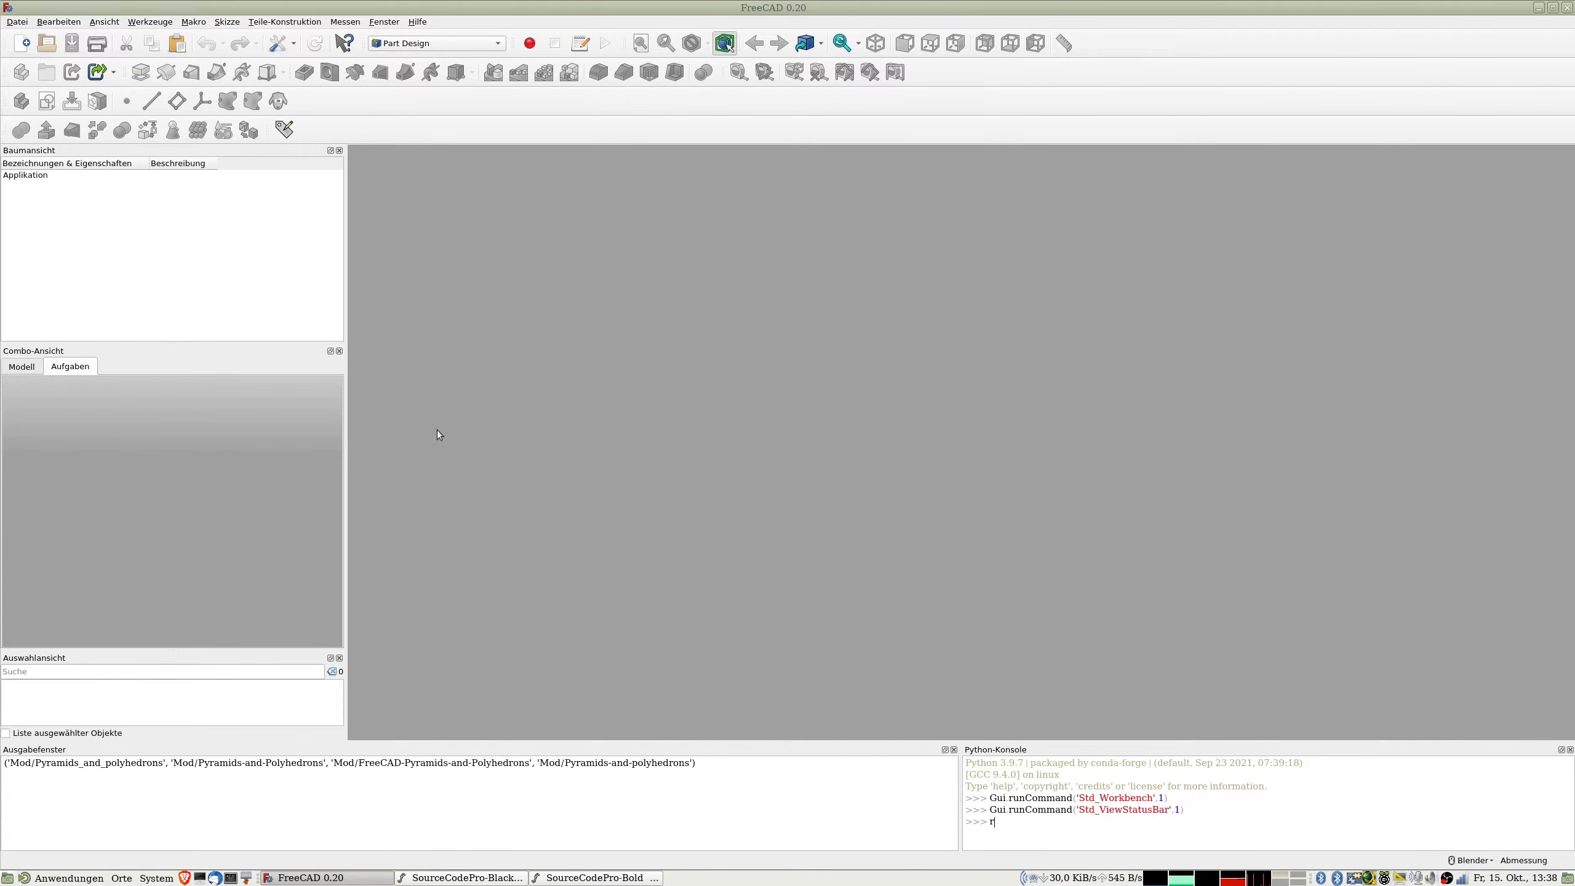
pyautogui.press('BackSpace')
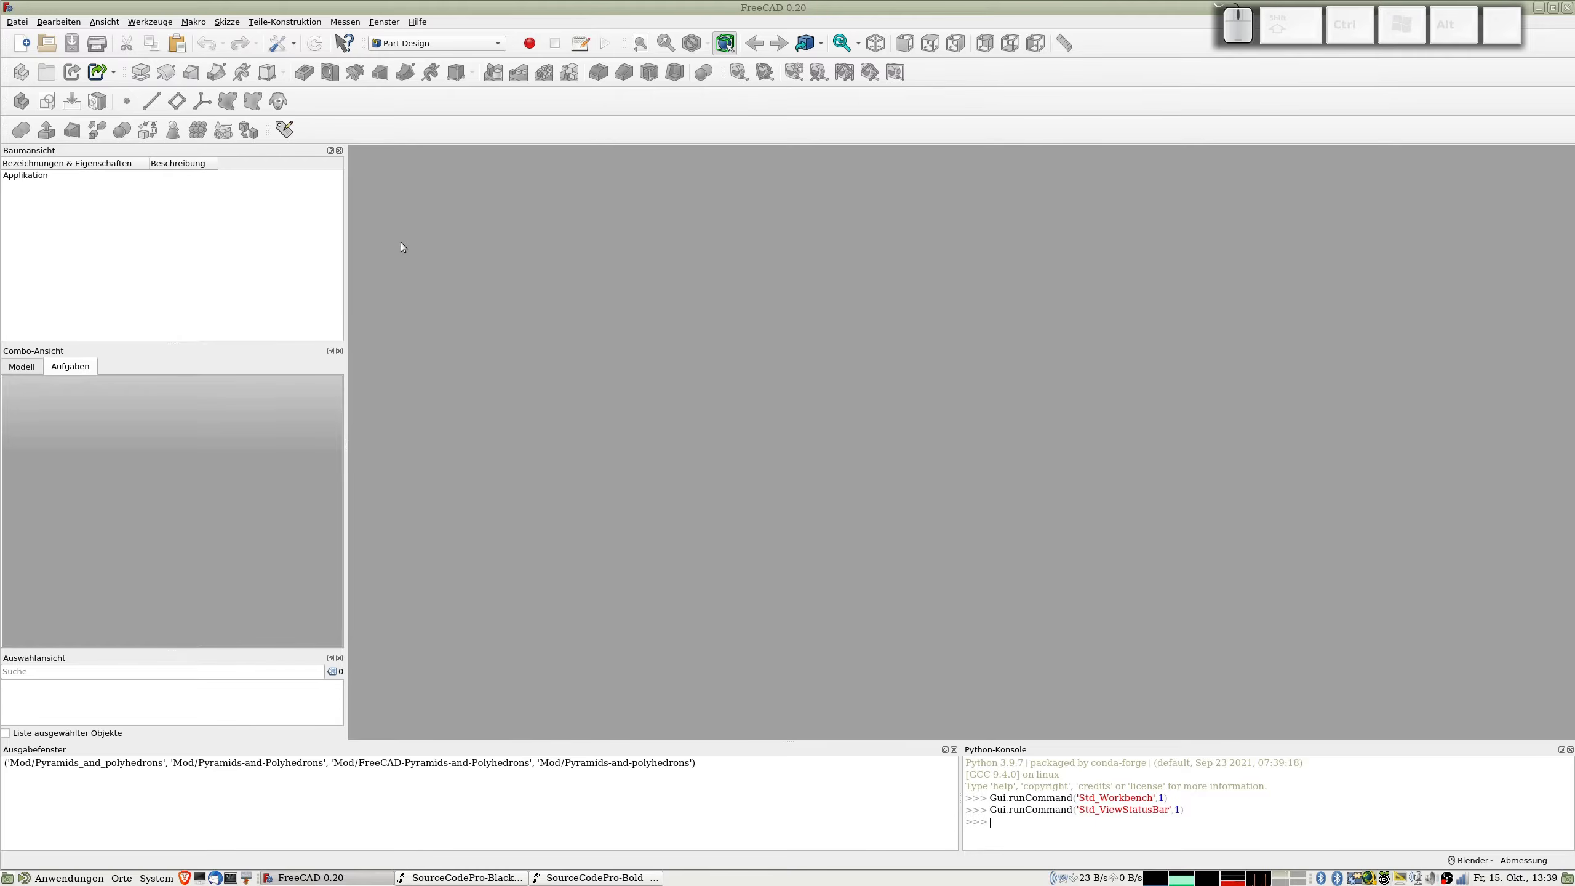
pyautogui.hotkey('ctrl', 'alt', 'n')
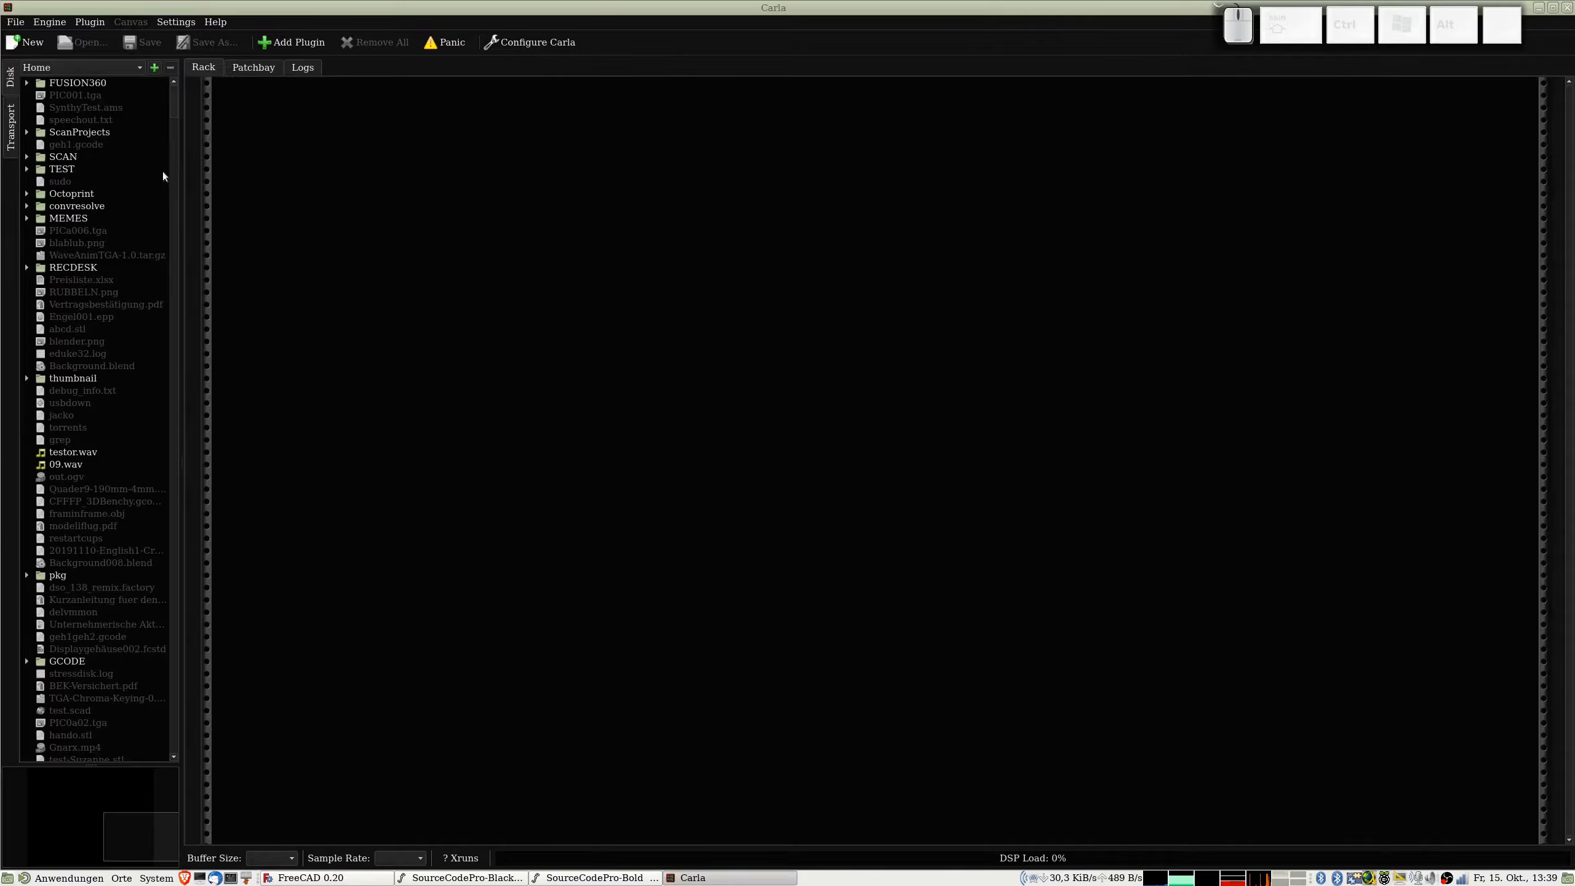
pyautogui.click(1567, 7)
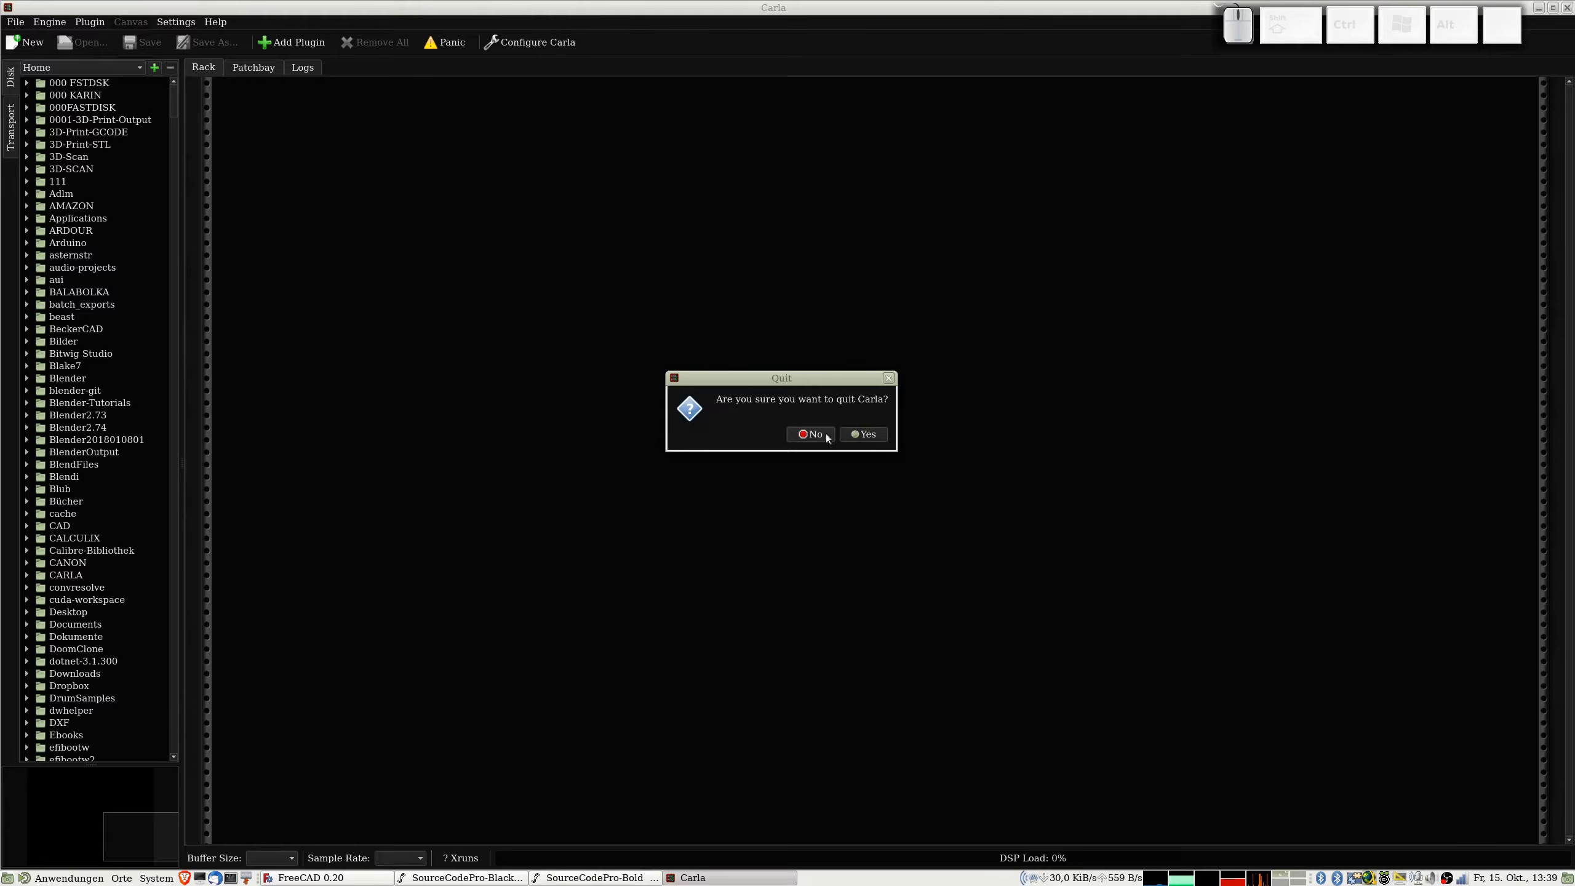
pyautogui.click(863, 434)
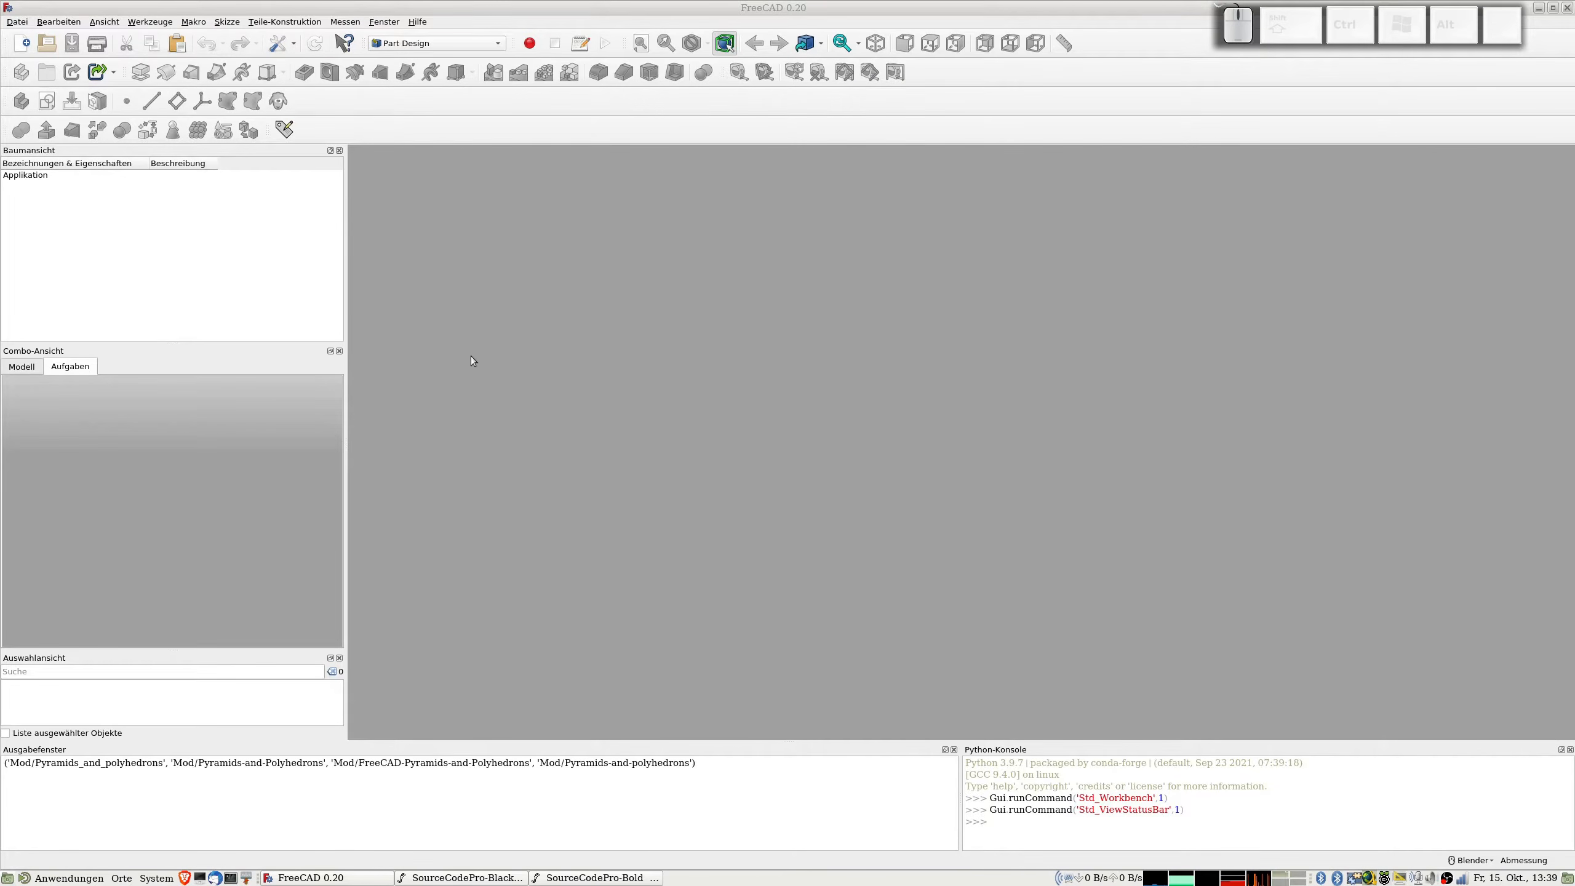
# Step: Create a new empty document
pyautogui.hotkey('ctrl', 'n')
pyautogui.click(410, 271)
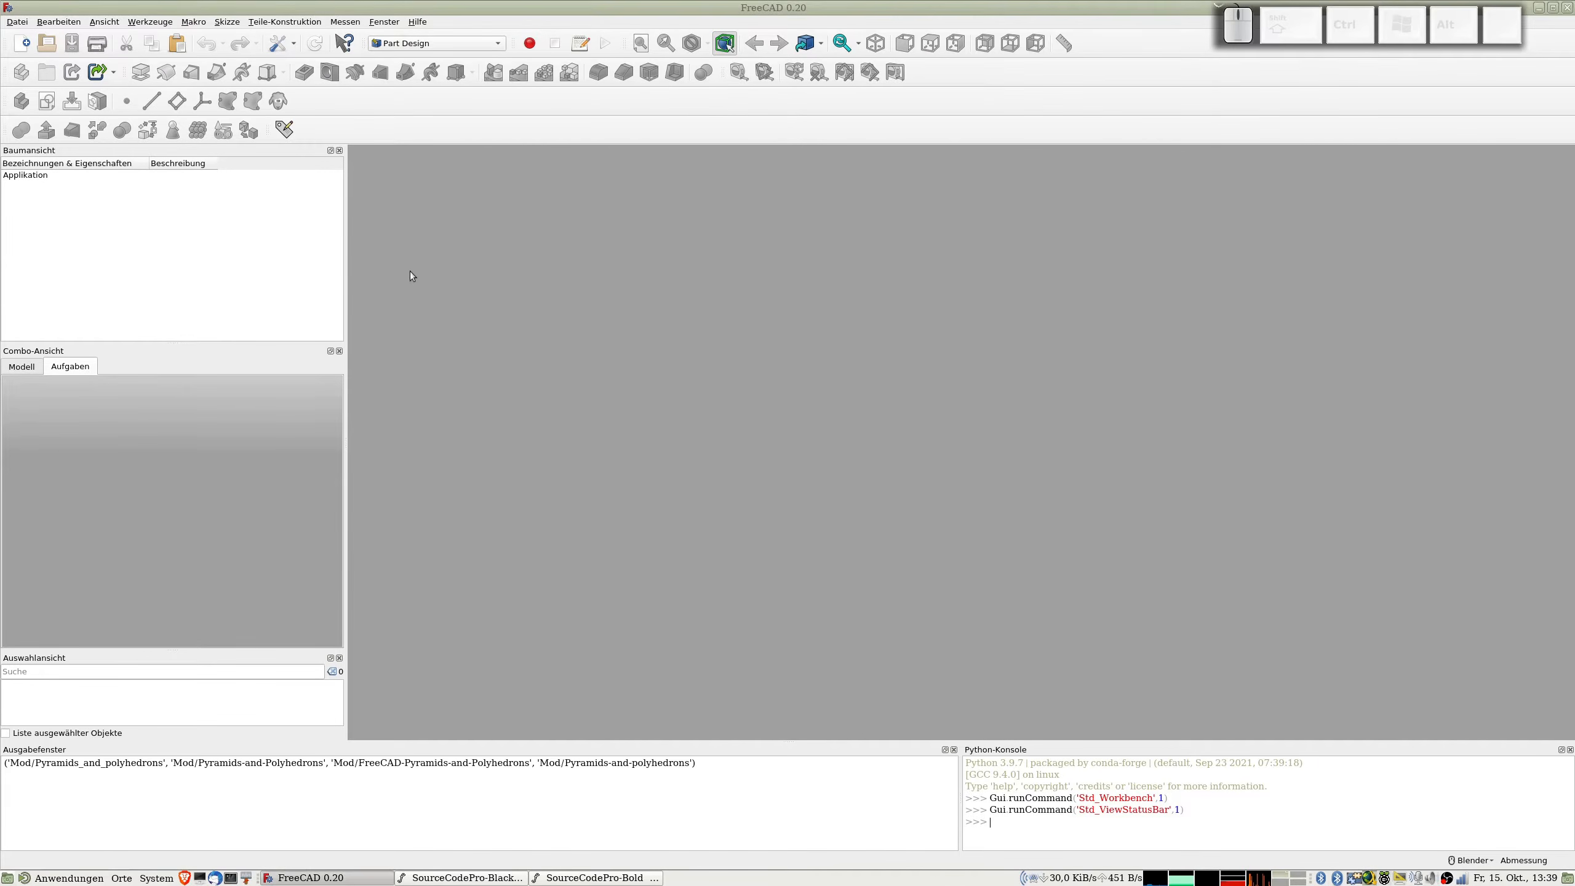
pyautogui.hotkey('ctrl', 'n')
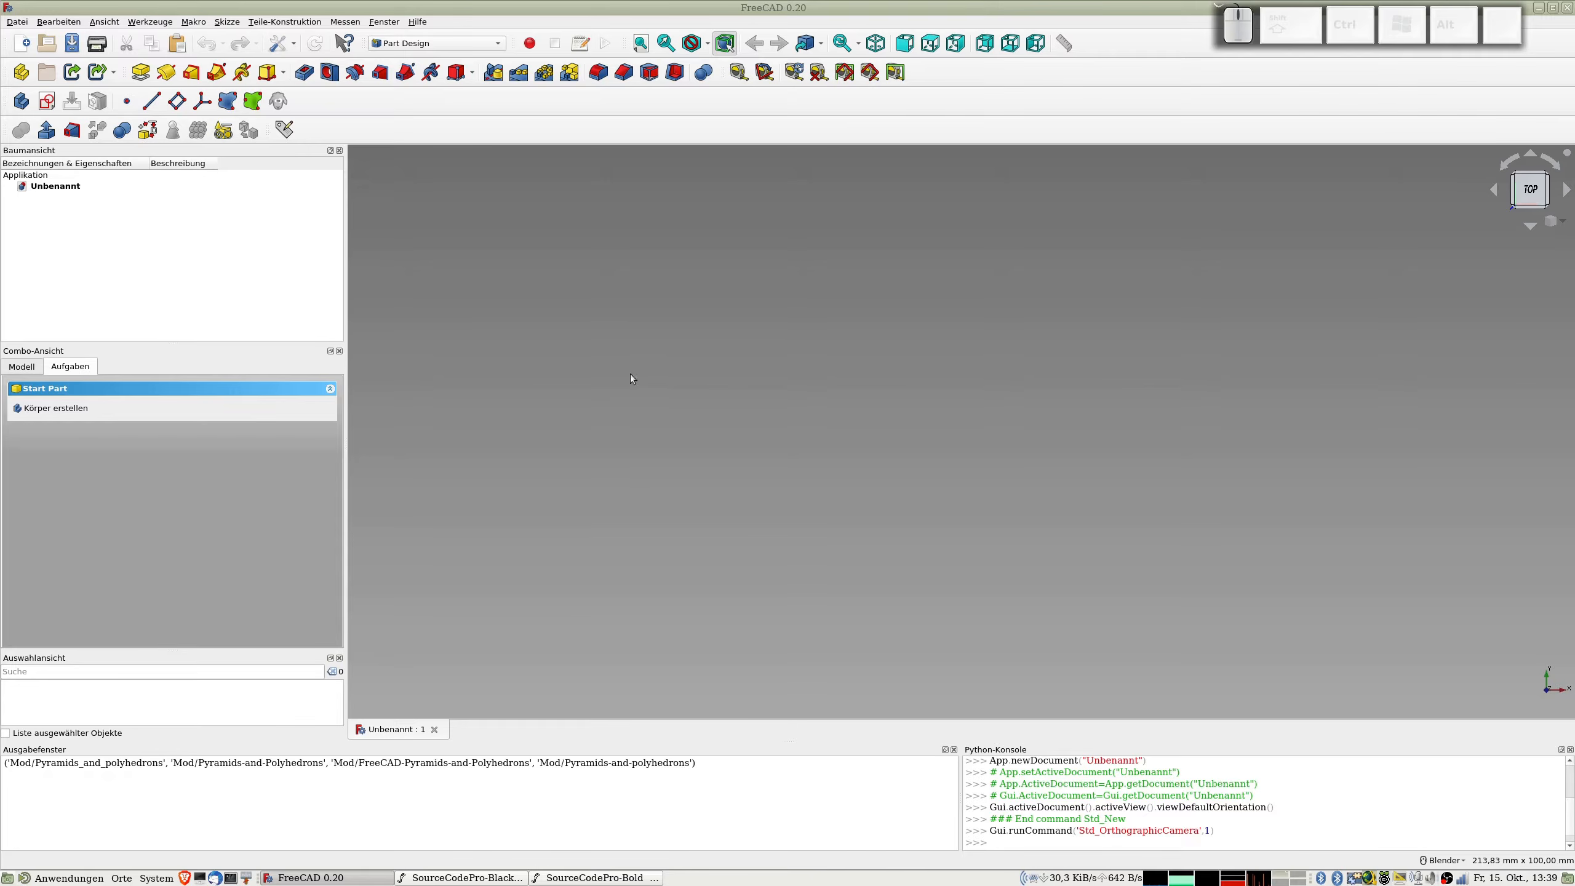
# Step: Bring up the SourceCodePro-Black and SourceCodePro-Bold font windows, compare their glyphs and return to FreeCAD
pyautogui.moveTo(491, 884)
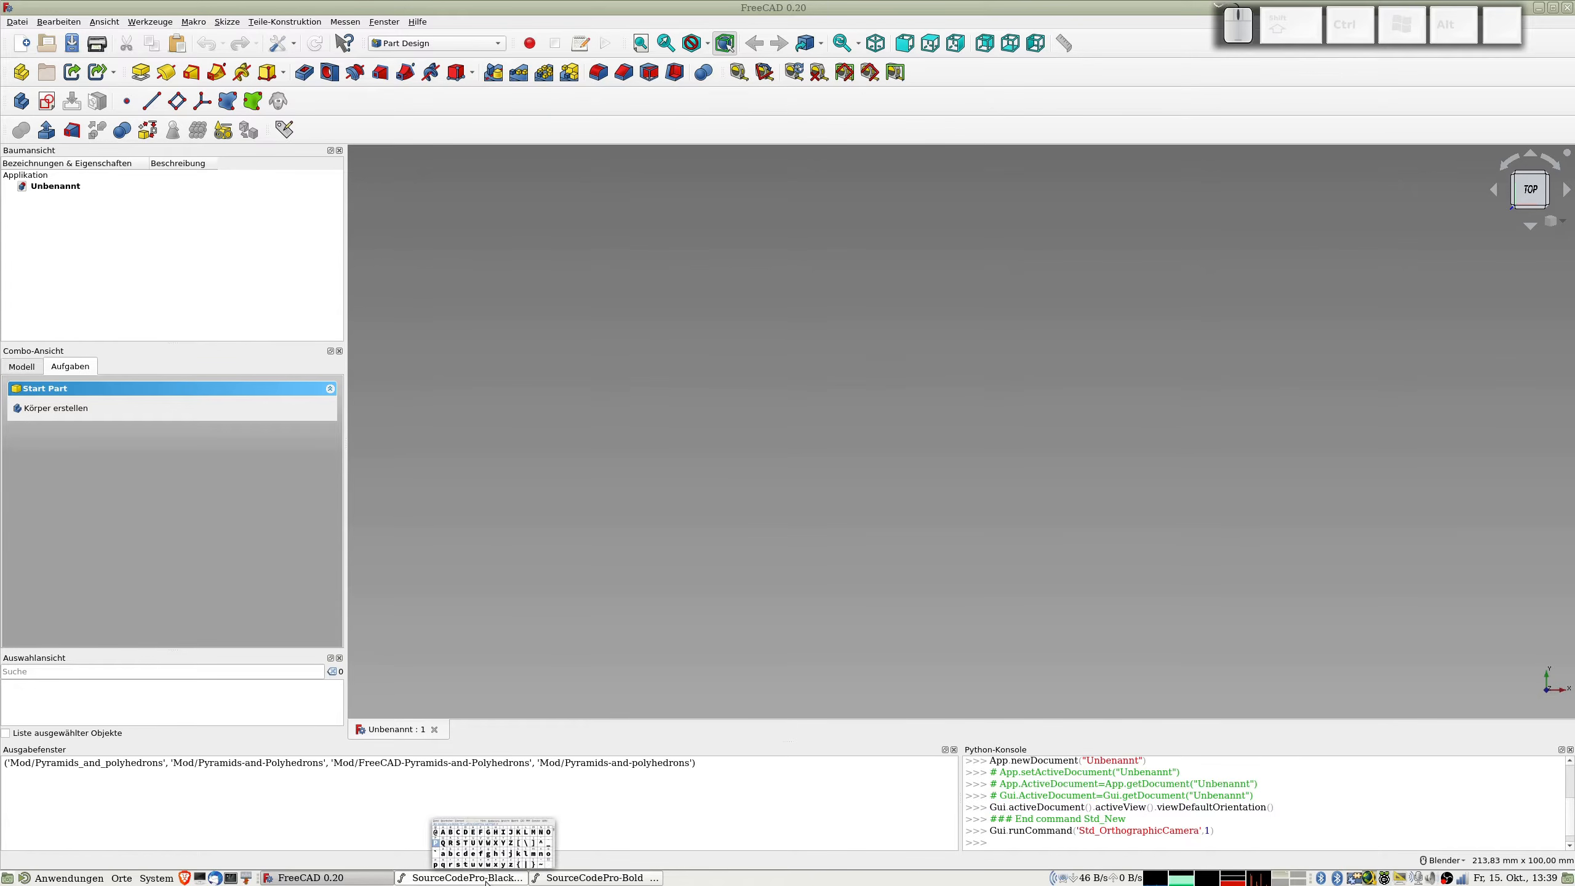
pyautogui.click(487, 879)
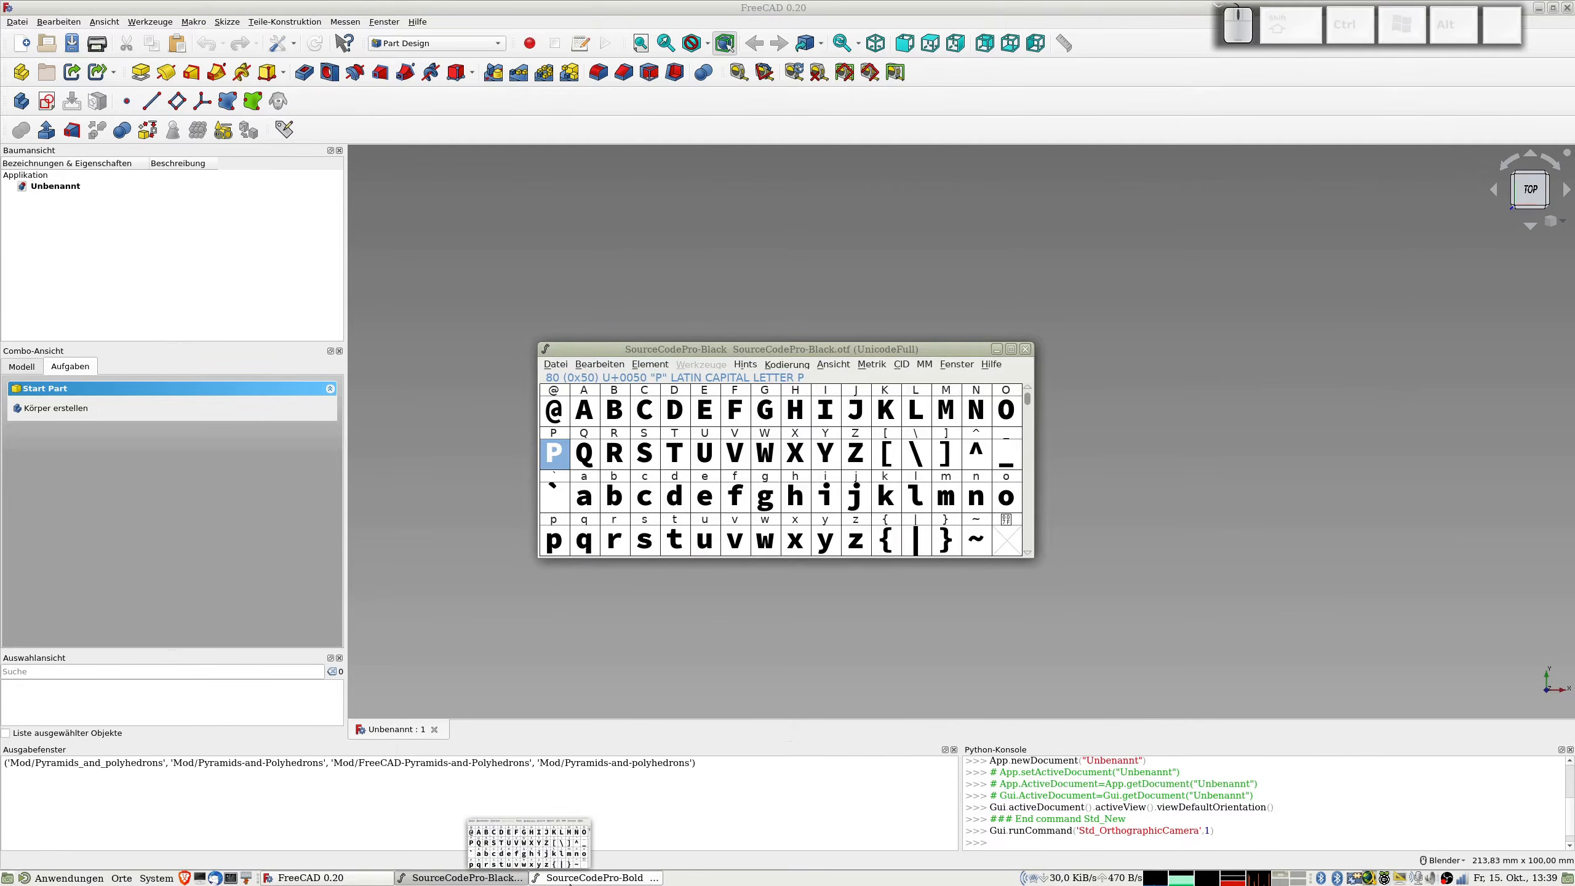
pyautogui.click(570, 878)
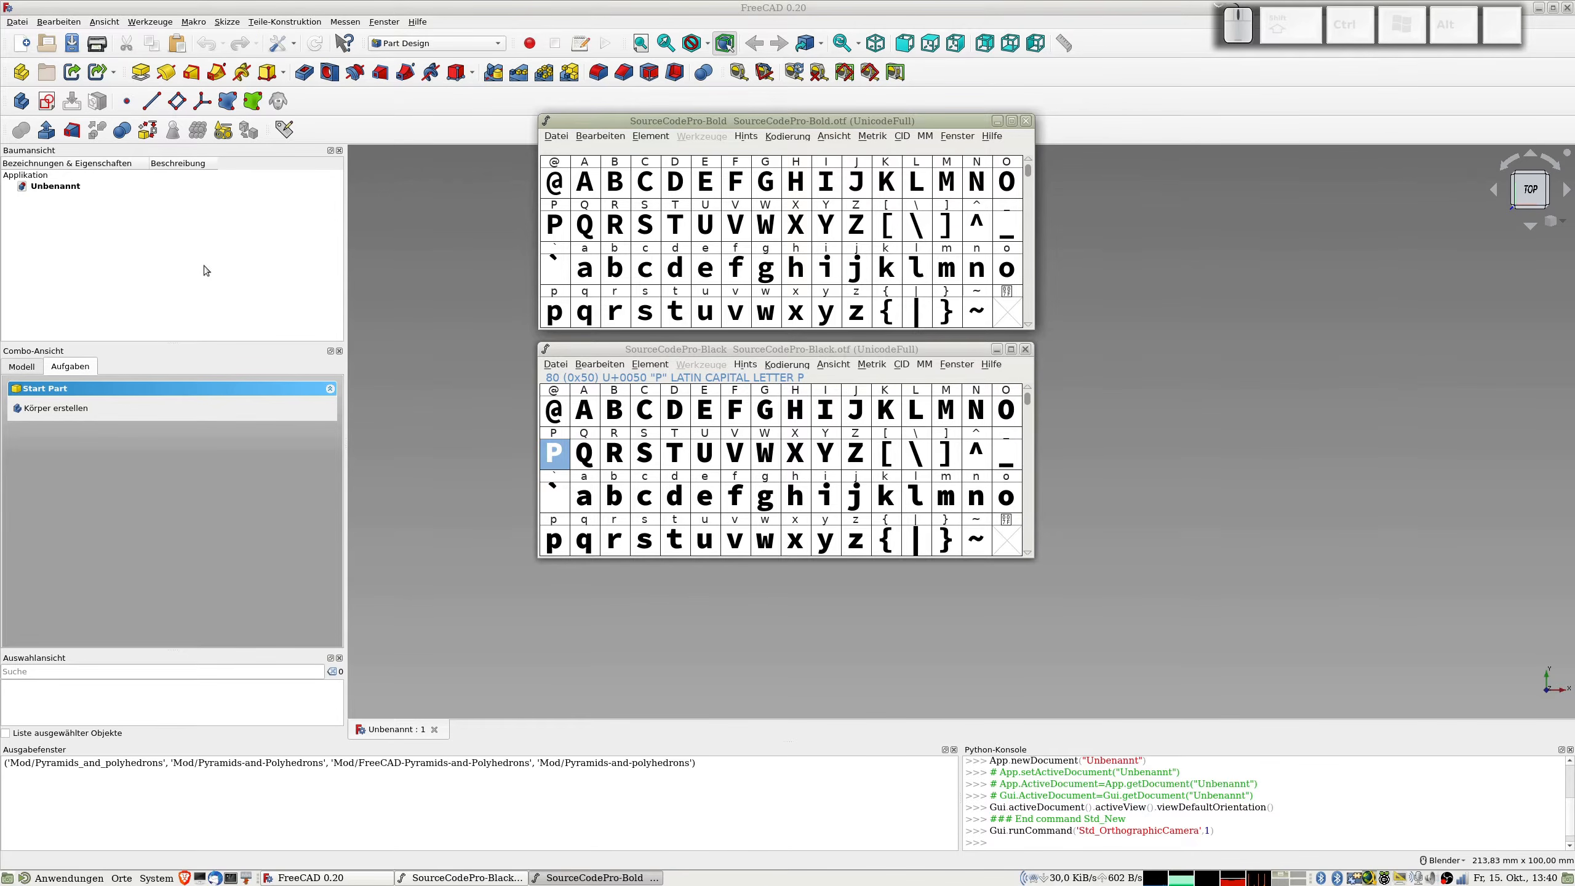
pyautogui.click(226, 254)
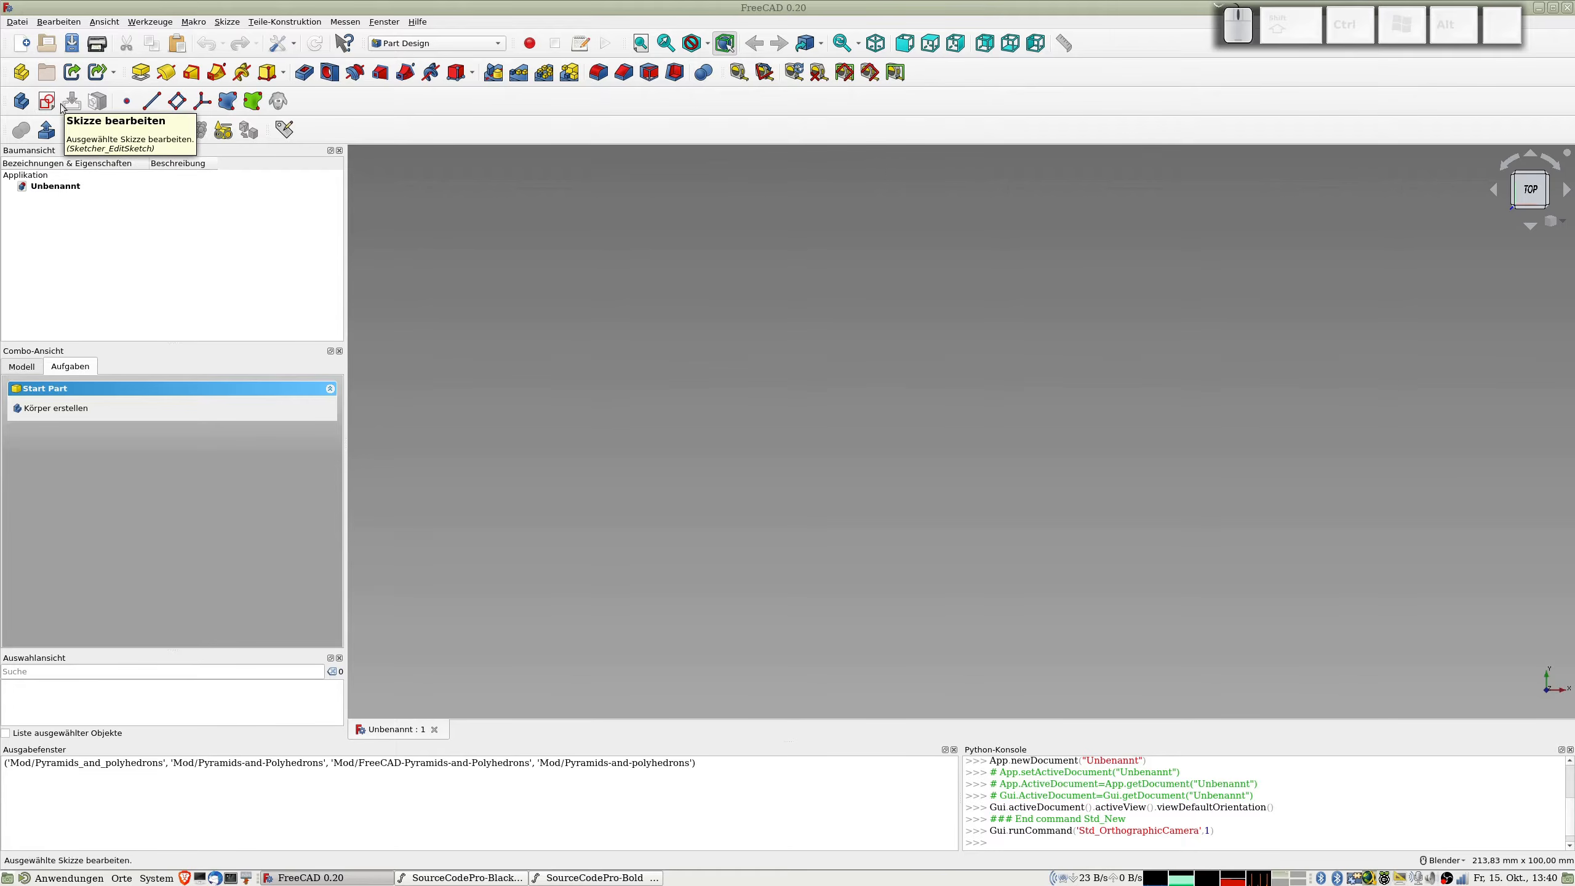
# Step: Start a new body with a sketch on the XY plane
pyautogui.click(47, 101)
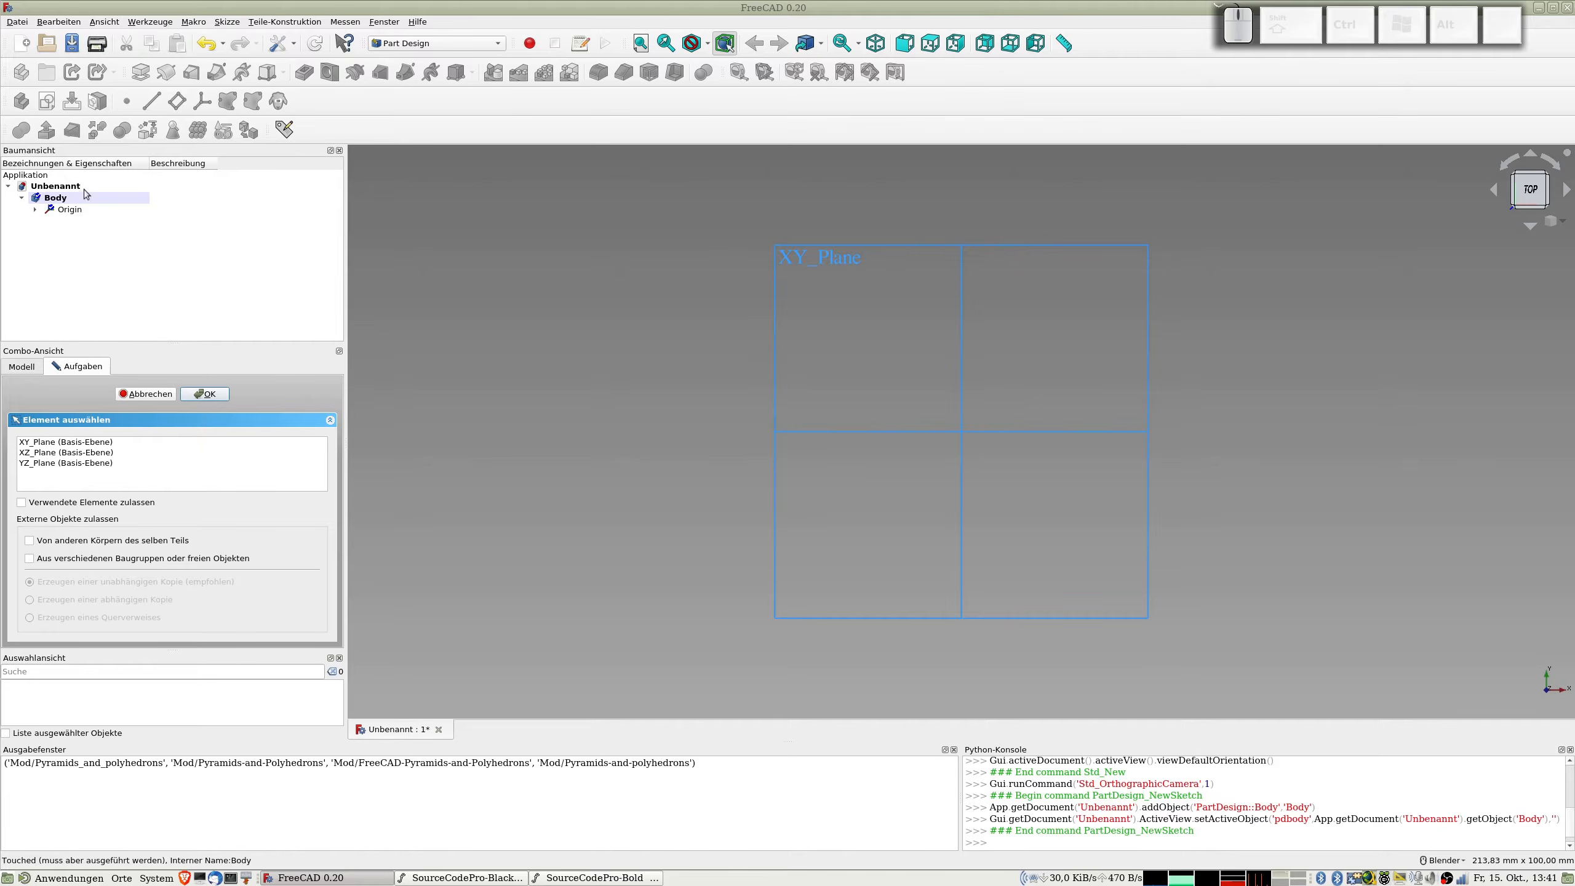
pyautogui.click(55, 442)
pyautogui.click(216, 393)
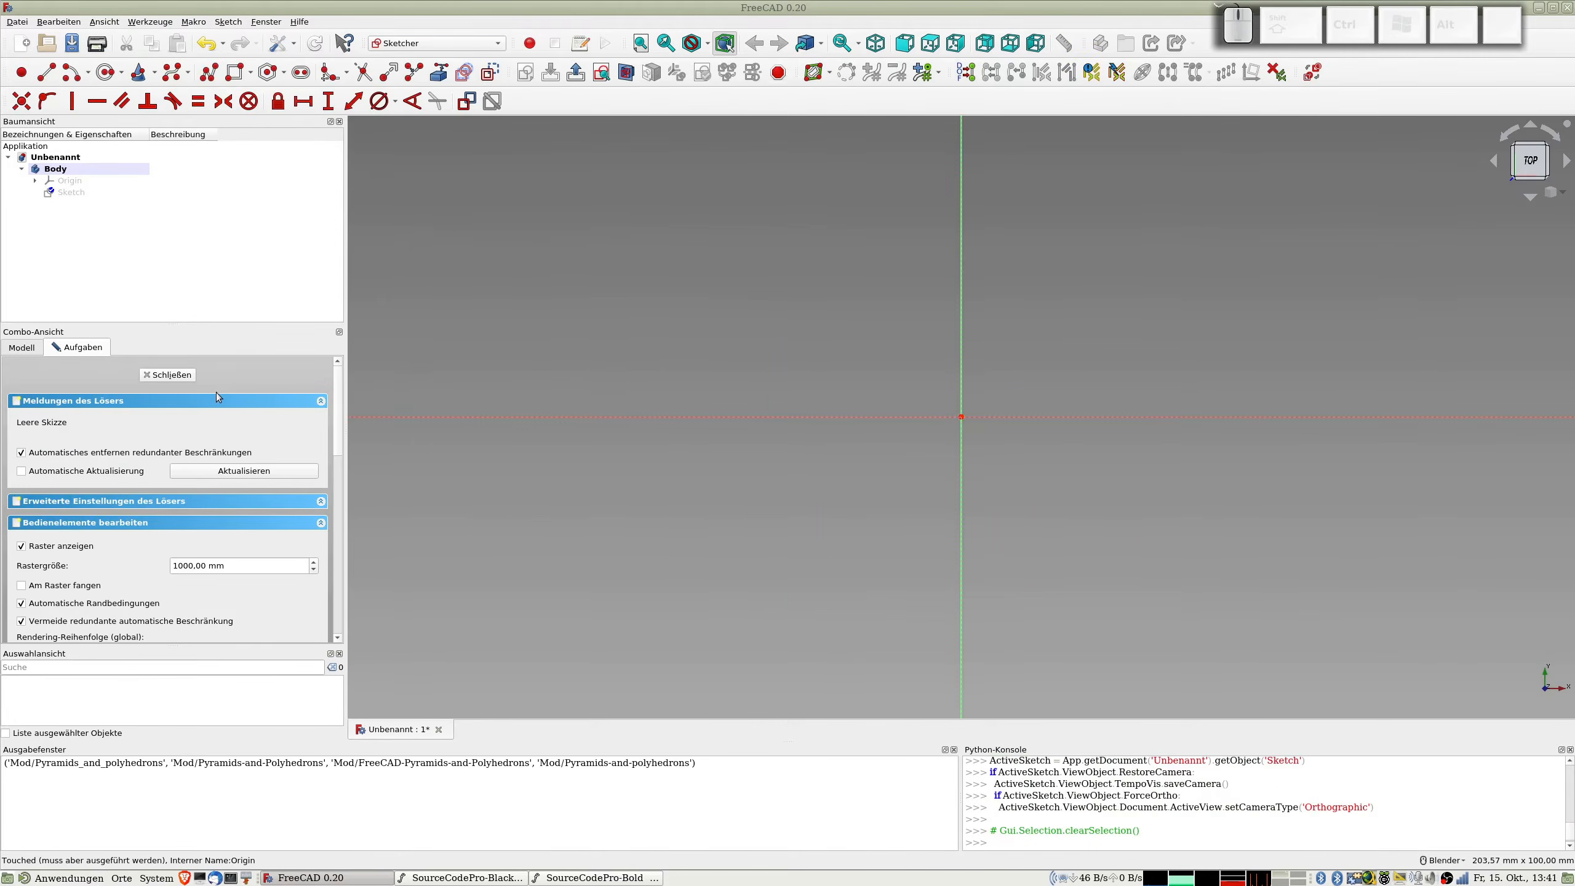
# Step: Sketch a flat horizontal rectangle about 46 by 8 mm around the origin
pyautogui.click(236, 72)
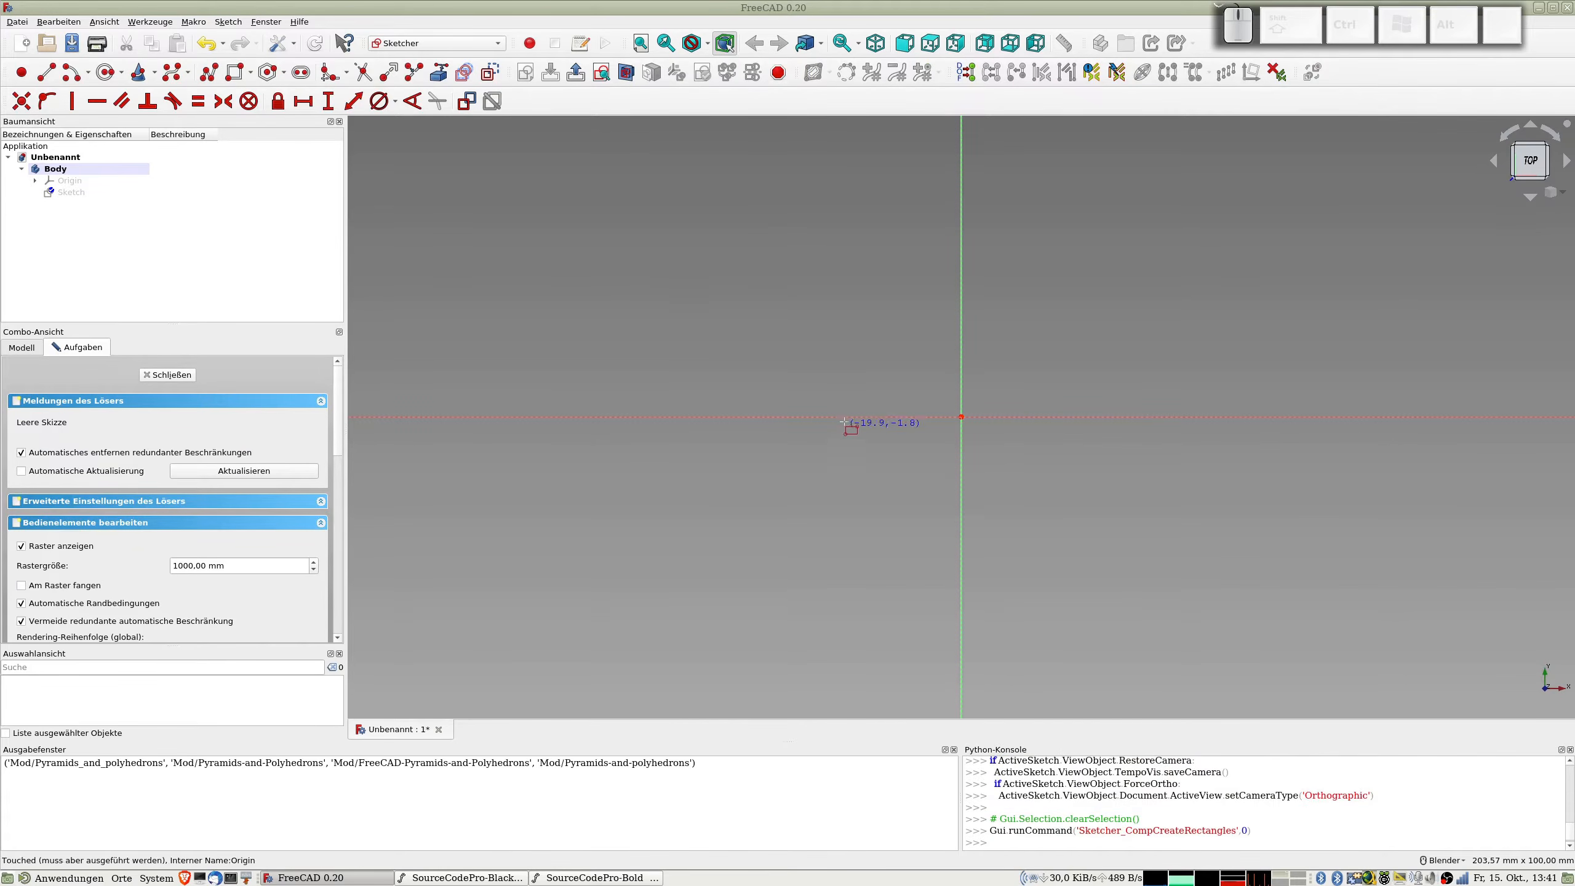
pyautogui.click(847, 400)
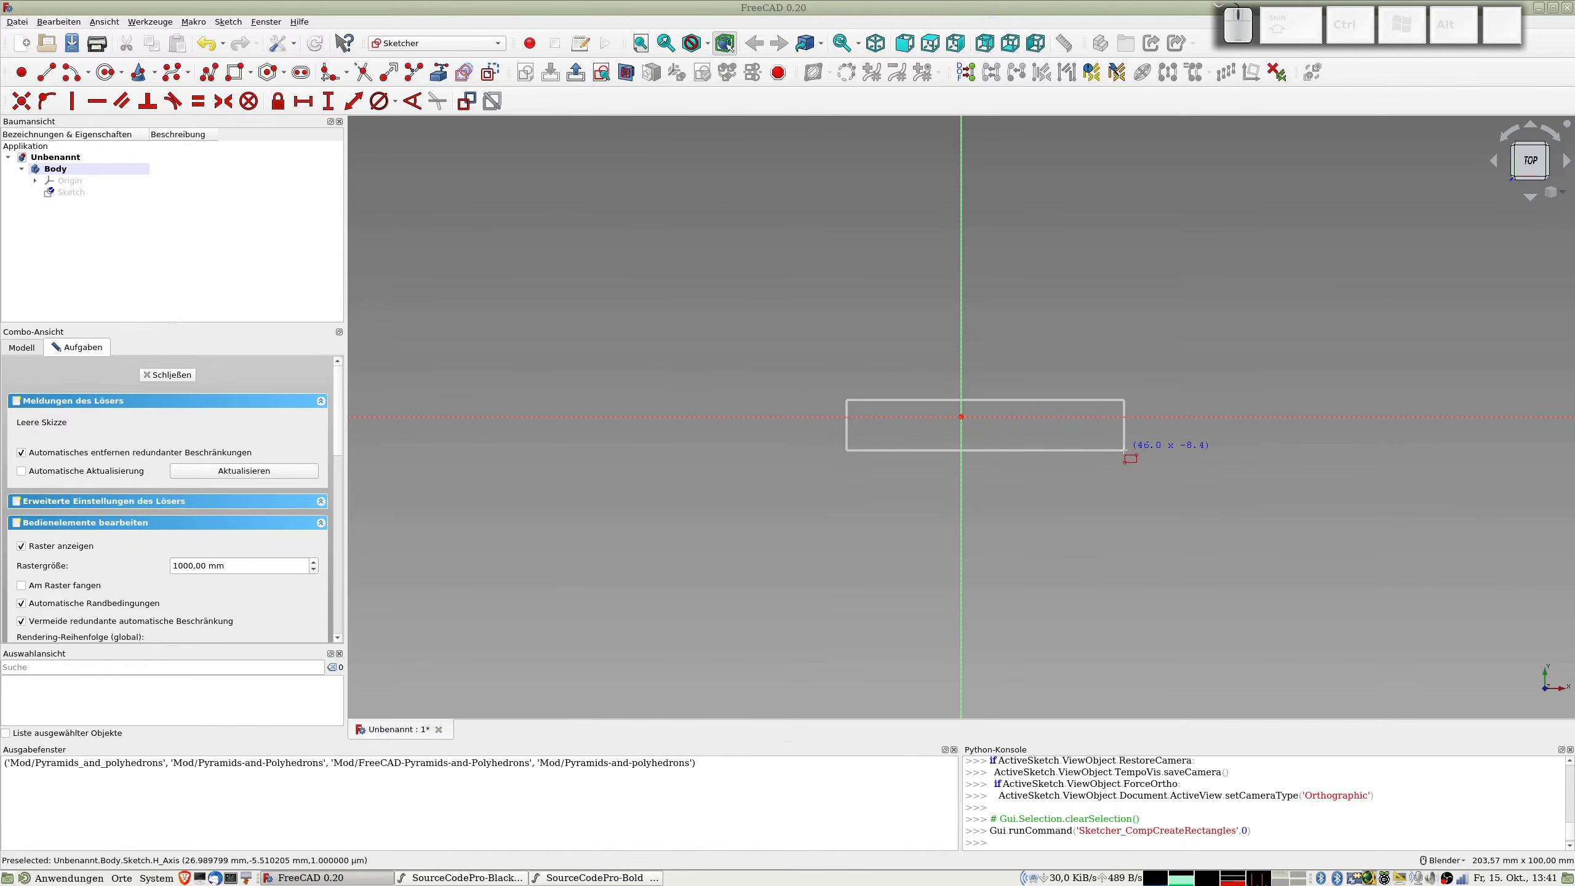
pyautogui.click(1121, 447)
# Step: Make two diagonally opposite corners of the rectangle symmetric about the origin
pyautogui.click(847, 400)
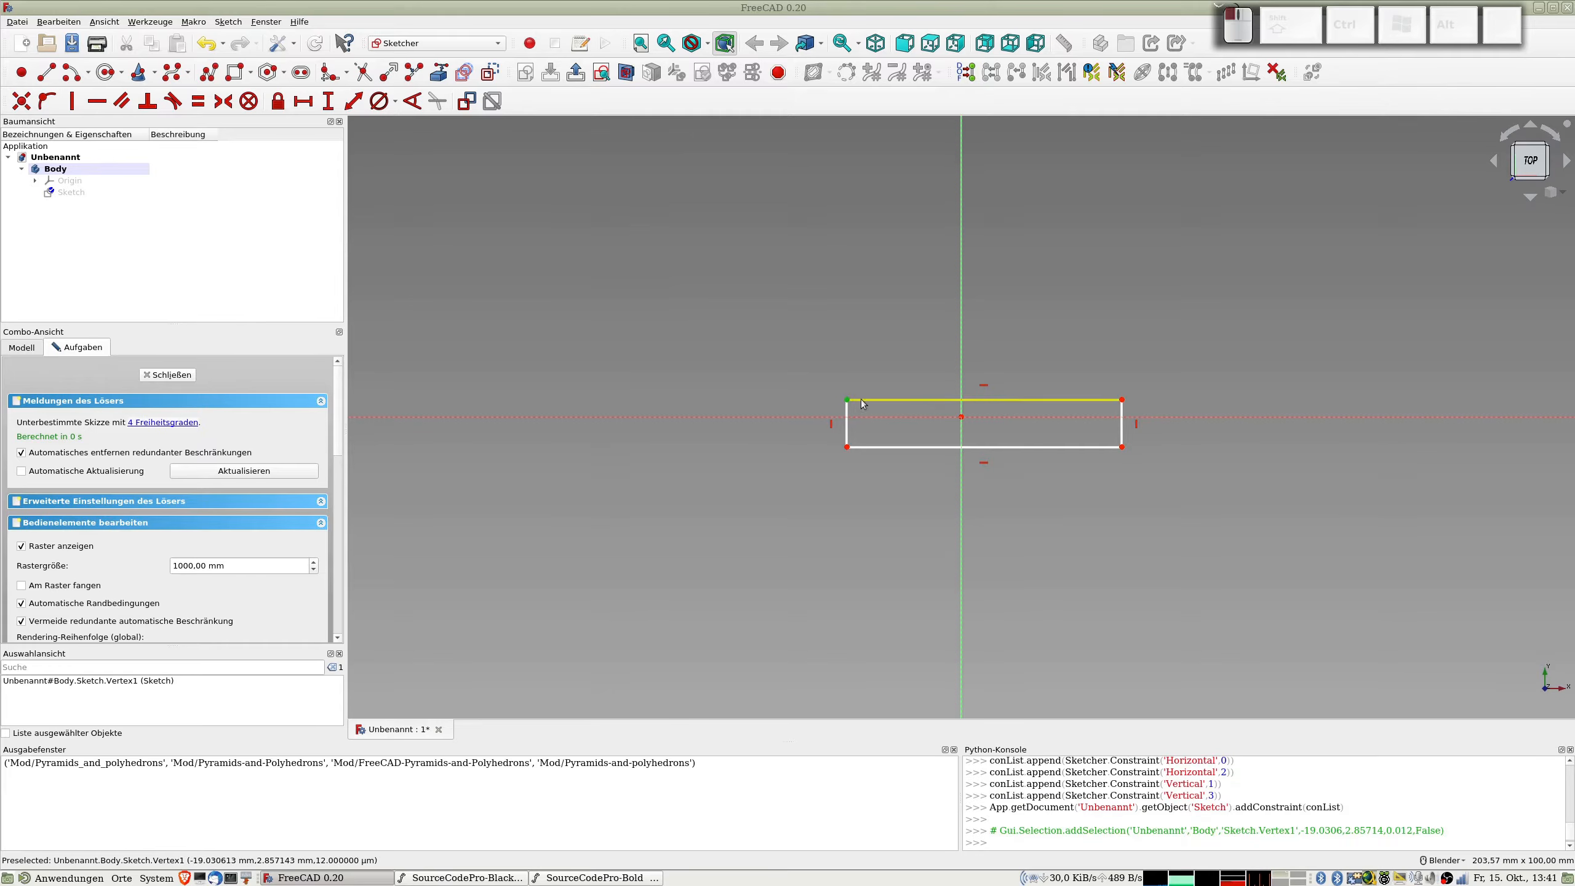
pyautogui.click(1123, 448)
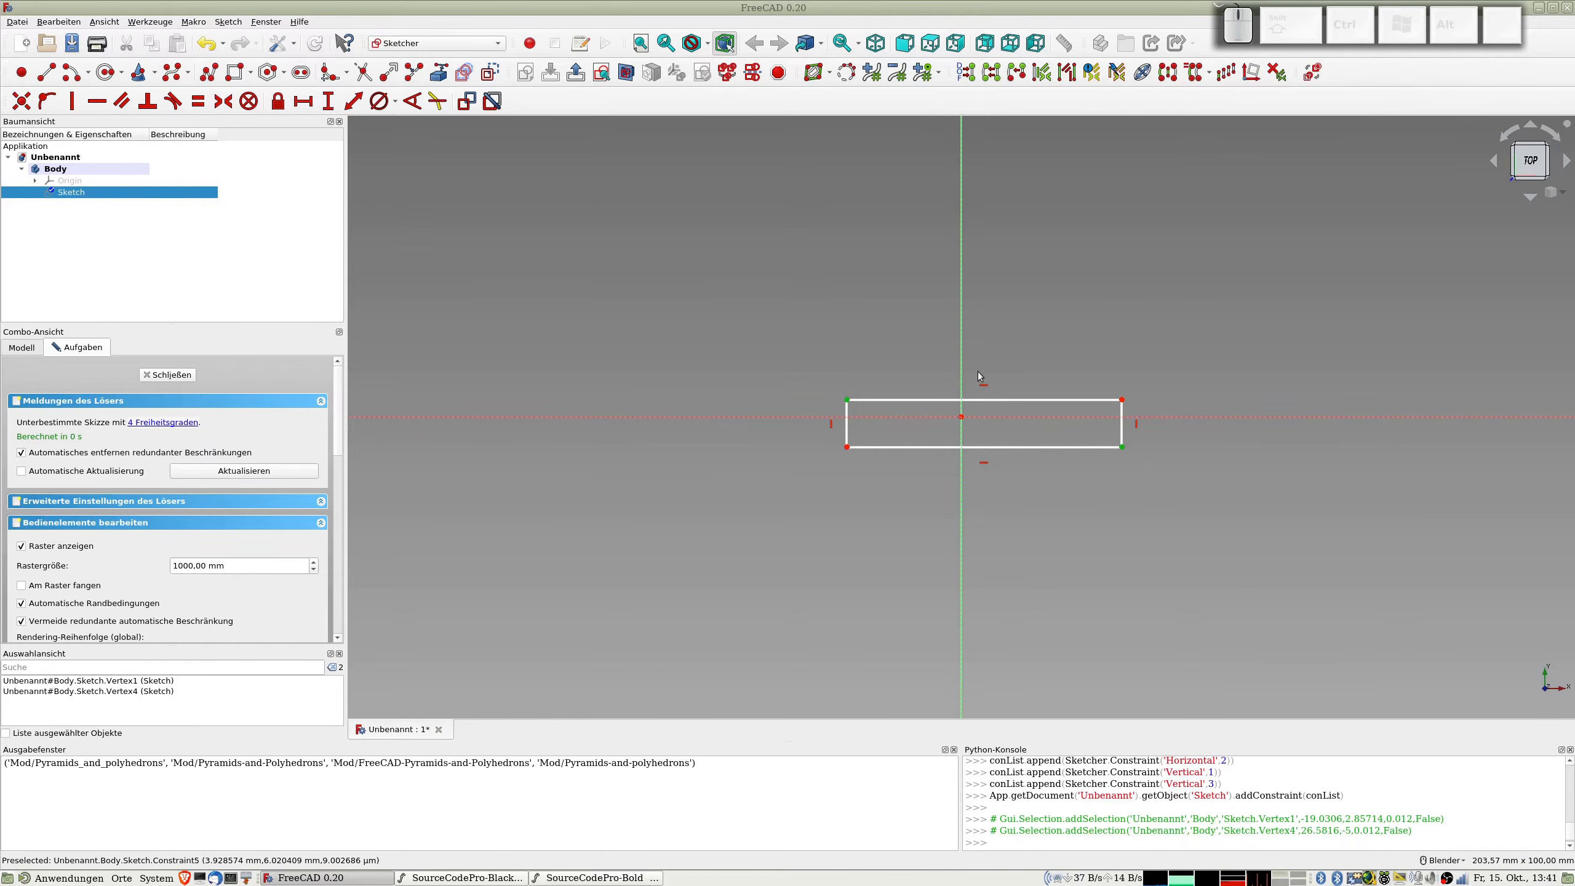
pyautogui.click(961, 416)
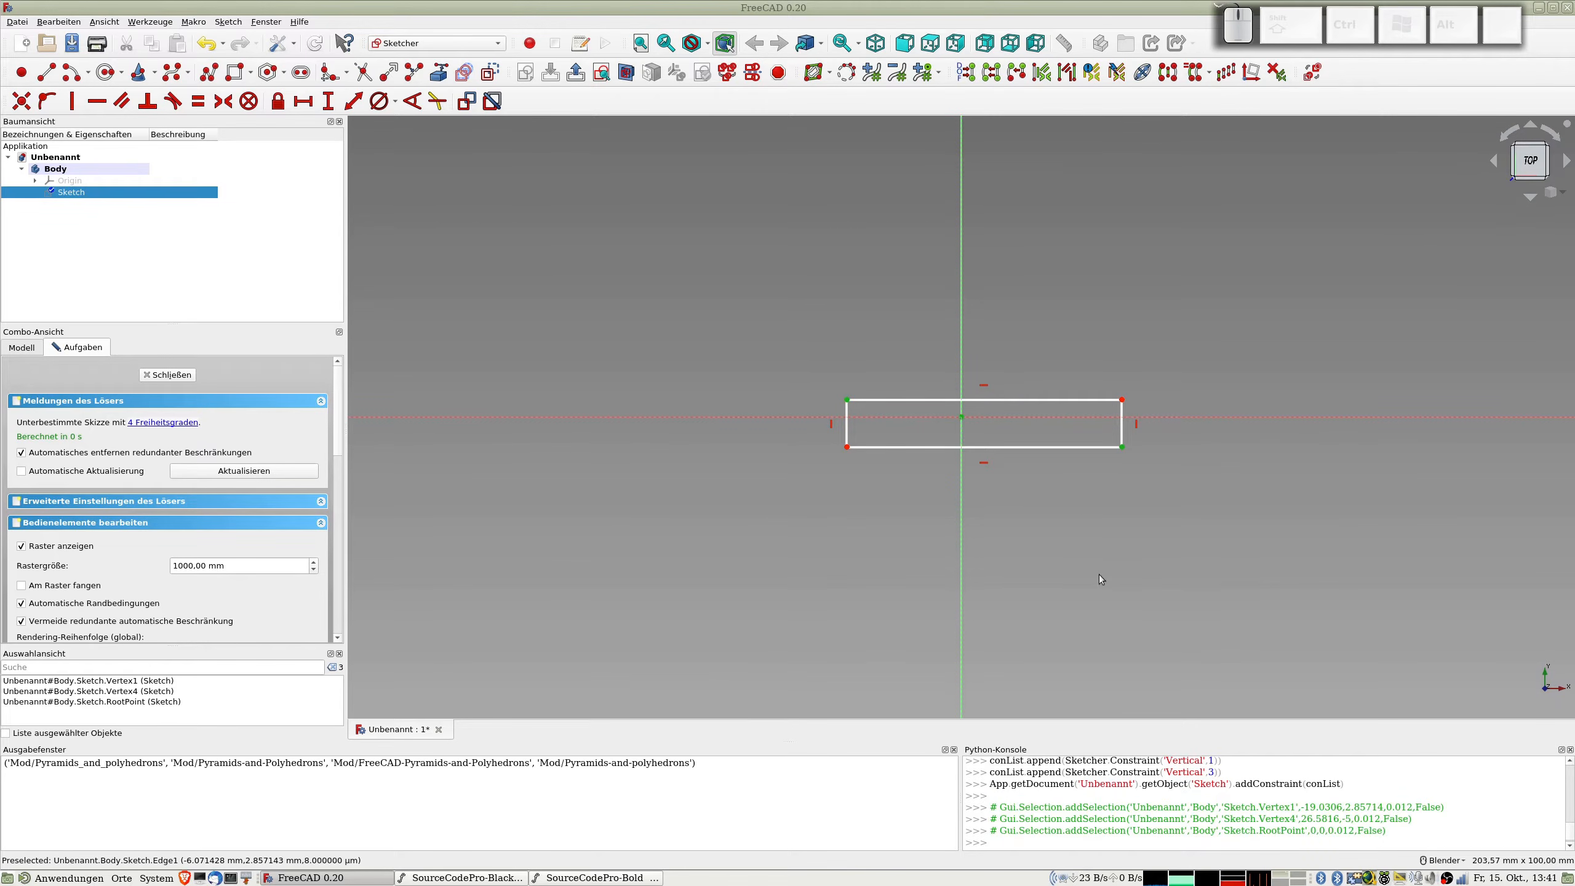
pyautogui.press('s')
pyautogui.press('s')
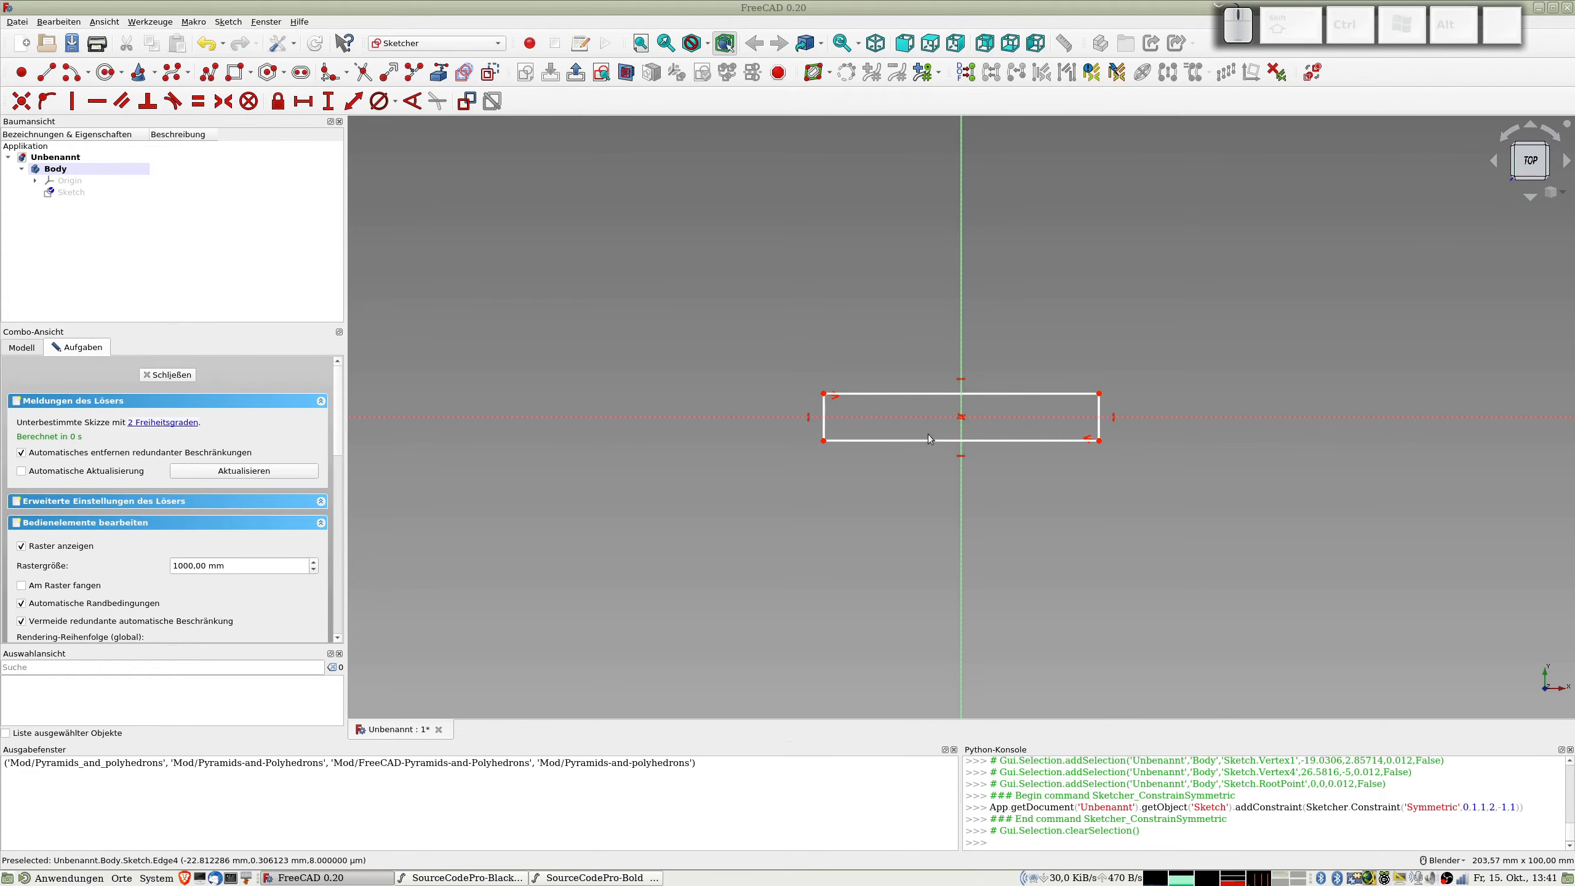
# Step: Constrain the length of the rectangle's left edge with the formula 5,6*pi/2
pyautogui.click(825, 412)
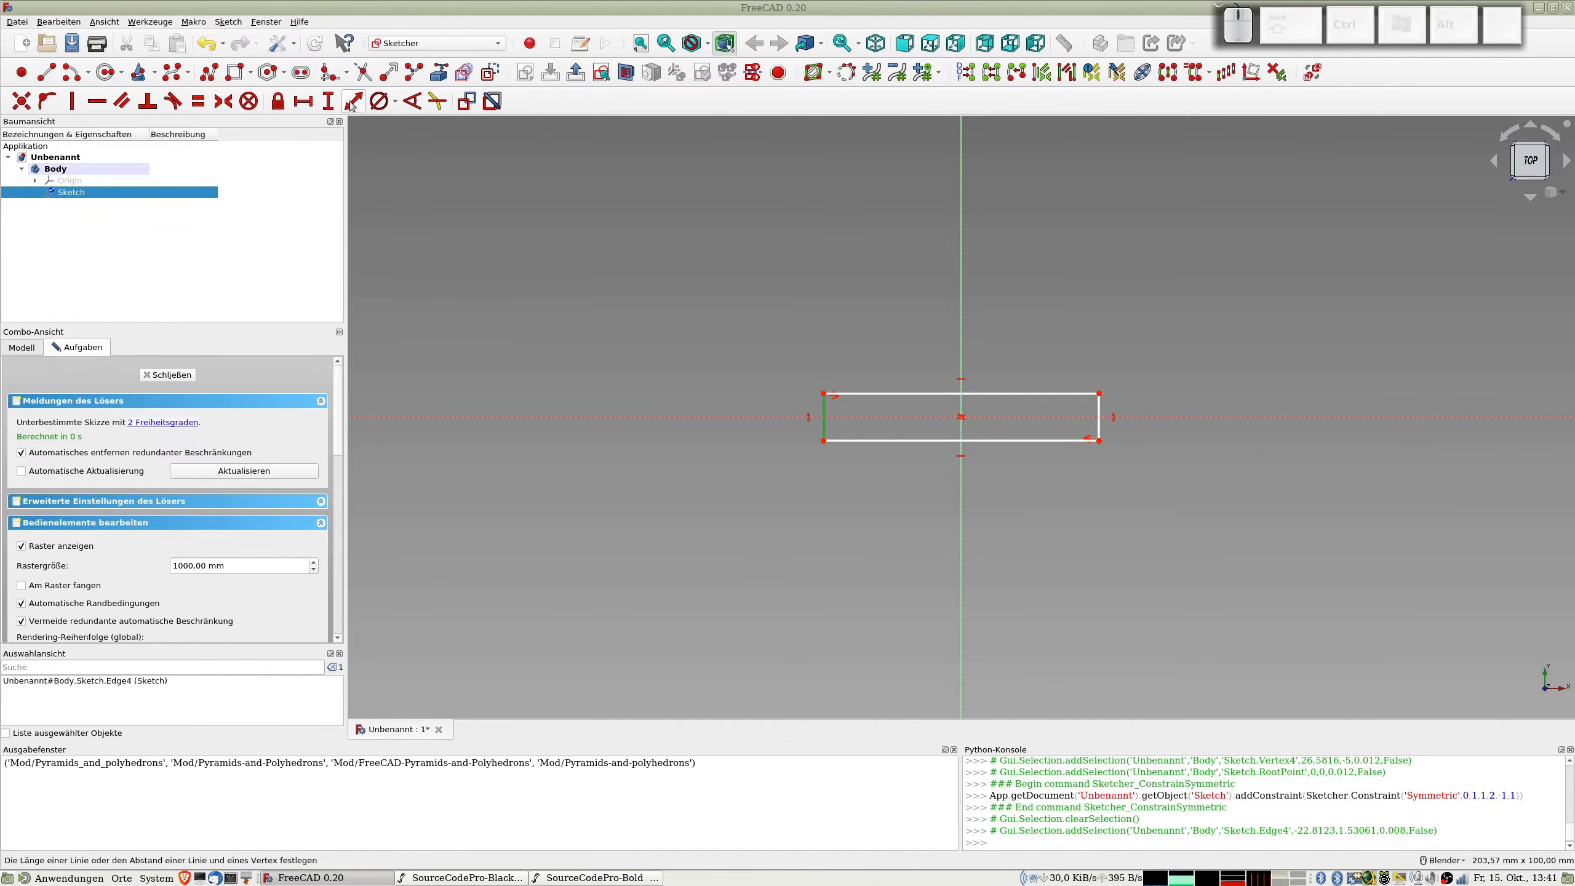
pyautogui.press('k')
pyautogui.press('d')
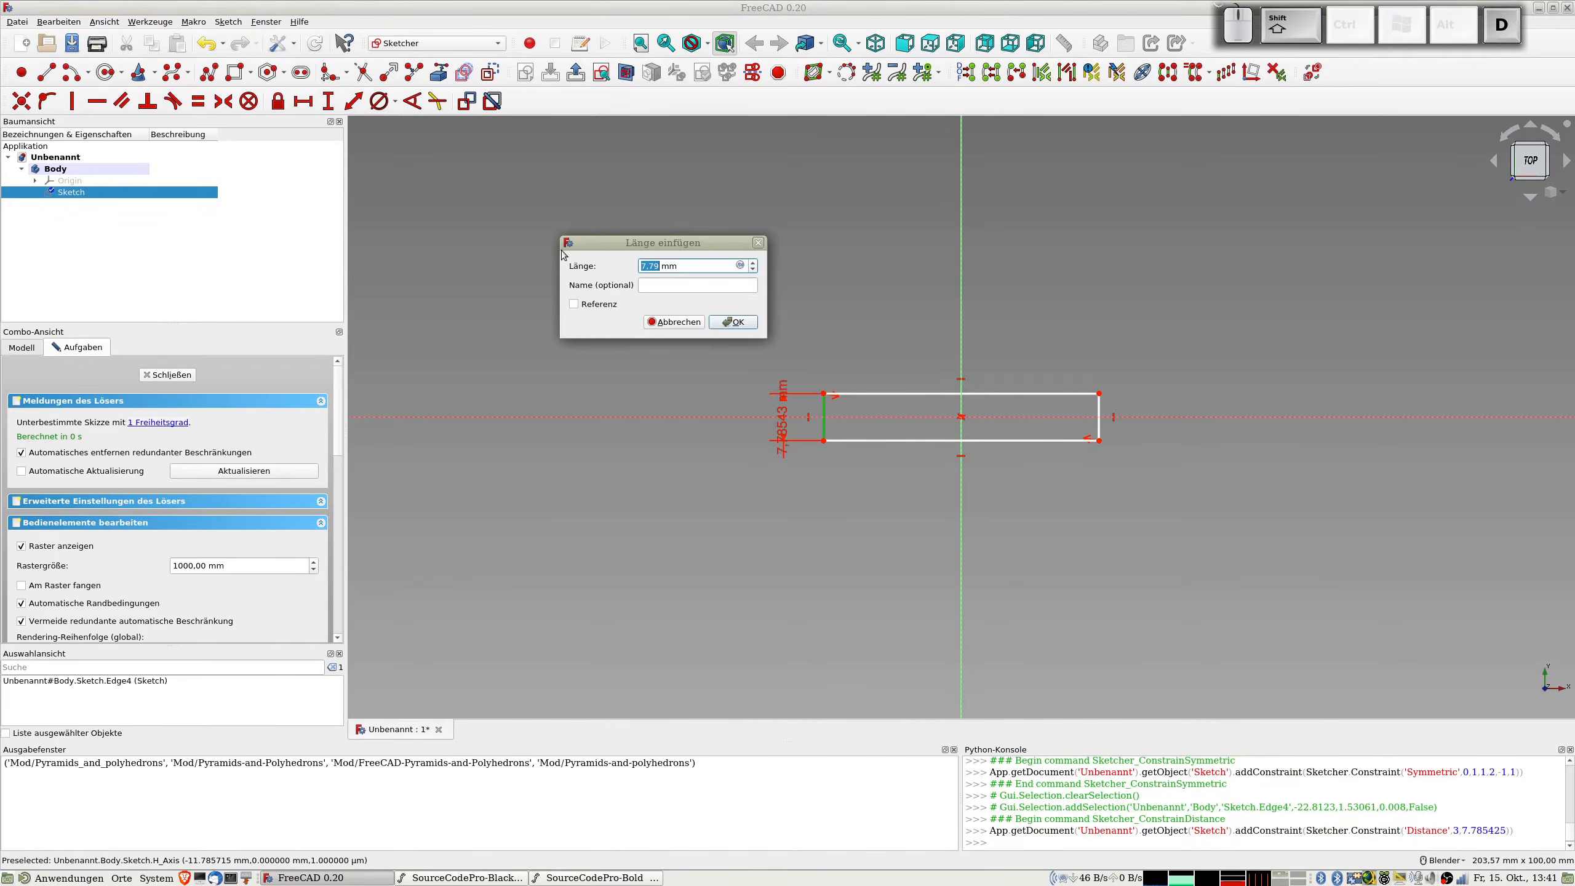
pyautogui.click(740, 265)
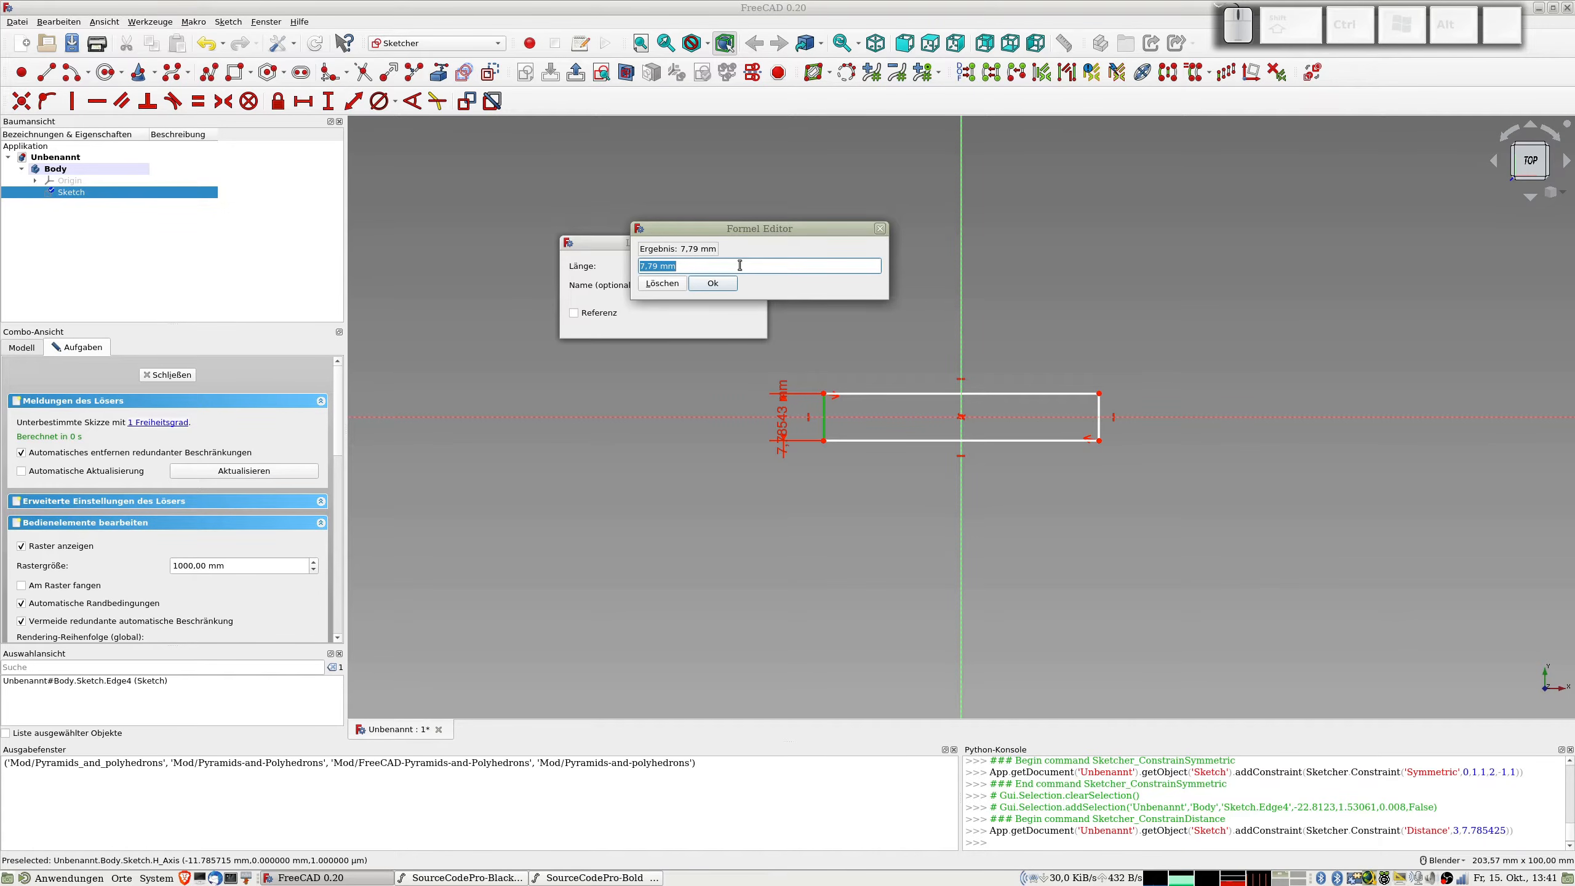
pyautogui.write('5,6*')
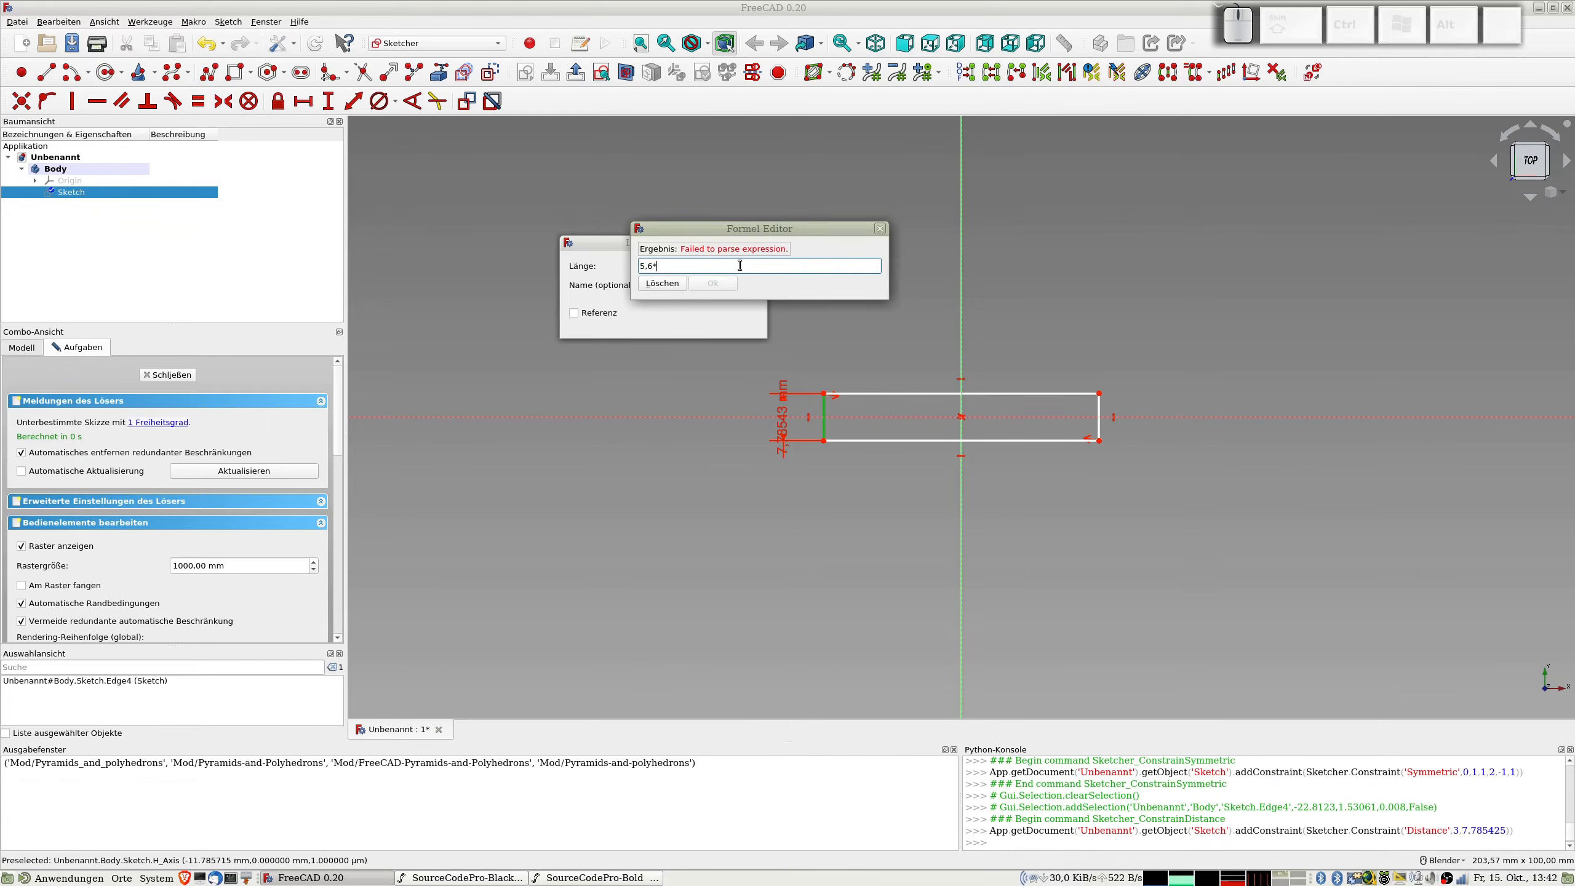
pyautogui.write('pi/2')
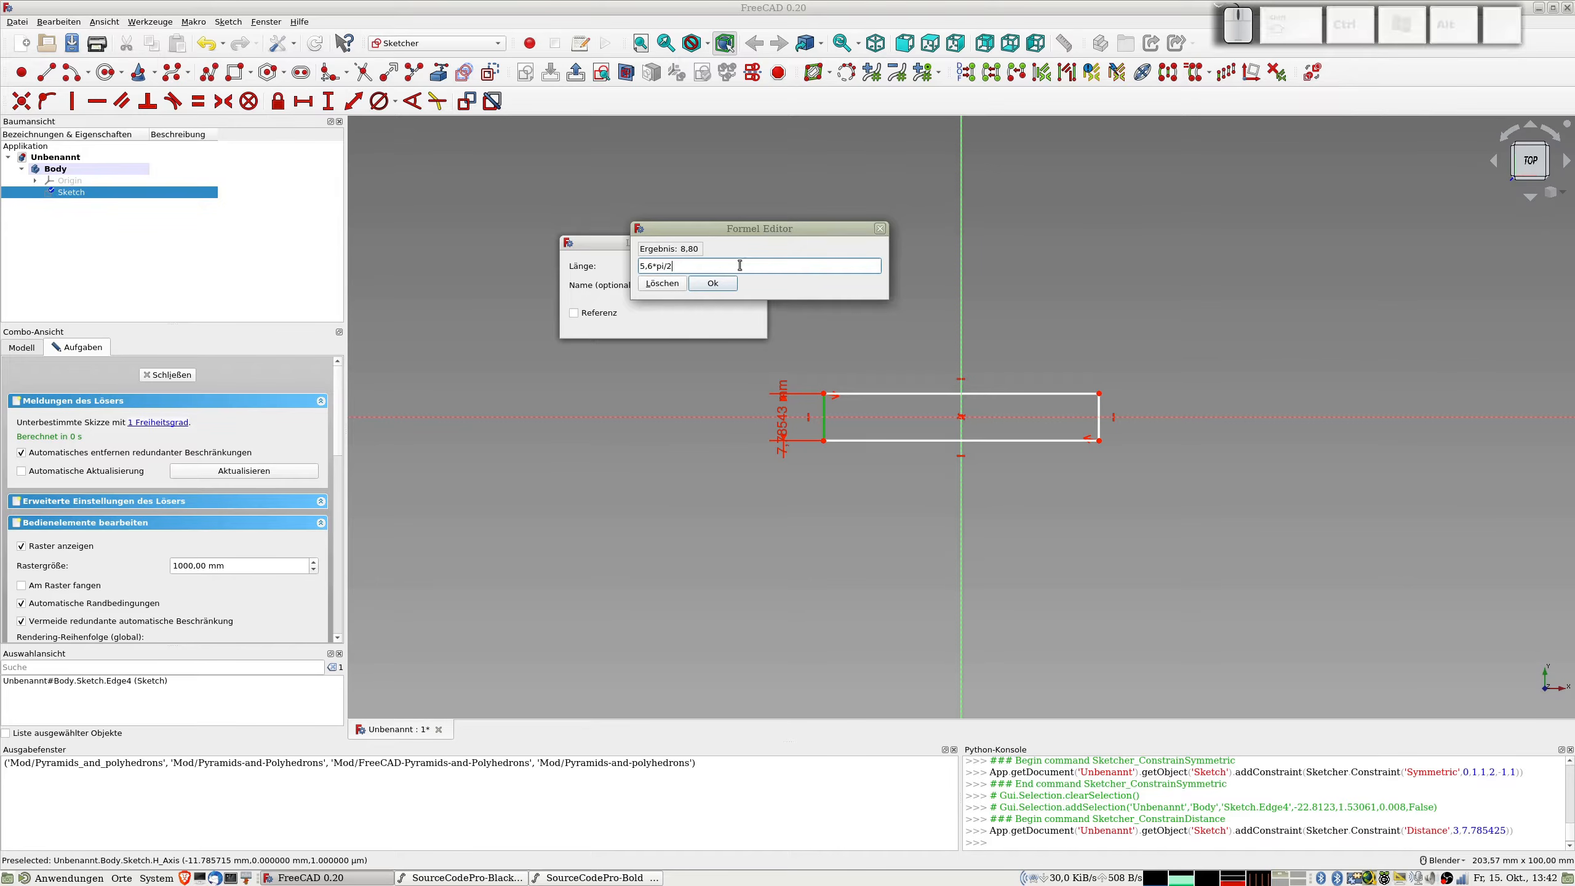
pyautogui.press('Return')
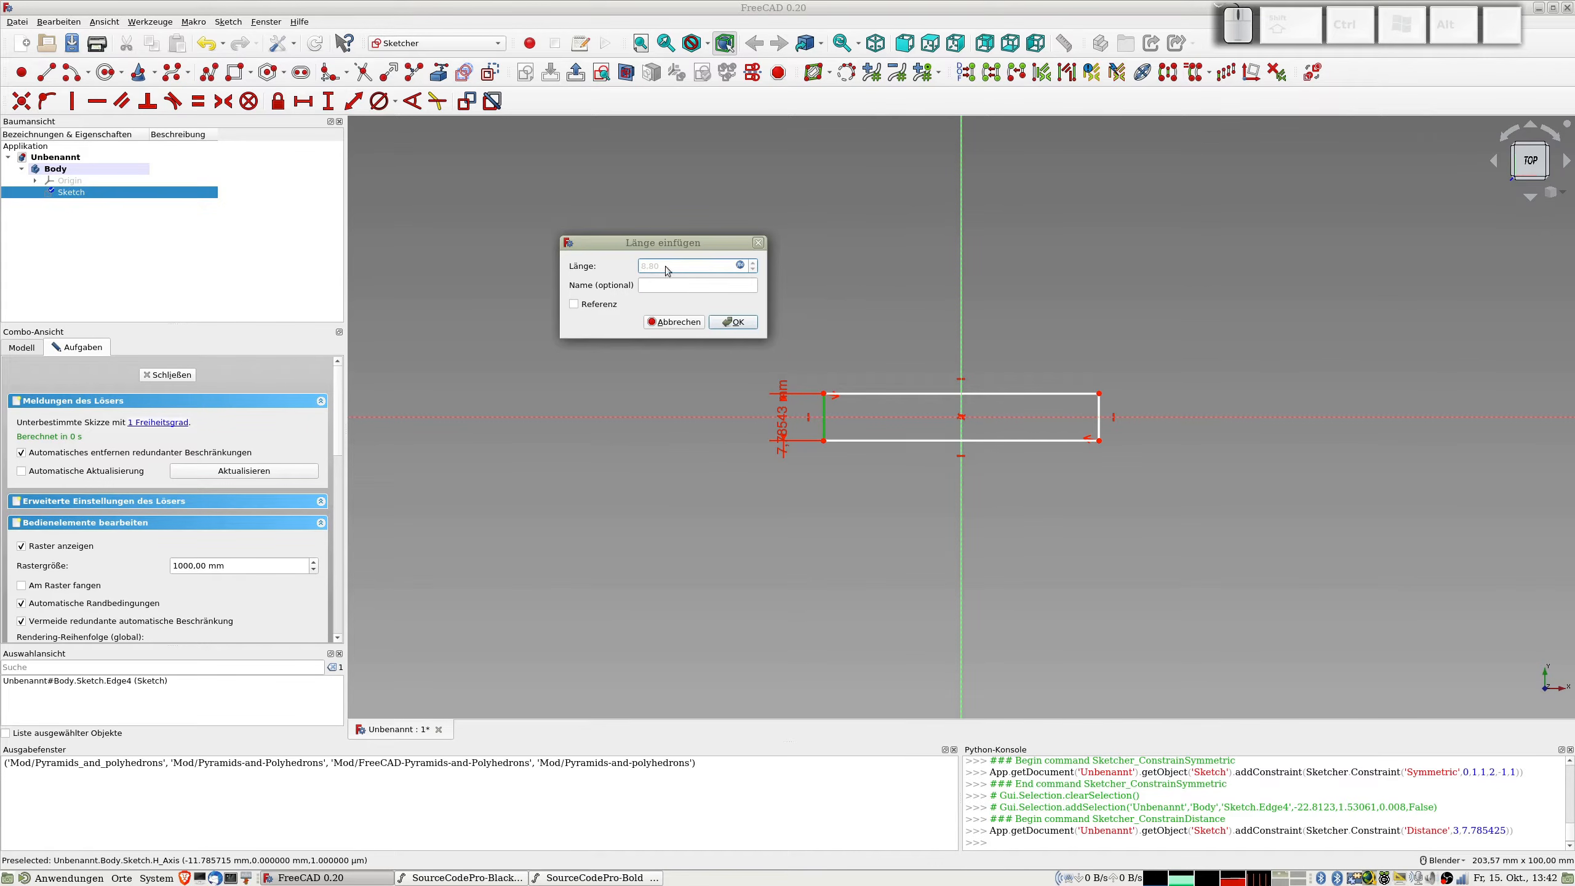
pyautogui.click(730, 322)
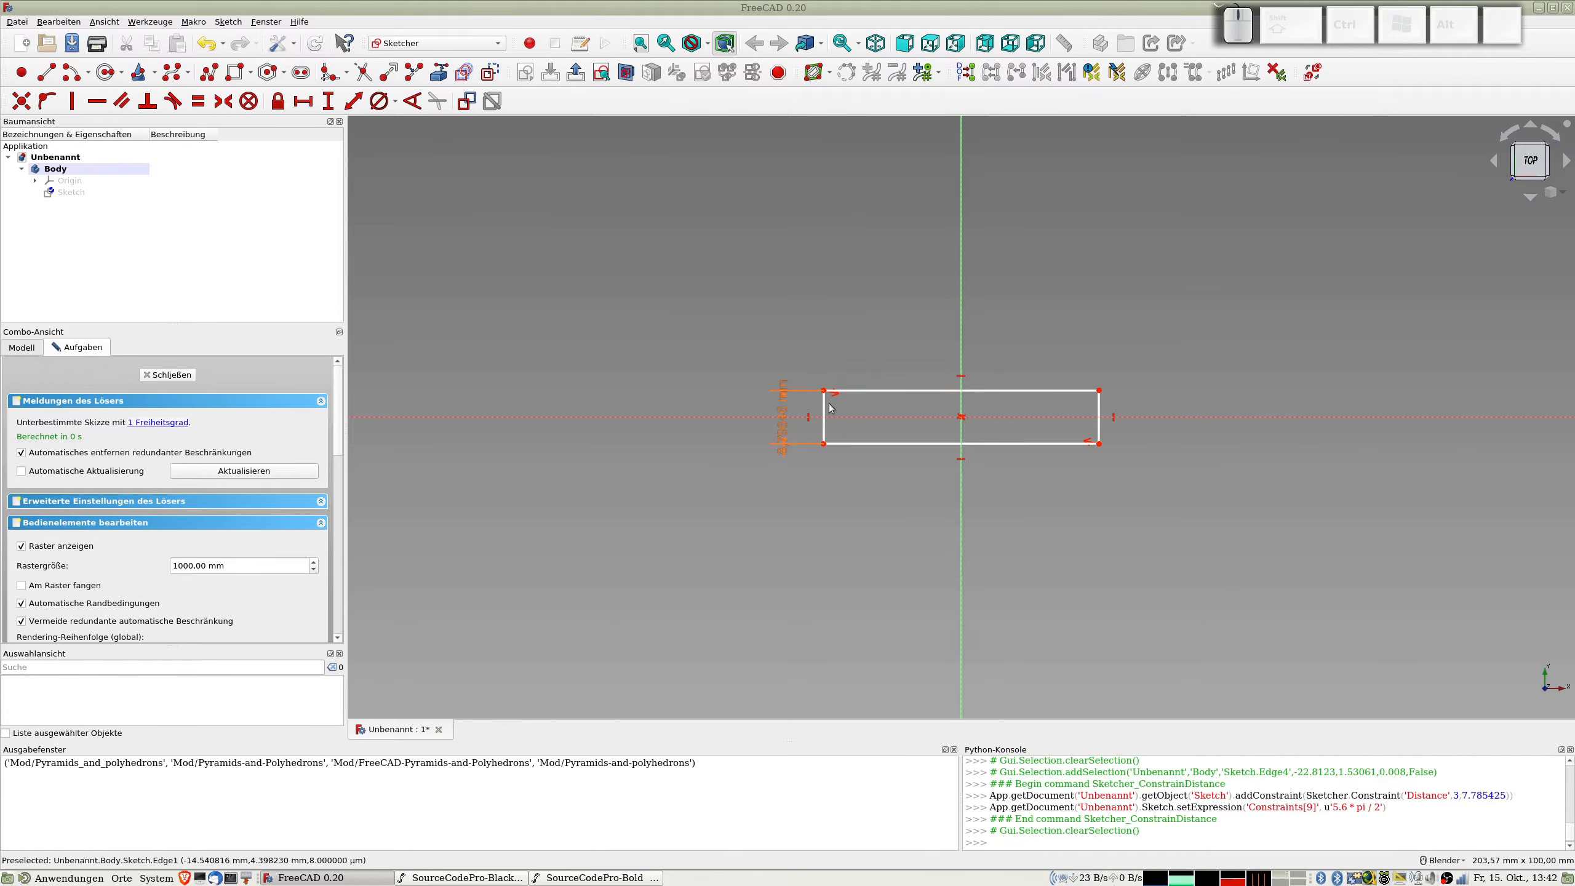
# Step: Stretch the rectangle sideways and constrain the length of its upper edge to 100 mm
pyautogui.moveTo(823, 410); pyautogui.dragTo(671, 414)
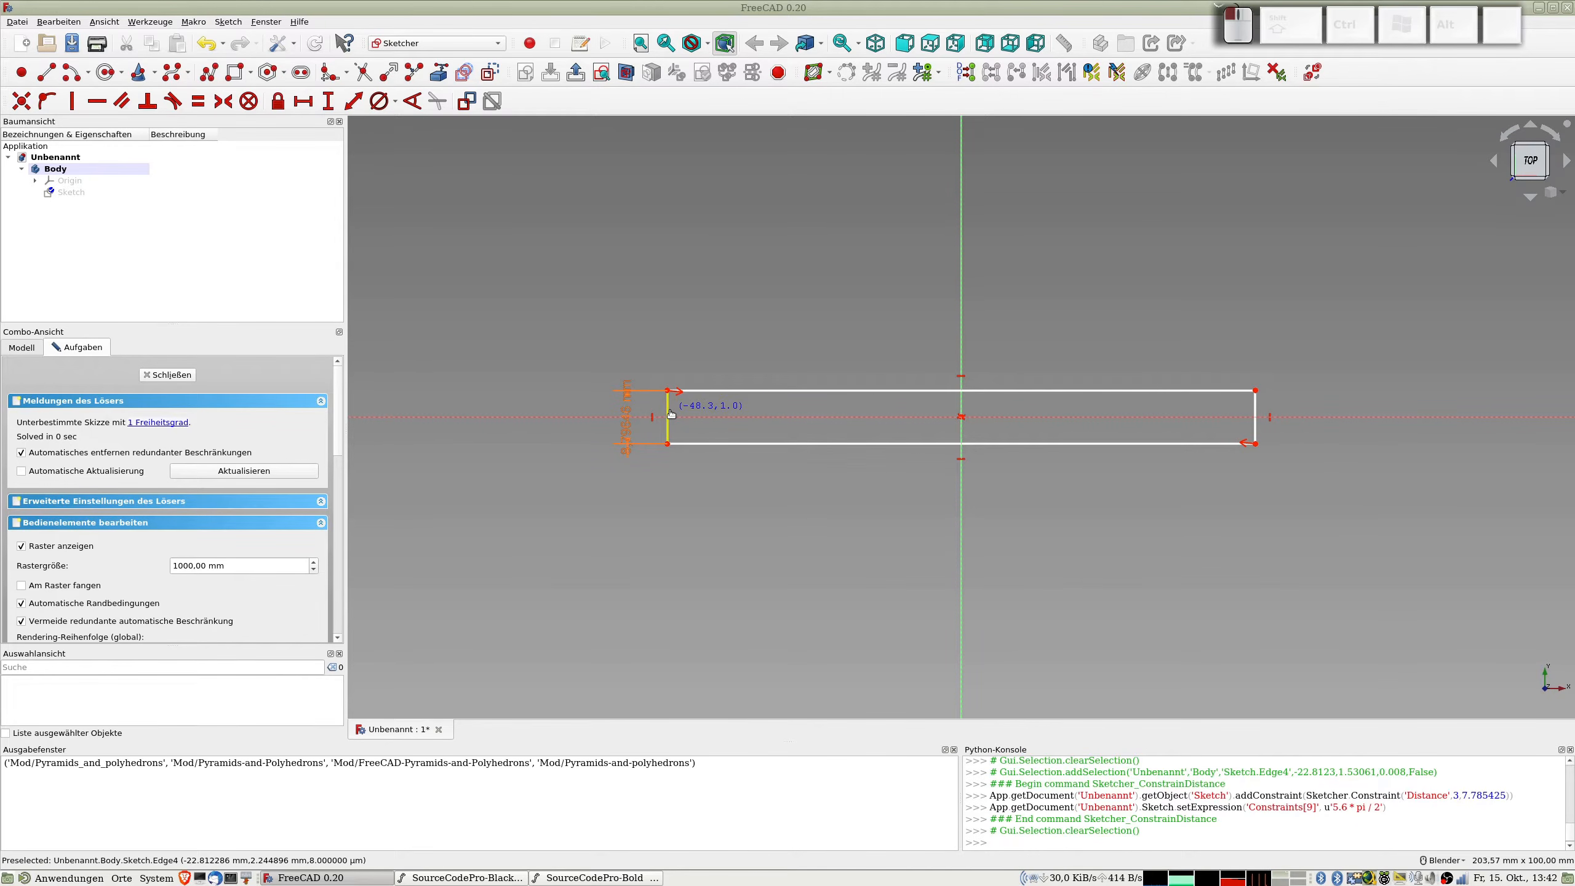
pyautogui.moveTo(671, 414); pyautogui.dragTo(672, 414)
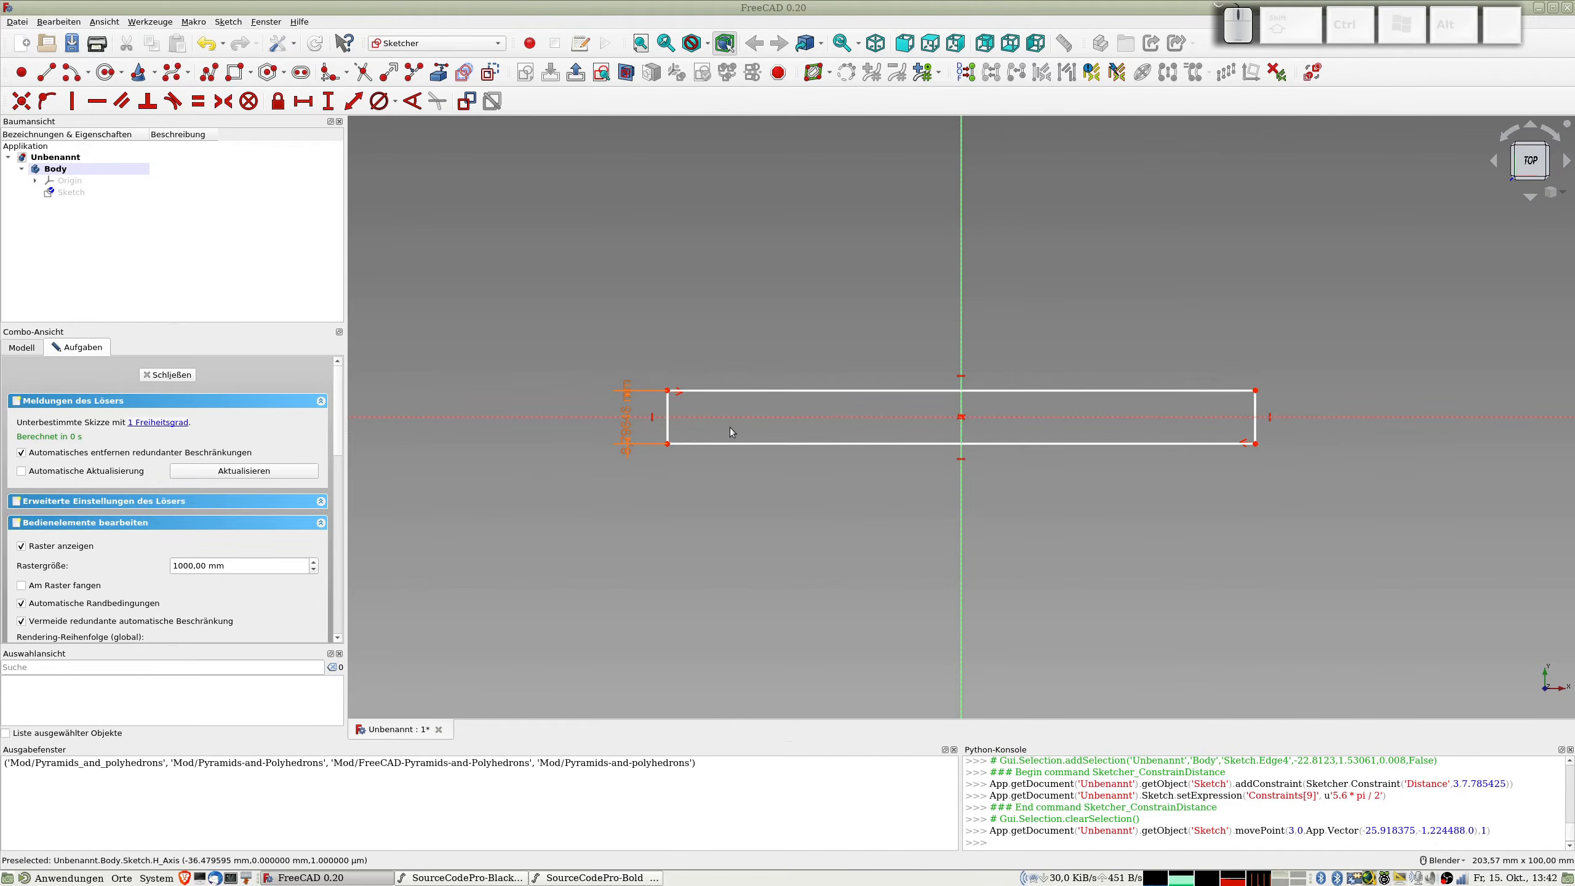
pyautogui.click(738, 390)
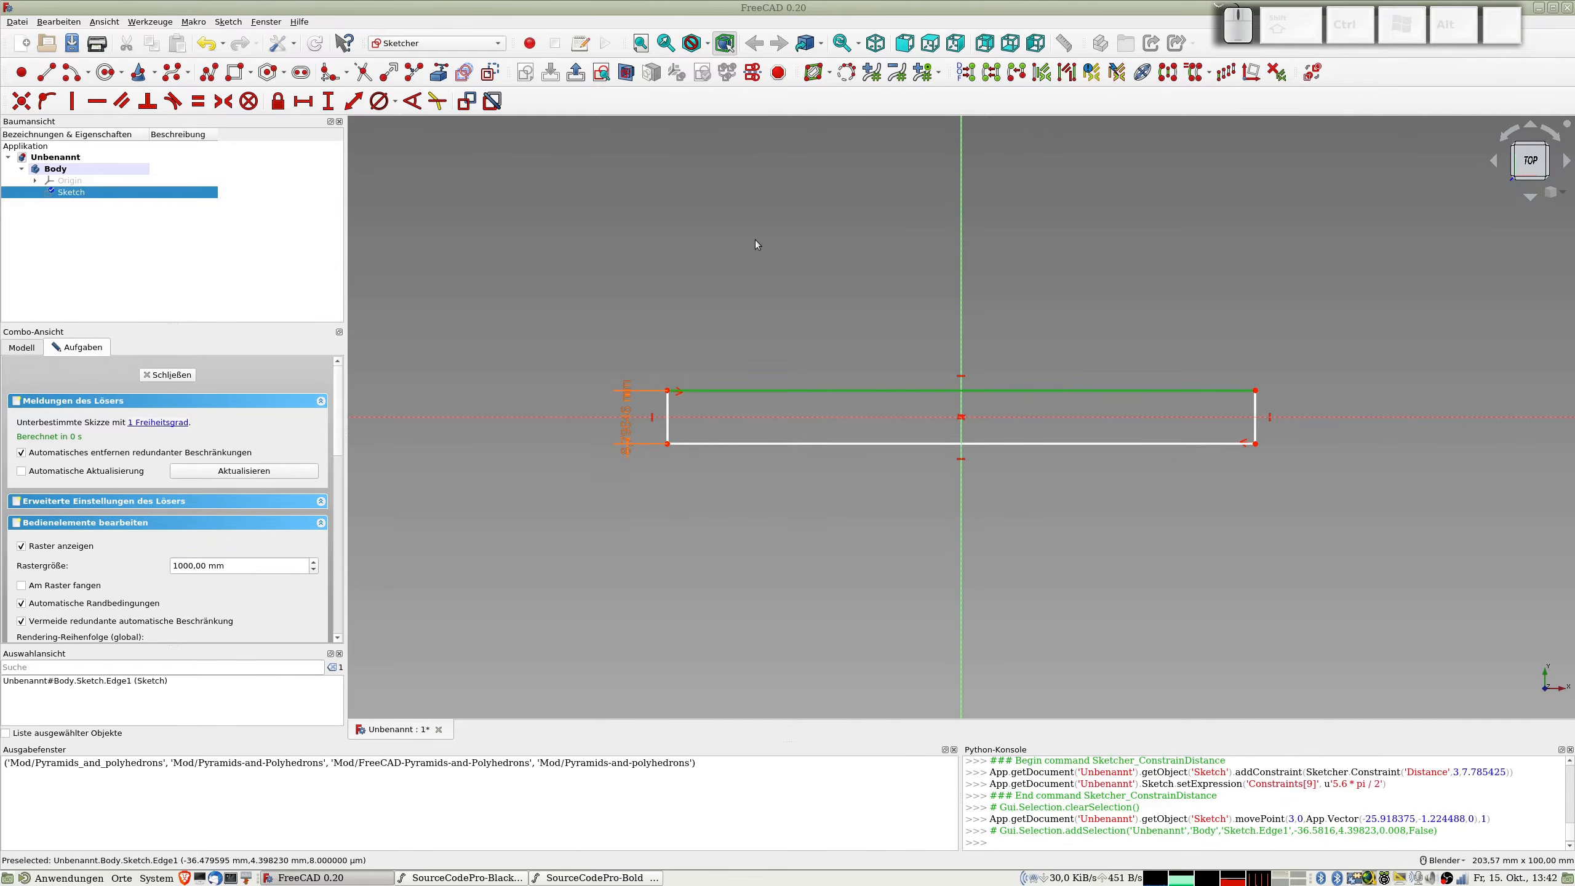
pyautogui.press('k')
pyautogui.press('d')
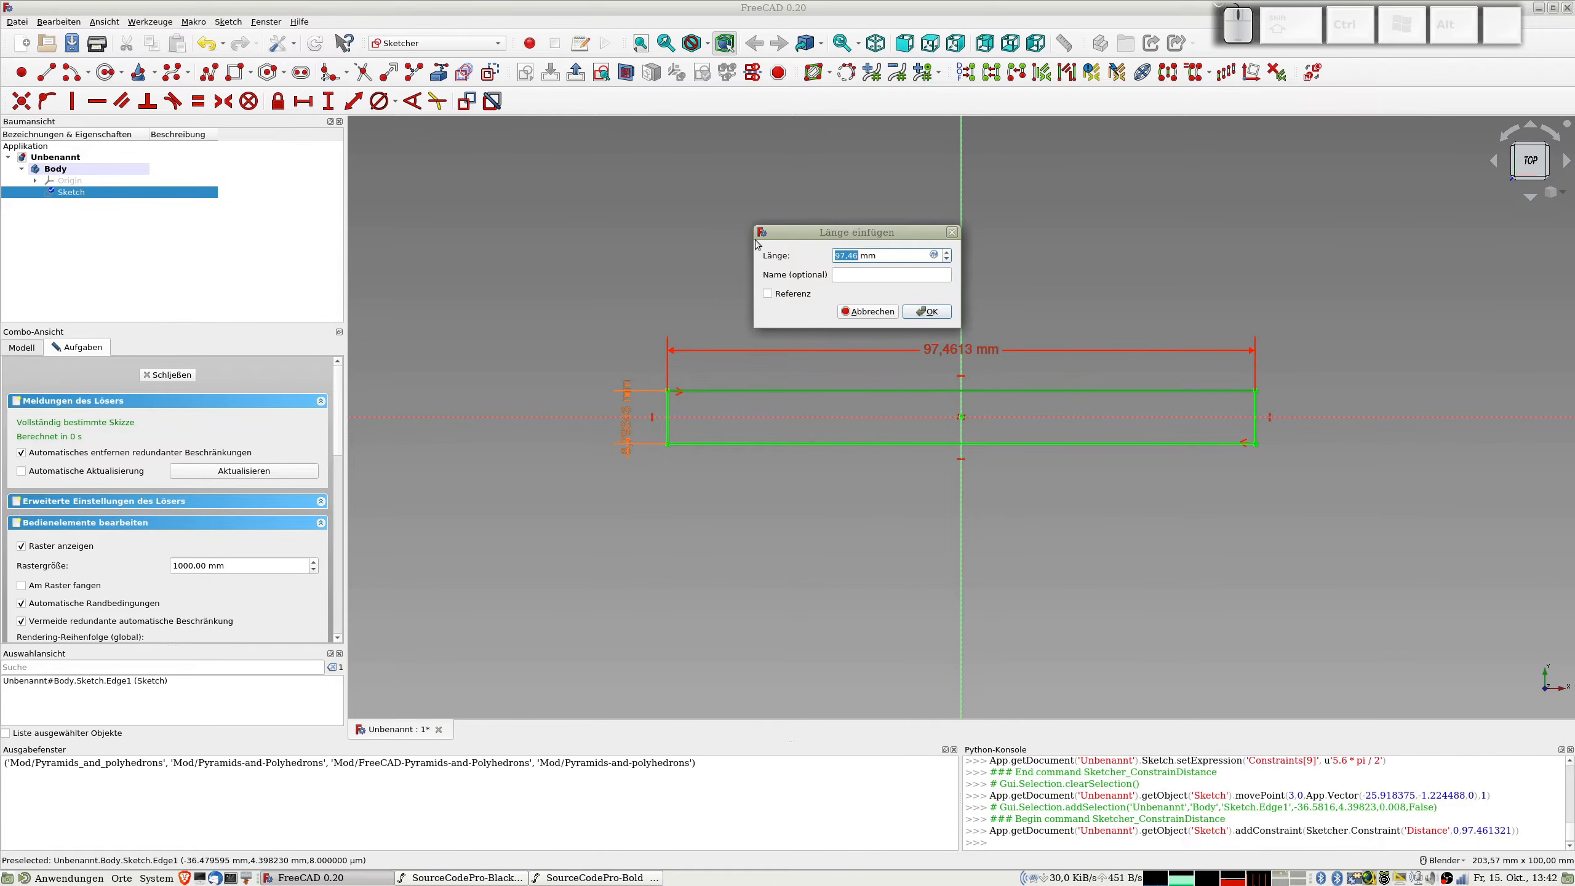
pyautogui.write('100')
pyautogui.press('Return')
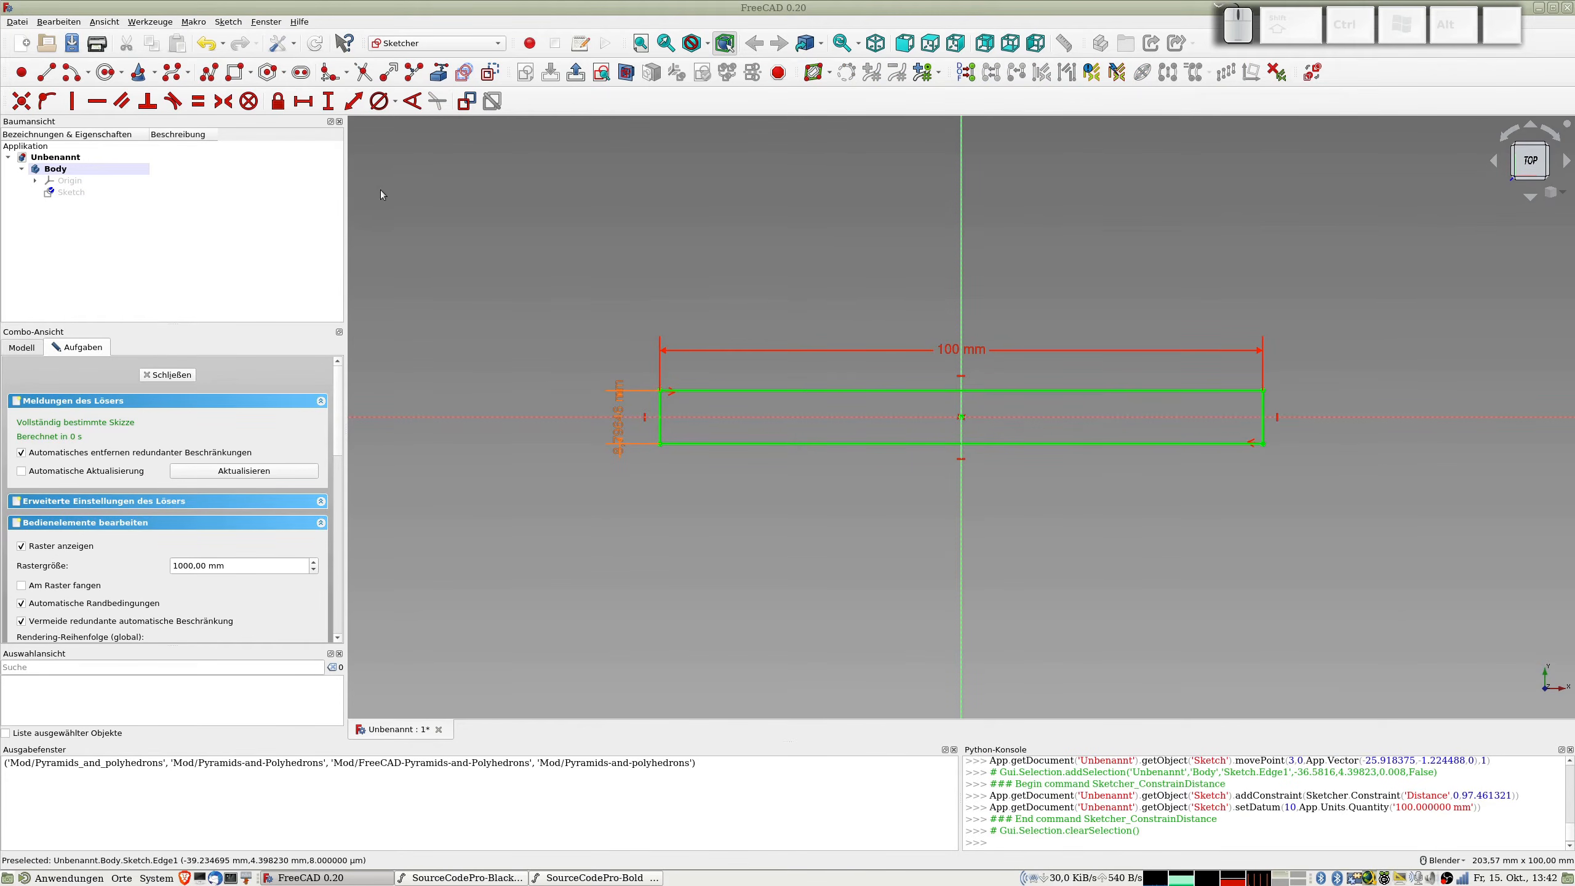
# Step: Finish the sketch and pad the rectangle to a thickness of 0,8 mm
pyautogui.click(184, 374)
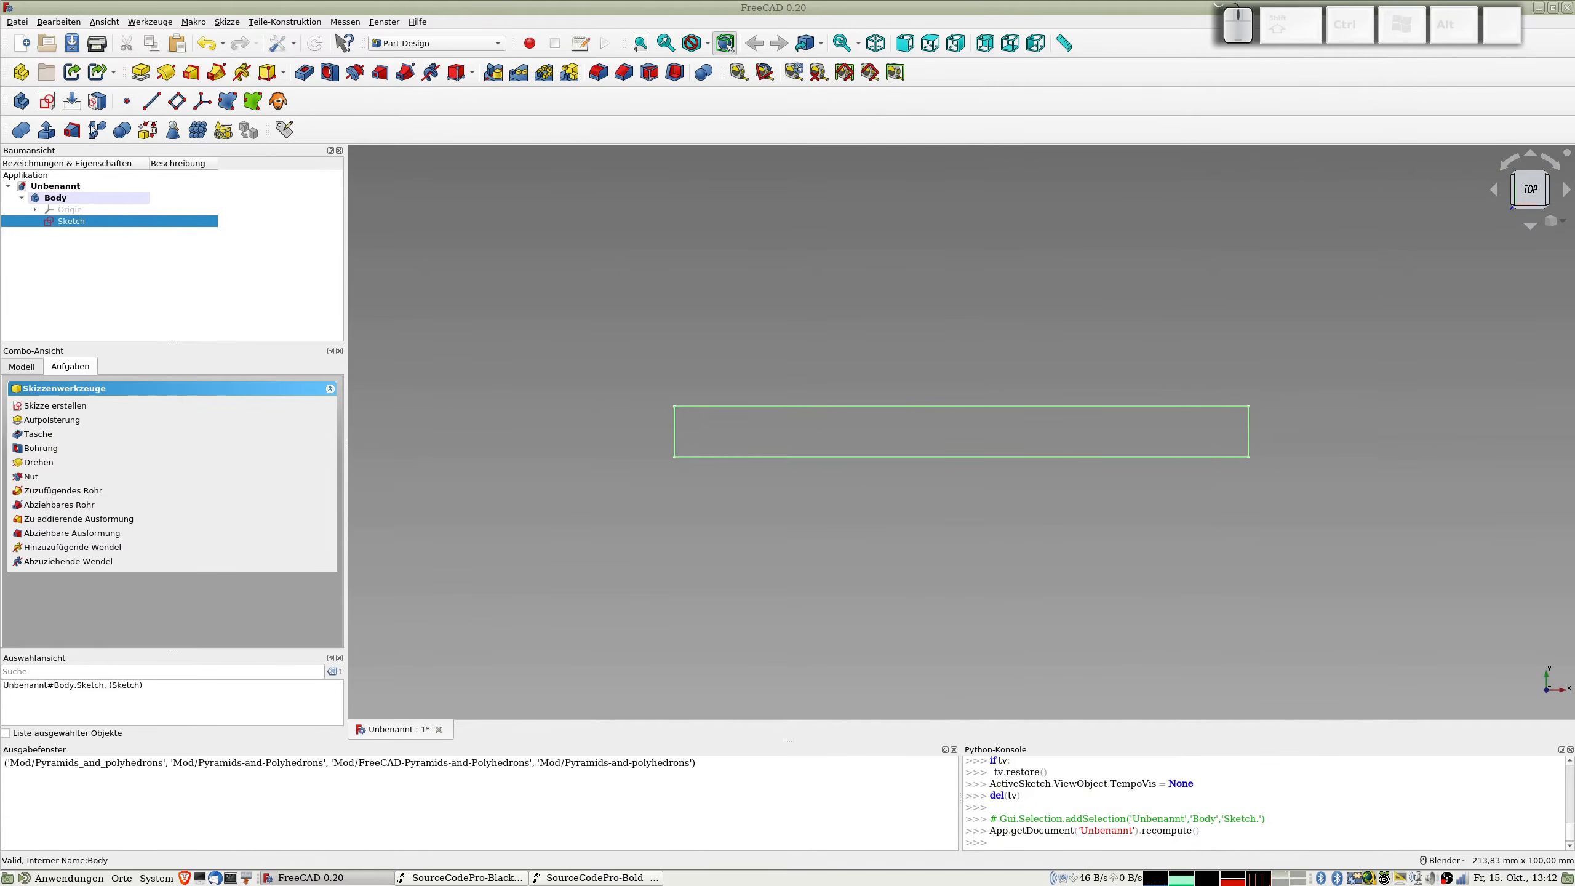
pyautogui.click(141, 72)
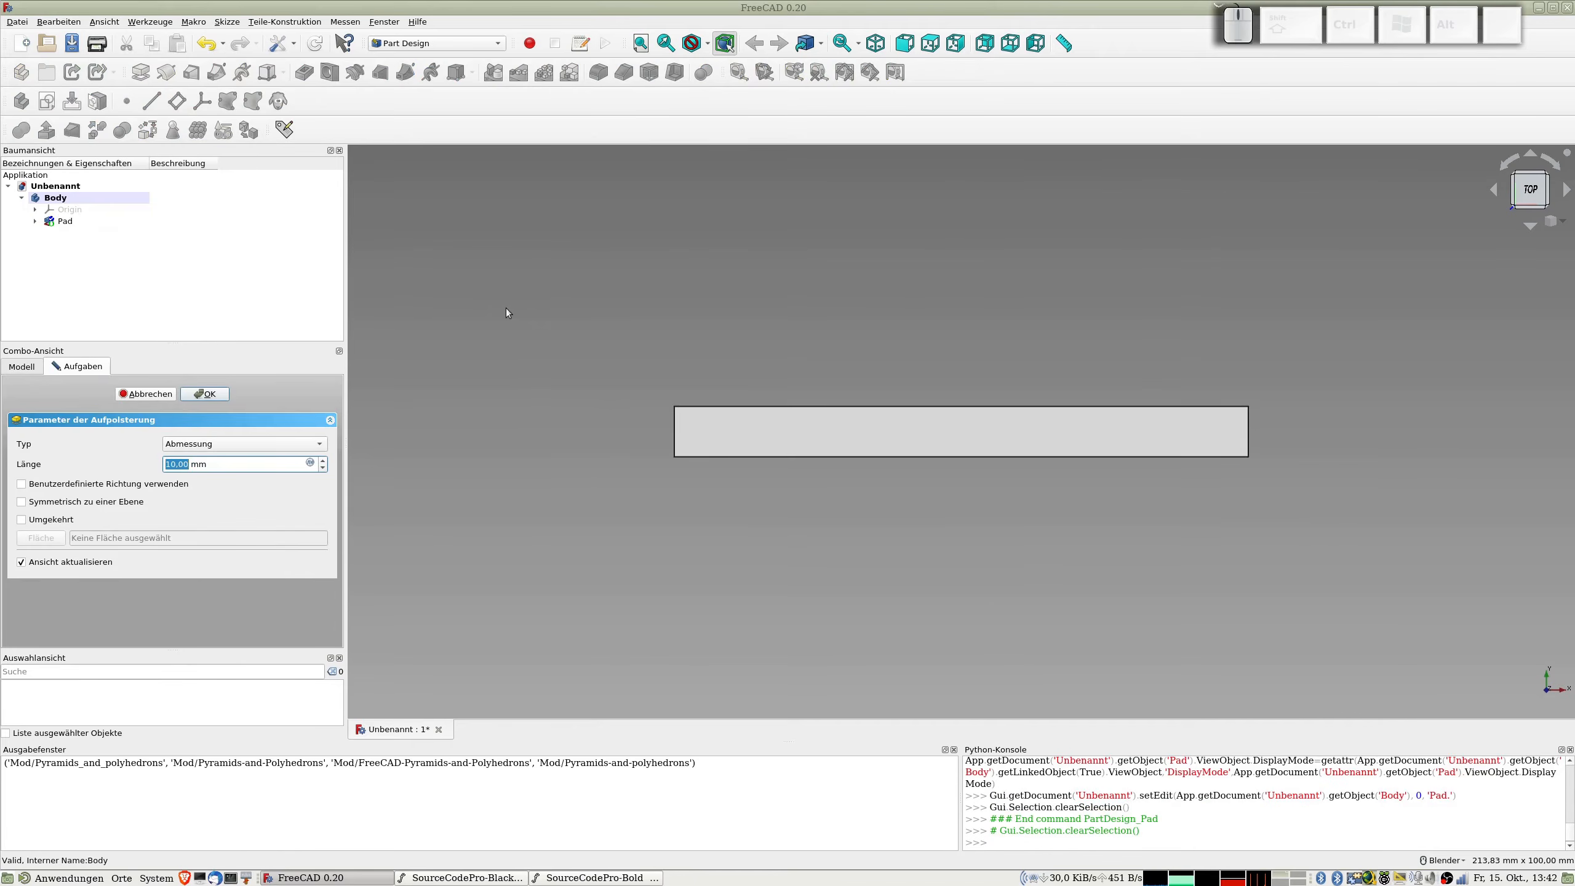
pyautogui.write('0,8')
pyautogui.press('Return')
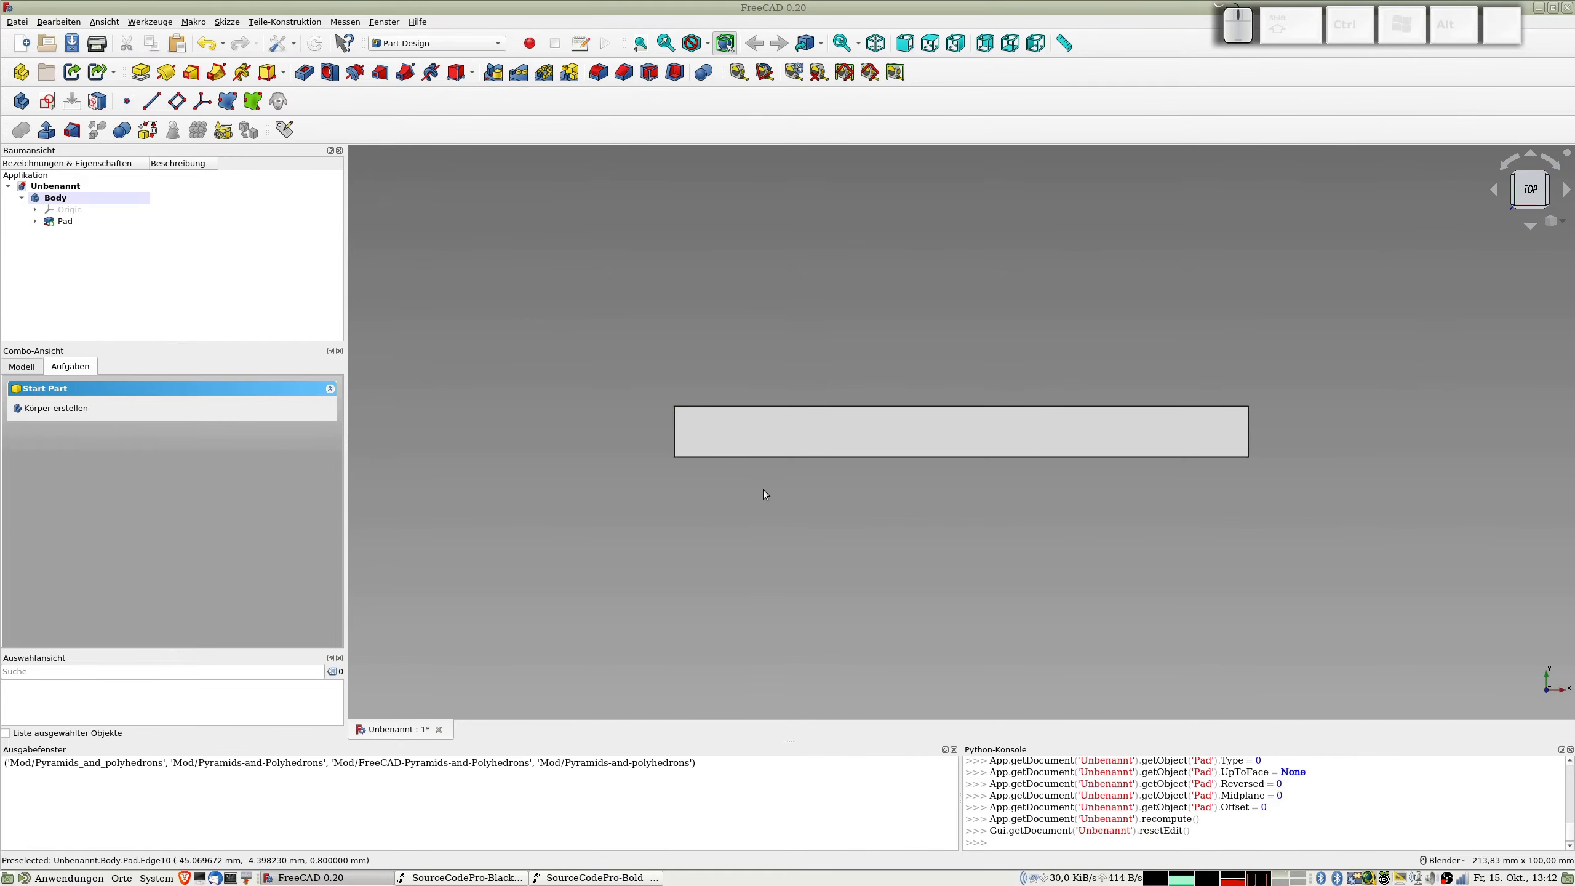
# Step: Calculate 0,8÷0,24 in the system calculator and close it again
pyautogui.hotkey('ctrl', 'alt', 'c')
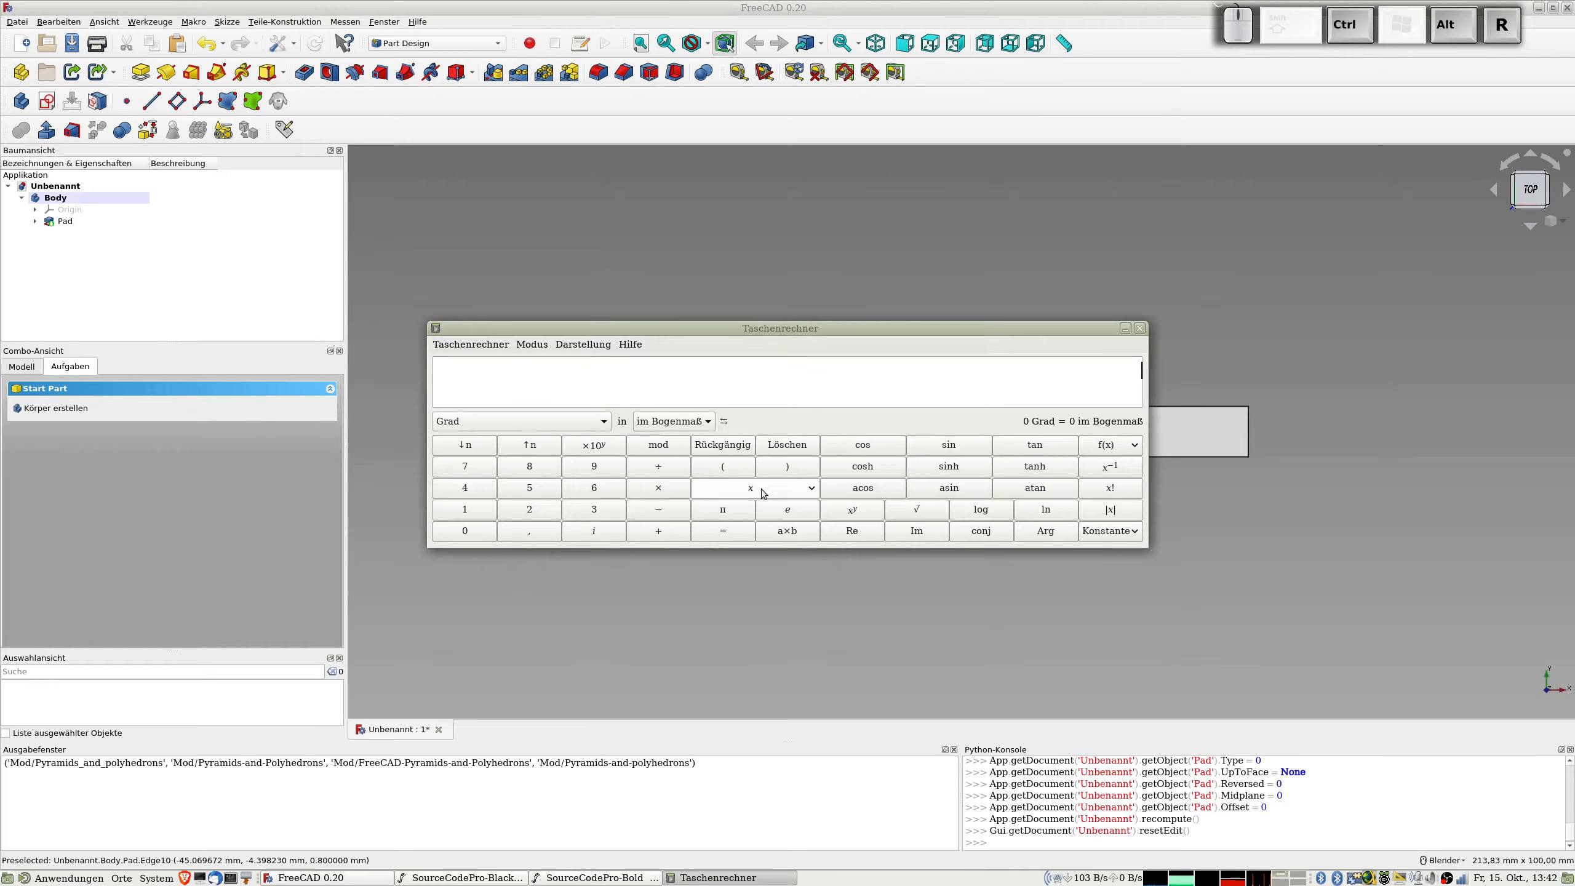
pyautogui.write('0,8')
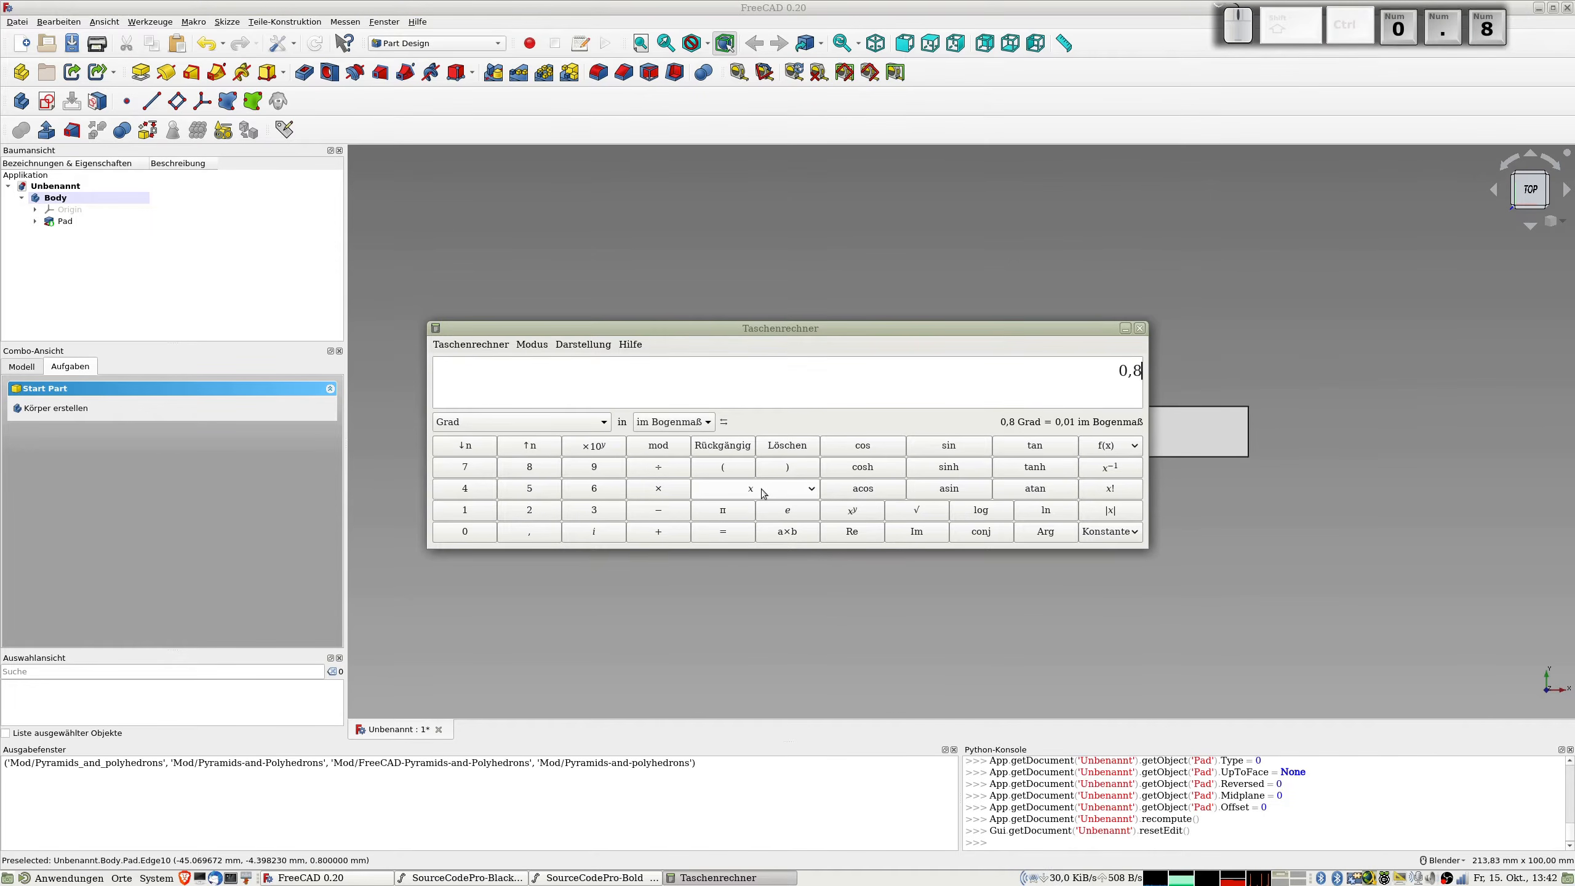
pyautogui.write('÷0,24')
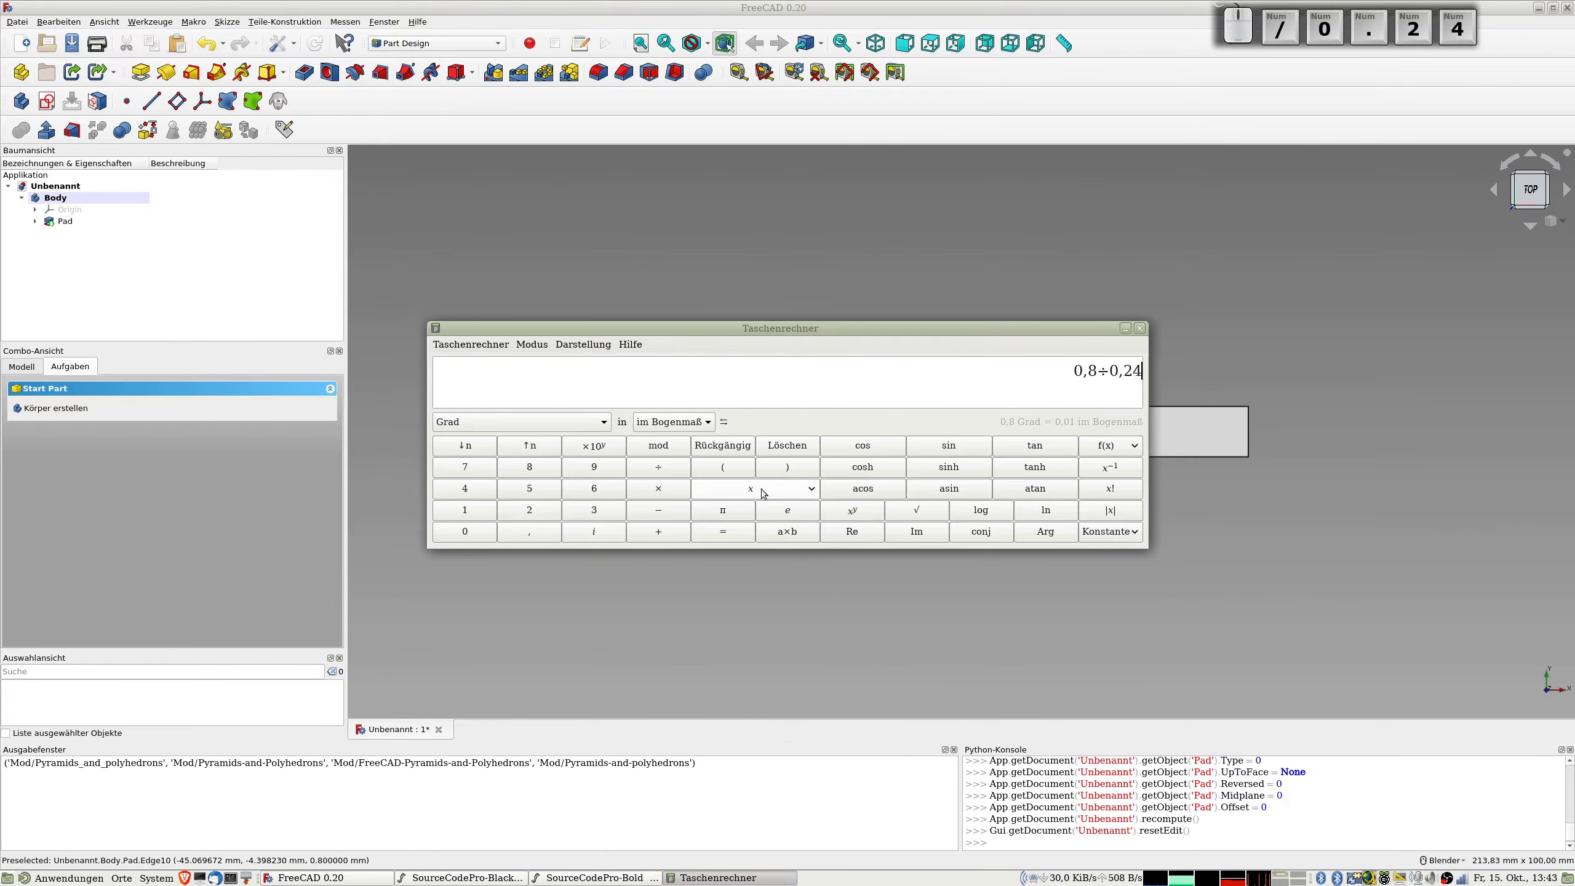
pyautogui.press('Return')
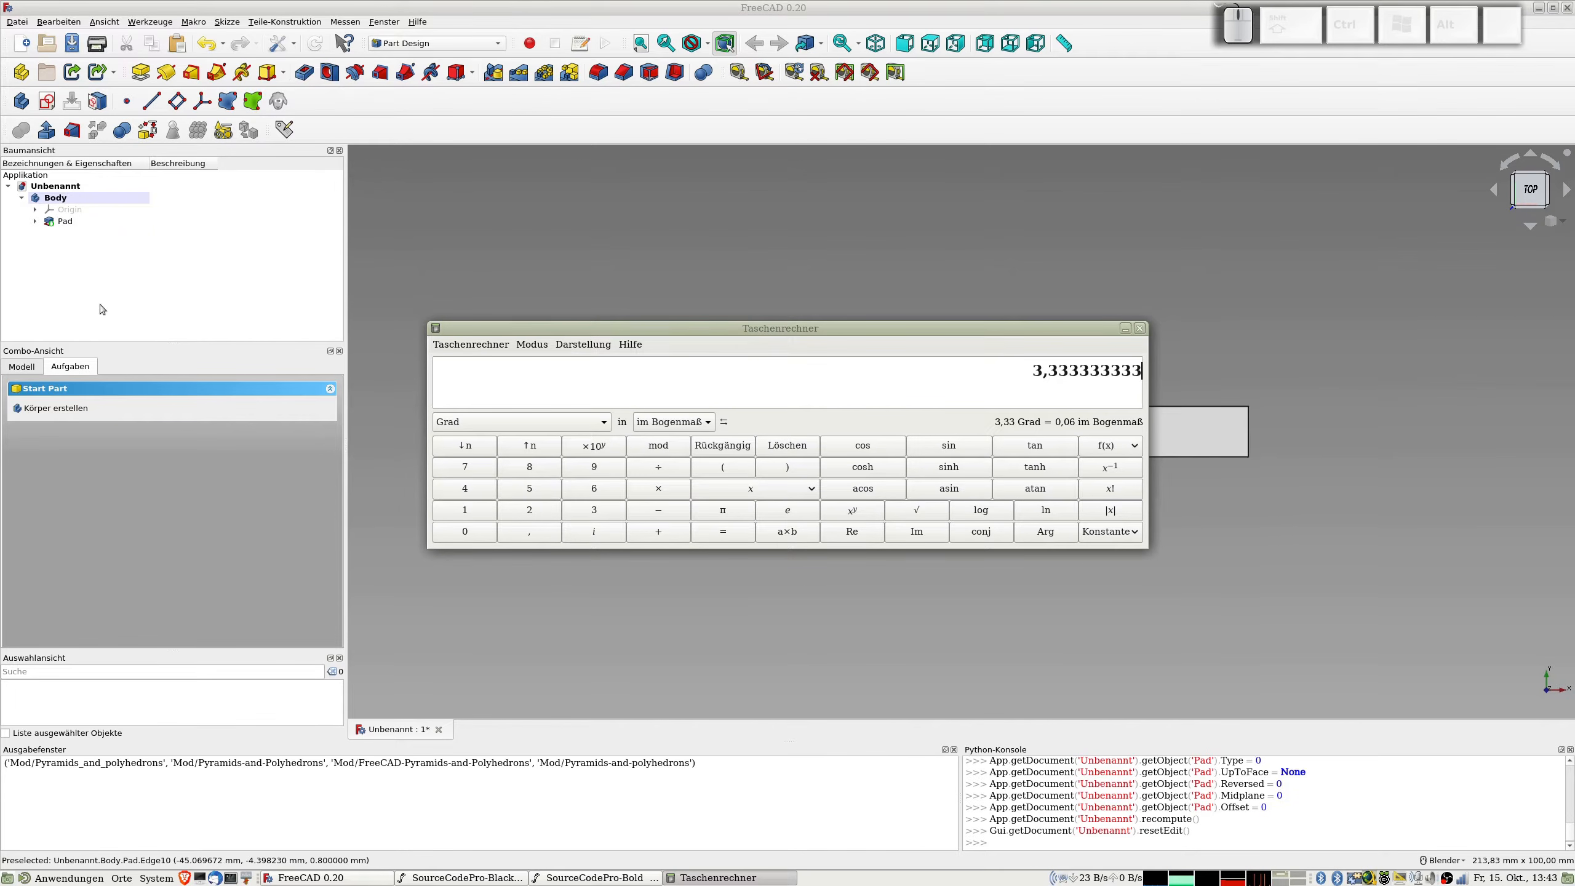
pyautogui.click(1139, 328)
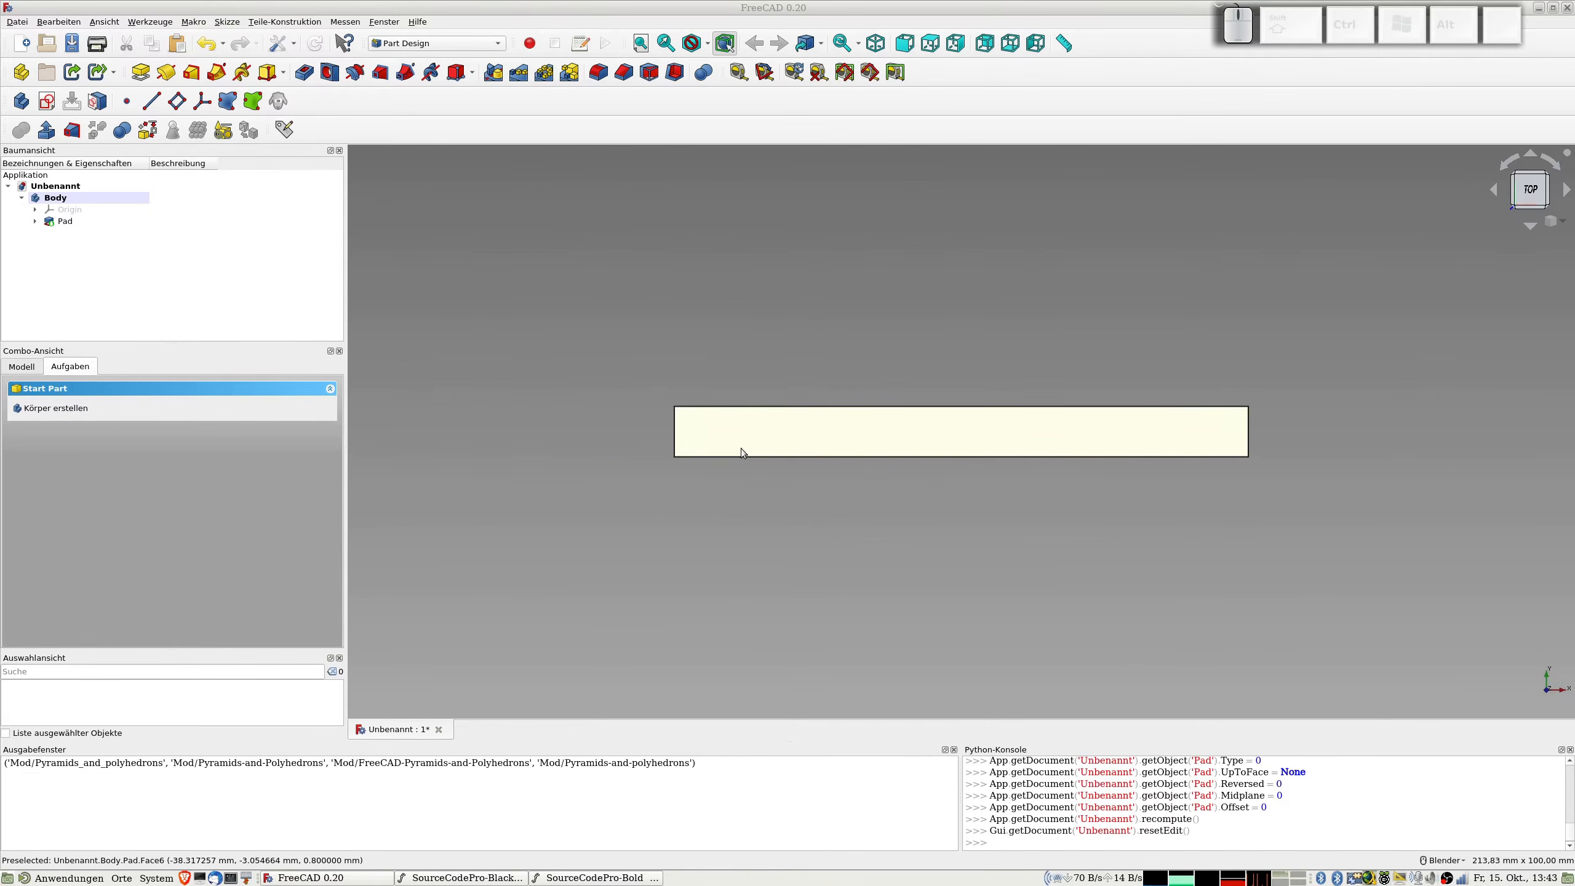
# Step: Rename the body as Grundobjekt
pyautogui.click(67, 200)
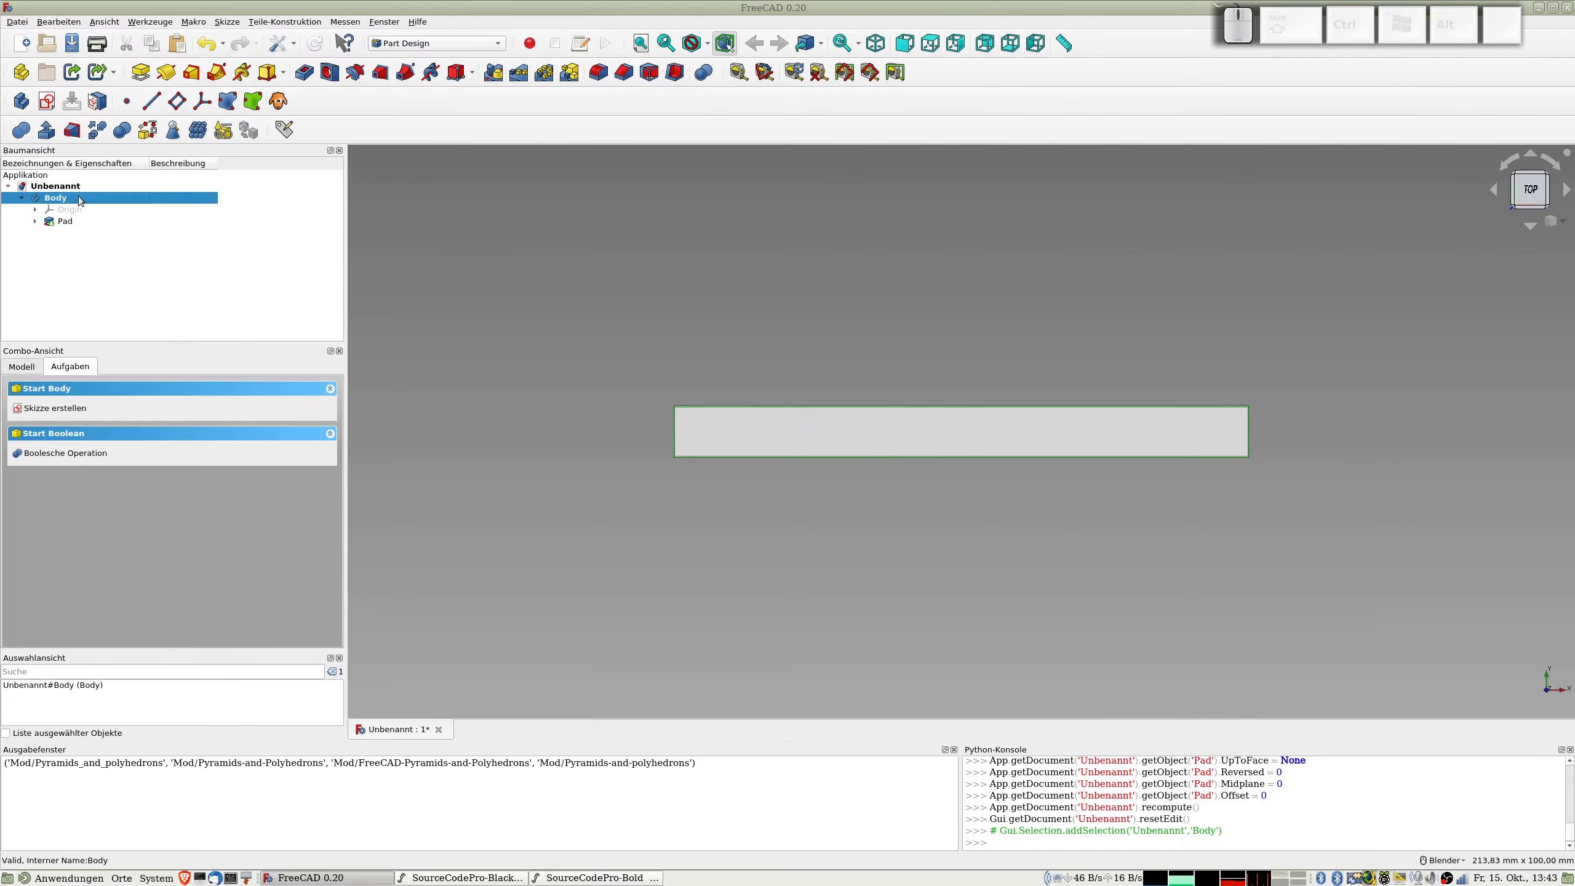
pyautogui.press('F2')
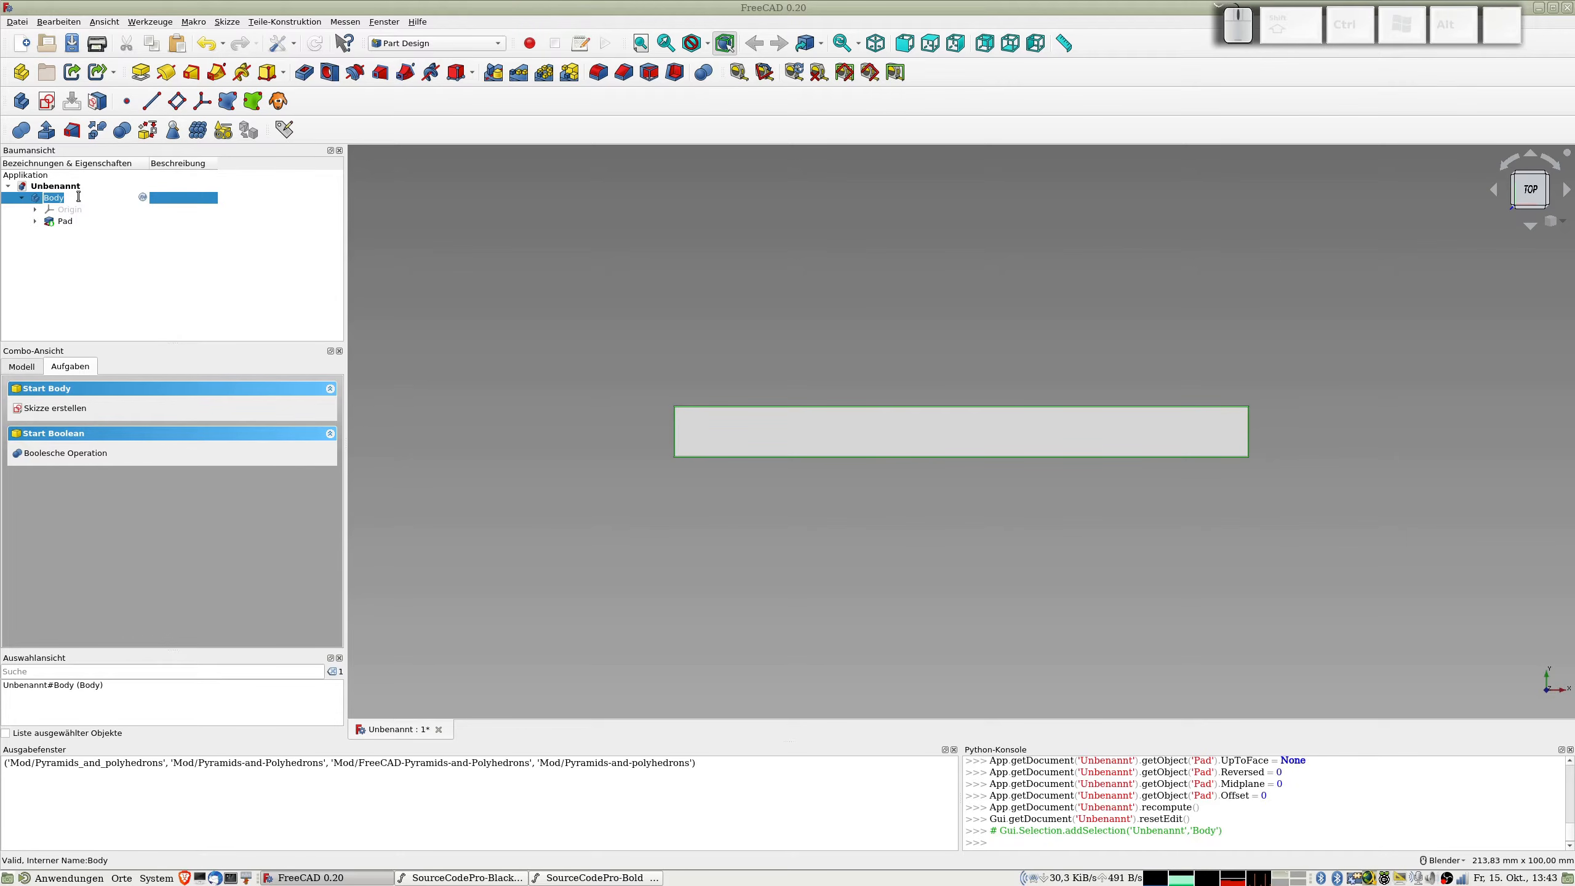
pyautogui.write('Gru')
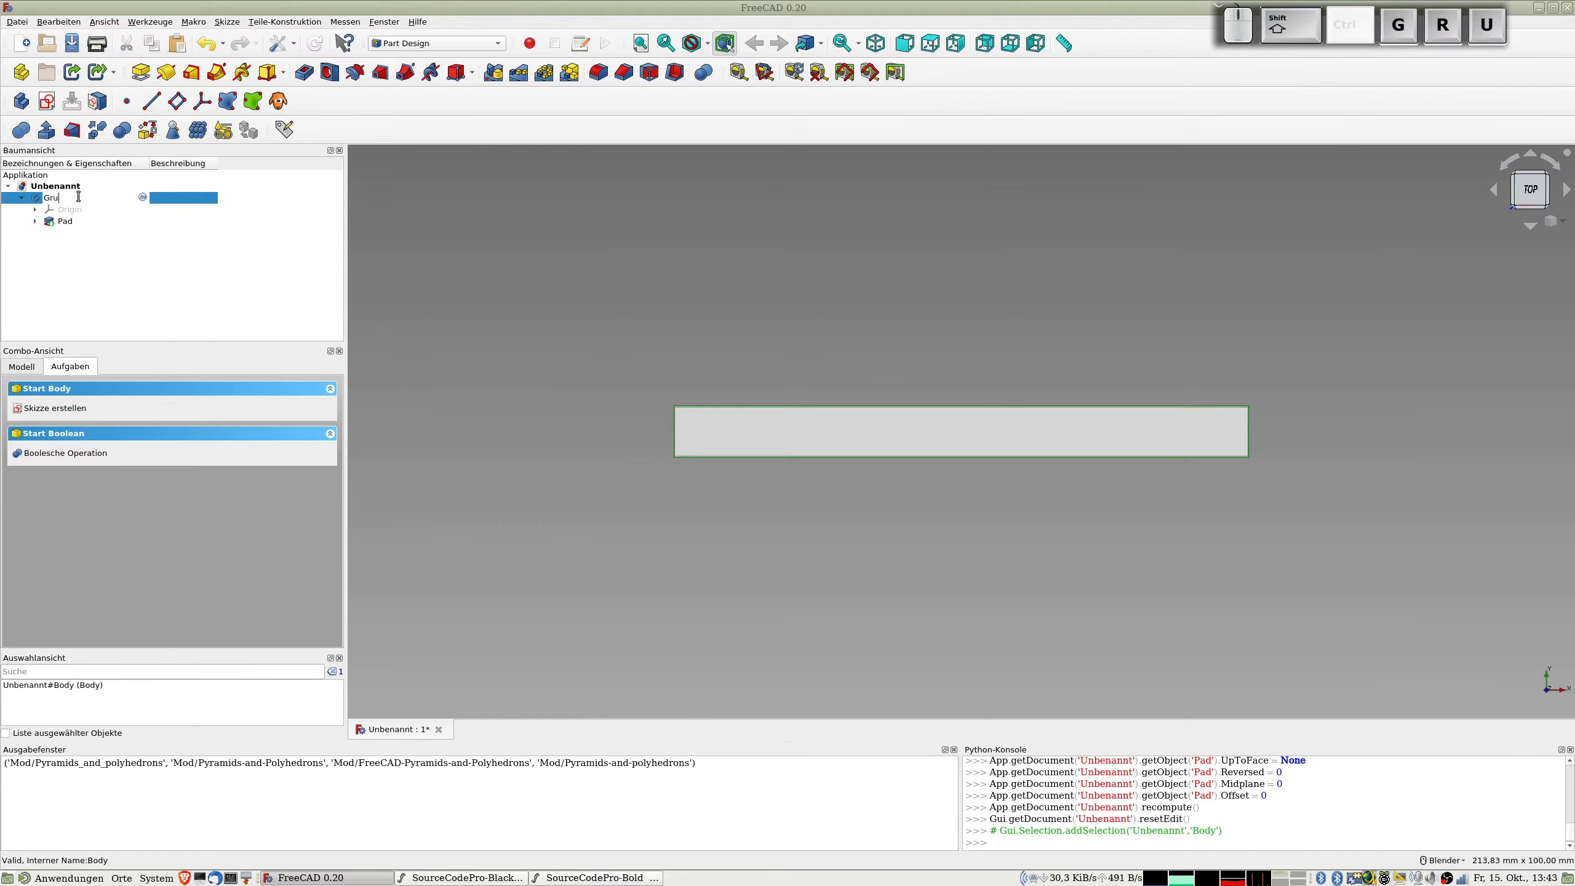
pyautogui.write('ndobjekt')
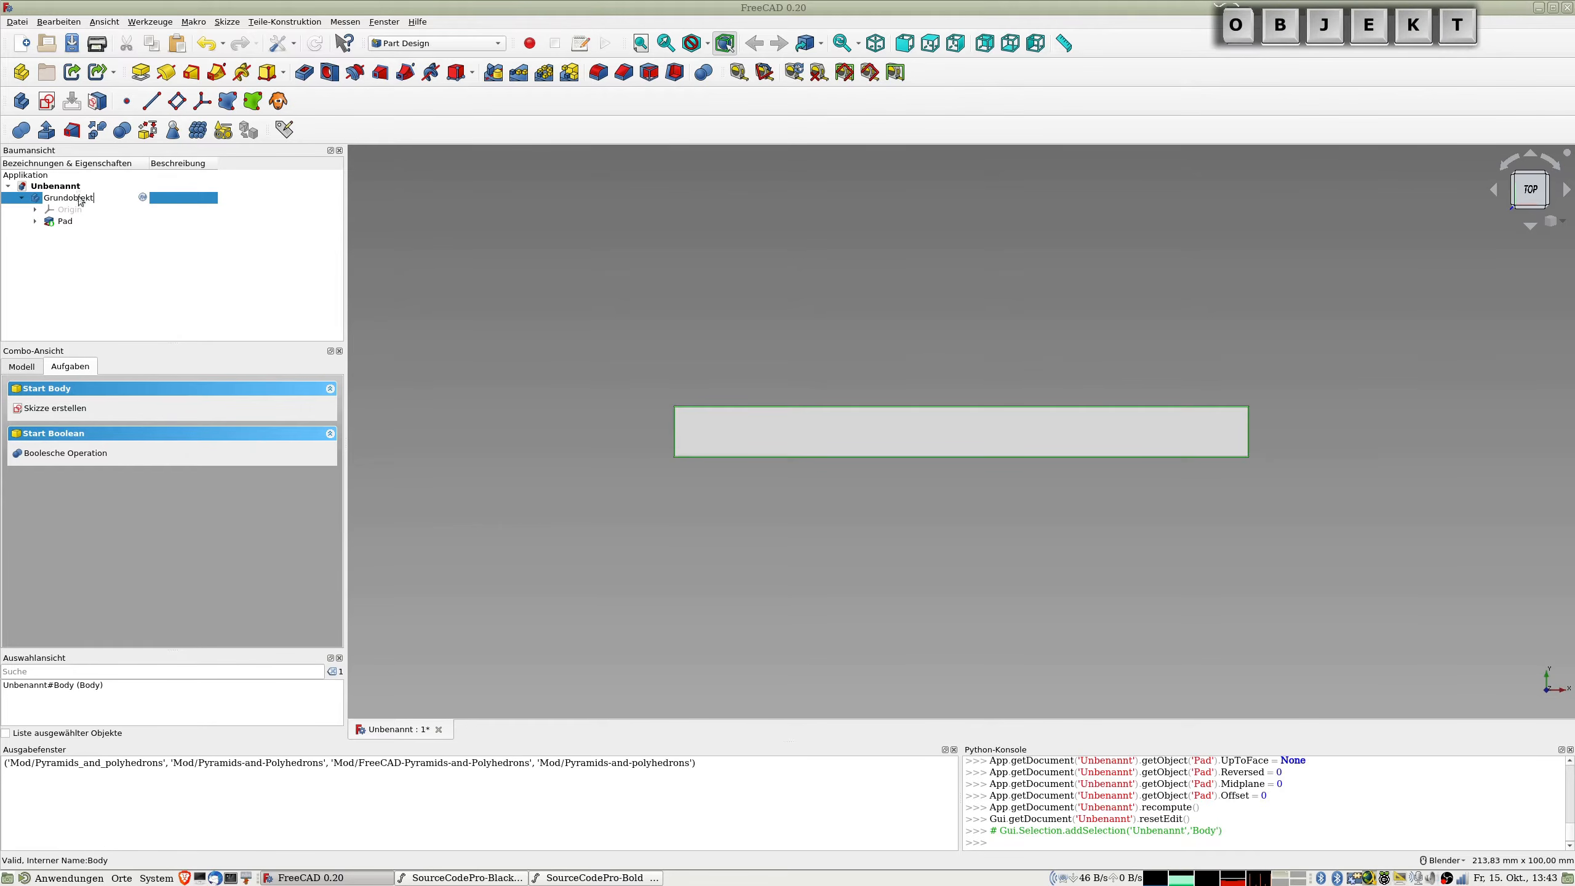
pyautogui.press('Return')
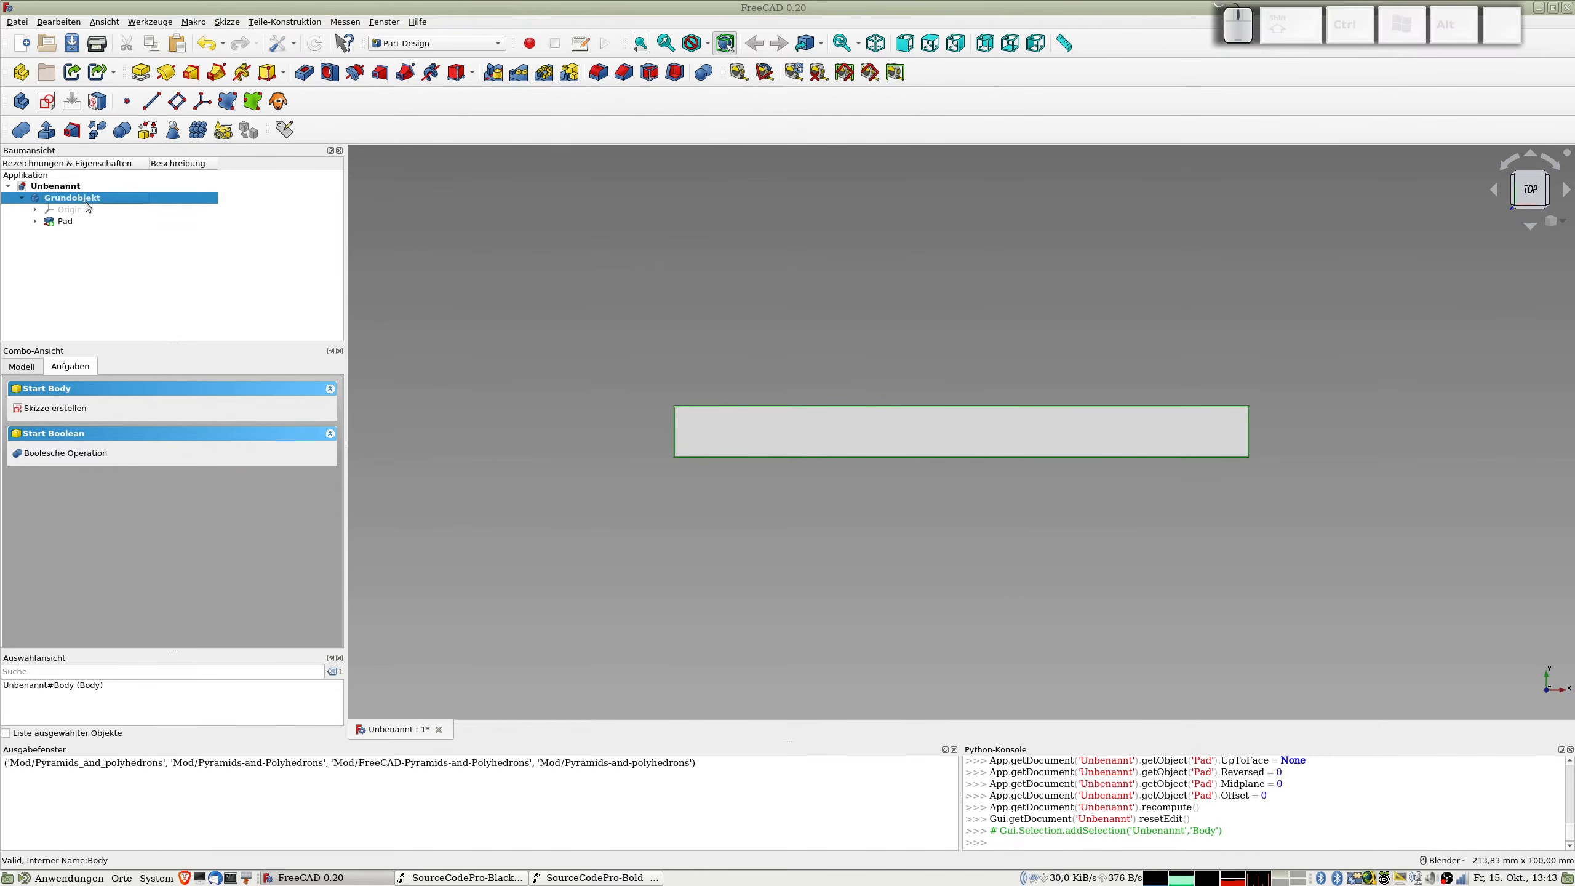
# Step: Set the transparency of the Grundobjekt body to 57 in its display properties
pyautogui.hotkey('ctrl', 'd')
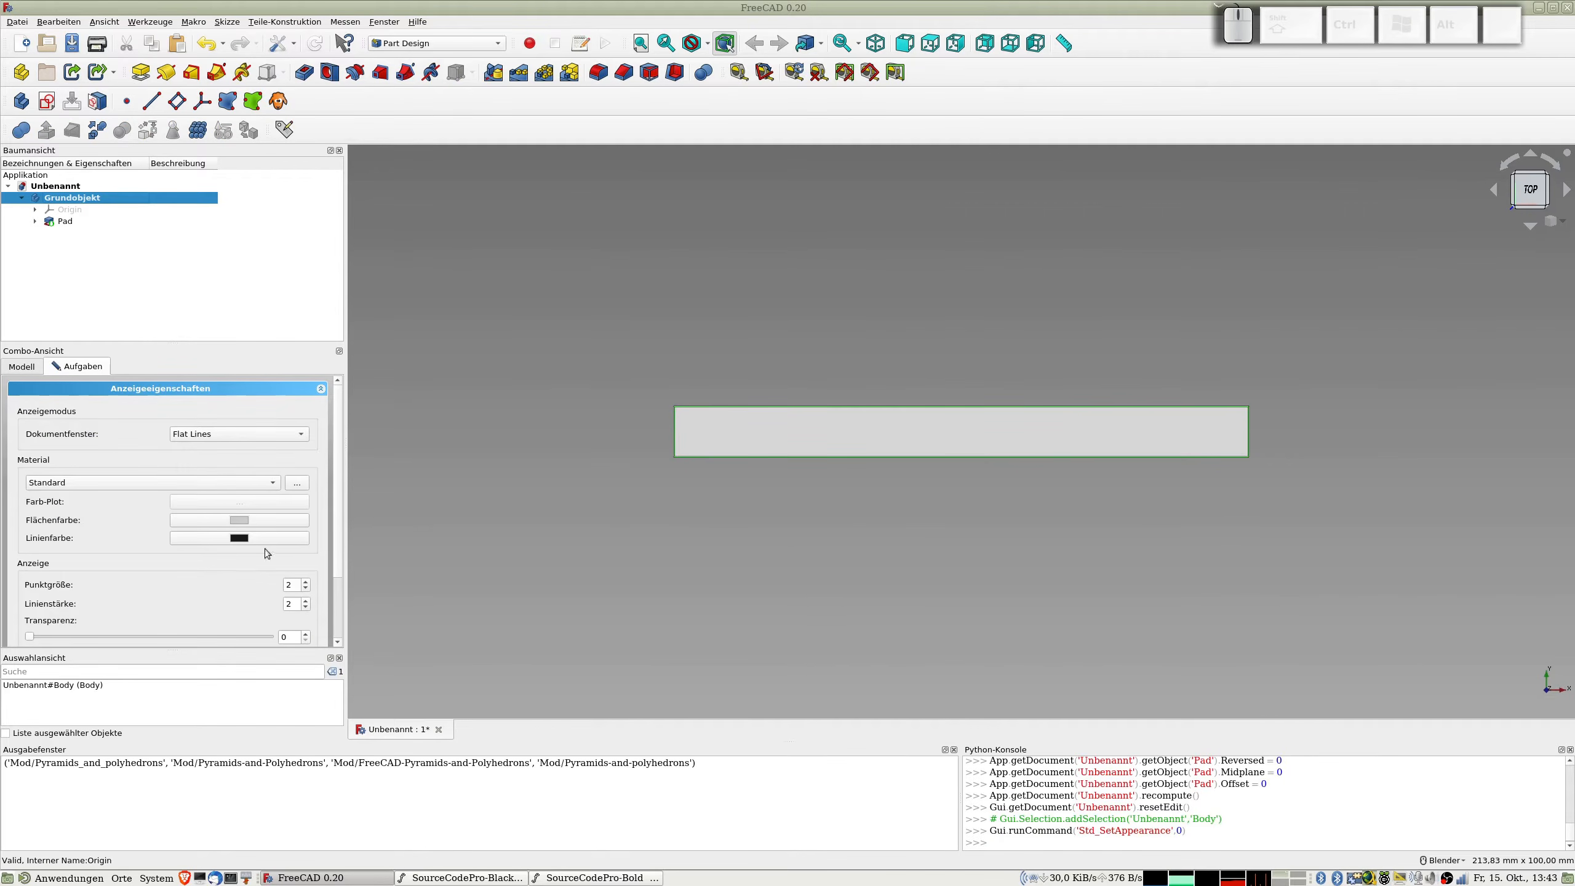
pyautogui.moveTo(30, 638); pyautogui.dragTo(171, 650)
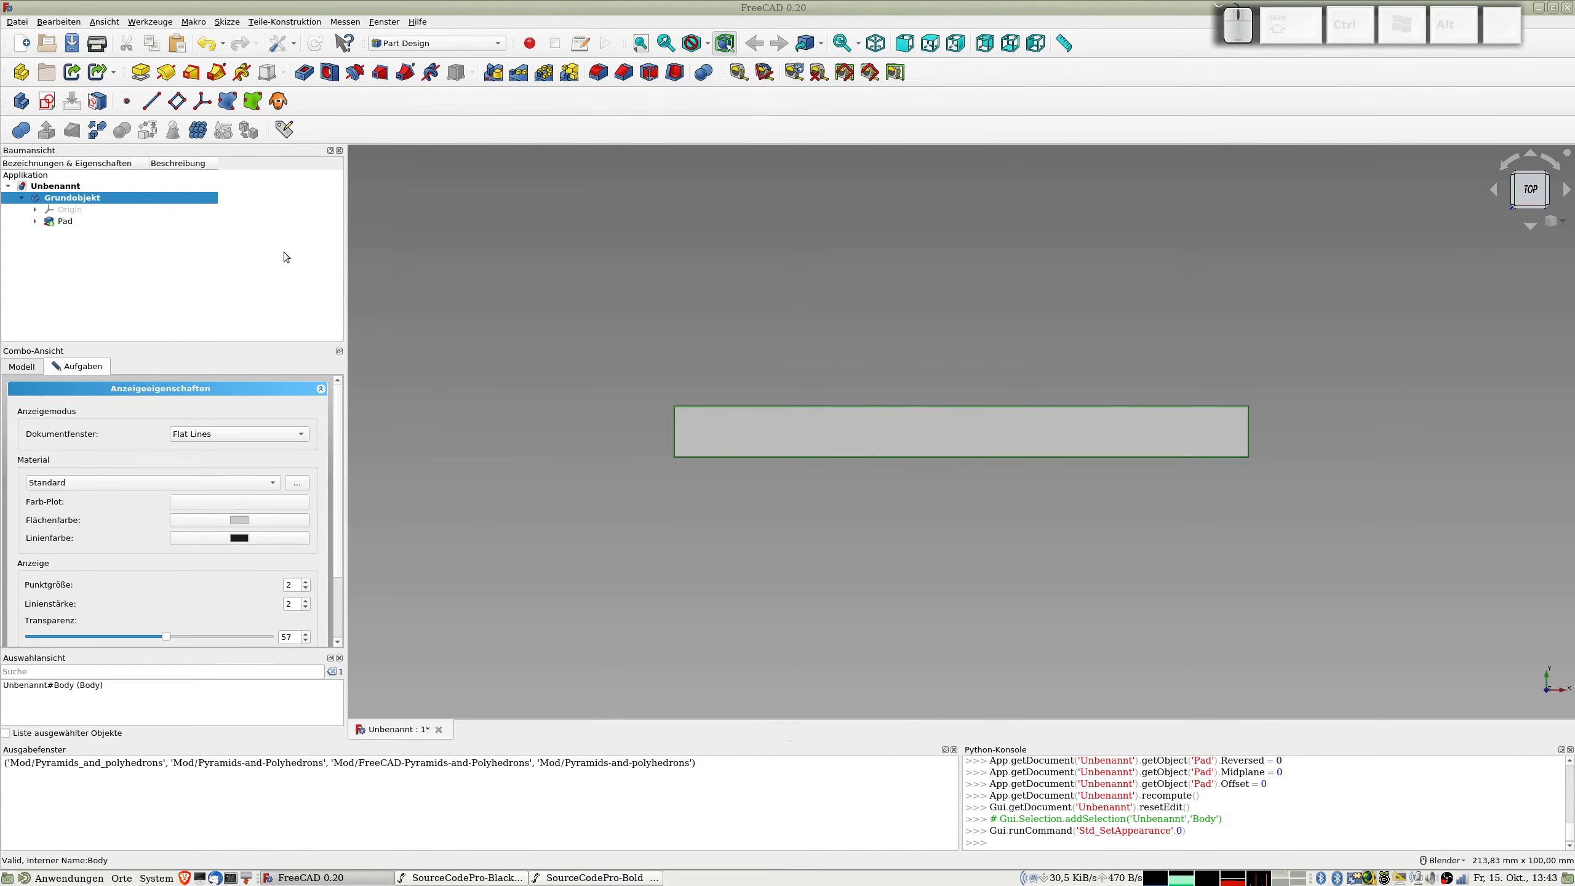
pyautogui.scroll(-3, 215, 621)
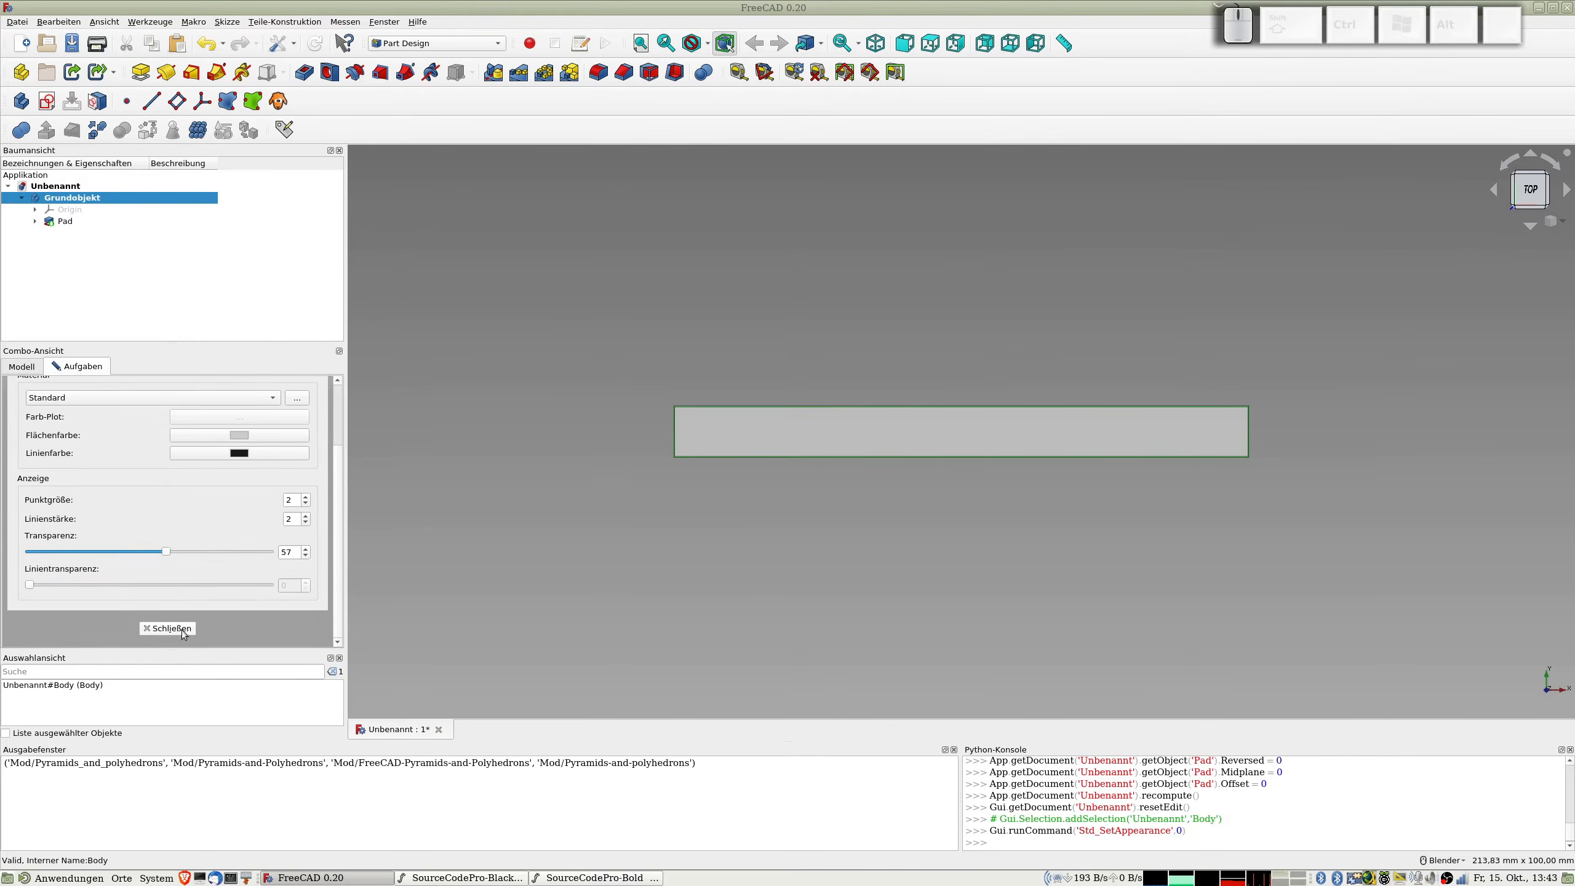
pyautogui.click(184, 628)
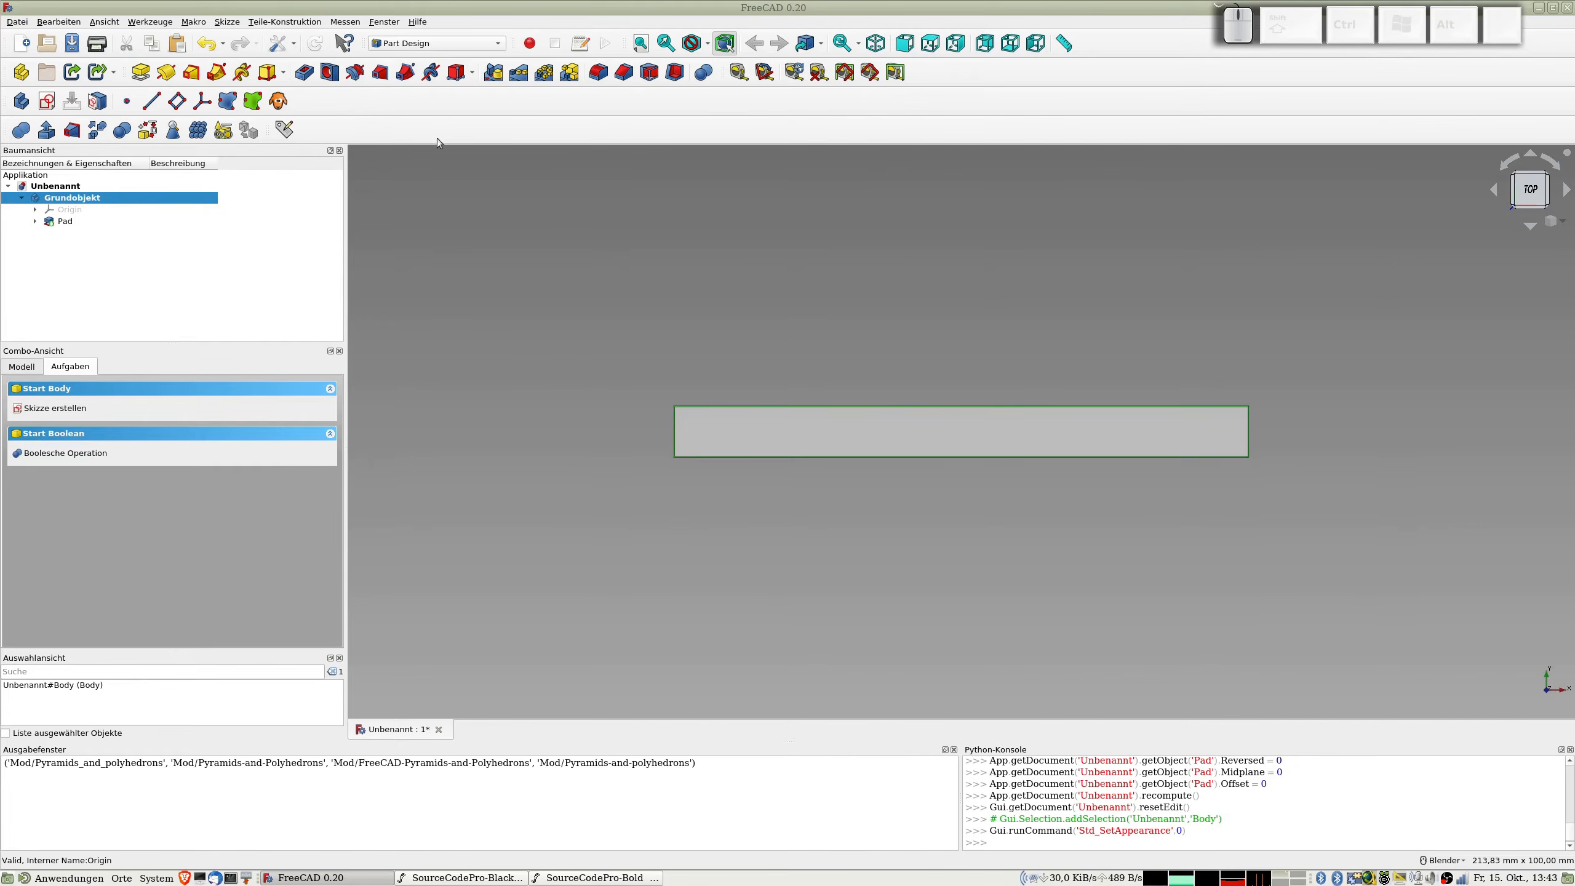
# Step: Start a Draft ShapeString on the strip's top face with its base point at about X -29,83 mm, Y -3,29 mm, Z 0,80 mm
pyautogui.click(710, 422)
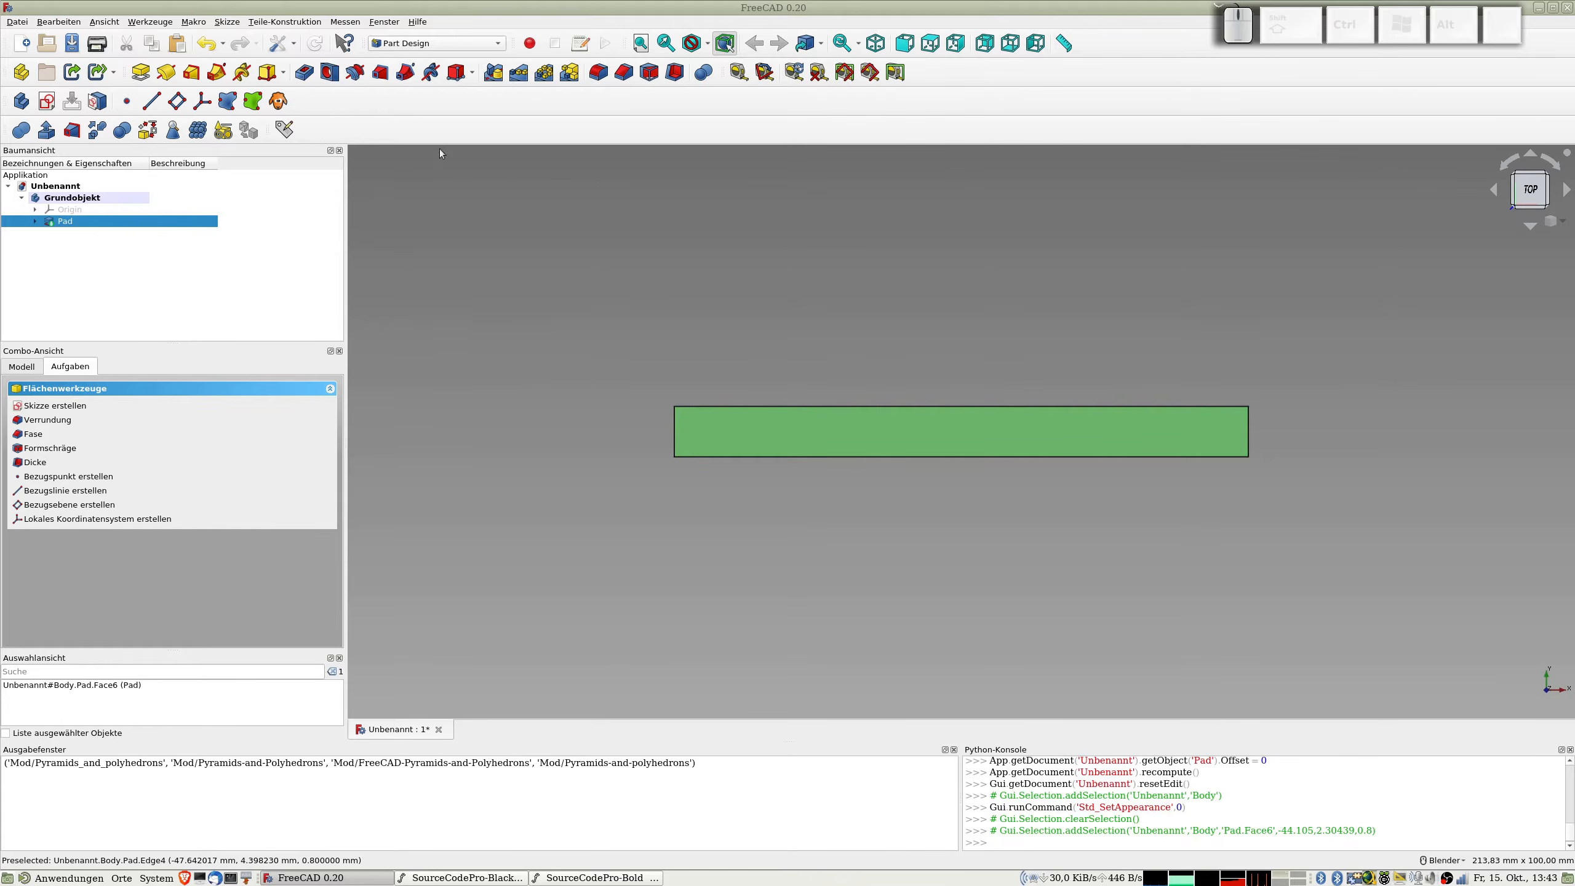
pyautogui.click(477, 44)
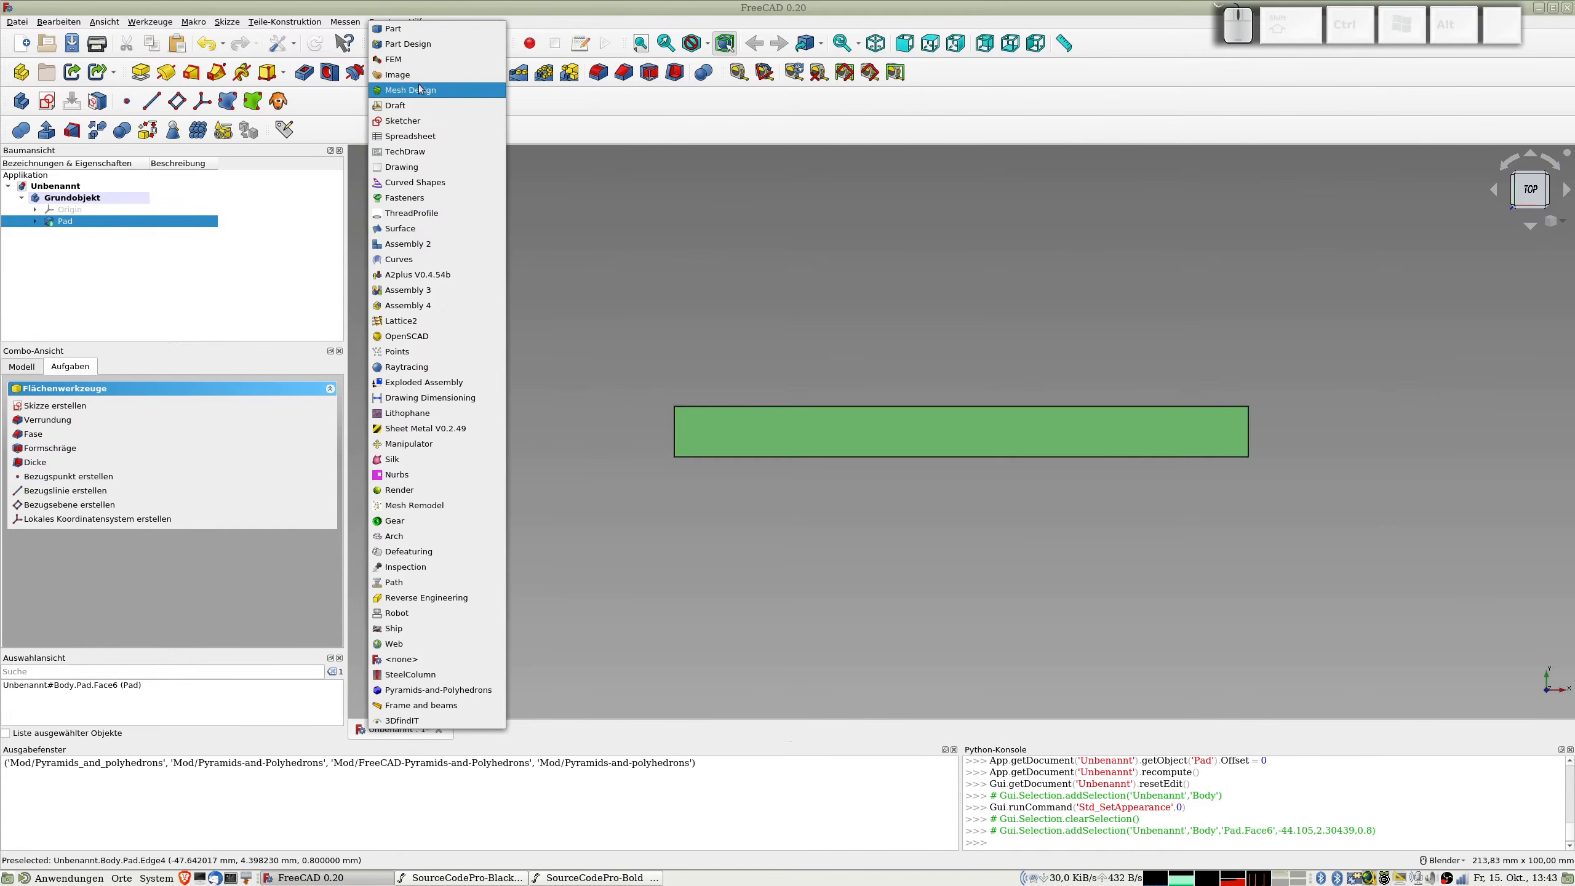
pyautogui.click(413, 108)
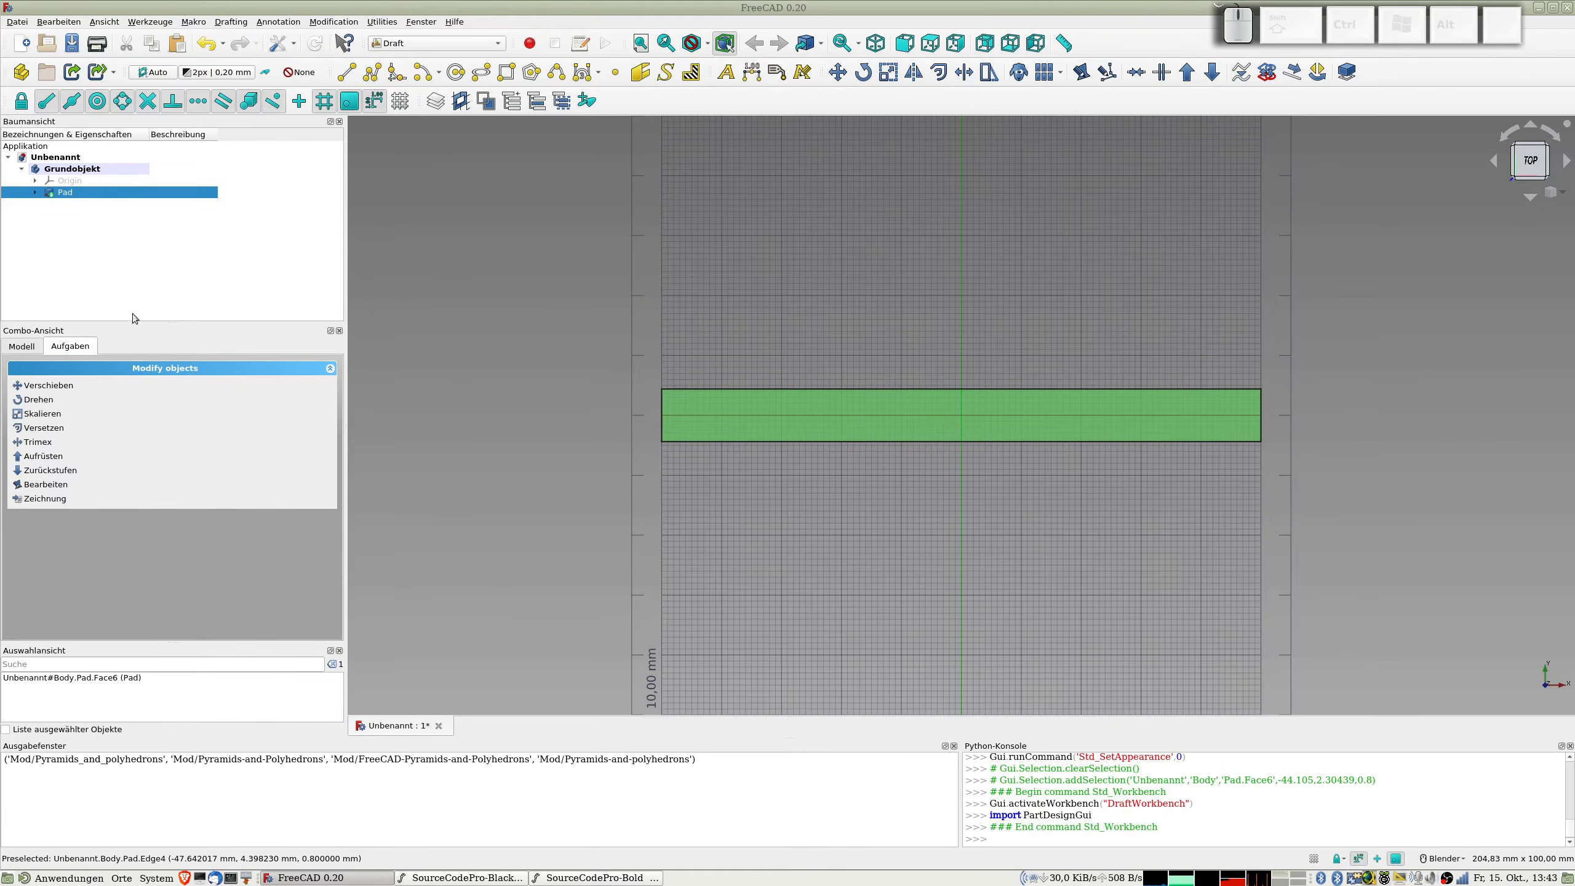
pyautogui.click(665, 73)
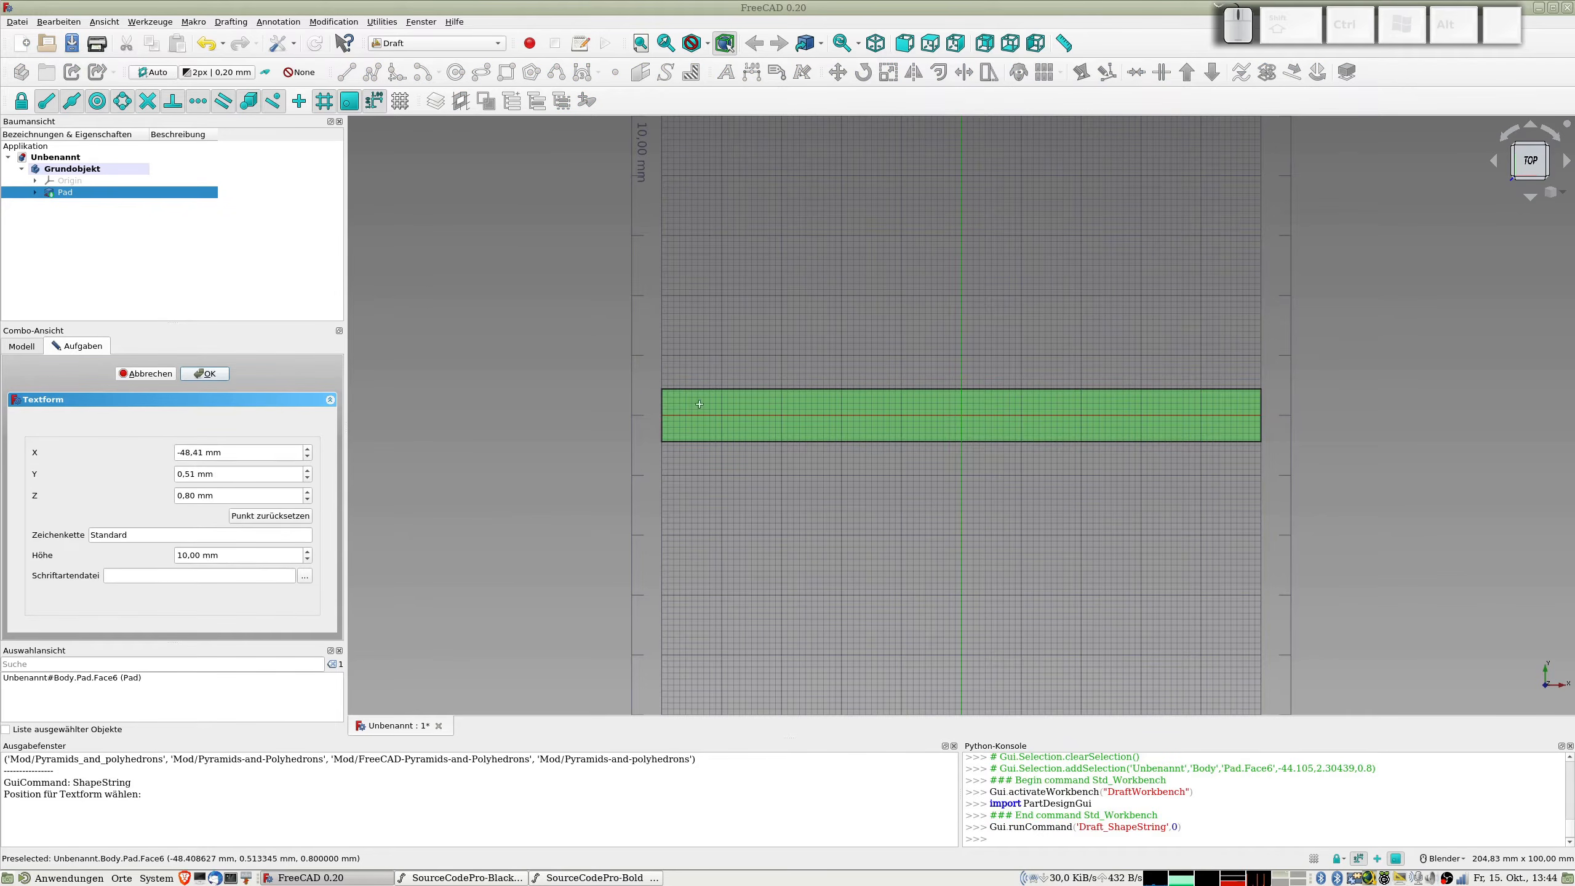
pyautogui.click(783, 434)
# Step: Set the text shape's string to TUTORIUS and its height to 8 mm
pyautogui.doubleClick(137, 537)
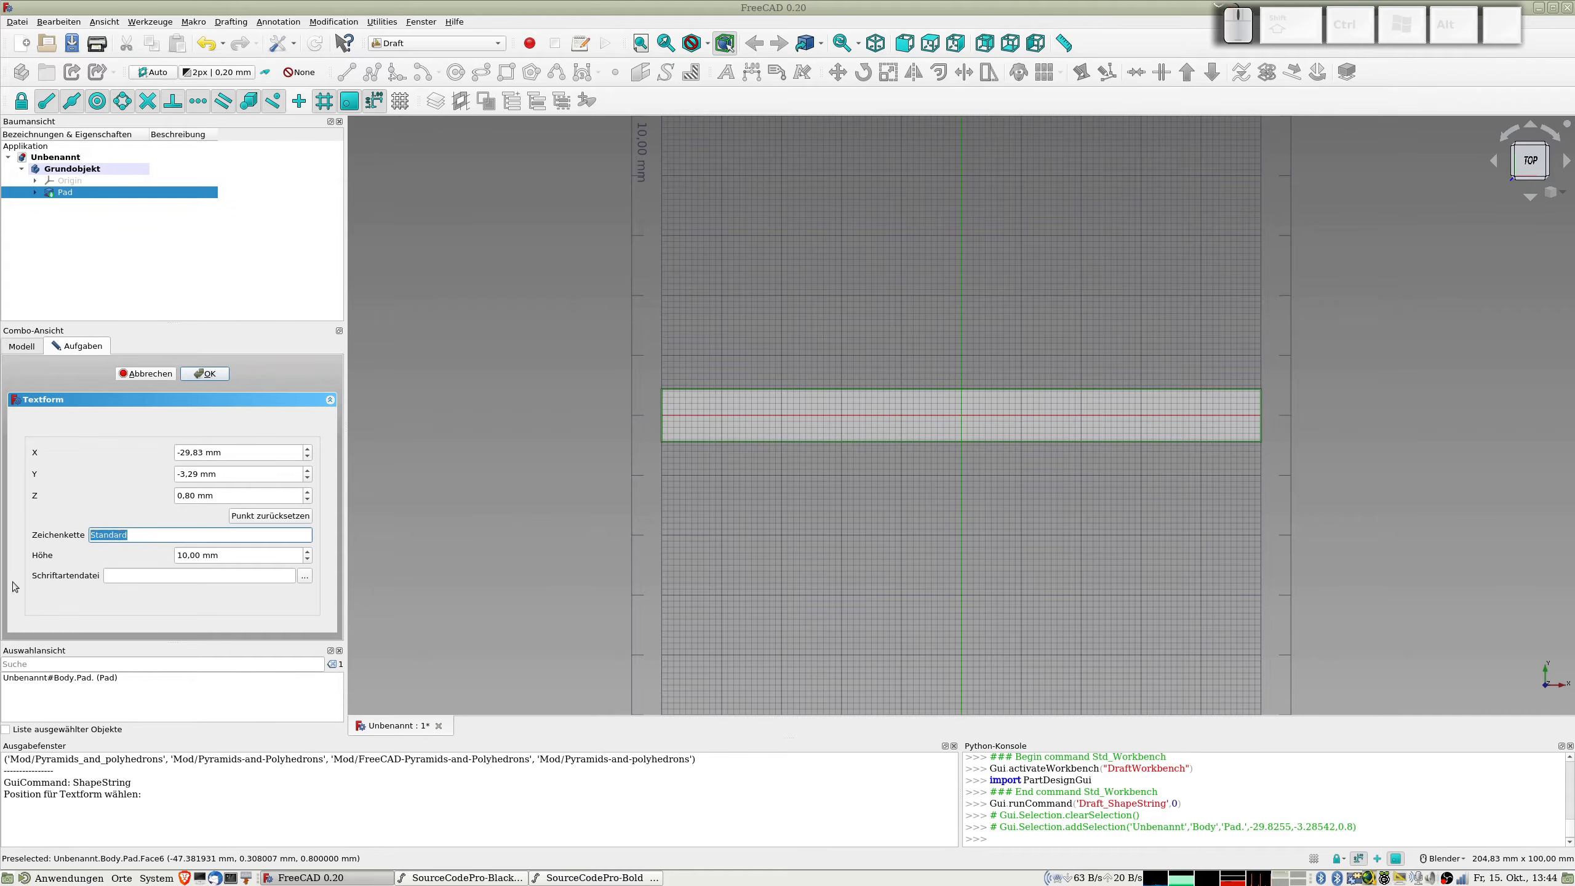
pyautogui.write('T')
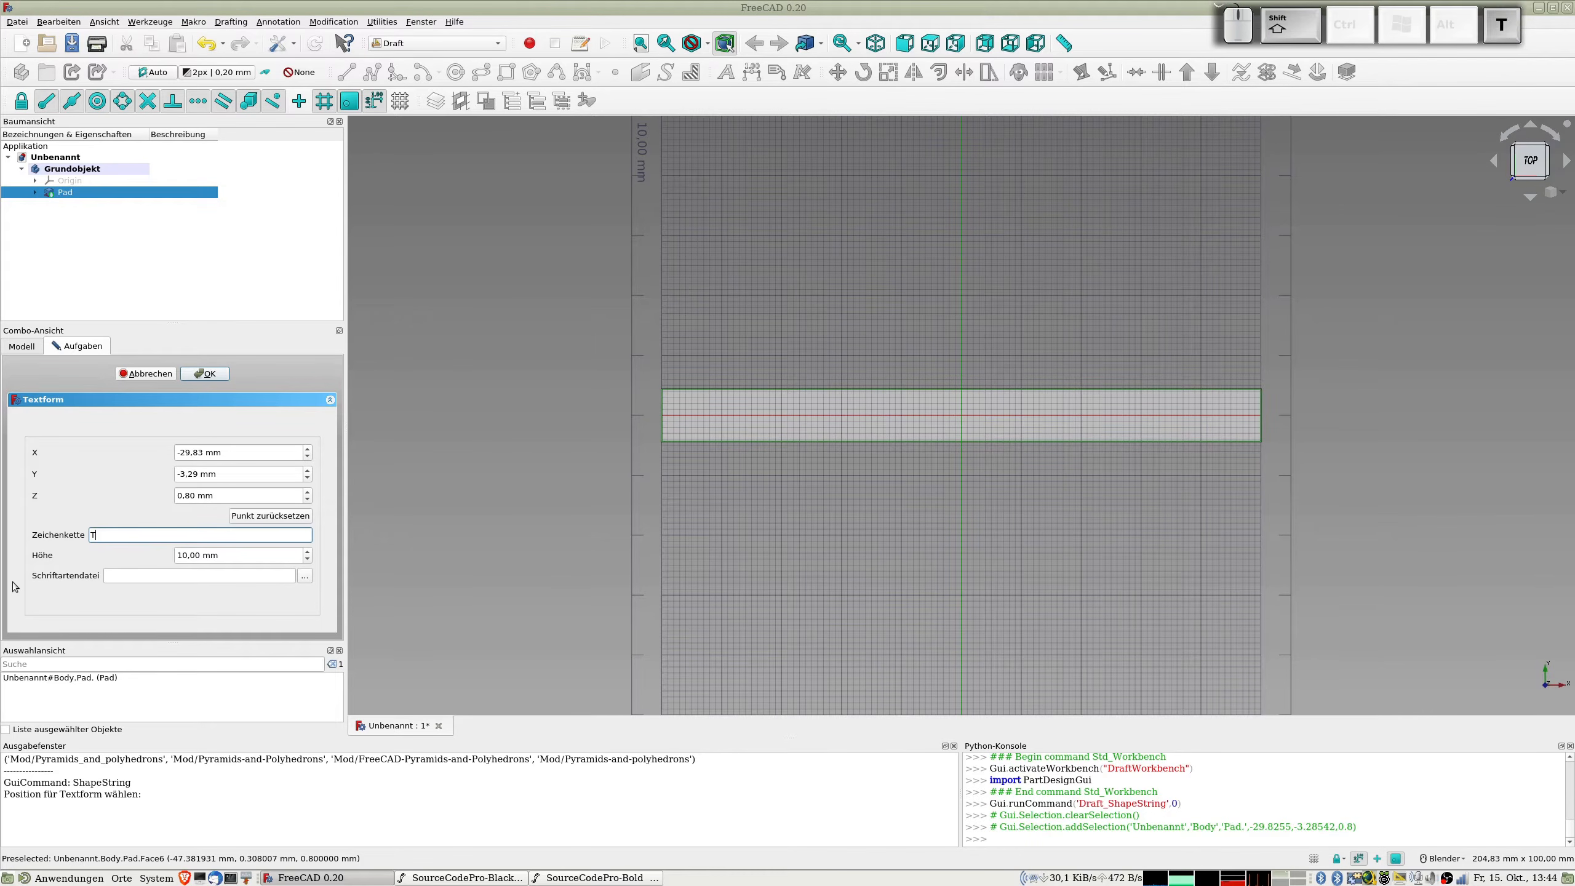
pyautogui.write('UT')
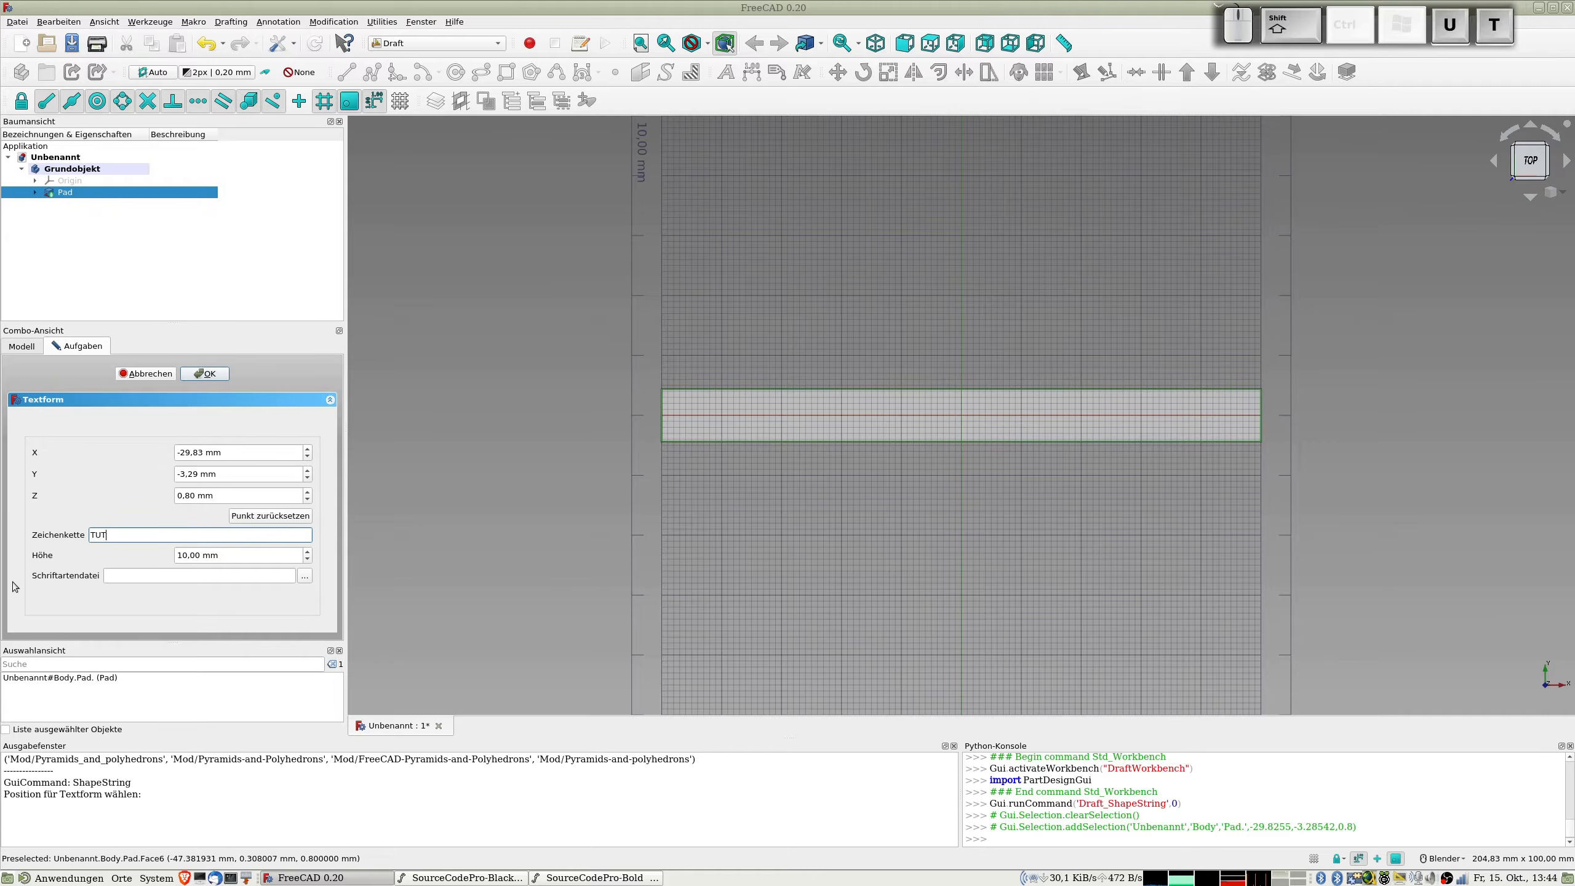
pyautogui.write('ORIUS')
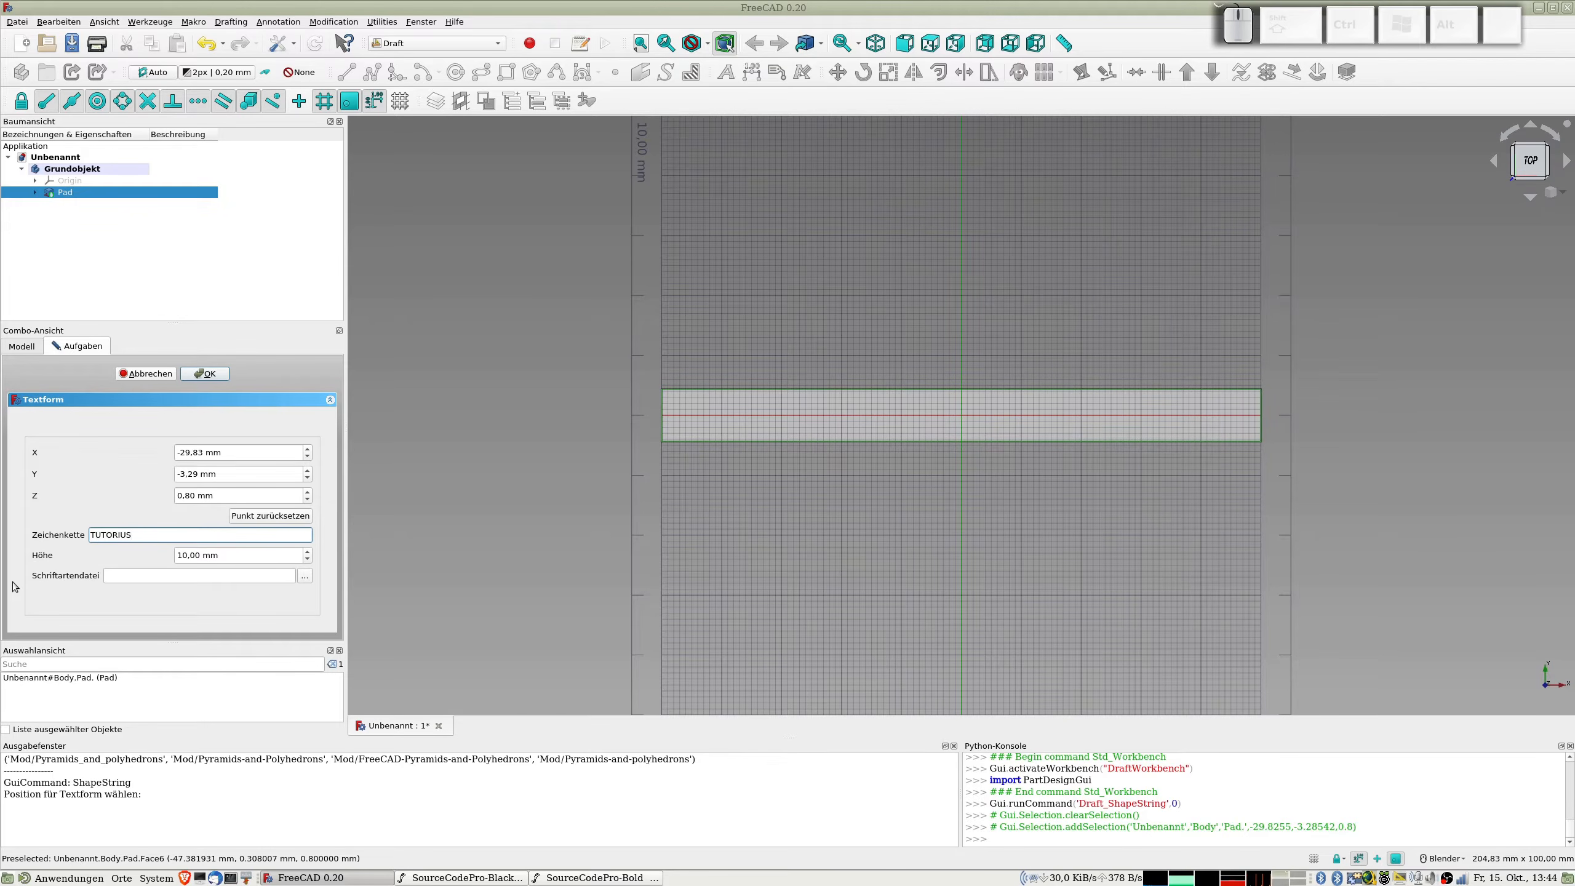
pyautogui.click(235, 560)
pyautogui.write('8')
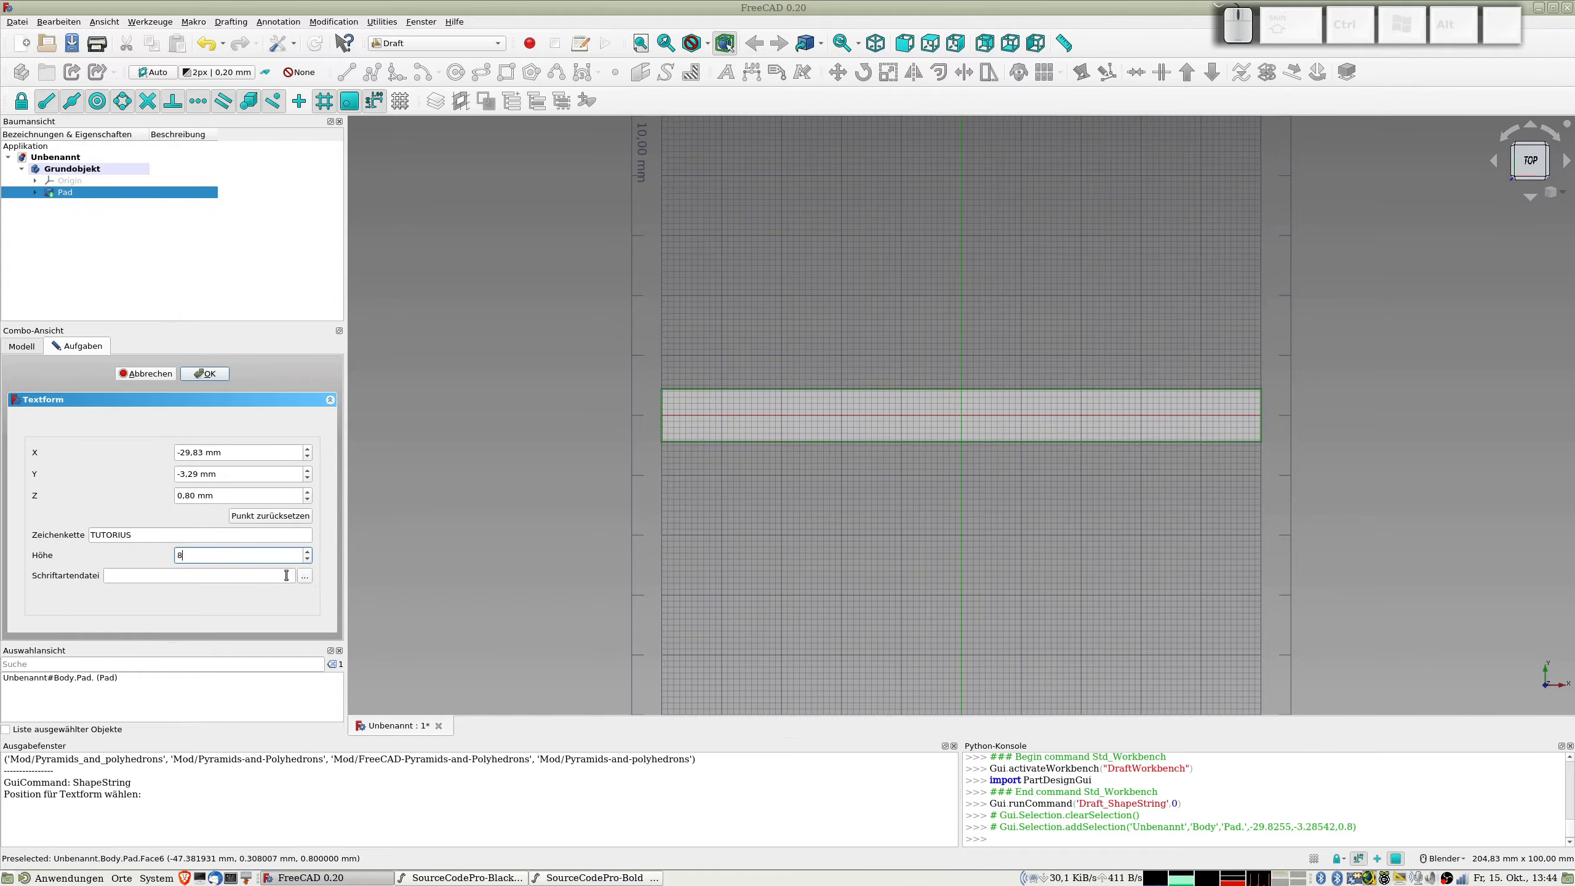
# Step: Browse for the text's font file in the folder /usr/share/fonts/adobe-source-code-pro
pyautogui.click(305, 579)
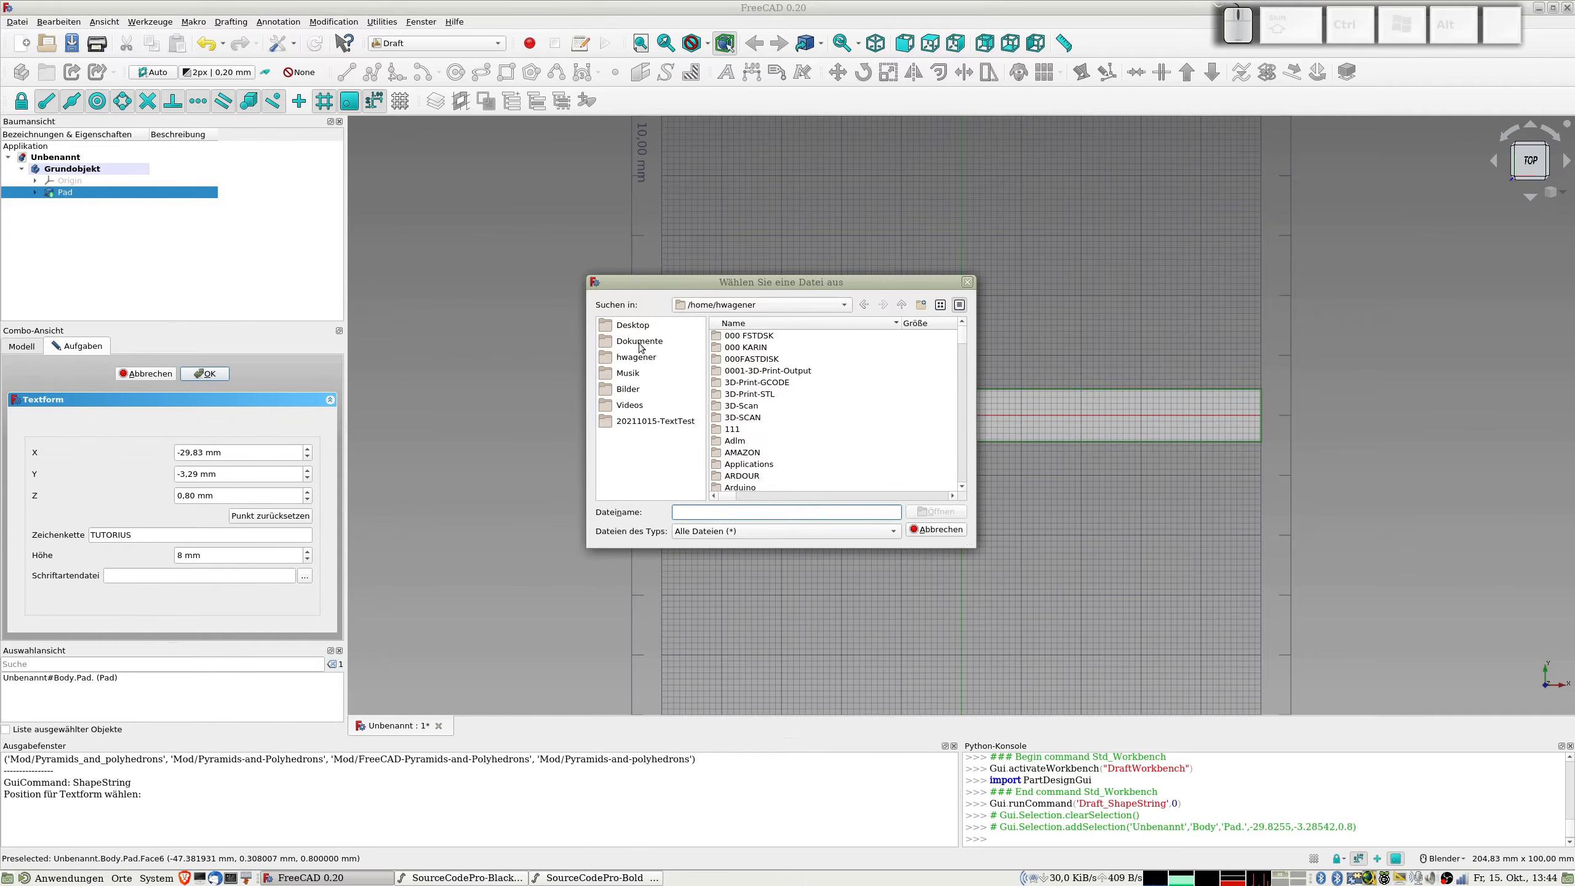
pyautogui.click(902, 304)
pyautogui.click(902, 305)
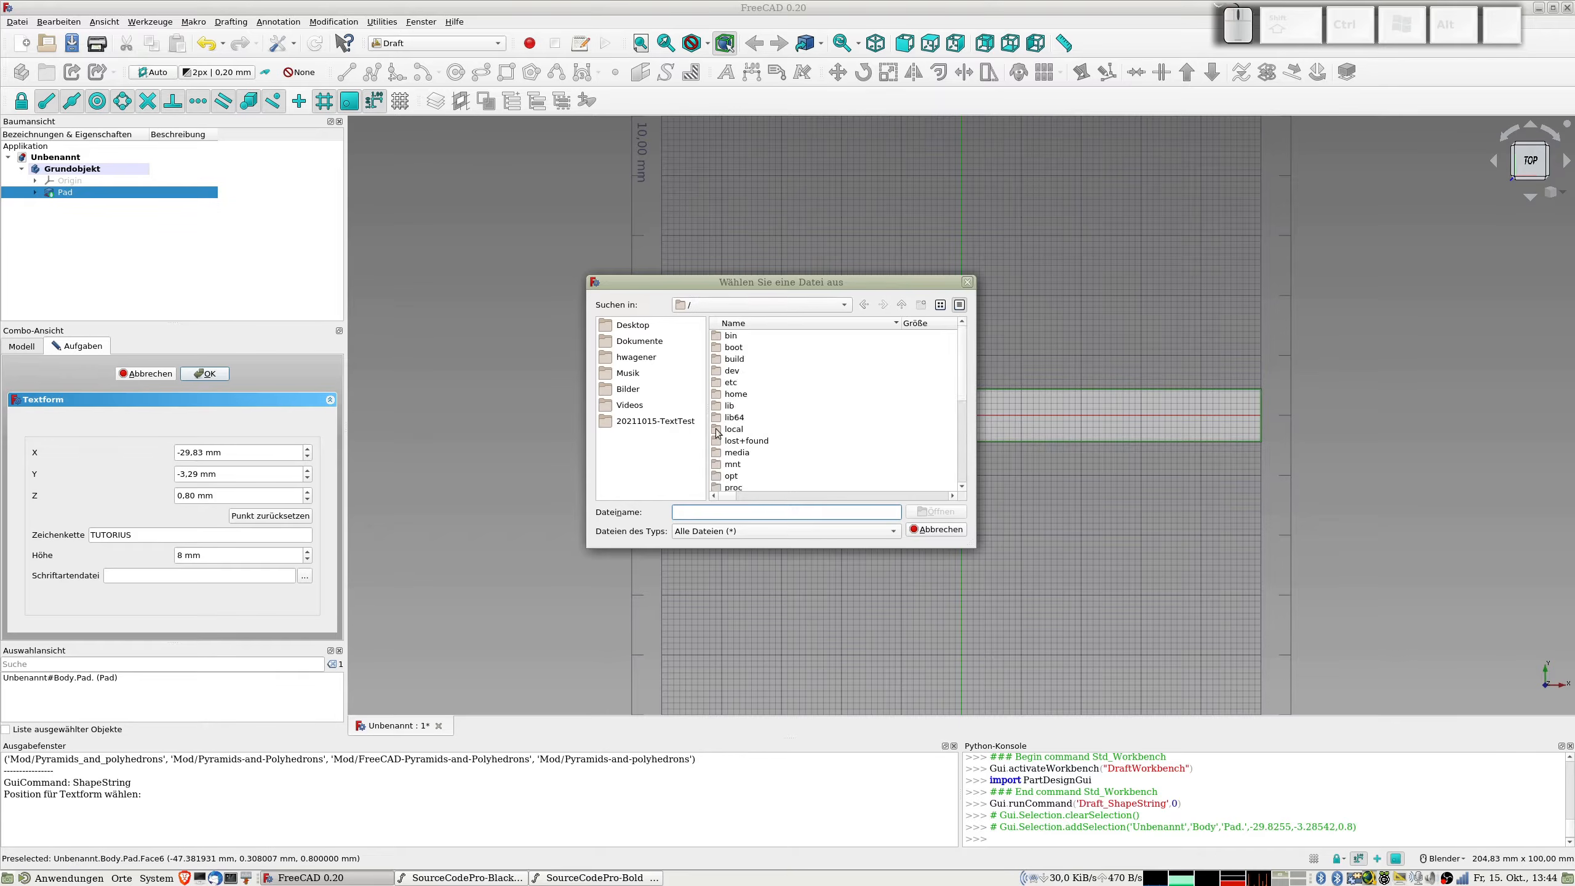
pyautogui.scroll(-5, 739, 426)
pyautogui.doubleClick(738, 417)
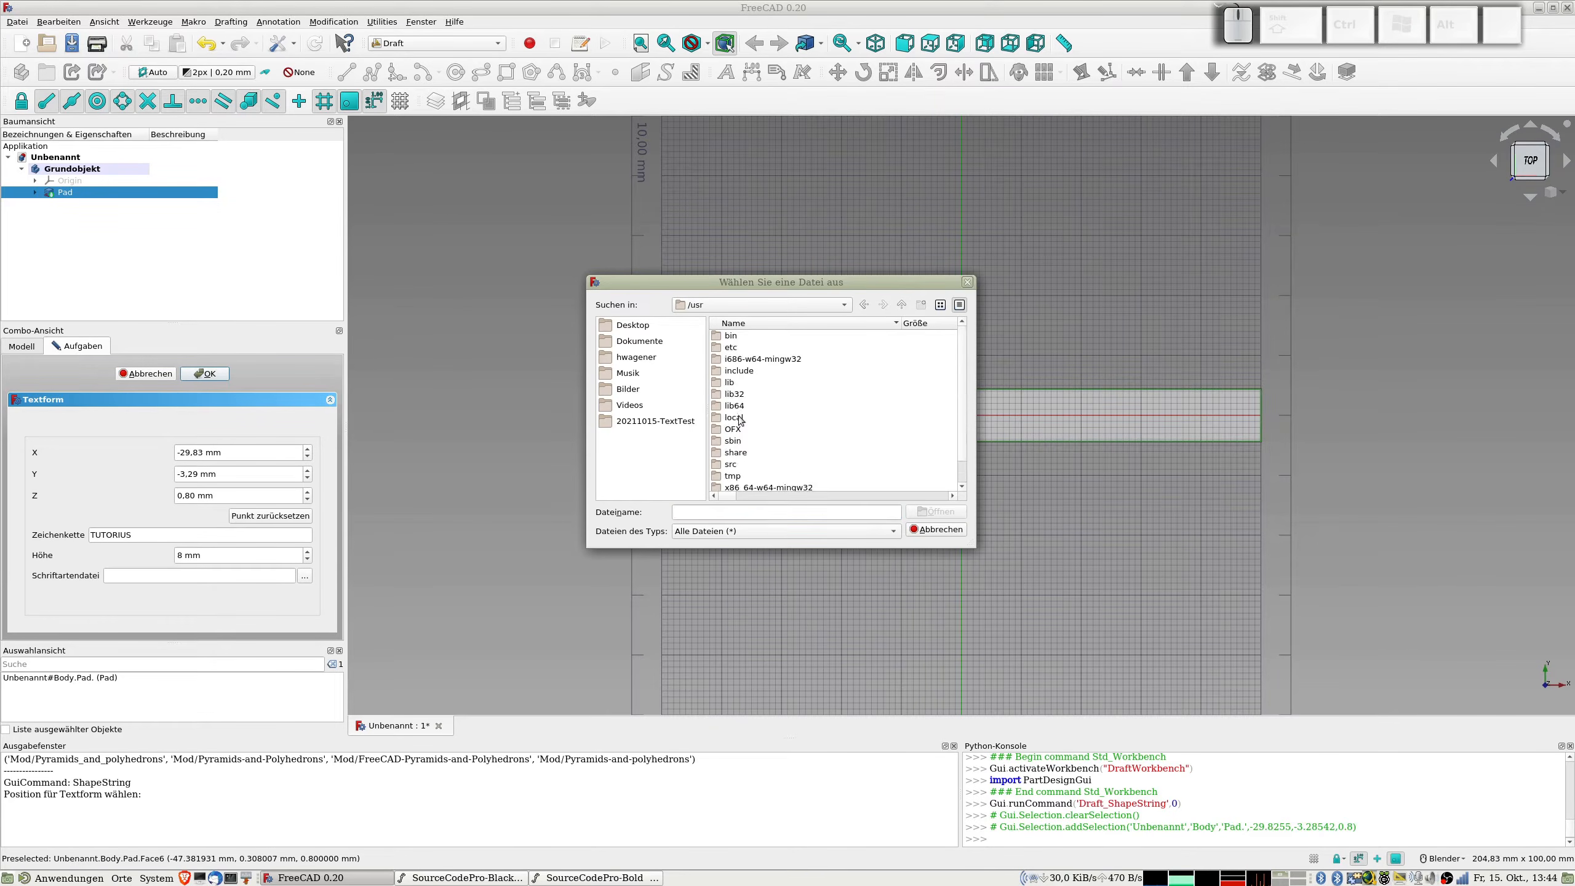
pyautogui.doubleClick(737, 429)
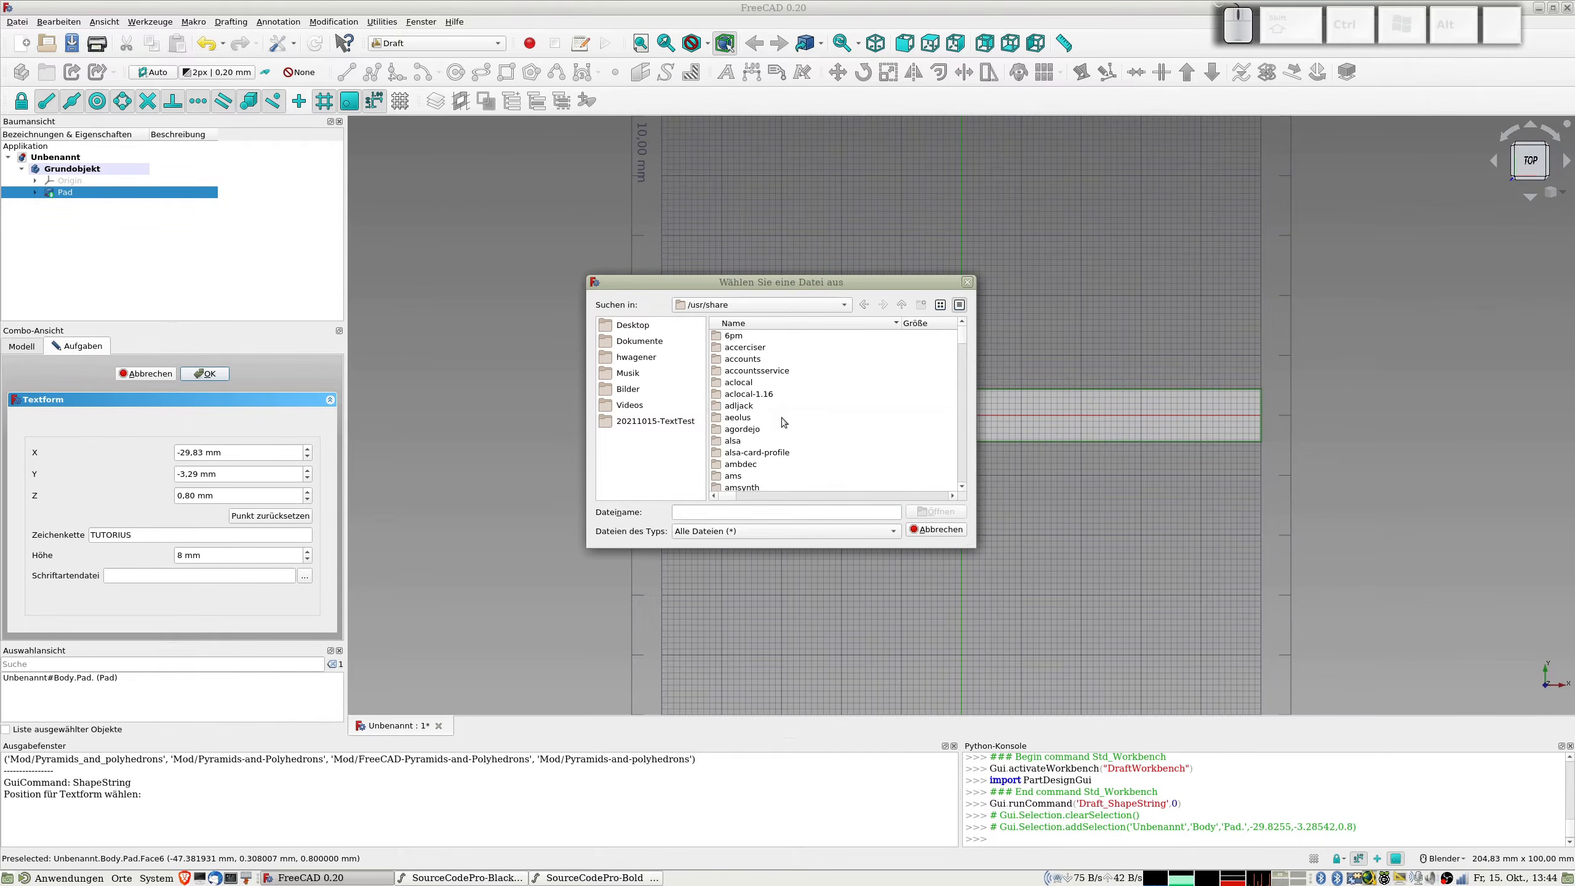
pyautogui.scroll(-8, 781, 418)
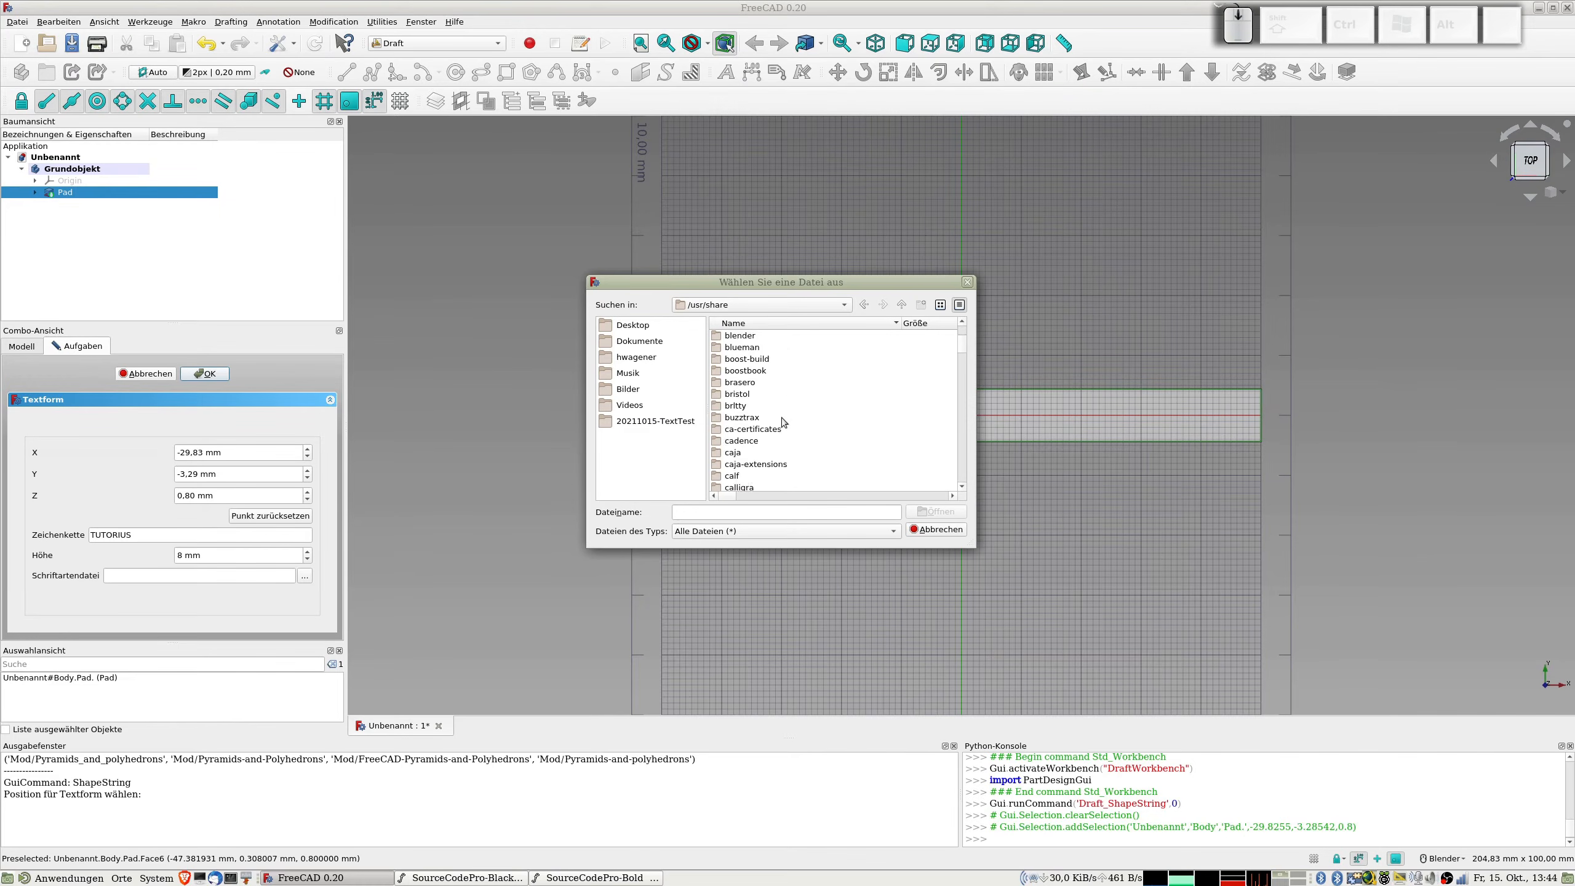
pyautogui.scroll(-15, 782, 419)
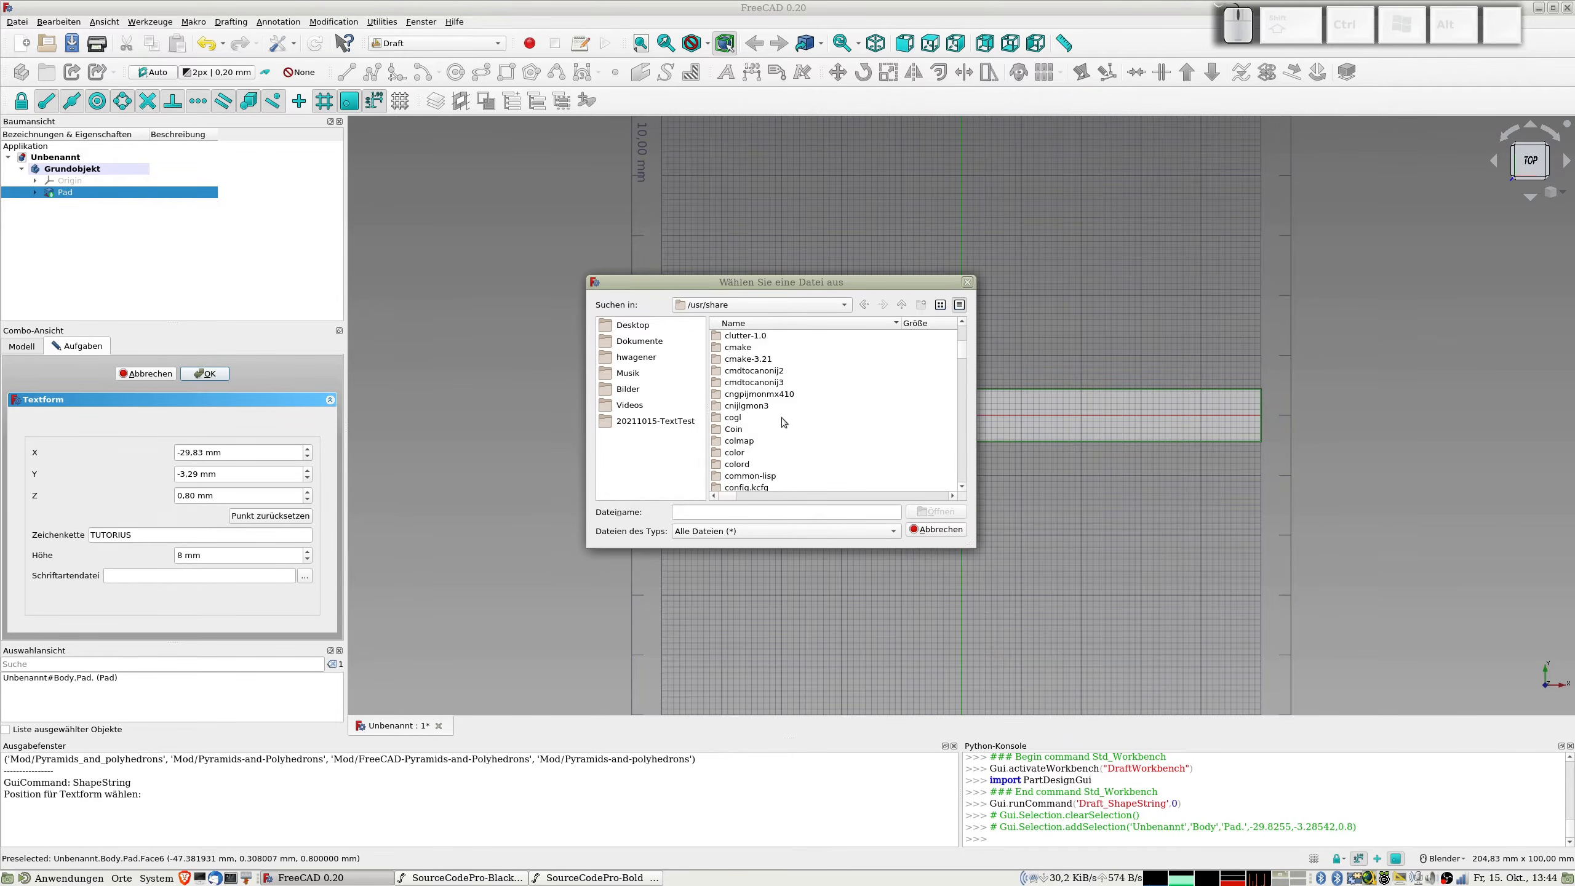
pyautogui.scroll(-8, 781, 417)
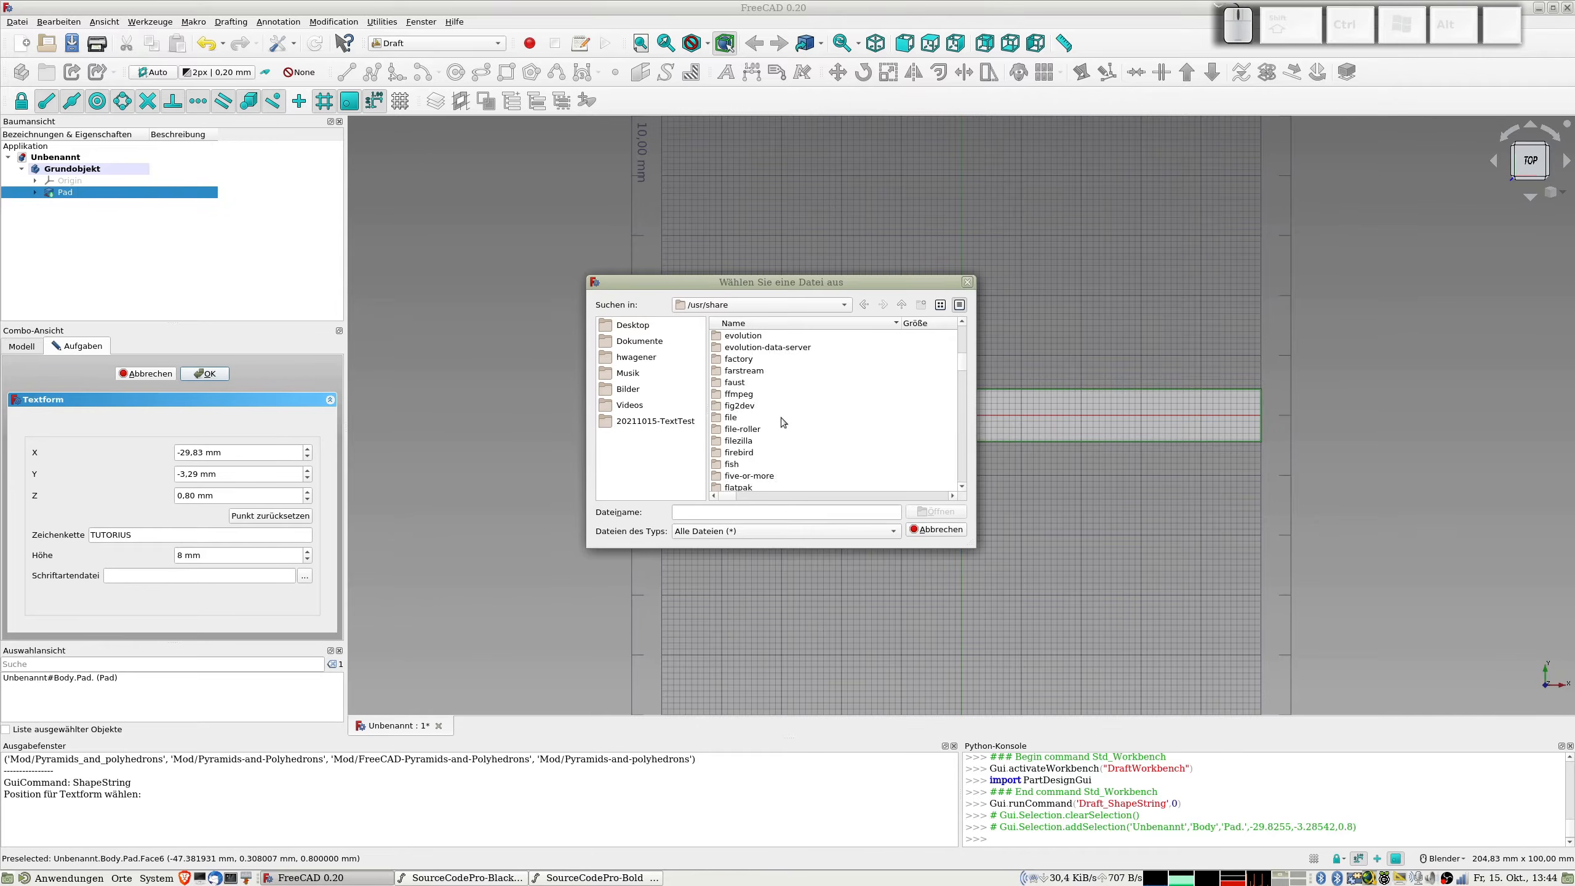
pyautogui.scroll(-2, 756, 440)
pyautogui.doubleClick(742, 418)
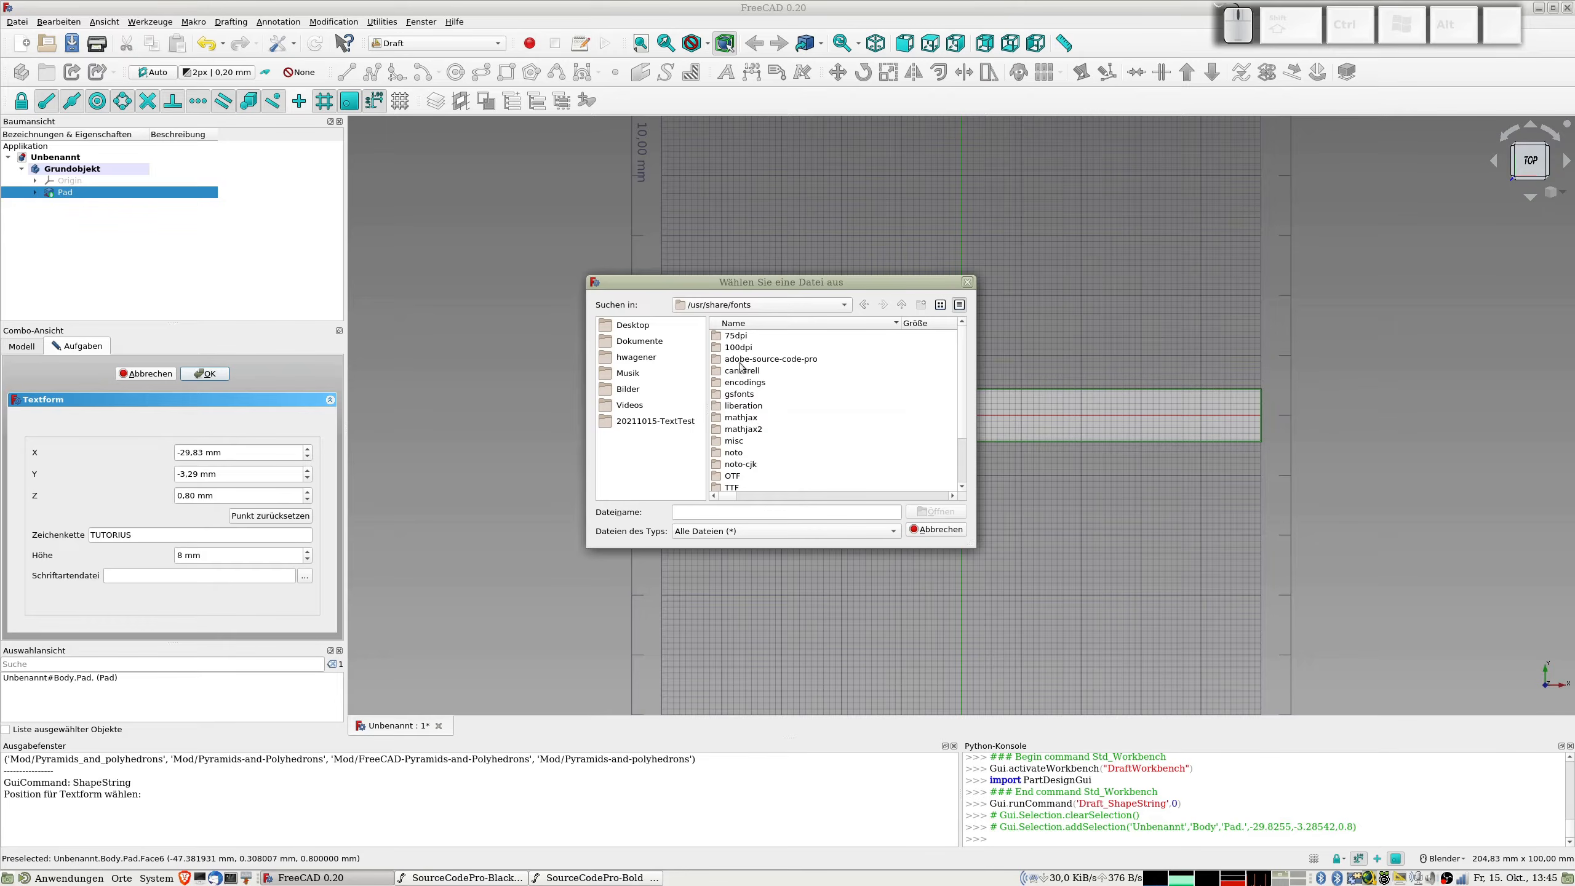
pyautogui.doubleClick(770, 363)
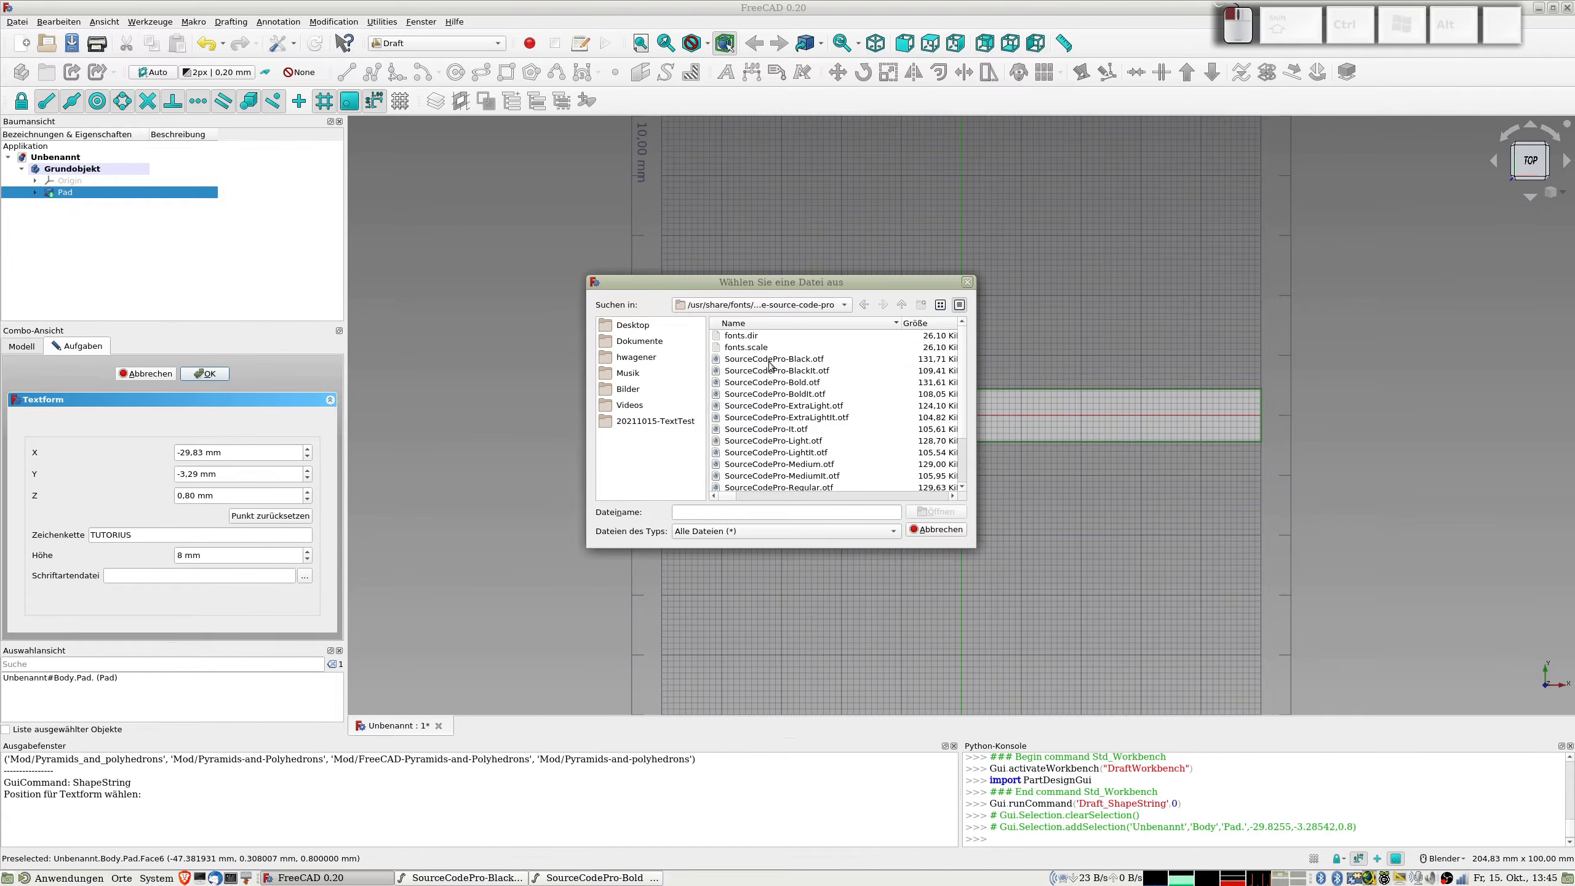
# Step: Use SourceCodePro-Black.otf as the font file and create the text shape
pyautogui.click(806, 359)
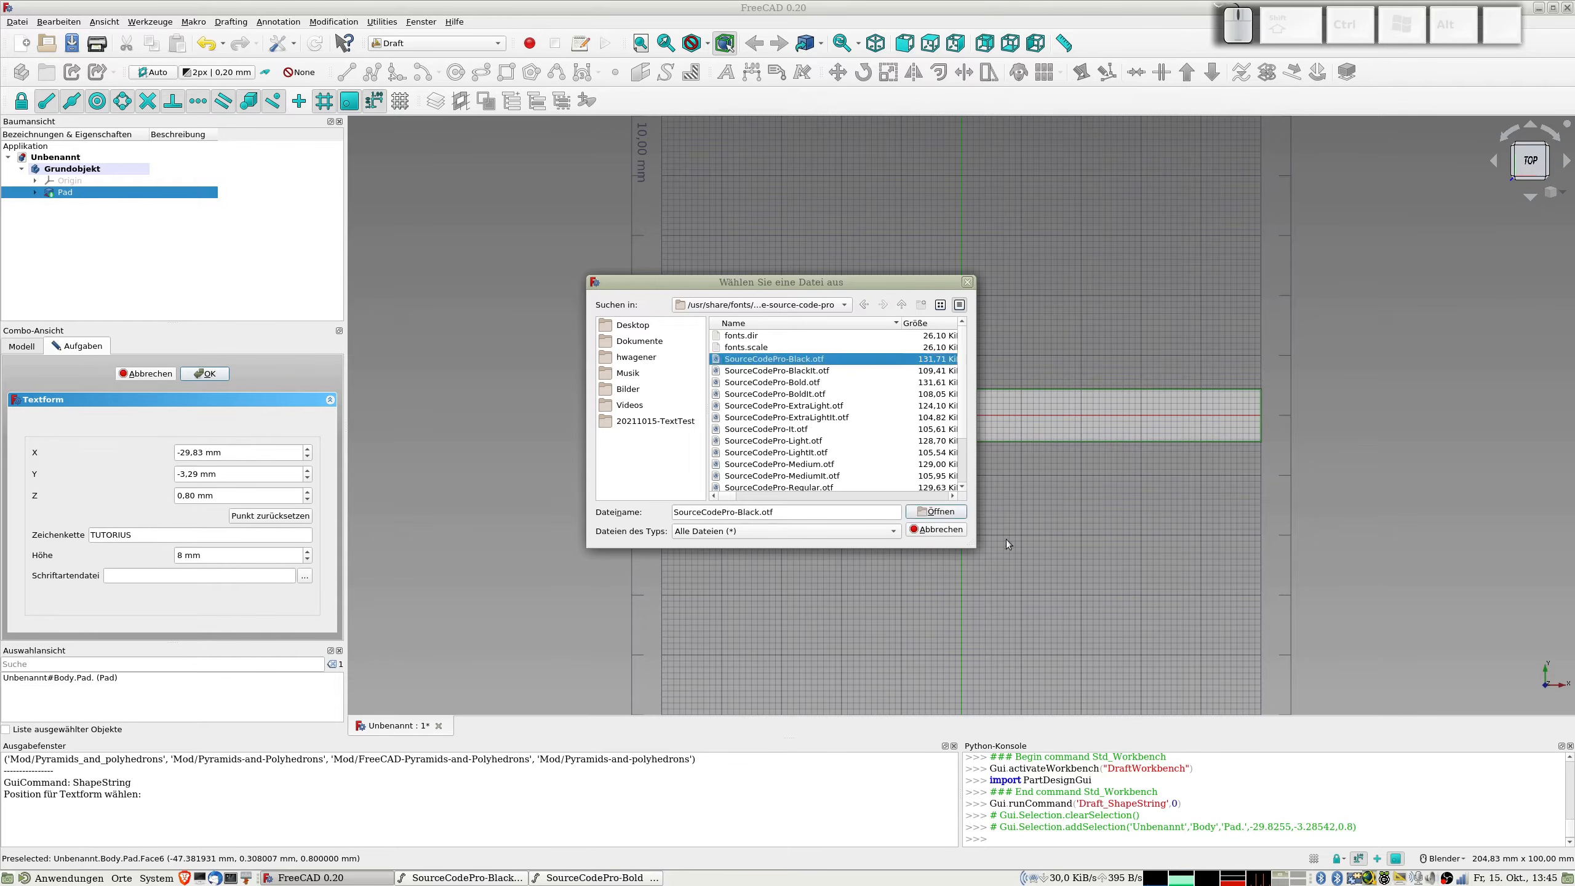
pyautogui.click(947, 513)
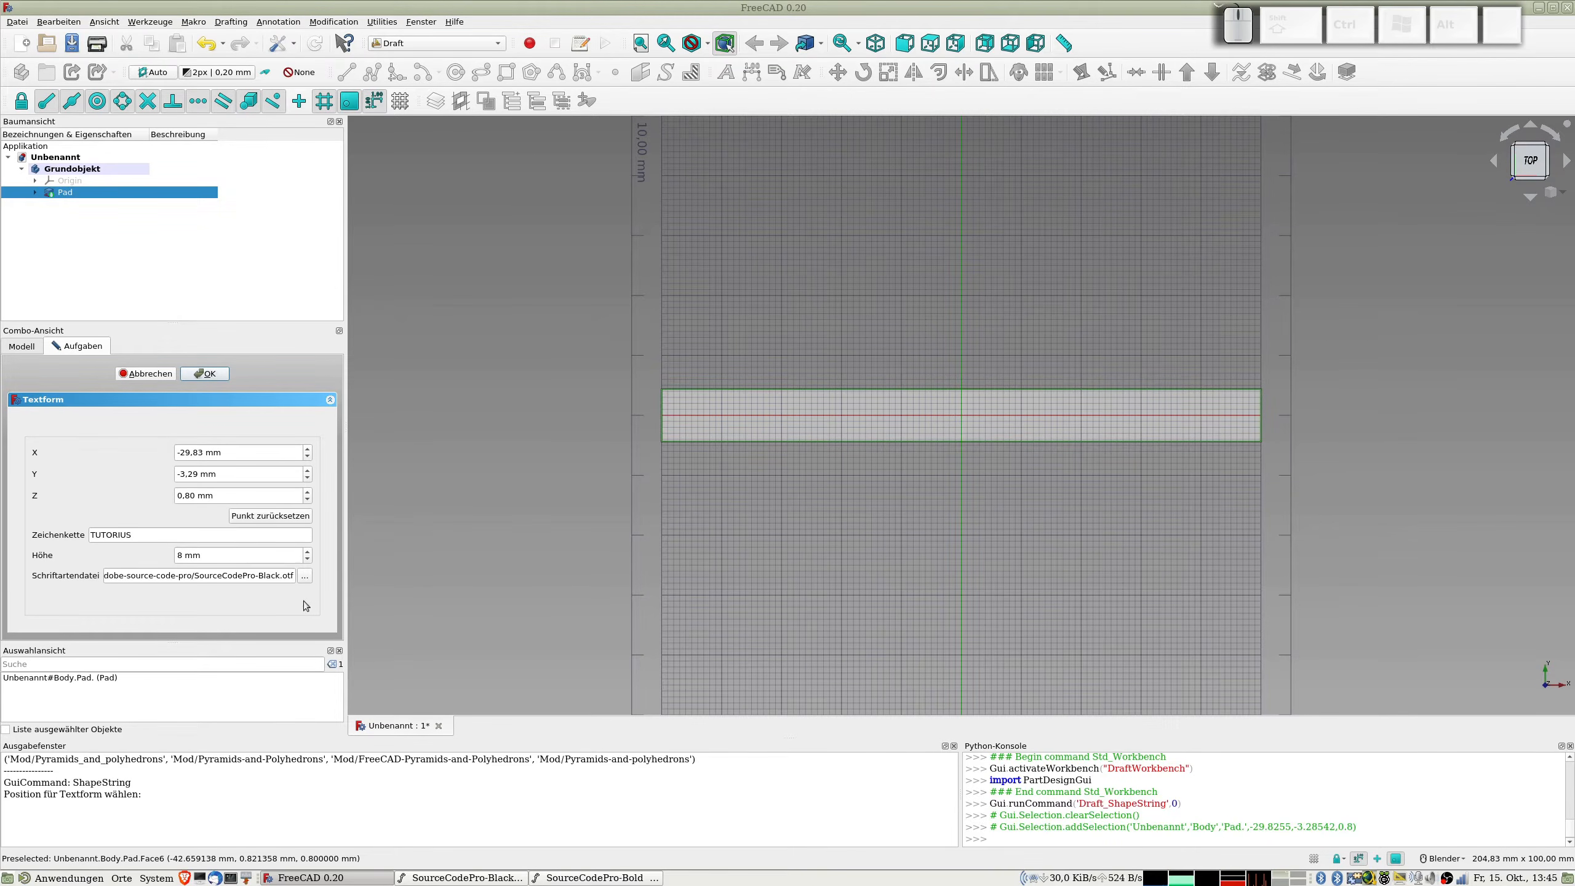
pyautogui.click(209, 374)
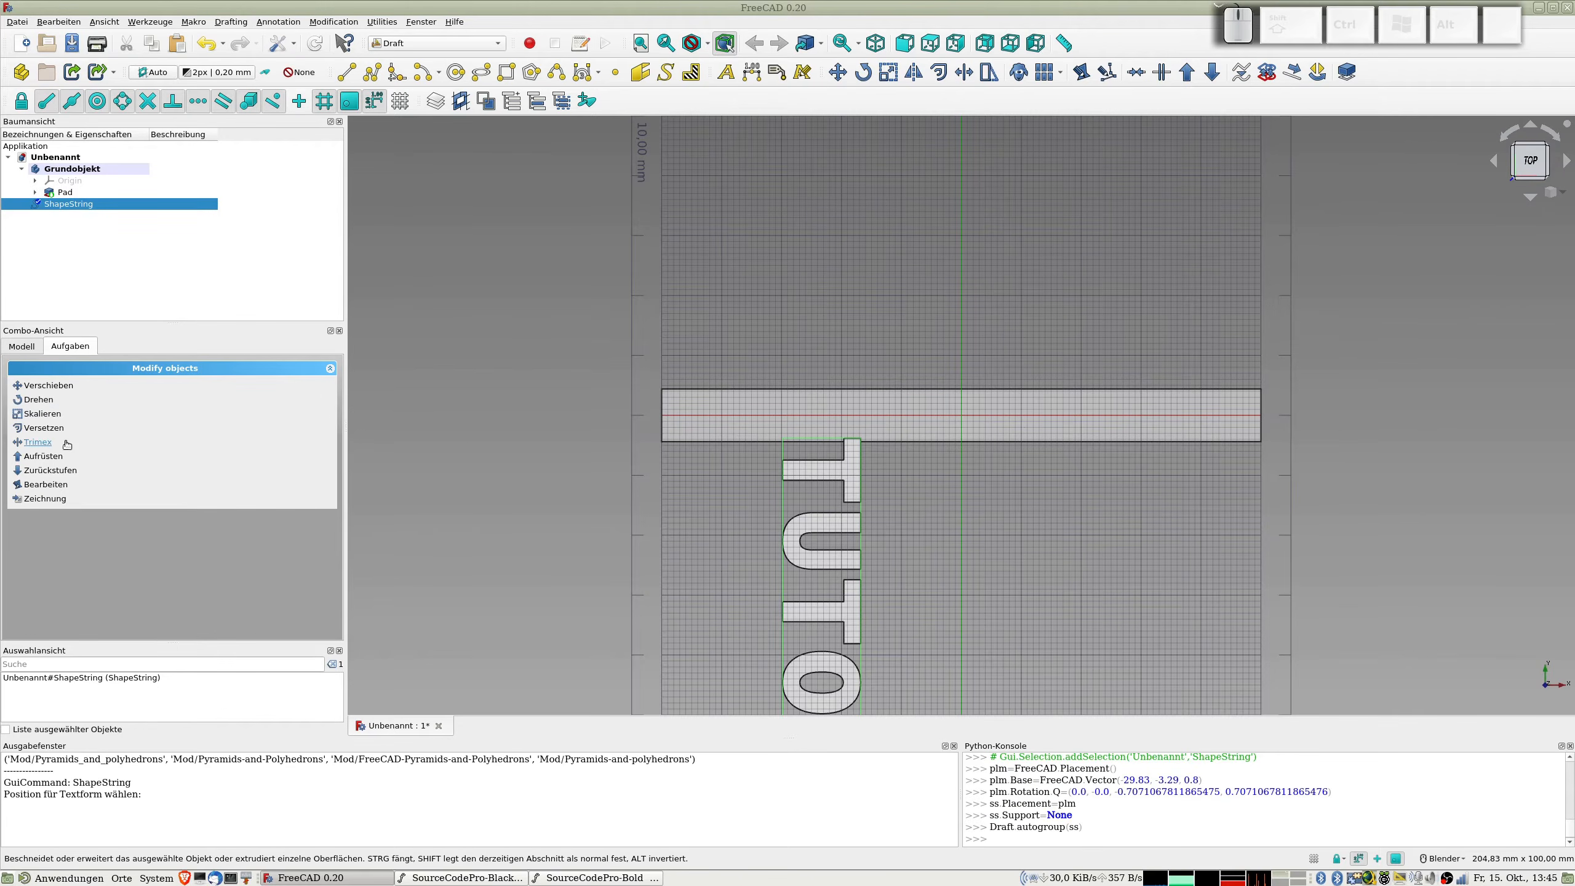
# Step: Rotate the text shape by 90° about its corner at about X -29,72 mm, Y -3,70 mm so it runs along the strip
pyautogui.click(38, 401)
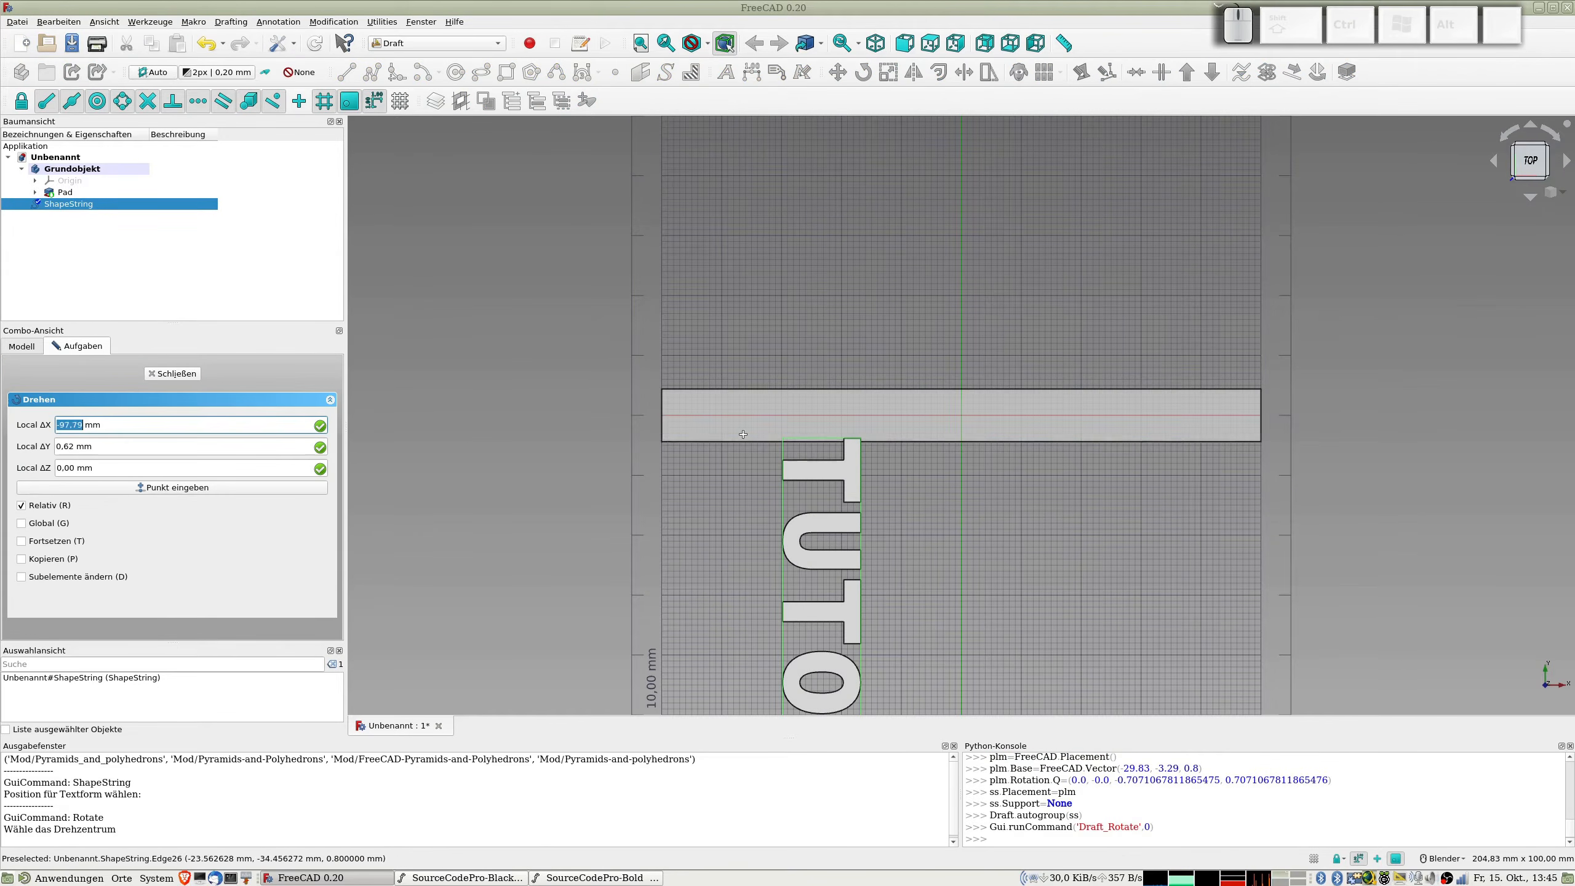
pyautogui.click(784, 437)
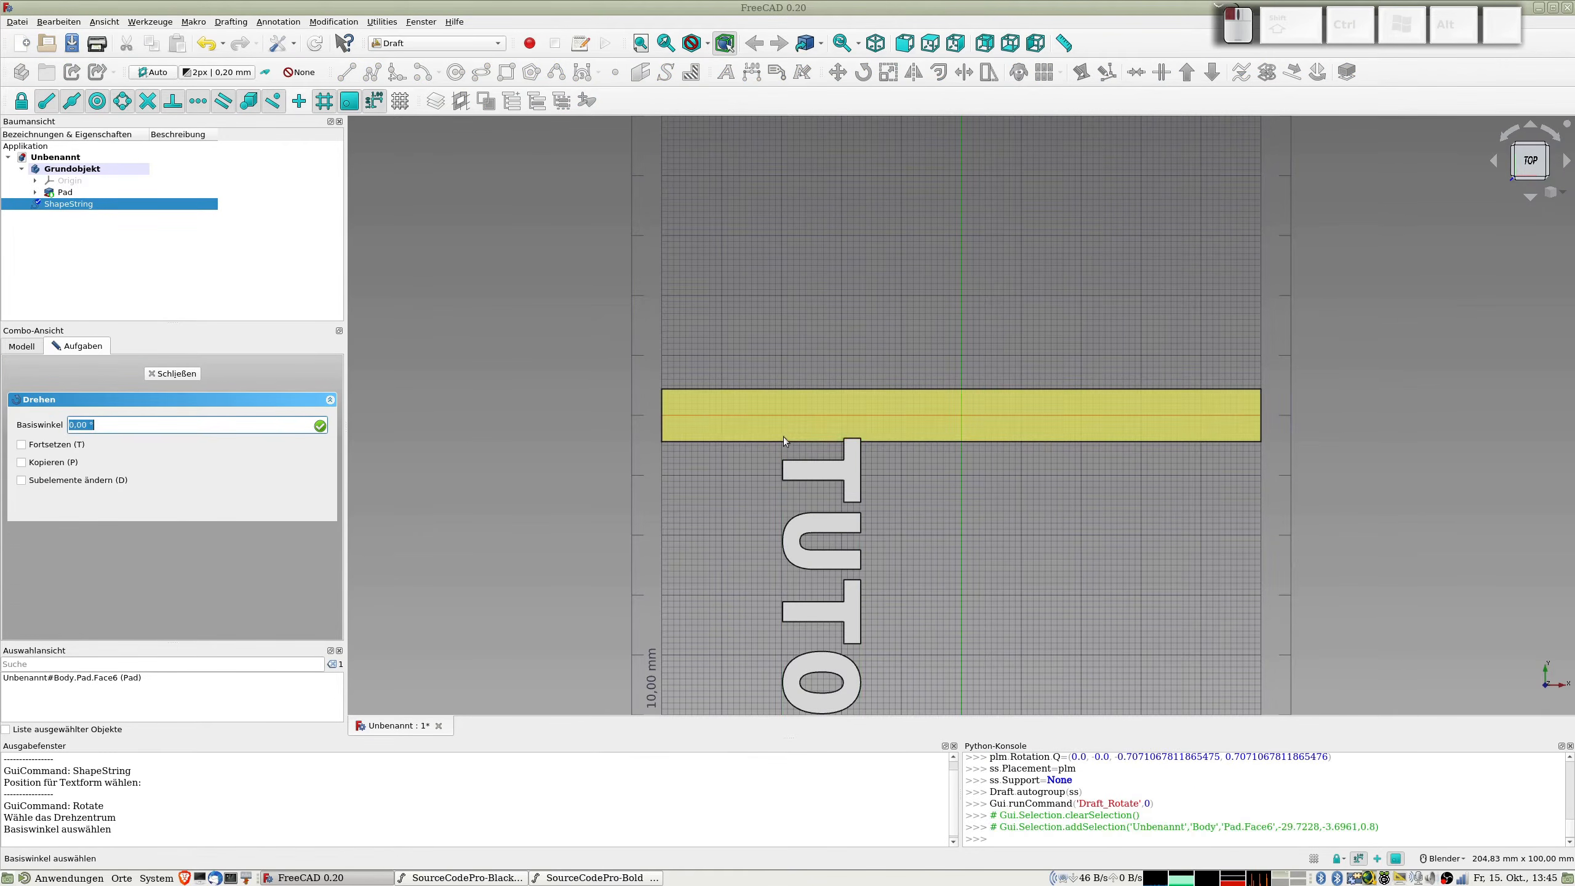
pyautogui.click(771, 589)
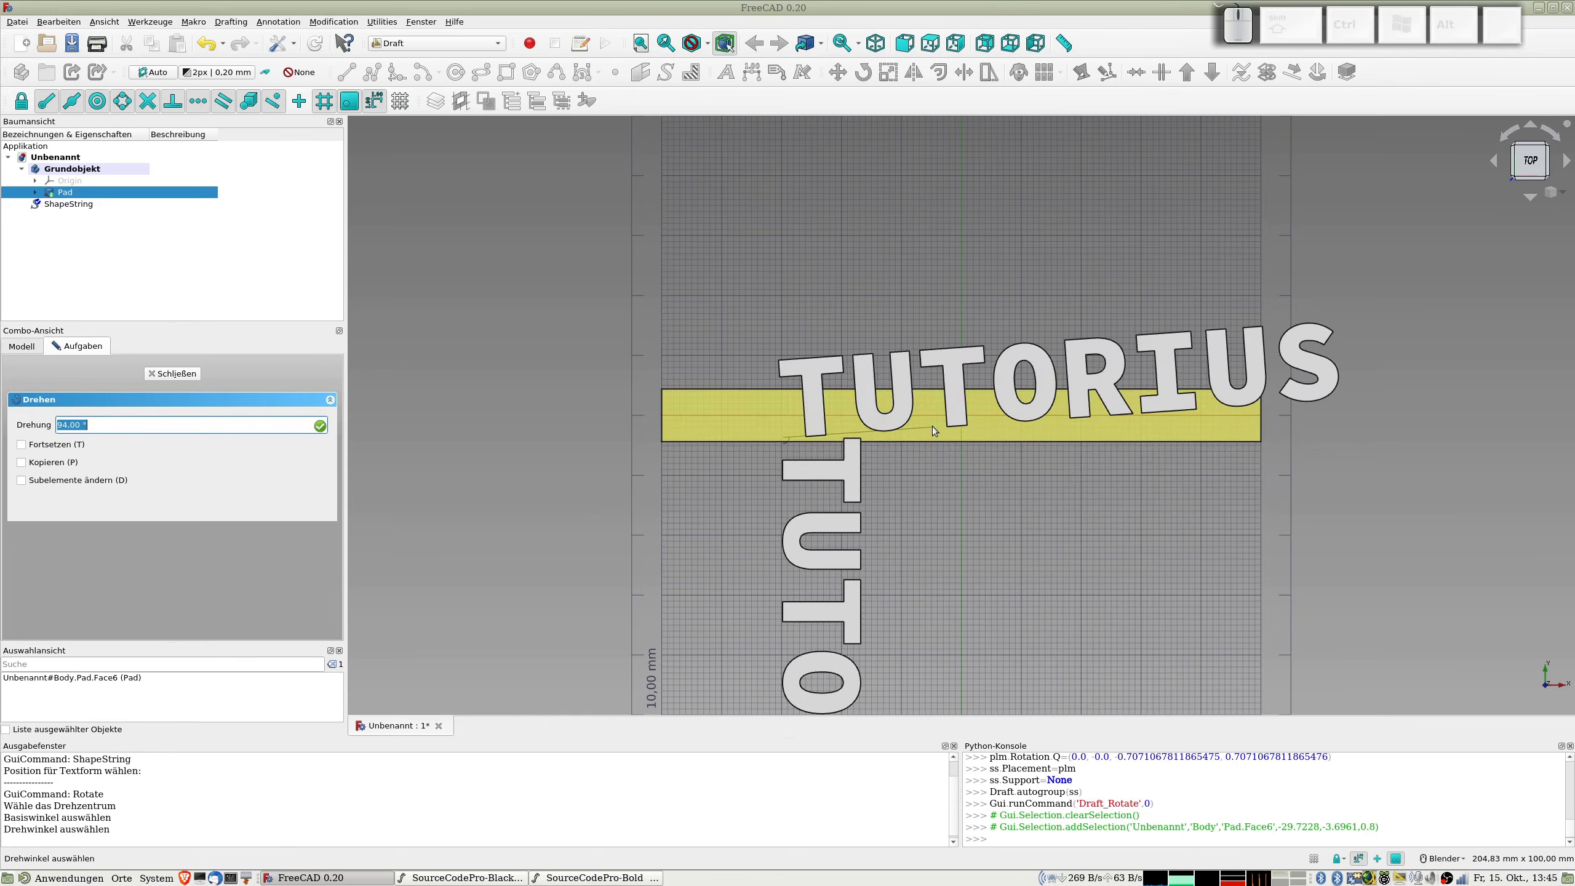
pyautogui.write('90')
pyautogui.press('Return')
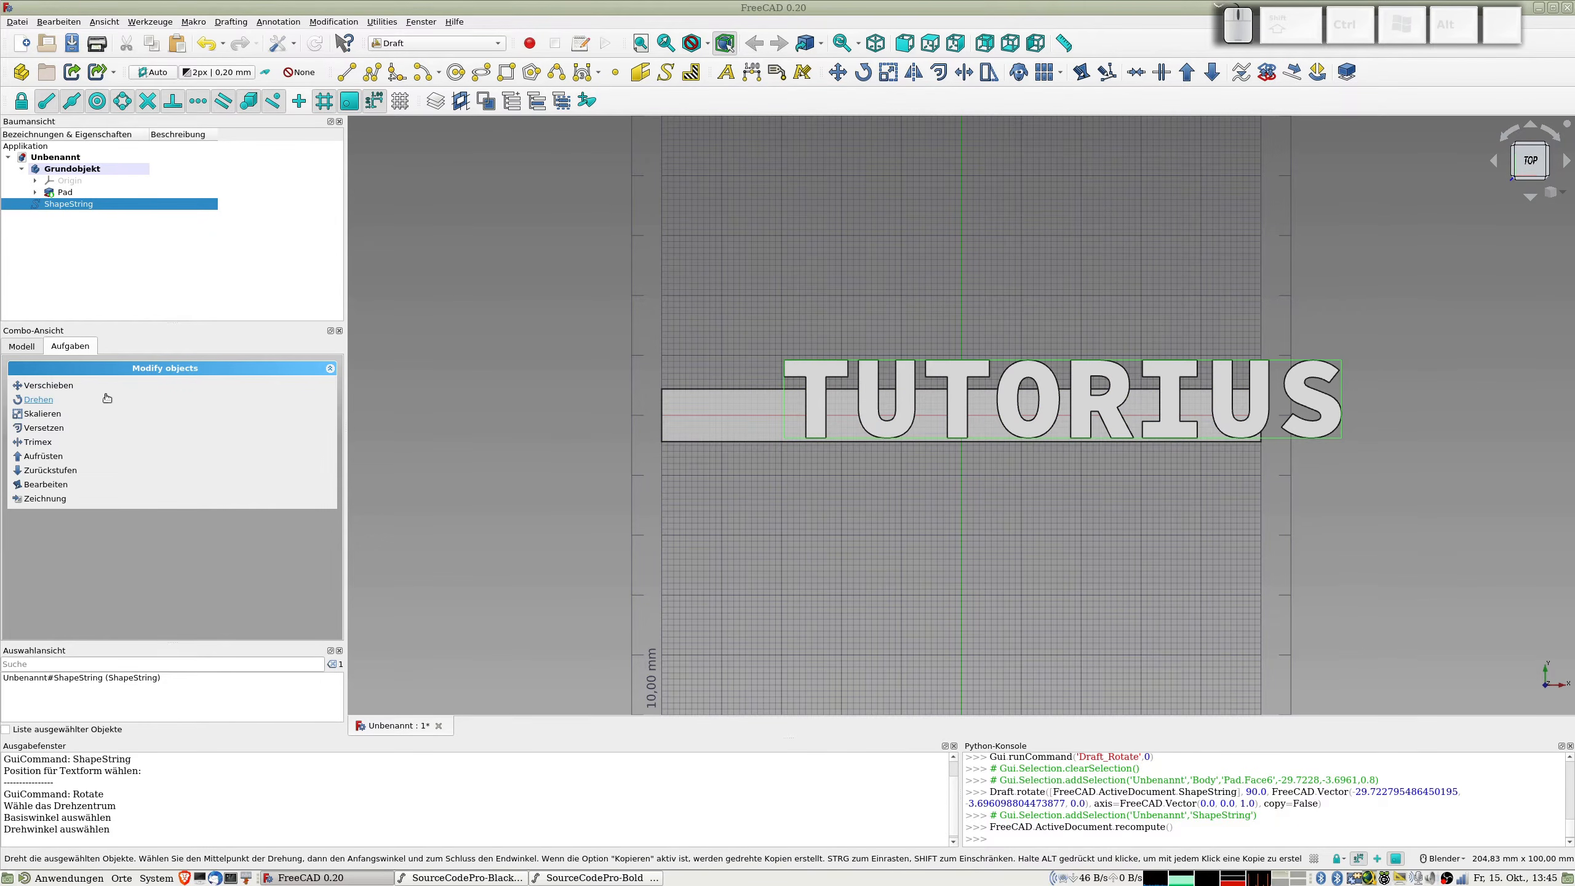
# Step: Scale the text uniformly by a factor of 0,55 from its lower-left corner, creating the result as a clone
pyautogui.click(43, 413)
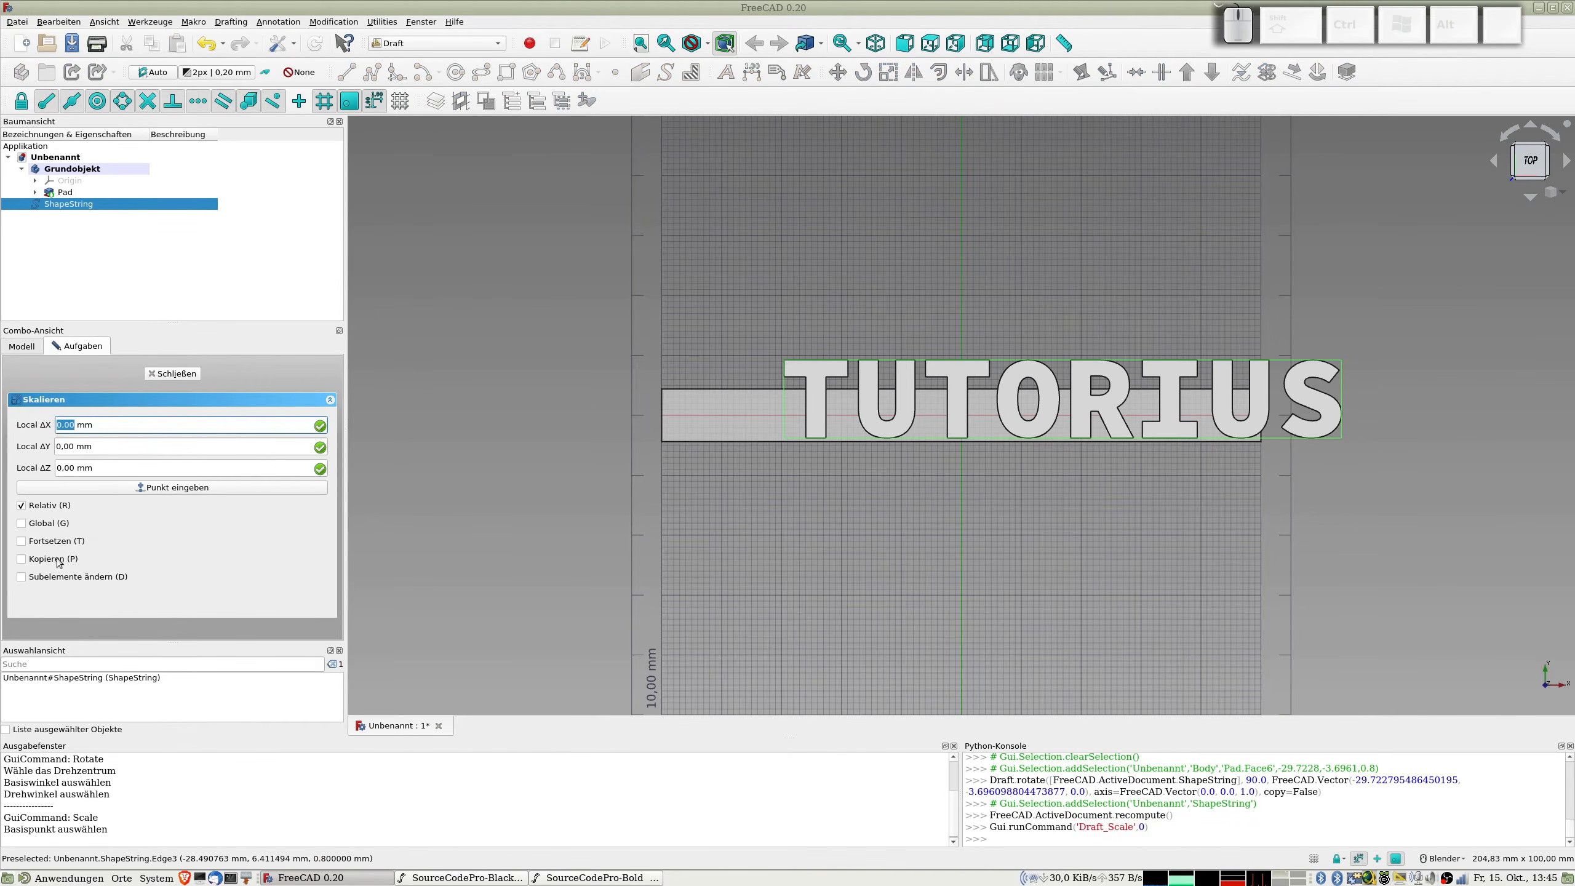
pyautogui.click(33, 564)
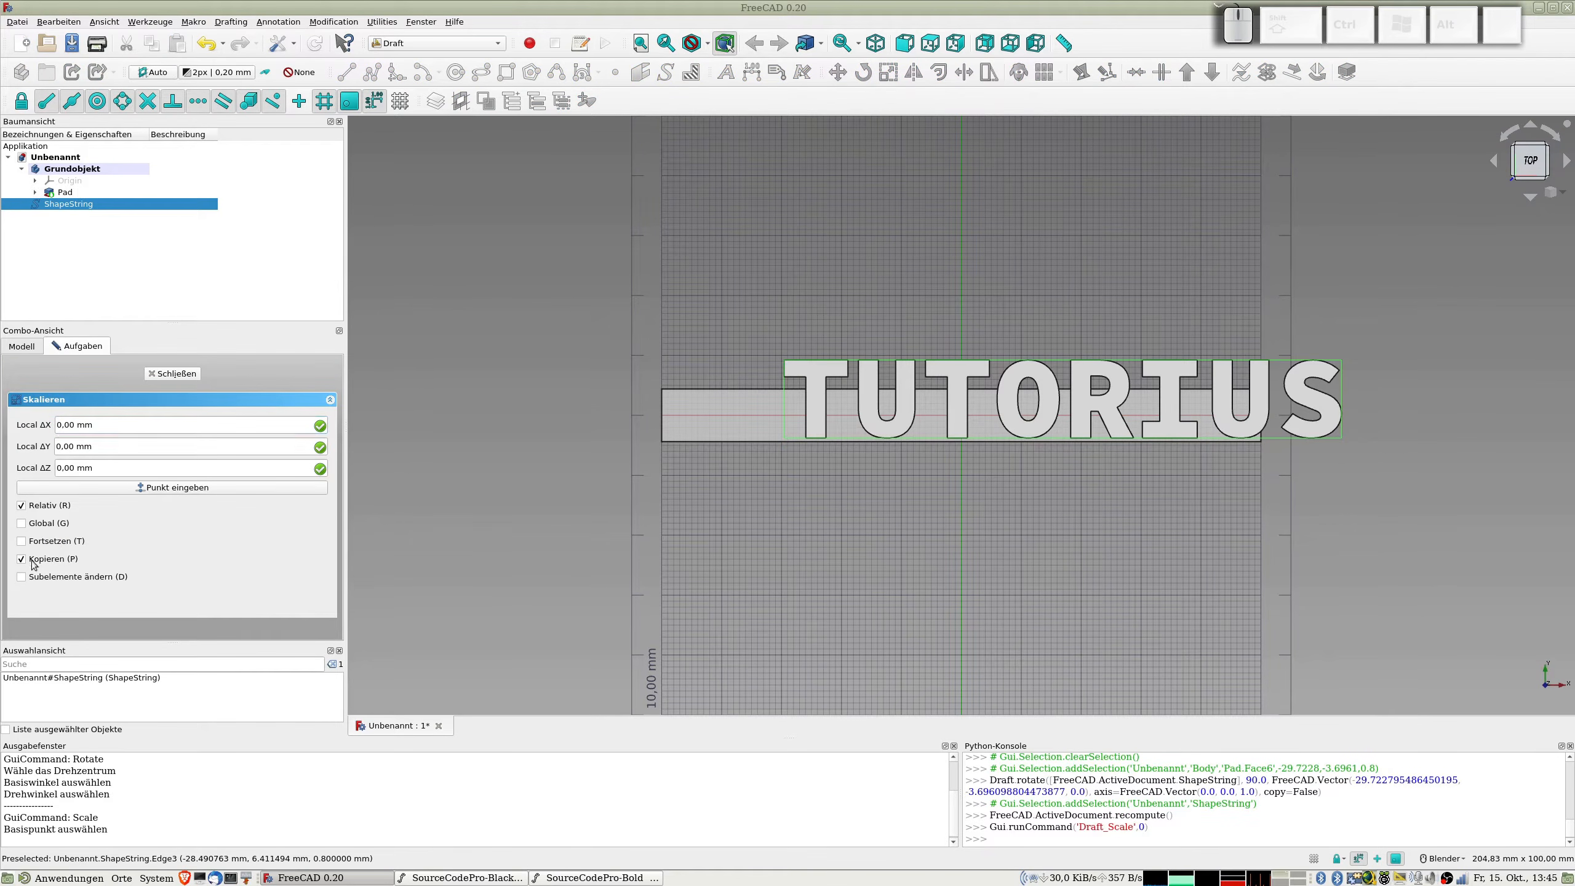
pyautogui.click(784, 437)
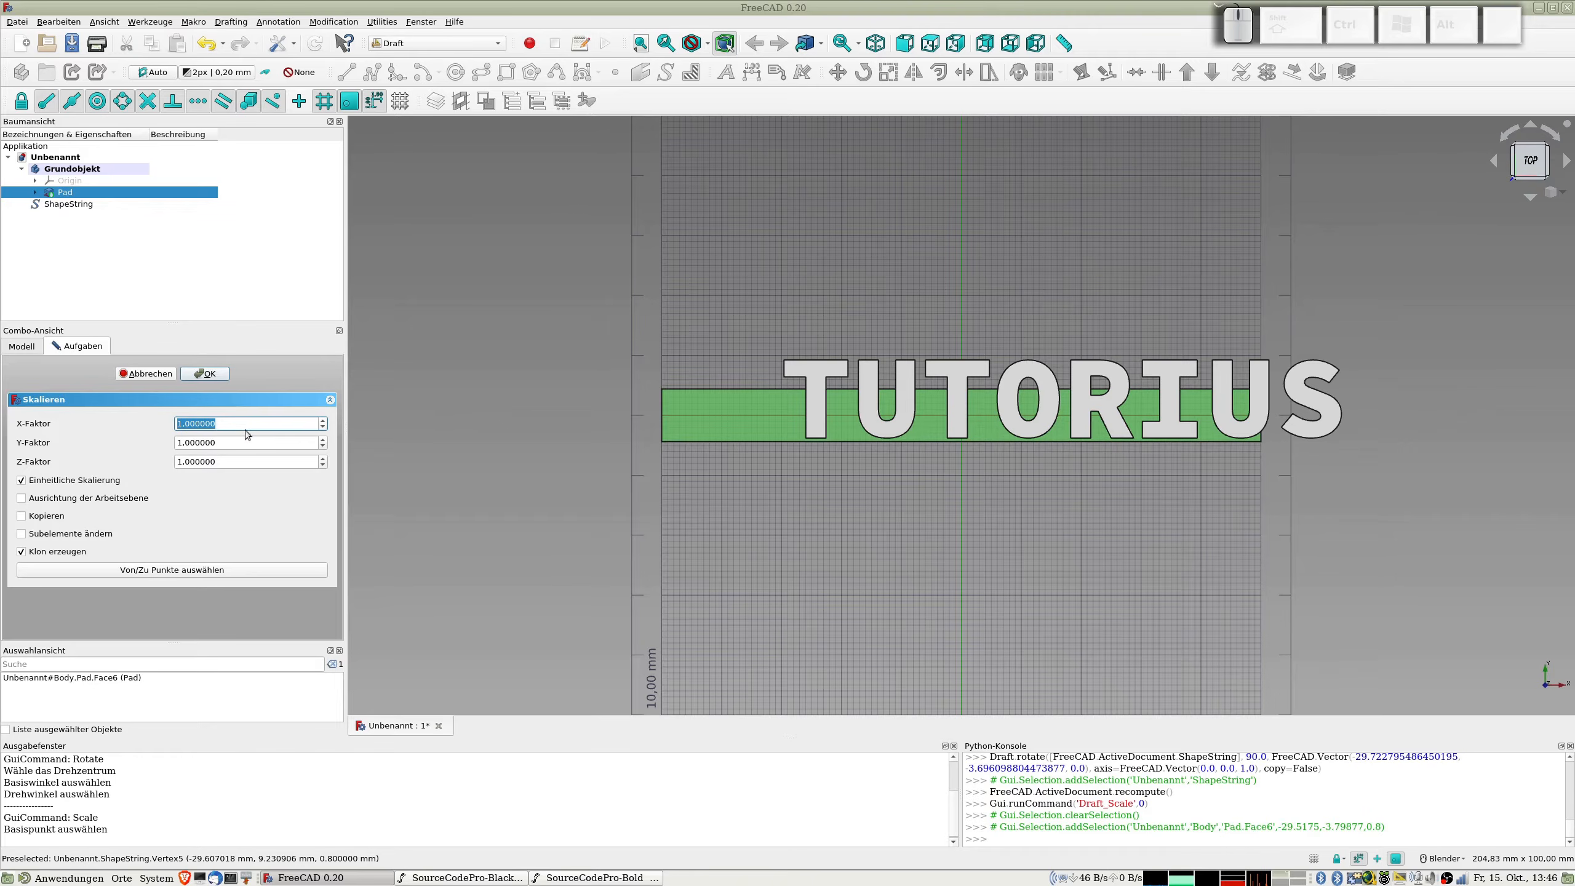
pyautogui.write('0,3')
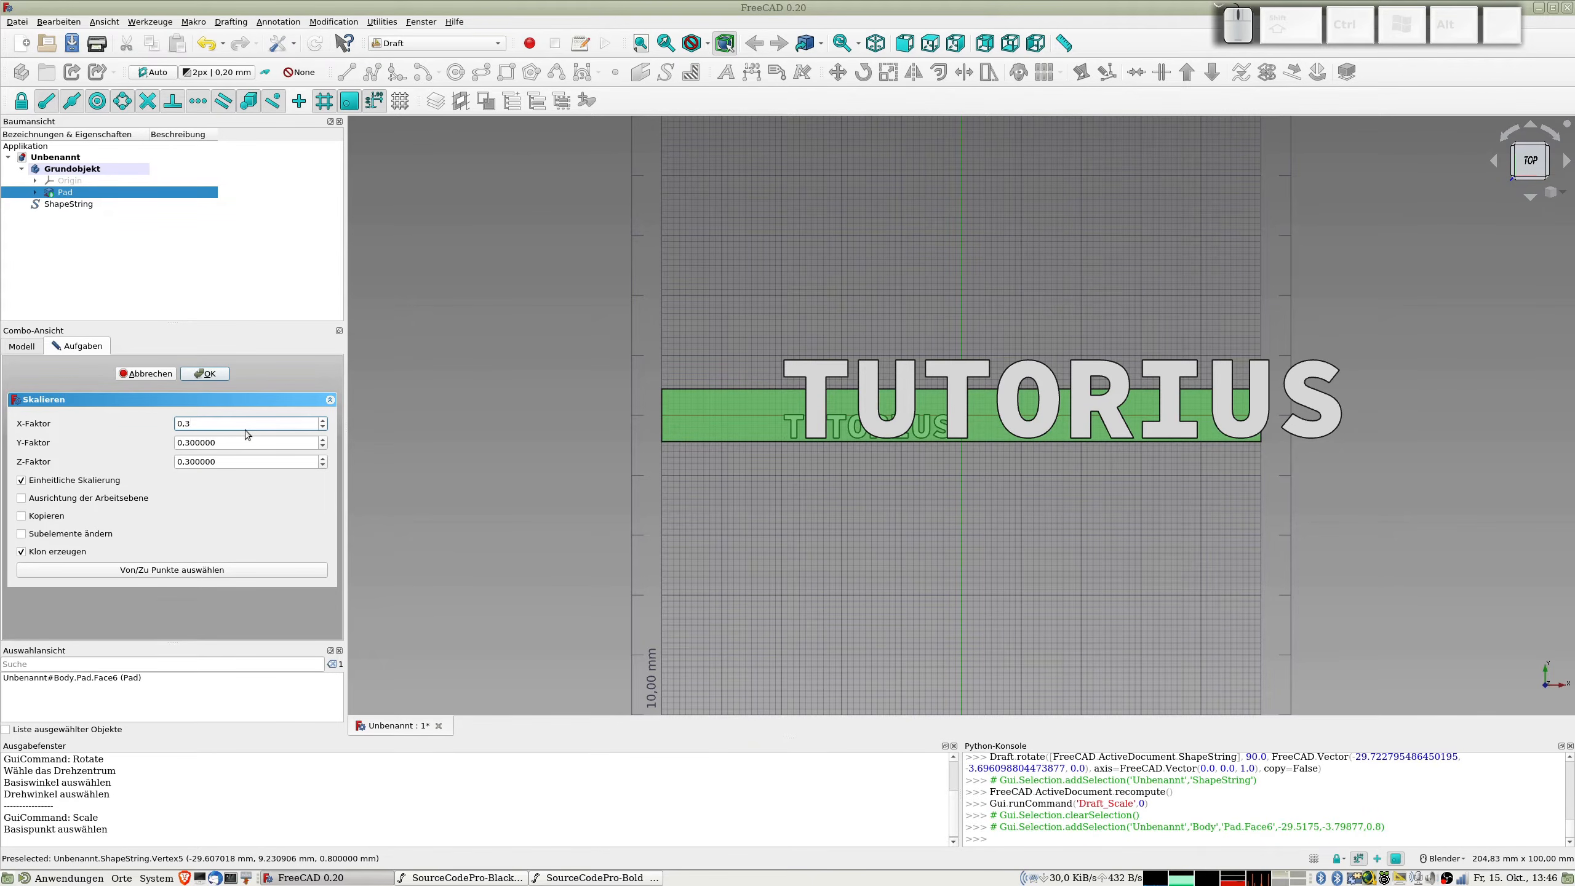
pyautogui.press('BackSpace')
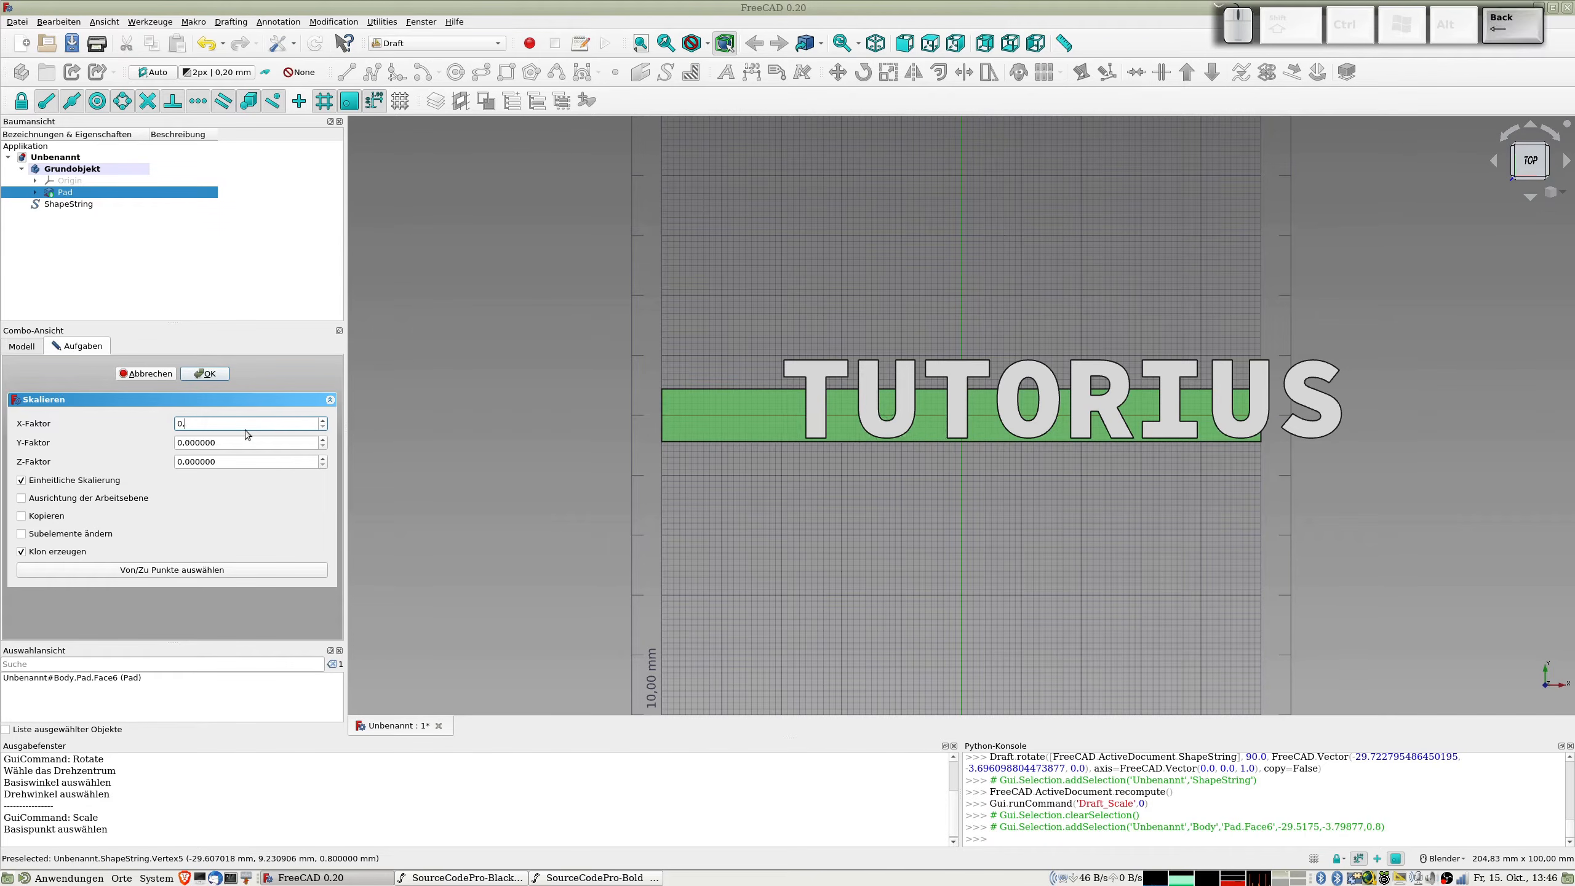
pyautogui.write('5')
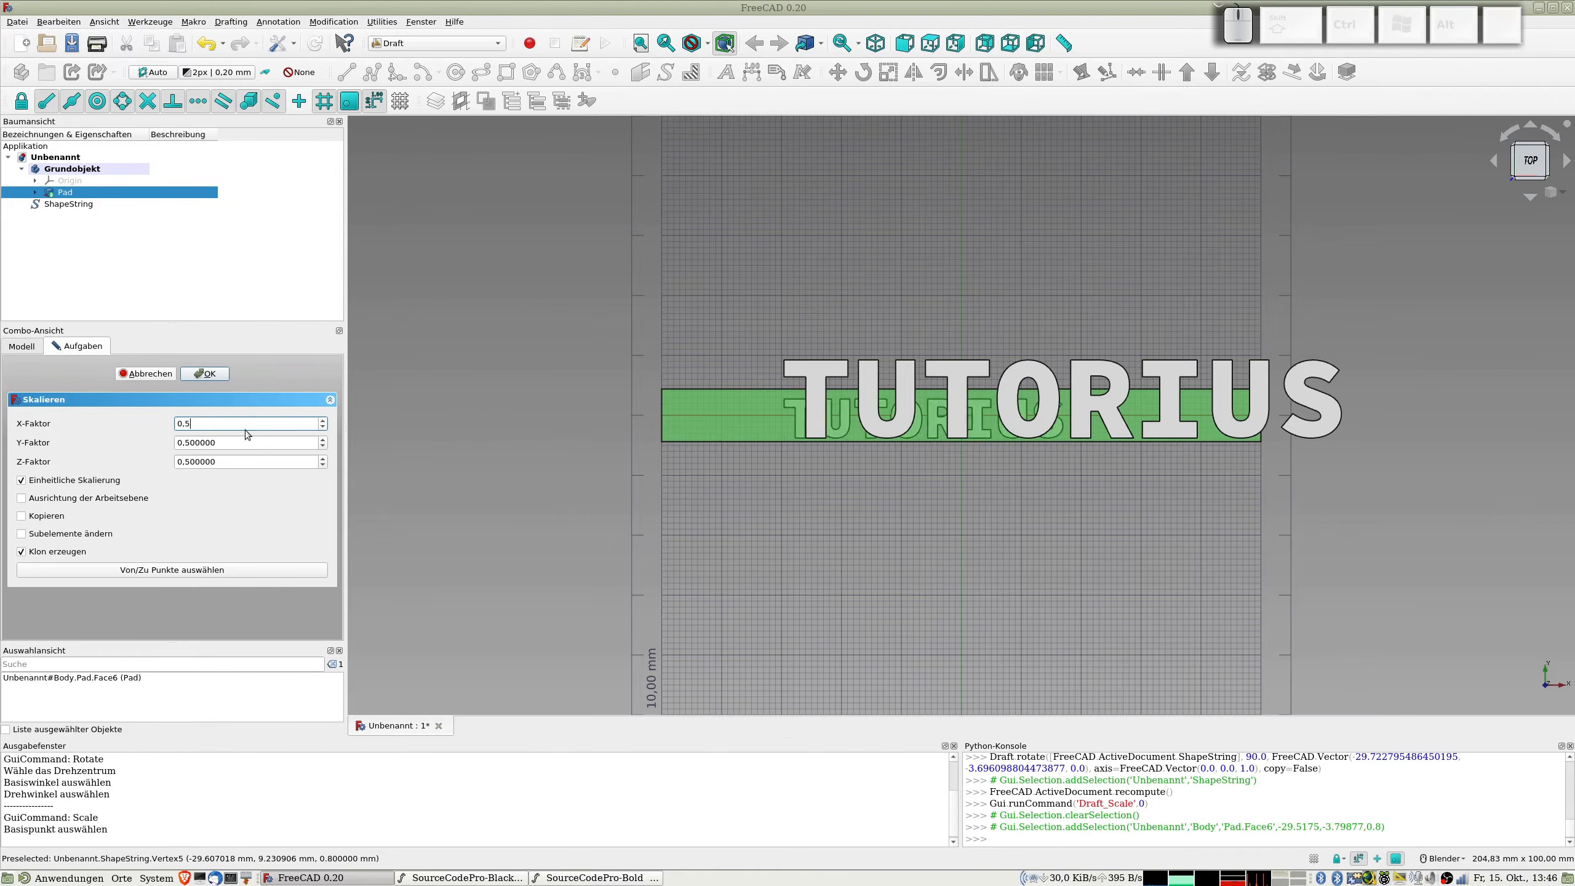
pyautogui.scroll(2, 896, 503)
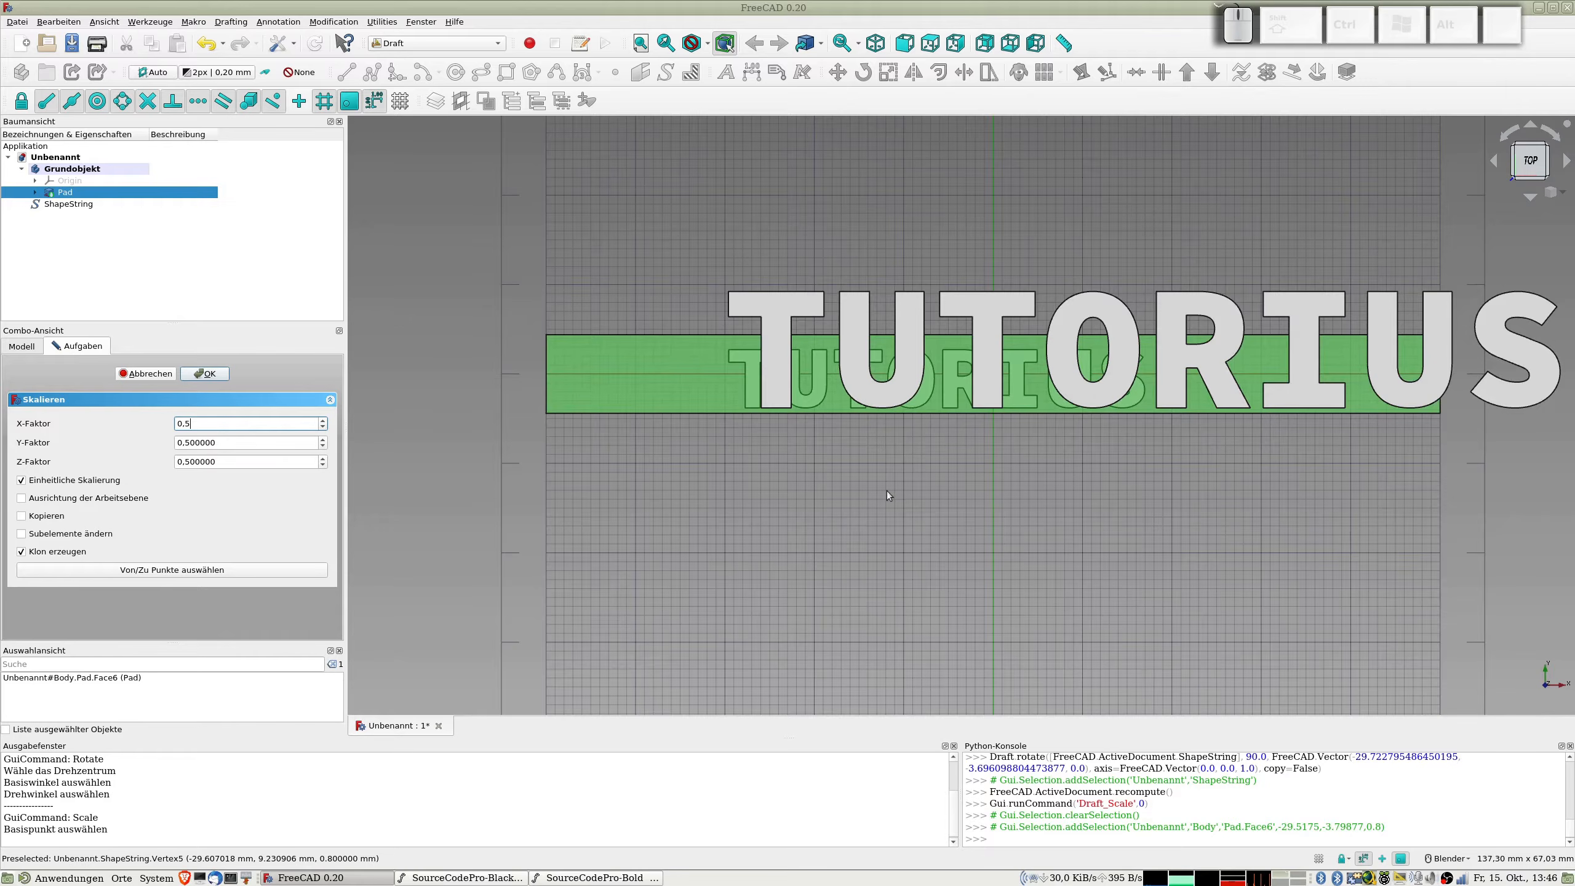
pyautogui.press('BackSpace')
pyautogui.write('6')
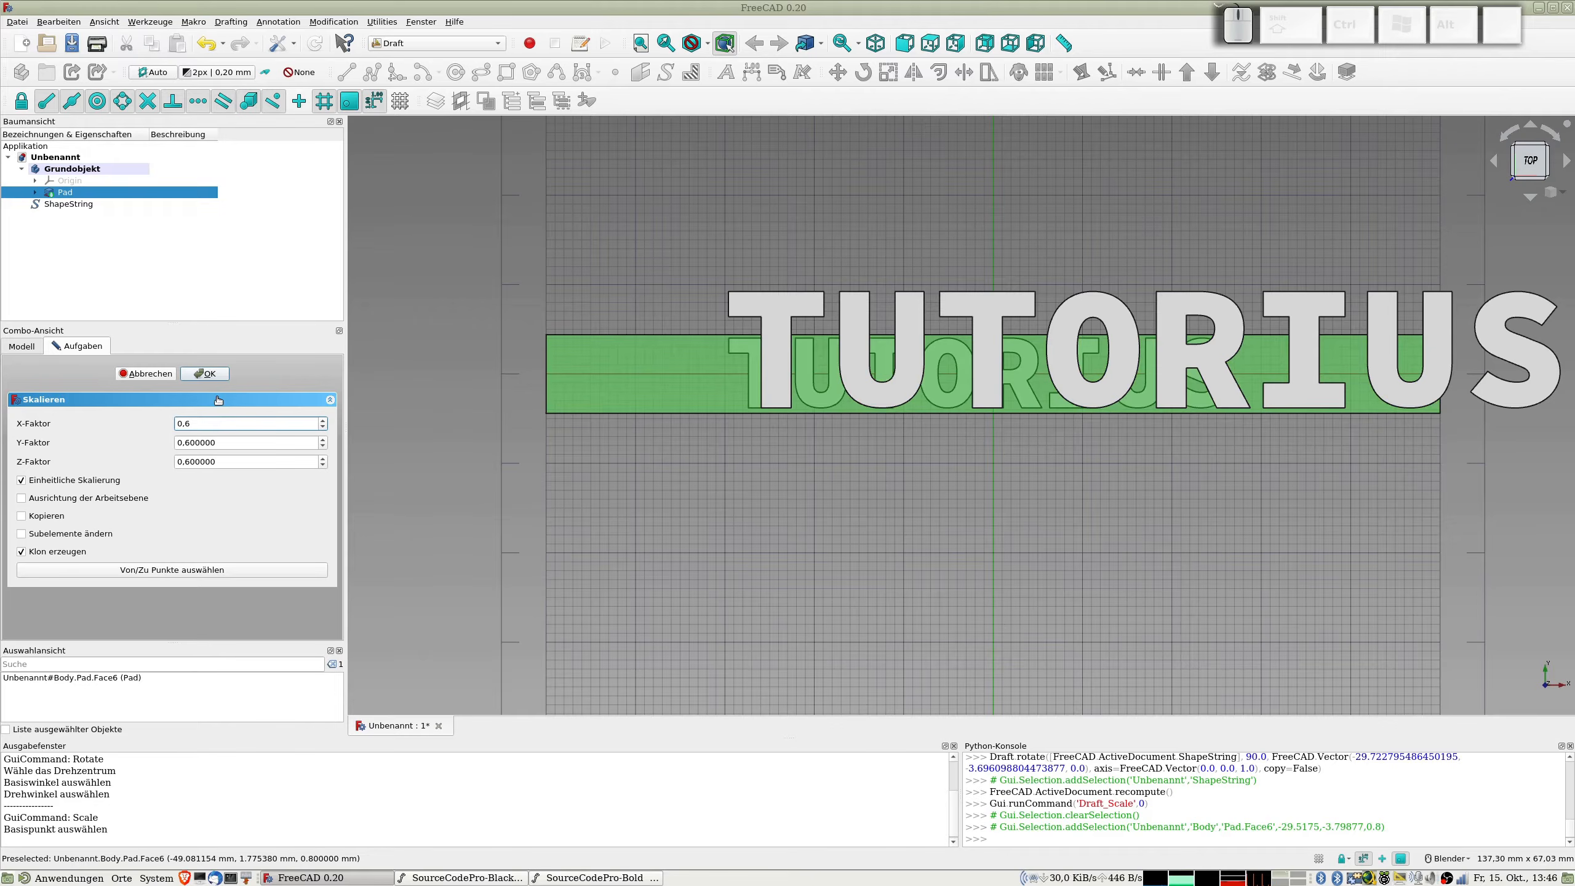
pyautogui.press('BackSpace')
pyautogui.write('55')
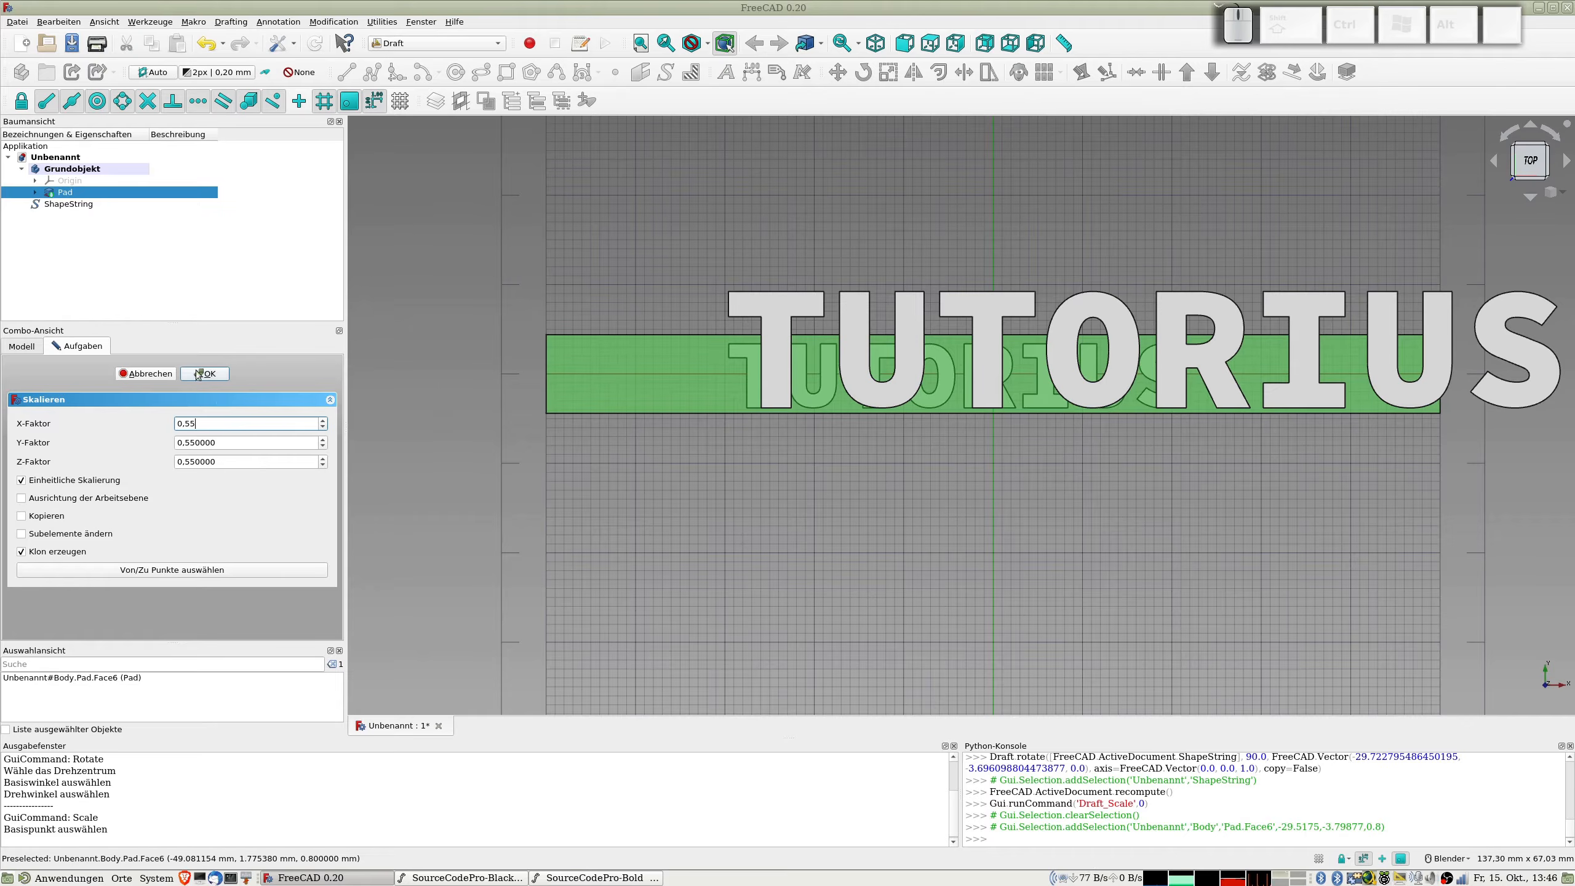
pyautogui.click(199, 374)
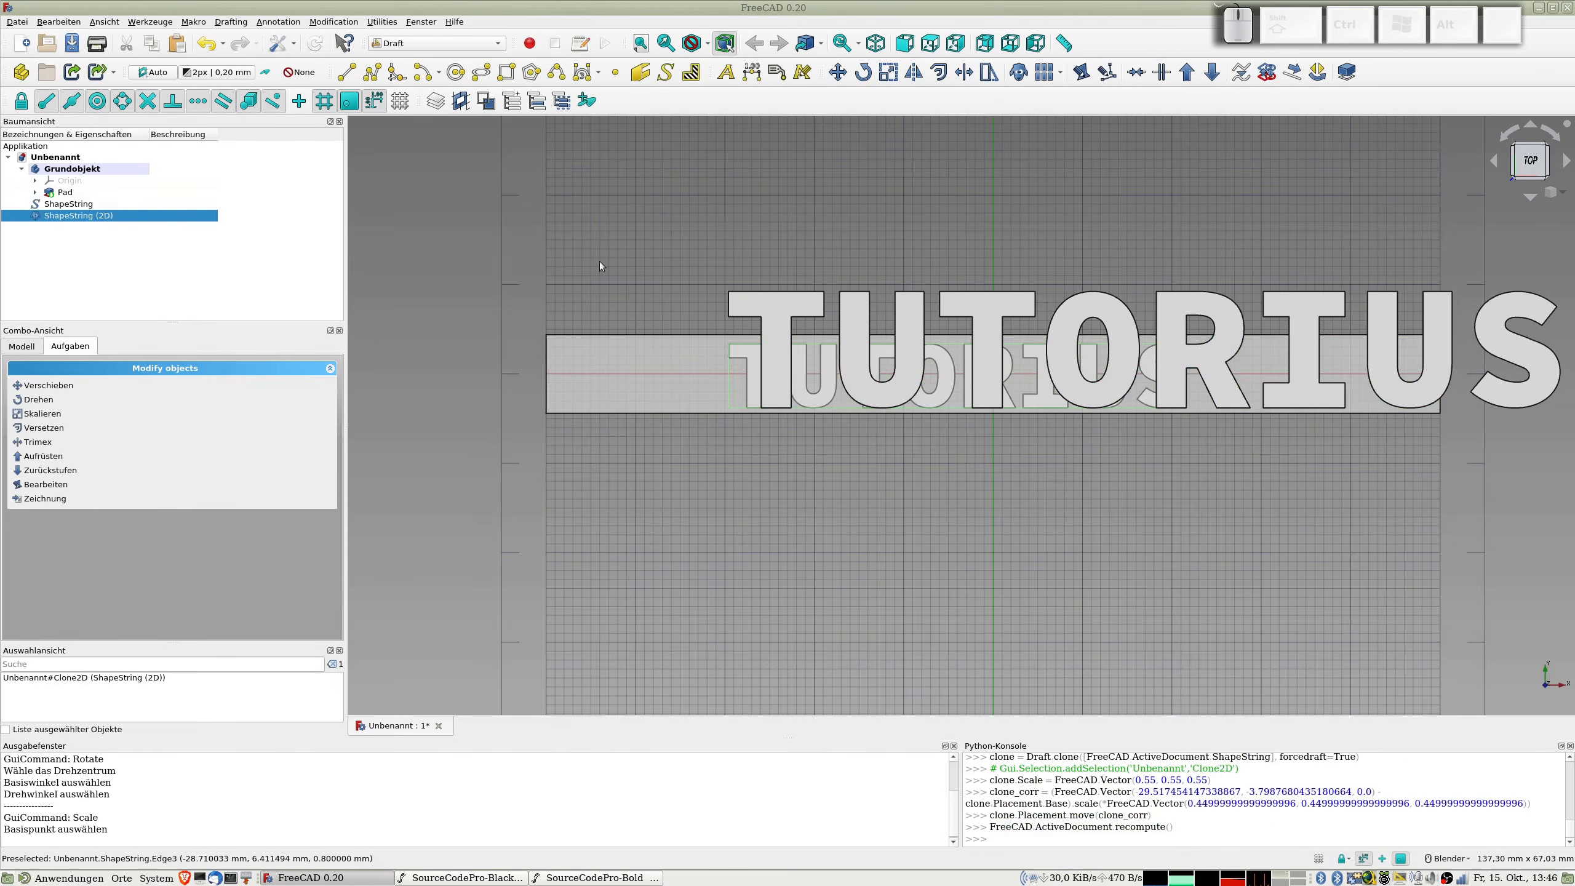
# Step: Hide the original full-size text shape and move the scaled clone about 0,28 mm in X and 0,14 mm in Y
pyautogui.click(70, 205)
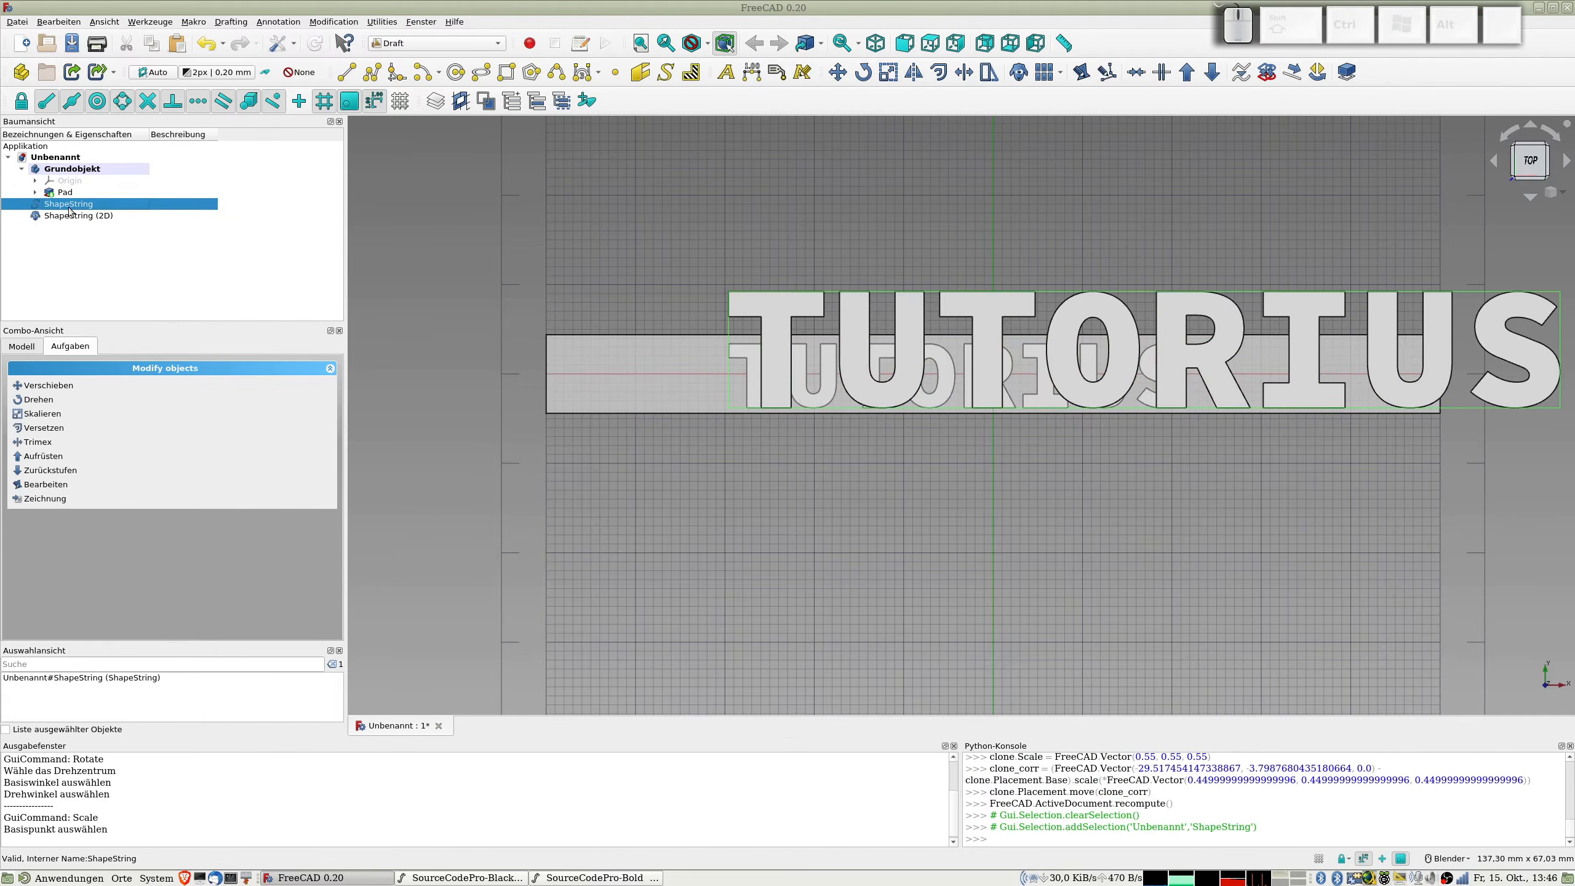
pyautogui.press('space')
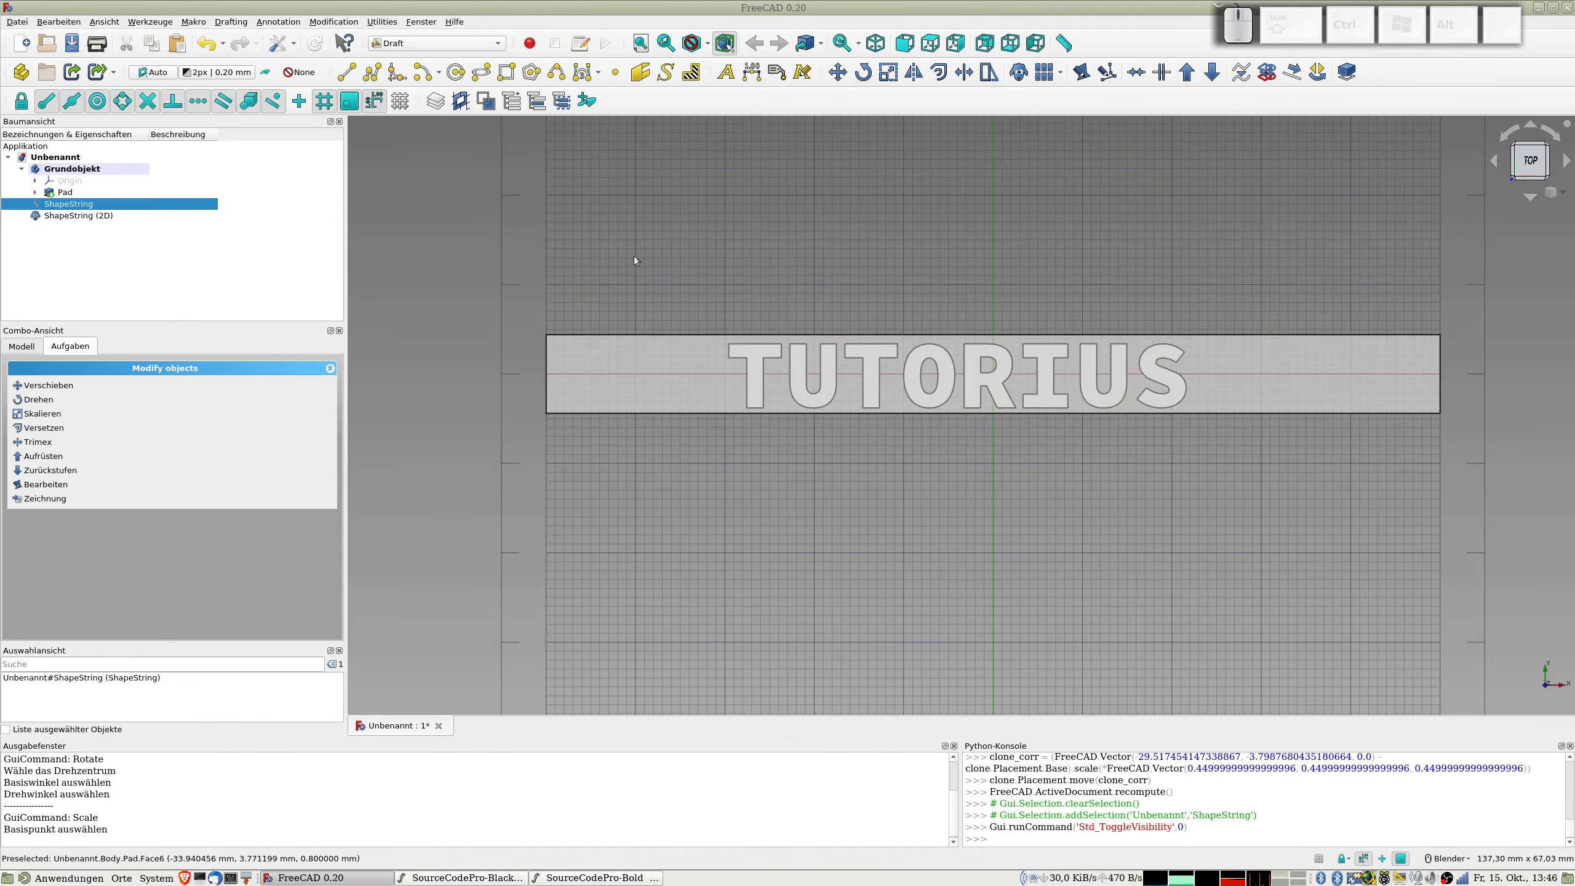
pyautogui.click(76, 216)
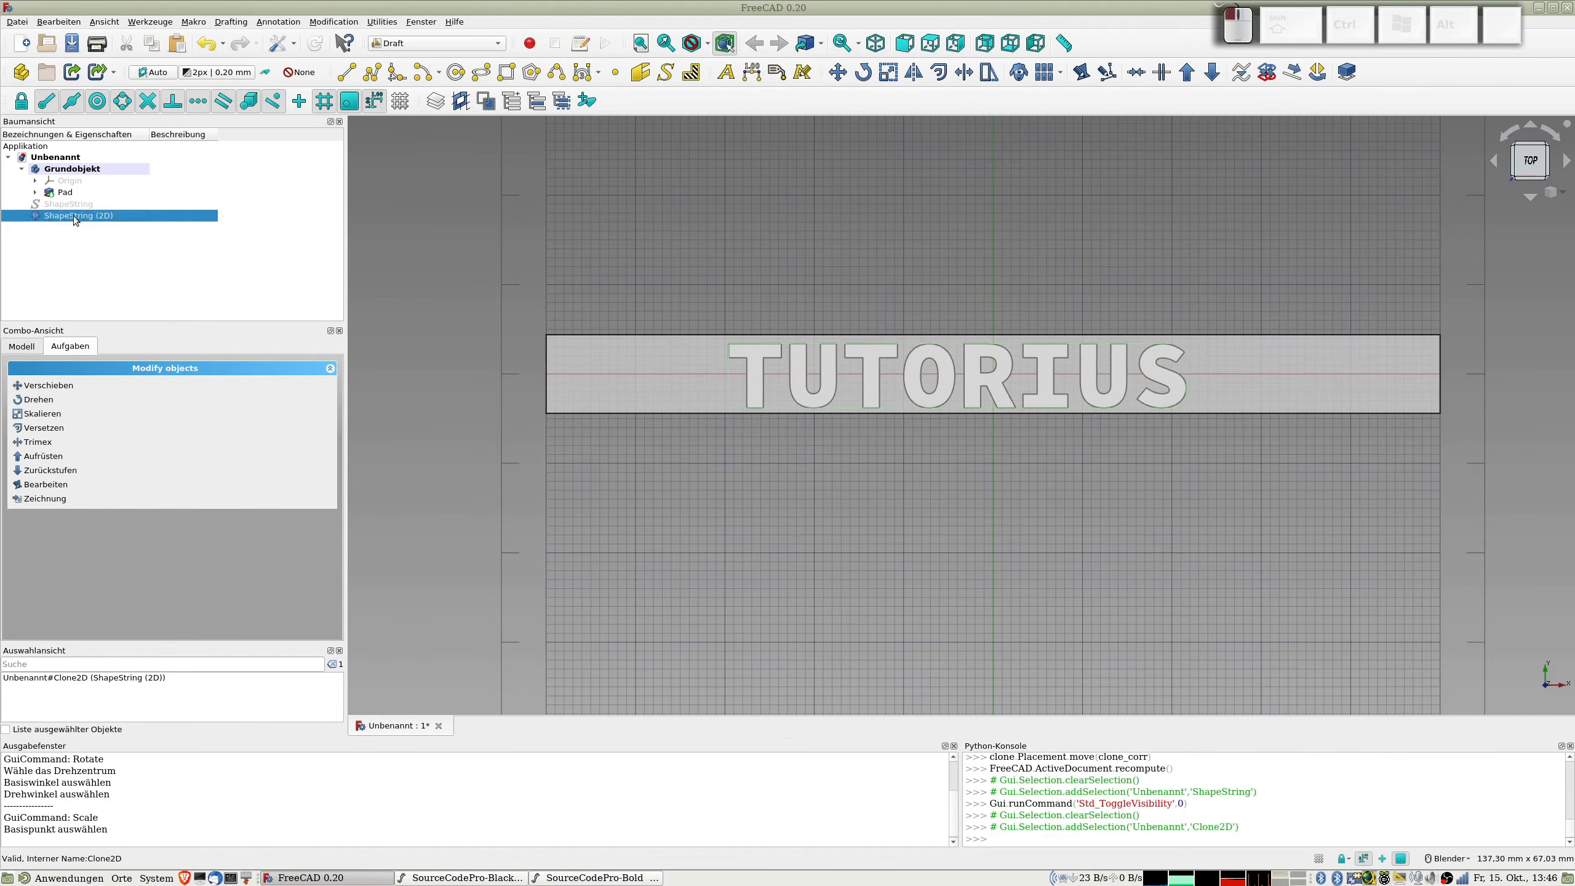
pyautogui.click(53, 387)
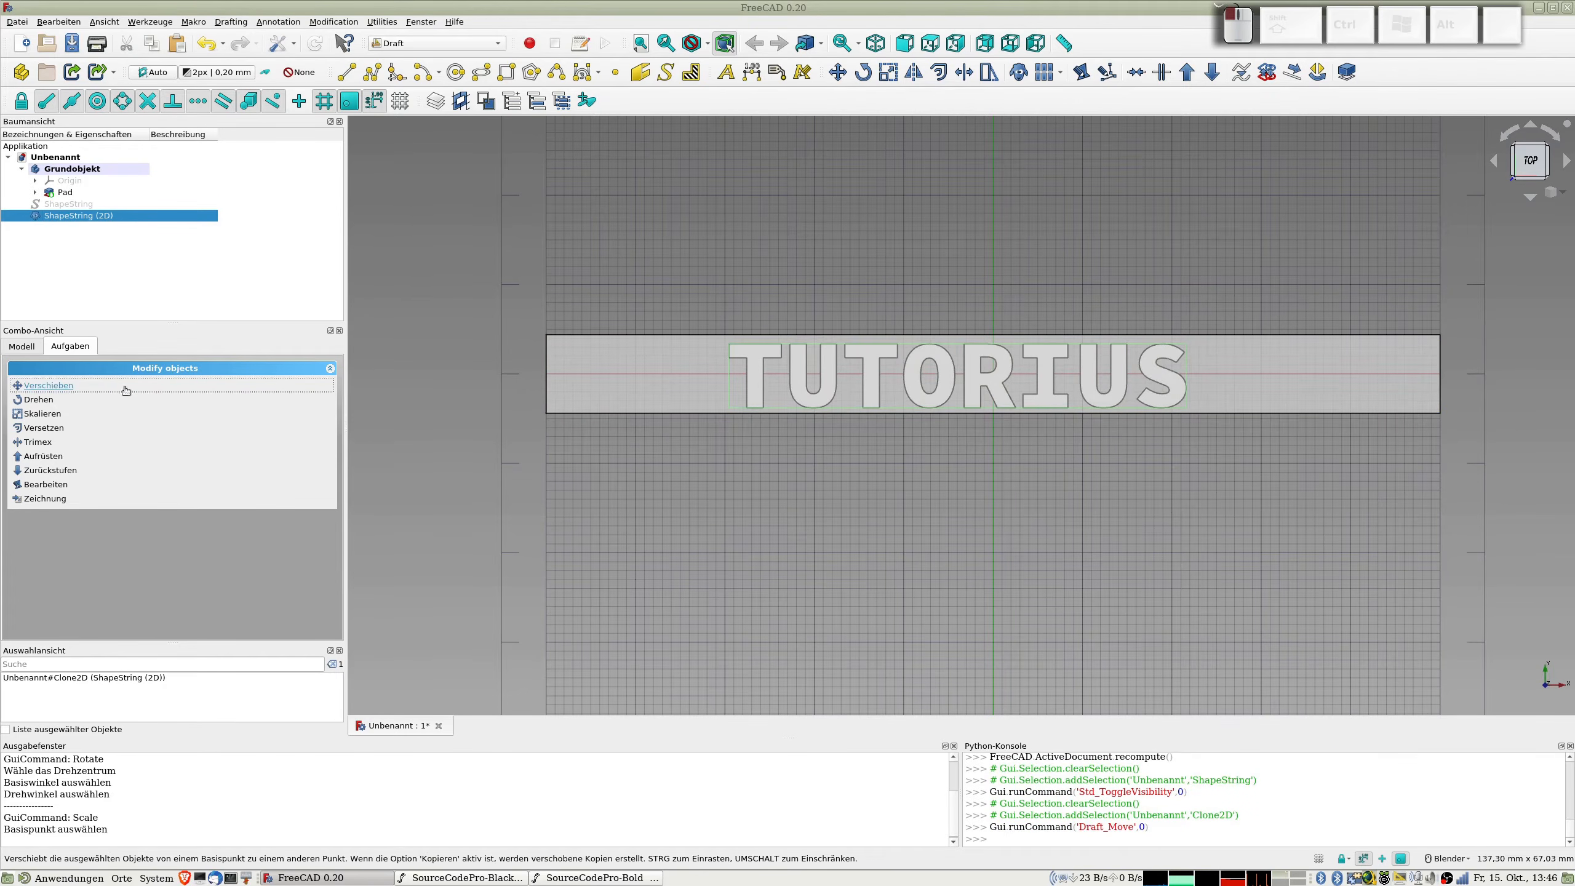
pyautogui.click(726, 404)
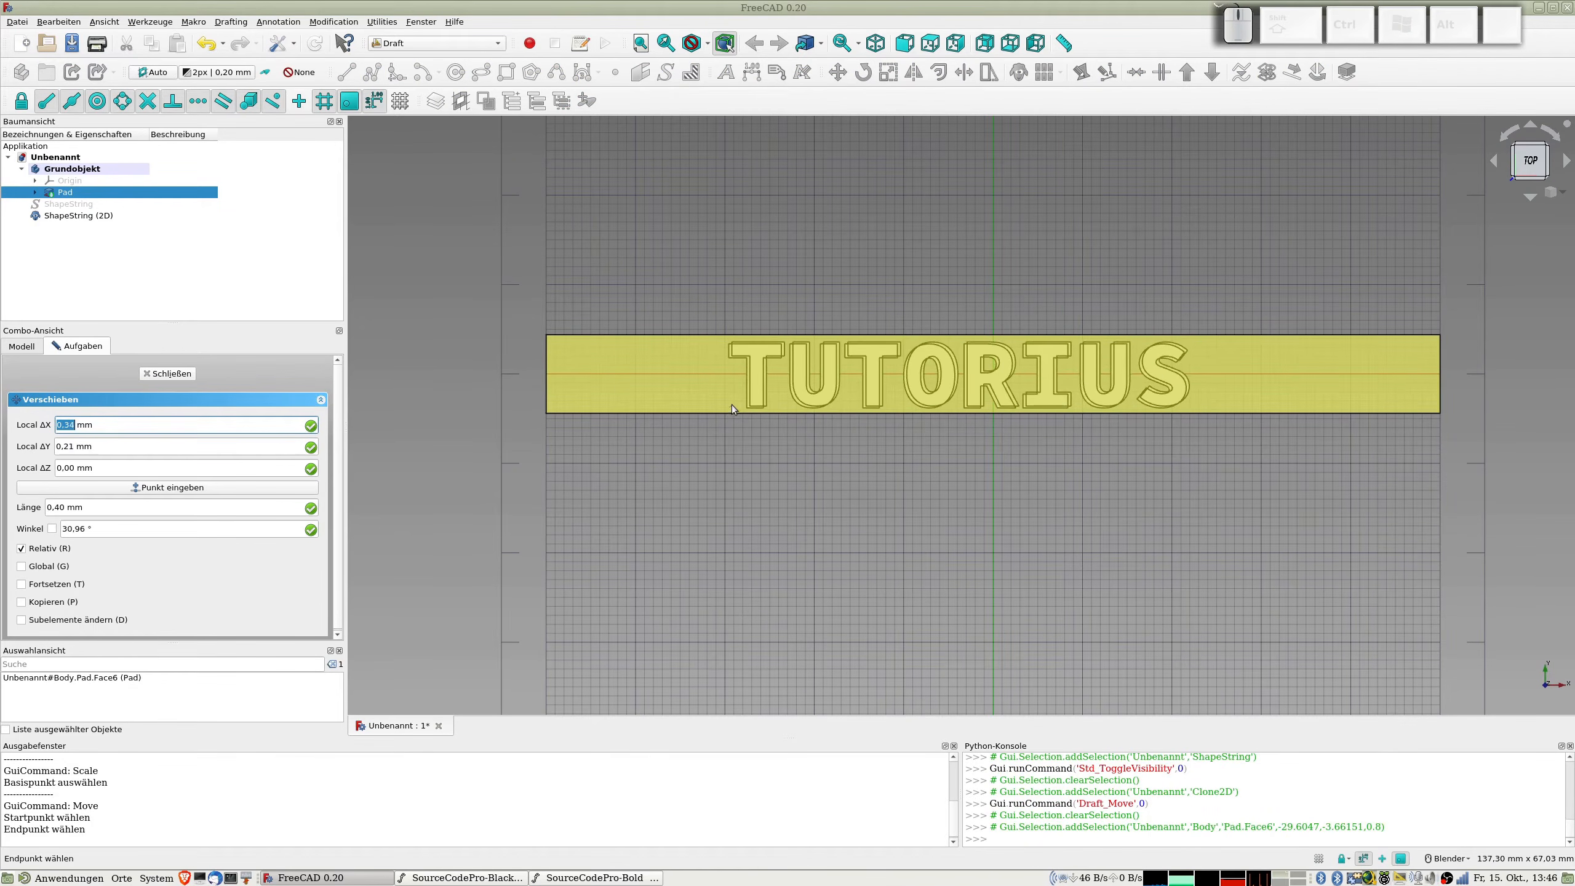
pyautogui.click(731, 405)
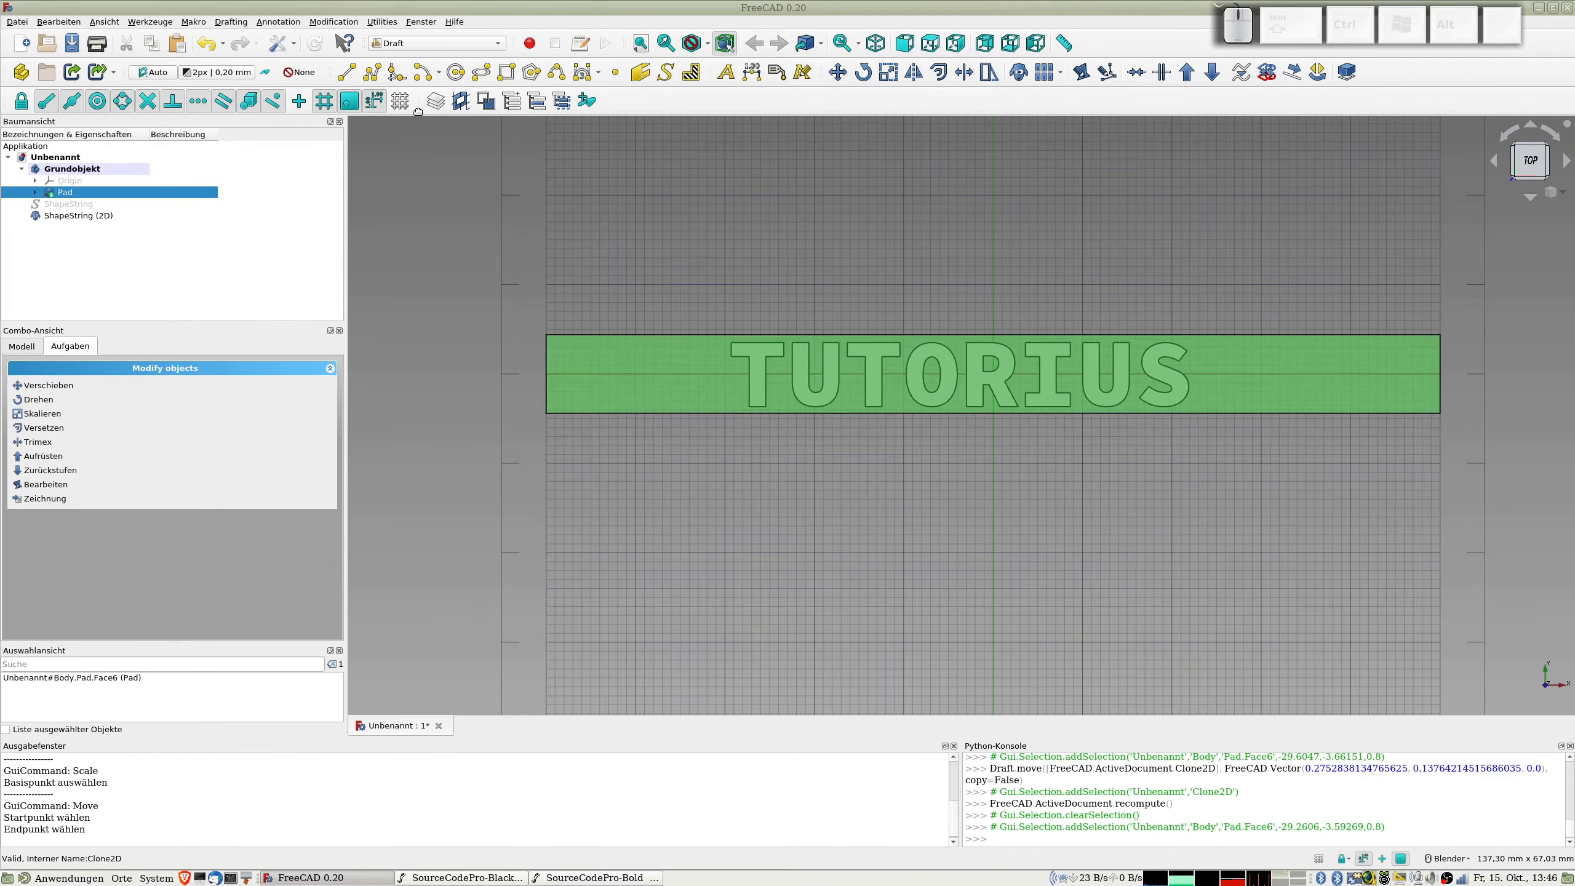
# Step: Turn off the drafting grid and switch to the Part workbench
pyautogui.click(400, 101)
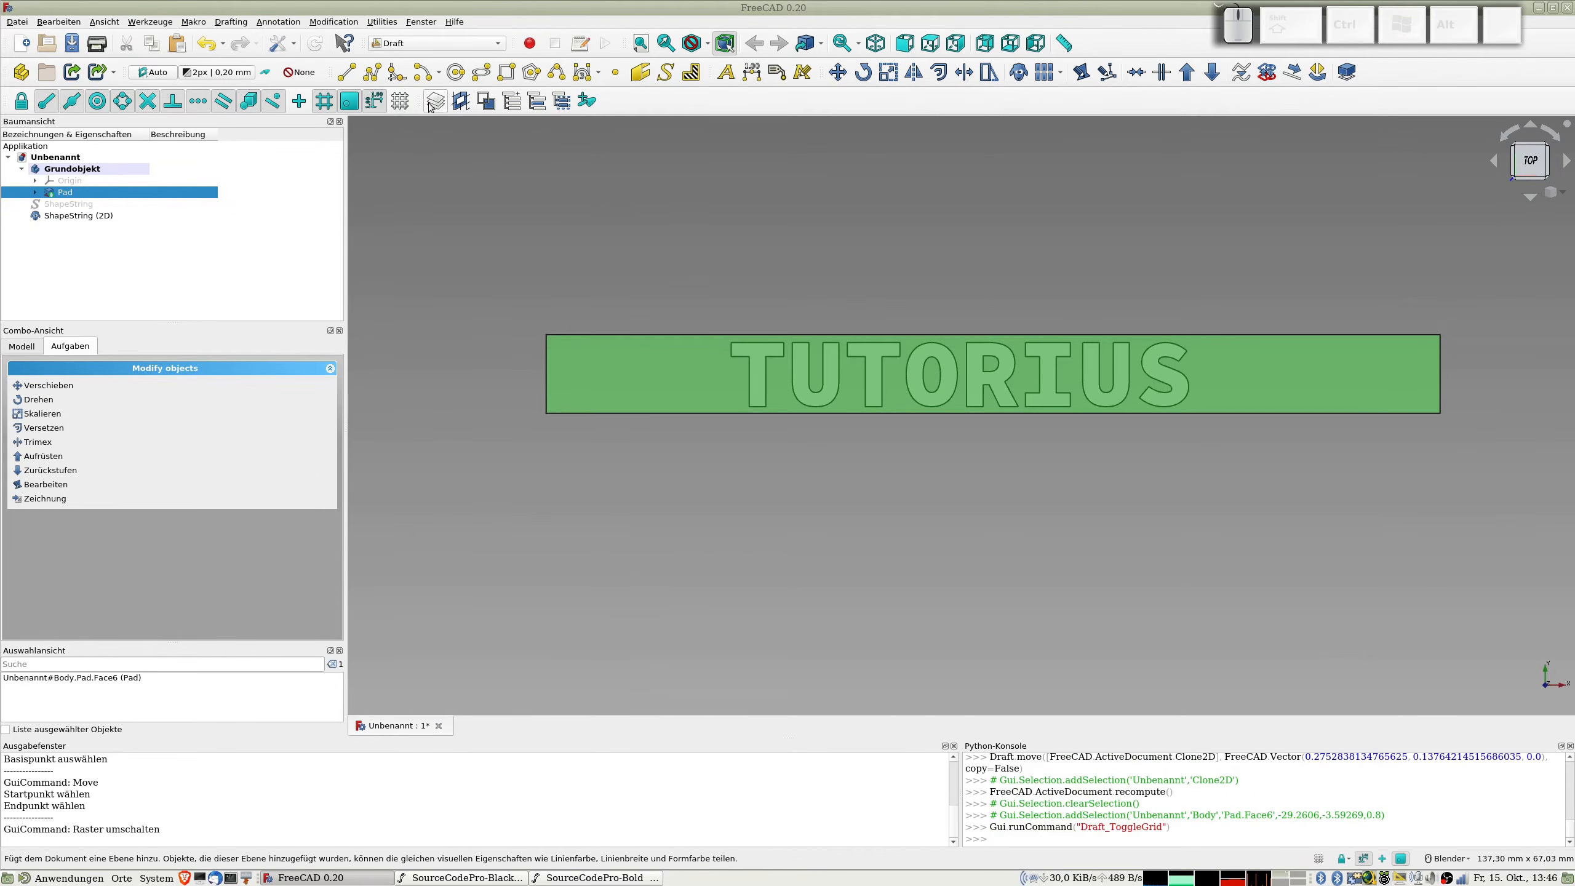
pyautogui.click(411, 45)
pyautogui.click(408, 11)
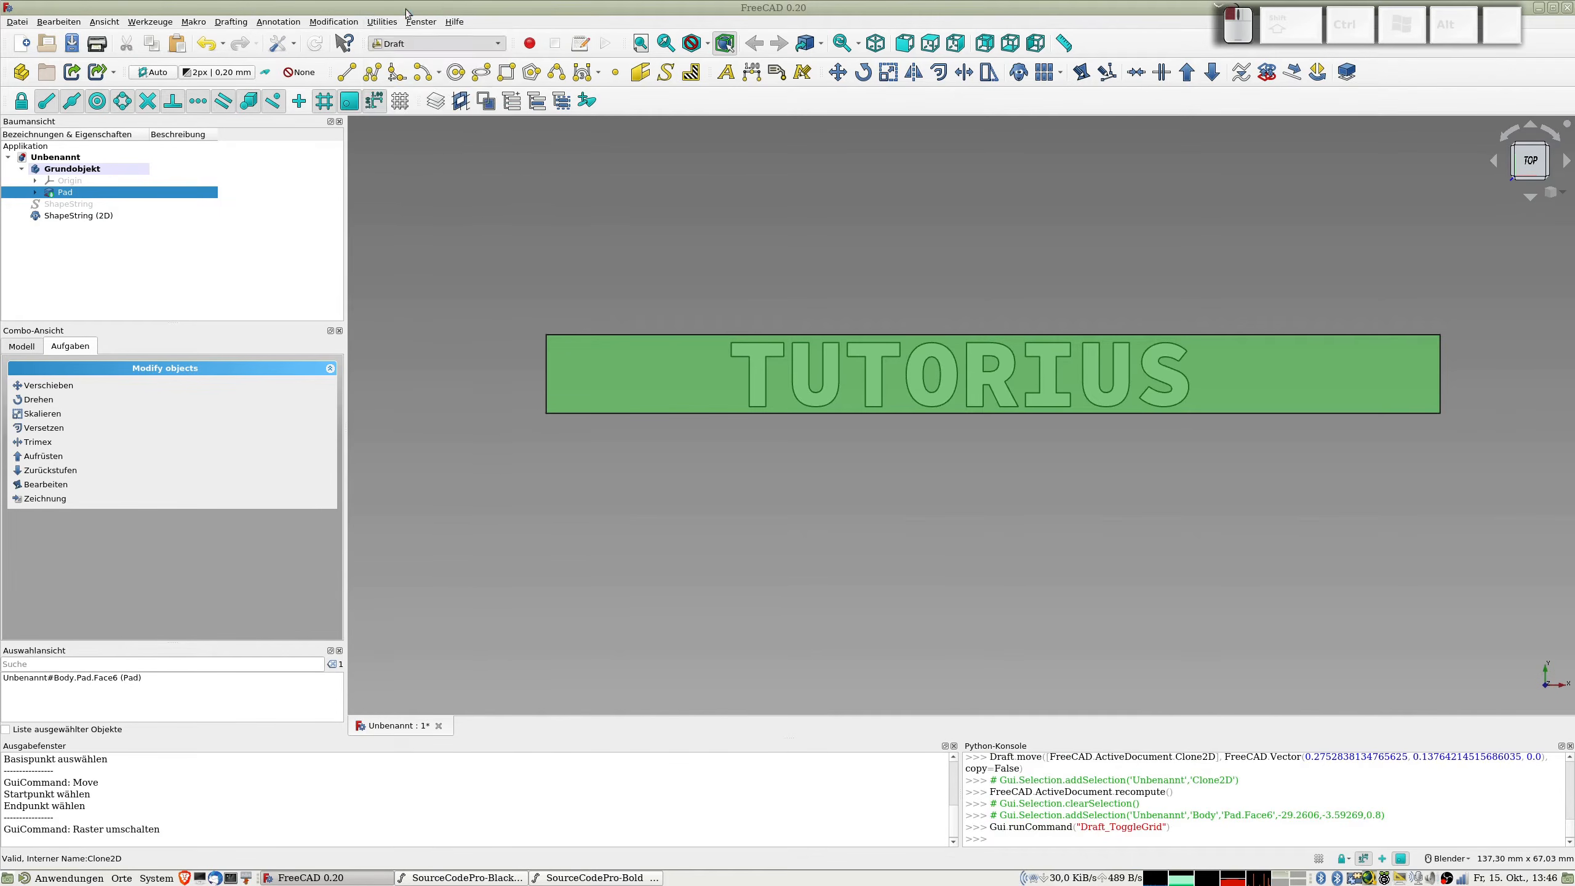
pyautogui.click(426, 277)
# Step: Extrude the scaled text shape along its normal with a length of 1 mm and the symmetric option
pyautogui.click(71, 214)
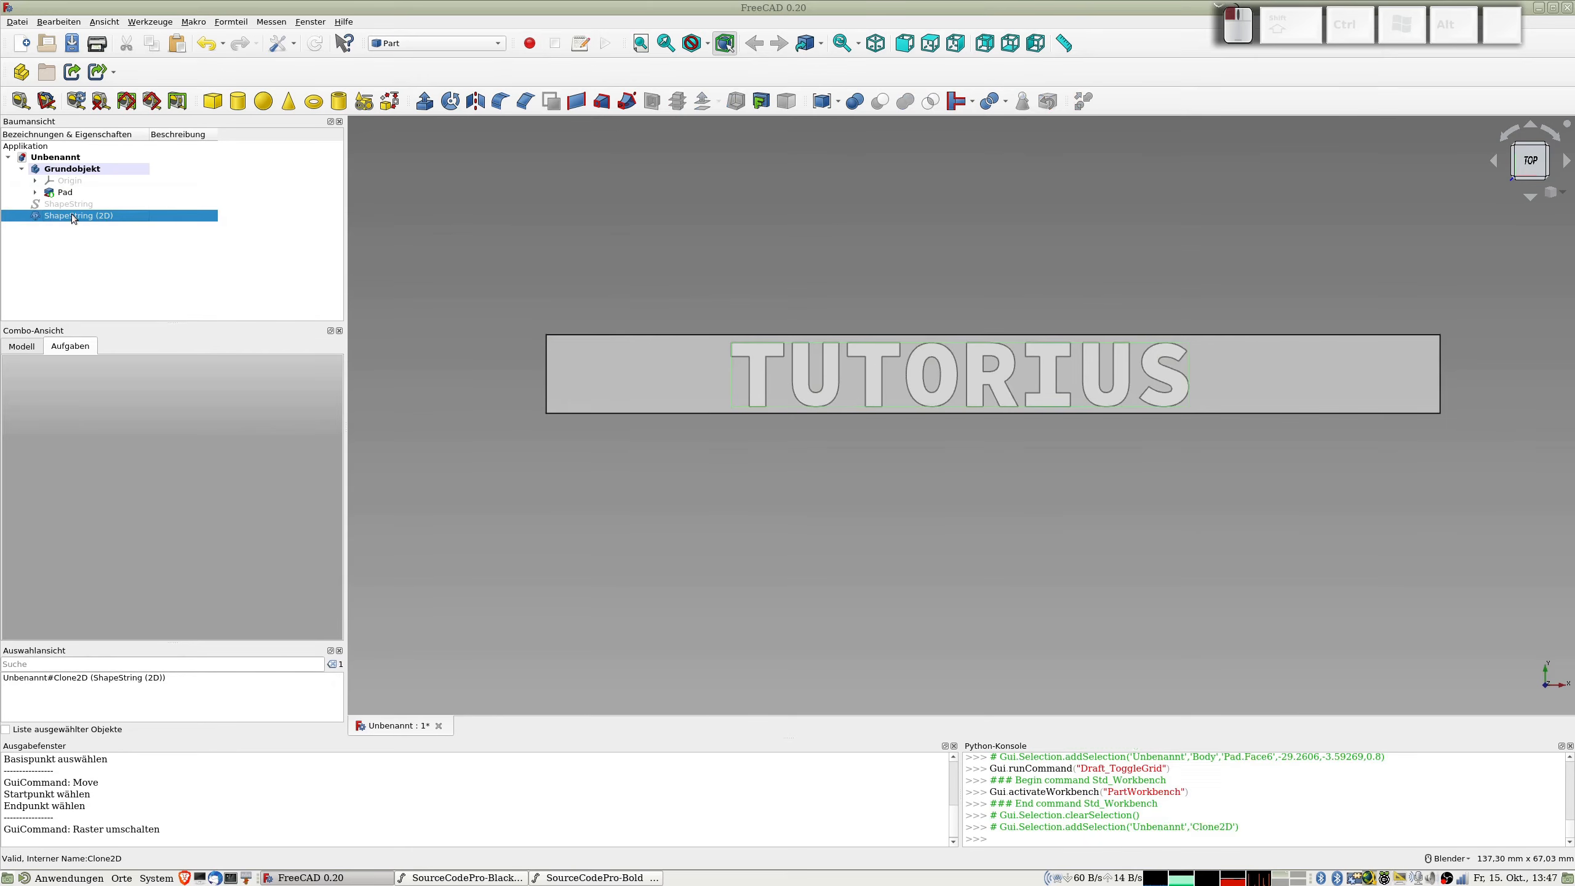
pyautogui.moveTo(905, 533); pyautogui.dragTo(909, 339, button='middle')
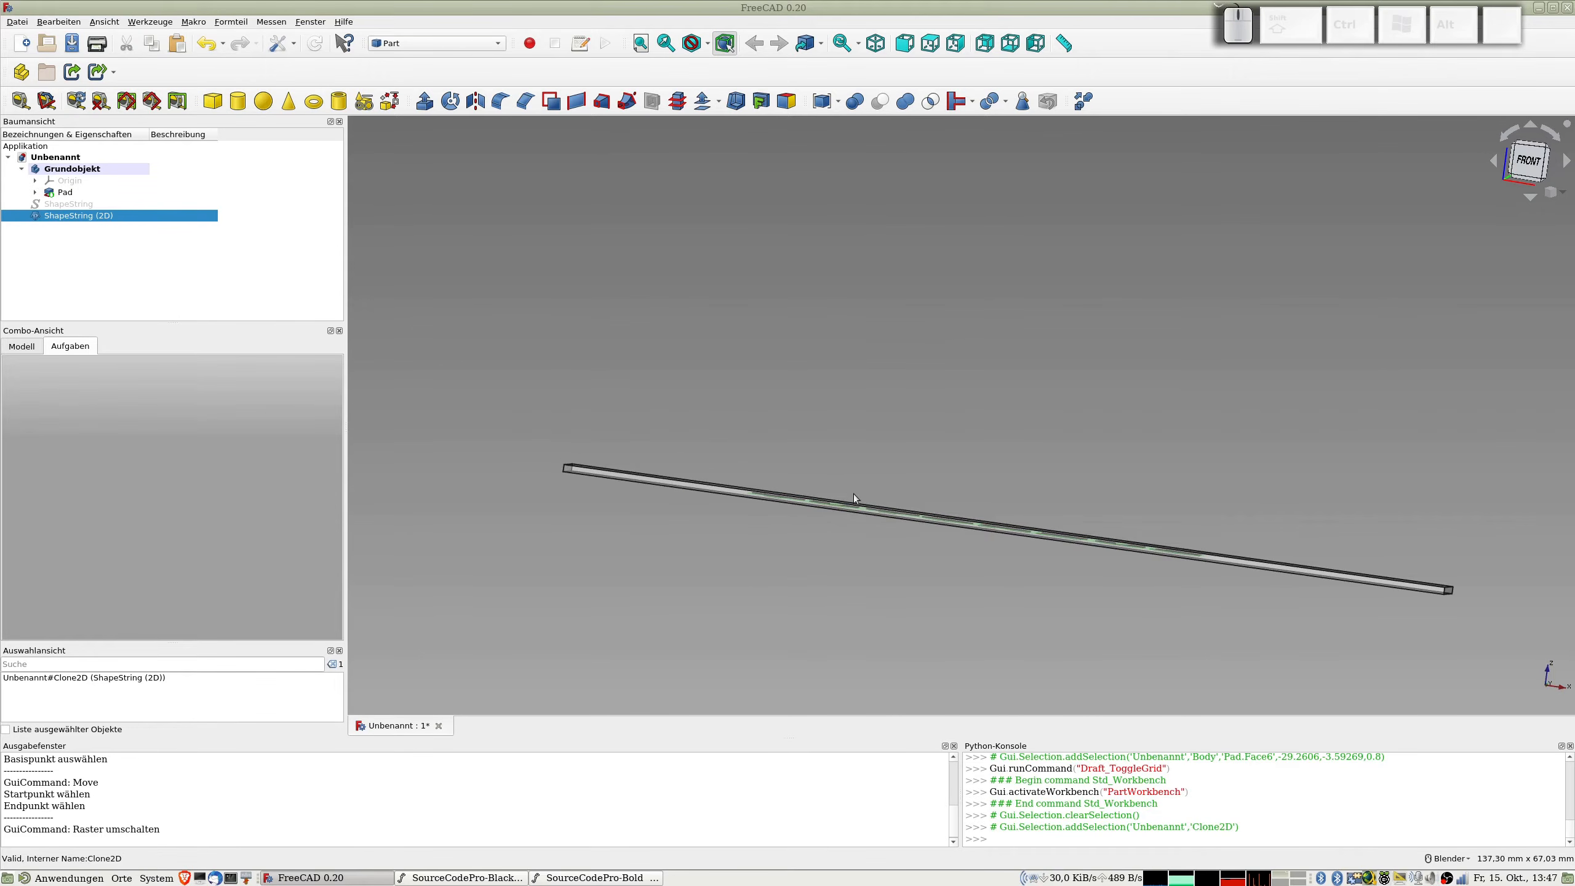
pyautogui.press('1')
pyautogui.scroll(2, 860, 505)
pyautogui.scroll(2, 860, 509)
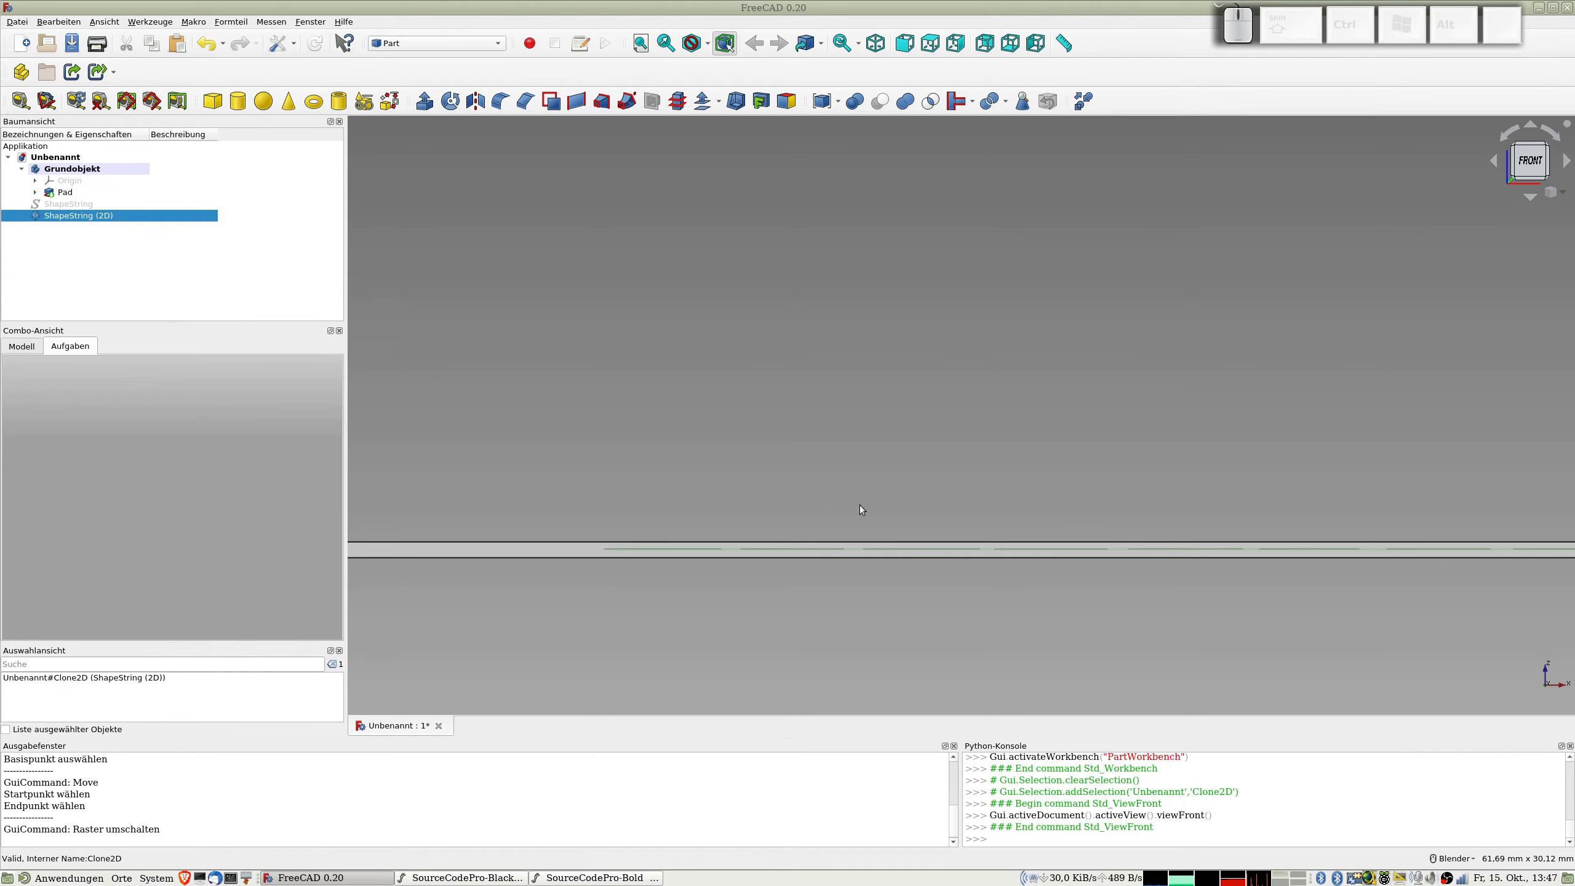
pyautogui.scroll(-2, 860, 509)
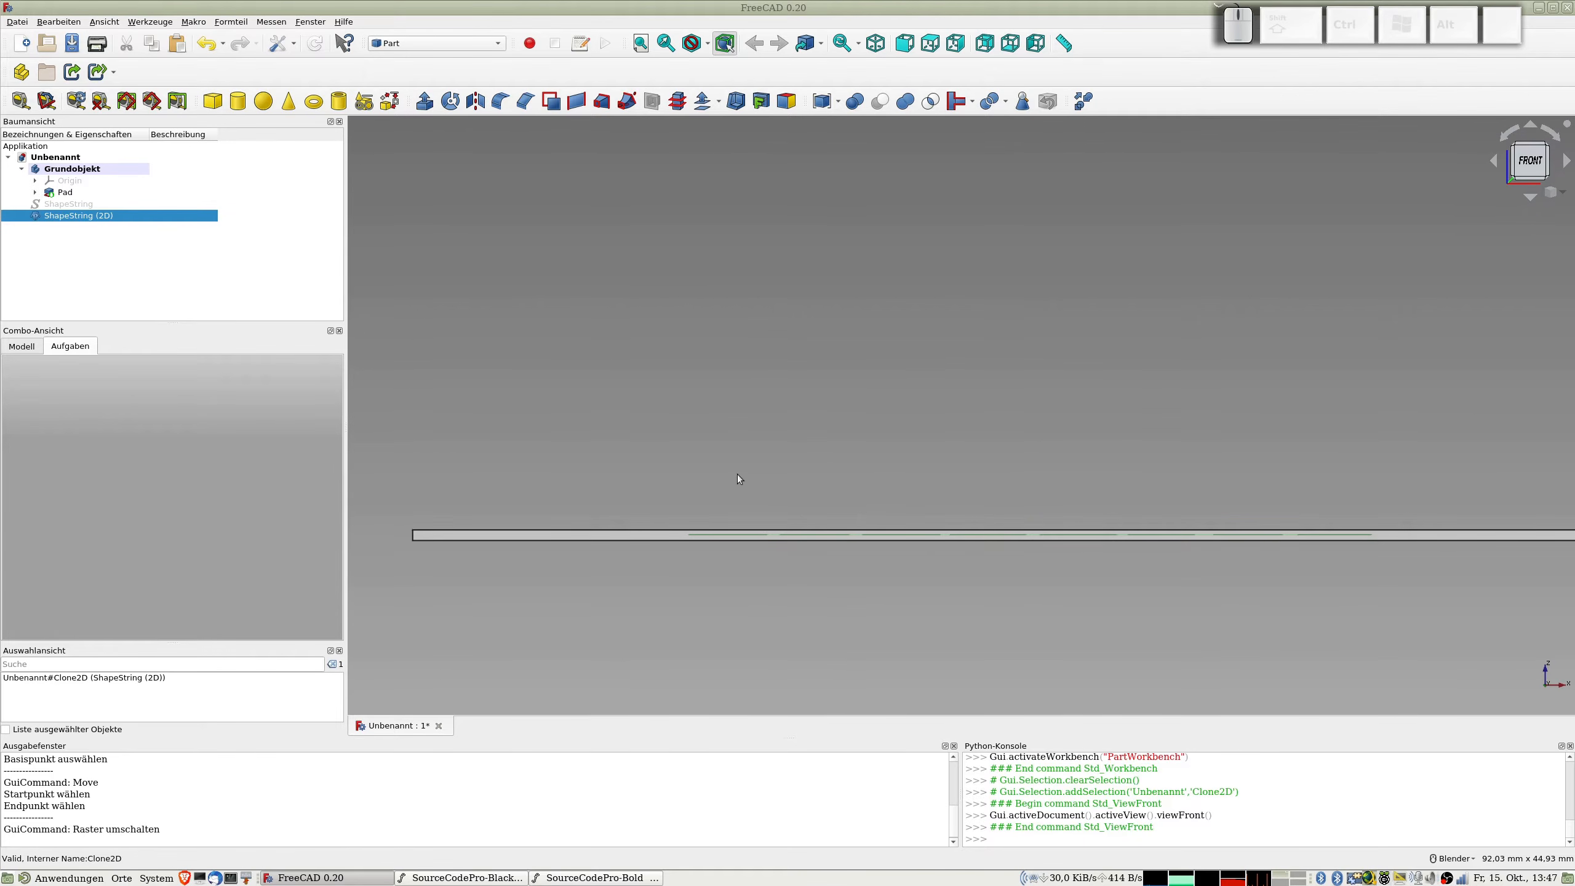
pyautogui.moveTo(714, 492); pyautogui.dragTo(937, 453, button='middle')
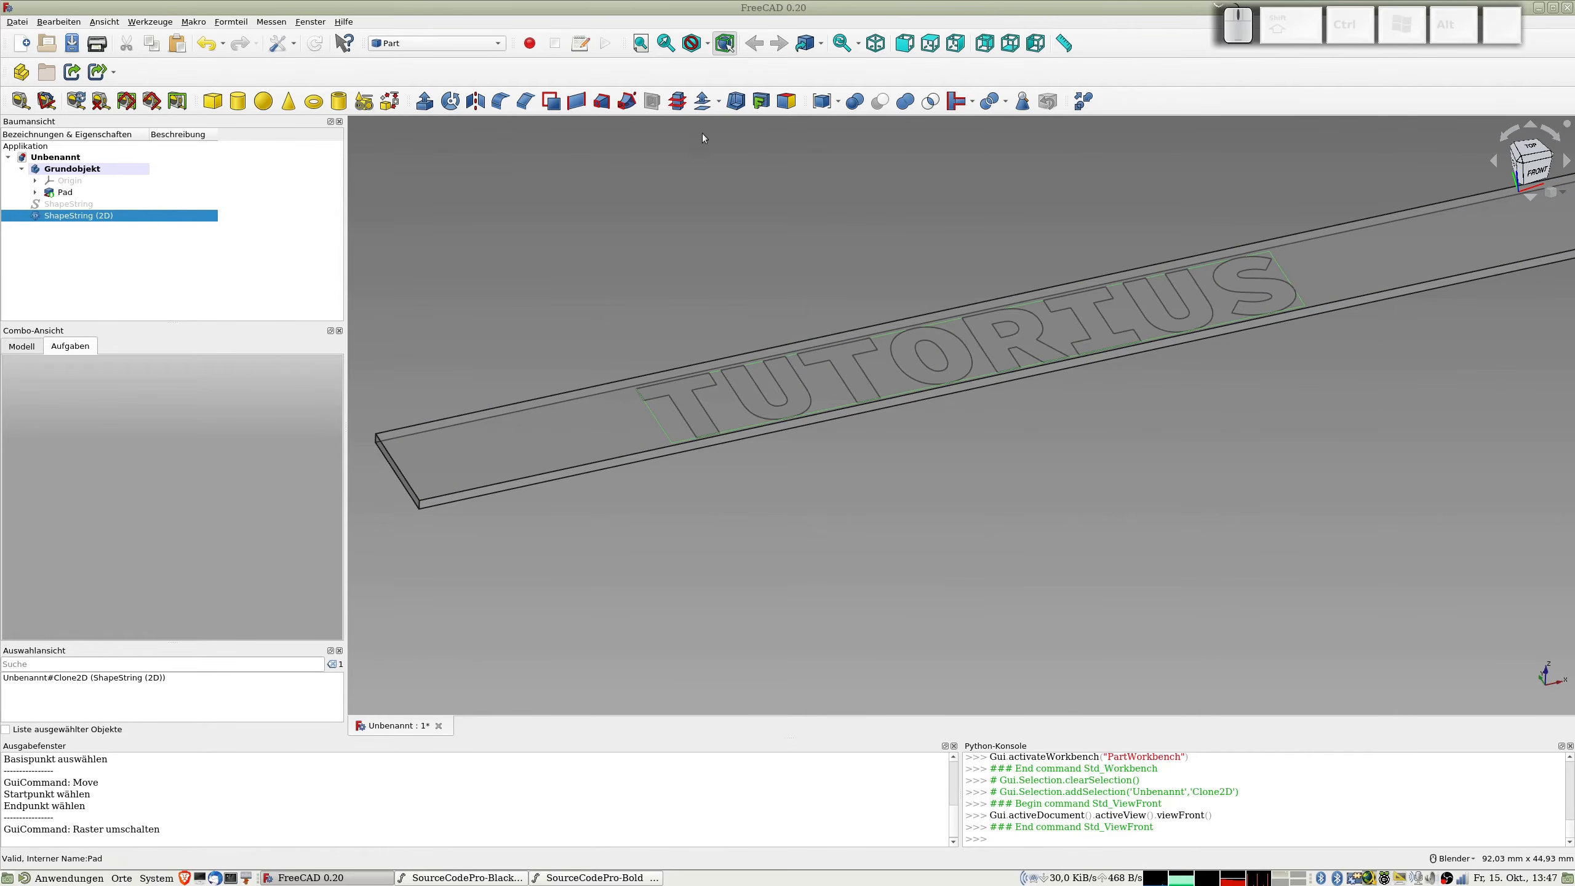
pyautogui.click(426, 103)
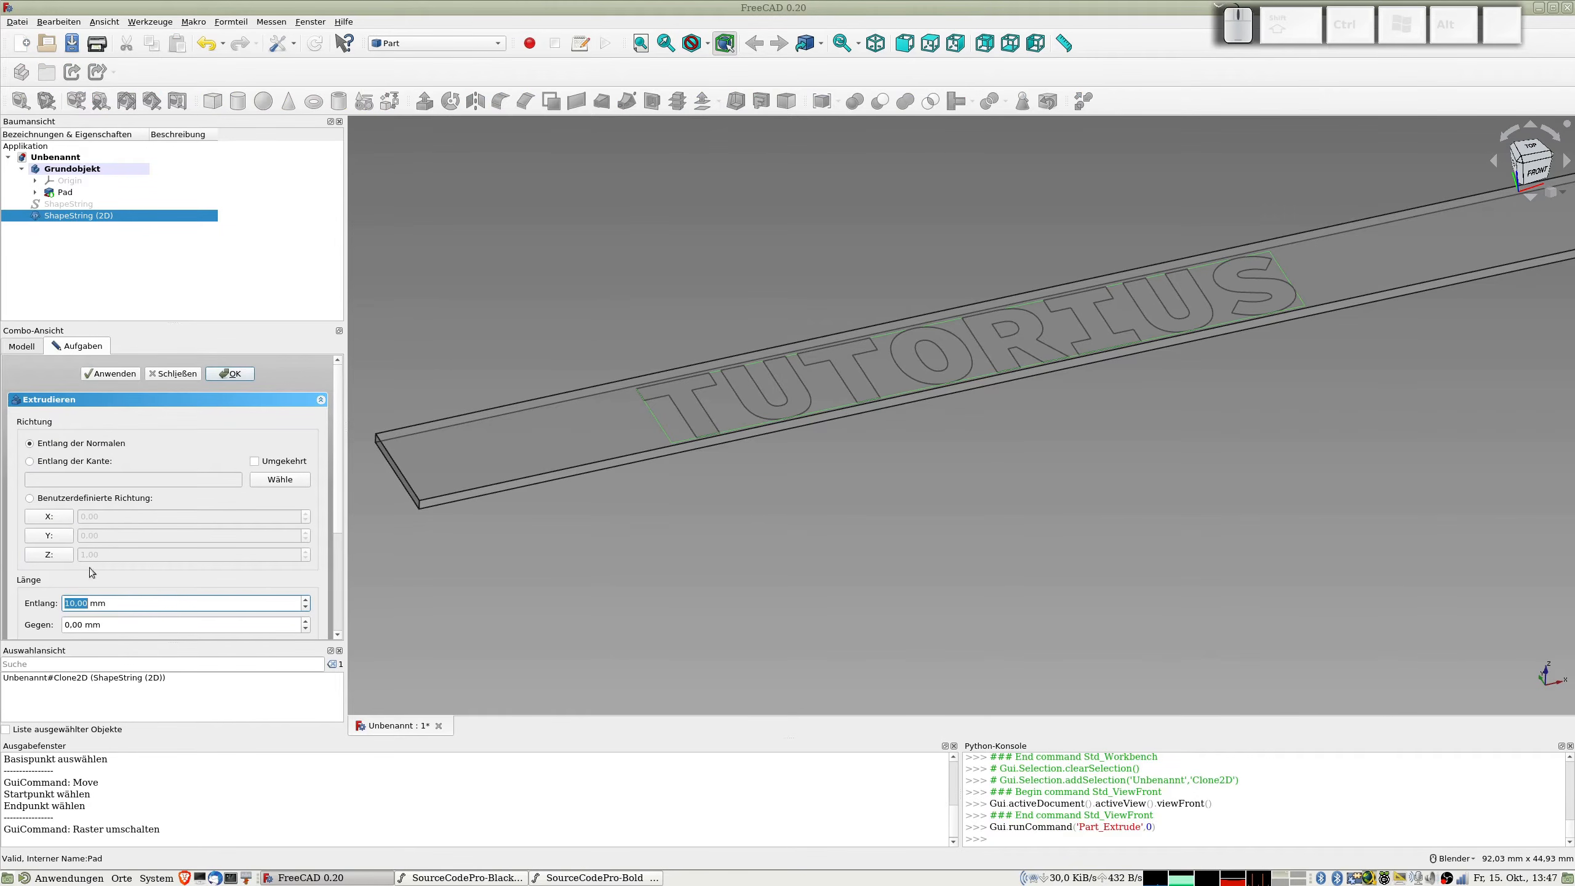
pyautogui.write('2')
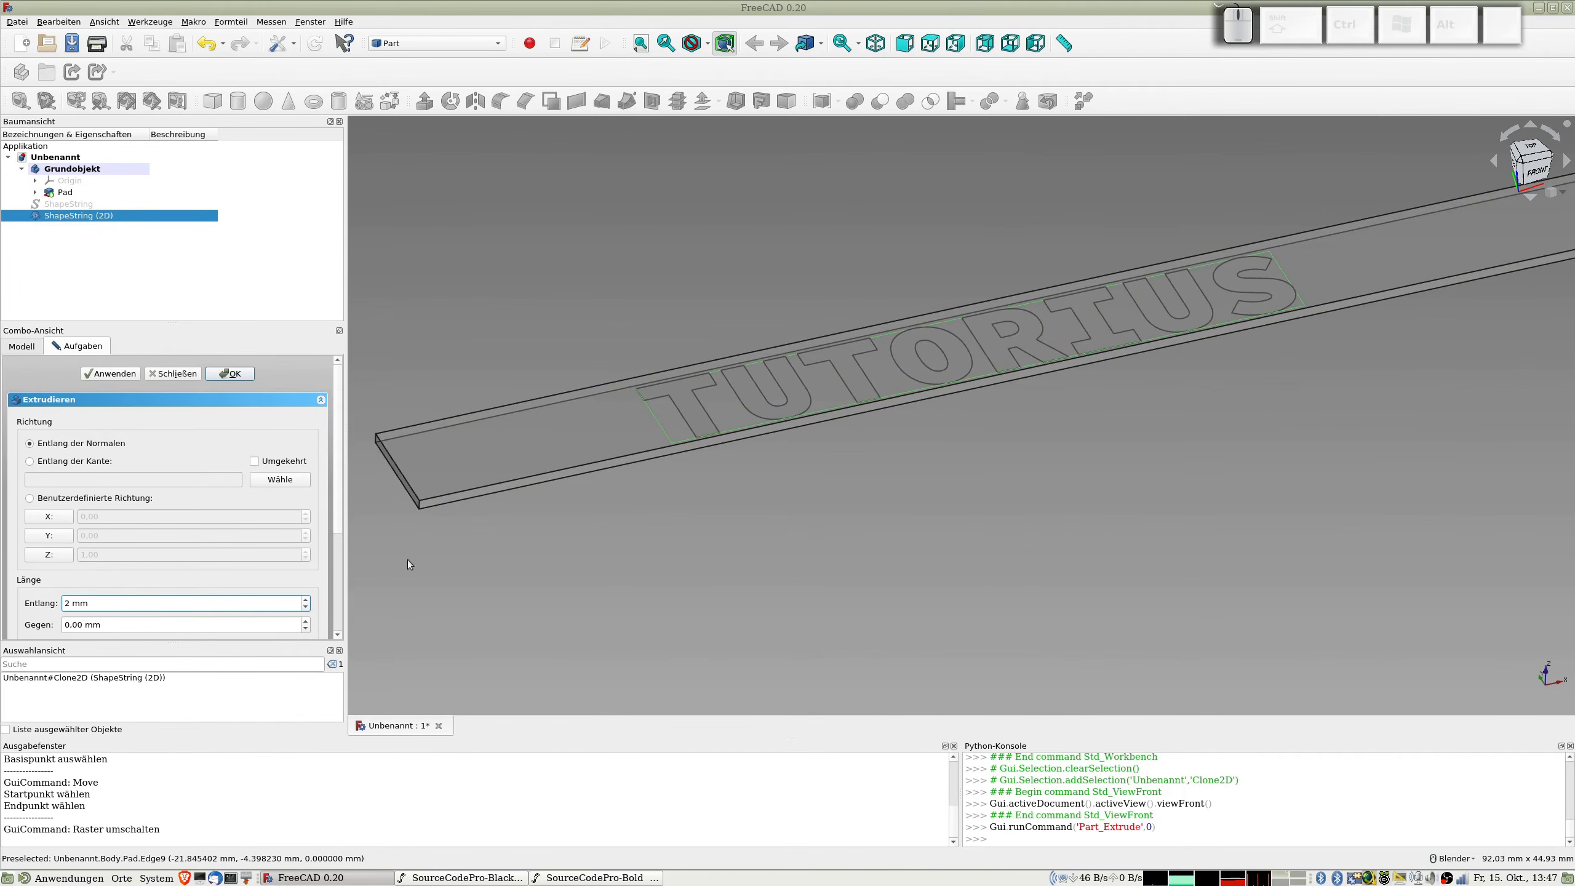
pyautogui.scroll(-2, 250, 575)
pyautogui.click(32, 608)
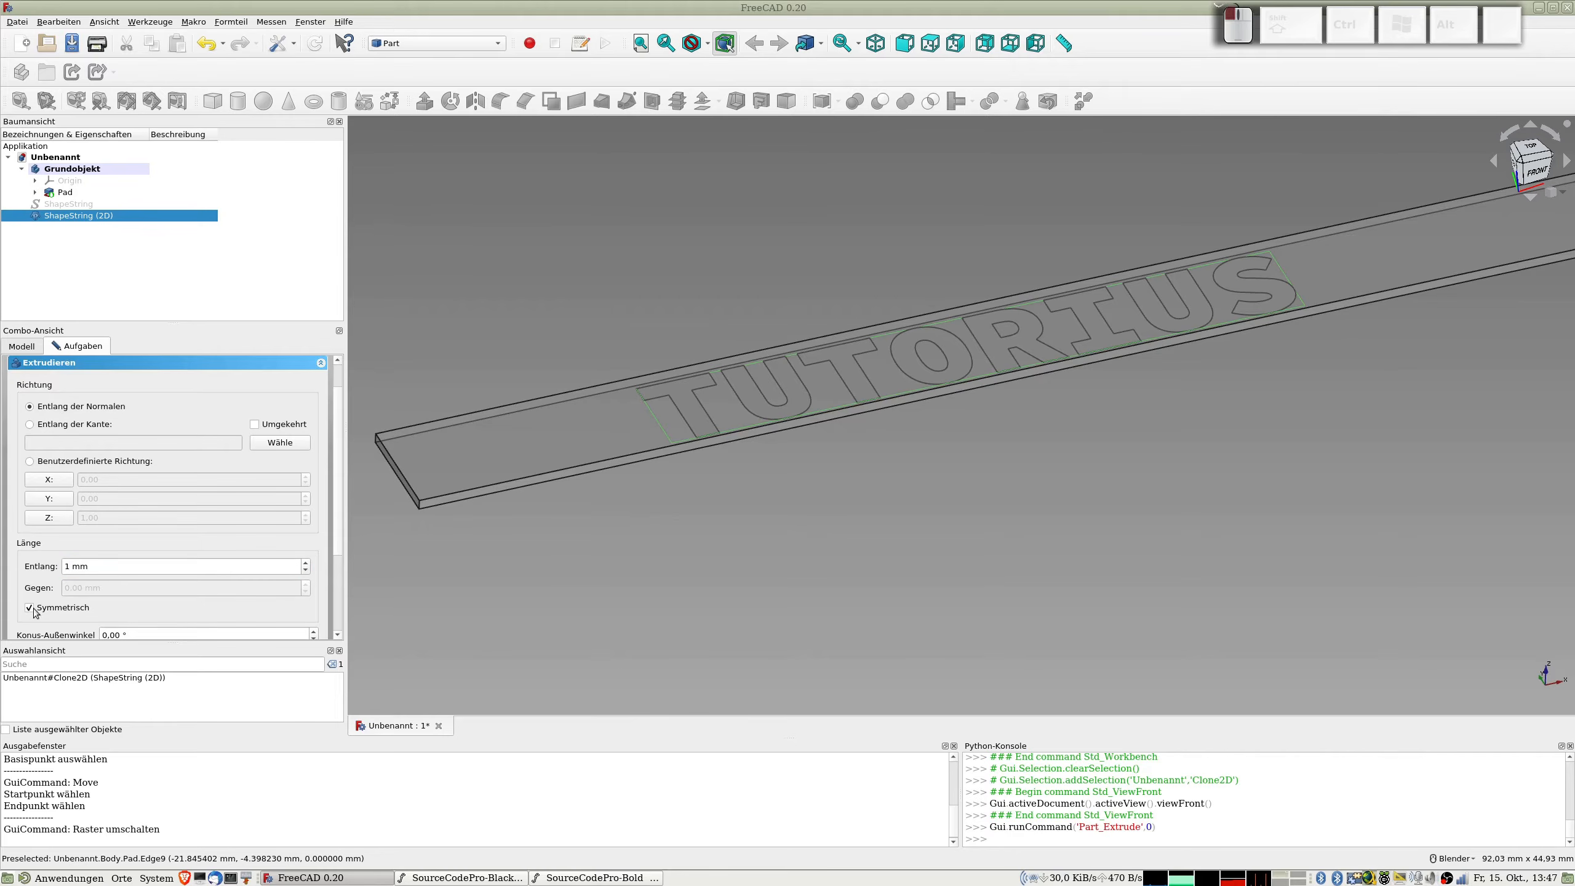
pyautogui.scroll(2, 198, 430)
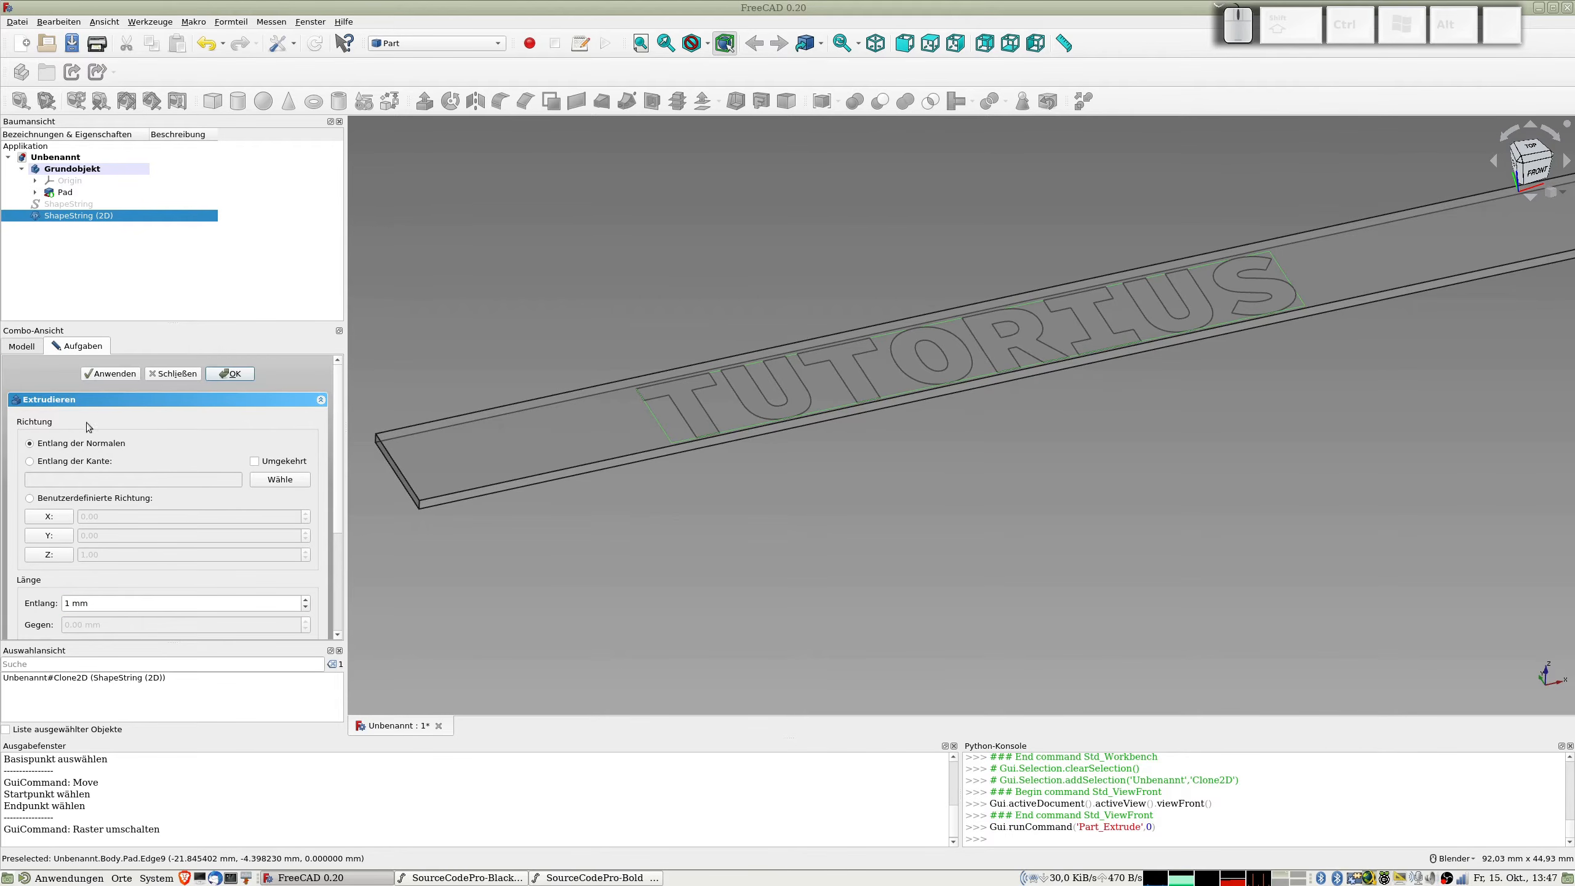
pyautogui.click(230, 374)
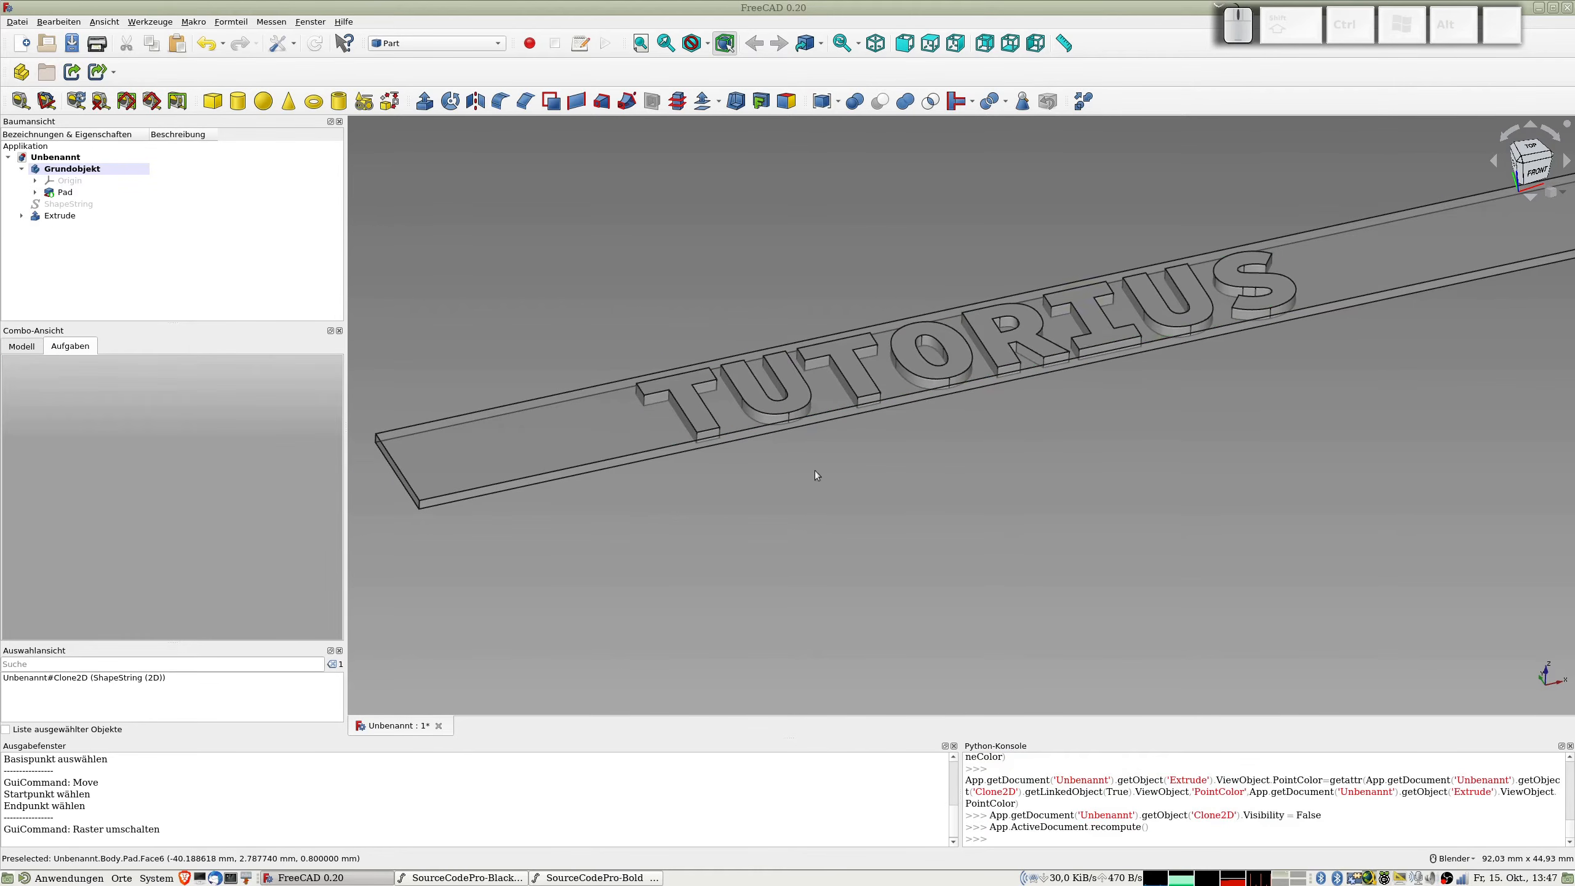
# Step: Examine from the front how far the extruded letters reach above and below the strip's surfaces
pyautogui.moveTo(817, 515); pyautogui.dragTo(739, 478, button='middle')
pyautogui.press('1')
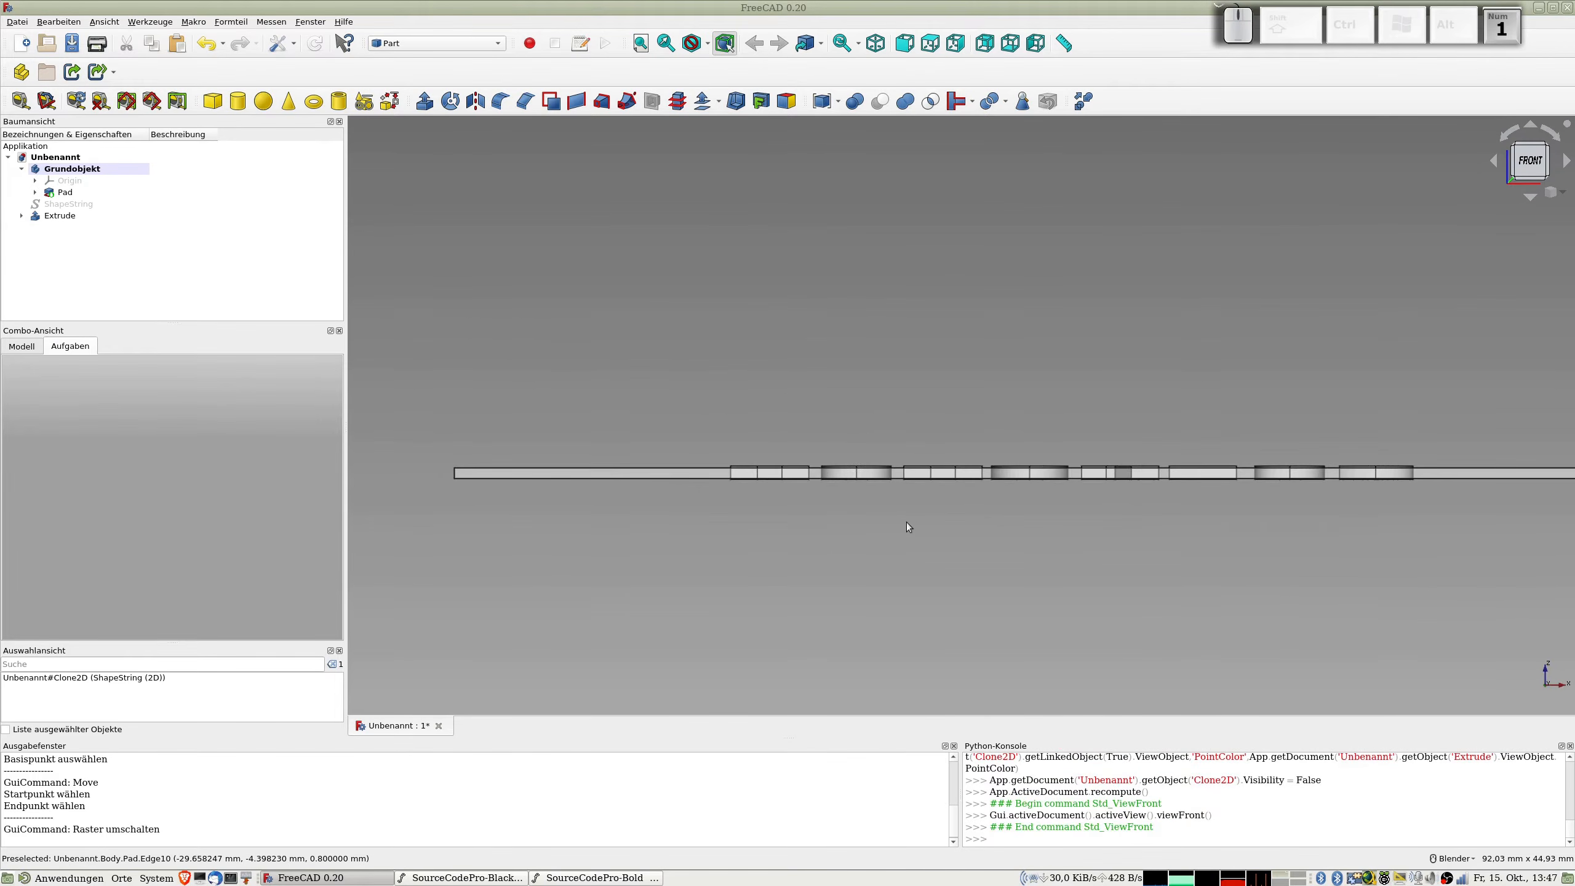
pyautogui.scroll(3, 842, 524)
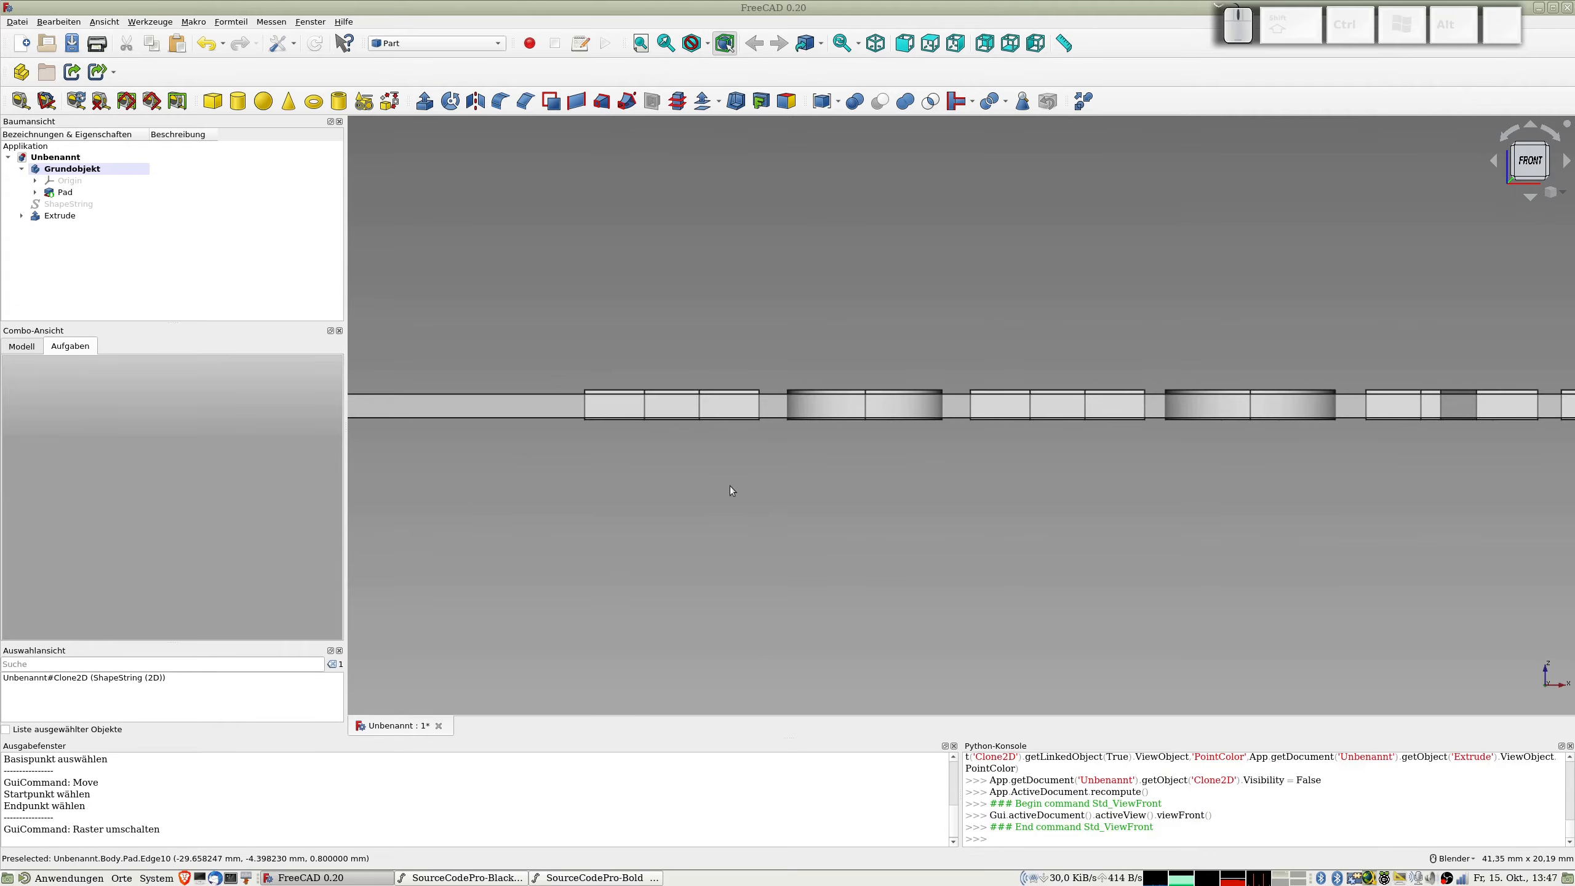
pyautogui.scroll(-5, 730, 487)
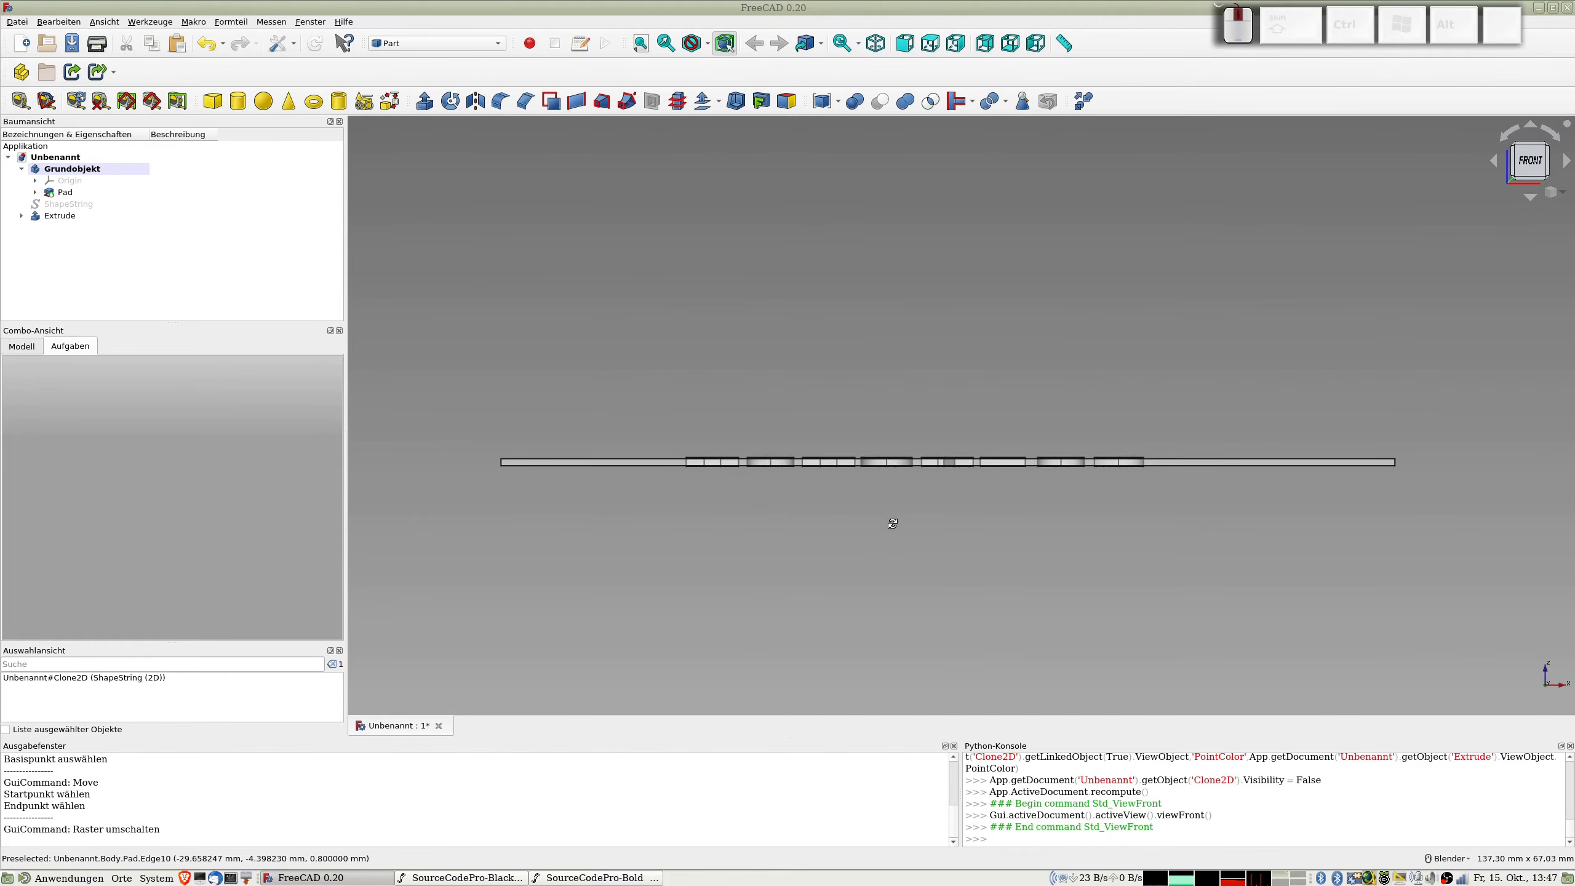
# Step: Create a refined shape copy of the strip body Grundobjekt
pyautogui.moveTo(892, 523); pyautogui.dragTo(910, 563, button='middle')
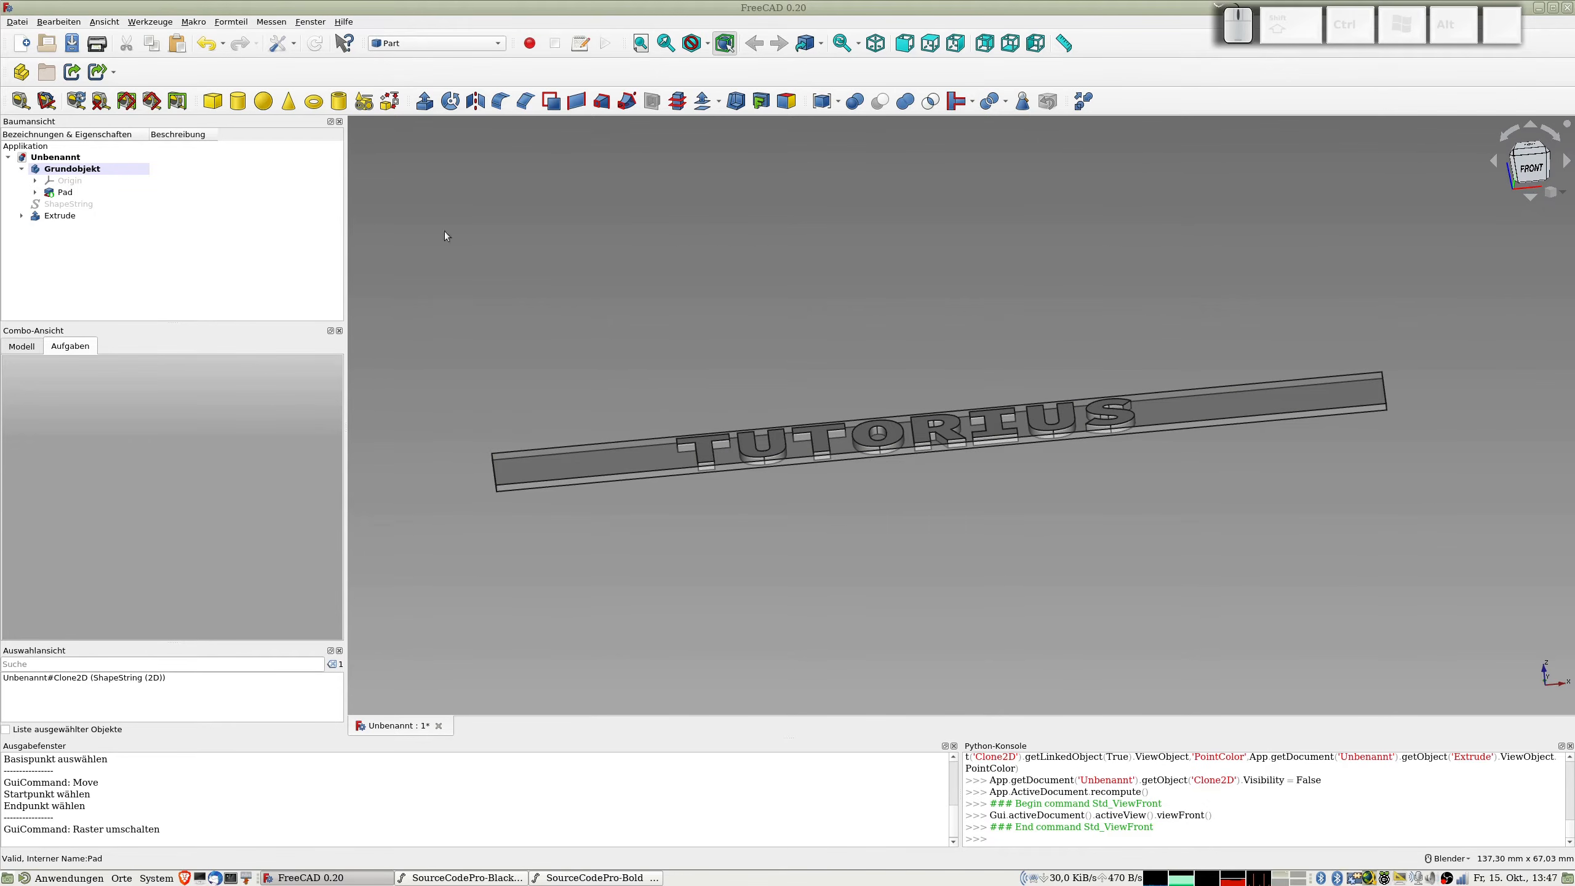
pyautogui.press('2')
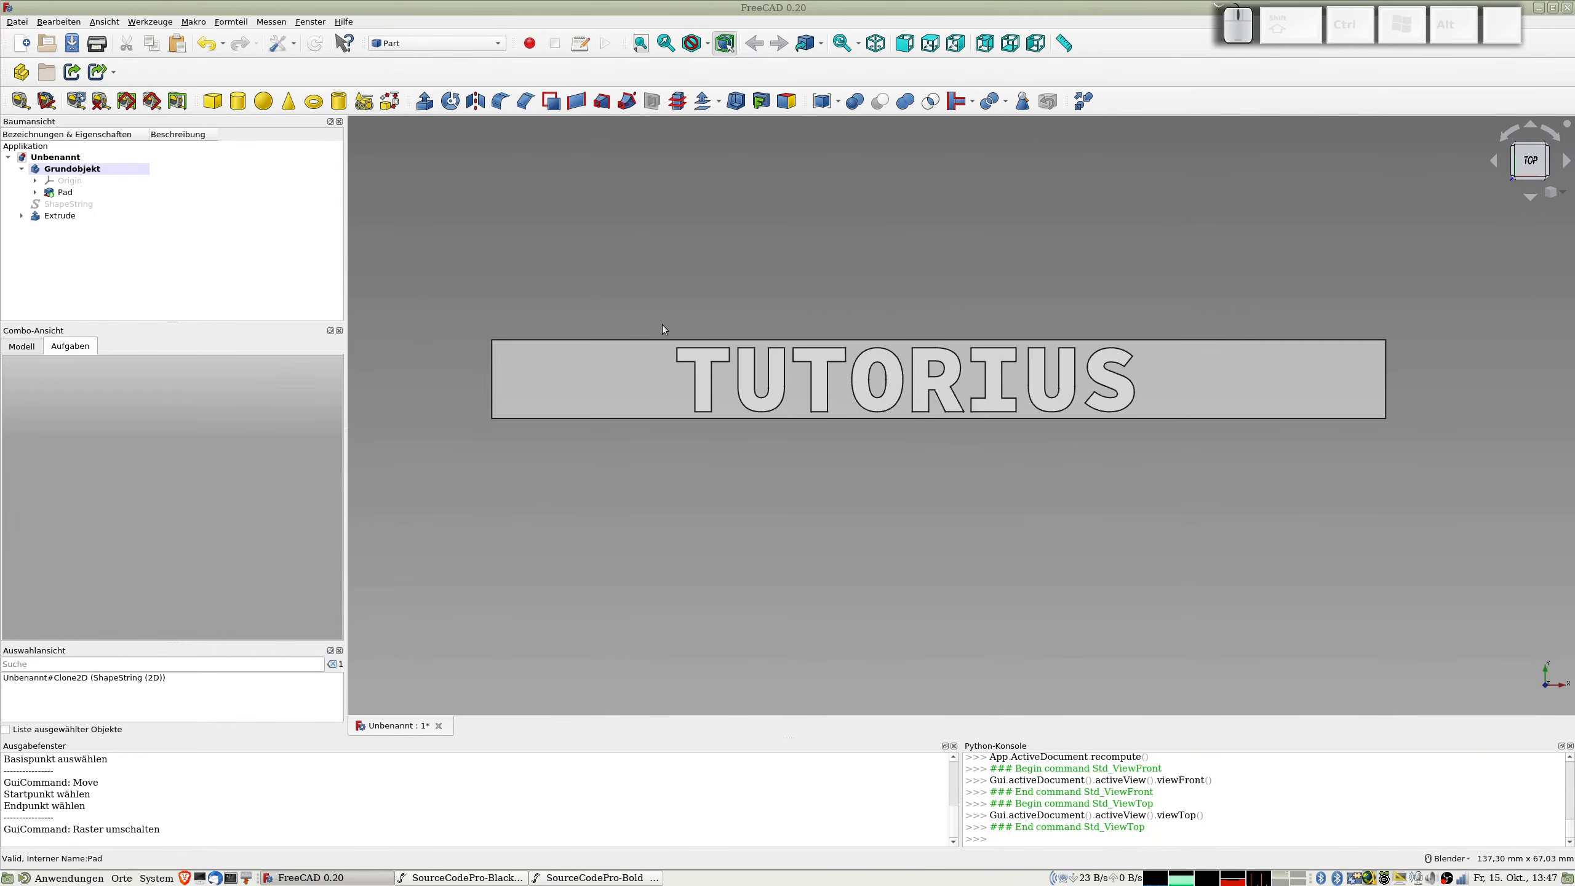
pyautogui.moveTo(1095, 598); pyautogui.dragTo(889, 552, button='middle')
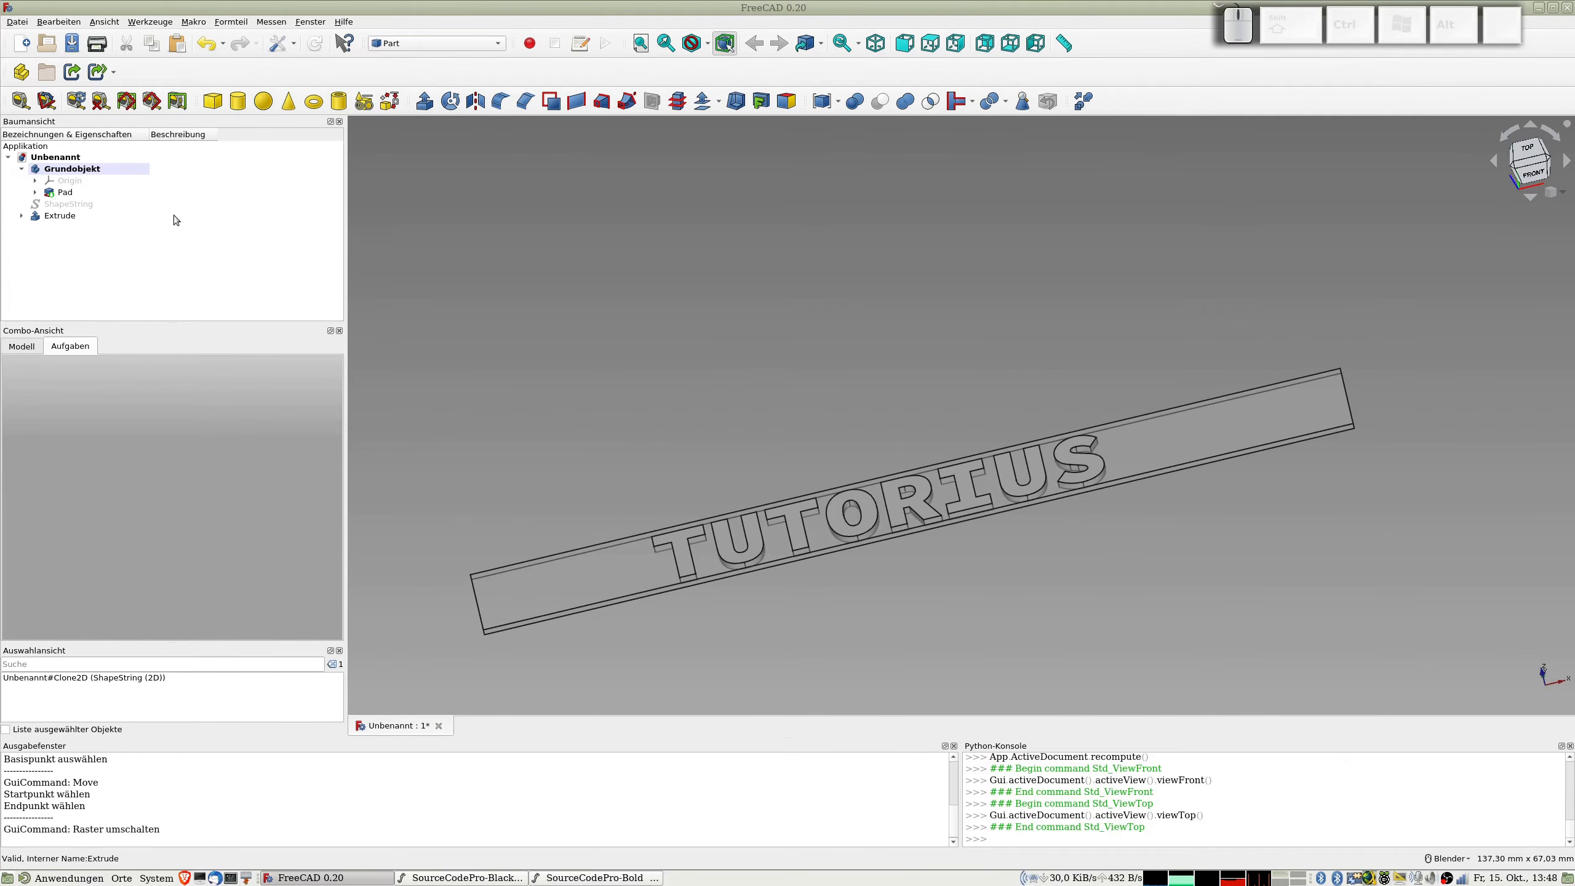
pyautogui.click(68, 169)
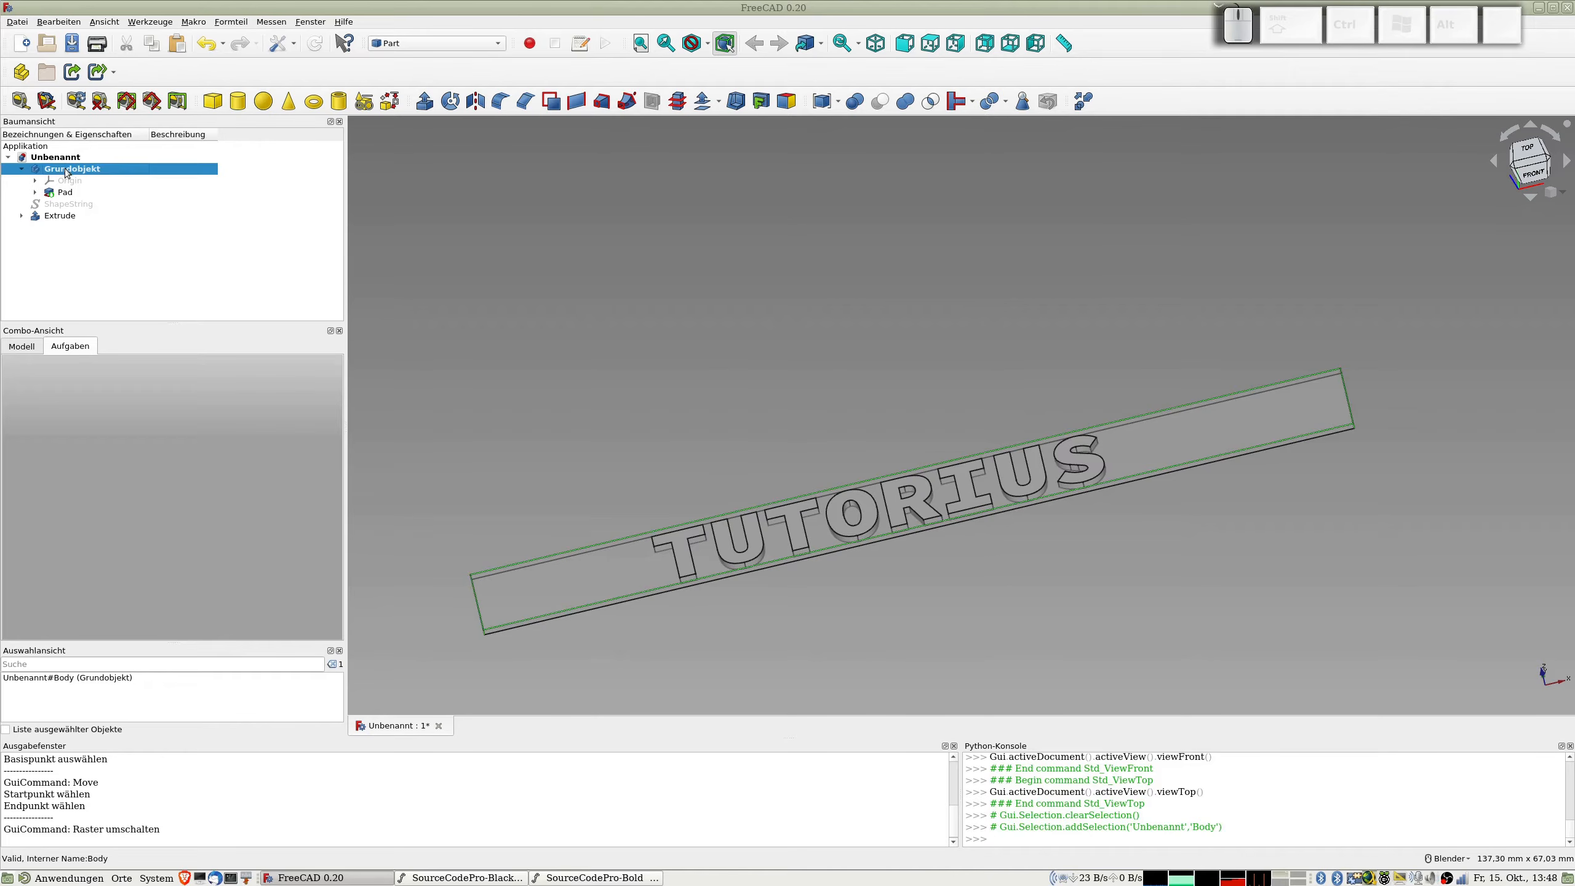
pyautogui.click(233, 23)
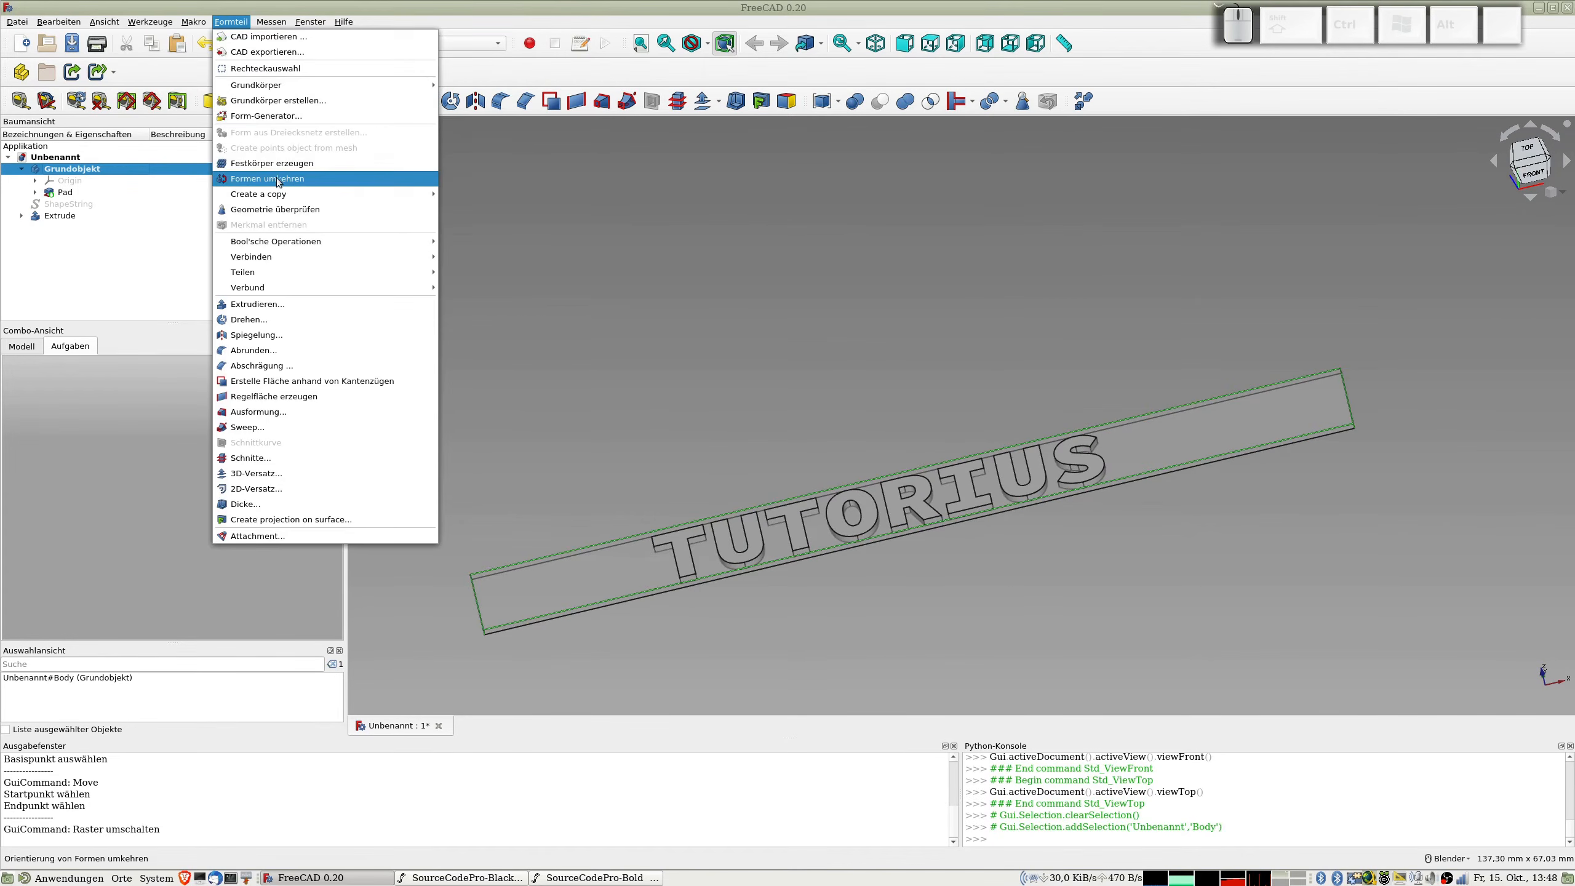
pyautogui.moveTo(372, 195)
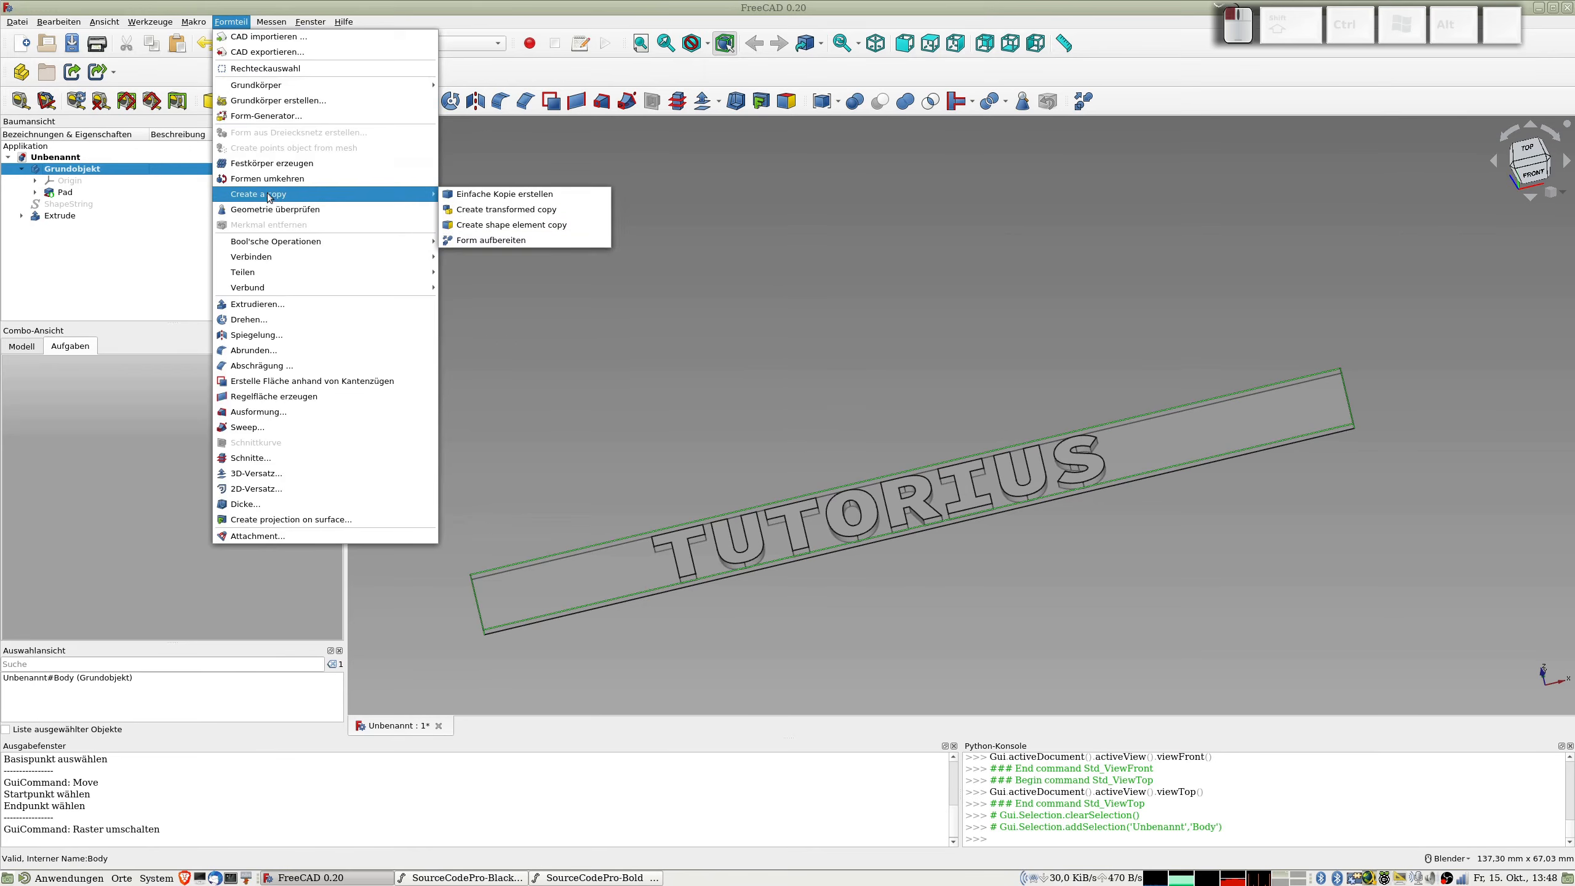
pyautogui.click(522, 241)
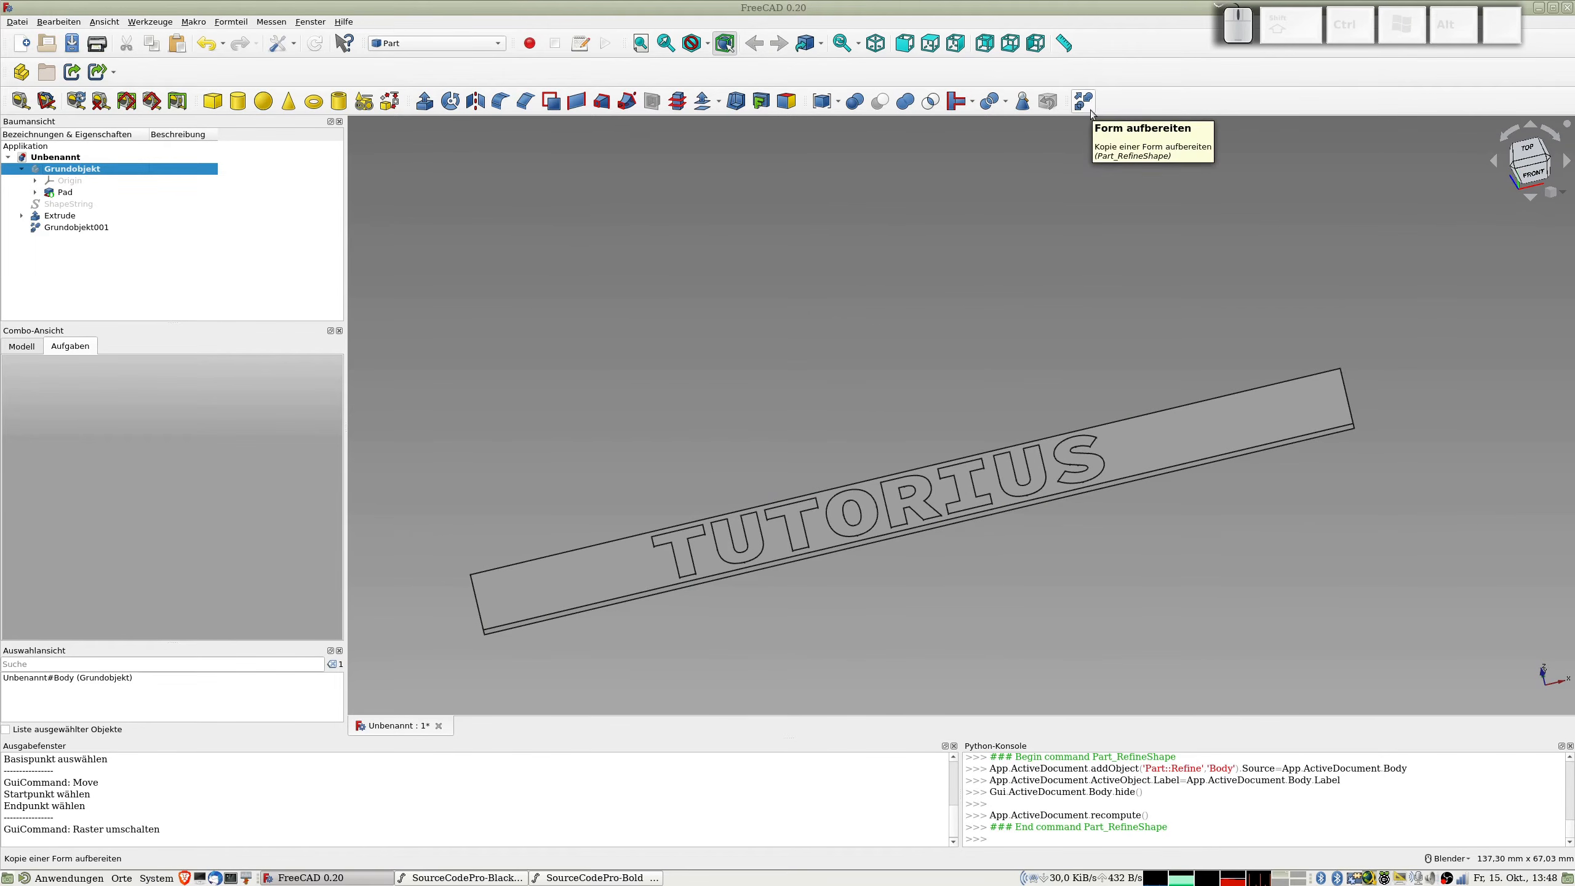
# Step: Create a refined shape copy of the extruded TUTORIUS text
pyautogui.scroll(4, 739, 541)
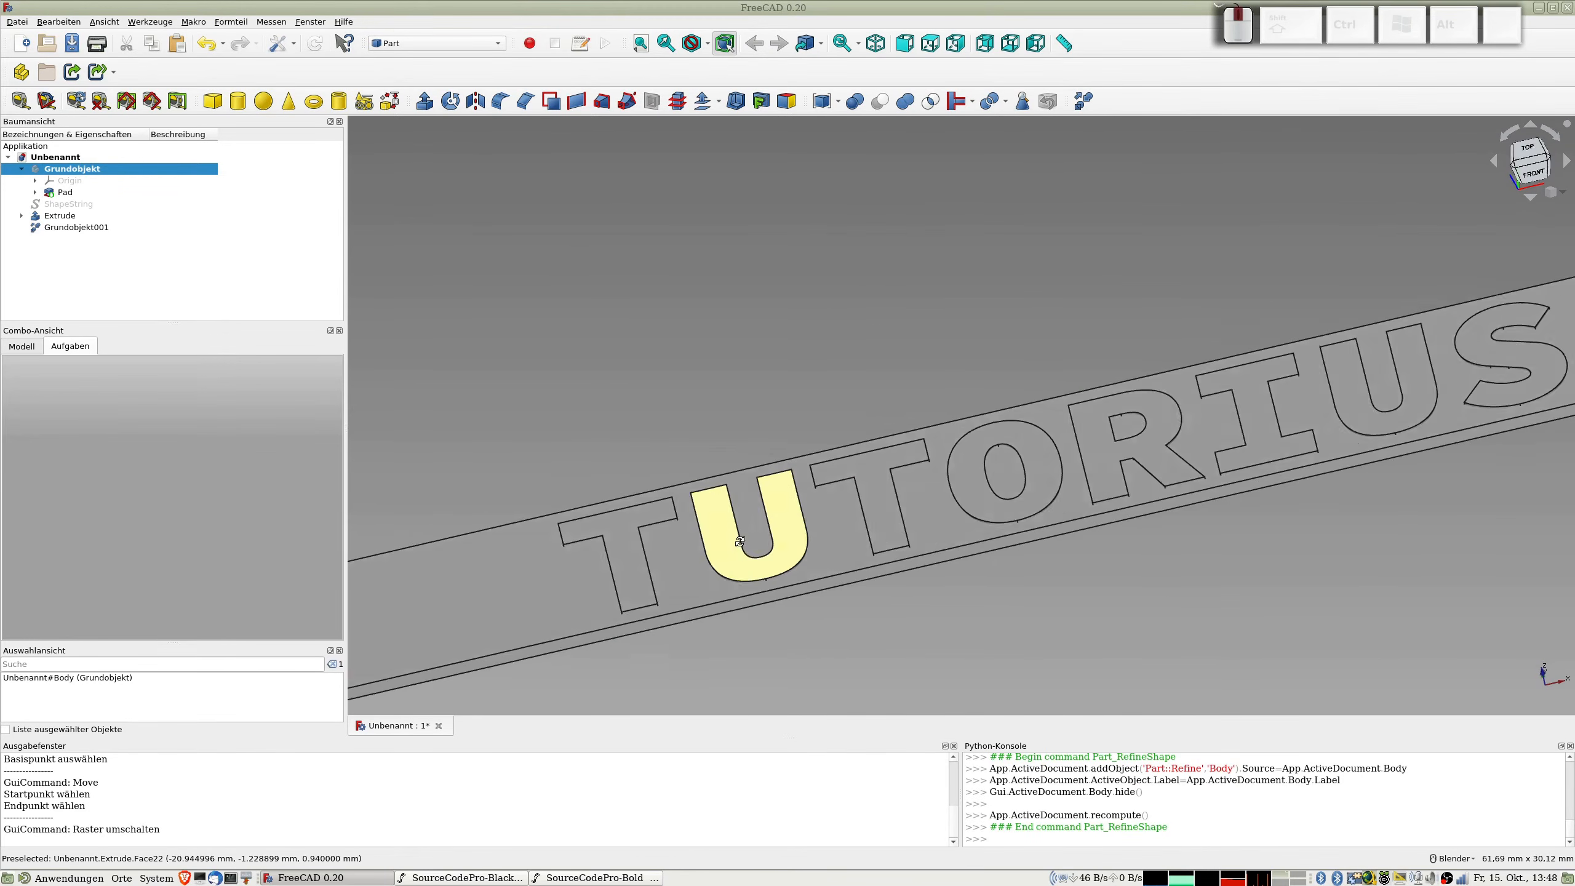
pyautogui.moveTo(740, 540); pyautogui.dragTo(728, 486, button='middle')
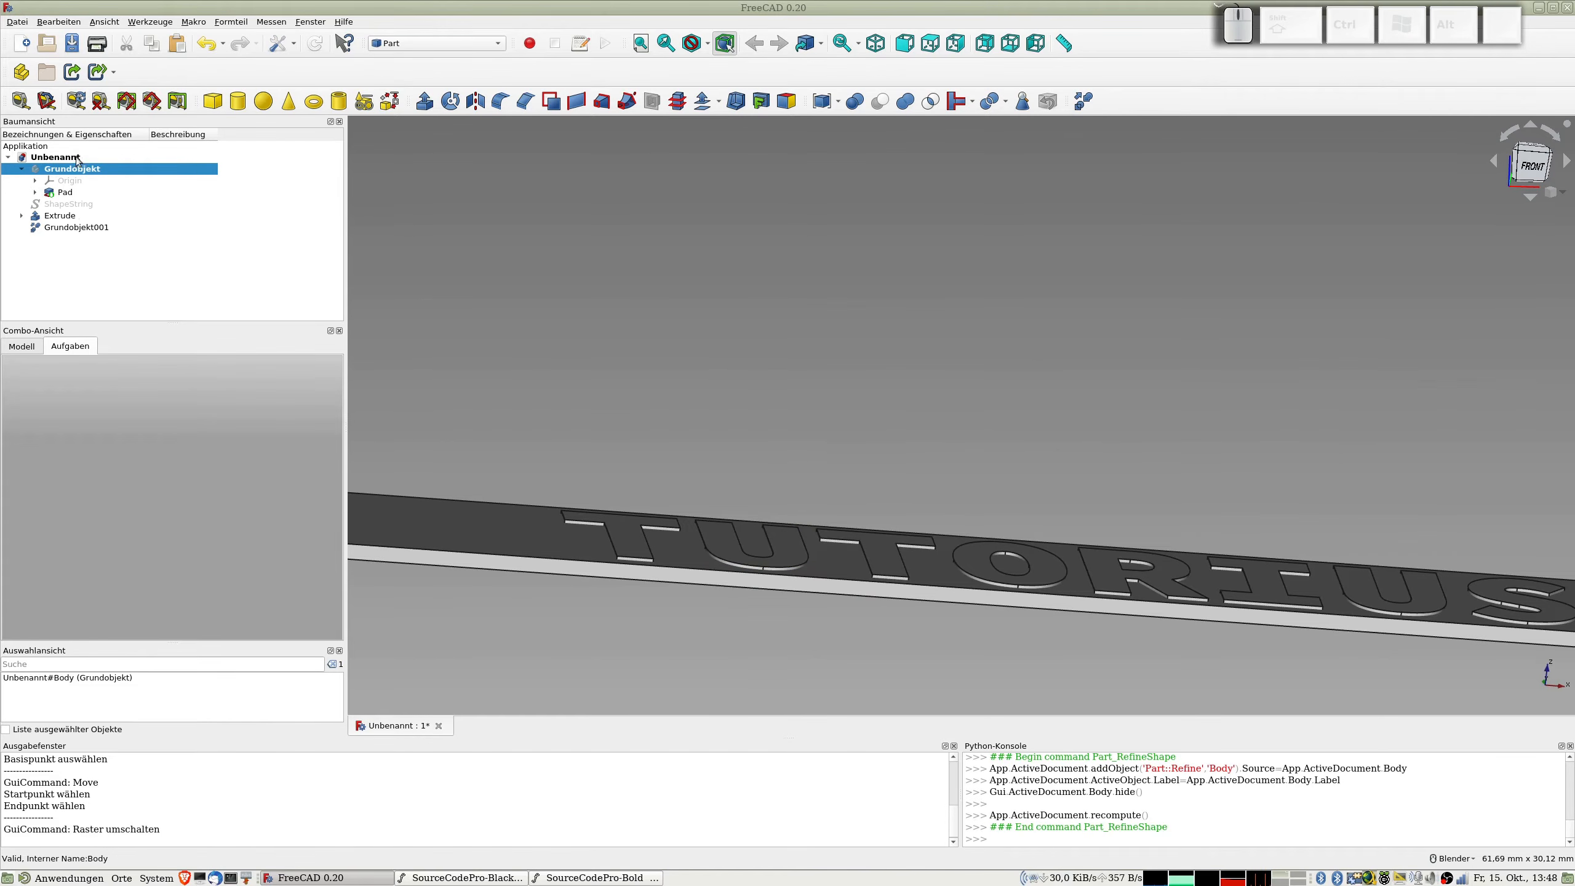
pyautogui.click(60, 230)
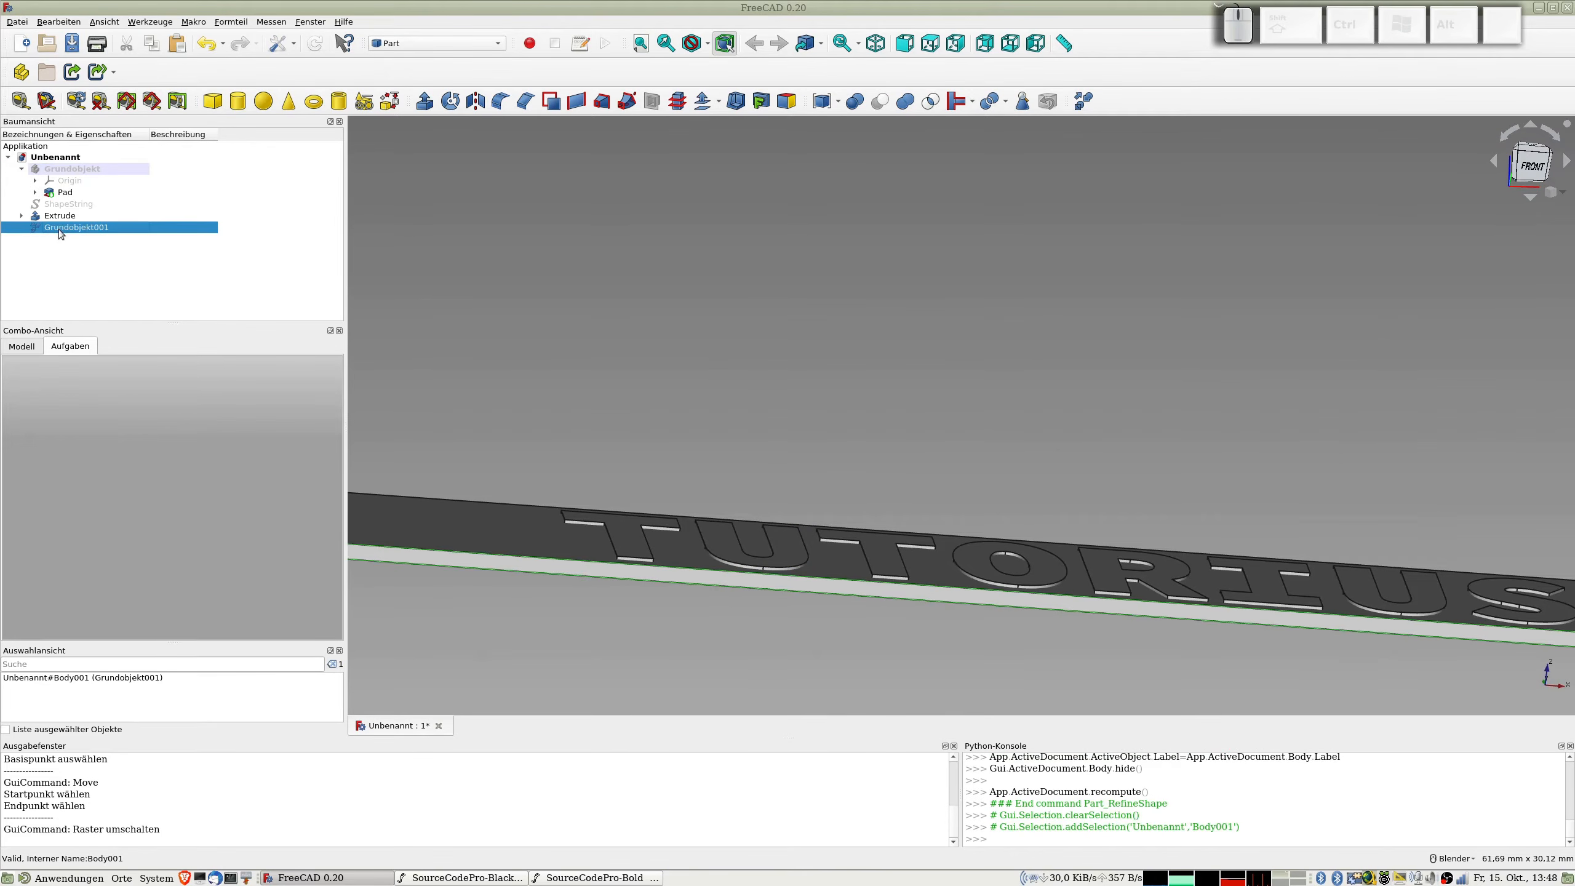
pyautogui.click(55, 218)
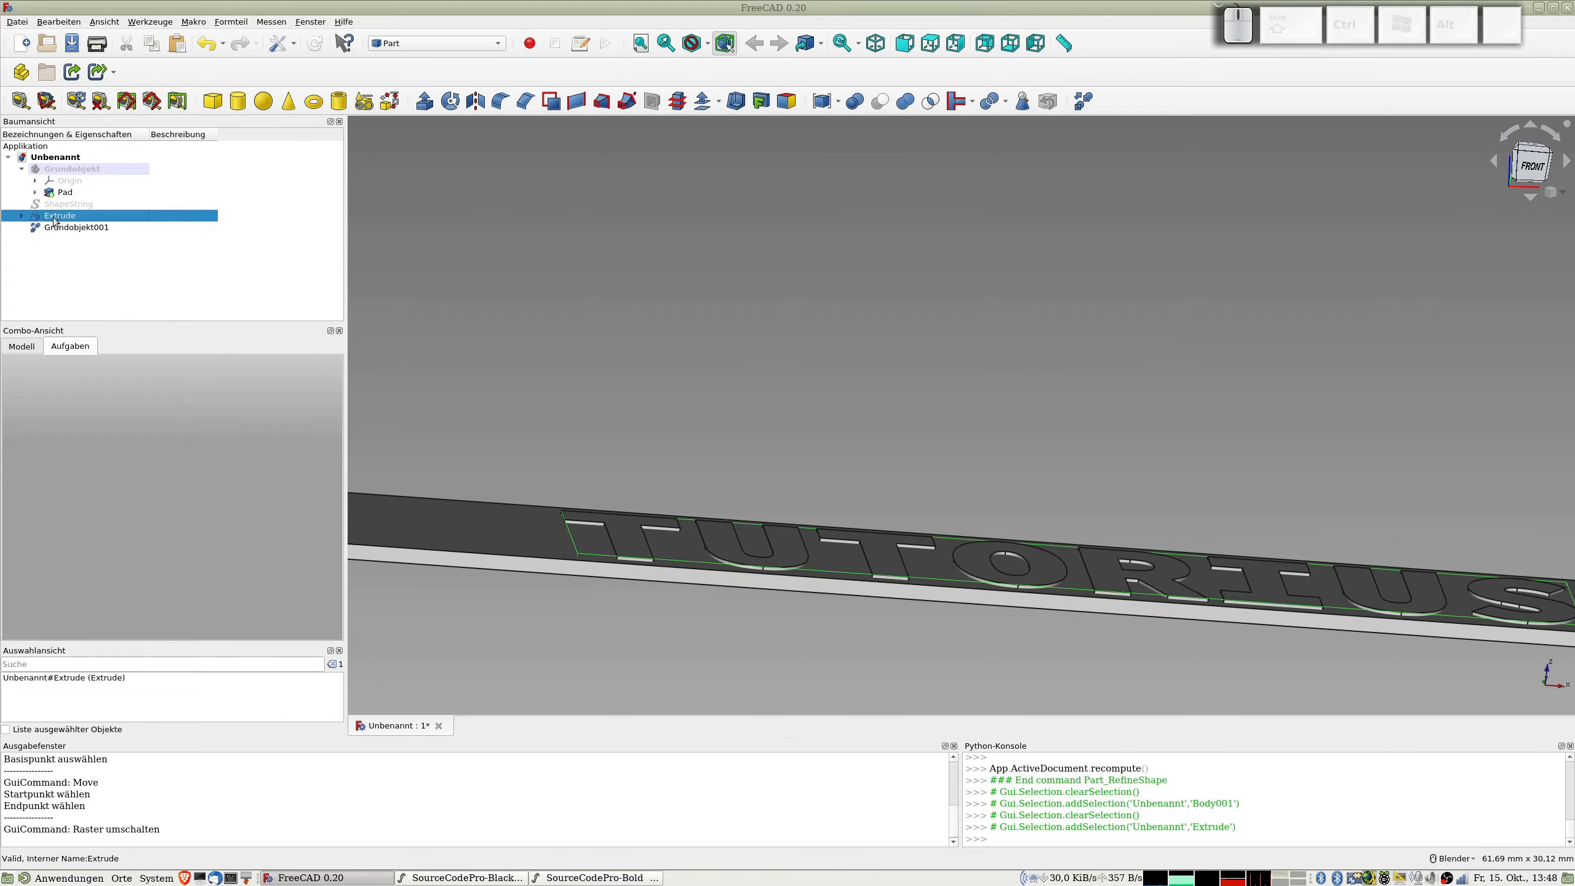
pyautogui.click(1082, 102)
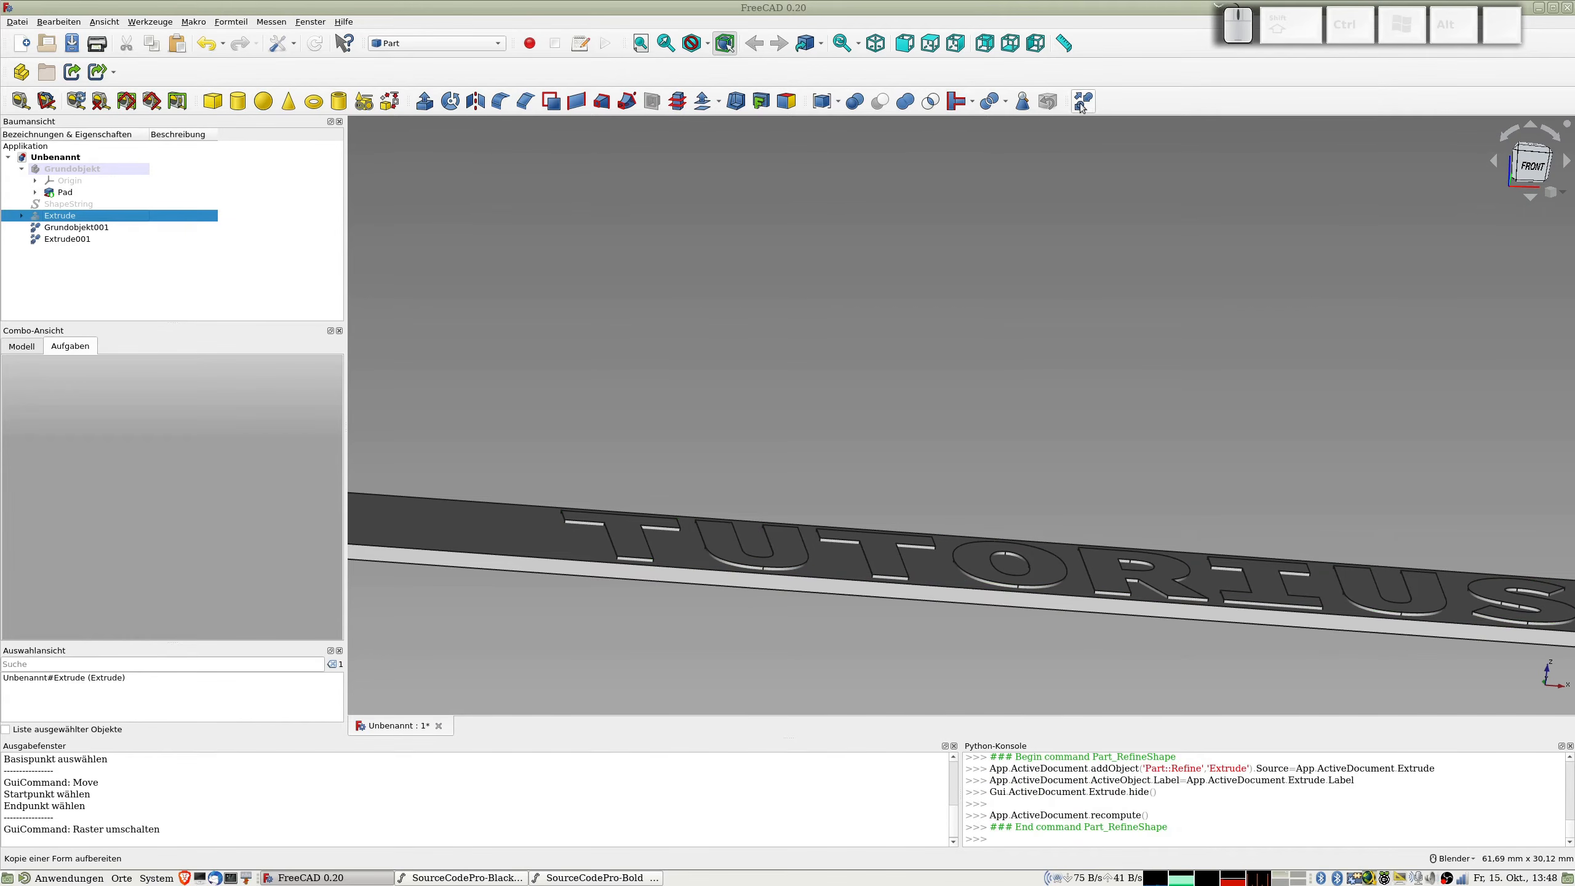
# Step: Subtract the refined text extrusion from the refined strip with a Boolean Cut
pyautogui.click(78, 228)
pyautogui.click(65, 239)
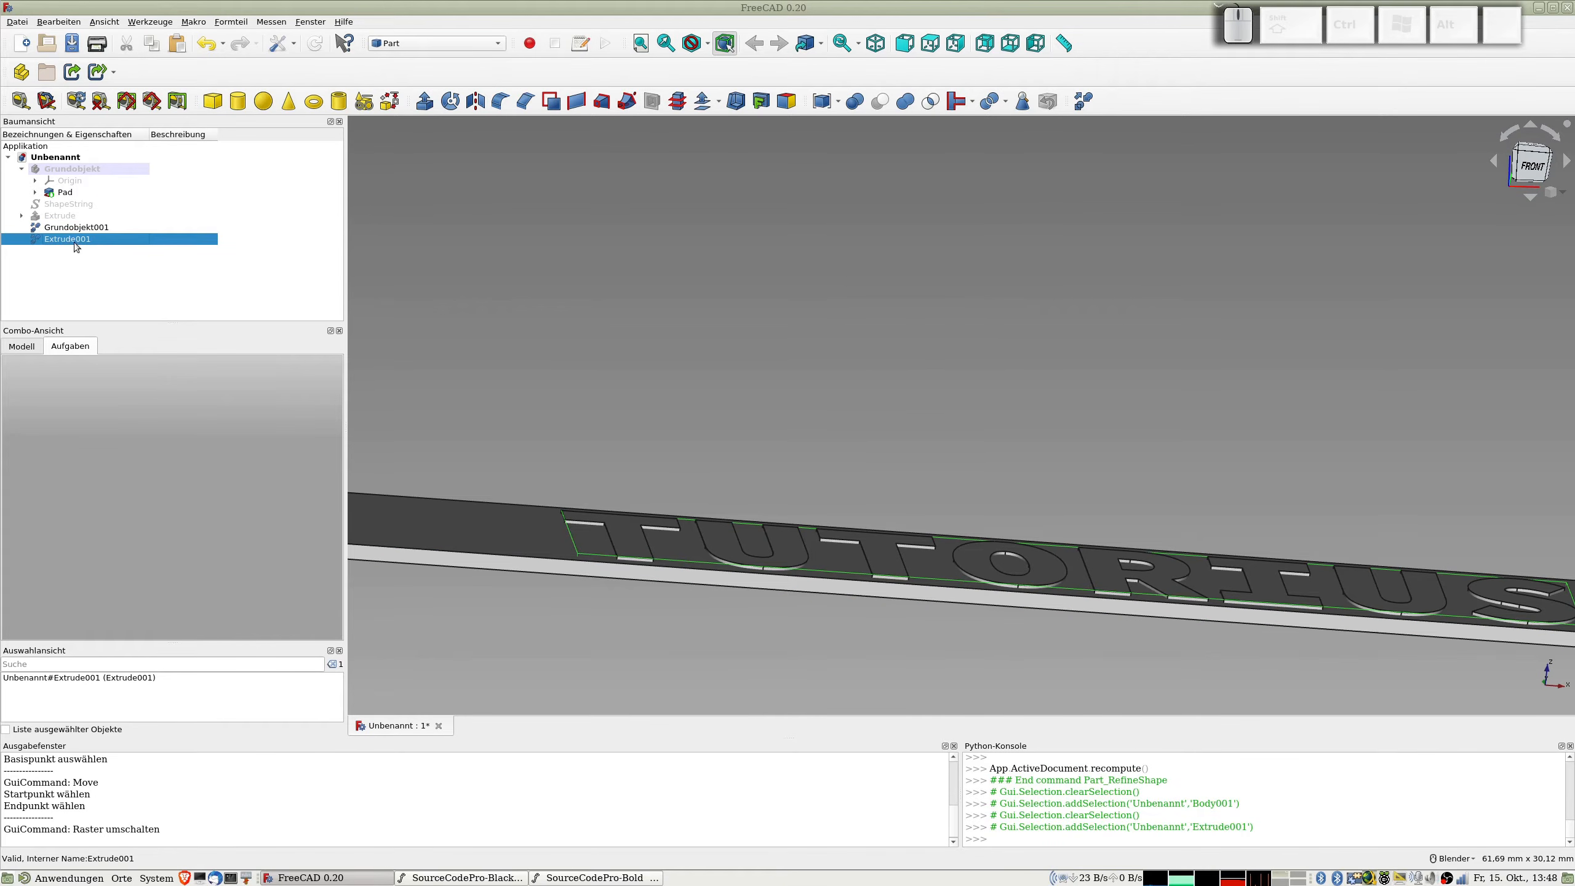
pyautogui.click(62, 229)
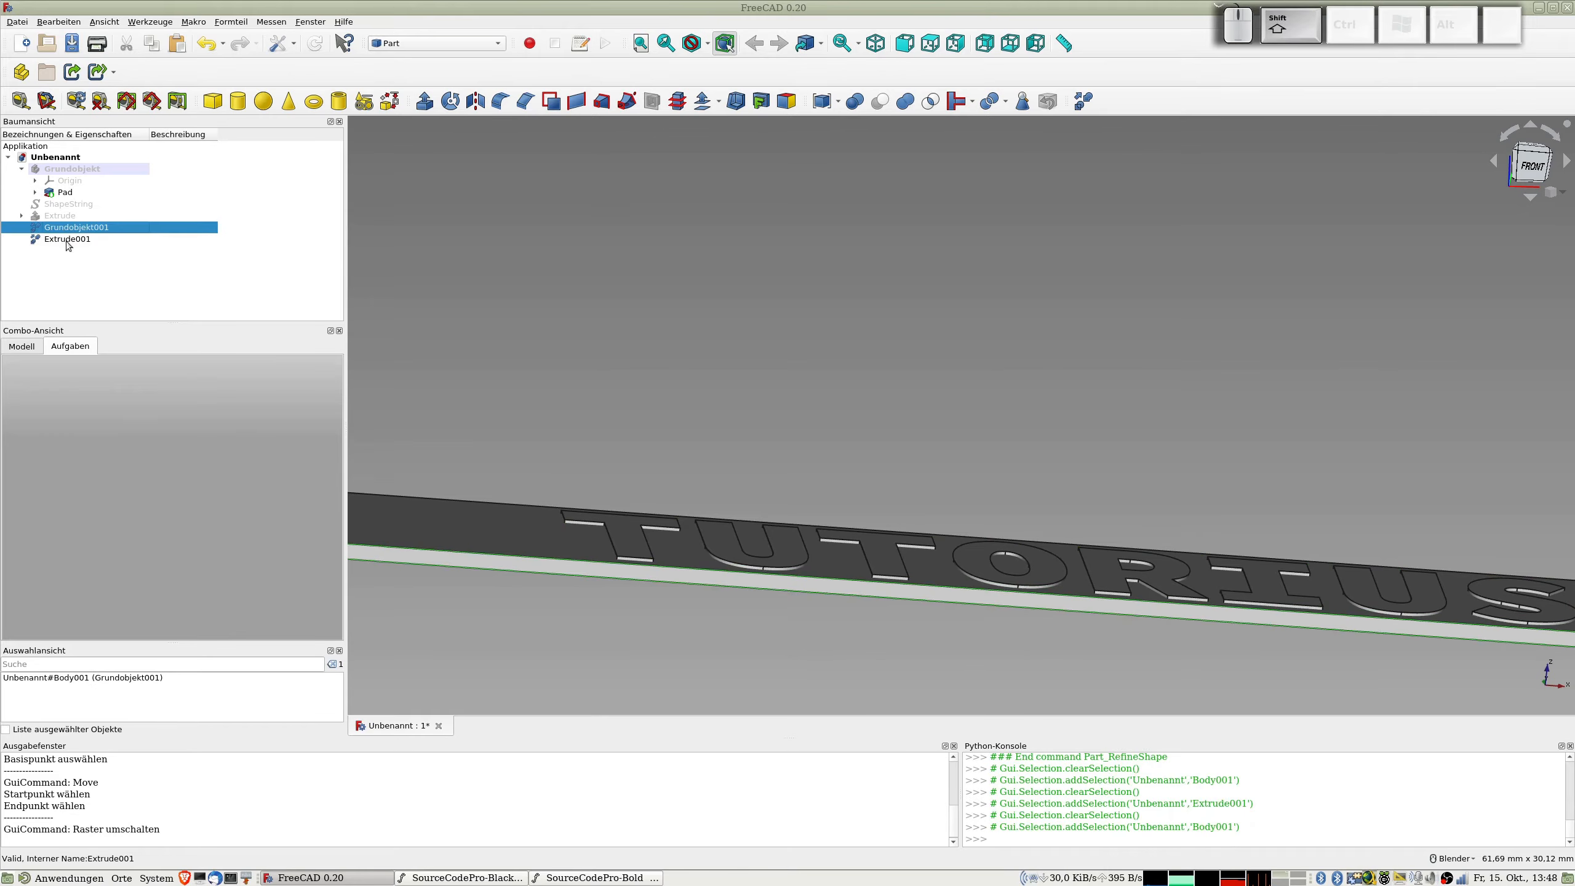
pyautogui.keyDown('shift'); pyautogui.click(61, 239); pyautogui.keyUp('shift')
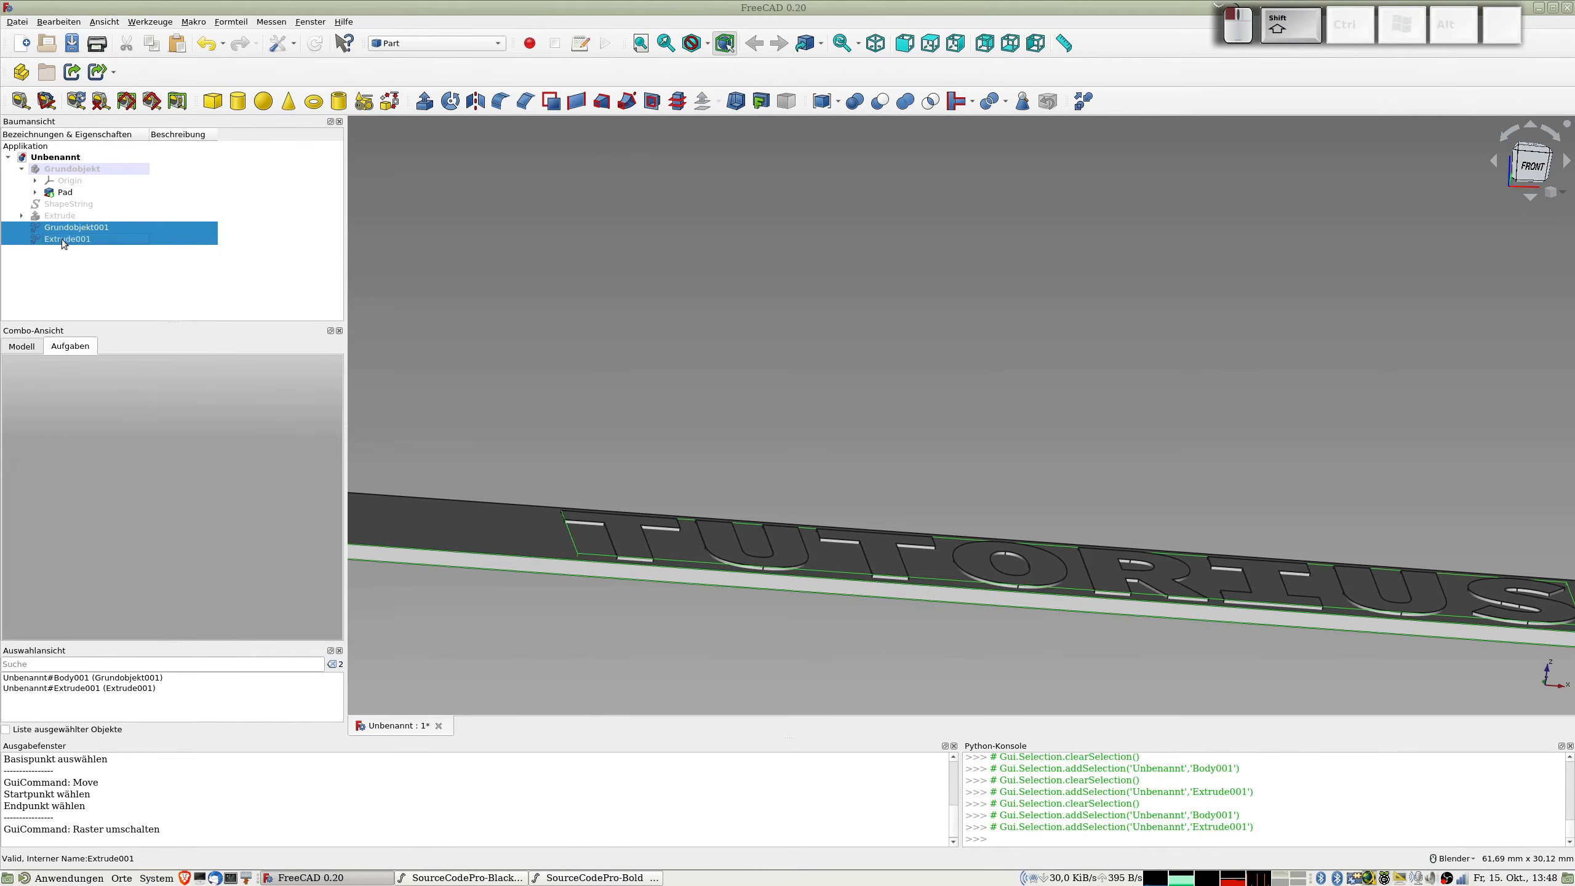
pyautogui.click(883, 104)
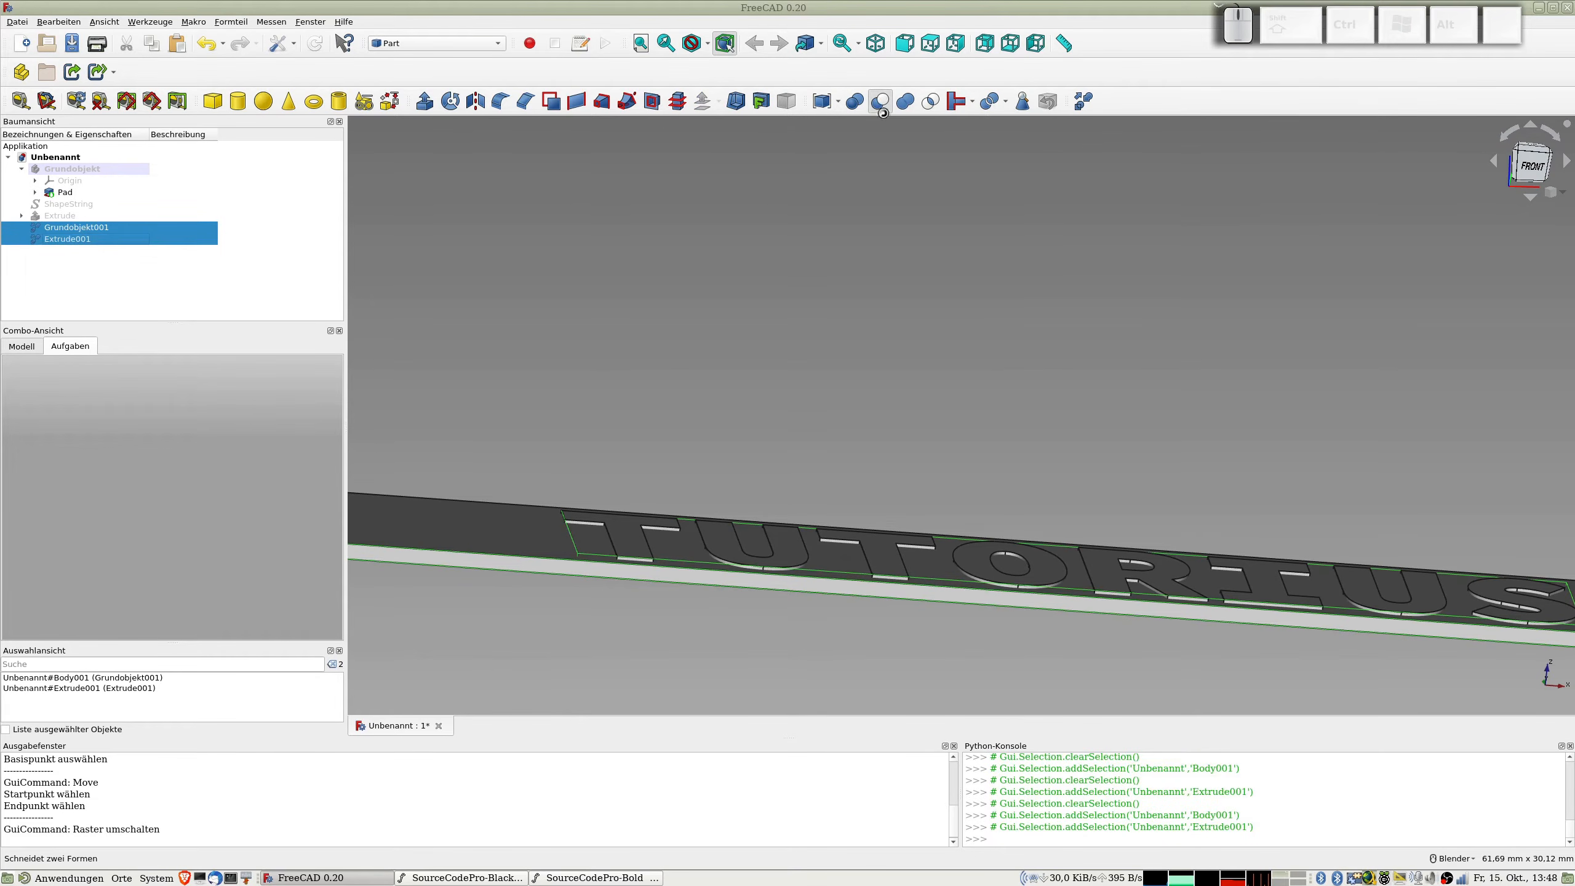
# Step: Examine the letter openings cut through the strip at an angle and close up
pyautogui.scroll(-4, 836, 431)
pyautogui.moveTo(920, 384); pyautogui.dragTo(1041, 475, button='middle')
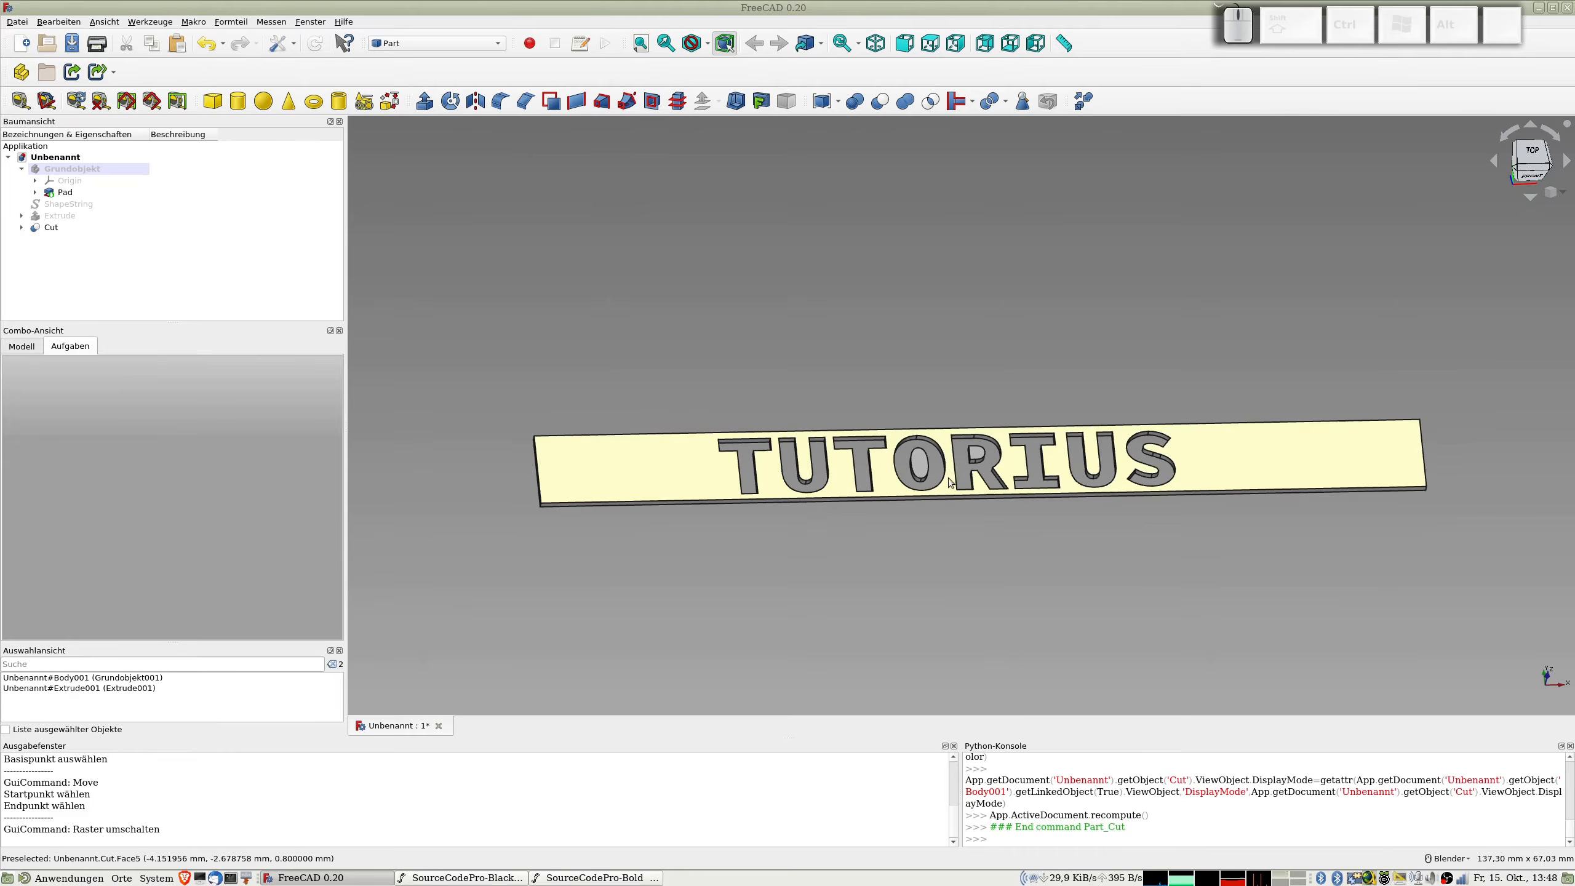
pyautogui.scroll(5, 979, 471)
pyautogui.moveTo(979, 471); pyautogui.dragTo(840, 451, button='middle')
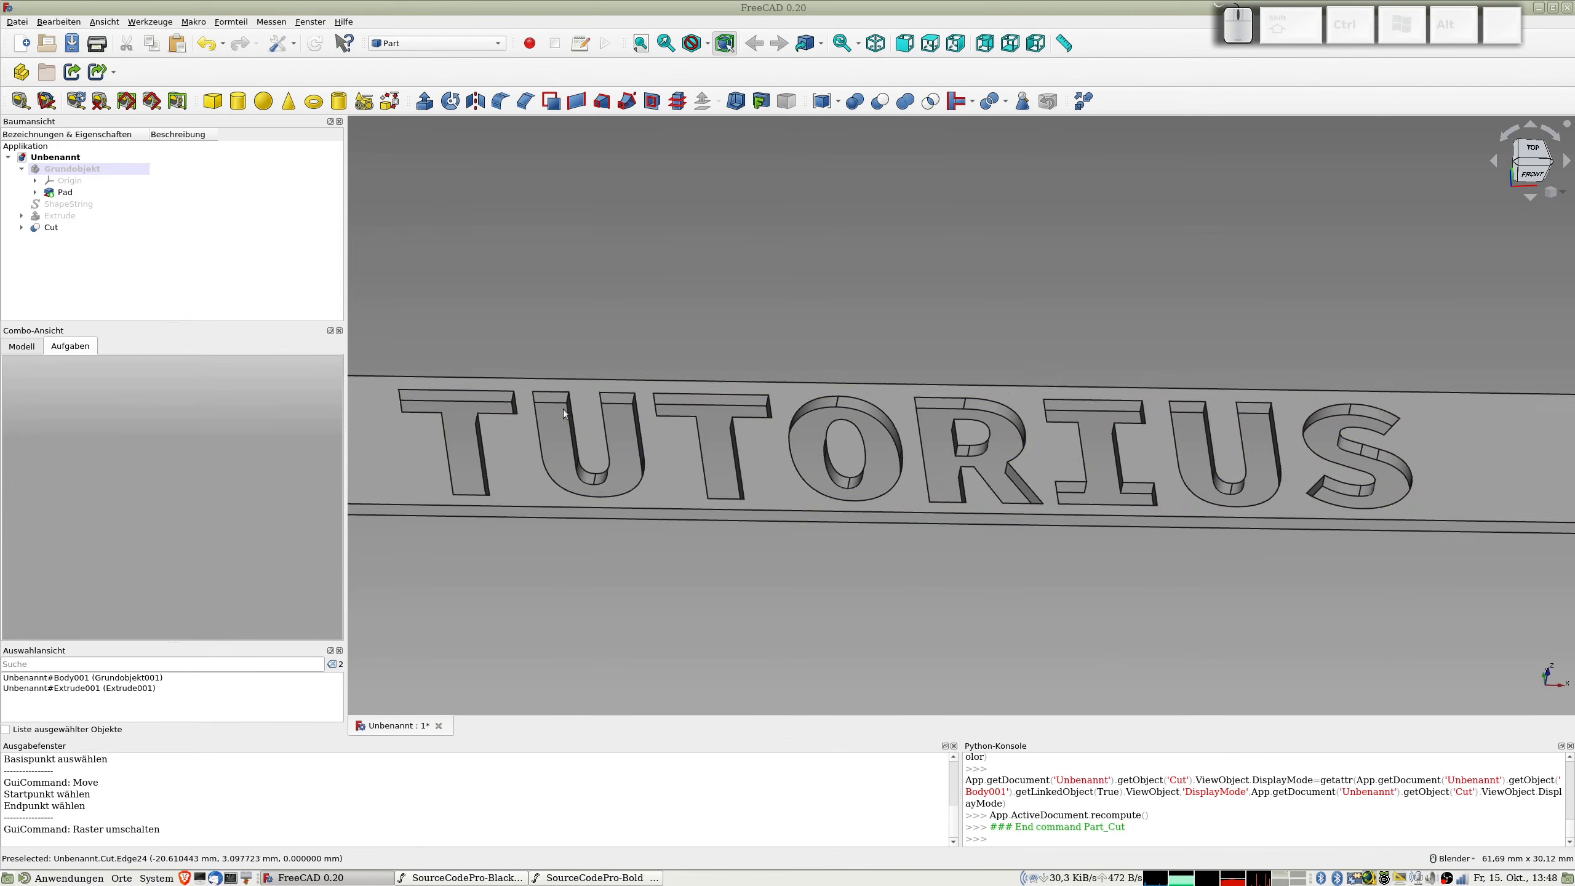
pyautogui.scroll(-2, 563, 413)
pyautogui.scroll(-2, 563, 413)
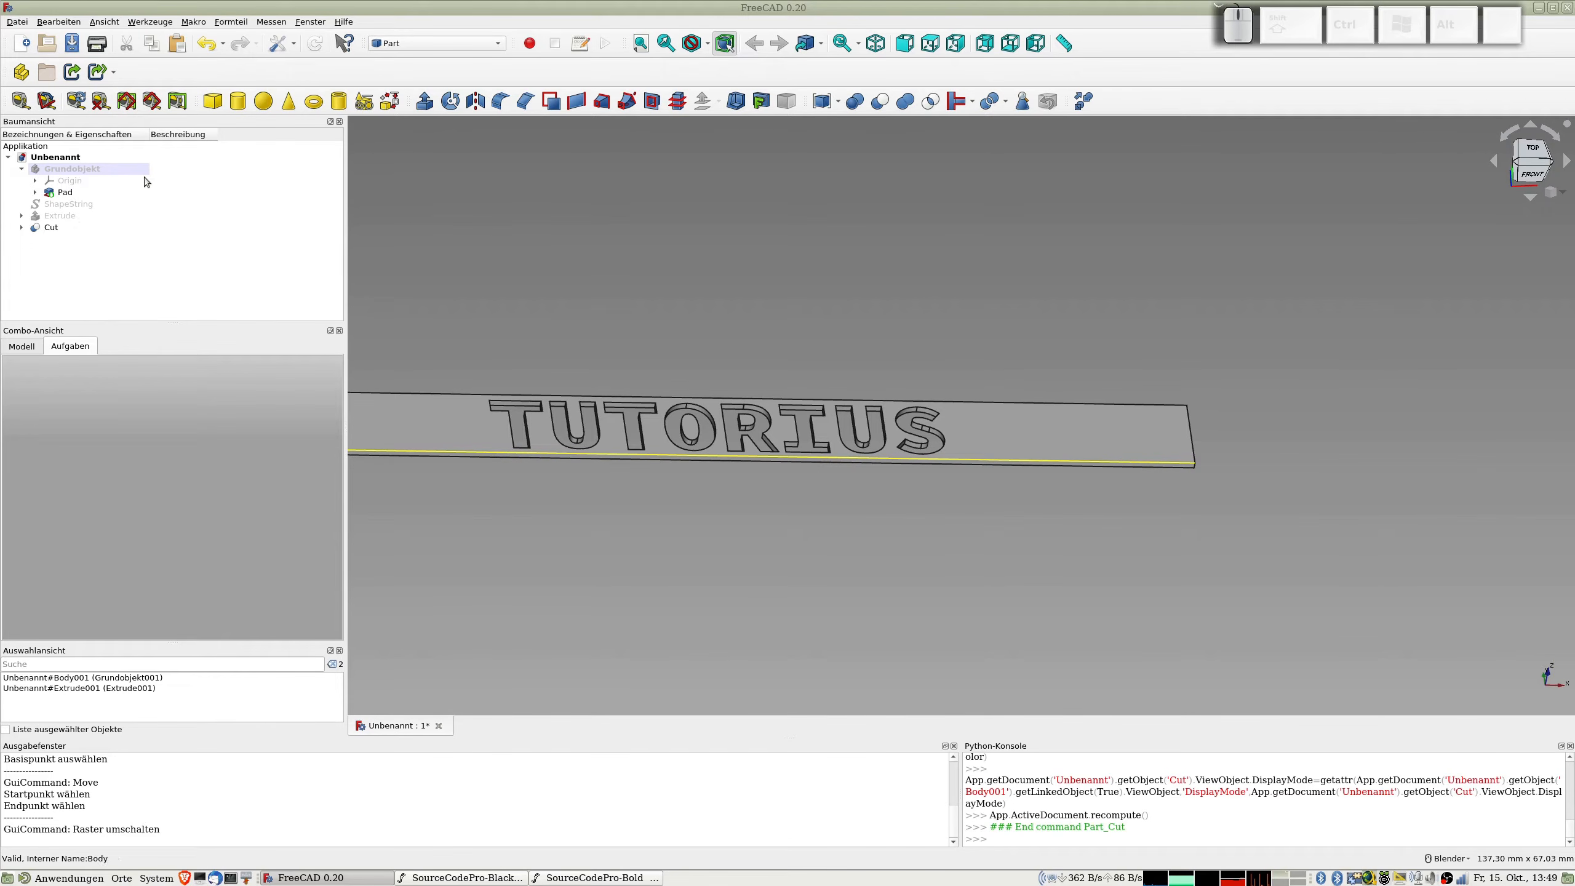
# Step: Switch to the Part Design workbench and create a new empty body without any base element
pyautogui.click(434, 45)
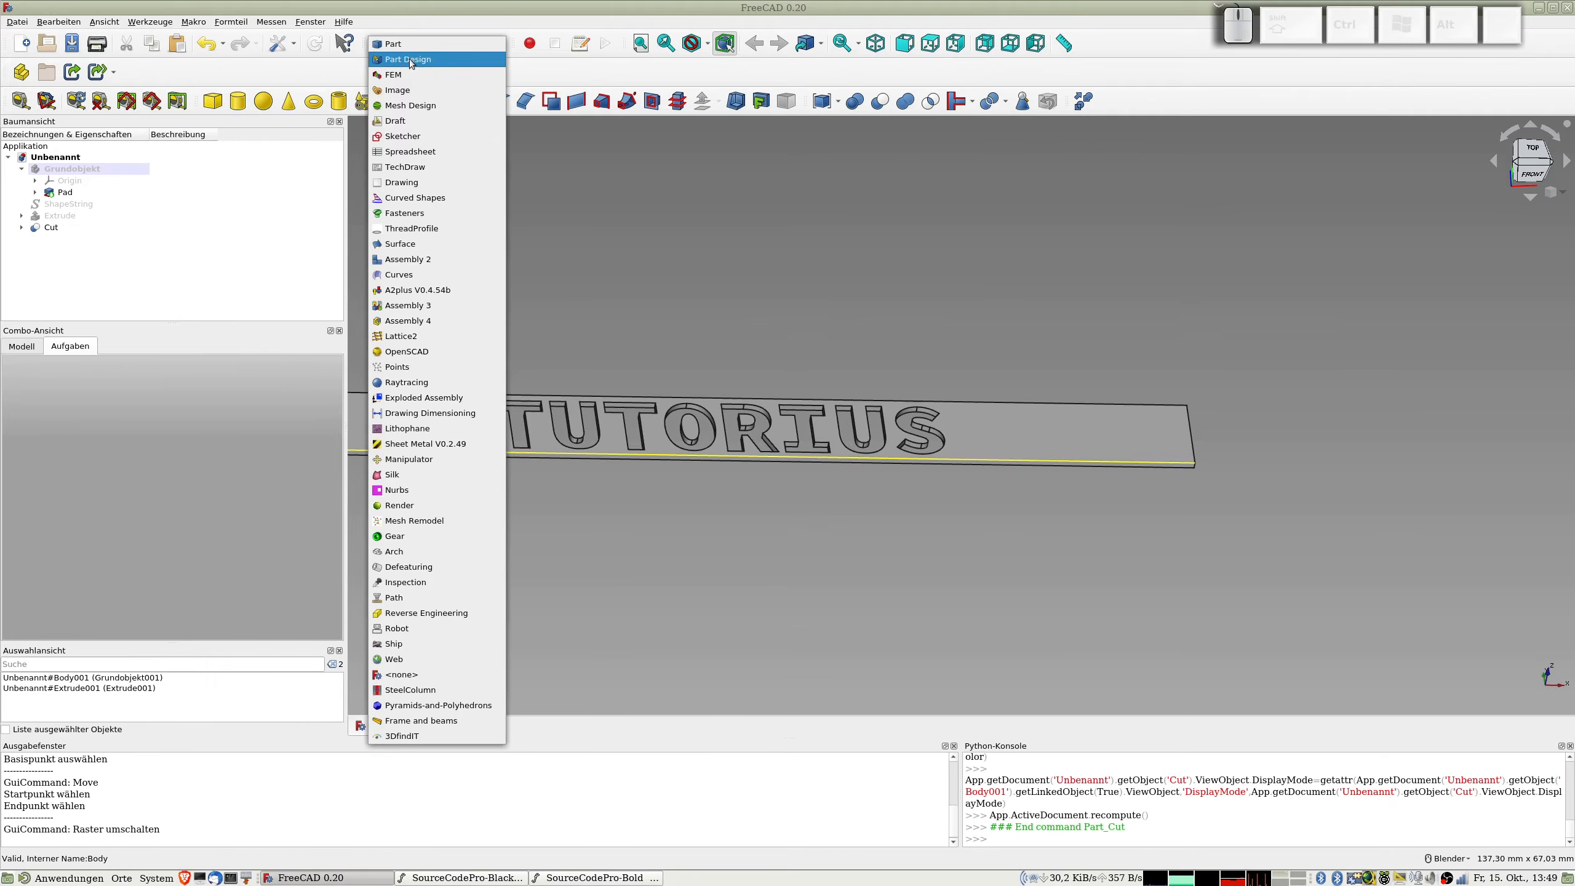
pyautogui.click(410, 61)
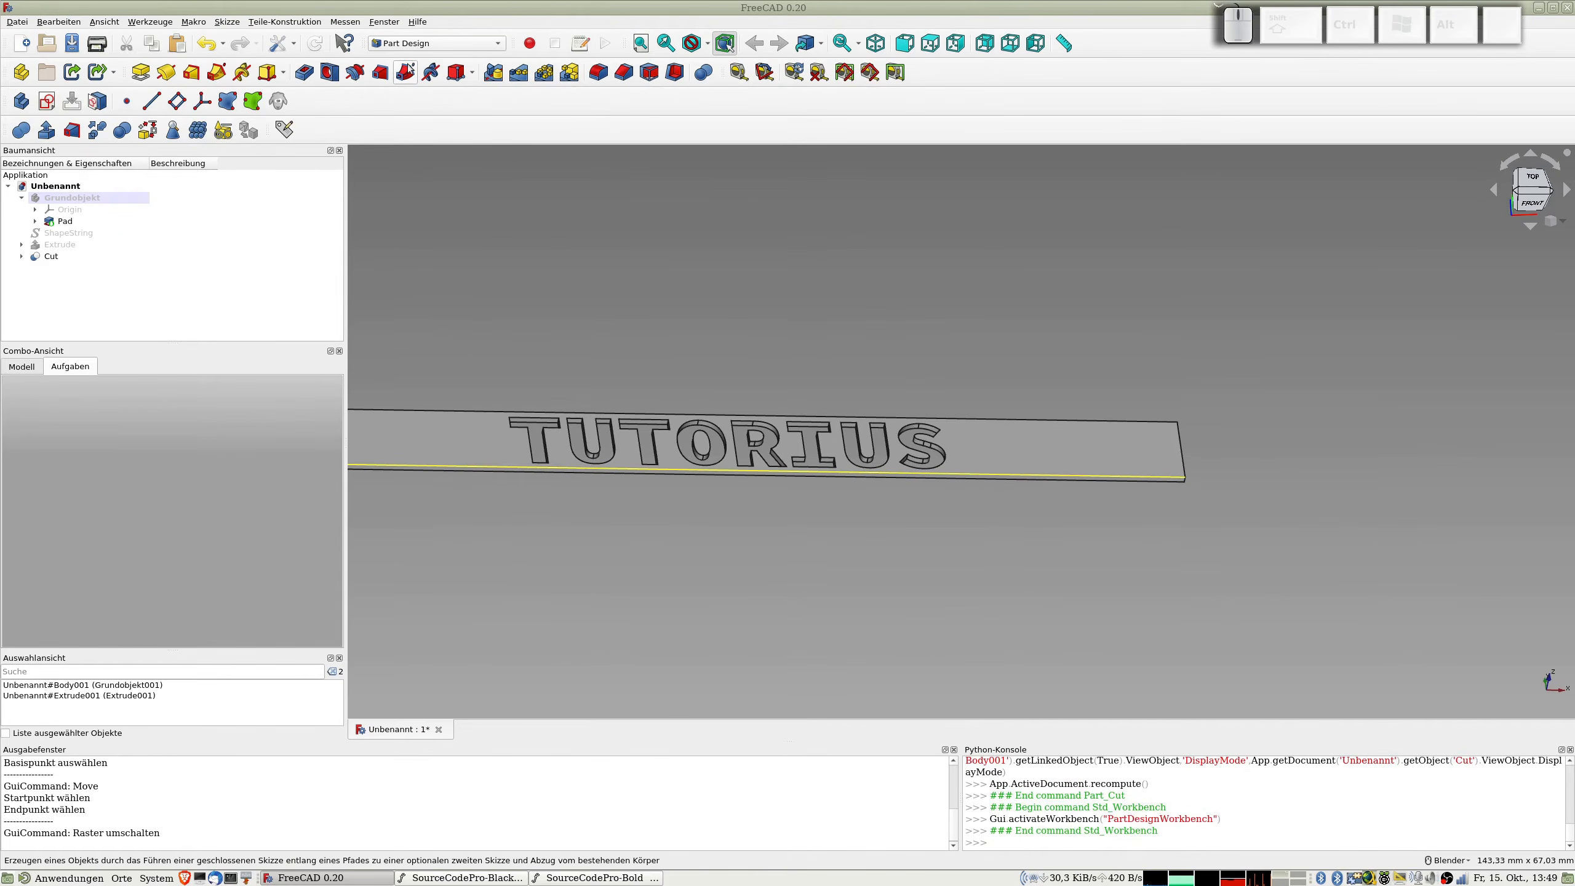
pyautogui.click(23, 102)
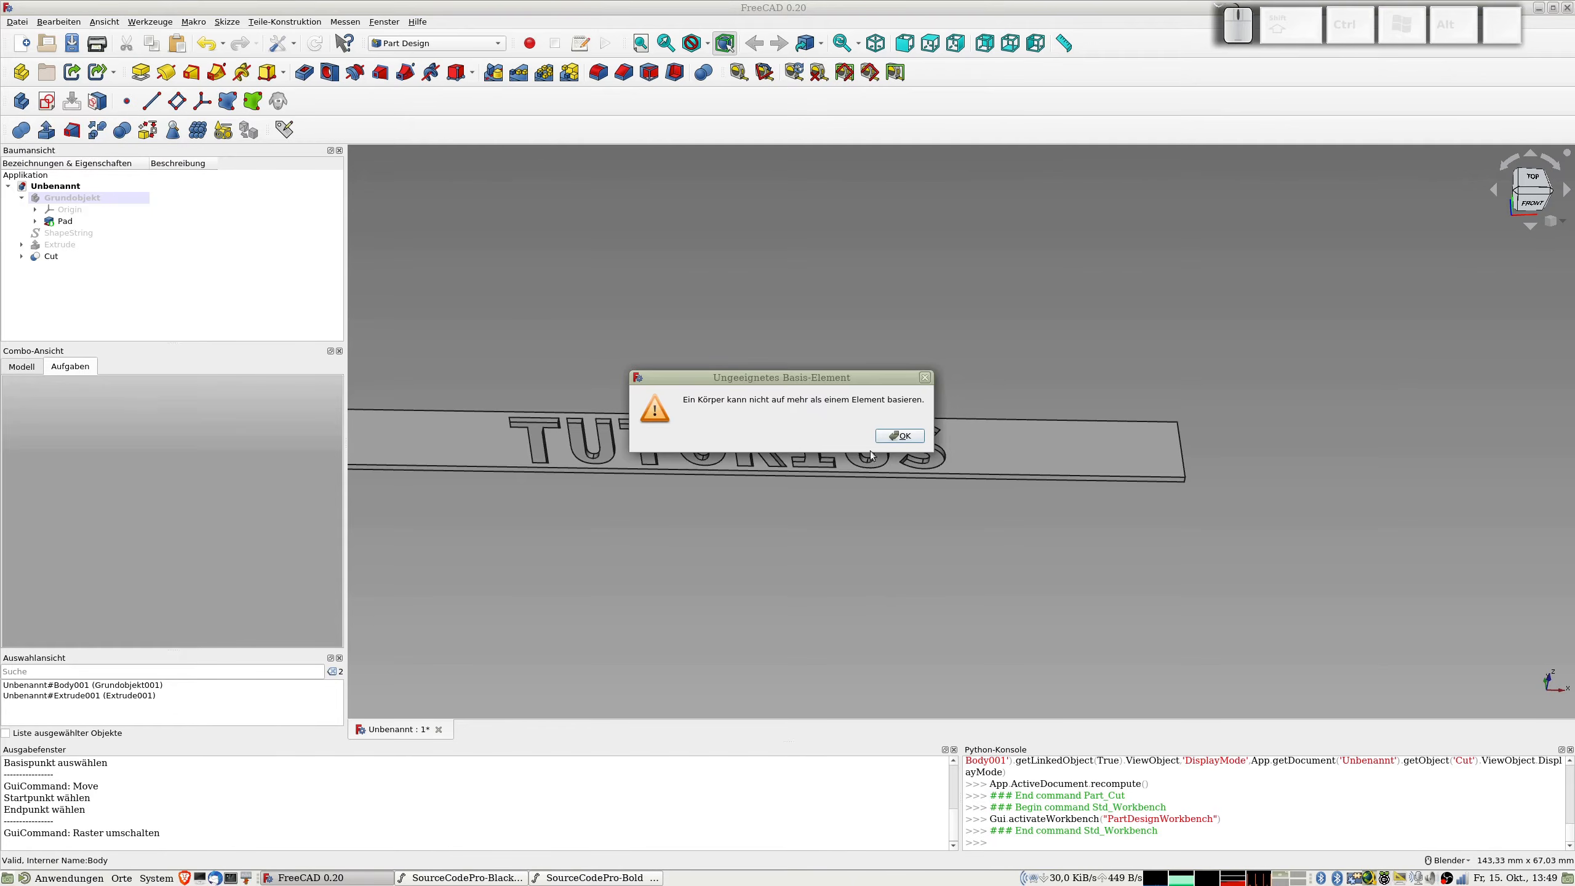
pyautogui.click(897, 437)
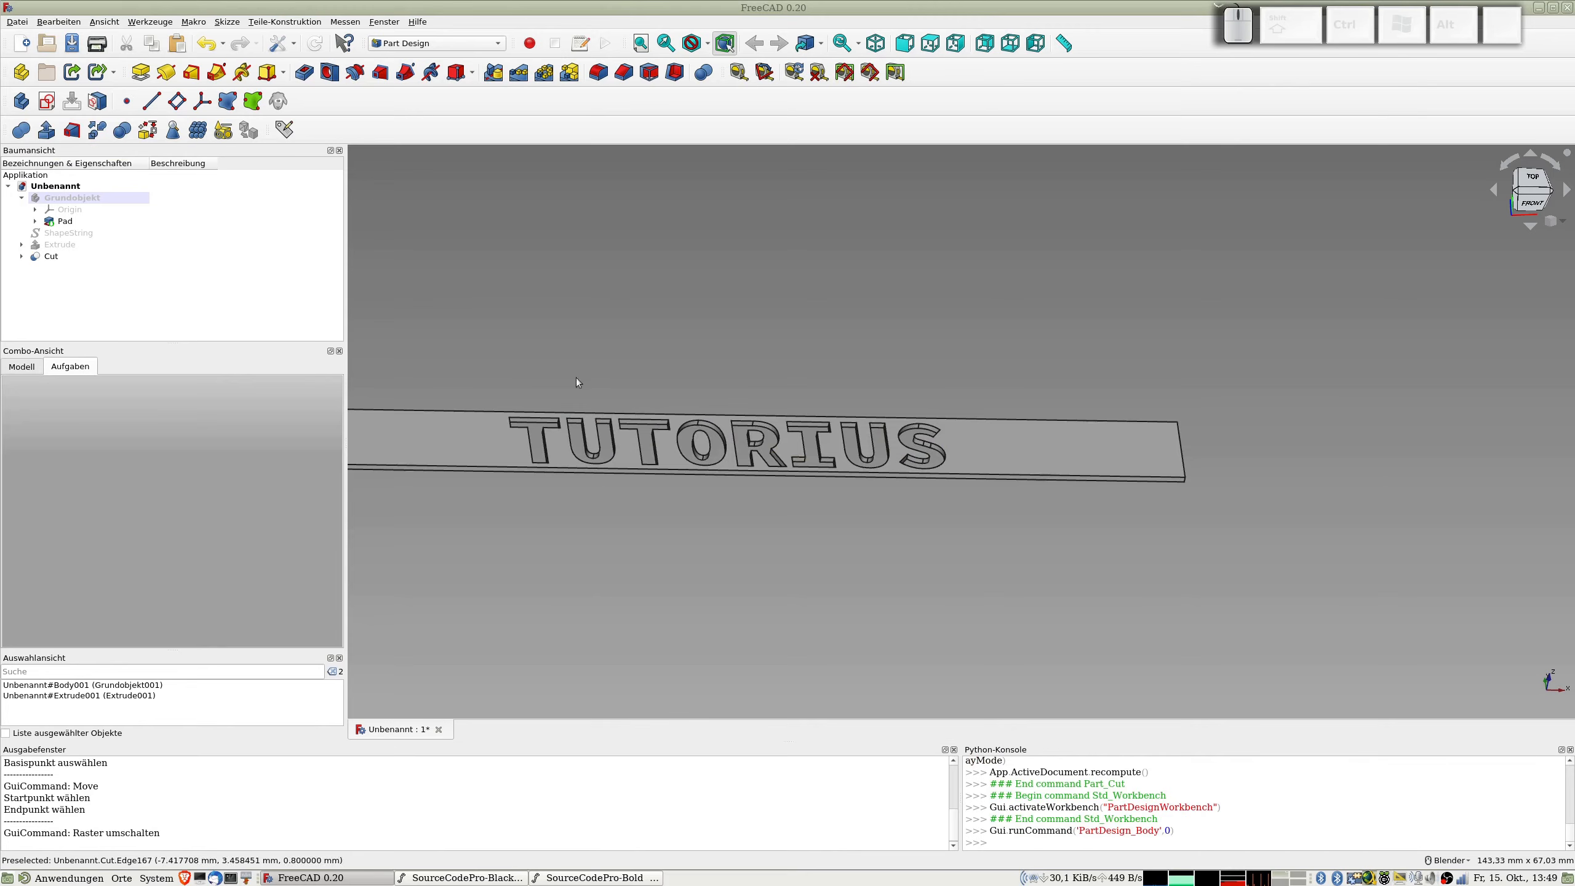
pyautogui.click(422, 242)
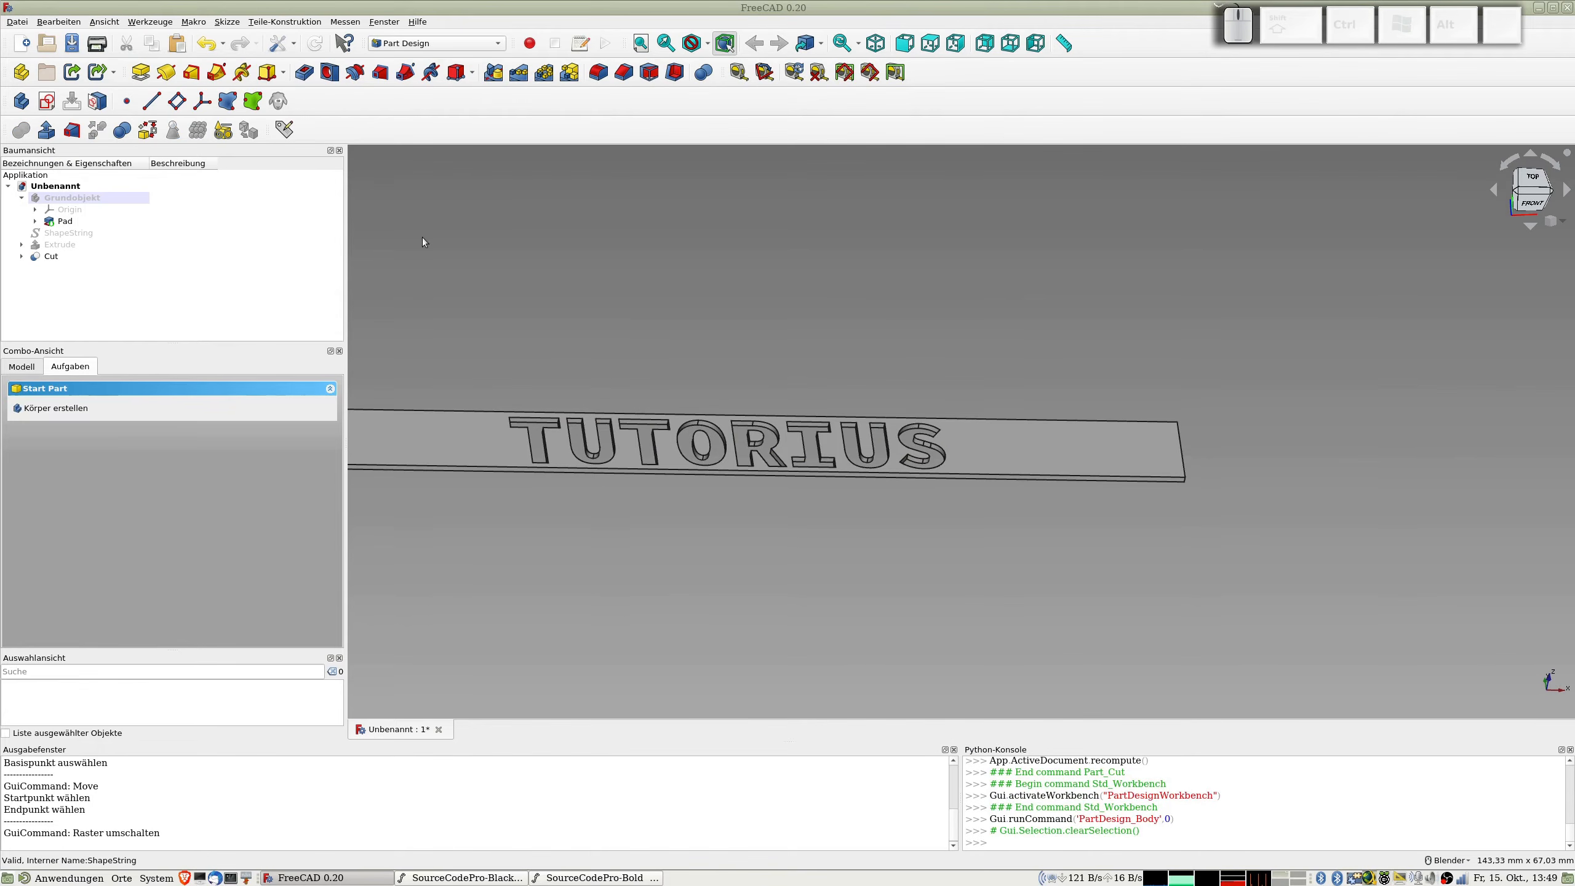
pyautogui.click(20, 100)
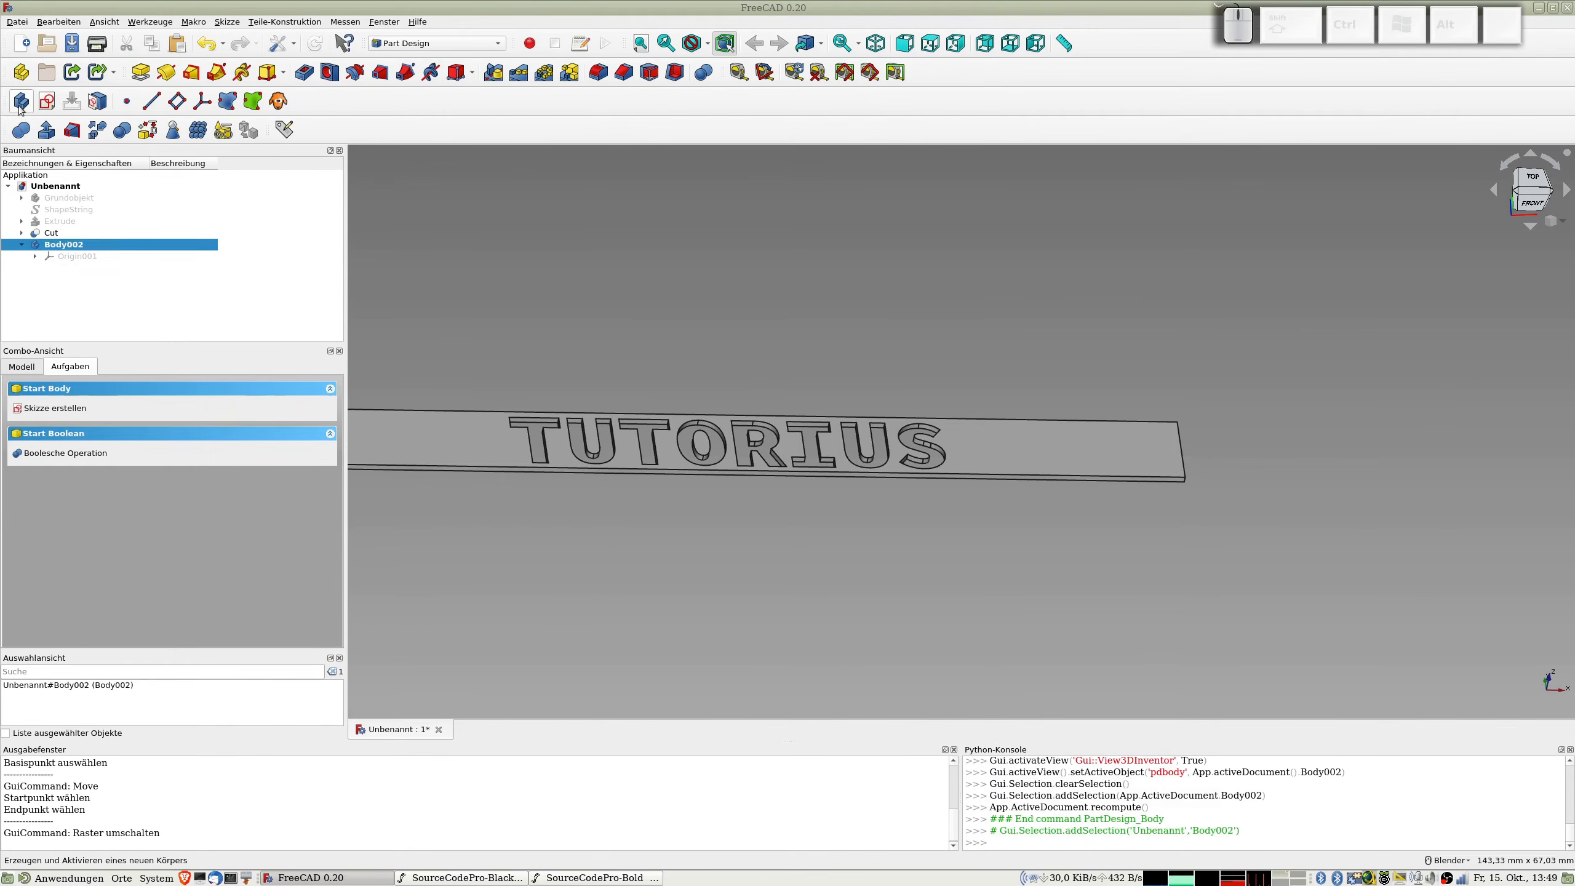
# Step: Rename the new body to Stege
pyautogui.click(87, 250)
pyautogui.press('F2')
pyautogui.write('St')
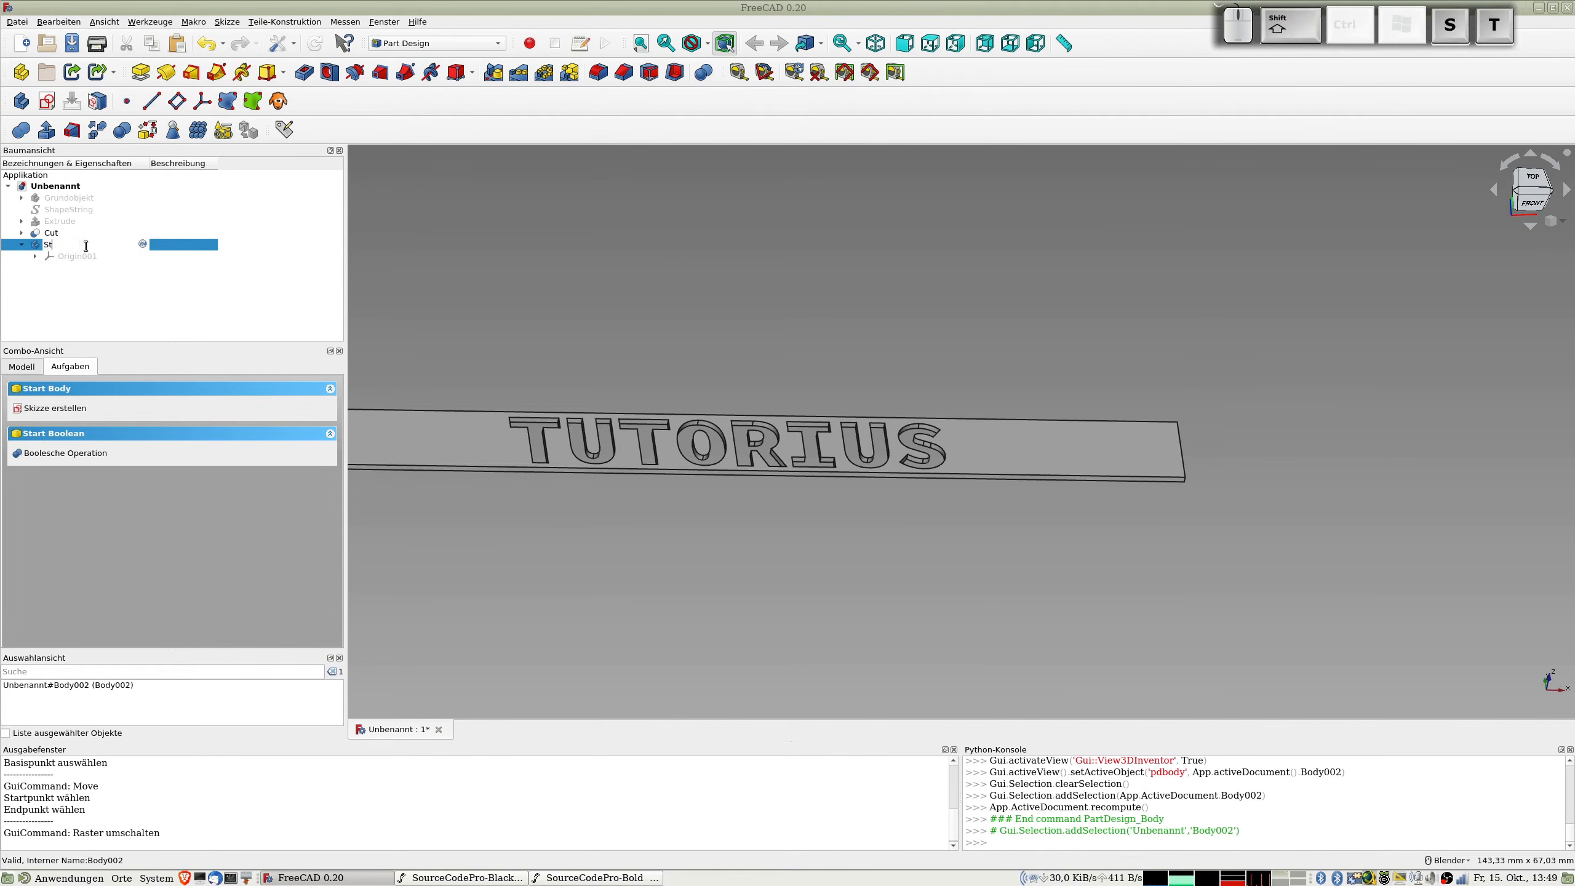
pyautogui.write('ege')
pyautogui.press('Return')
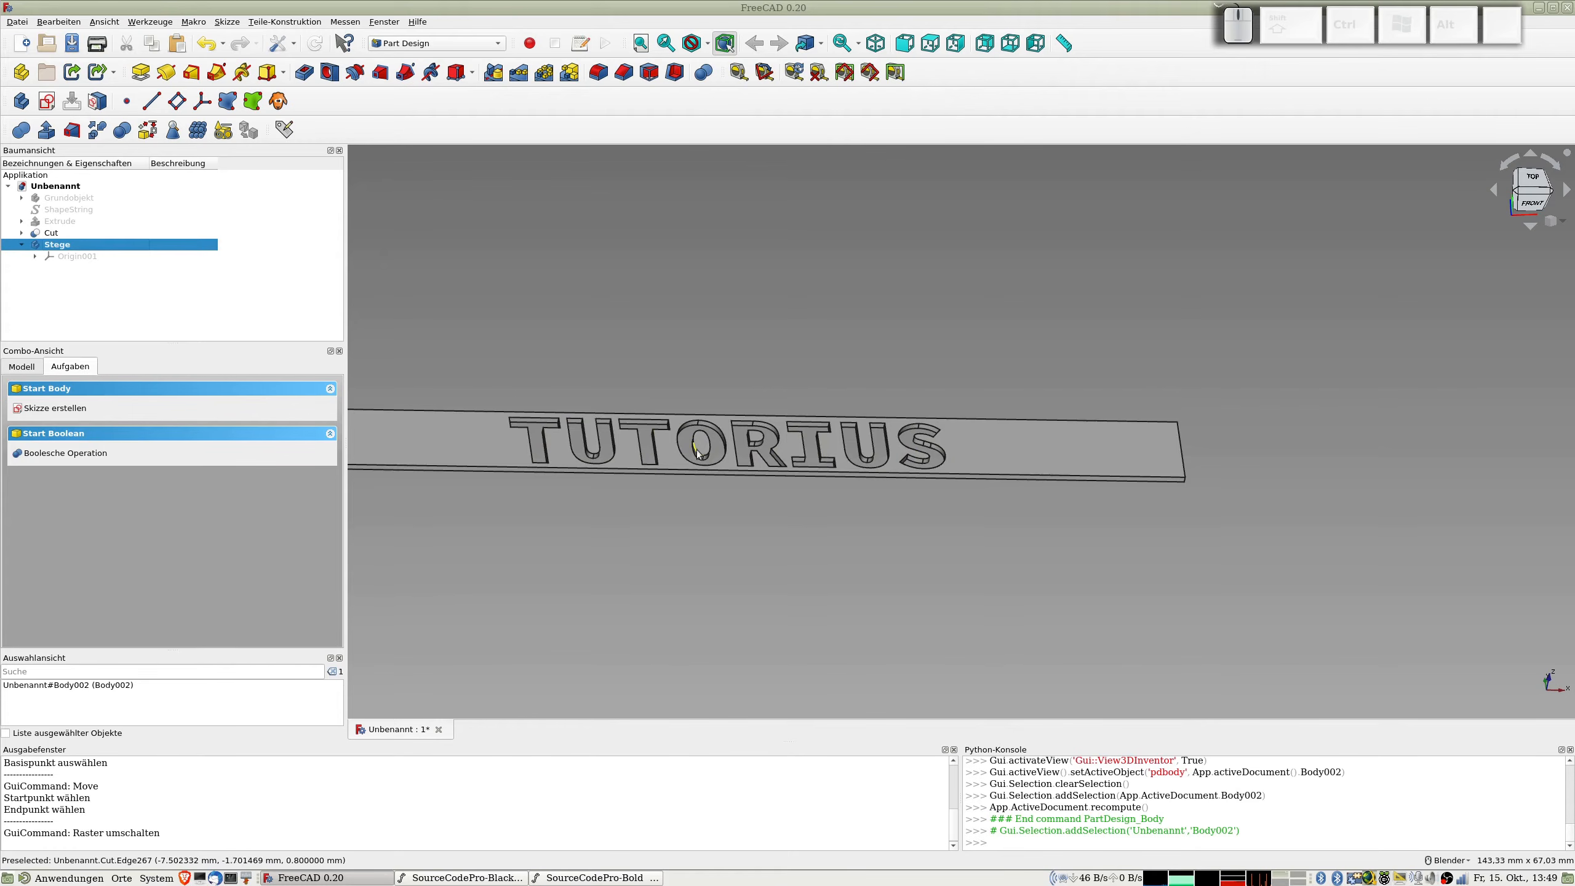
# Step: Set the display transparency of the Cut object to 58
pyautogui.click(59, 237)
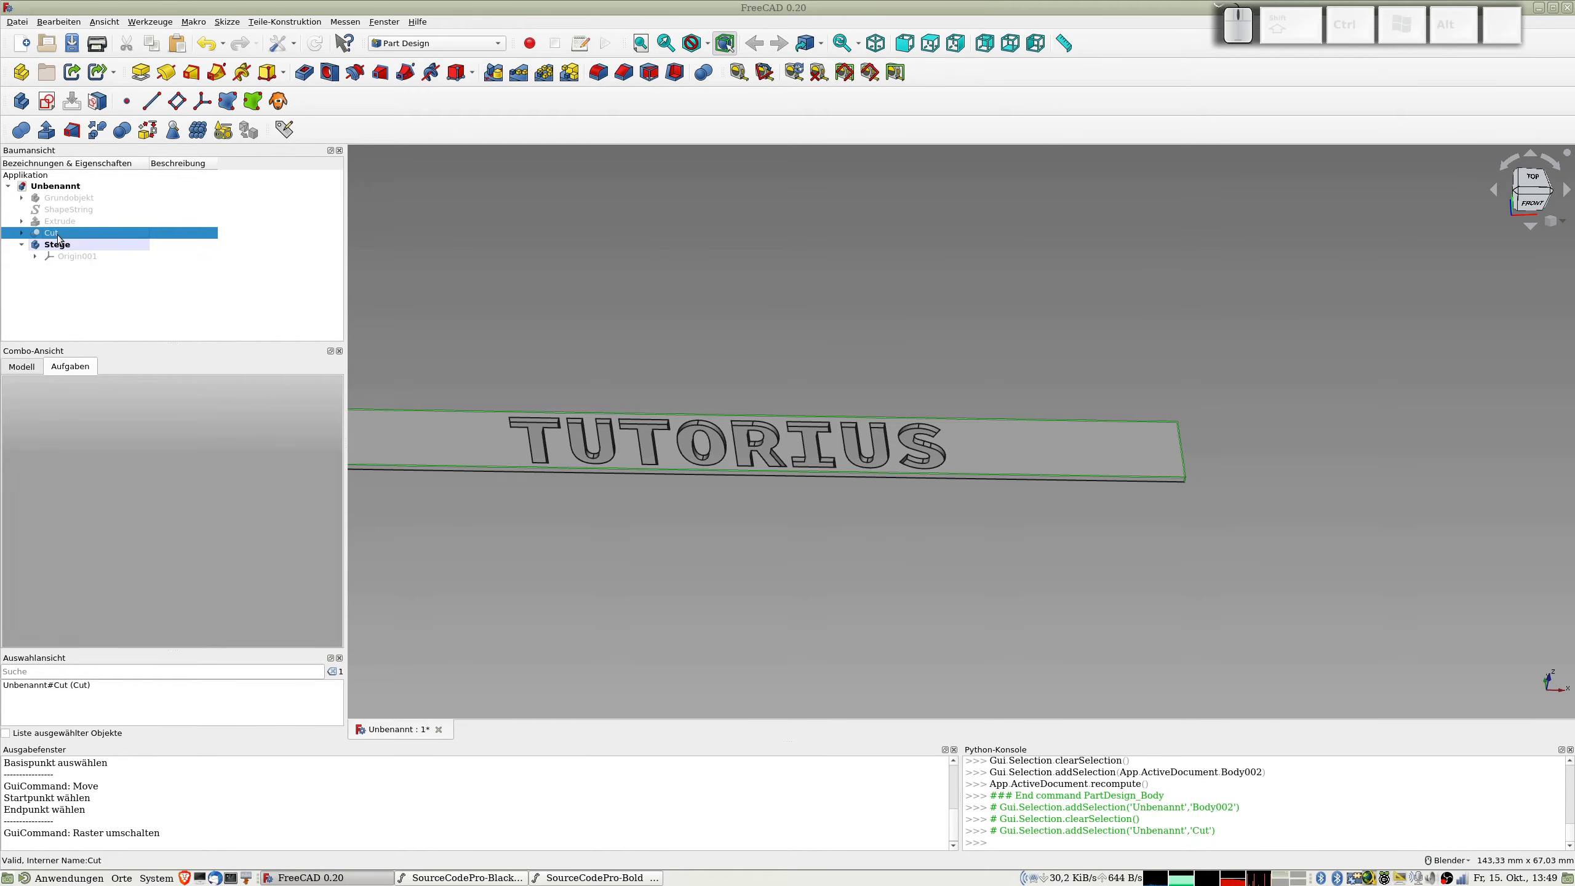
pyautogui.rightClick(59, 238)
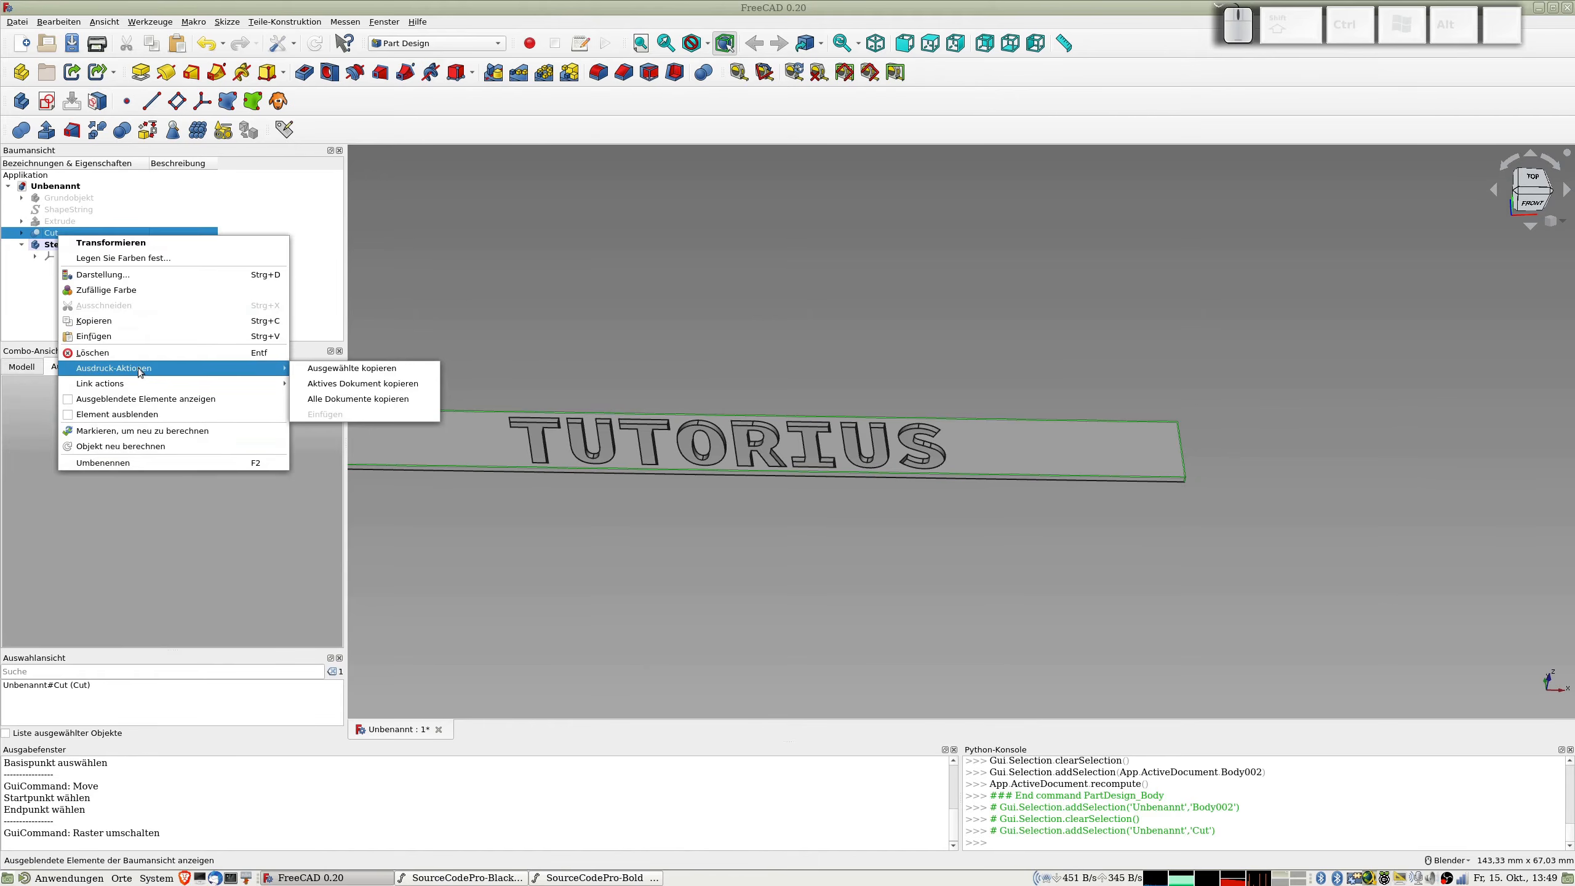
pyautogui.click(54, 237)
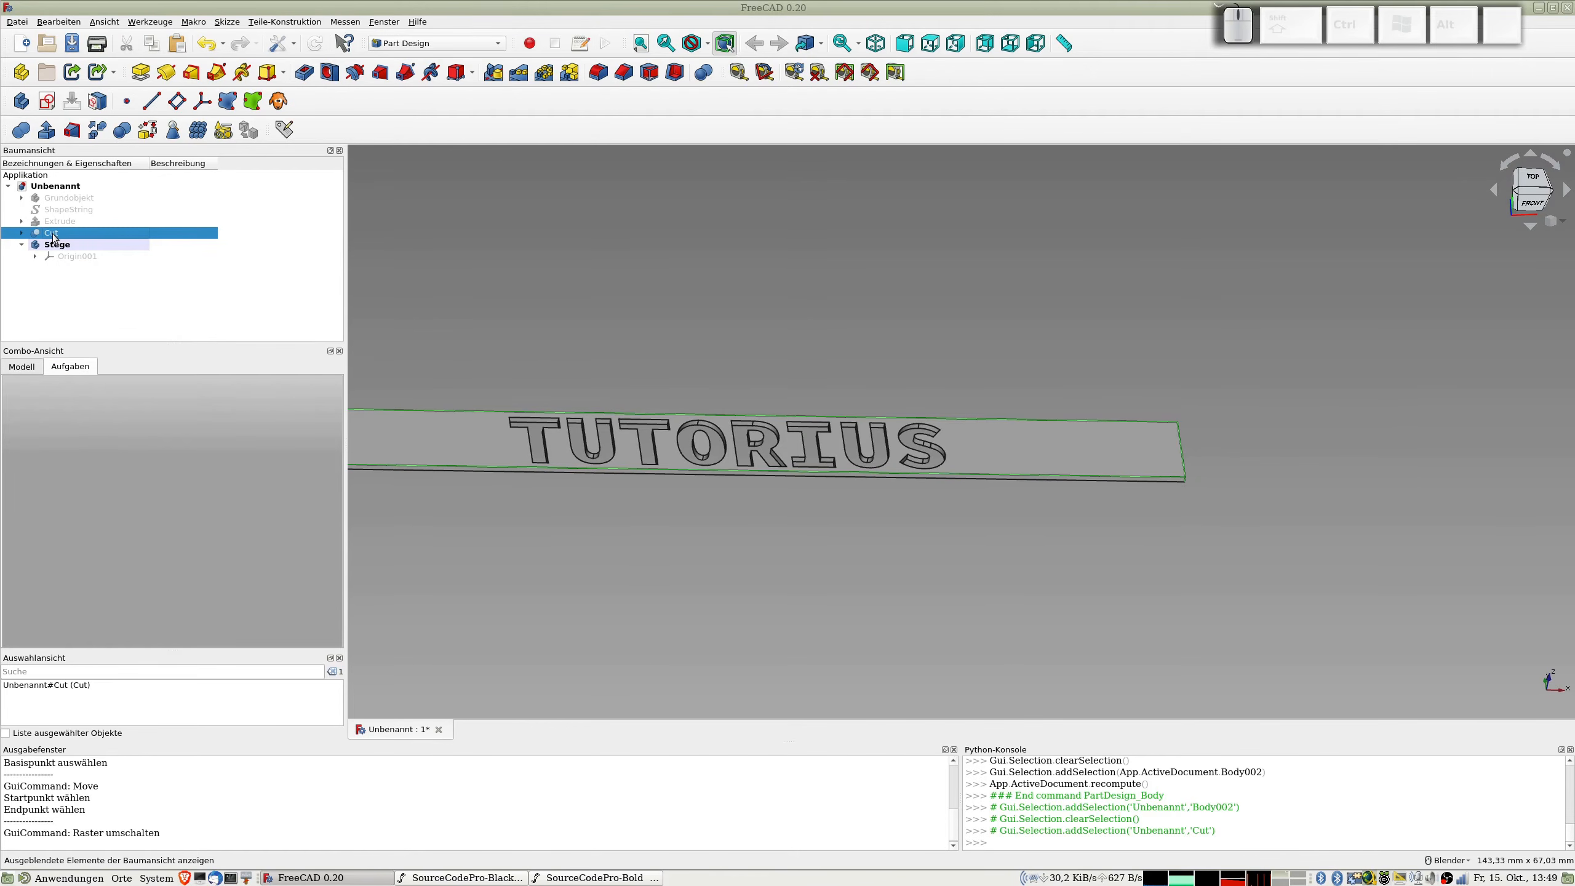
pyautogui.hotkey('ctrl', 'd')
pyautogui.moveTo(30, 637); pyautogui.dragTo(168, 638)
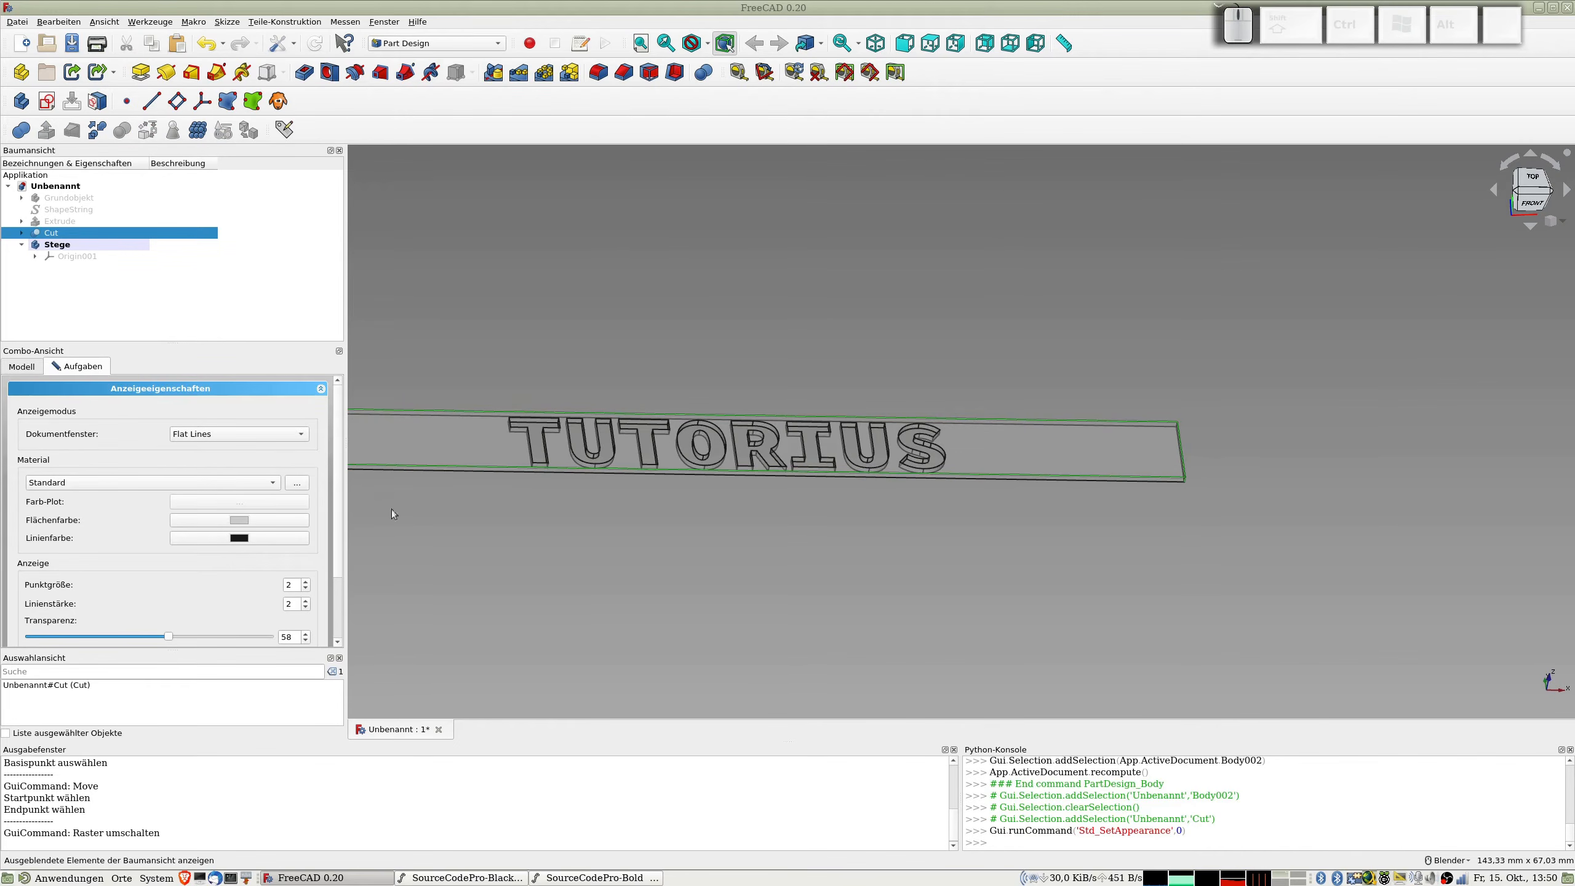
pyautogui.click(70, 248)
pyautogui.click(586, 240)
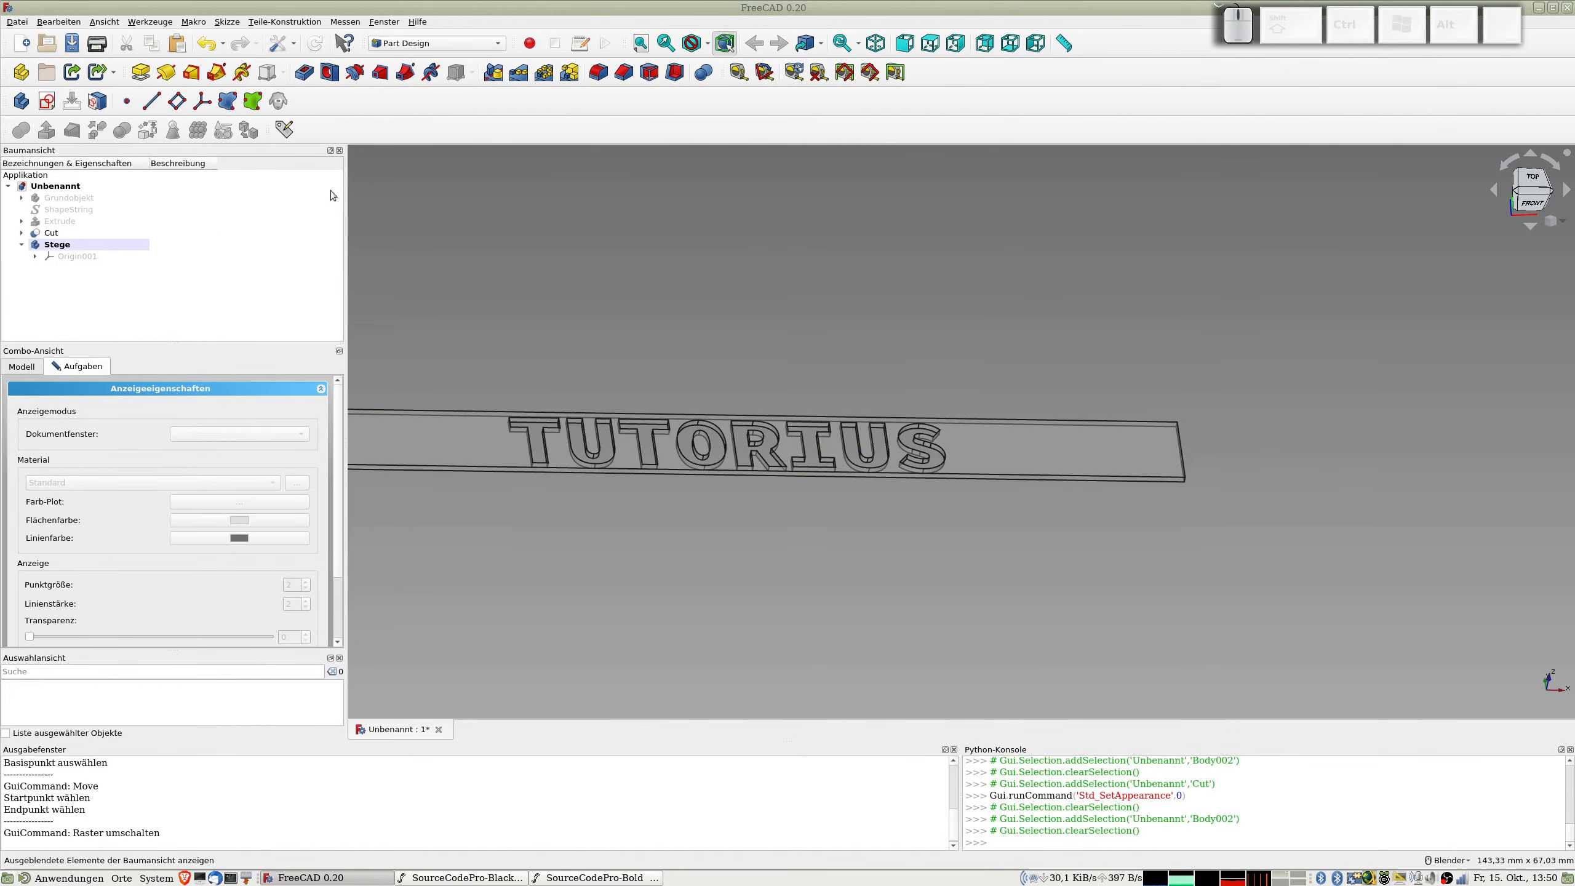
# Step: Close the appearance settings and start a new sketch on the XY plane of the Stege body
pyautogui.click(47, 103)
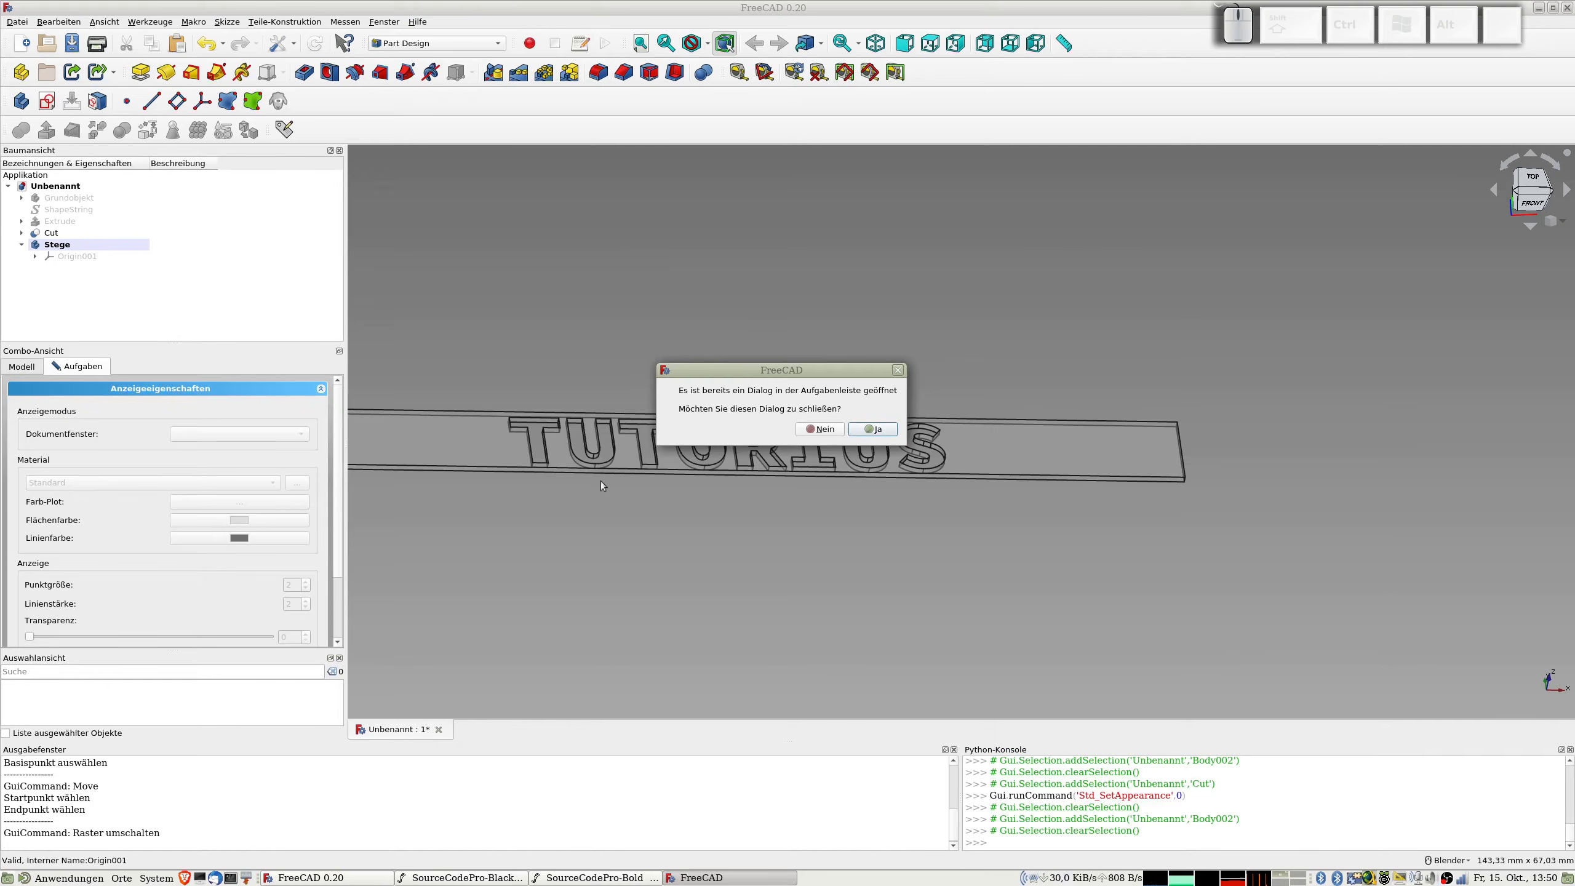
pyautogui.click(876, 430)
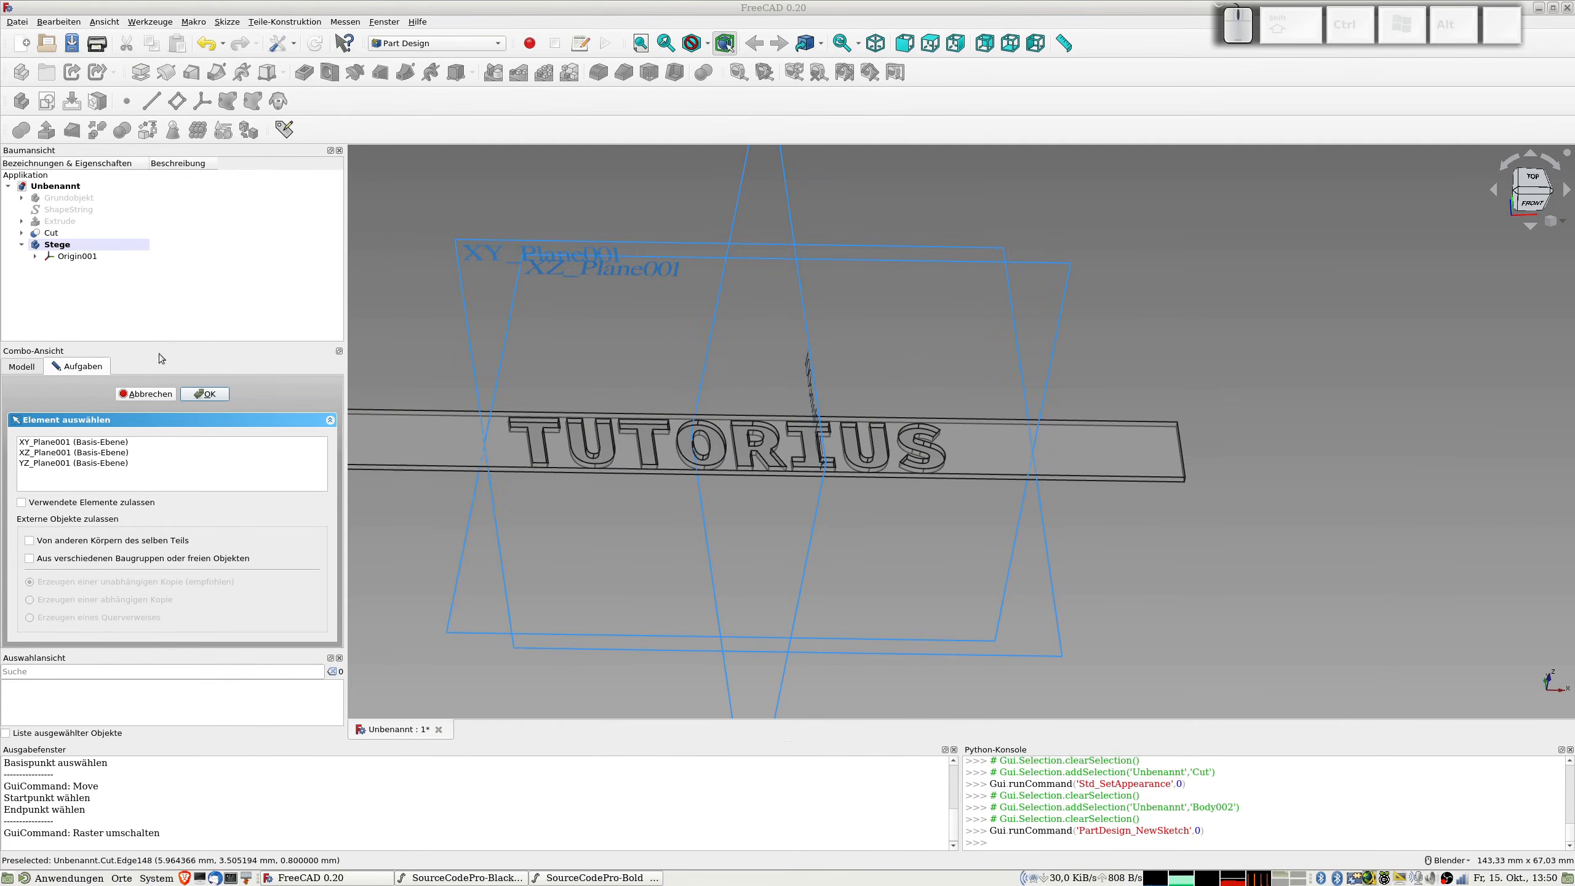
pyautogui.click(75, 442)
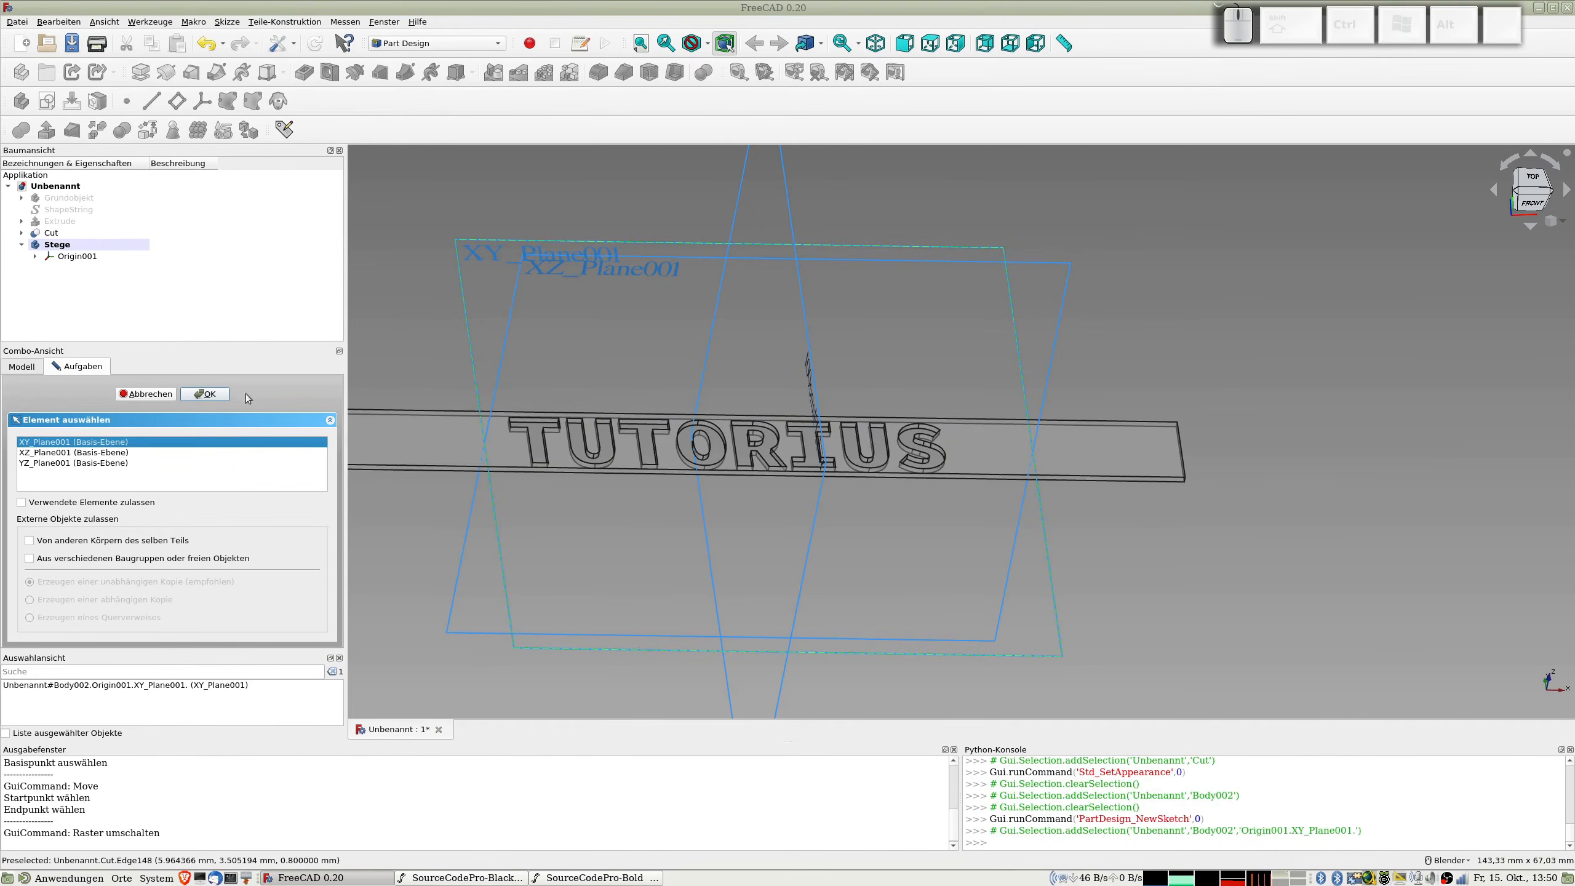
pyautogui.click(205, 394)
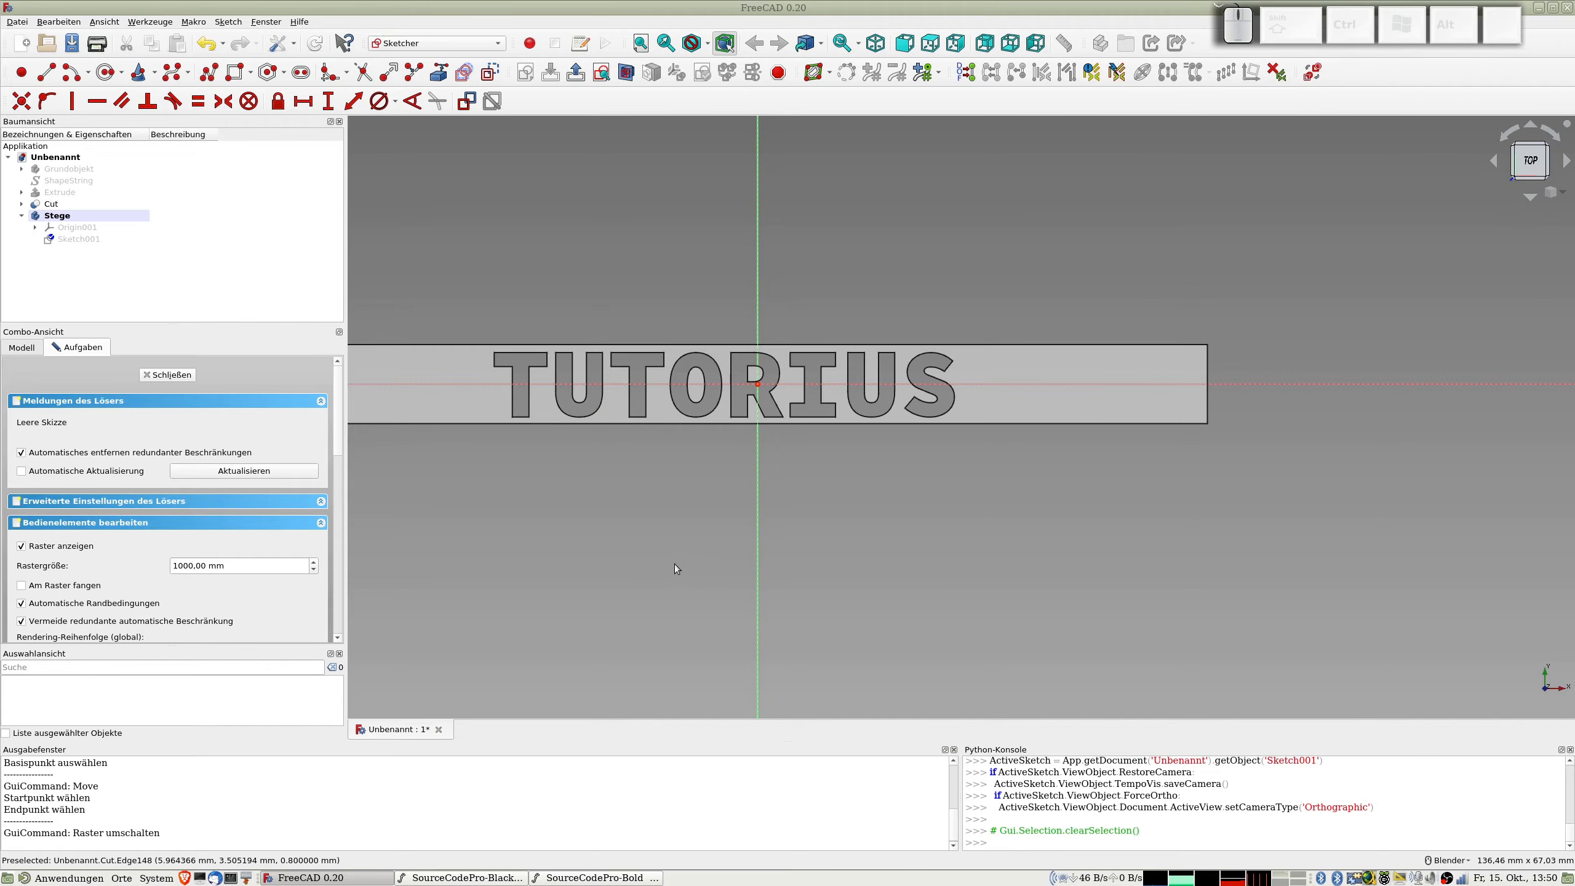
# Step: Sketch two crossing rectangles over the letter O: a vertical one about 0,5 × 8 mm and a horizontal one about 6,4 × 0,8 mm
pyautogui.moveTo(675, 566)
pyautogui.mouseDown(button='middle')
pyautogui.moveTo(834, 377)
pyautogui.moveTo(529, 437)
pyautogui.moveTo(609, 522)
pyautogui.moveTo(629, 518)
pyautogui.moveTo(605, 486)
pyautogui.mouseUp(button='middle')
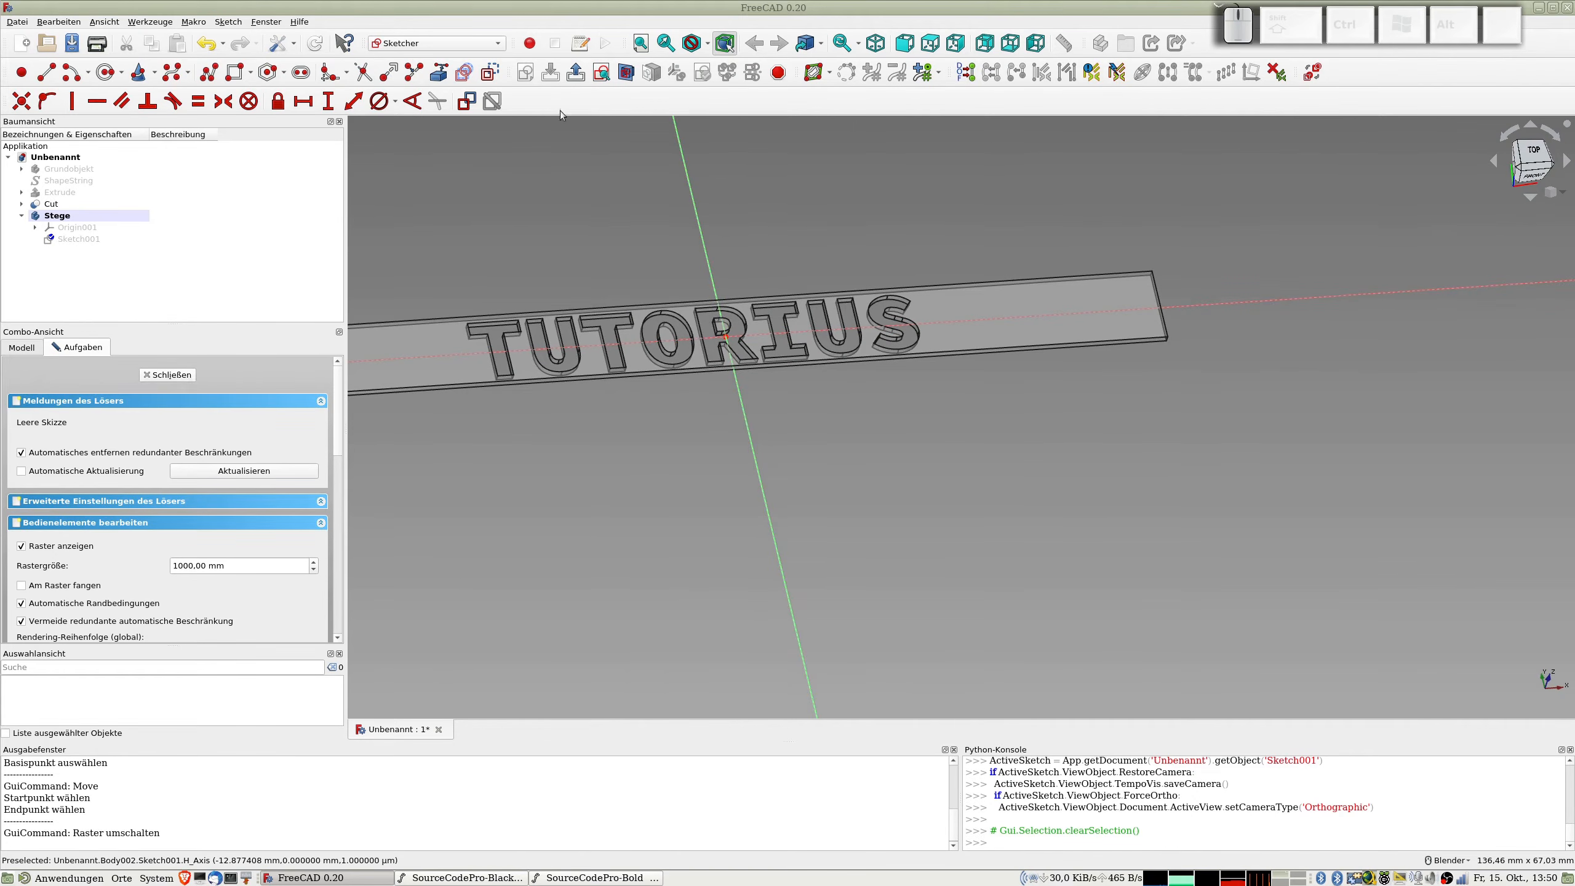
pyautogui.click(602, 73)
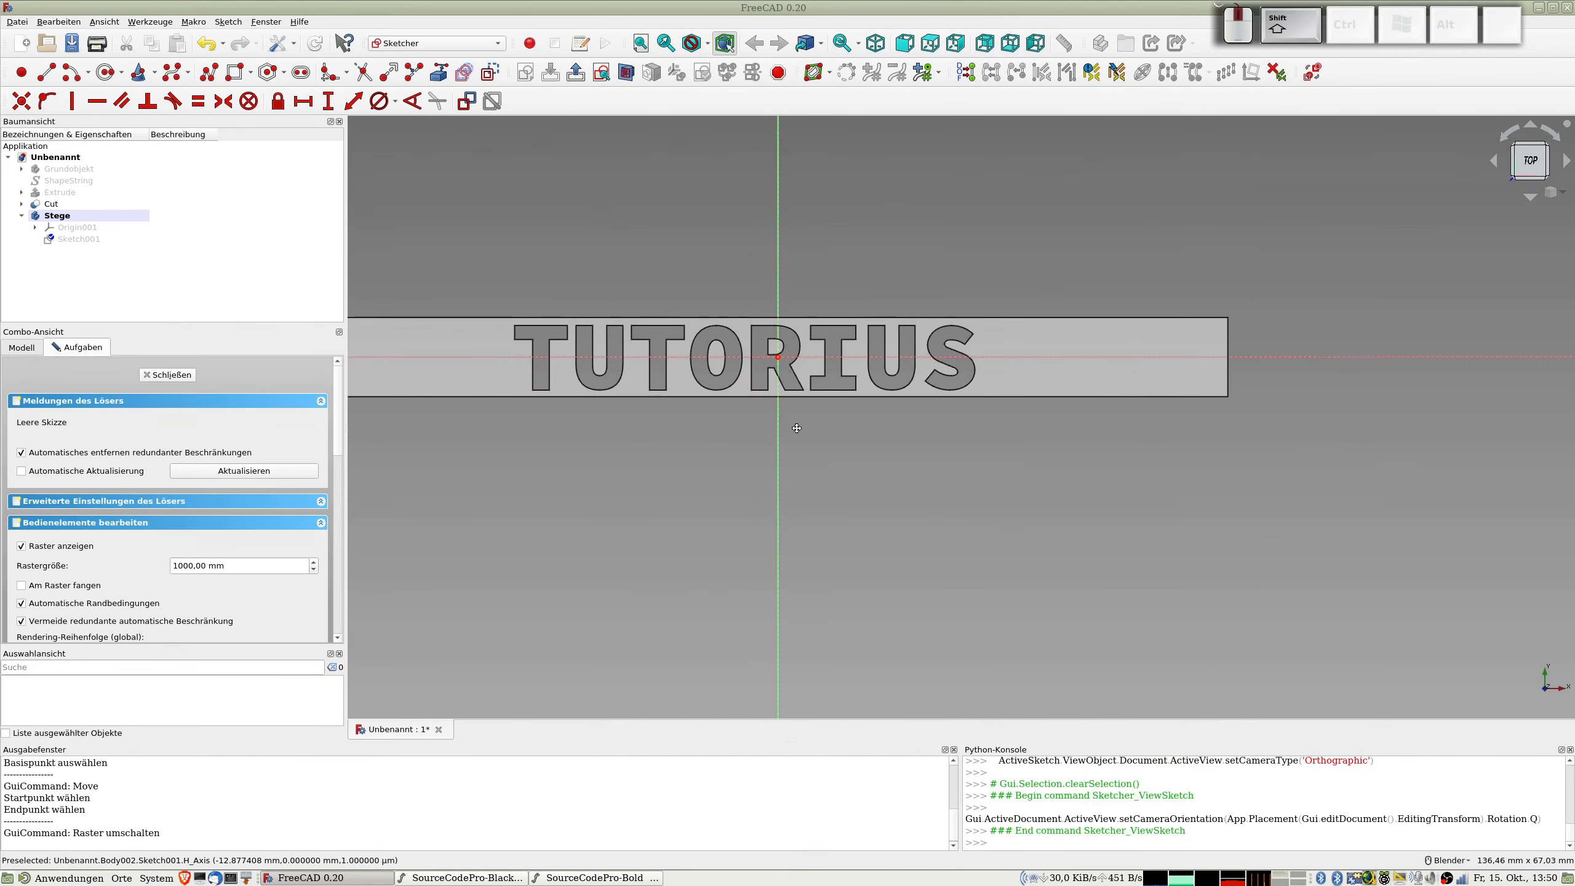
pyautogui.scroll(4, 729, 384)
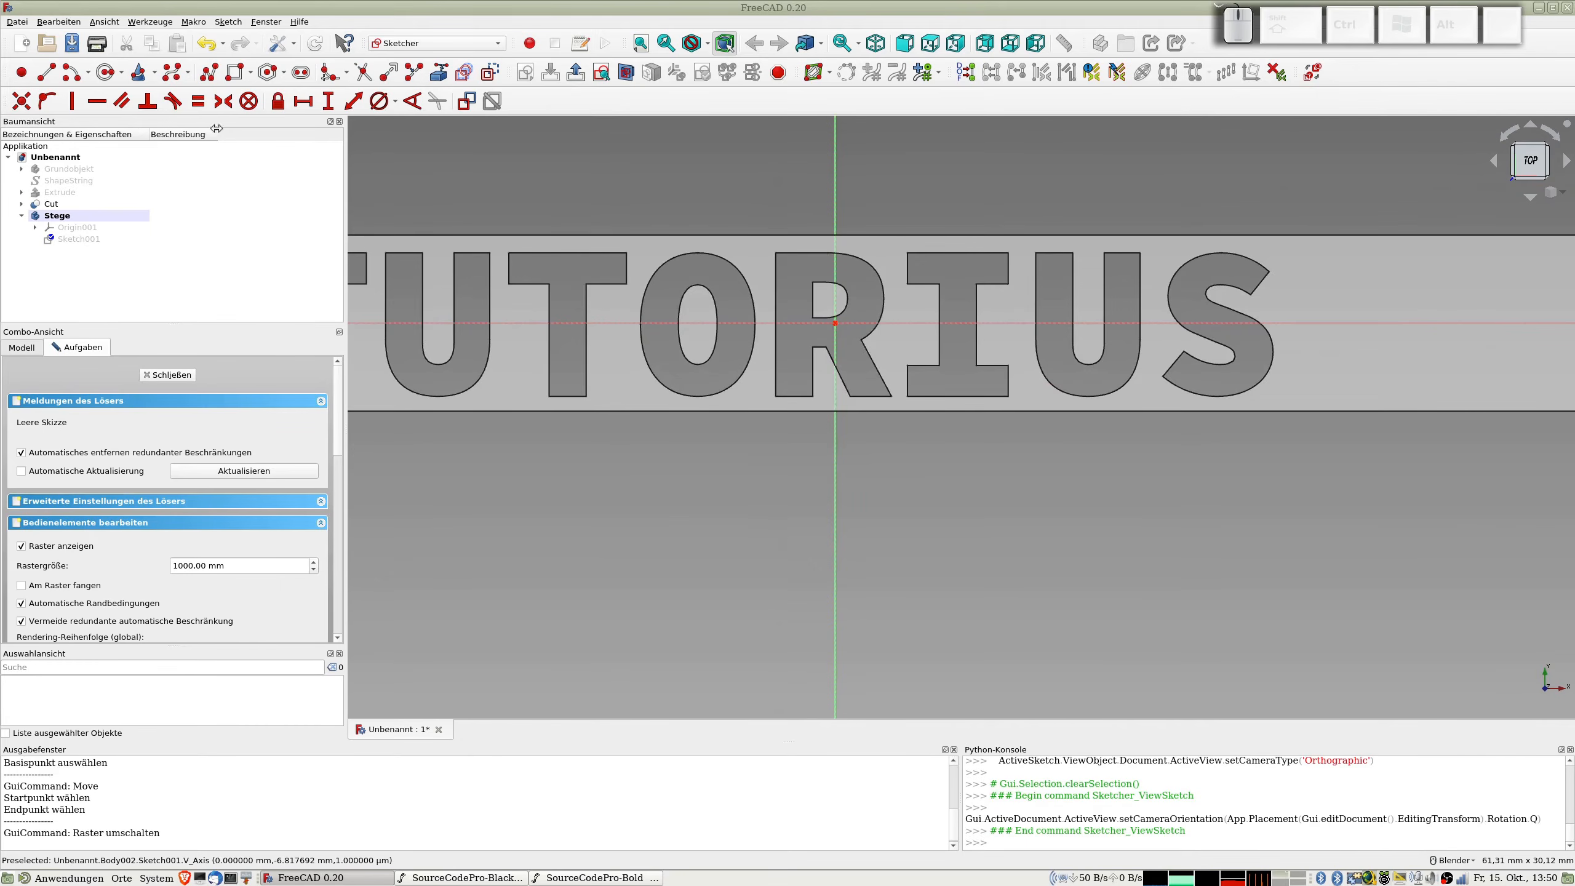
pyautogui.click(232, 73)
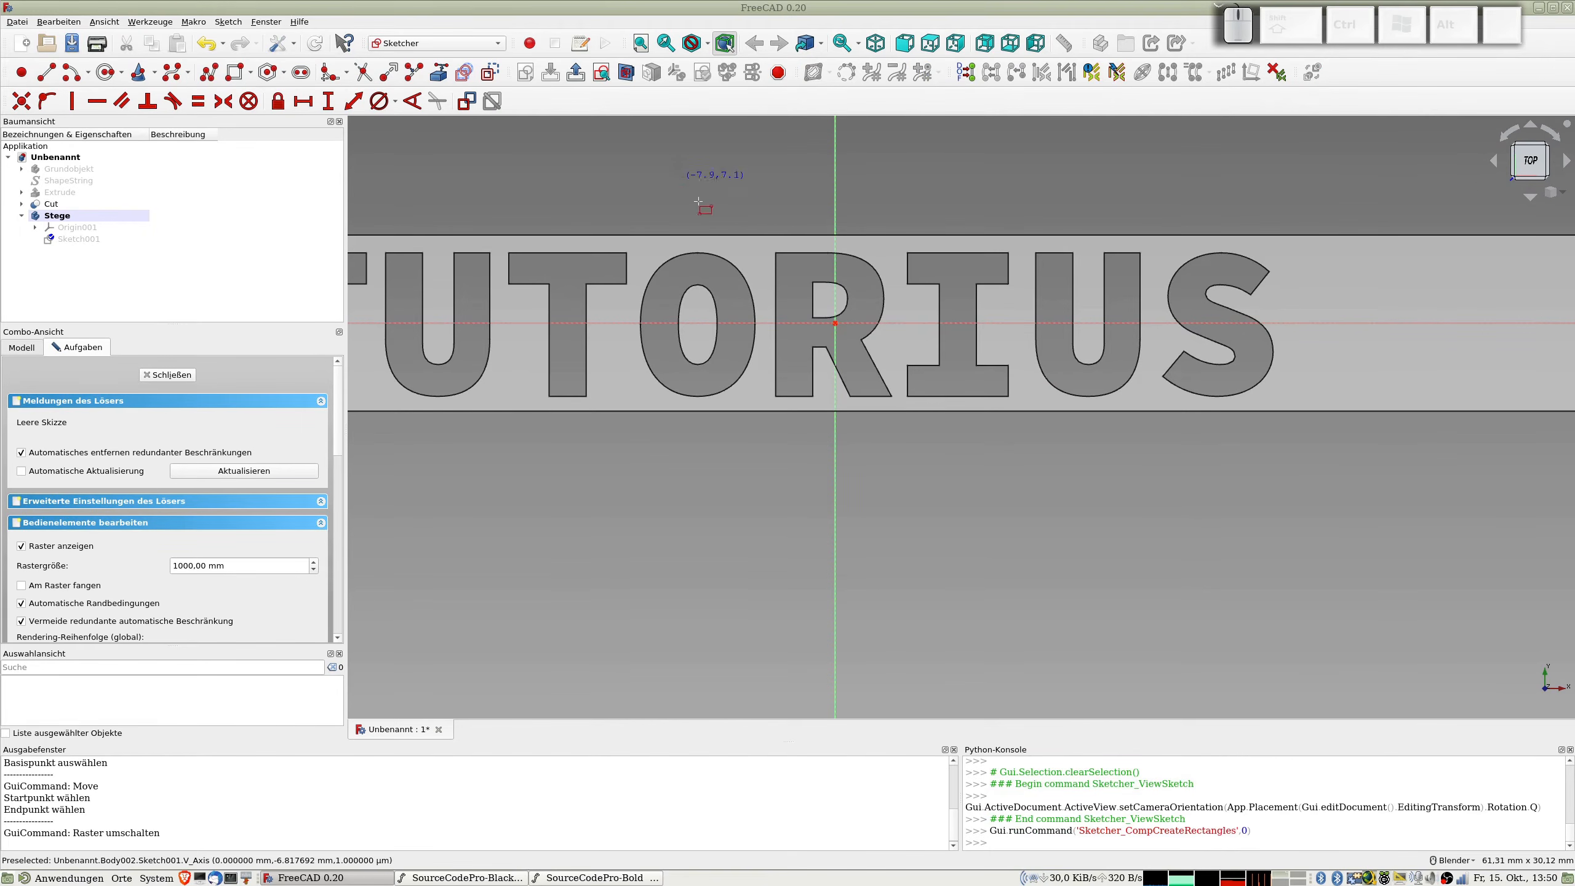
pyautogui.click(693, 244)
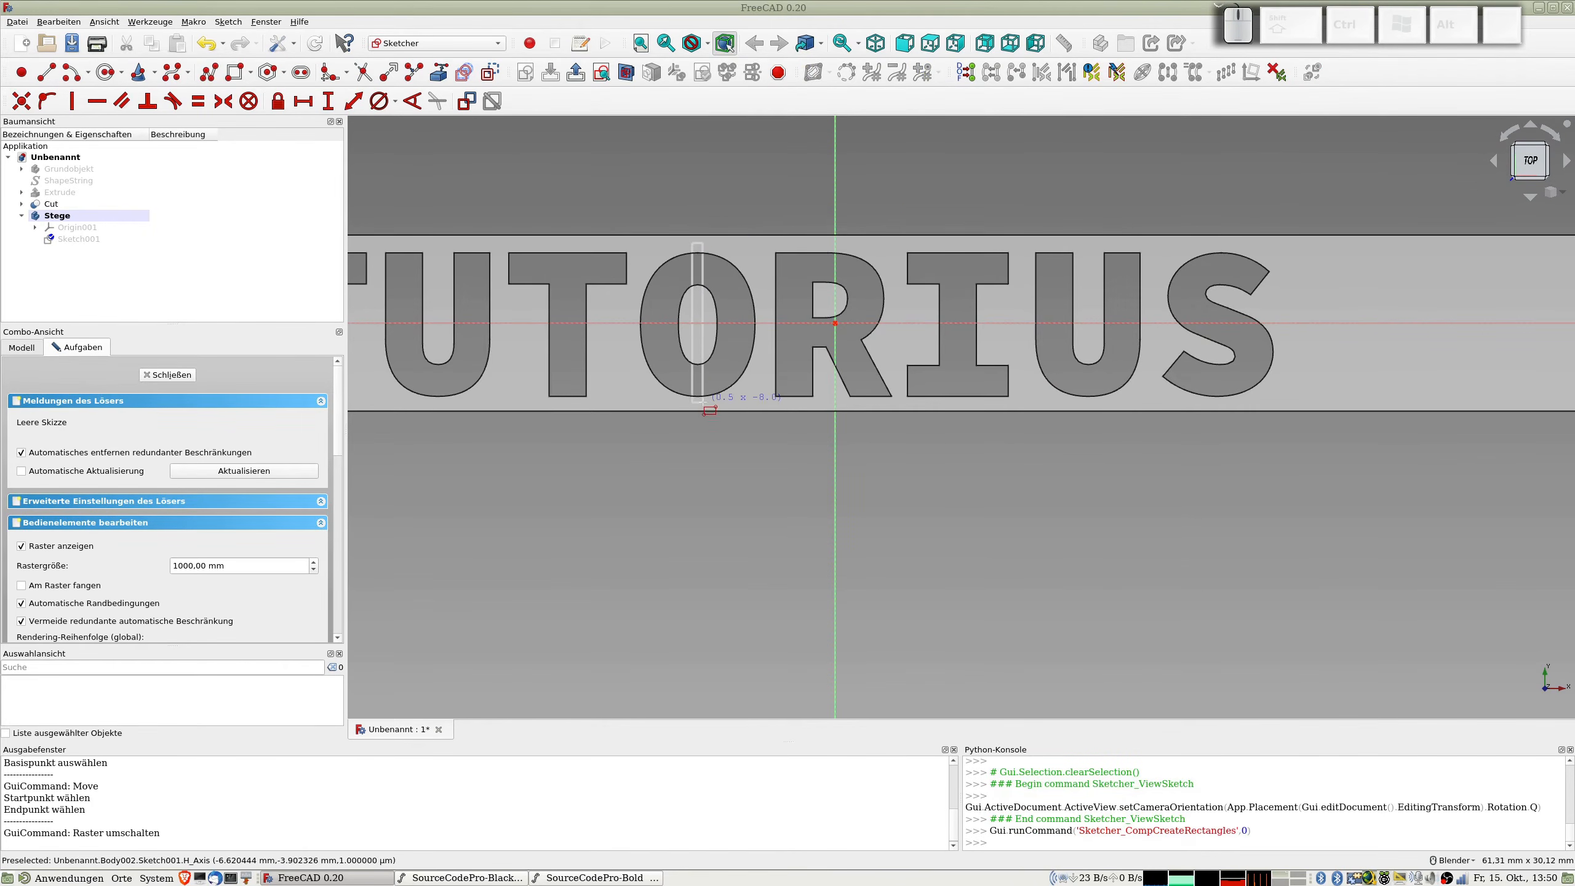
pyautogui.click(702, 402)
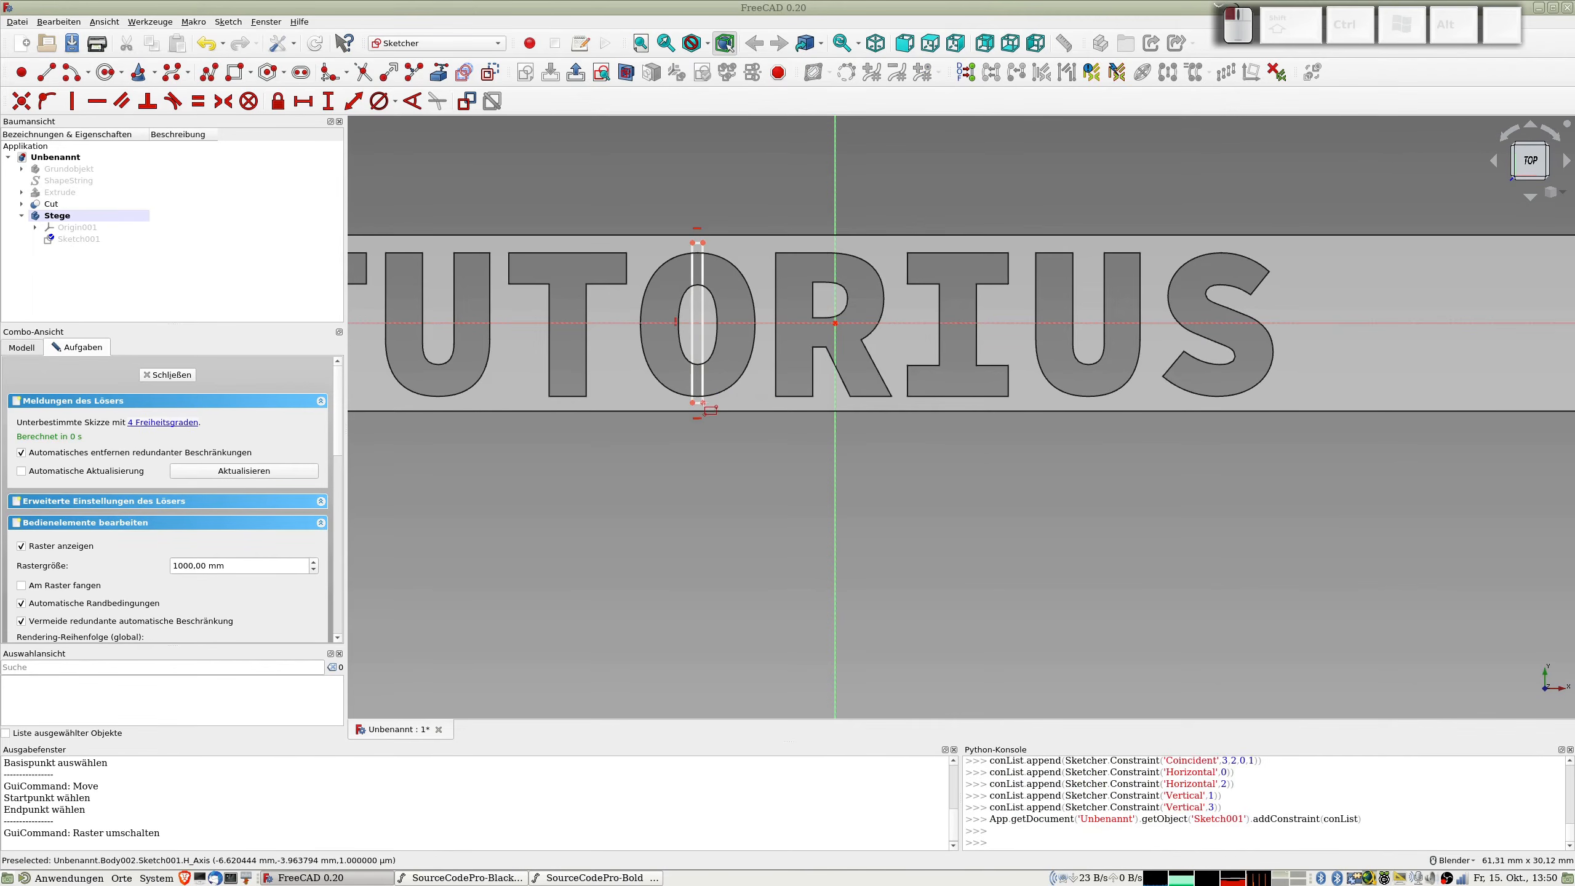
pyautogui.click(632, 315)
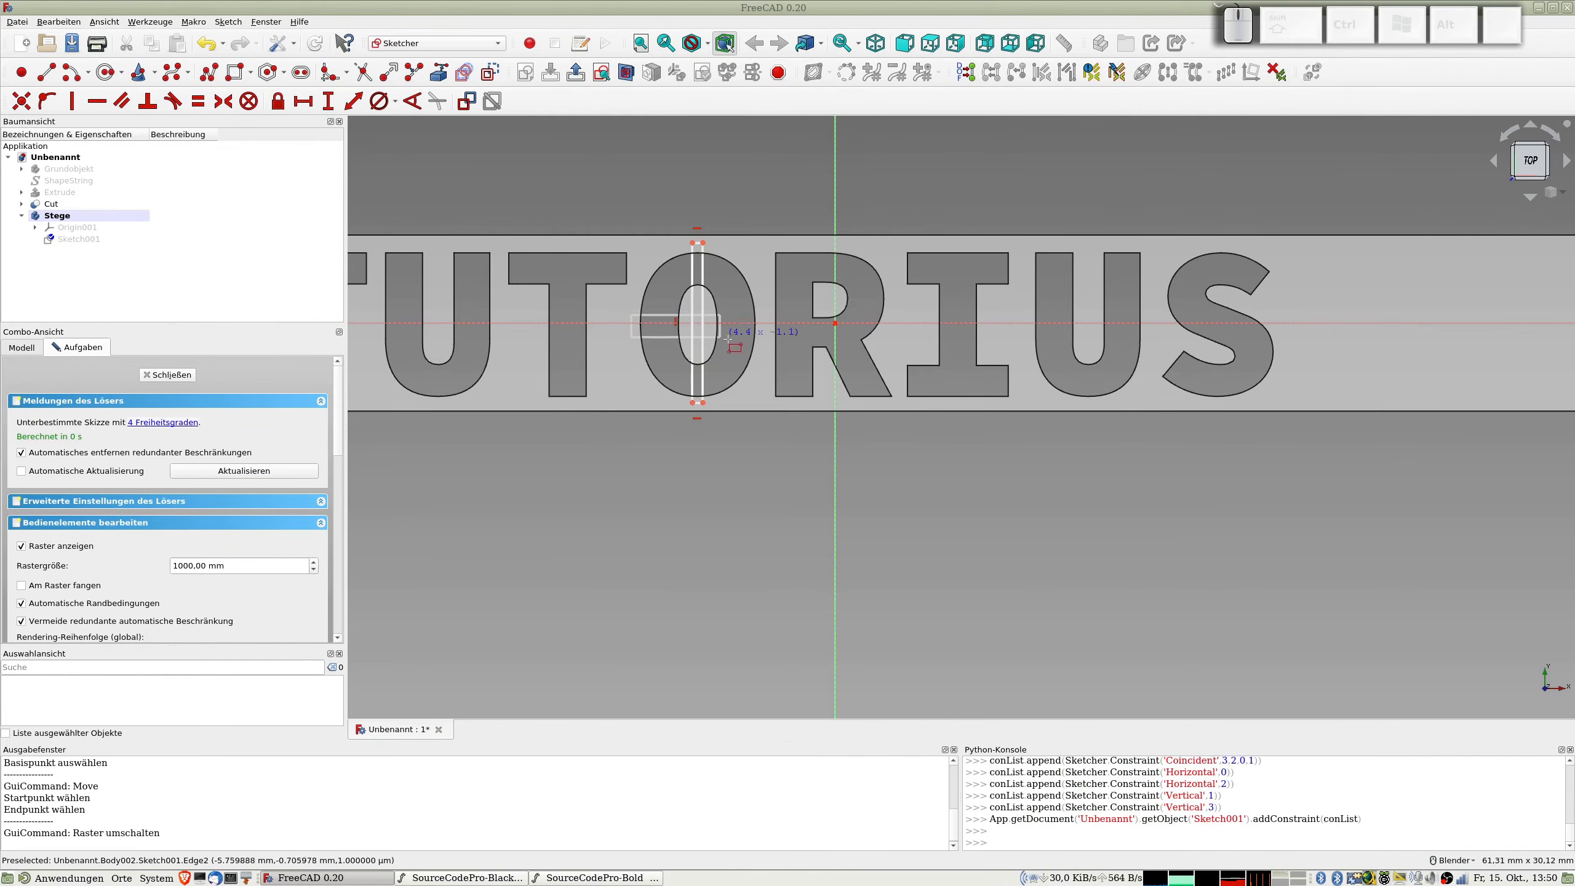
pyautogui.click(759, 330)
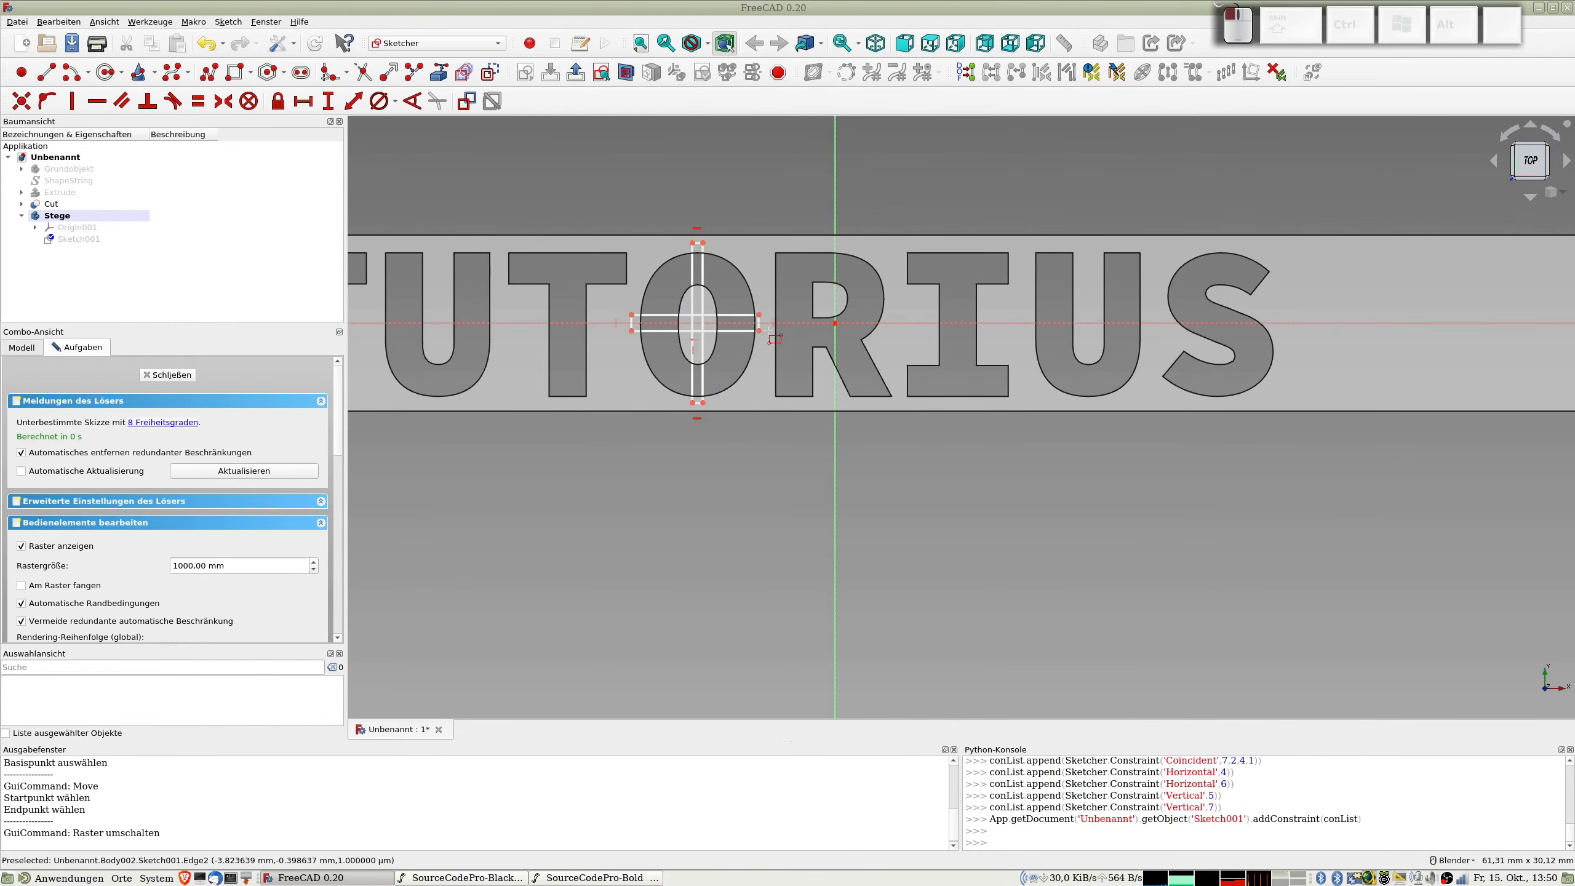
# Step: Sketch a horizontal rectangle about 5,8 × 0,6 mm and a crossing vertical one about 0,5 mm wide over the upper part of the R
pyautogui.click(772, 291)
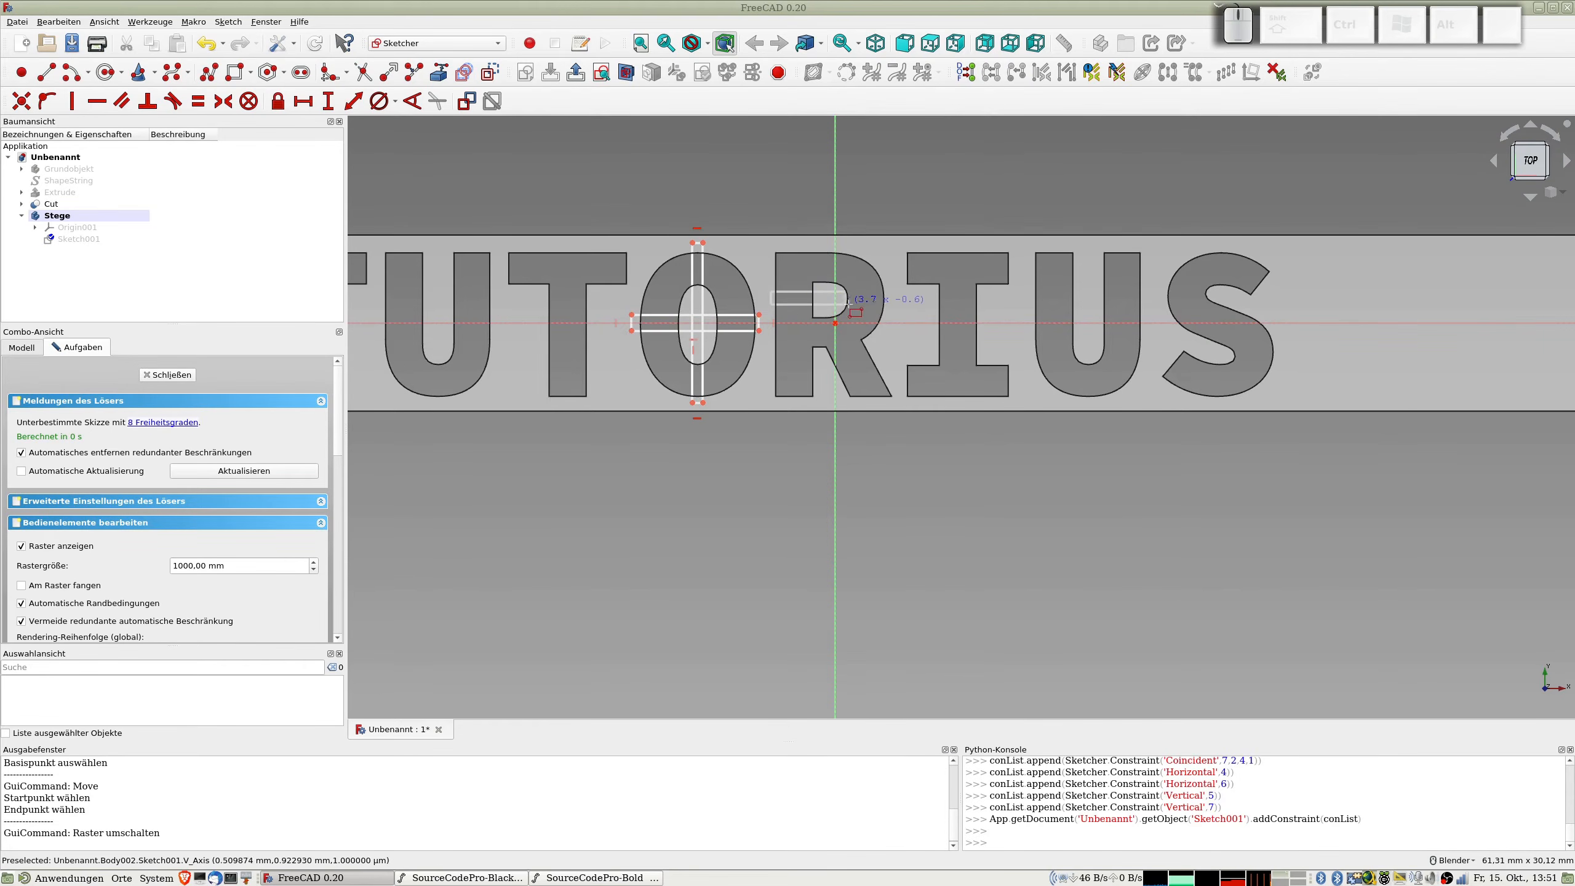
pyautogui.click(888, 303)
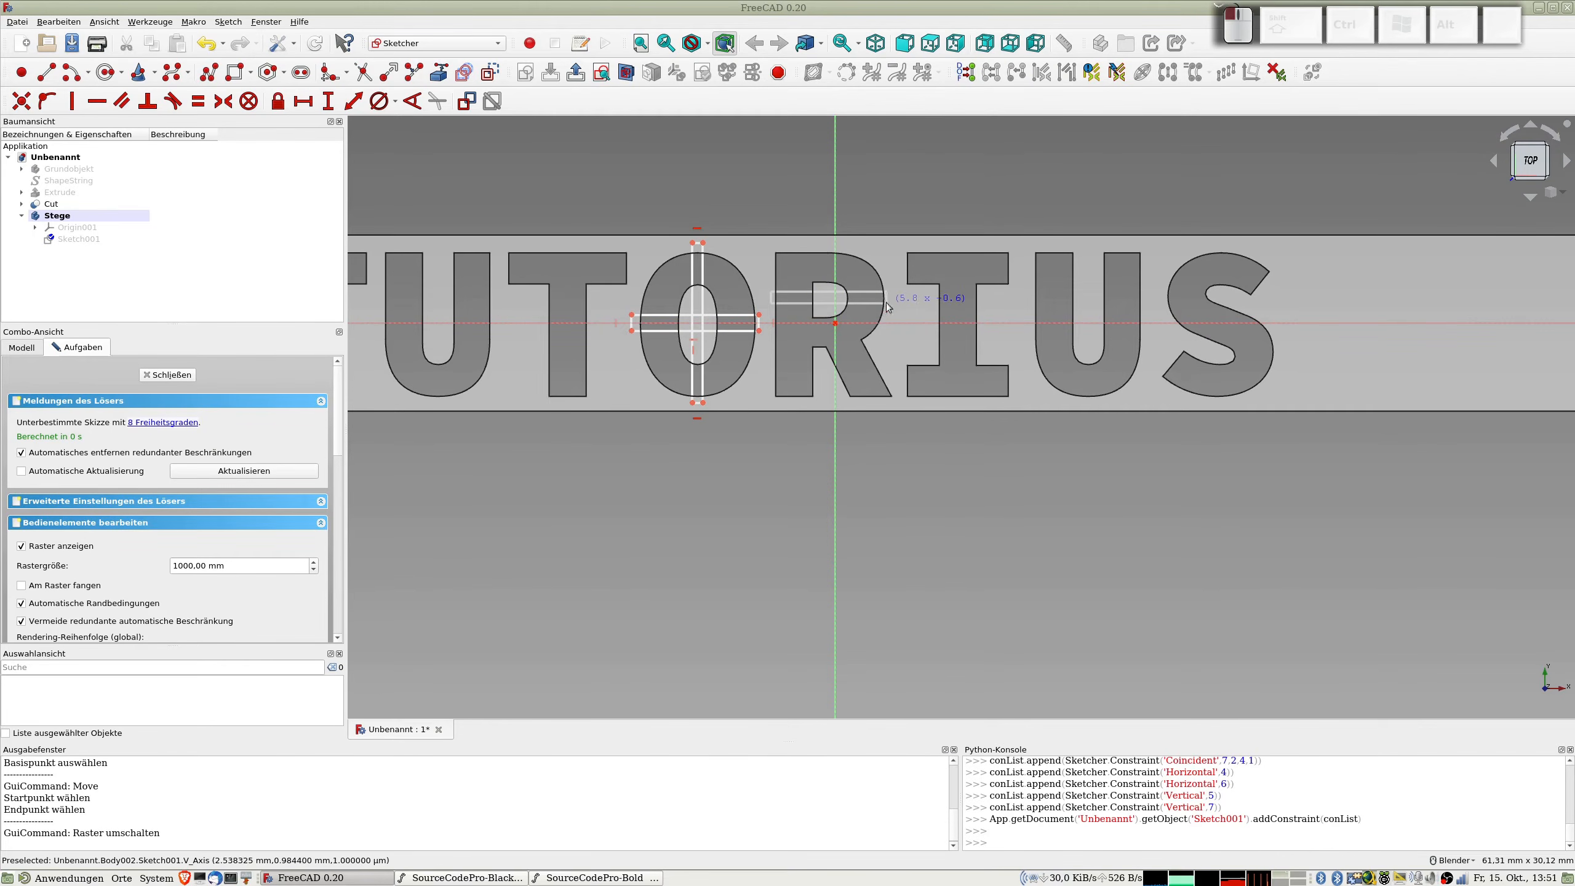
pyautogui.click(822, 246)
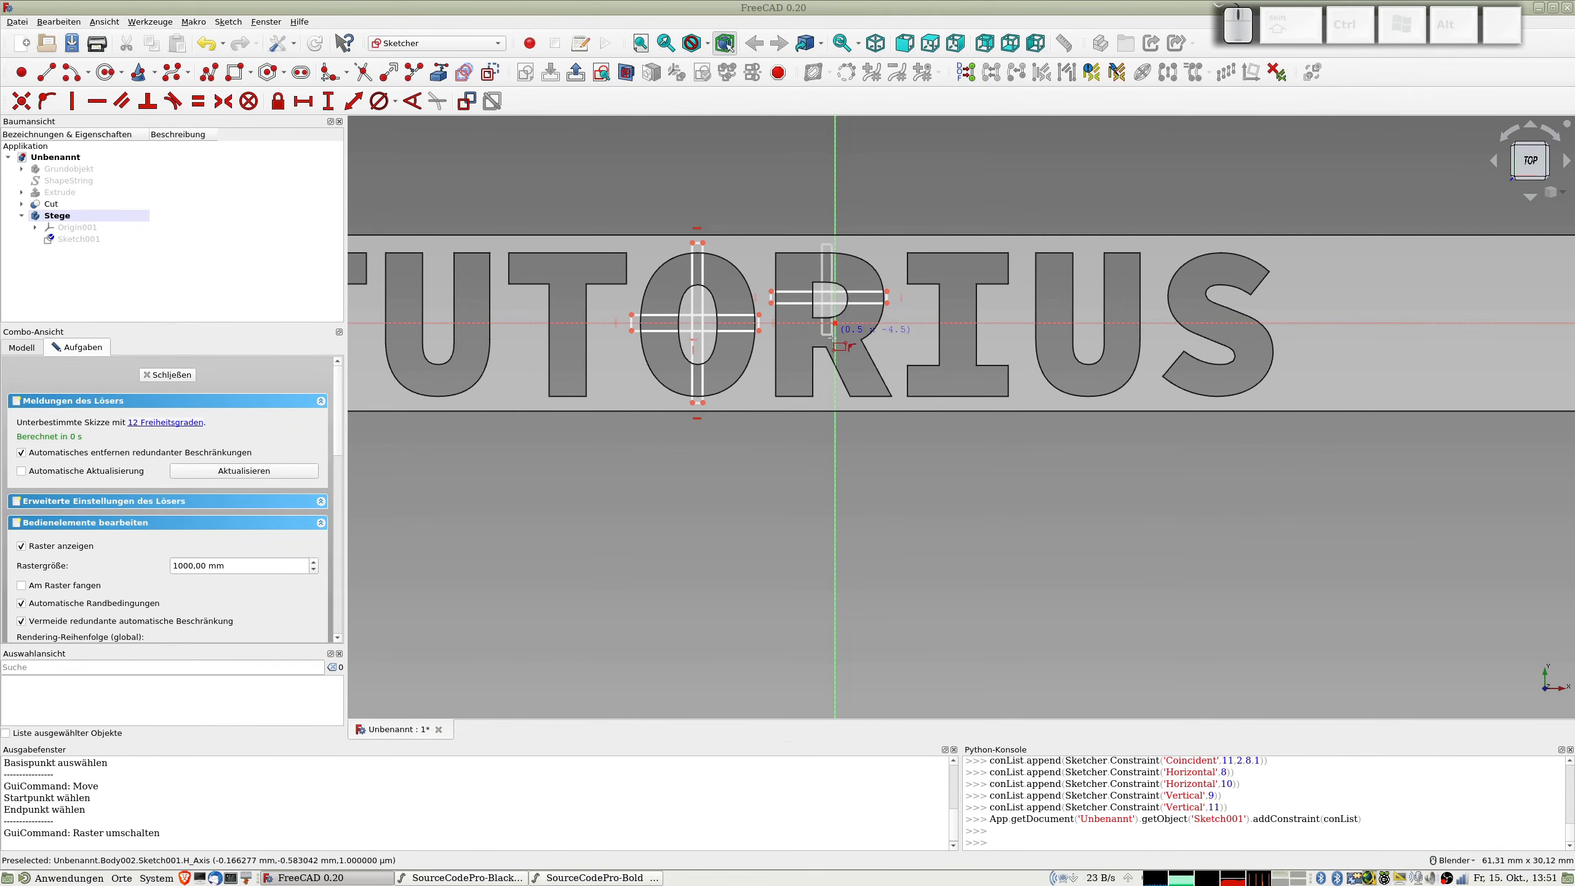
pyautogui.click(836, 373)
pyautogui.scroll(2, 796, 358)
pyautogui.rightClick(658, 267)
# Step: Constrain one short end edge of each of the four bridge rectangles on the O and R to equal length
pyautogui.click(649, 187)
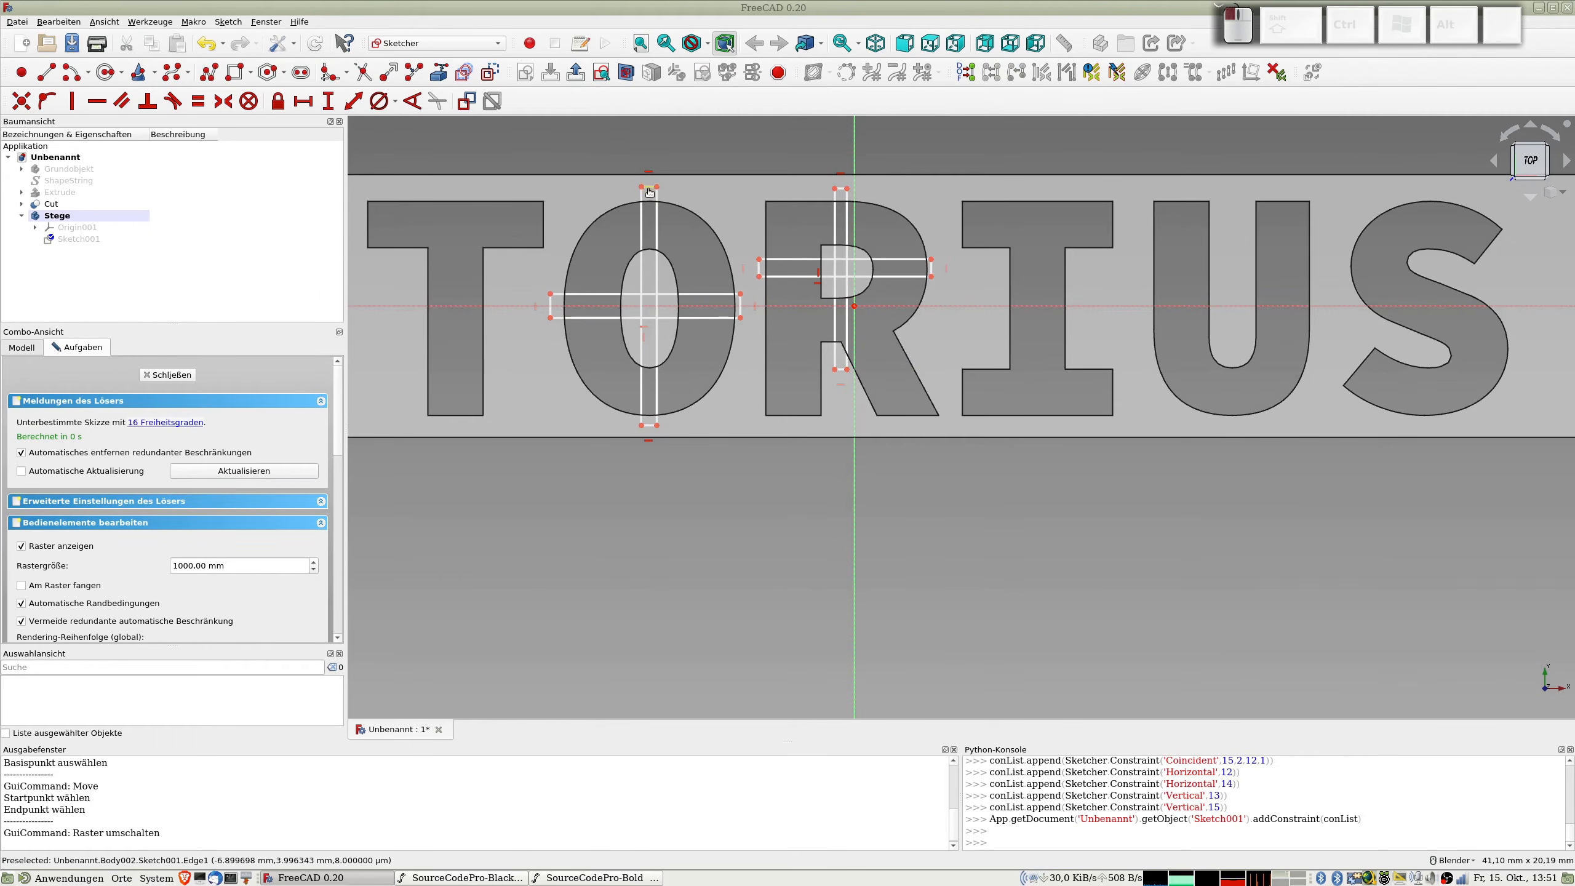
pyautogui.click(550, 306)
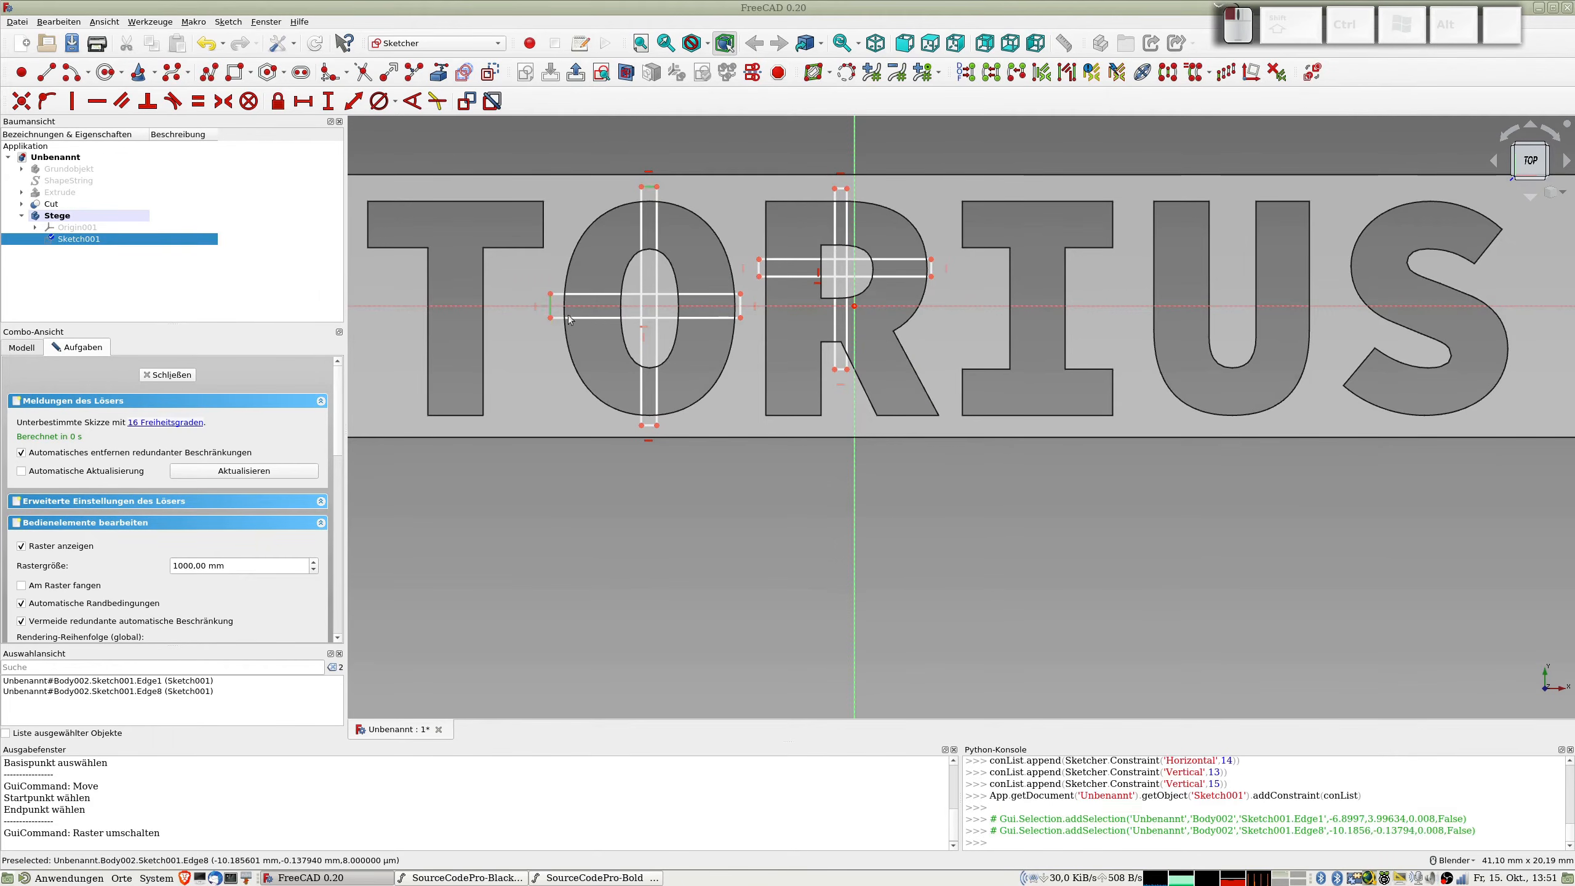
pyautogui.click(841, 189)
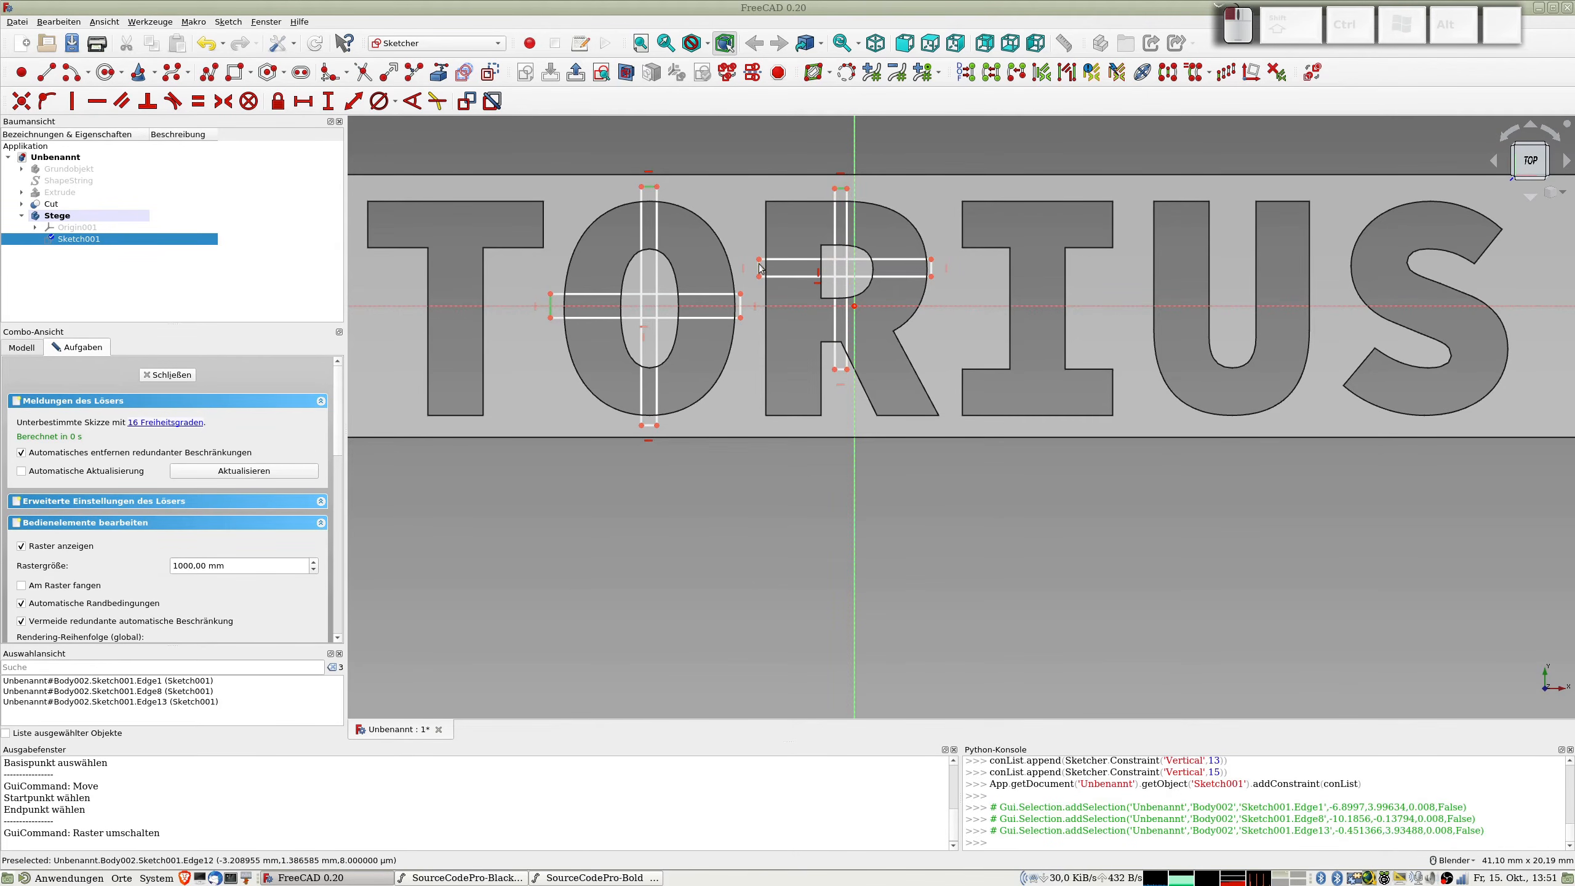
pyautogui.click(760, 268)
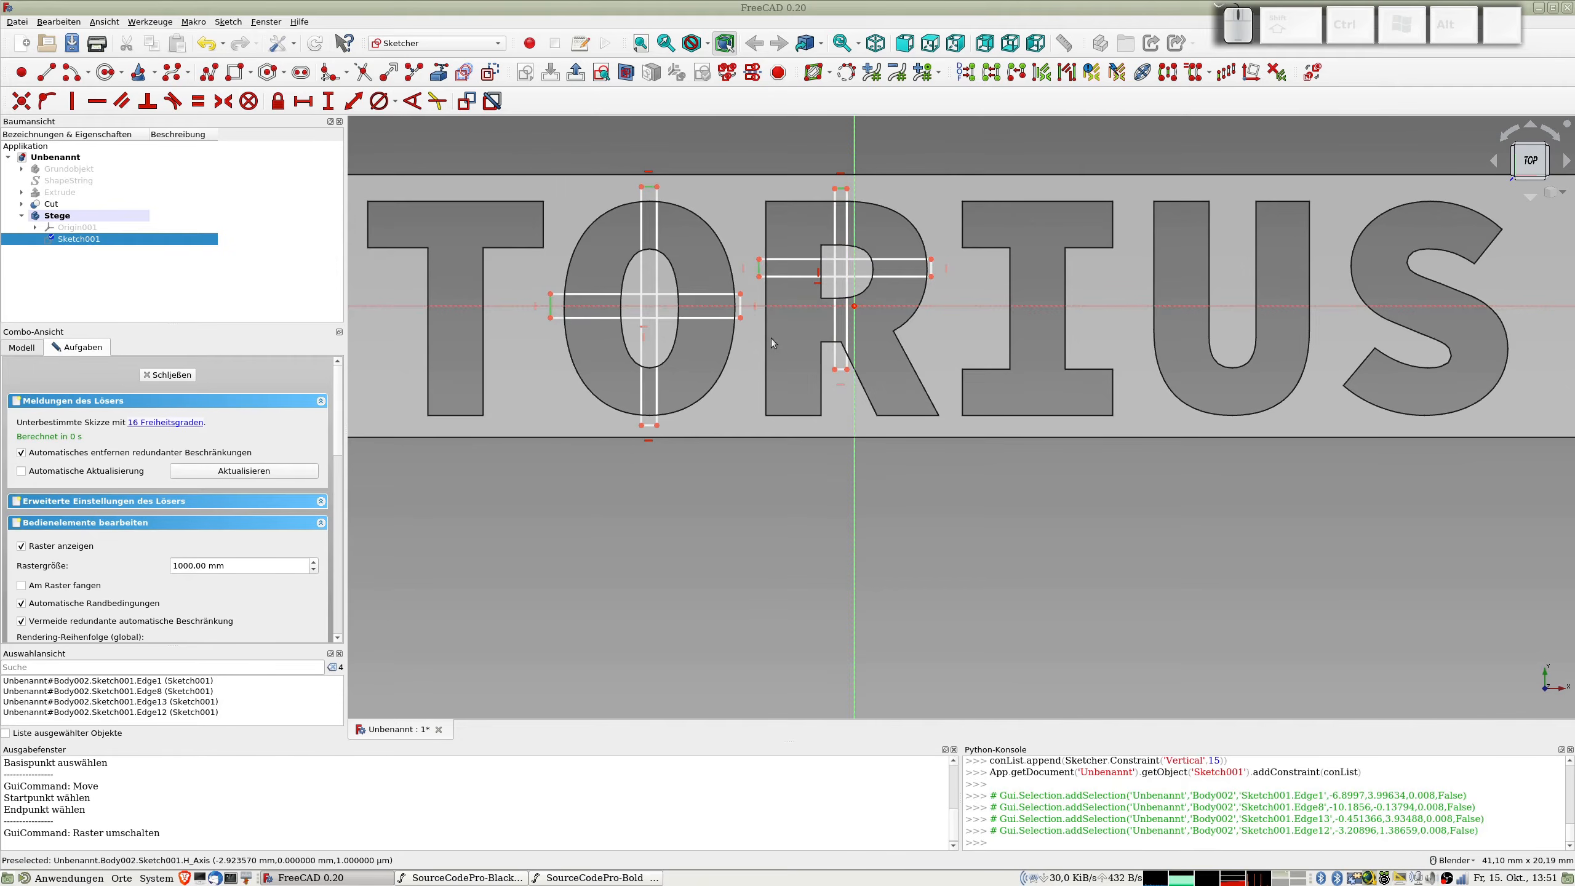
pyautogui.press('e')
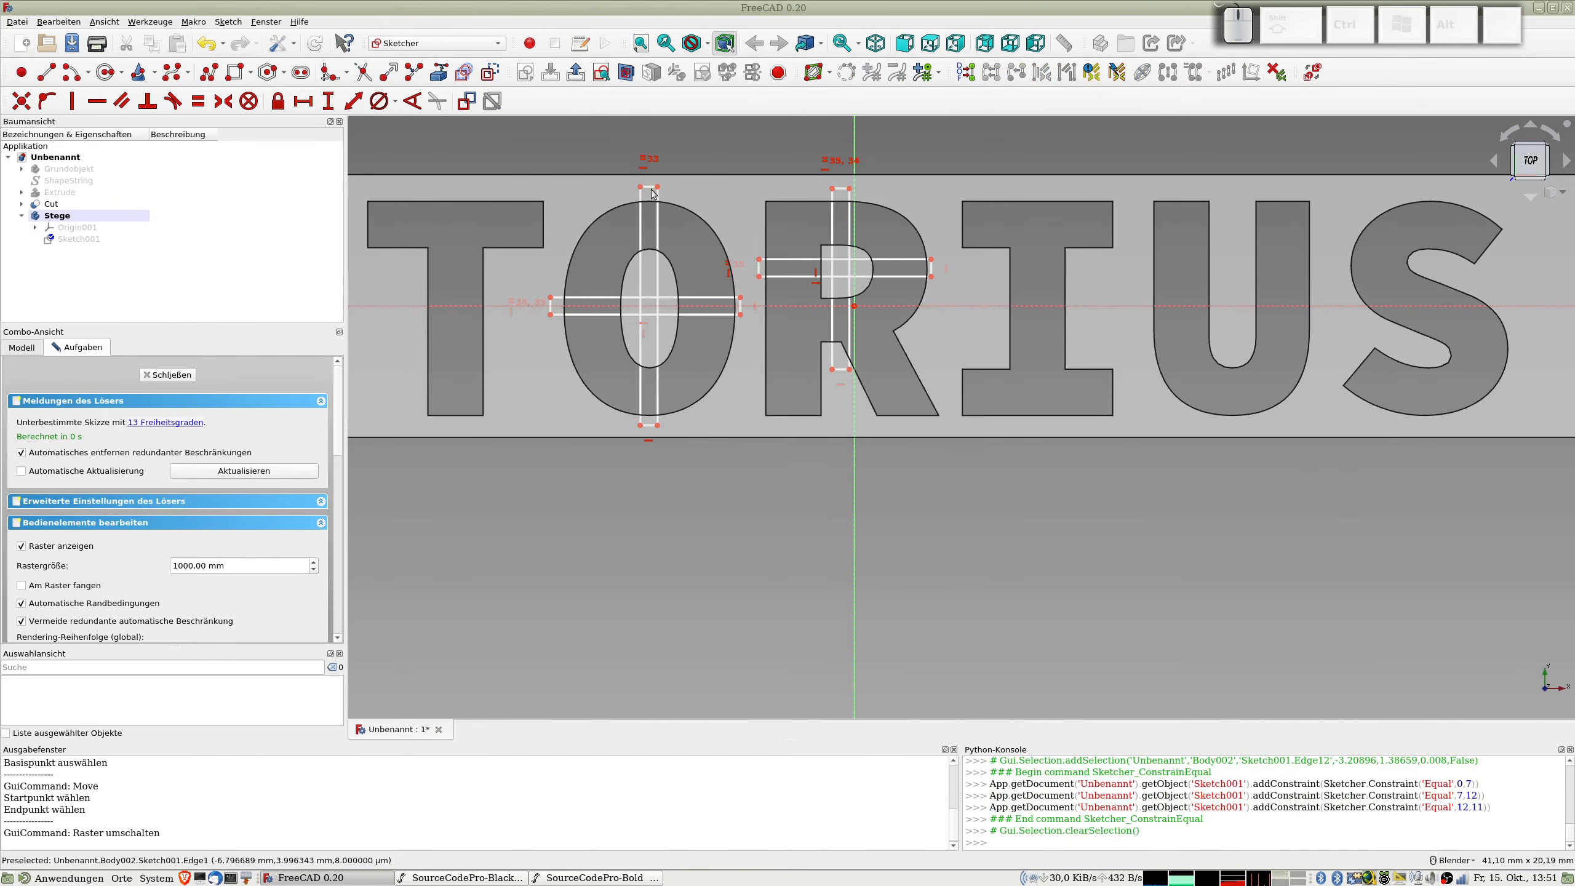
# Step: Set the short end edge of the O's horizontal bridge to 0,5 mm and move the top edge of the R's vertical bridge slightly down
pyautogui.click(550, 306)
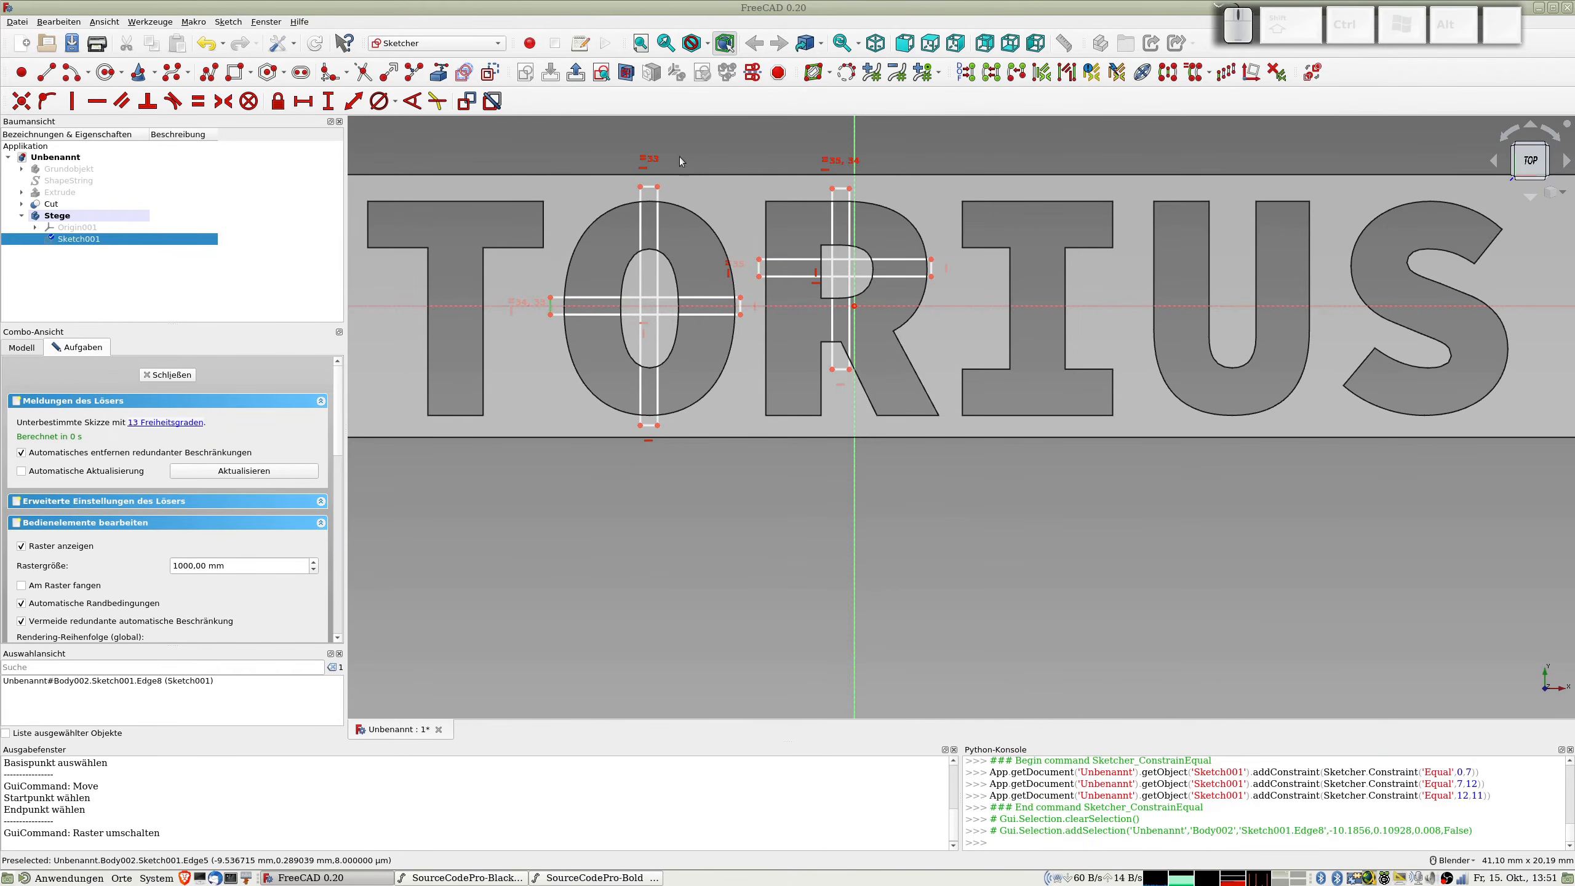
pyautogui.press('k')
pyautogui.press('d')
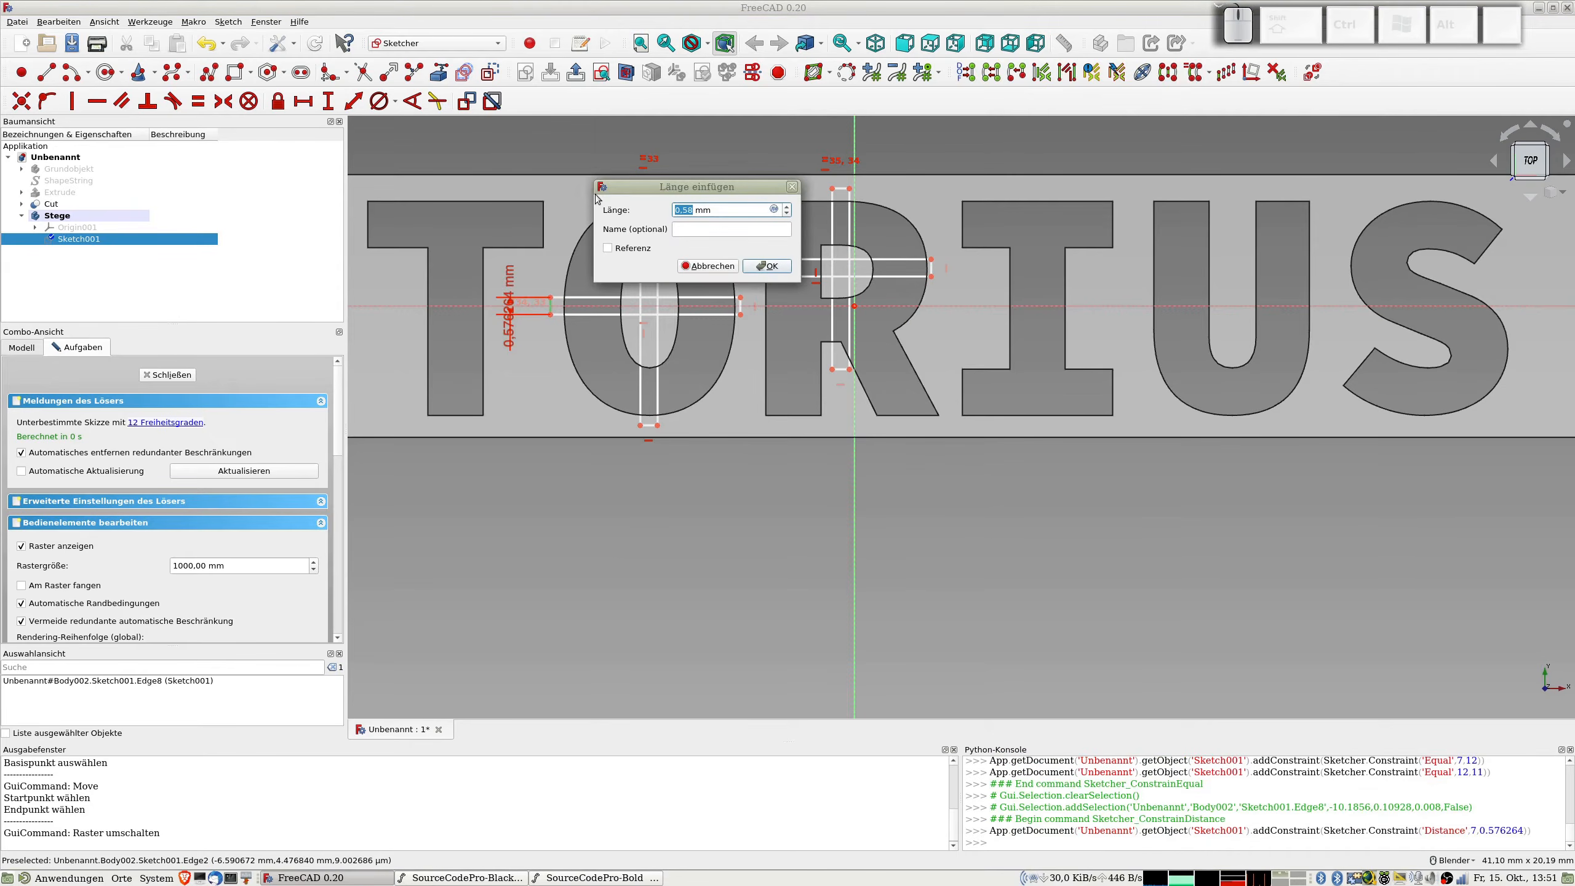
pyautogui.write('0,5')
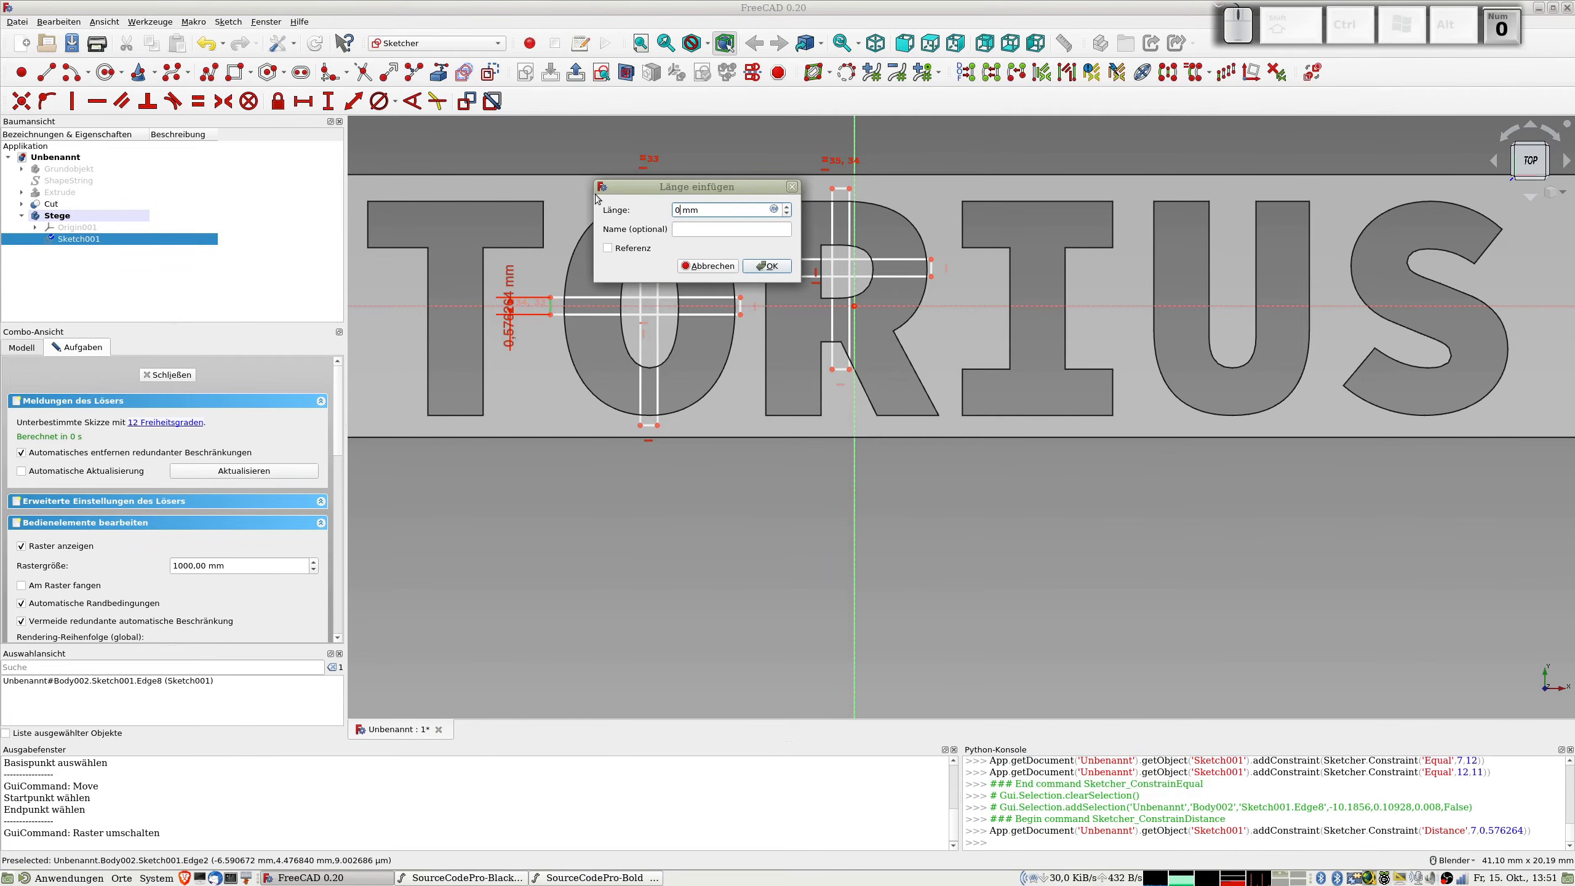
pyautogui.press('Return')
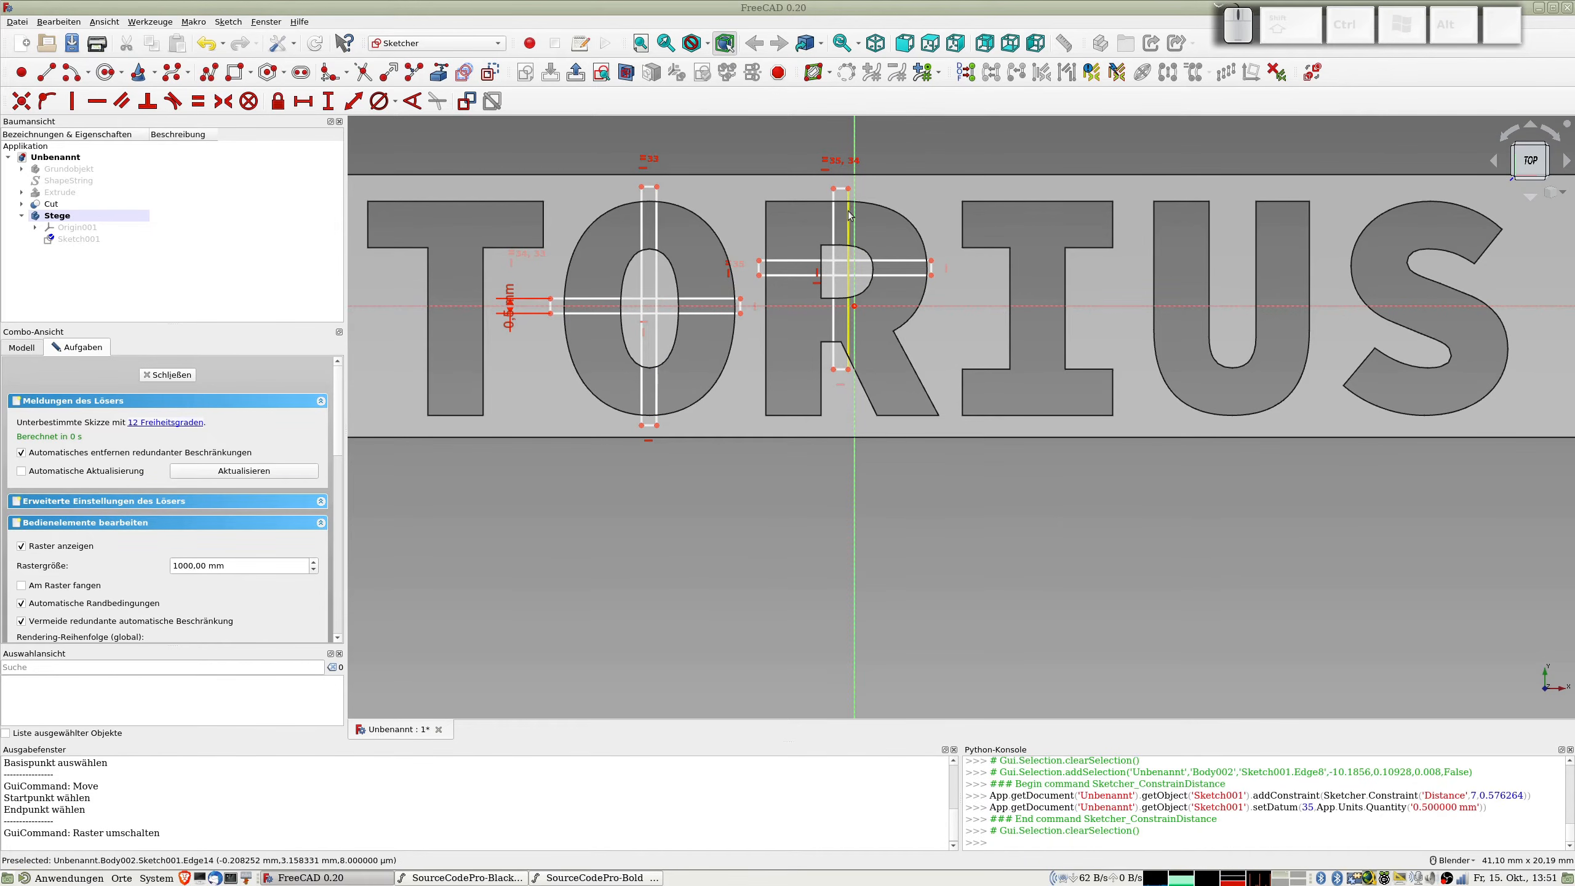
pyautogui.moveTo(846, 193); pyautogui.dragTo(846, 194)
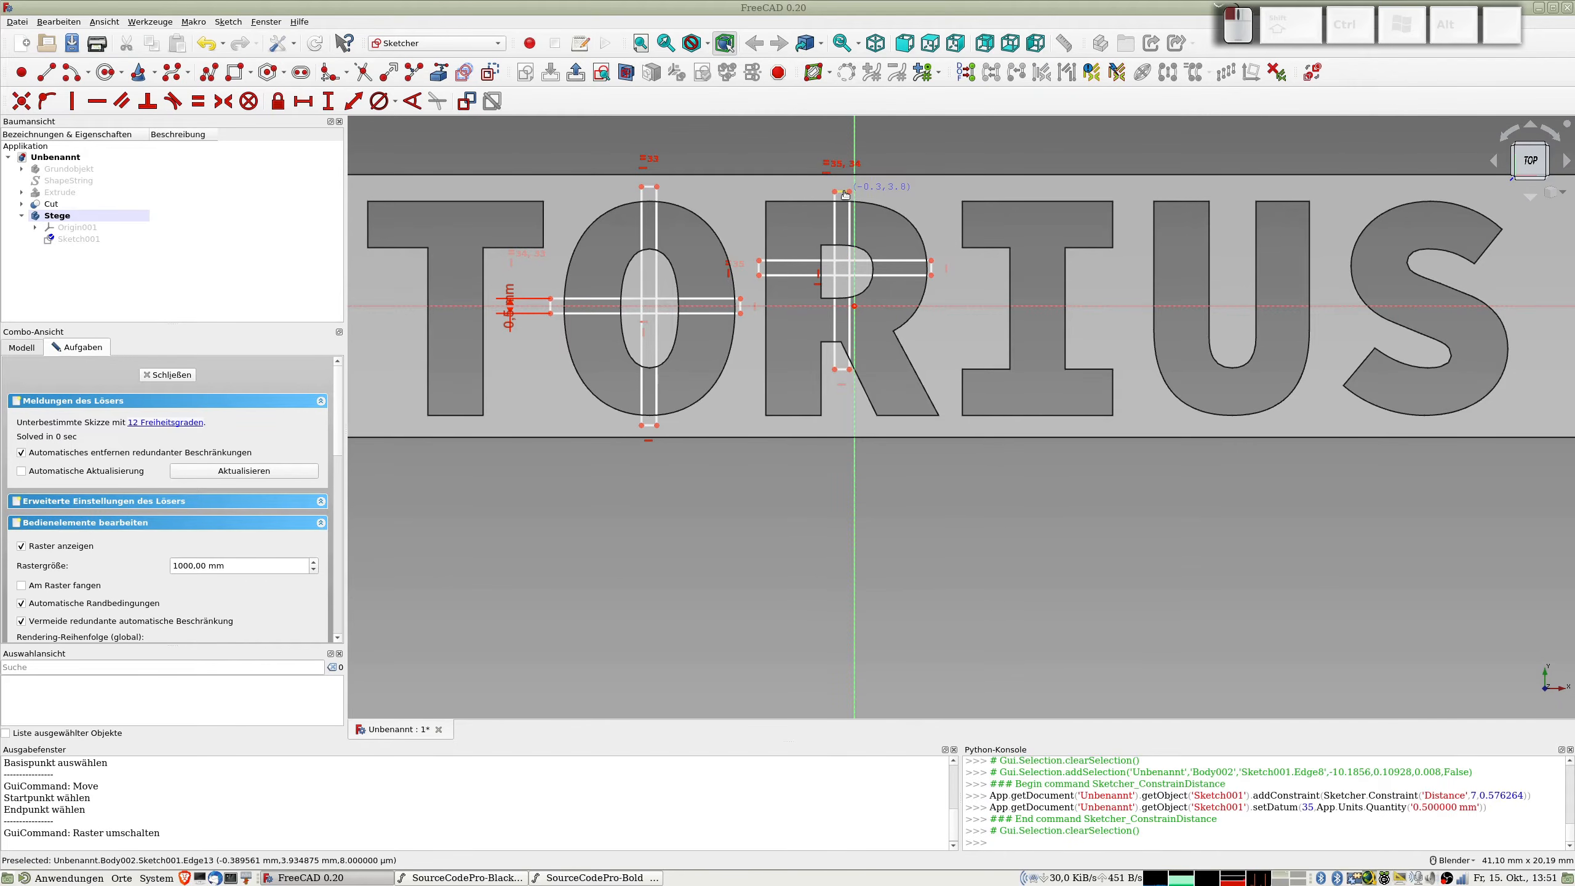
pyautogui.moveTo(845, 194); pyautogui.dragTo(846, 194)
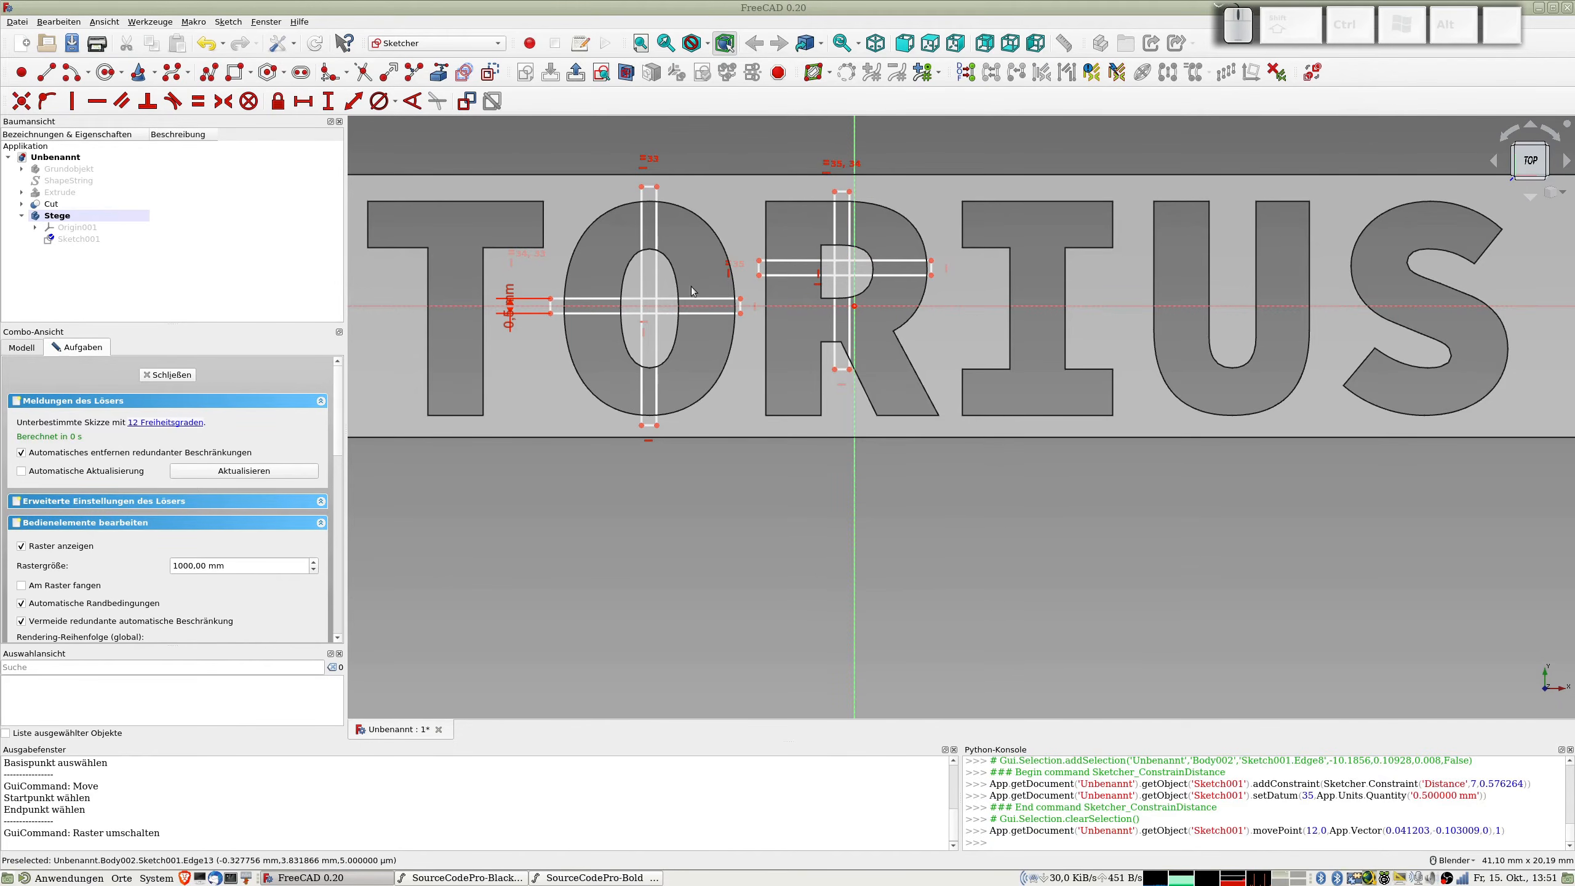
# Step: Convert the facing end edges of the horizontal bridges between the O and R to construction geometry
pyautogui.click(760, 268)
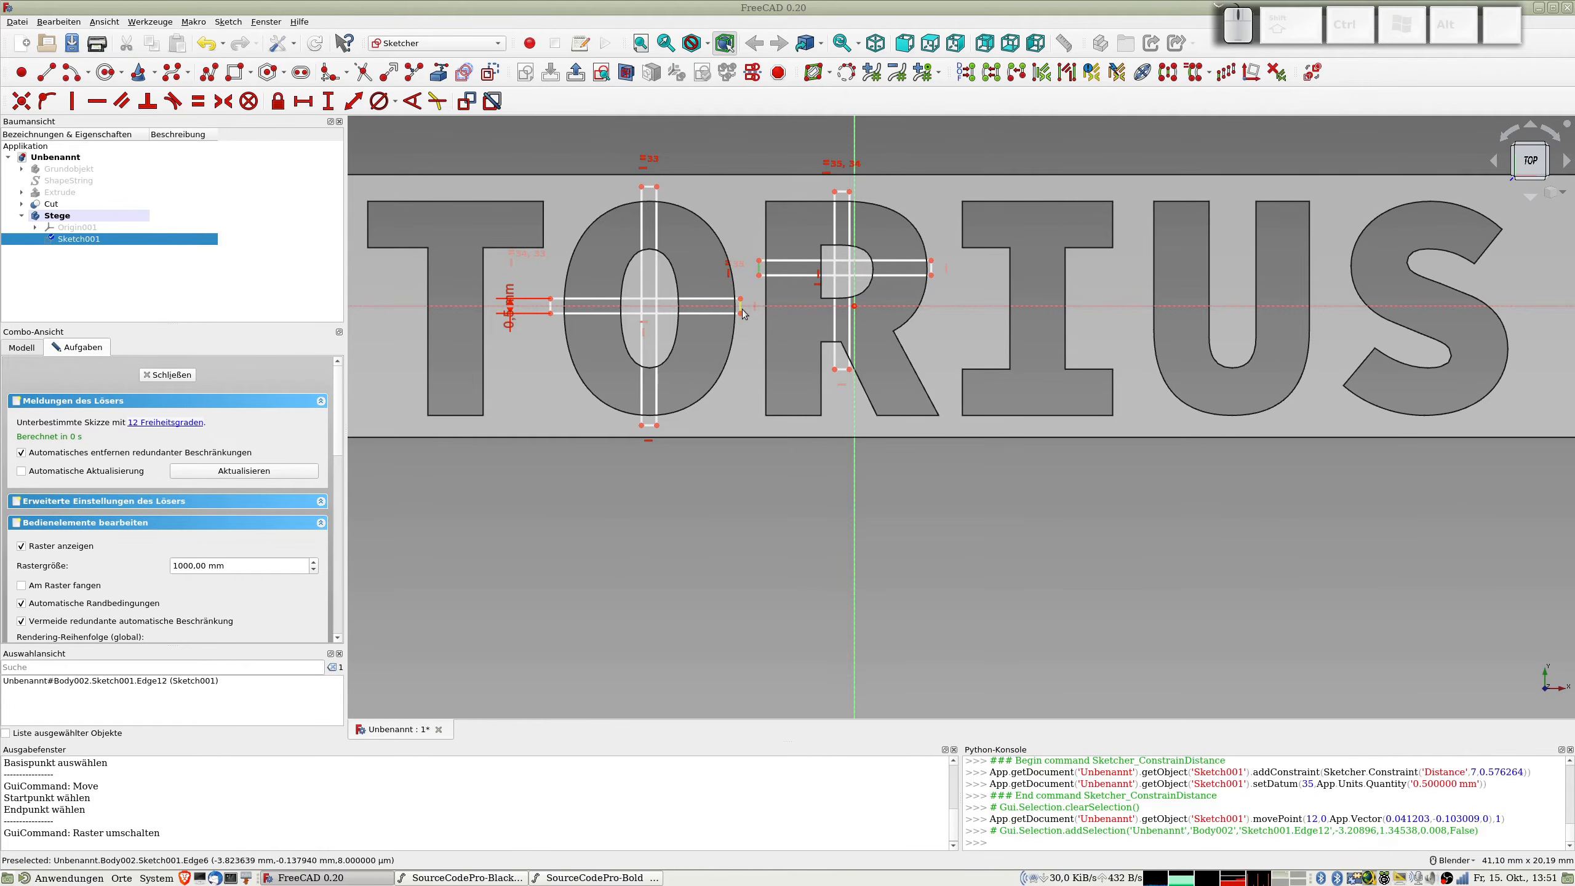
pyautogui.click(741, 308)
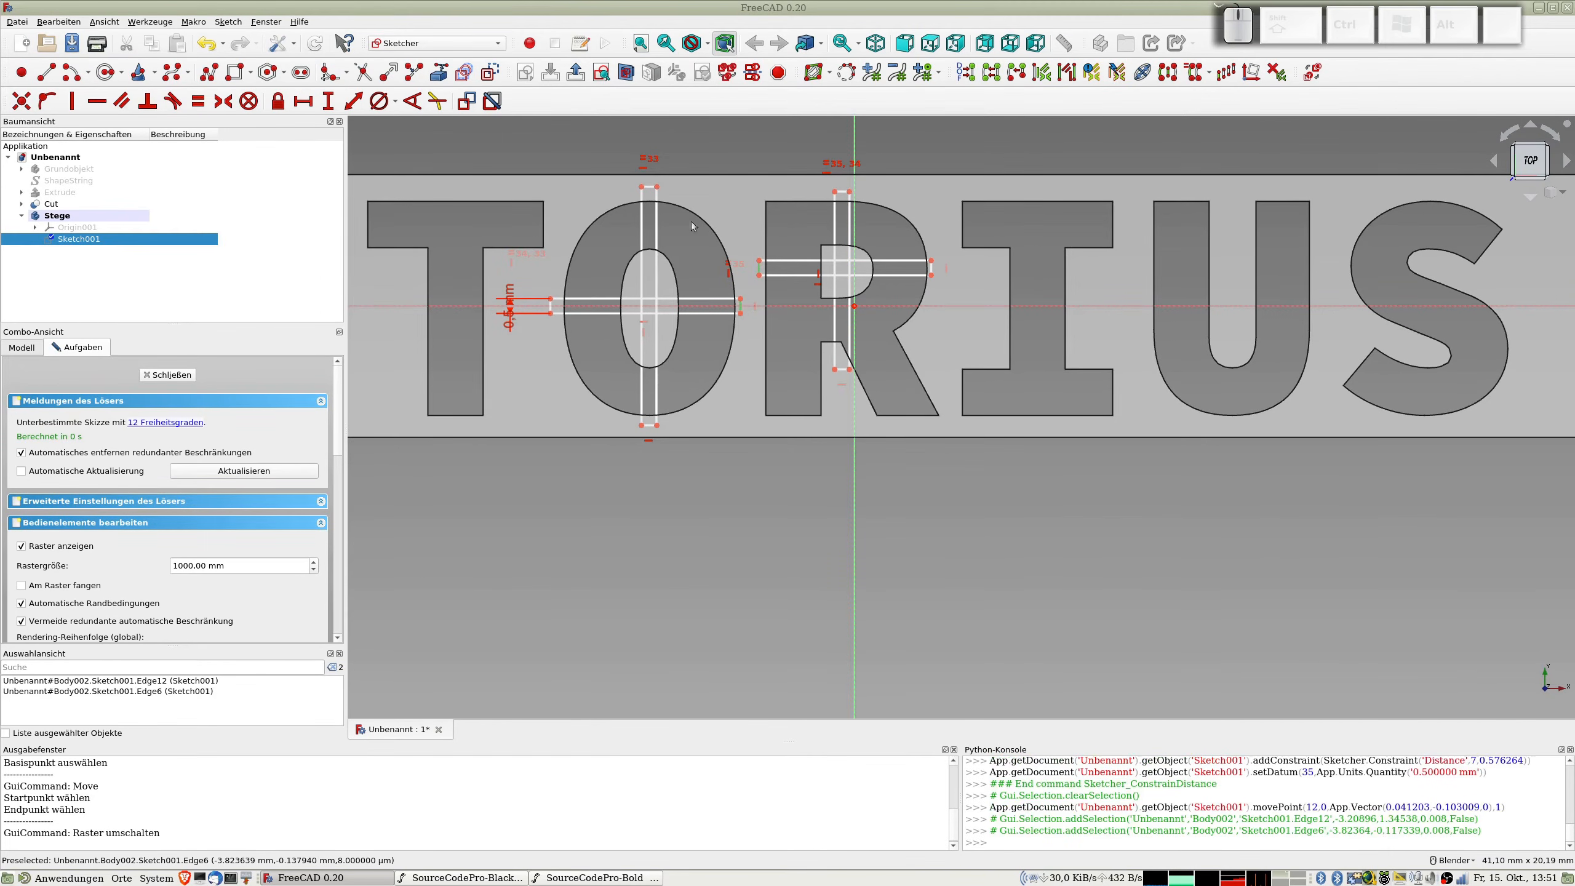
pyautogui.click(490, 73)
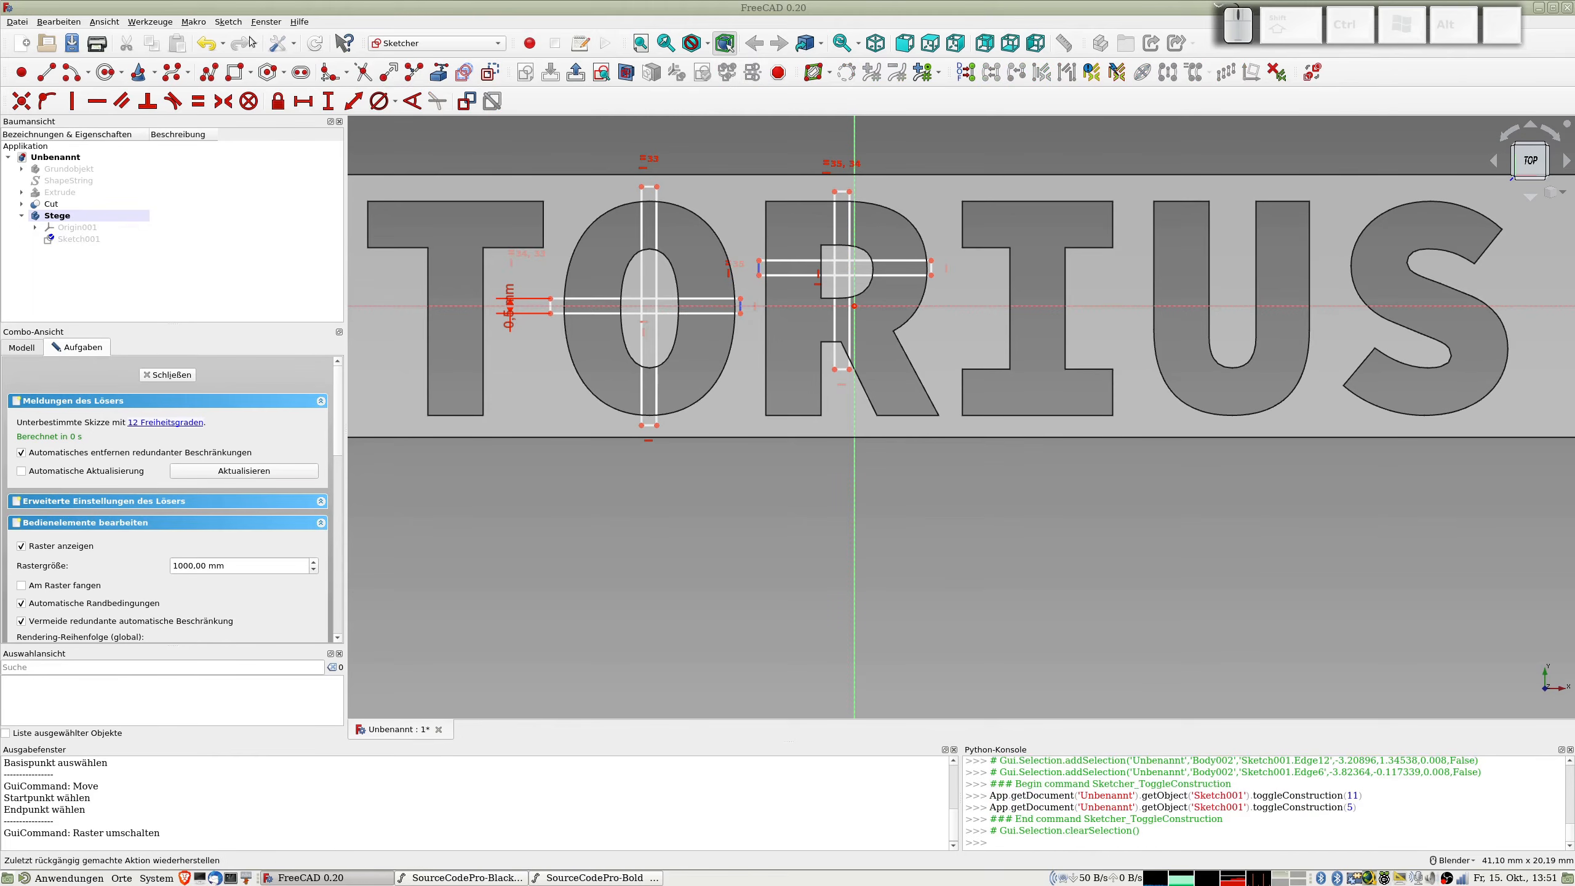
# Step: Draw two slanted lines joining the upper and lower corners of the O's horizontal bridge to those of the R's horizontal bridge
pyautogui.click(46, 73)
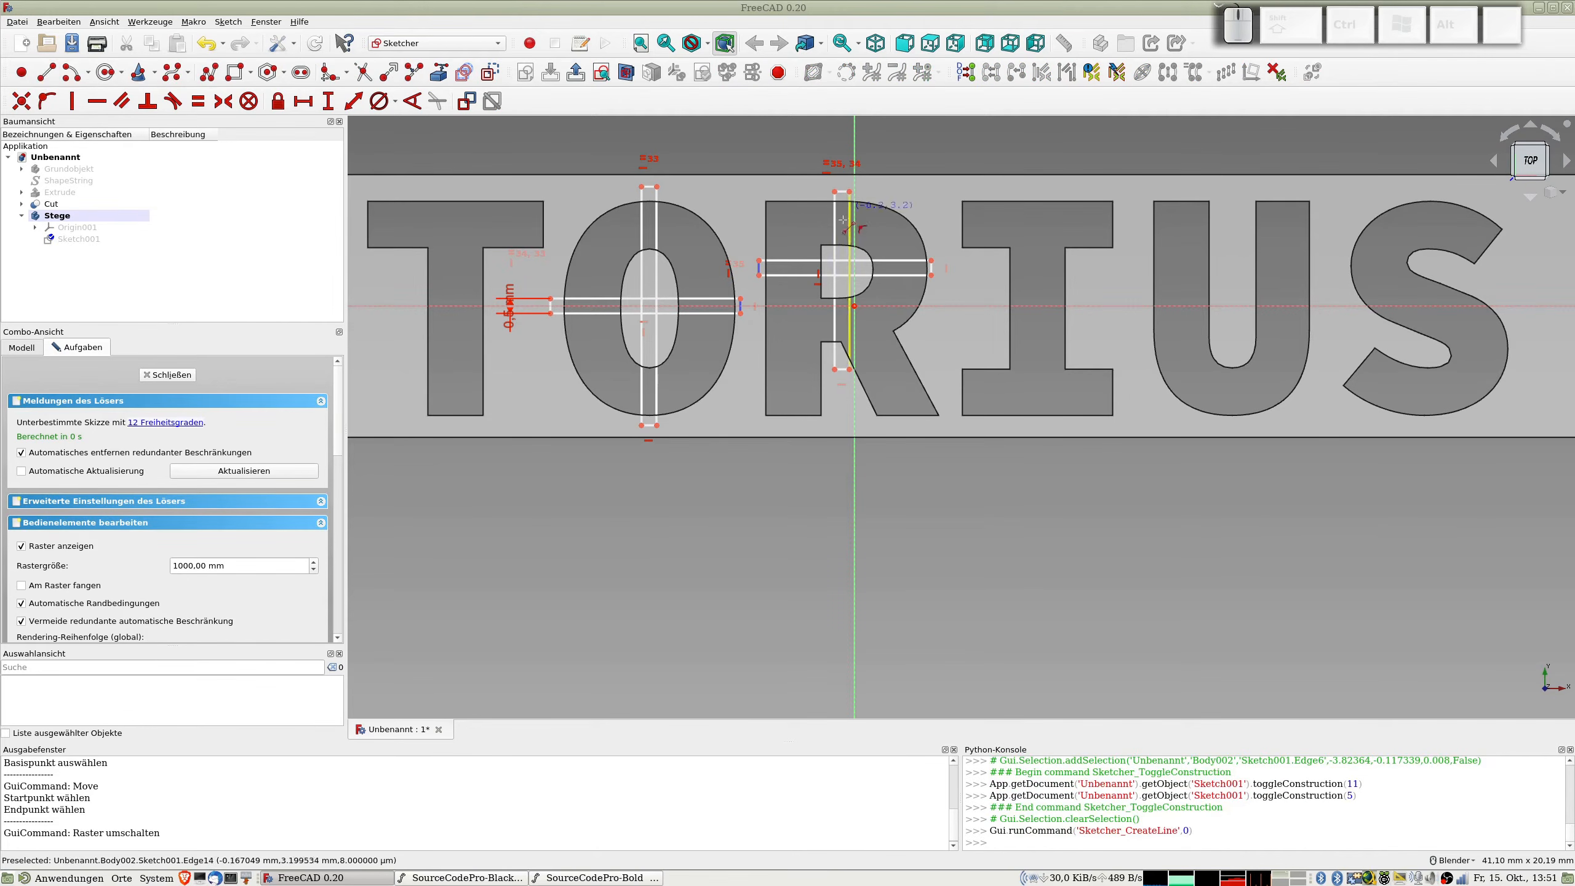
pyautogui.click(740, 304)
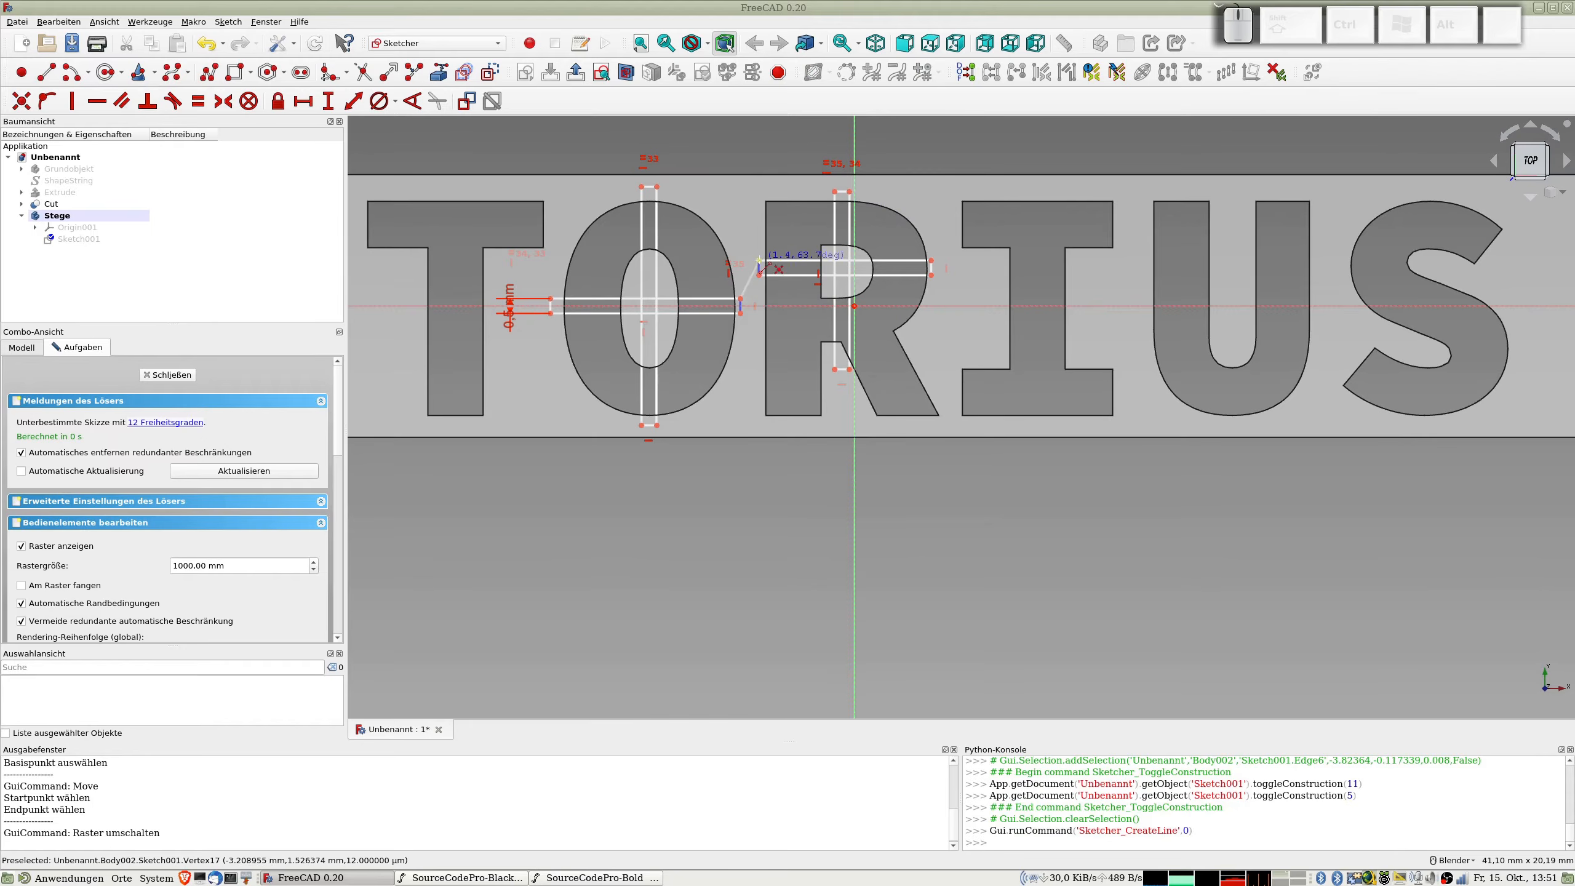
pyautogui.click(760, 264)
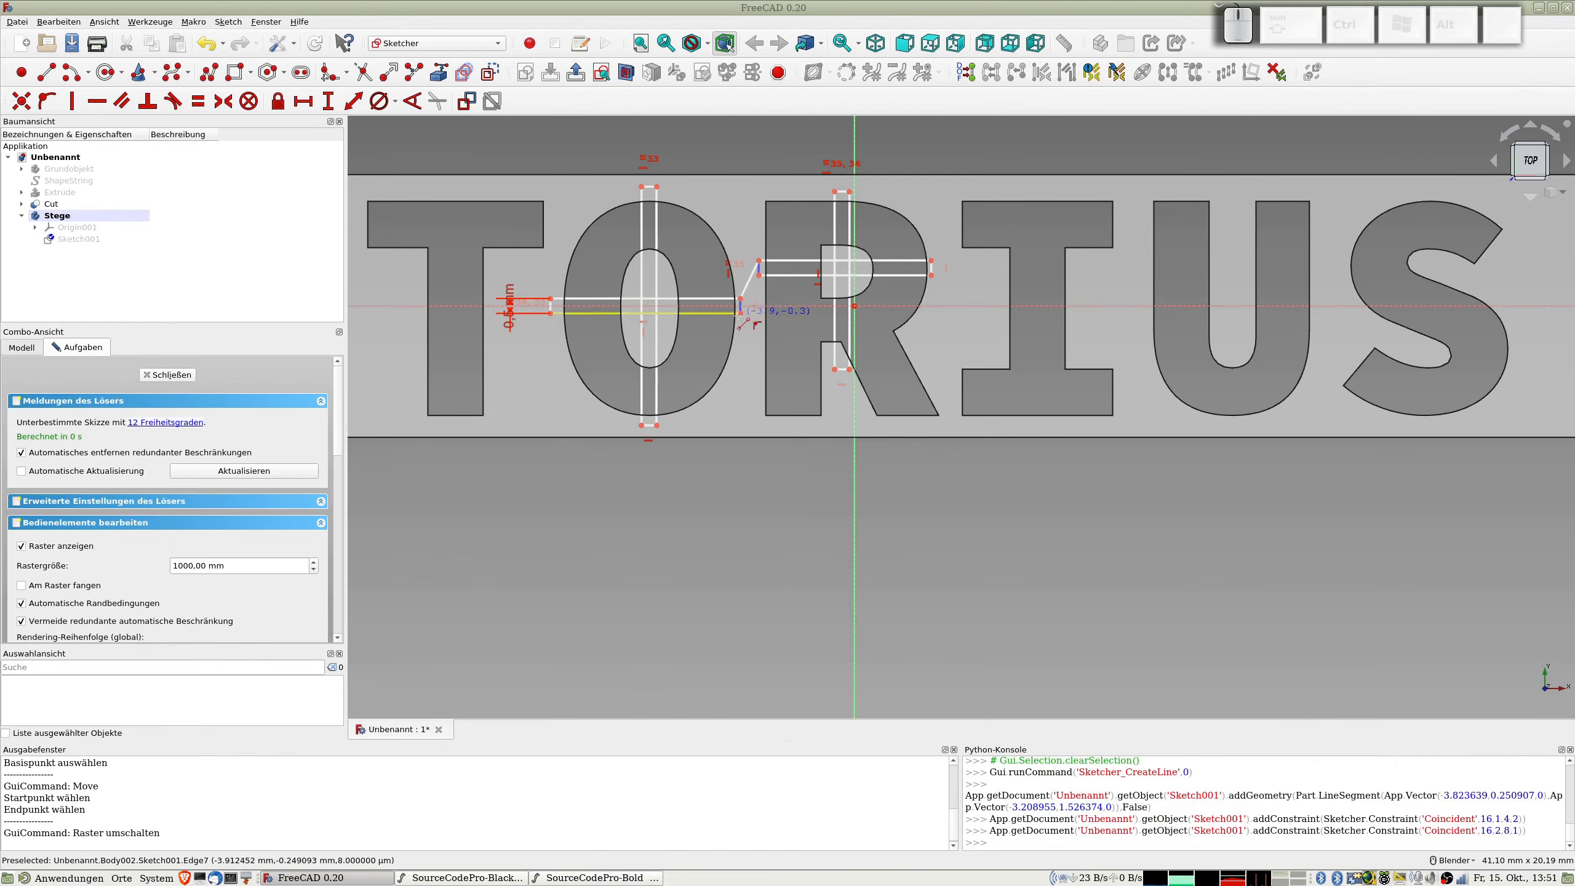
pyautogui.click(740, 314)
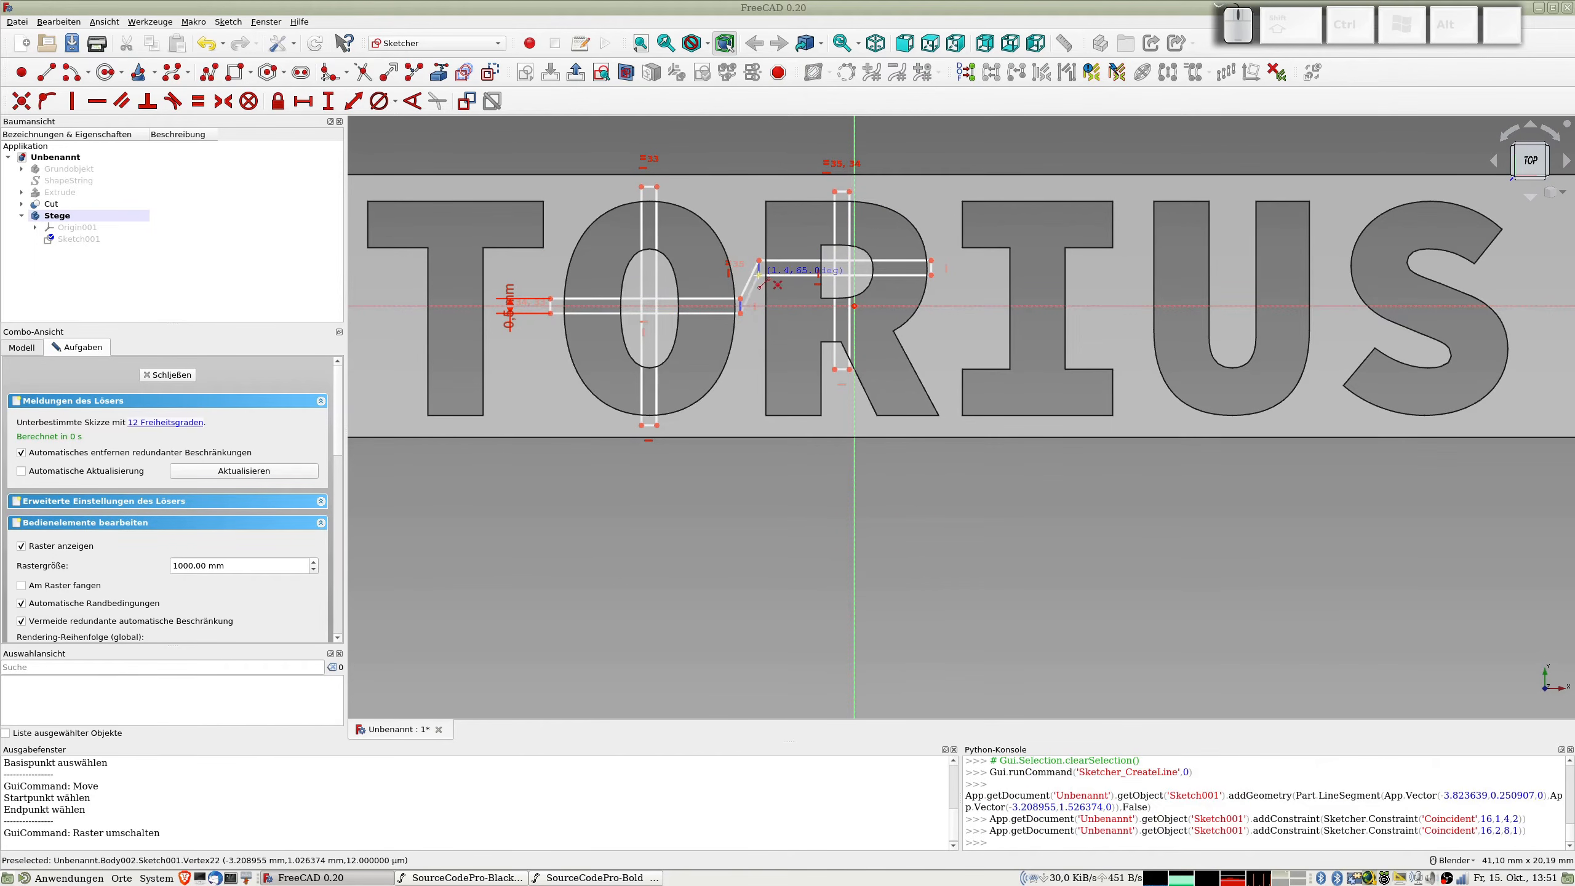
pyautogui.click(760, 274)
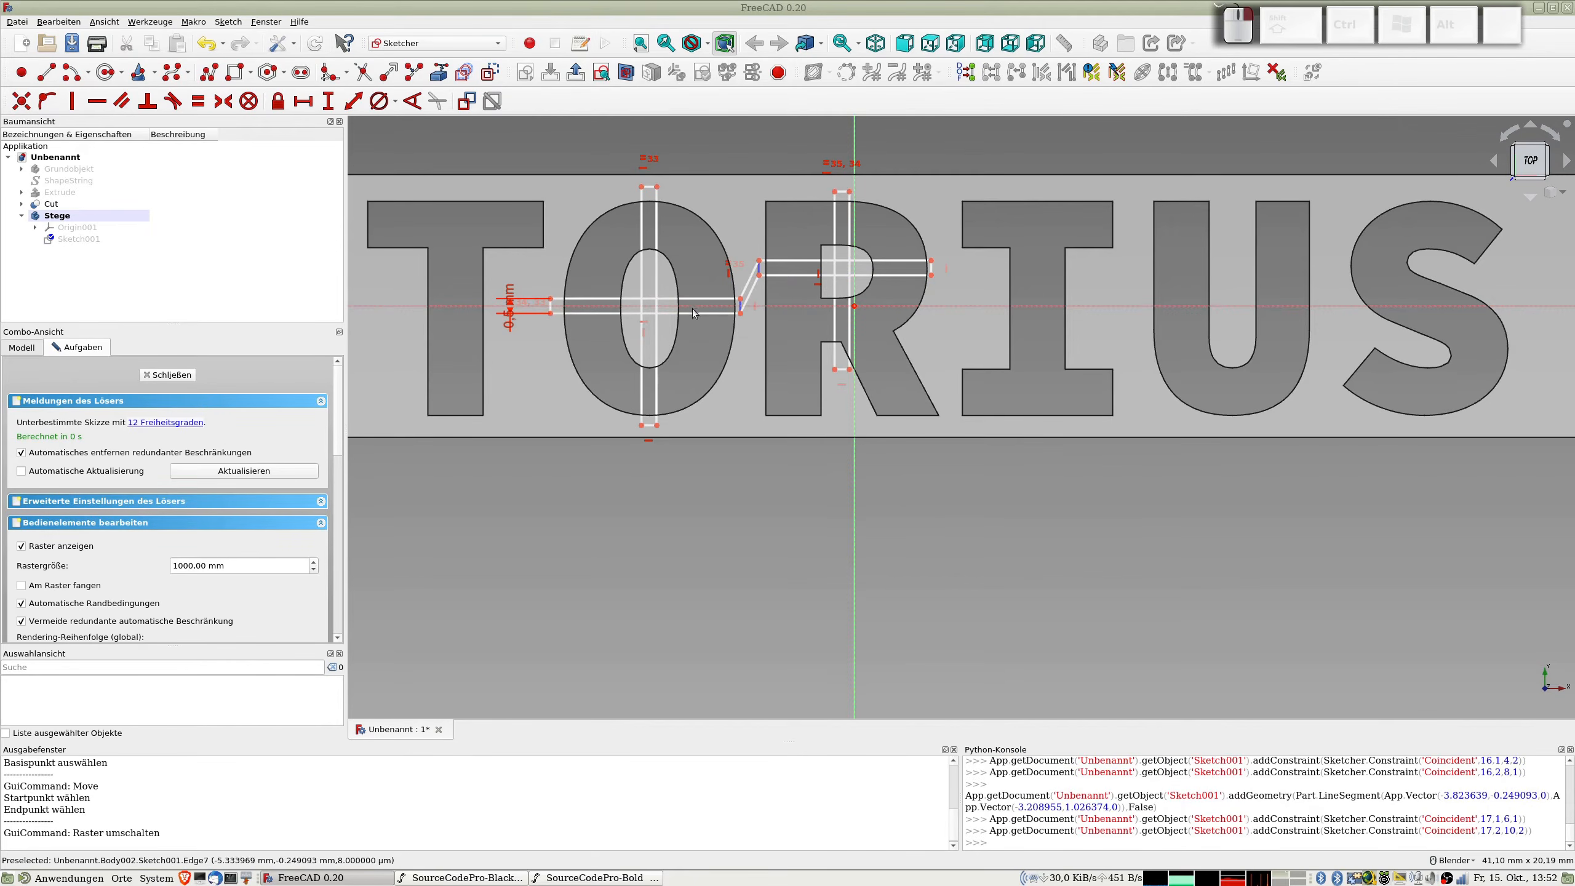
# Step: Trim away the four inner line segments where the vertical and horizontal bridges cross inside the O
pyautogui.scroll(4, 751, 369)
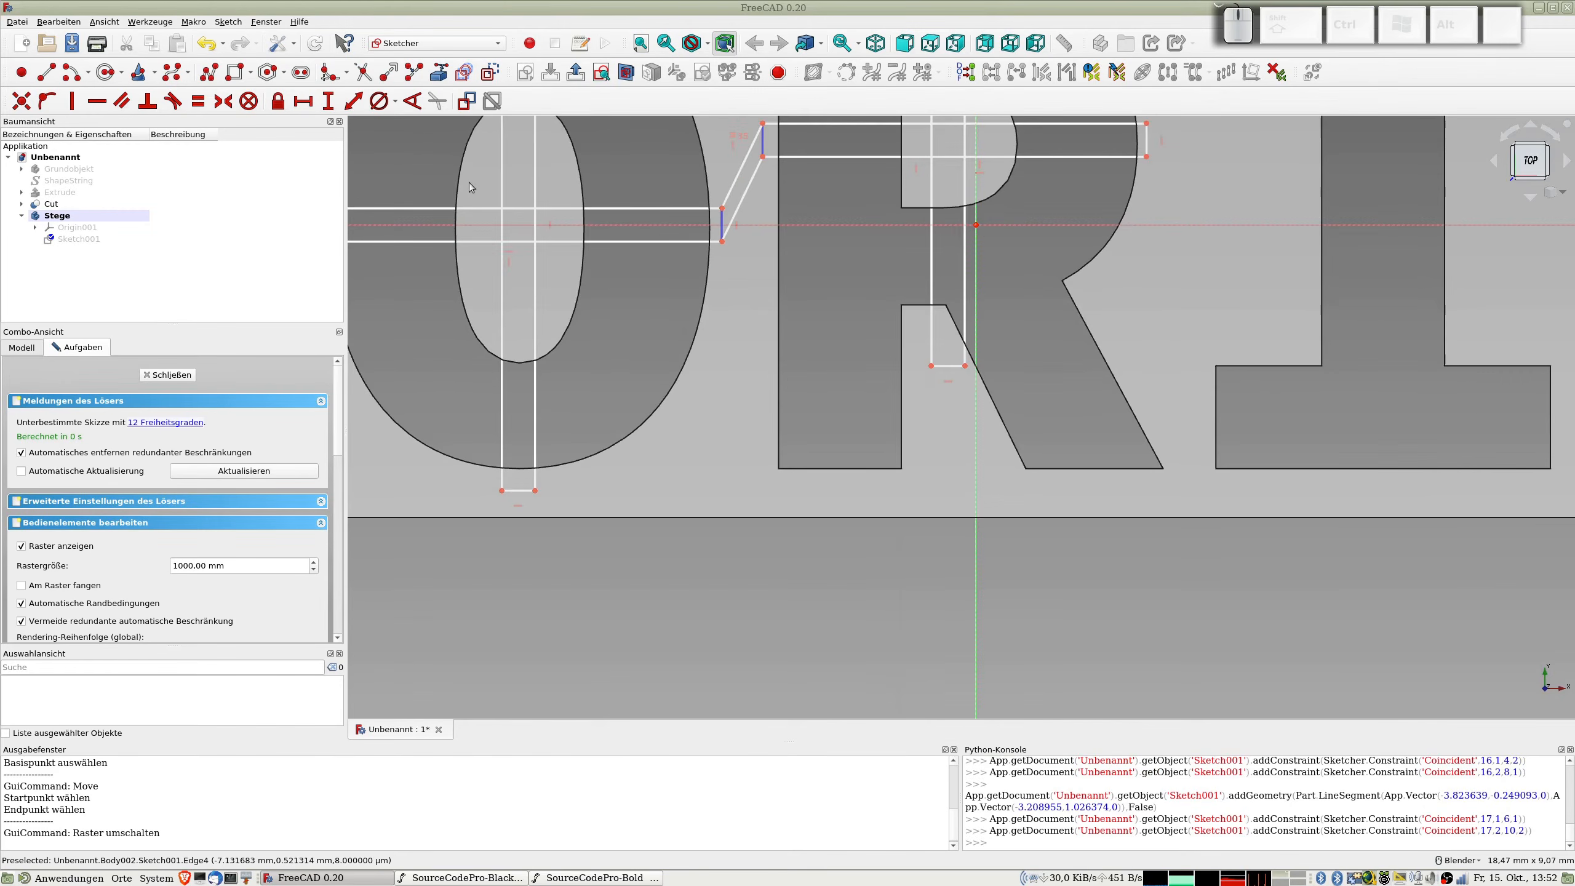
pyautogui.scroll(-4, 466, 182)
pyautogui.keyDown('shift'); pyautogui.moveTo(466, 185); pyautogui.dragTo(630, 258, button='middle'); pyautogui.keyUp('shift')
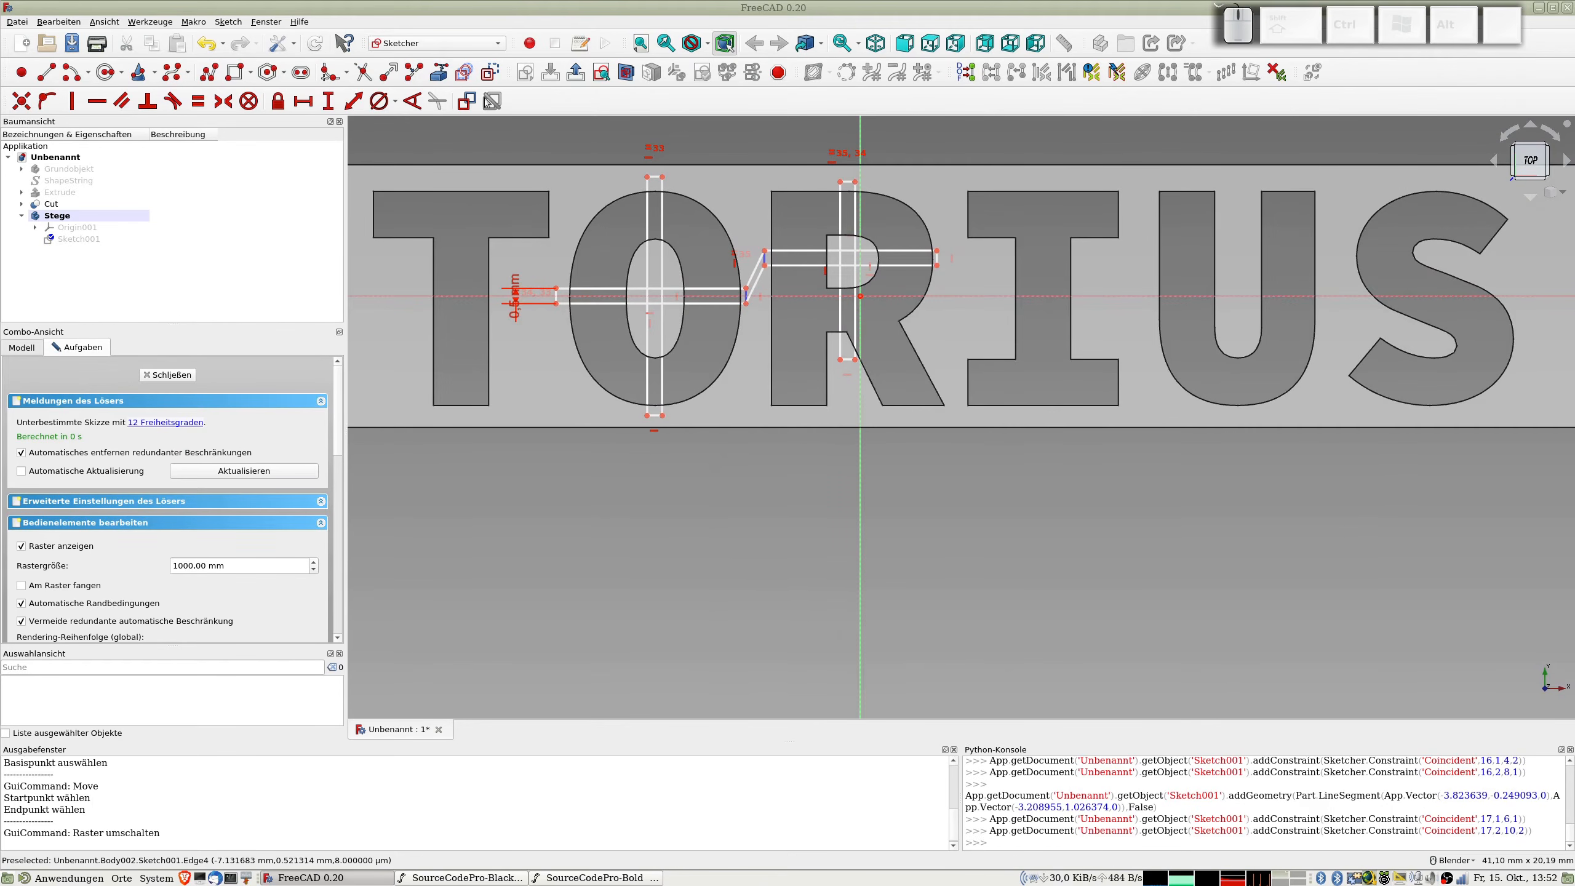
pyautogui.click(363, 73)
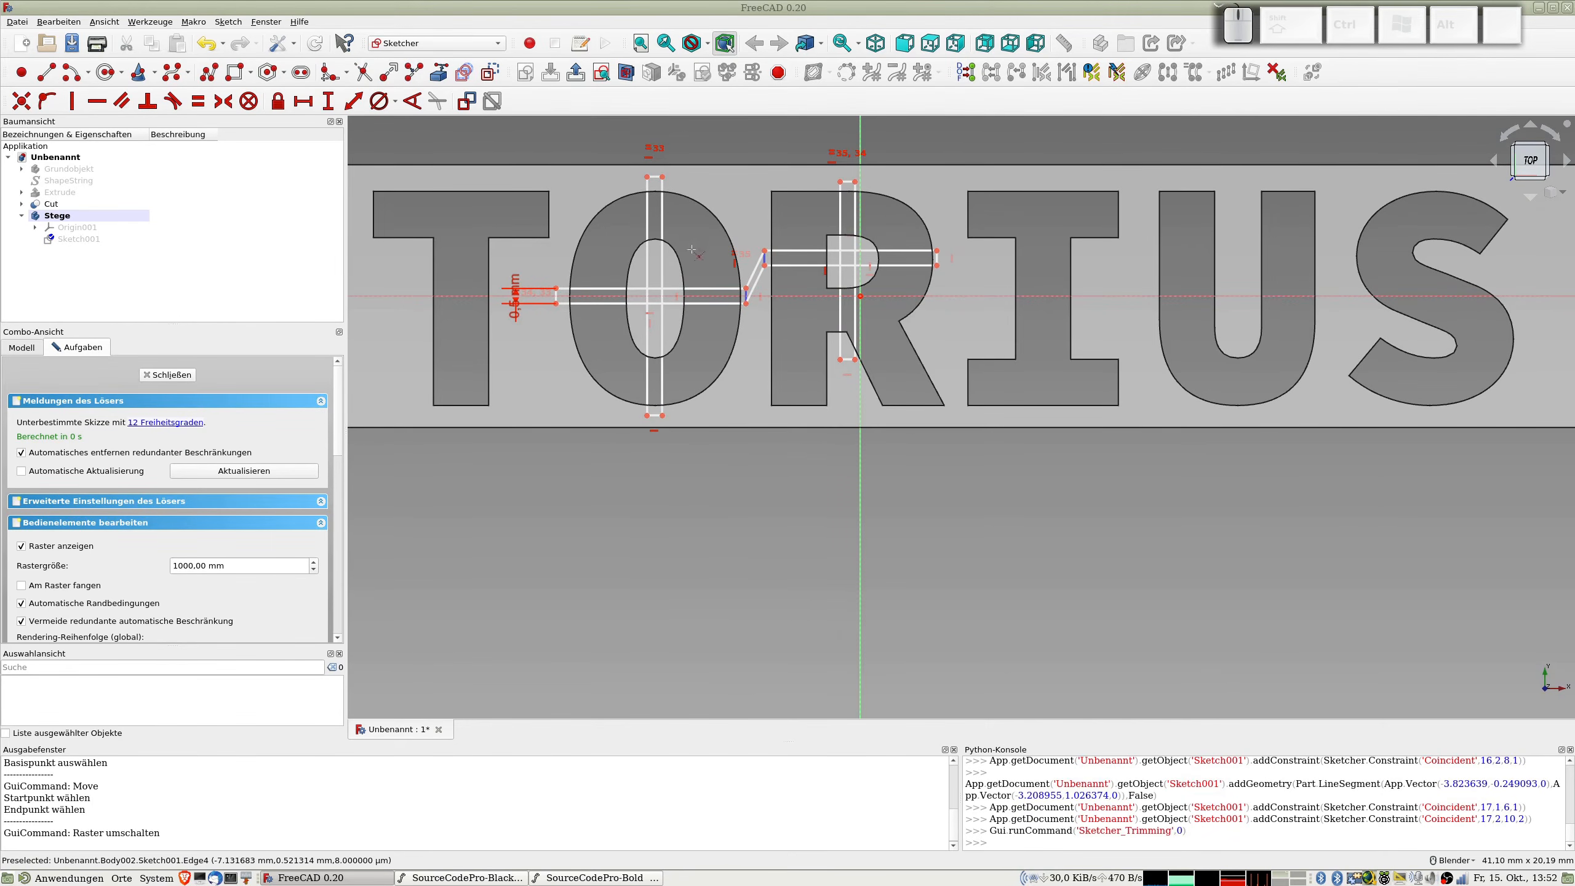
pyautogui.scroll(4, 659, 305)
pyautogui.click(658, 307)
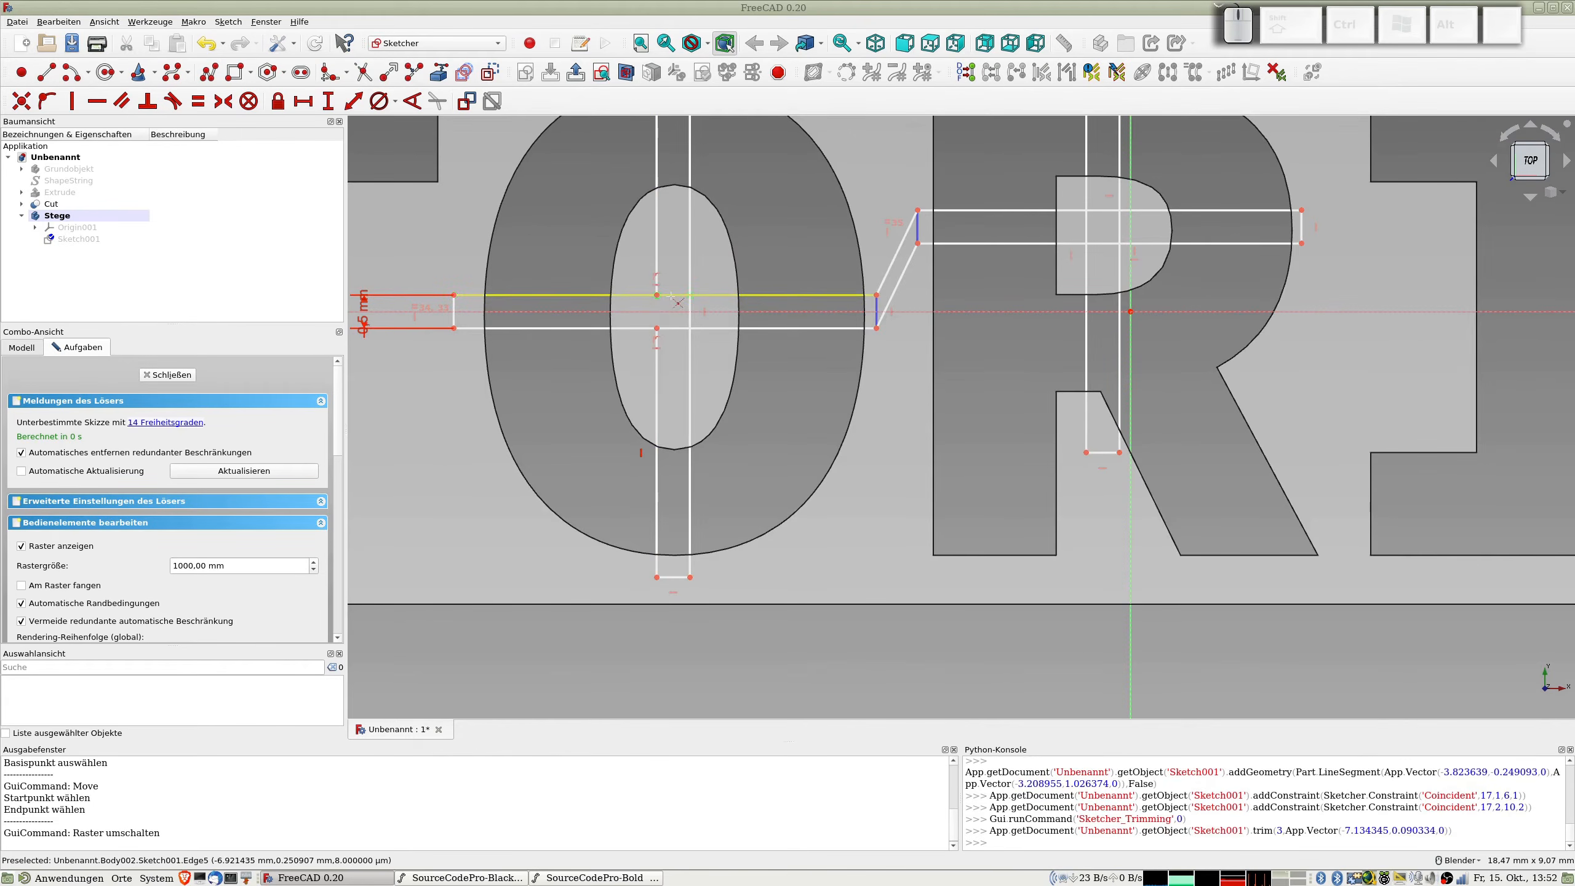
pyautogui.click(671, 301)
pyautogui.click(692, 311)
pyautogui.click(678, 330)
# Step: Trim away the four inner line segments where the vertical and horizontal bridges cross on the R
pyautogui.click(1085, 239)
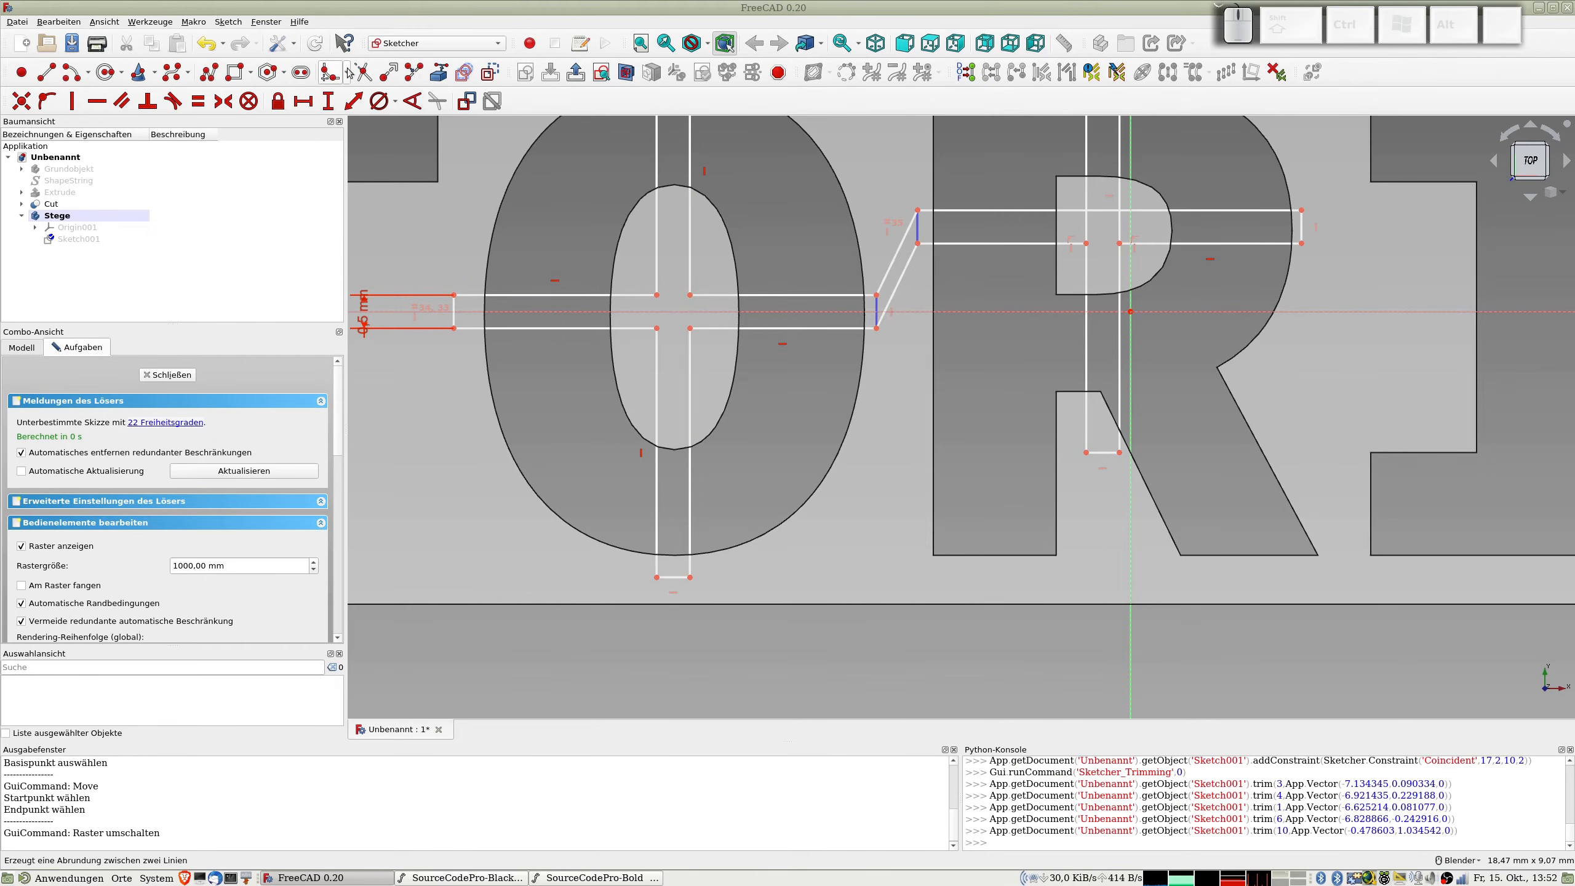
pyautogui.click(368, 75)
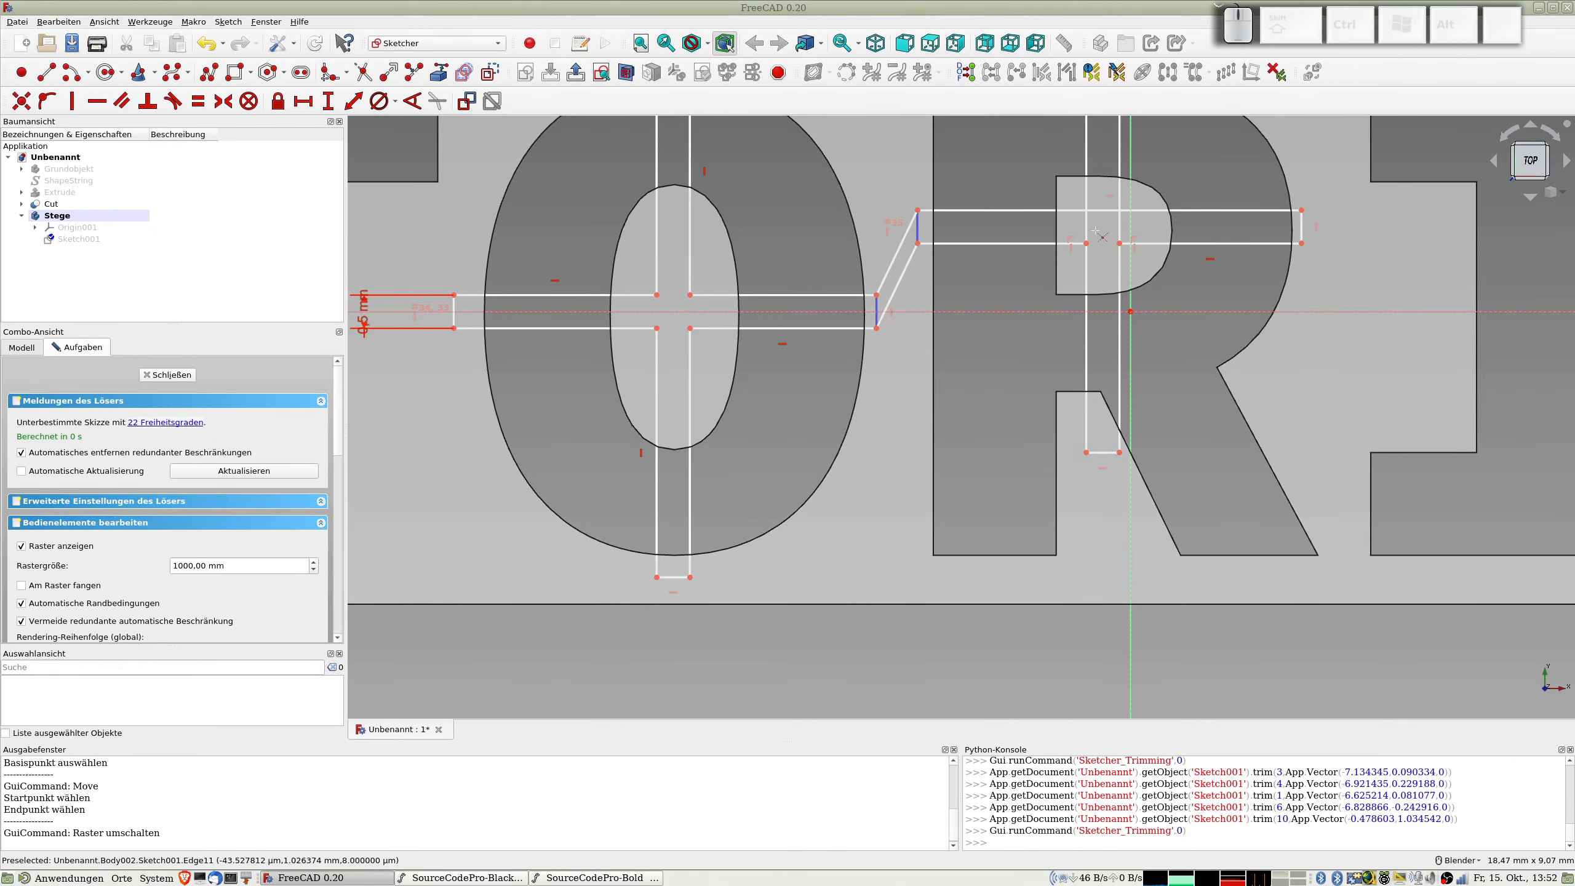
pyautogui.click(1110, 219)
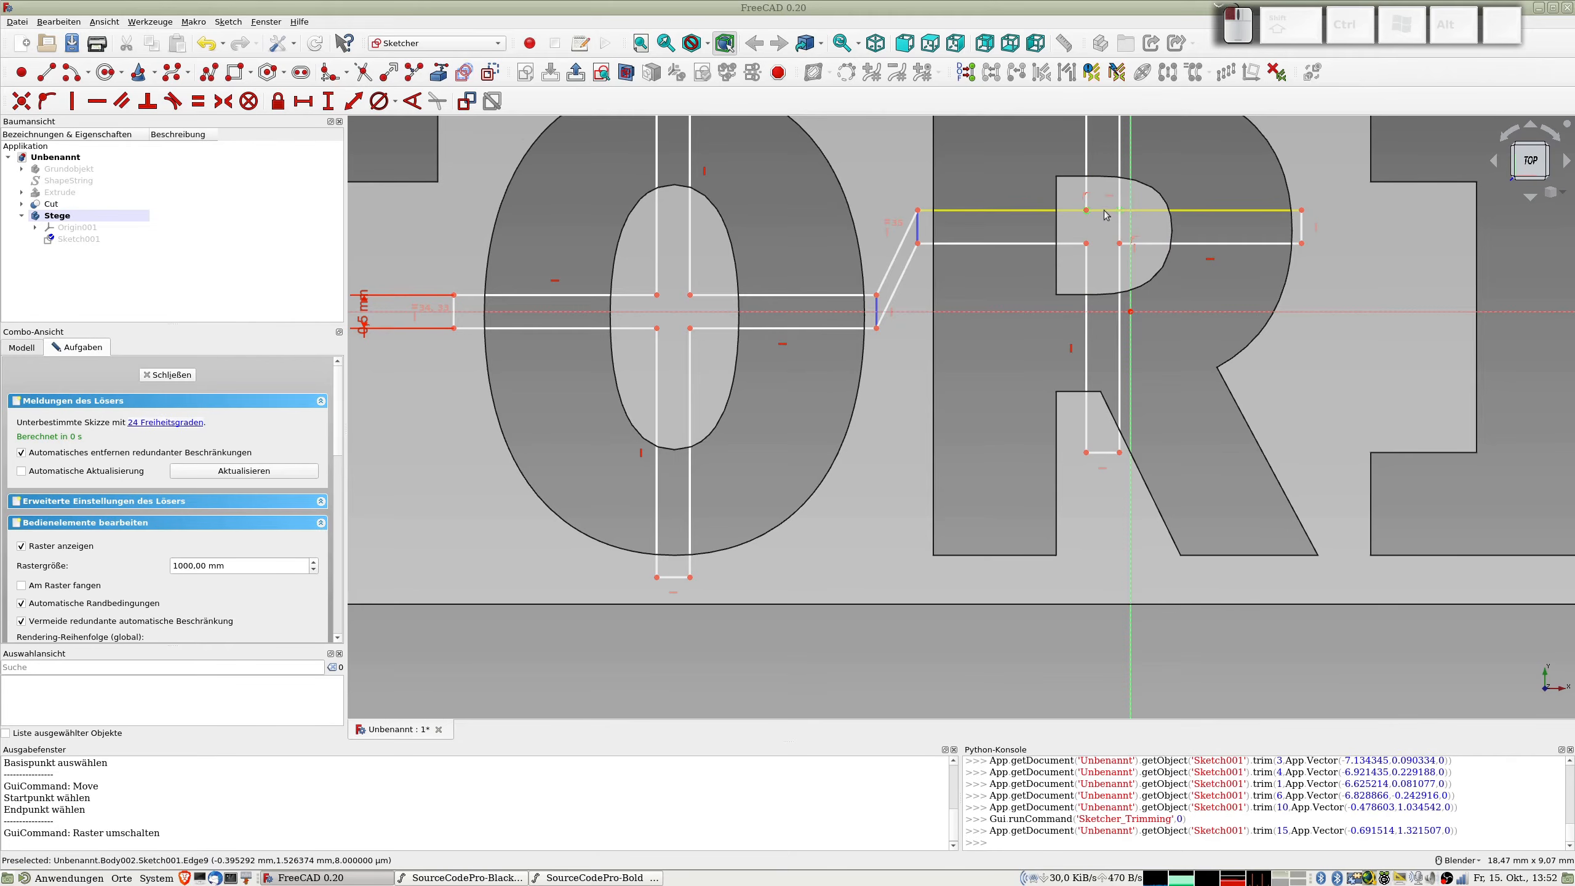
pyautogui.click(1116, 214)
pyautogui.click(1119, 225)
# Step: Close the bridge sketch and pad it to a length of 0.8 mm
pyautogui.scroll(-4, 1091, 248)
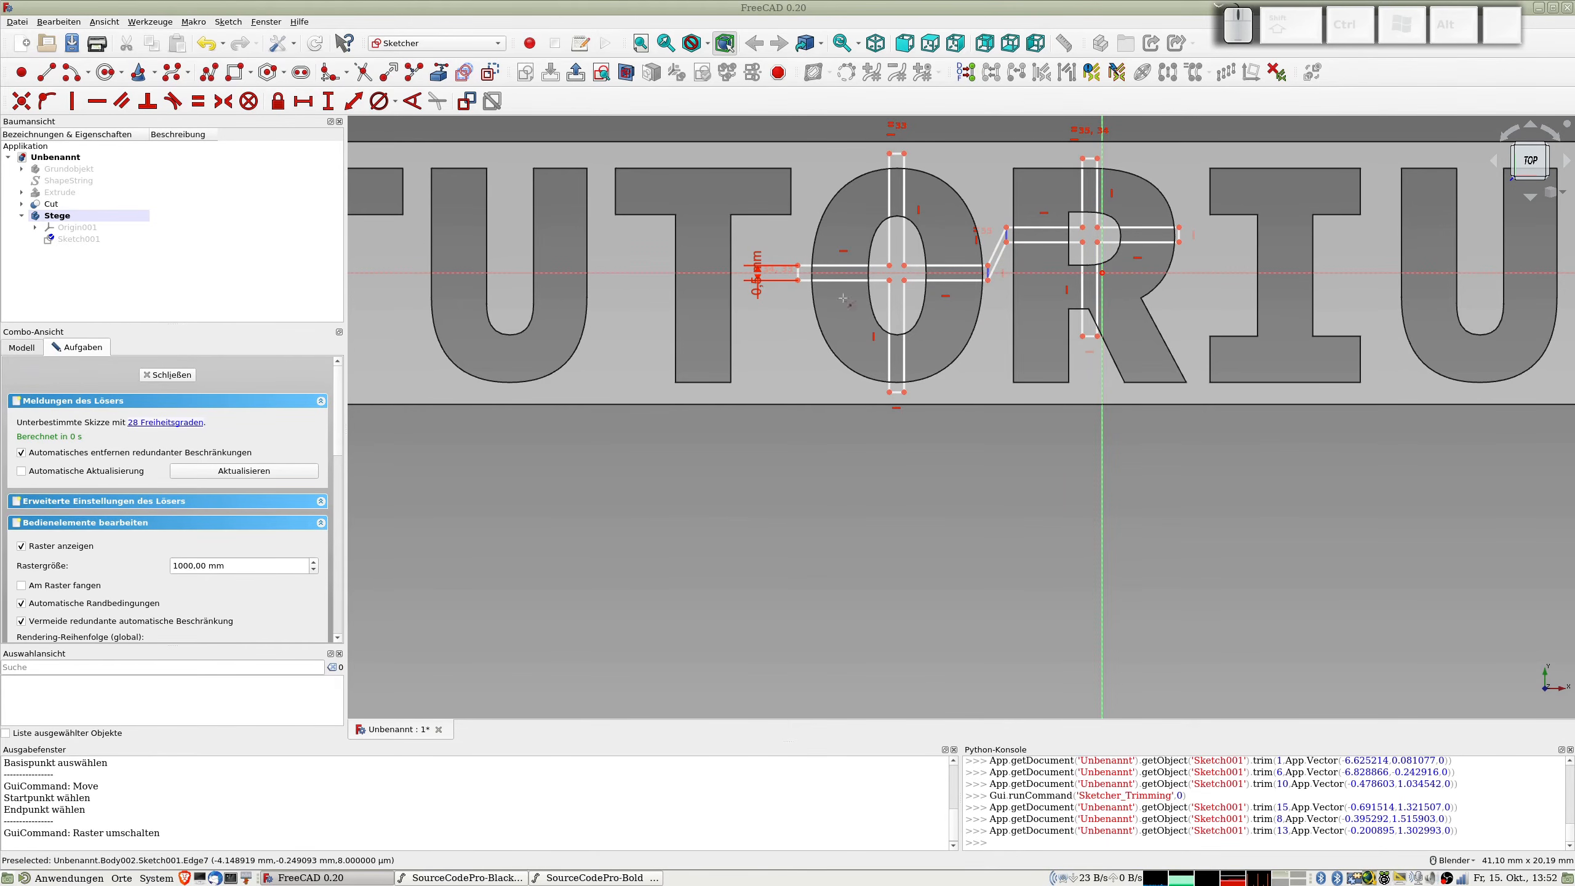
pyautogui.click(424, 102)
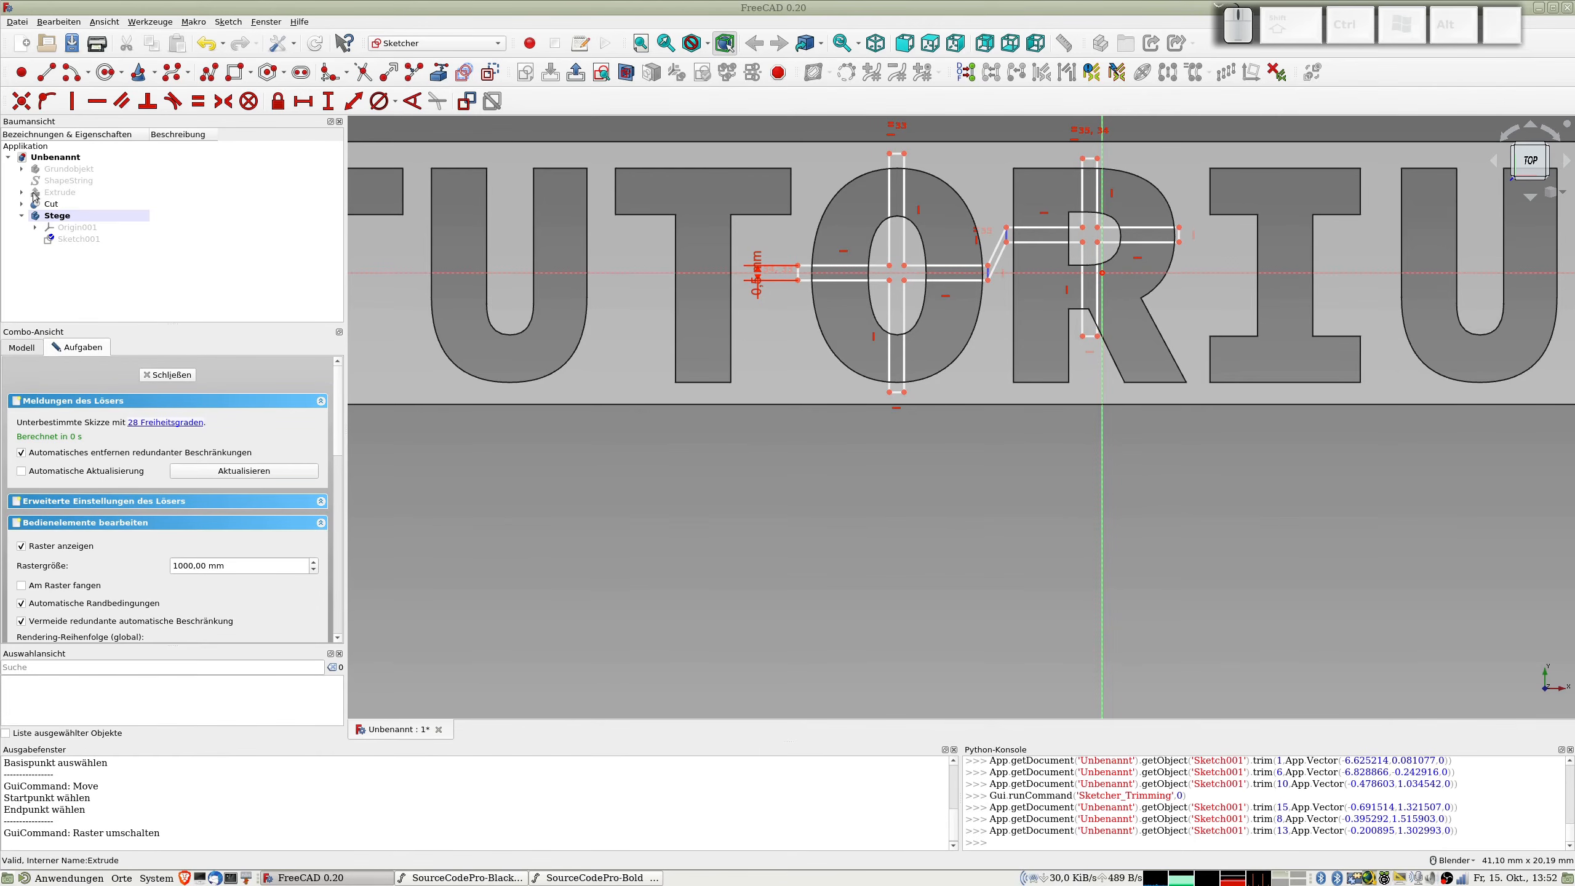
pyautogui.click(172, 376)
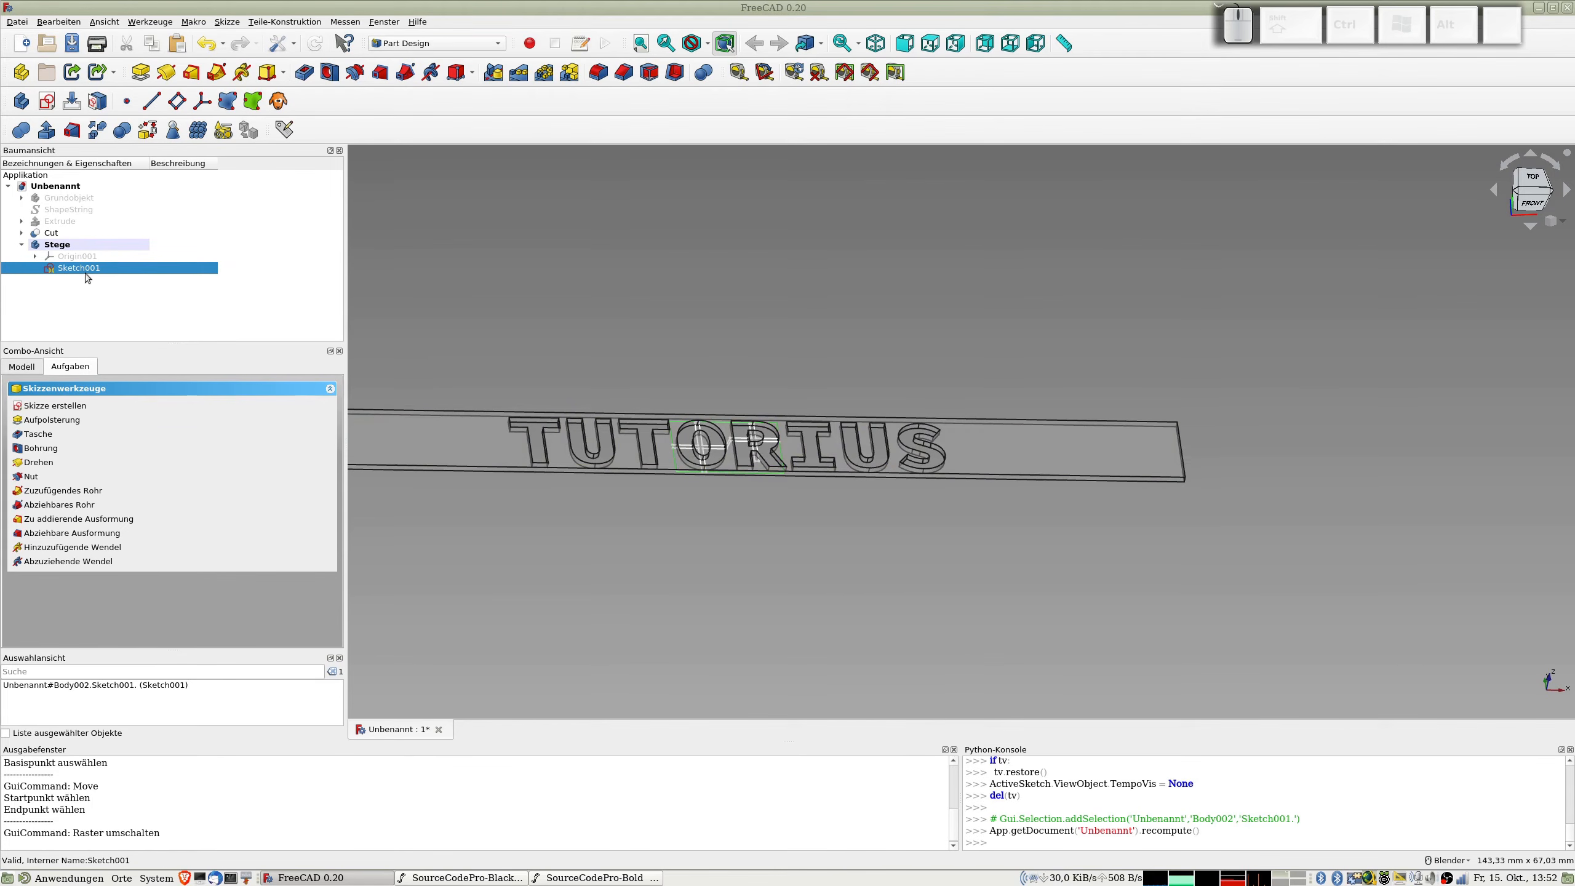
pyautogui.click(140, 72)
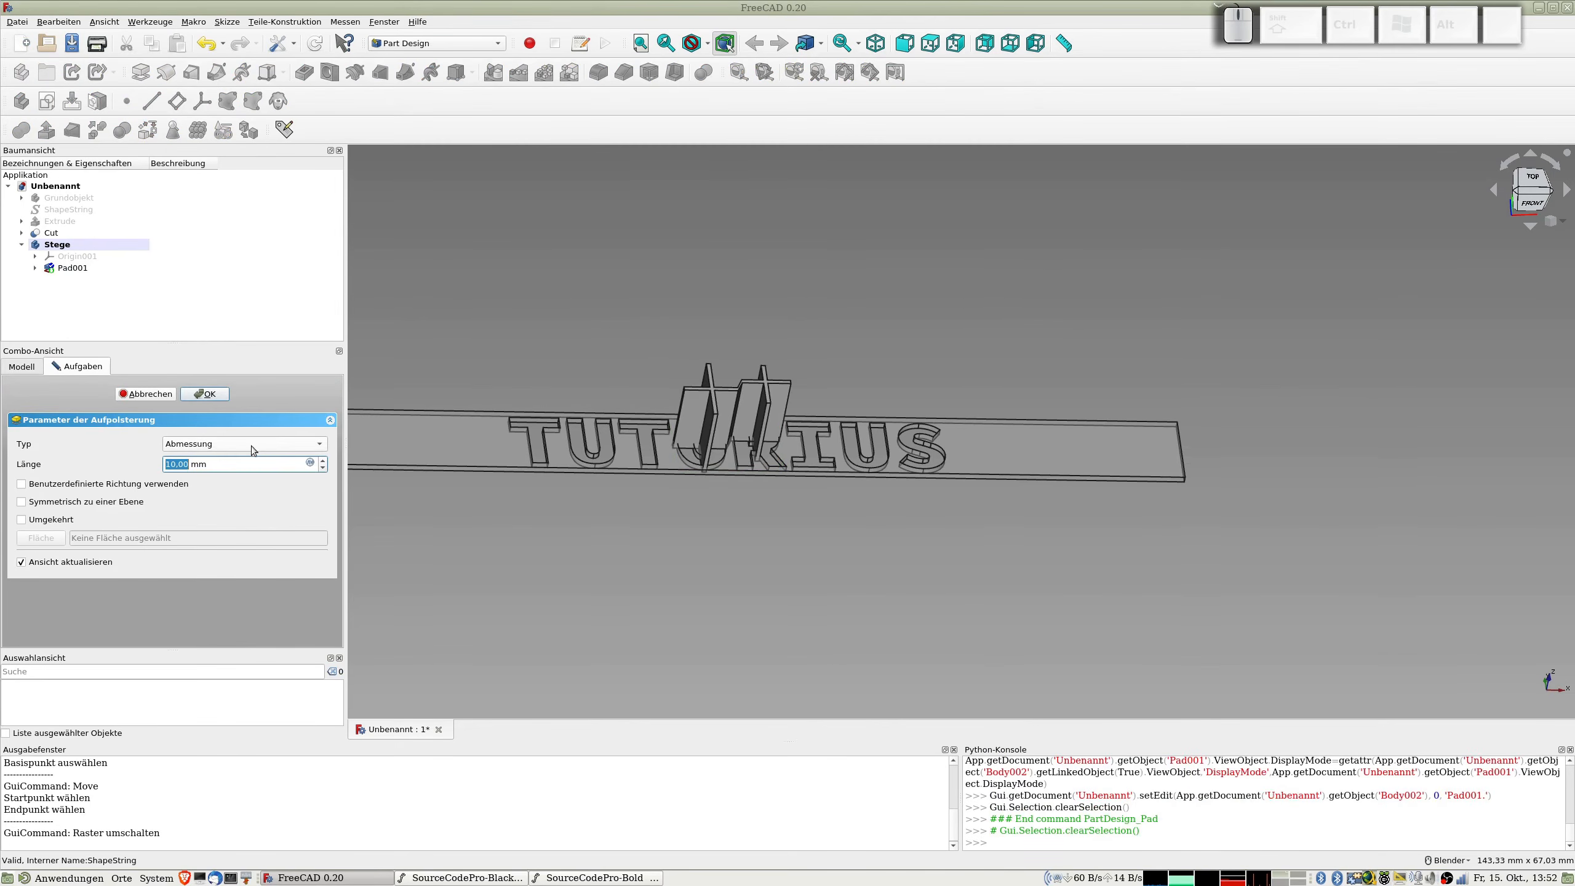
pyautogui.write('0.8')
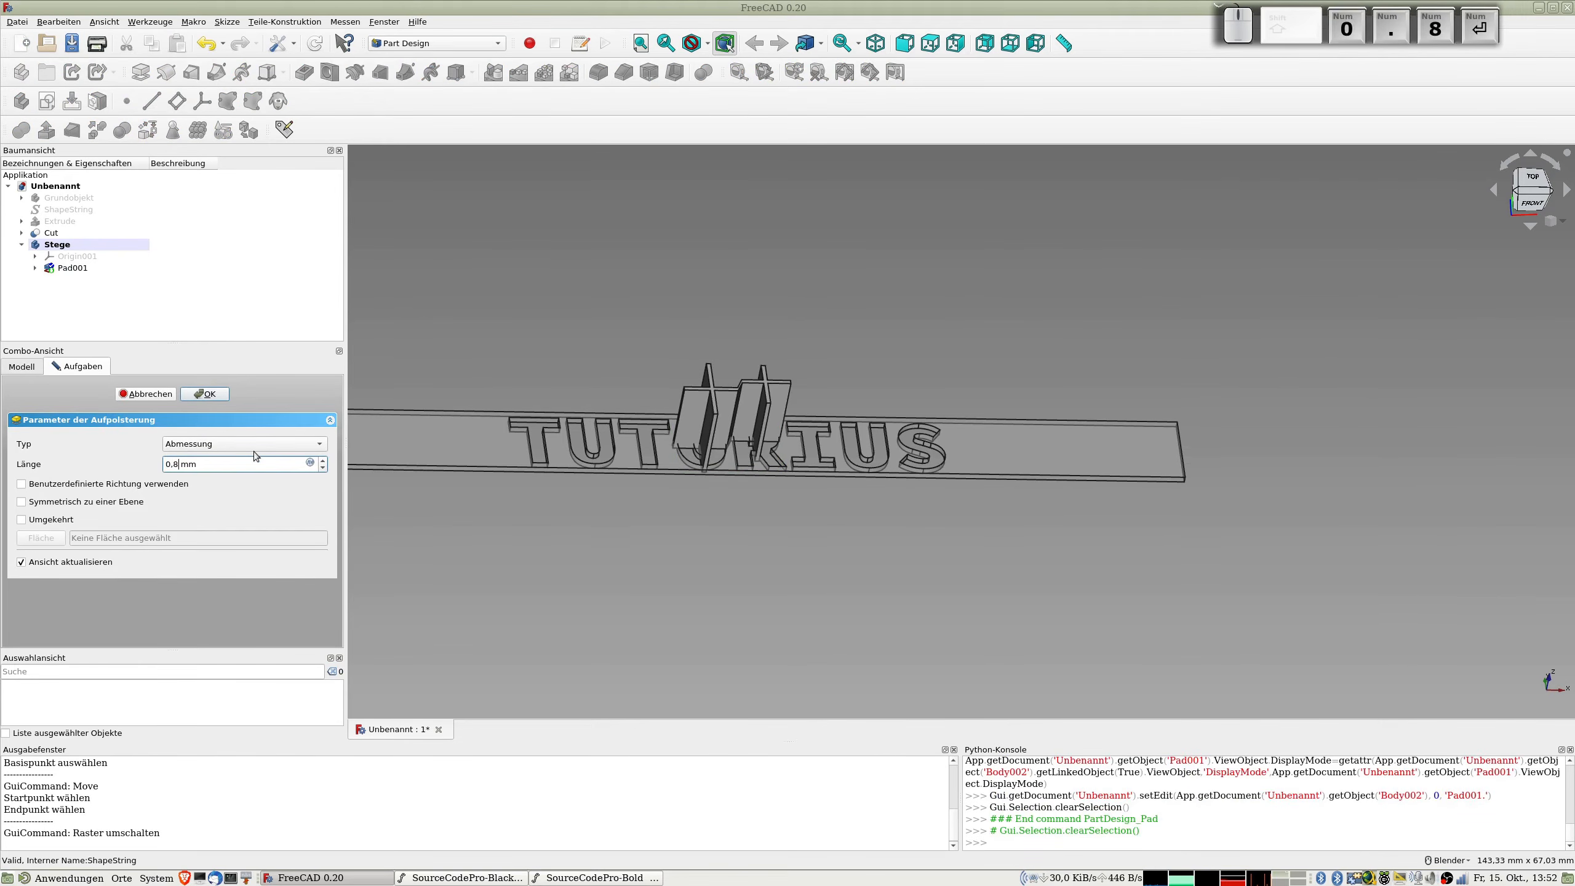
pyautogui.press('Return')
pyautogui.scroll(3, 748, 463)
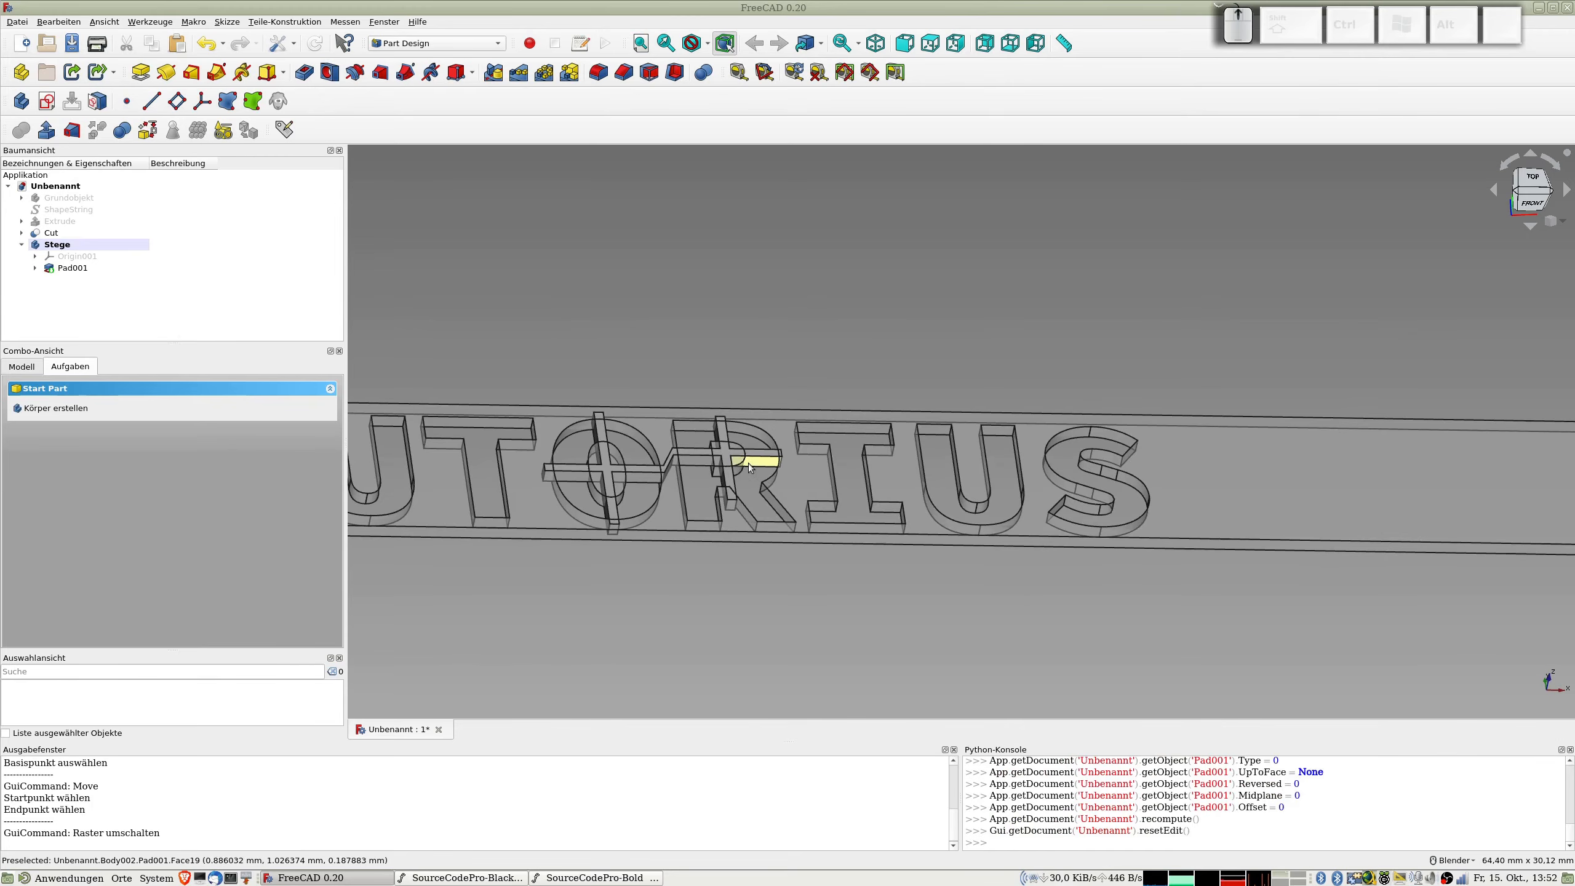
pyautogui.scroll(-4, 691, 496)
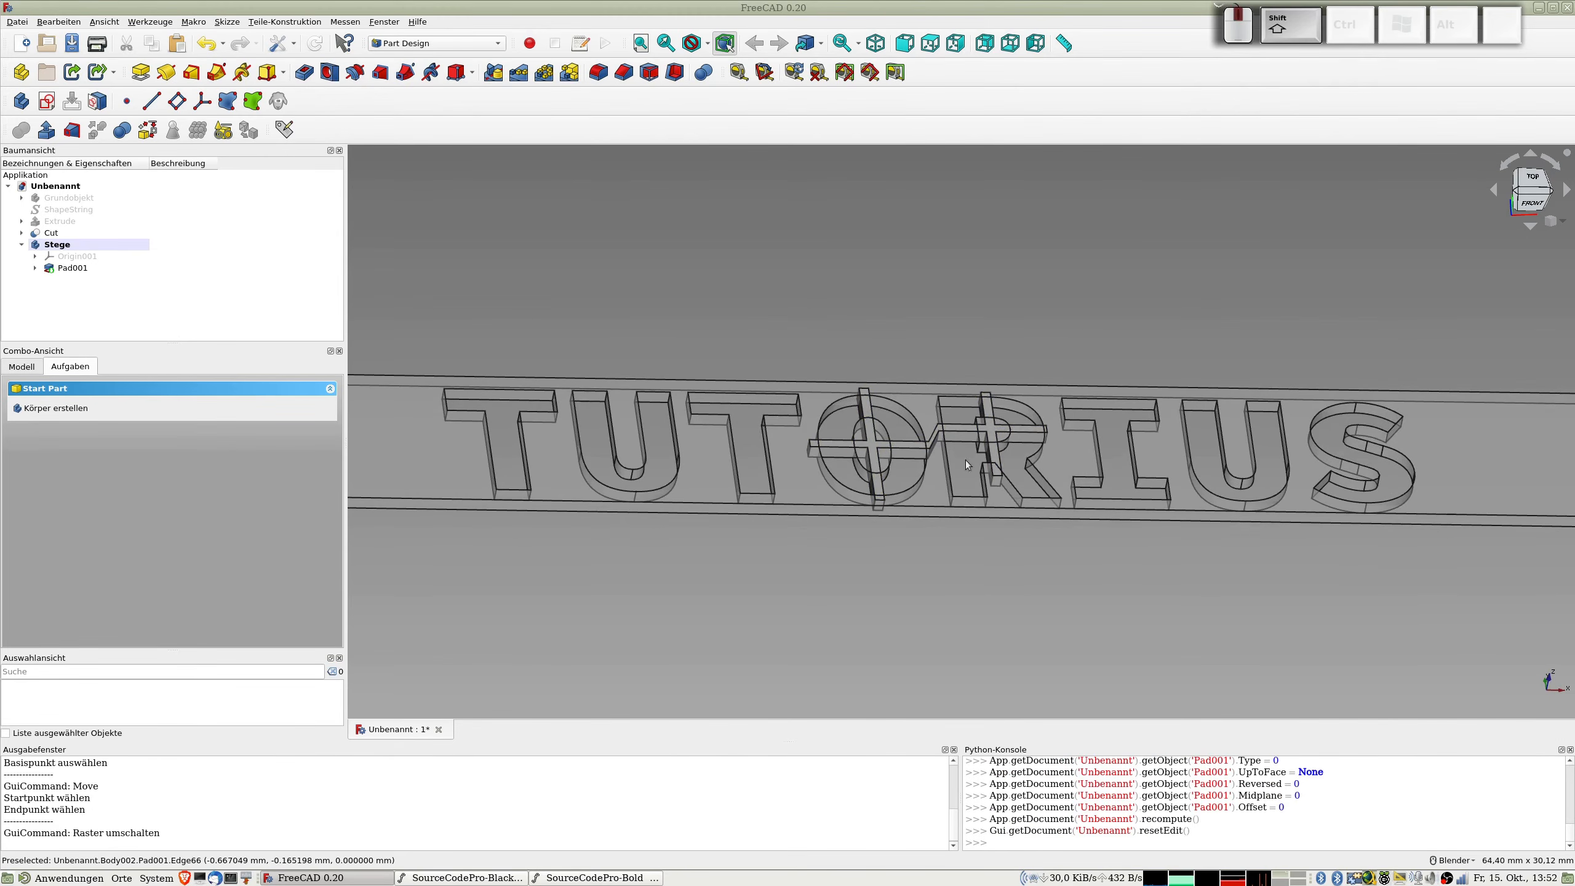
pyautogui.scroll(-2, 836, 459)
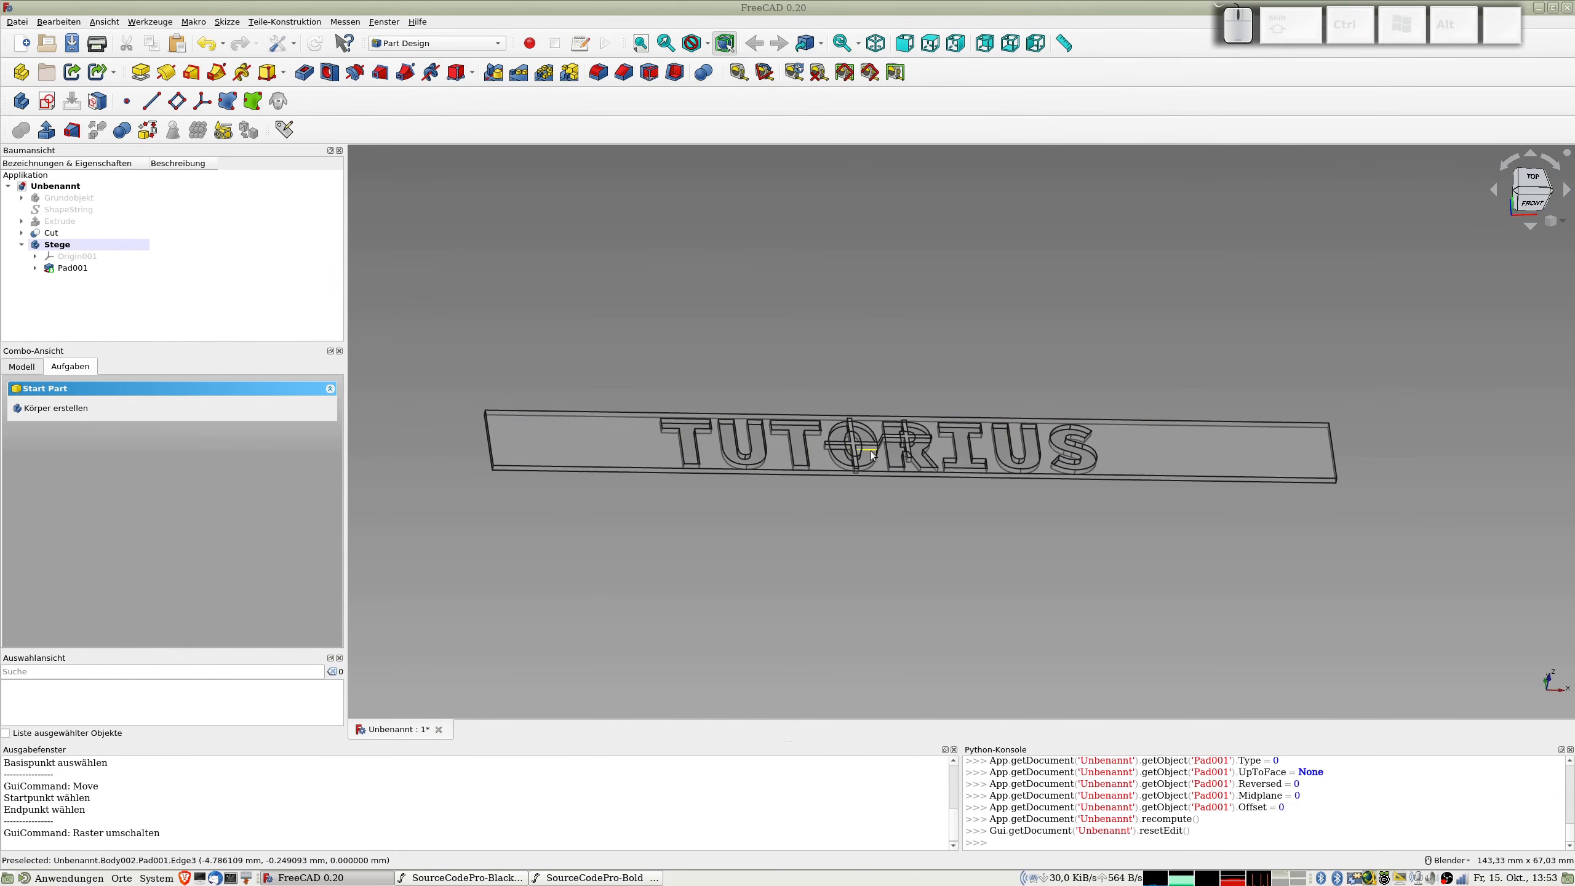
# Step: Create refined shape copies of the Stege body and of the Cut object
pyautogui.click(60, 247)
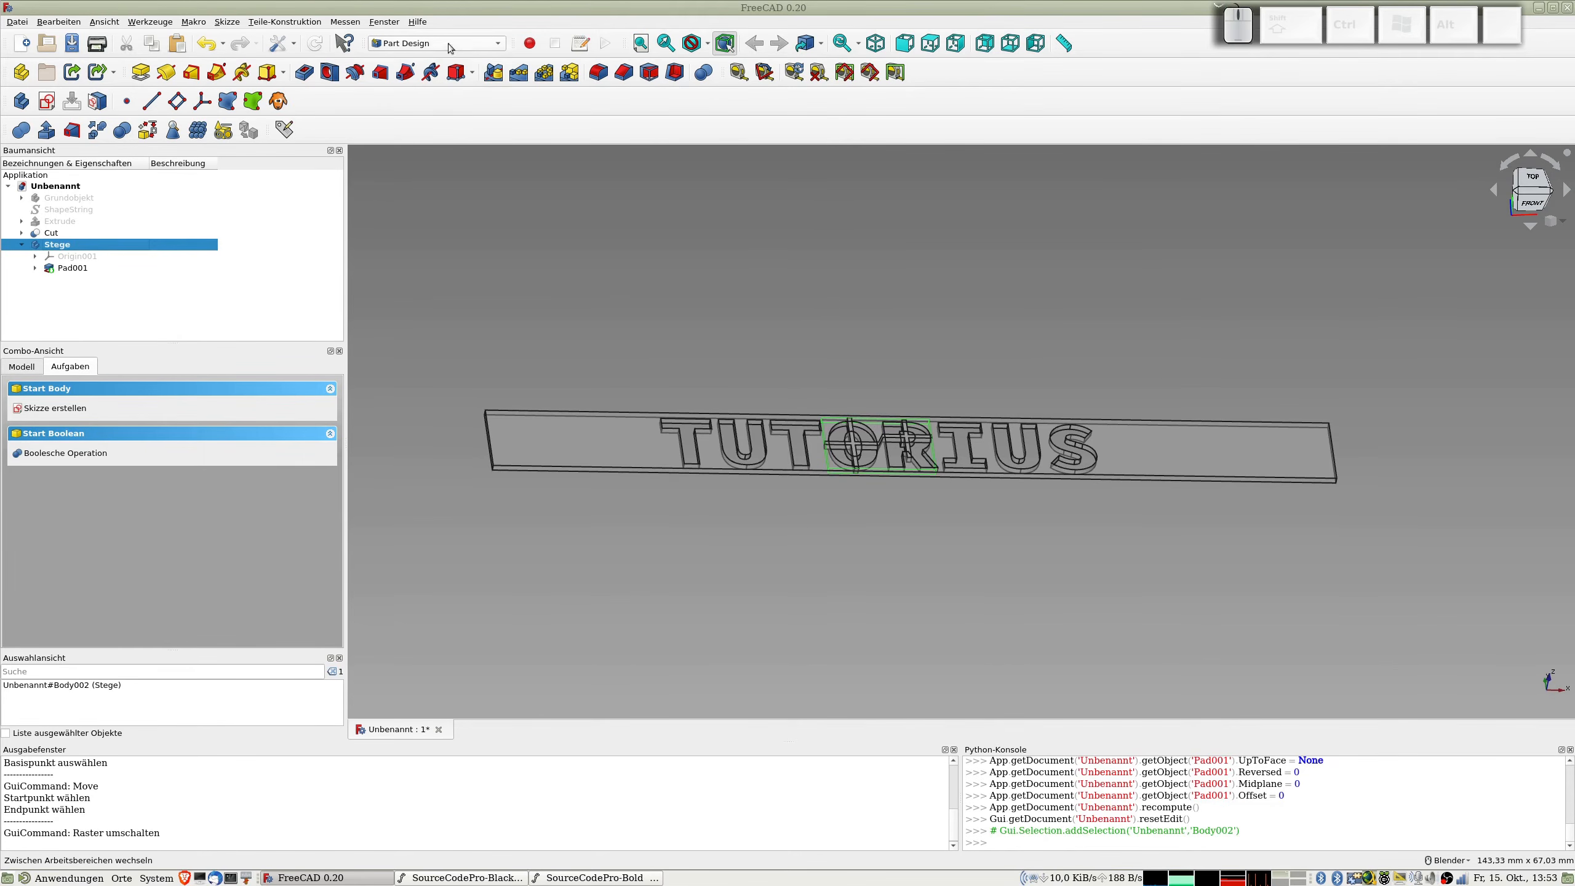
pyautogui.click(403, 44)
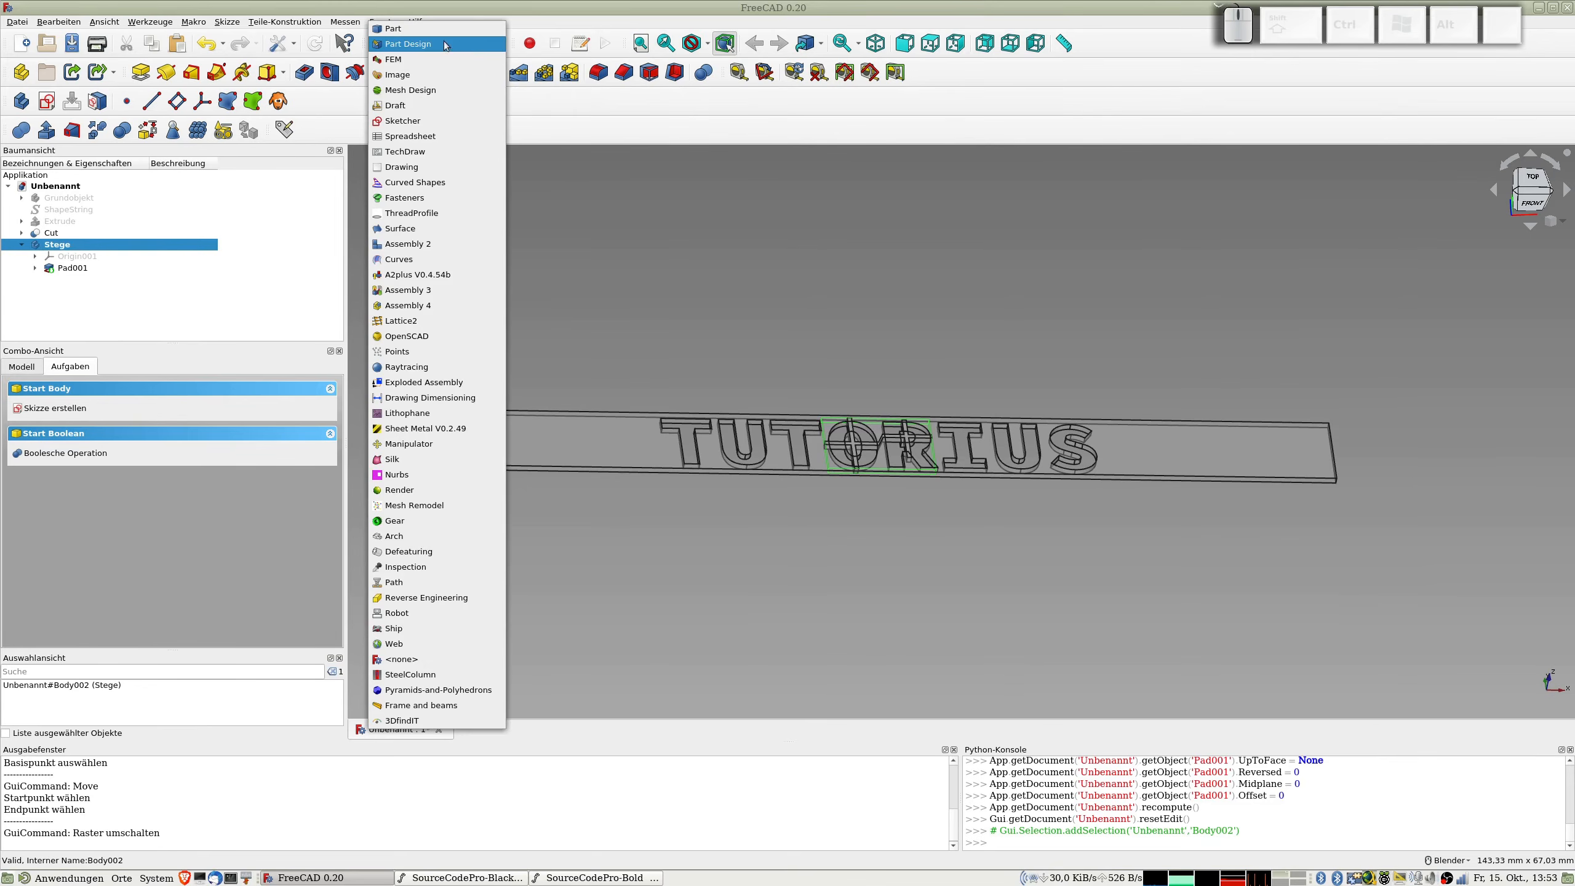
pyautogui.click(406, 44)
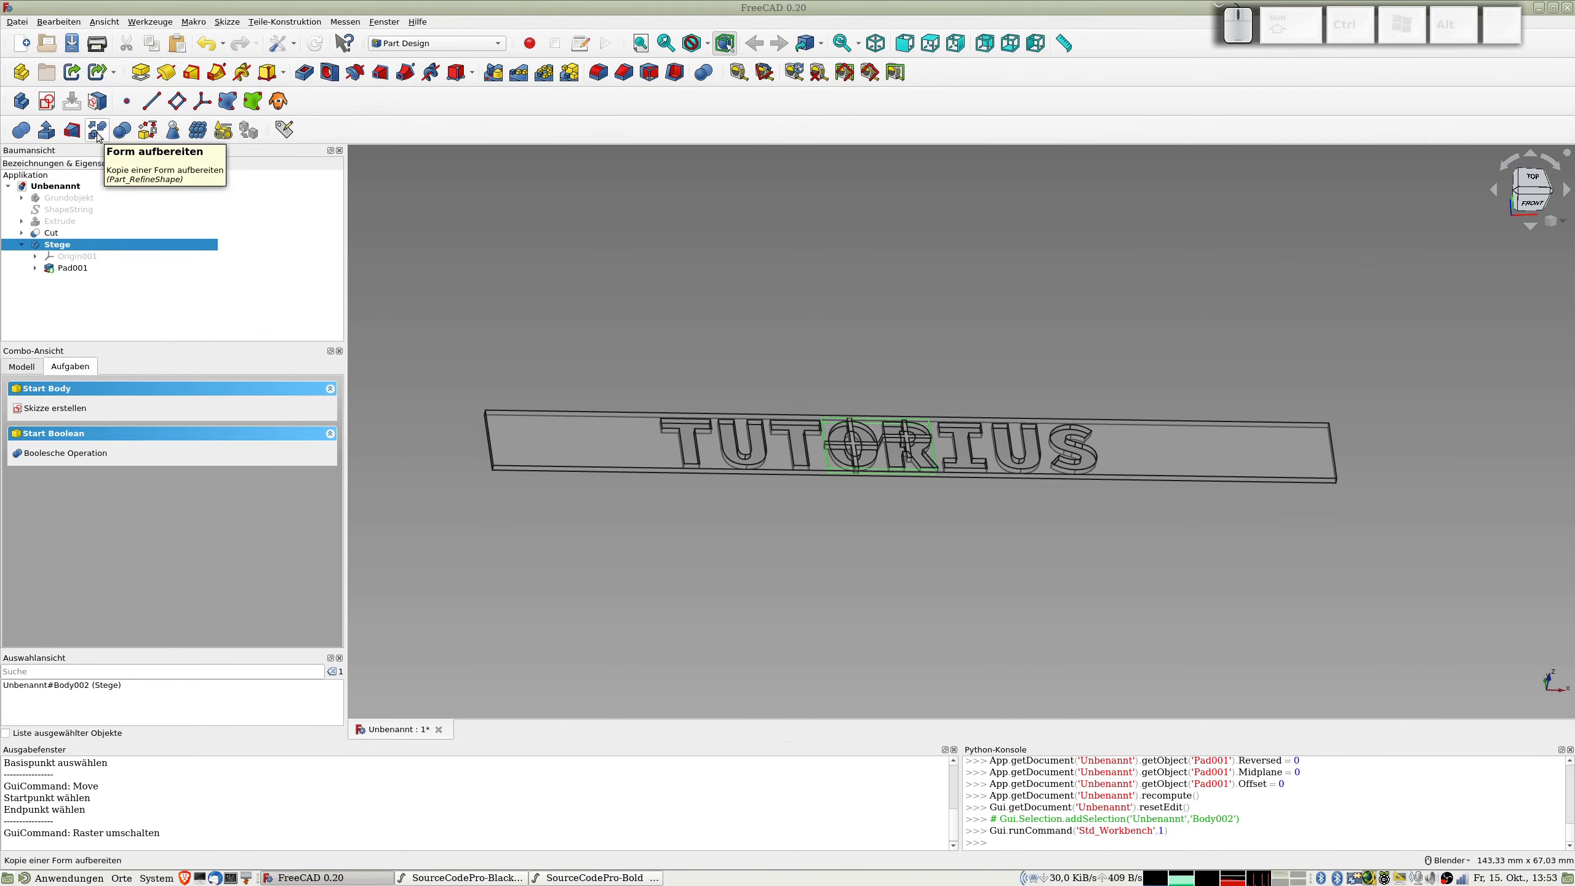
pyautogui.click(63, 245)
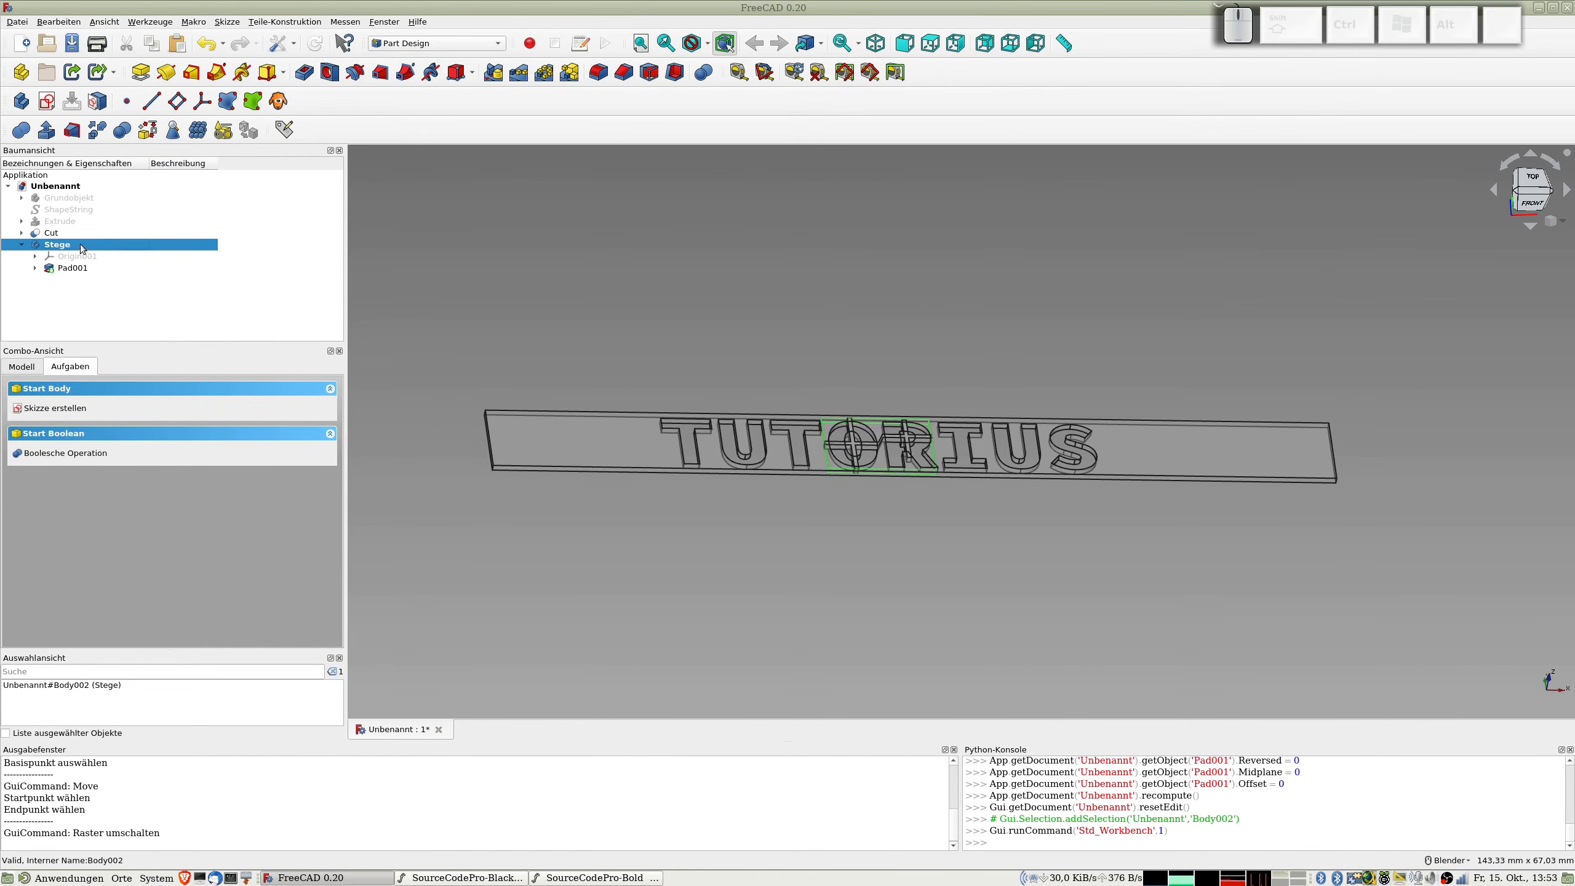
pyautogui.click(148, 130)
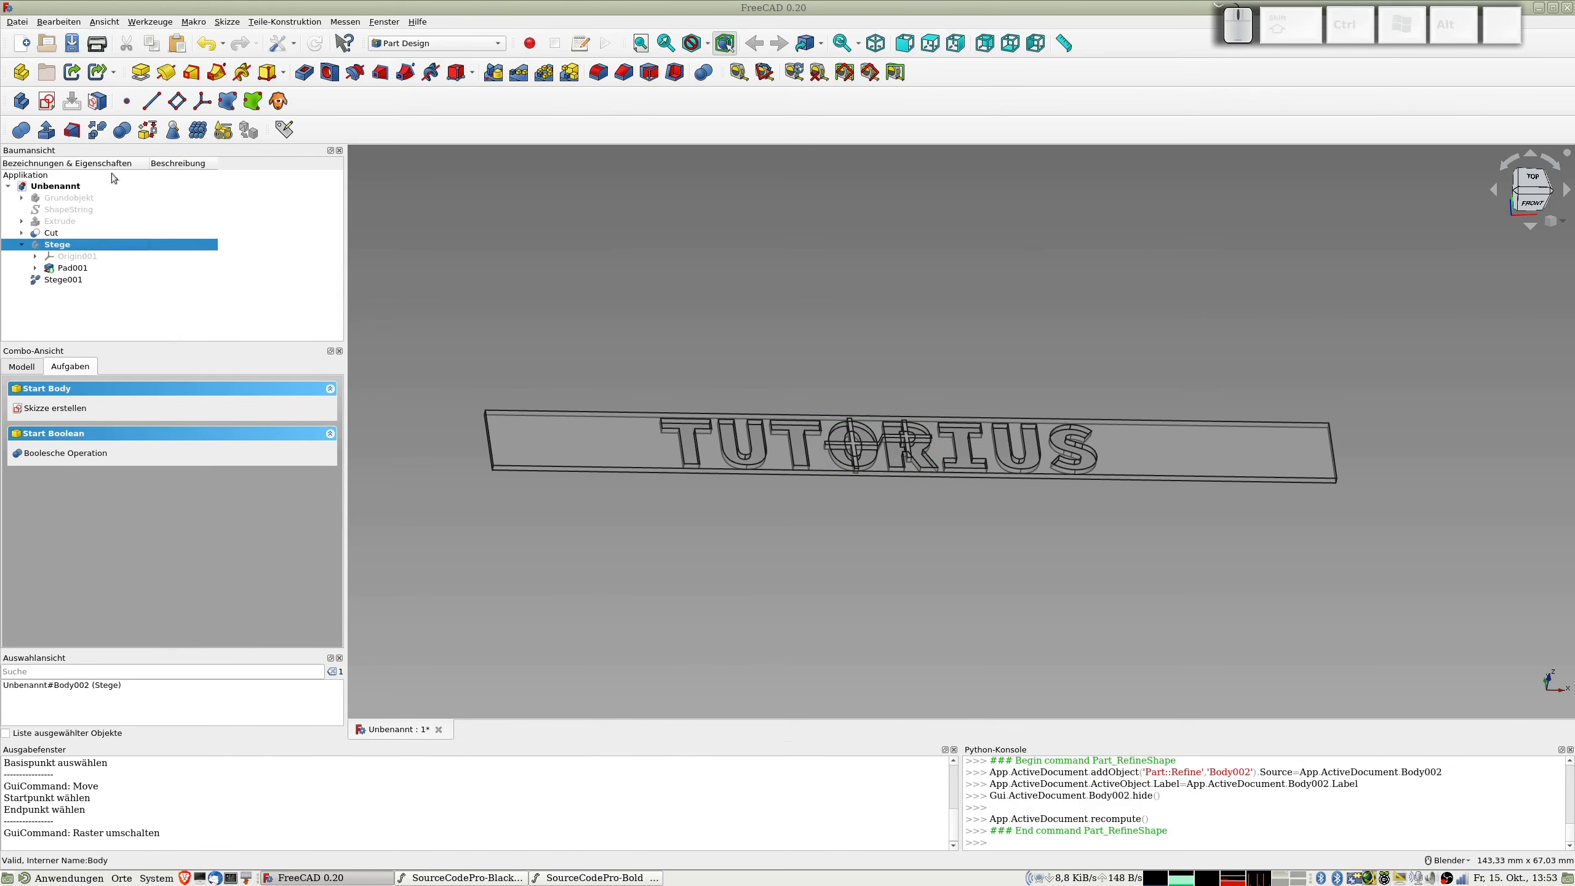
pyautogui.click(53, 233)
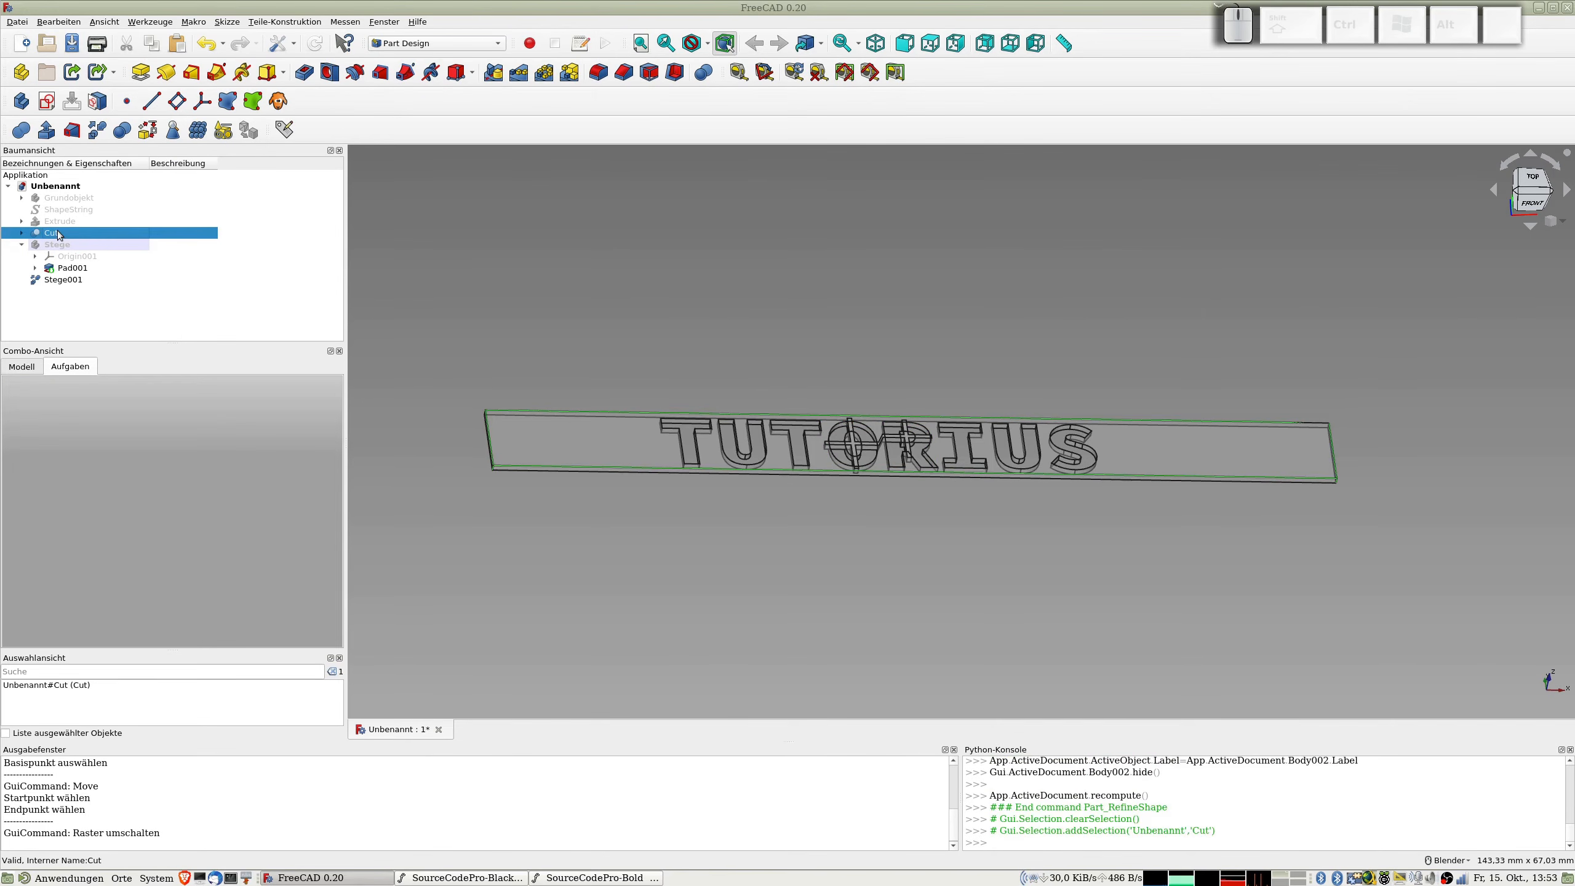
pyautogui.click(97, 131)
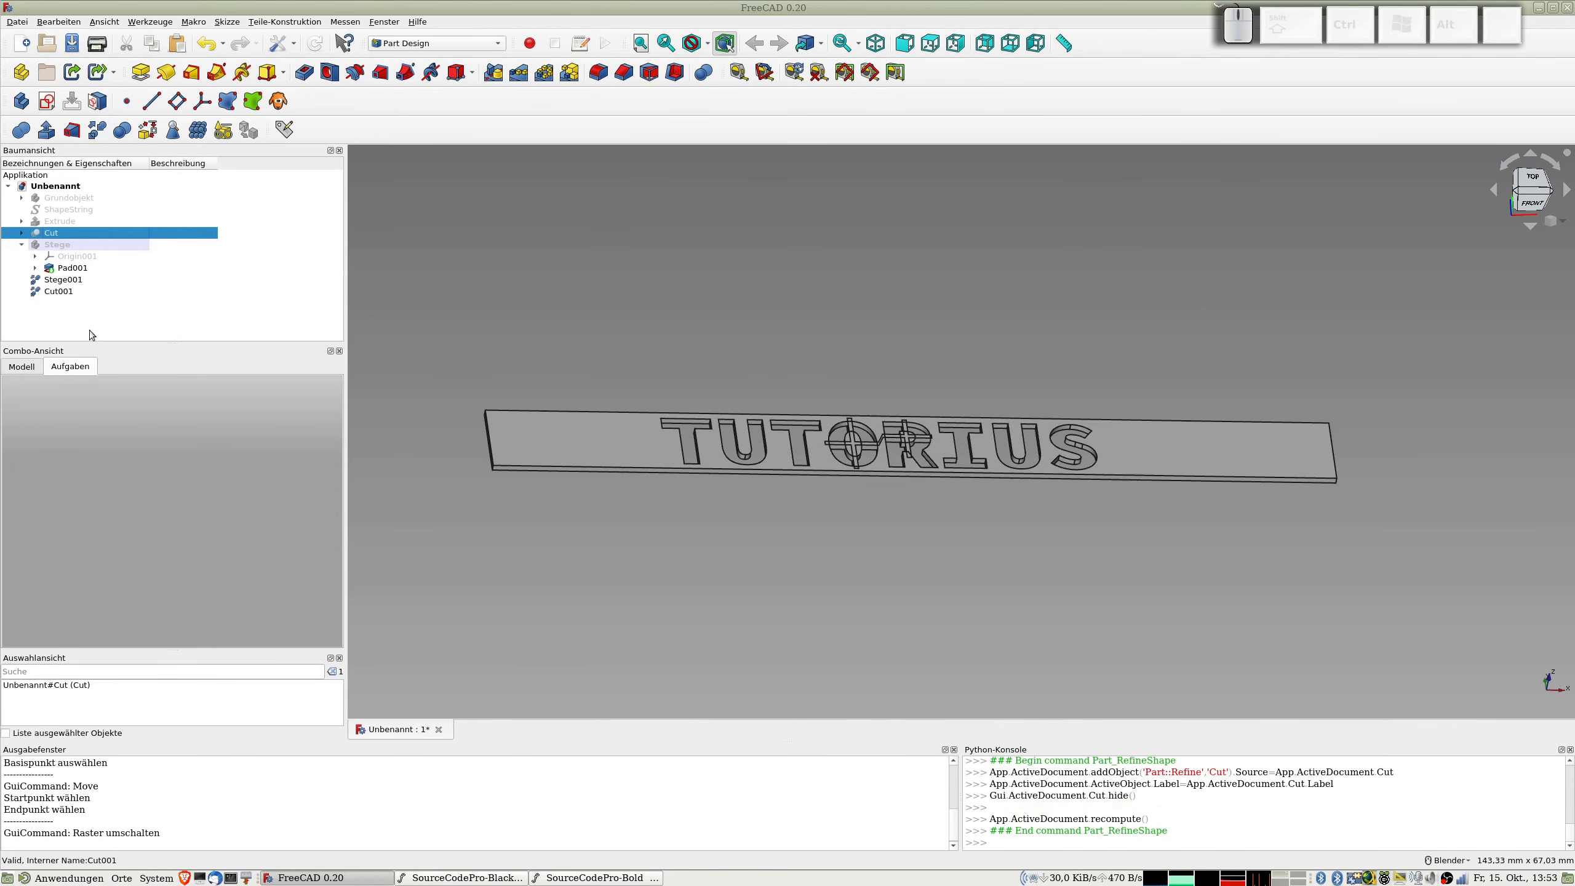
# Step: Fuse the refined copies of Cut and Stege in the Part workbench and create a refined copy of the fusion
pyautogui.click(60, 292)
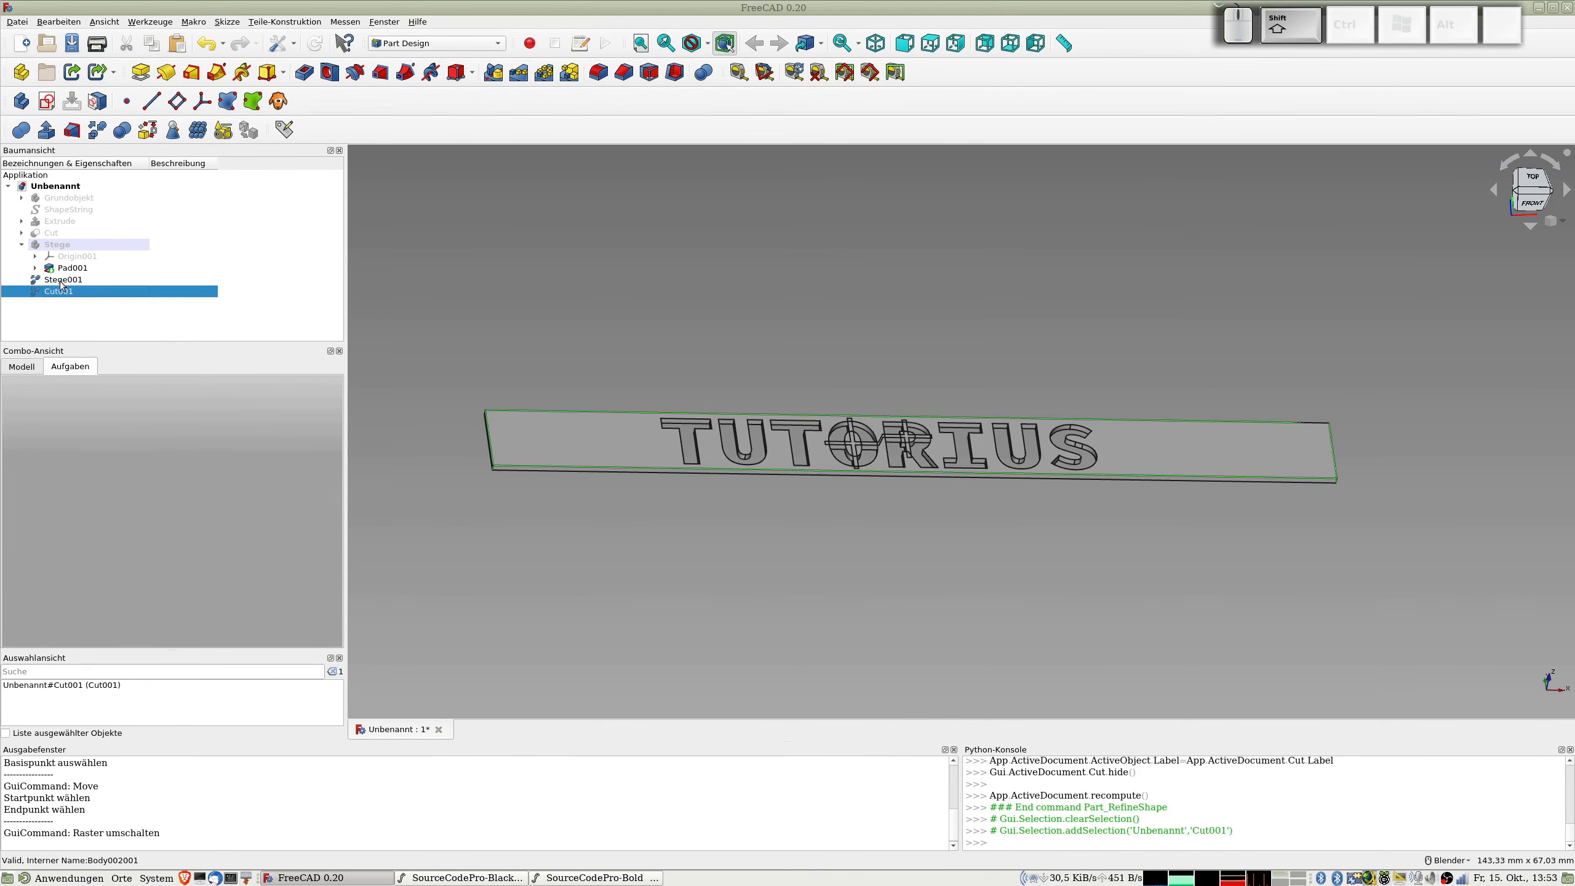
pyautogui.keyDown('shift'); pyautogui.click(62, 280); pyautogui.keyUp('shift')
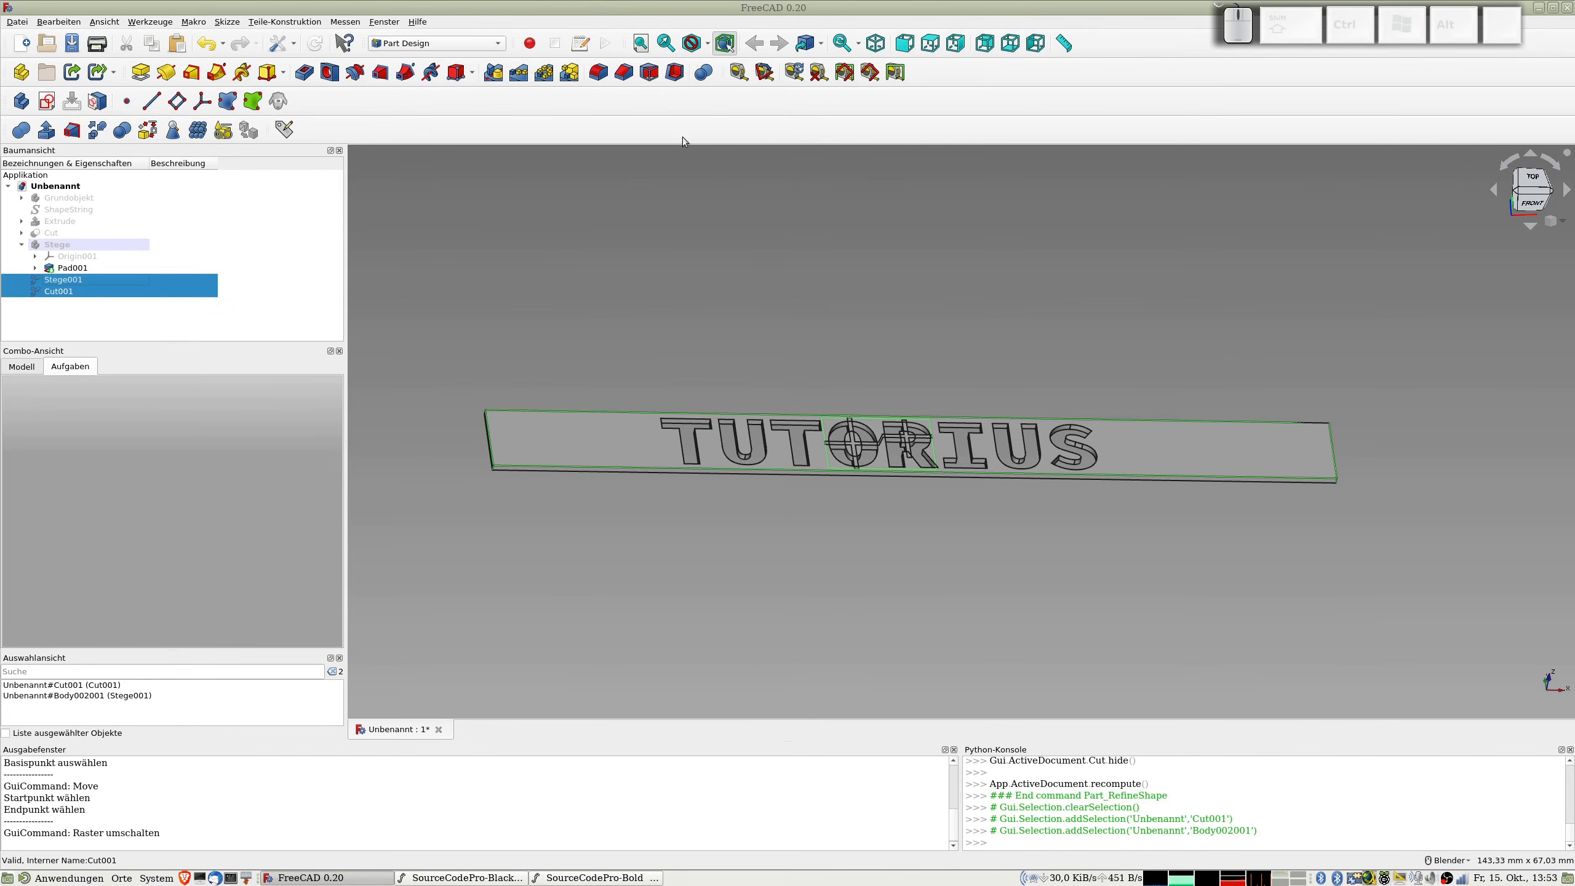
pyautogui.click(438, 43)
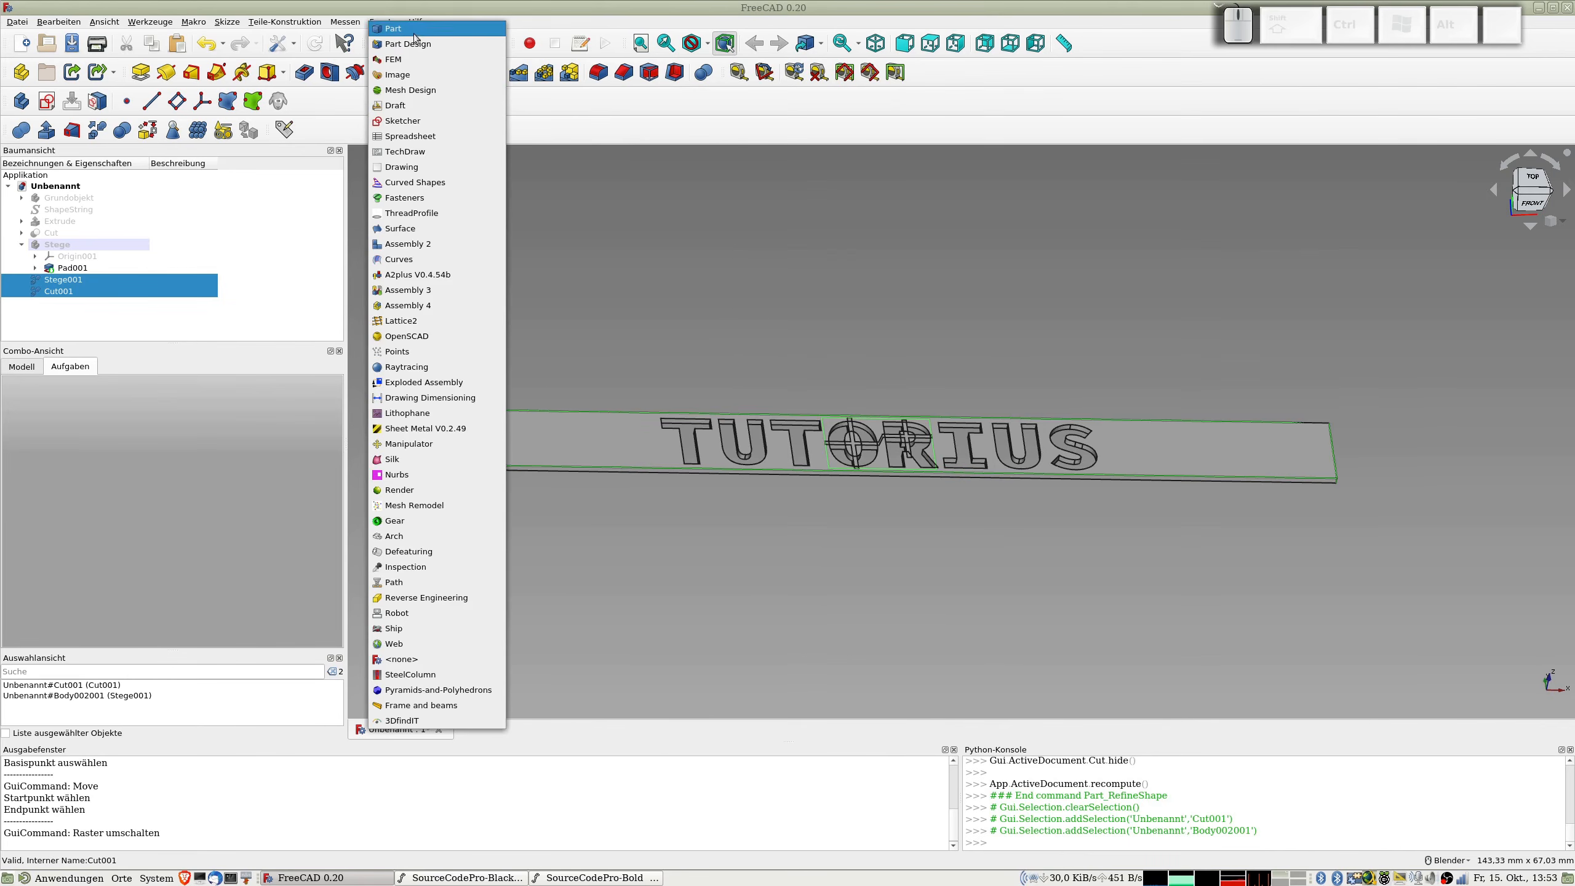
pyautogui.click(421, 326)
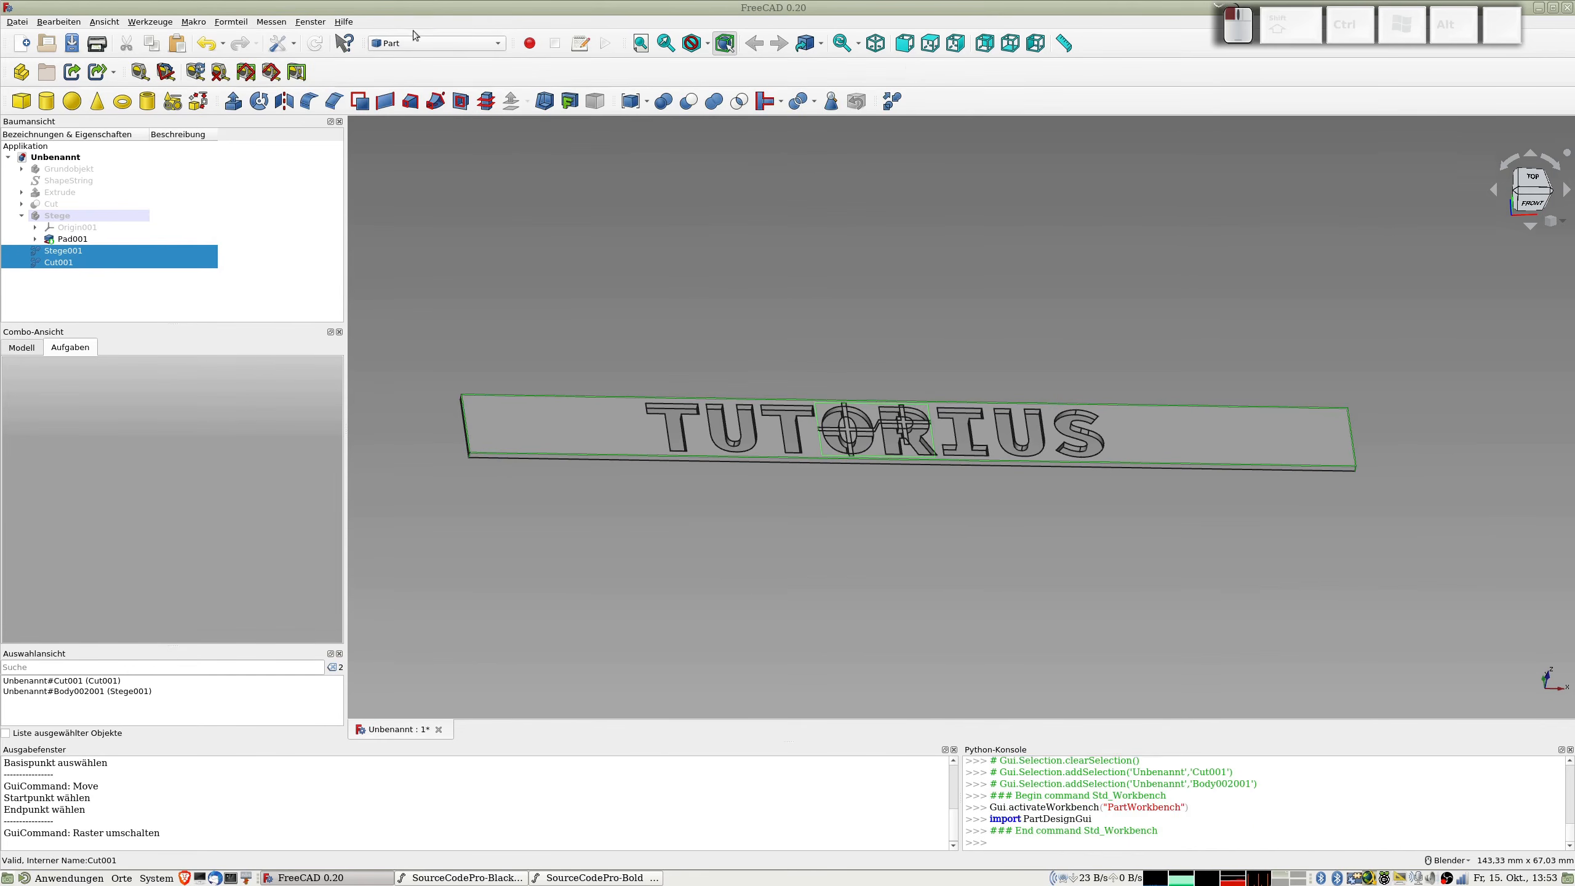
pyautogui.click(713, 105)
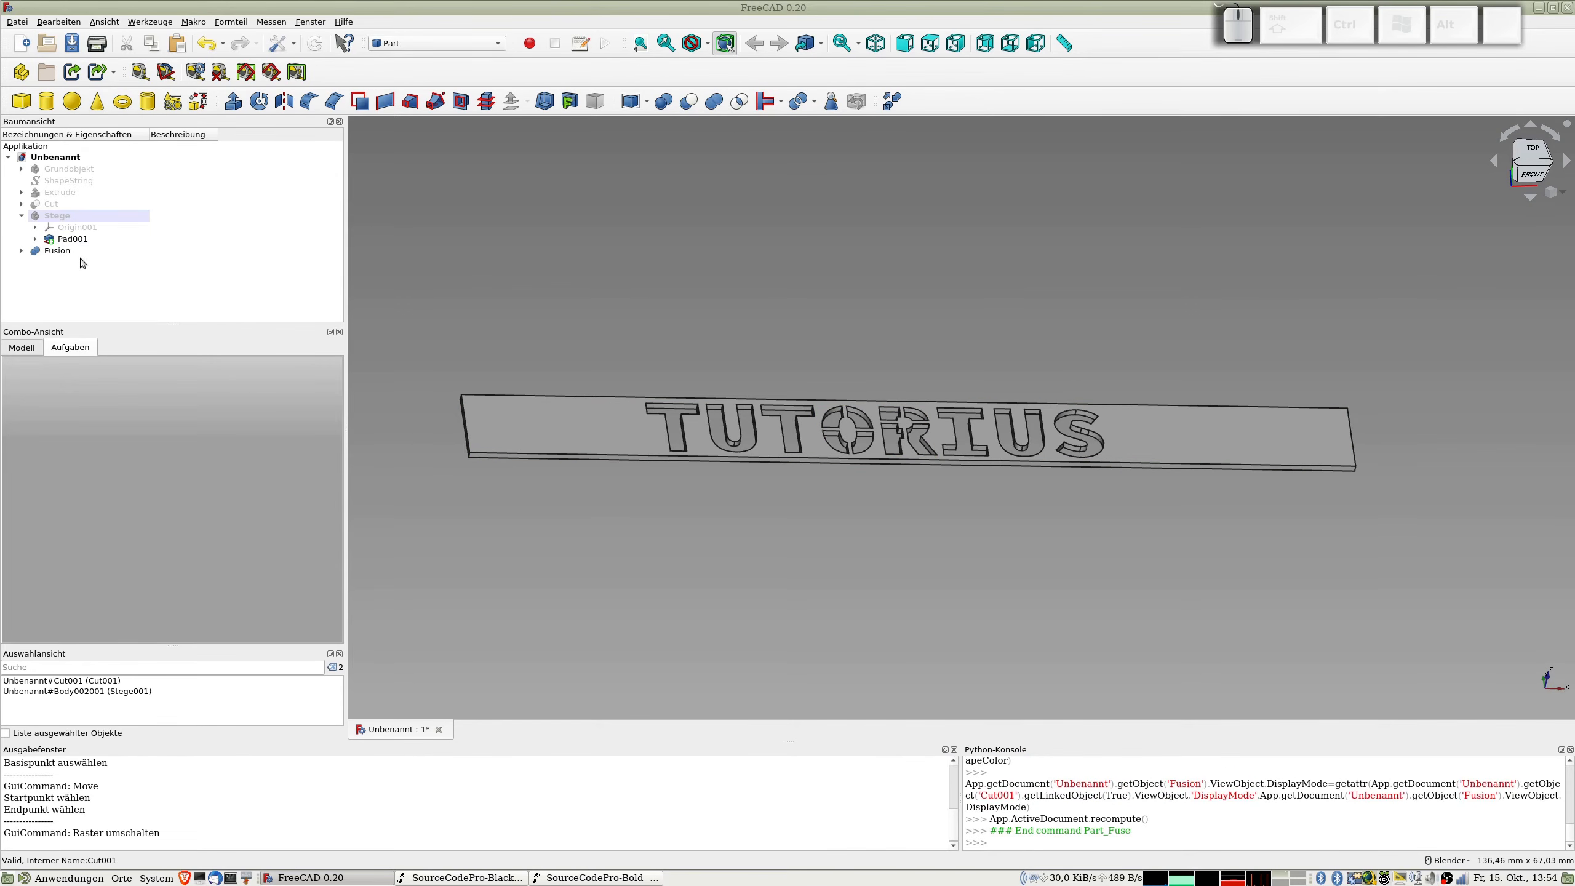
pyautogui.click(53, 252)
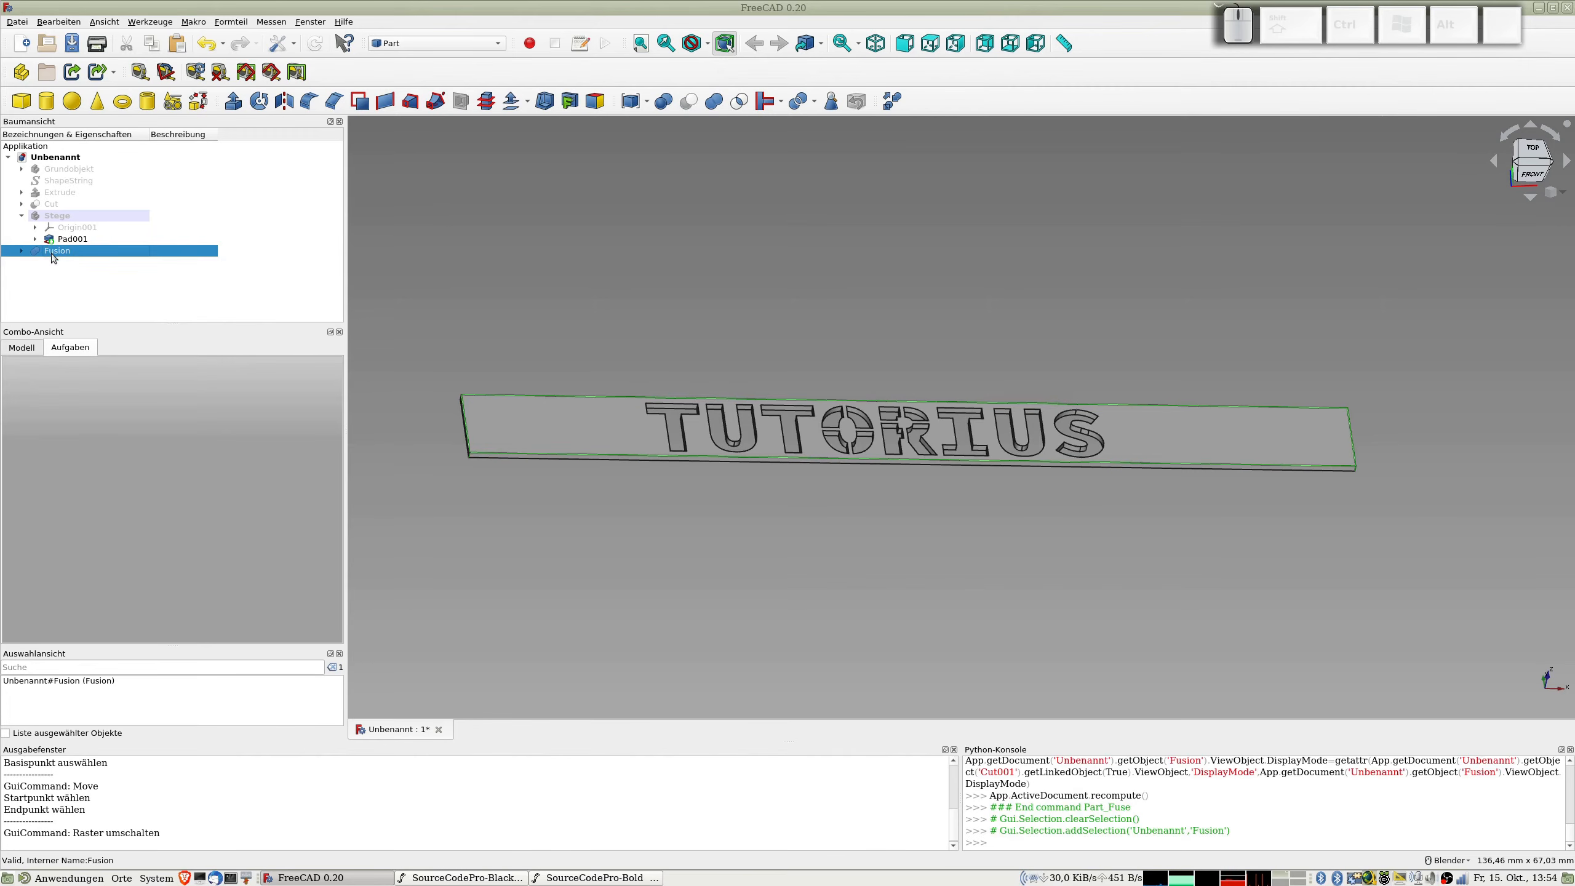
pyautogui.click(892, 101)
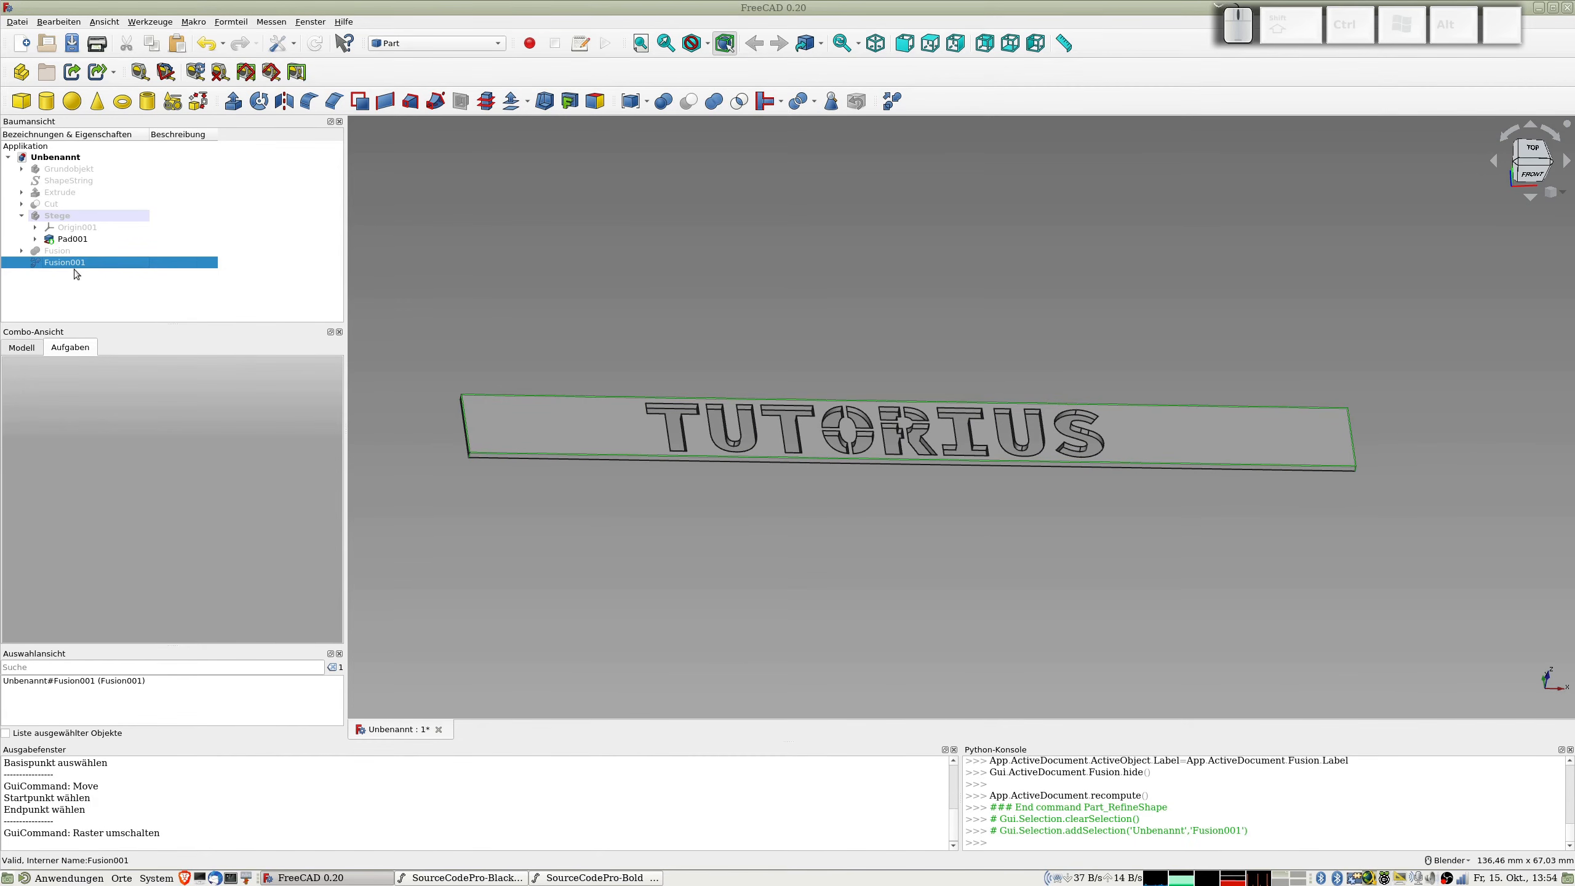
# Step: Create a new Part Design body based on the refined fusion
pyautogui.click(437, 43)
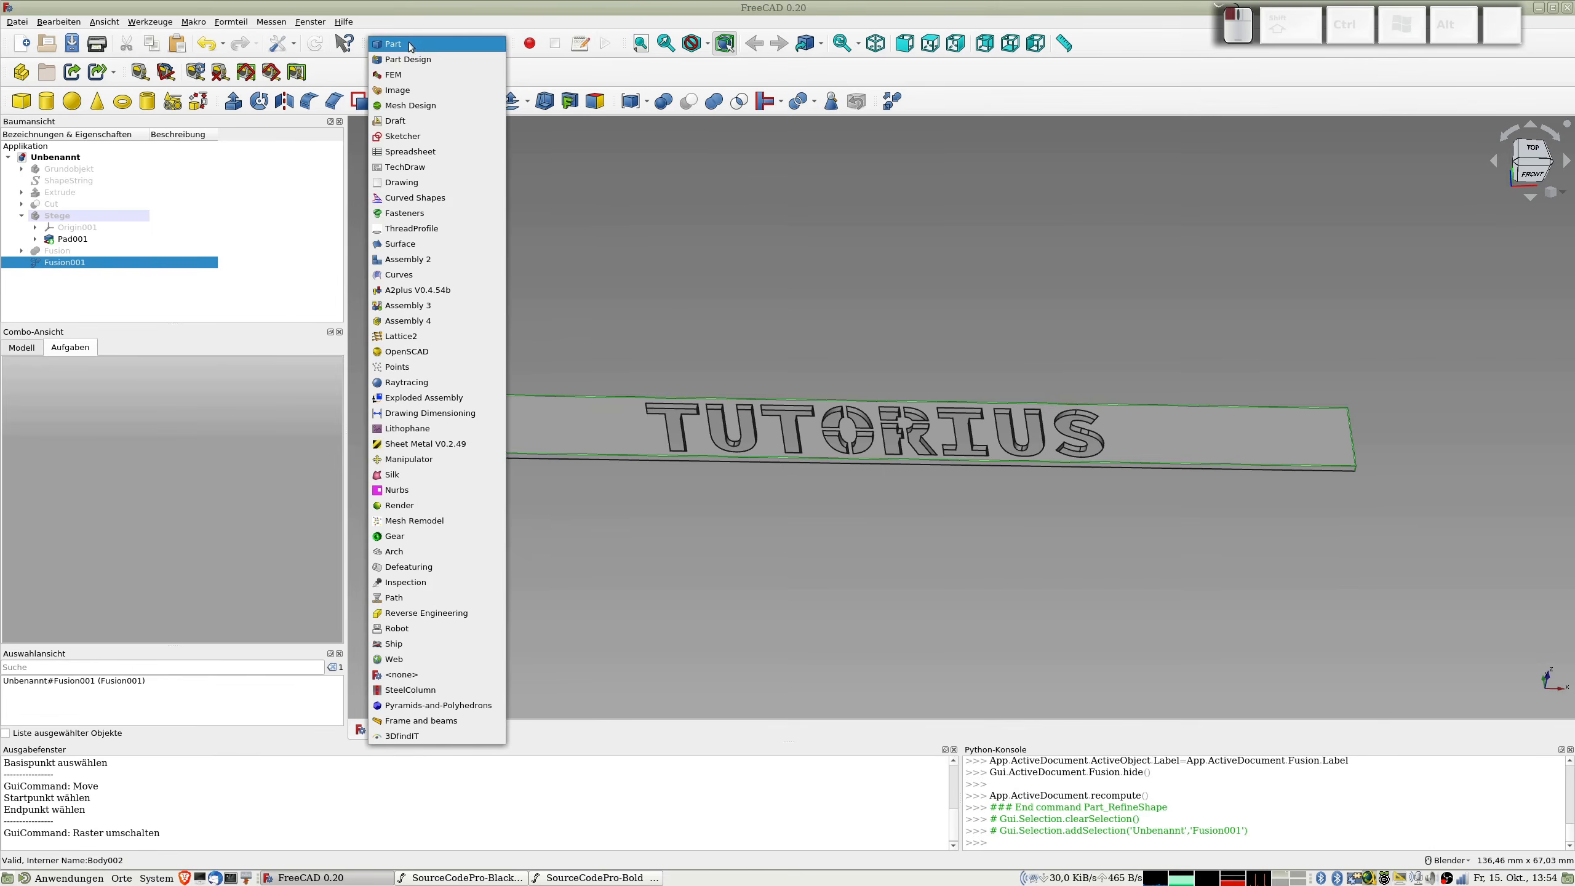
pyautogui.click(422, 57)
pyautogui.click(64, 292)
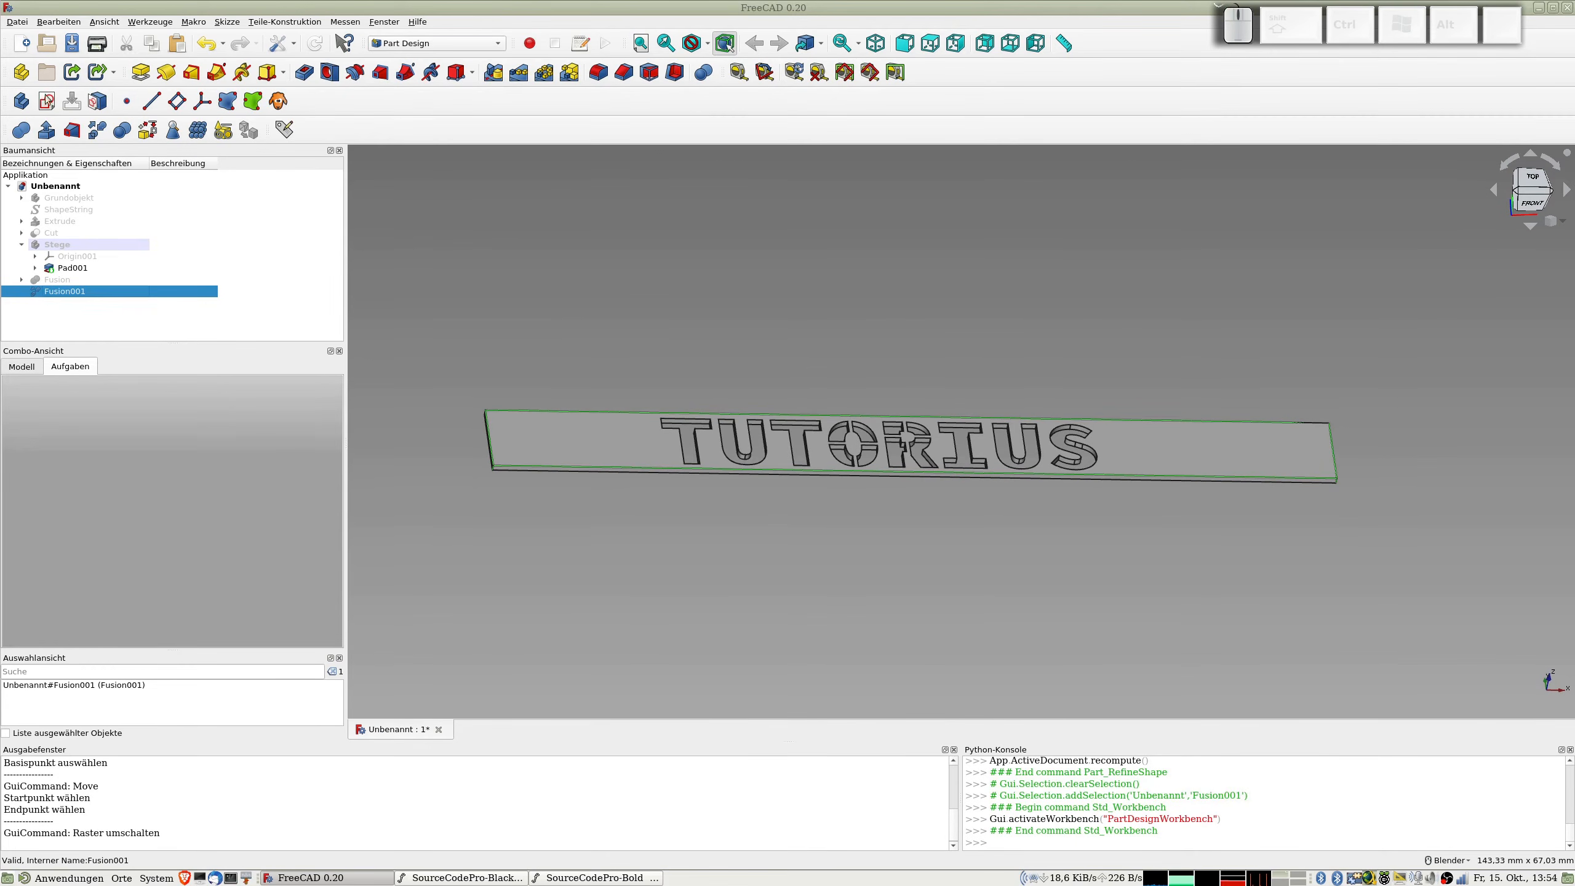
pyautogui.click(20, 101)
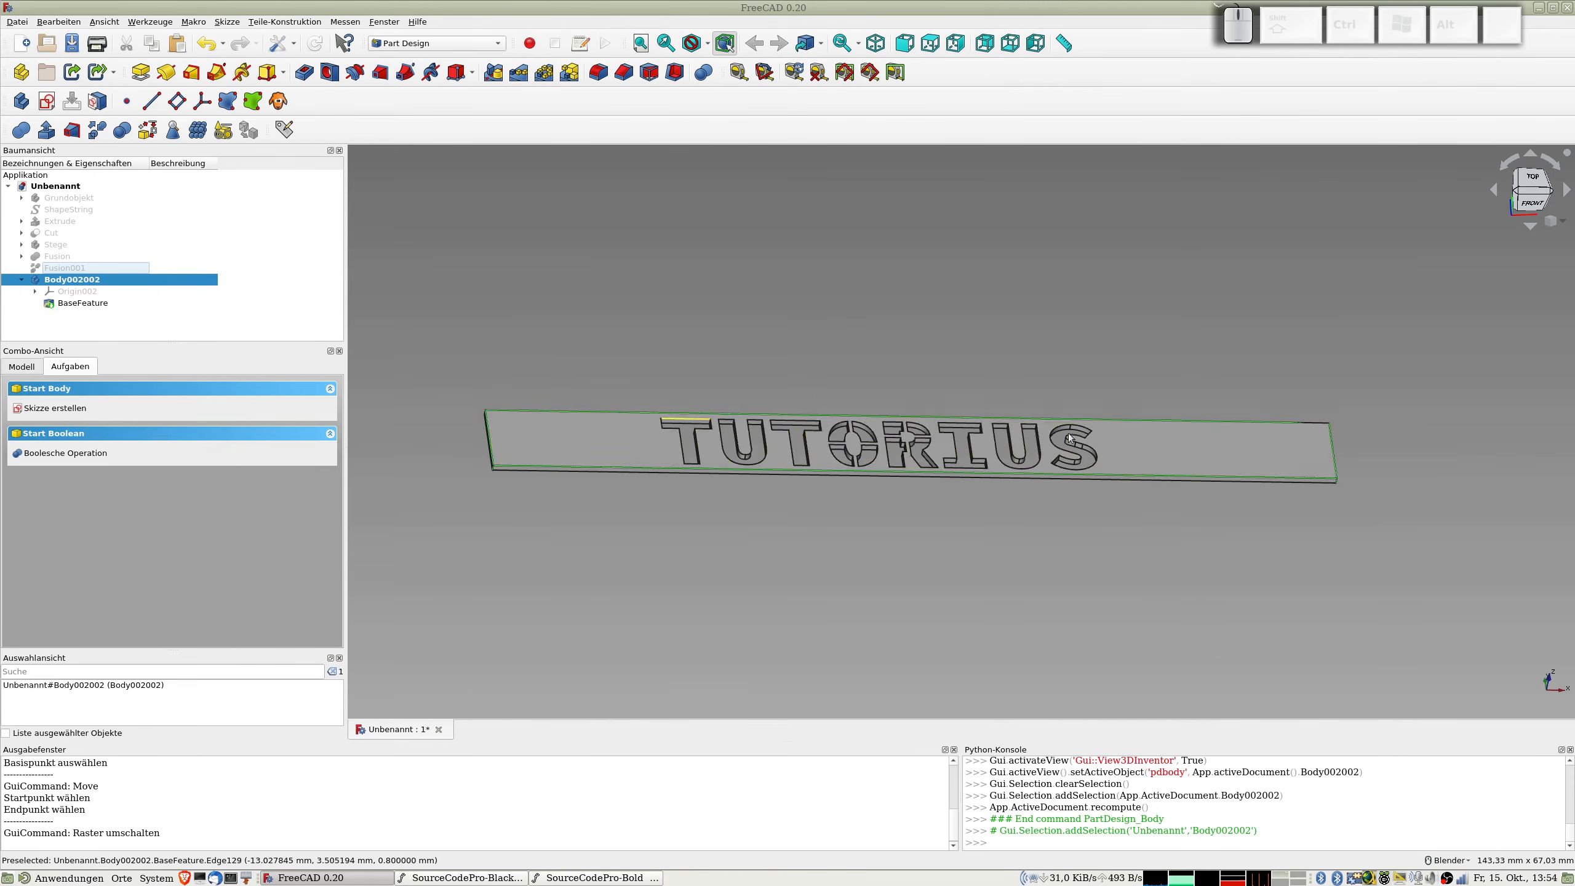
# Step: Start a new sketch on the top face of the strip in the new body
pyautogui.click(1154, 438)
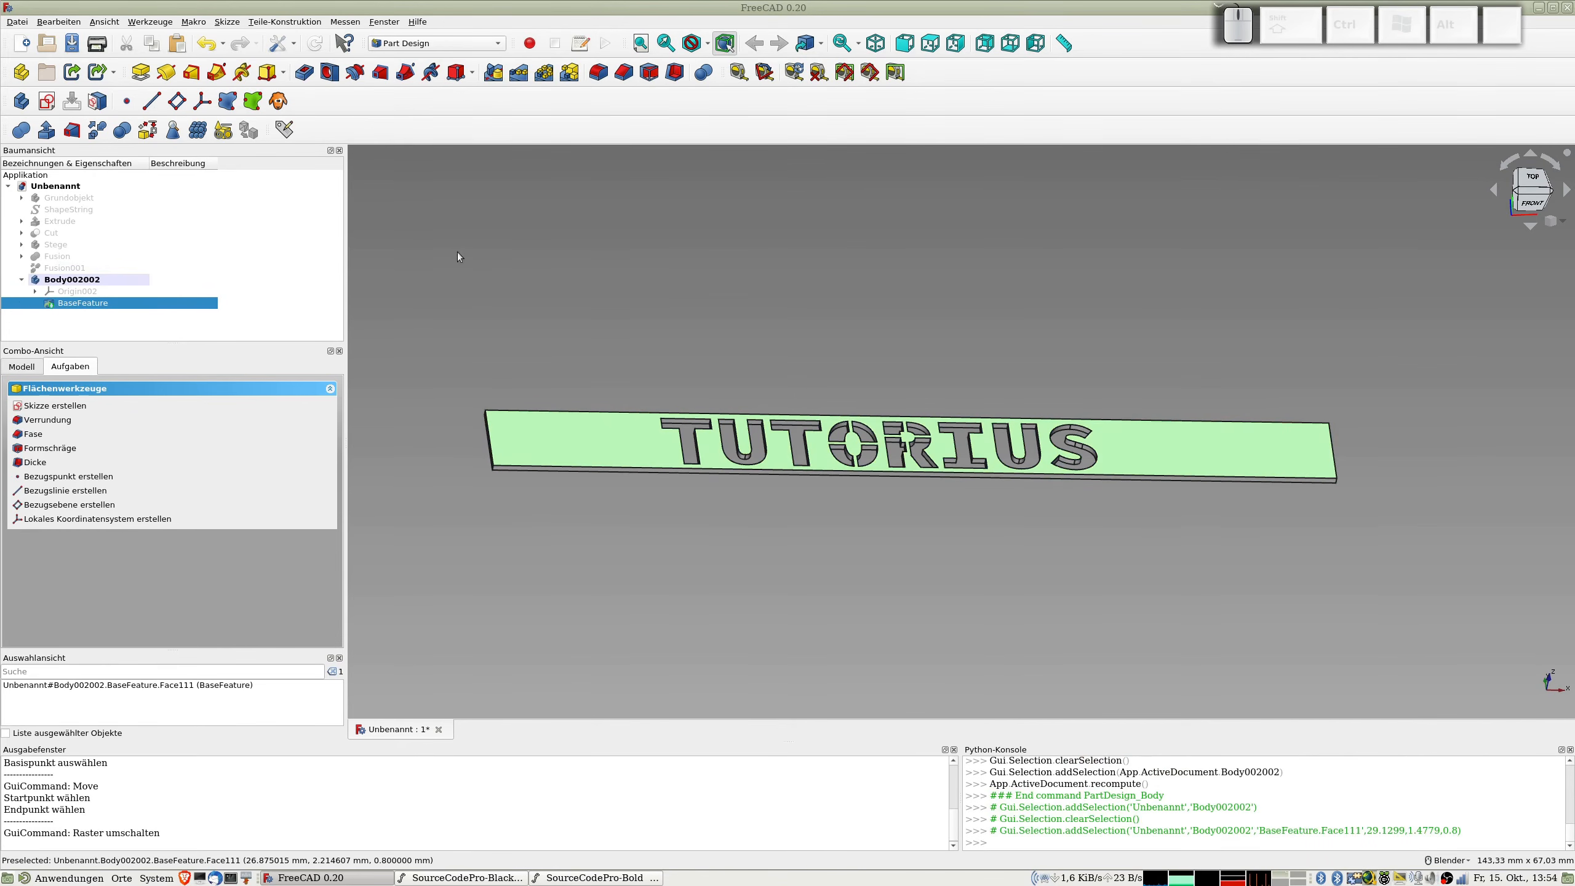
pyautogui.click(49, 101)
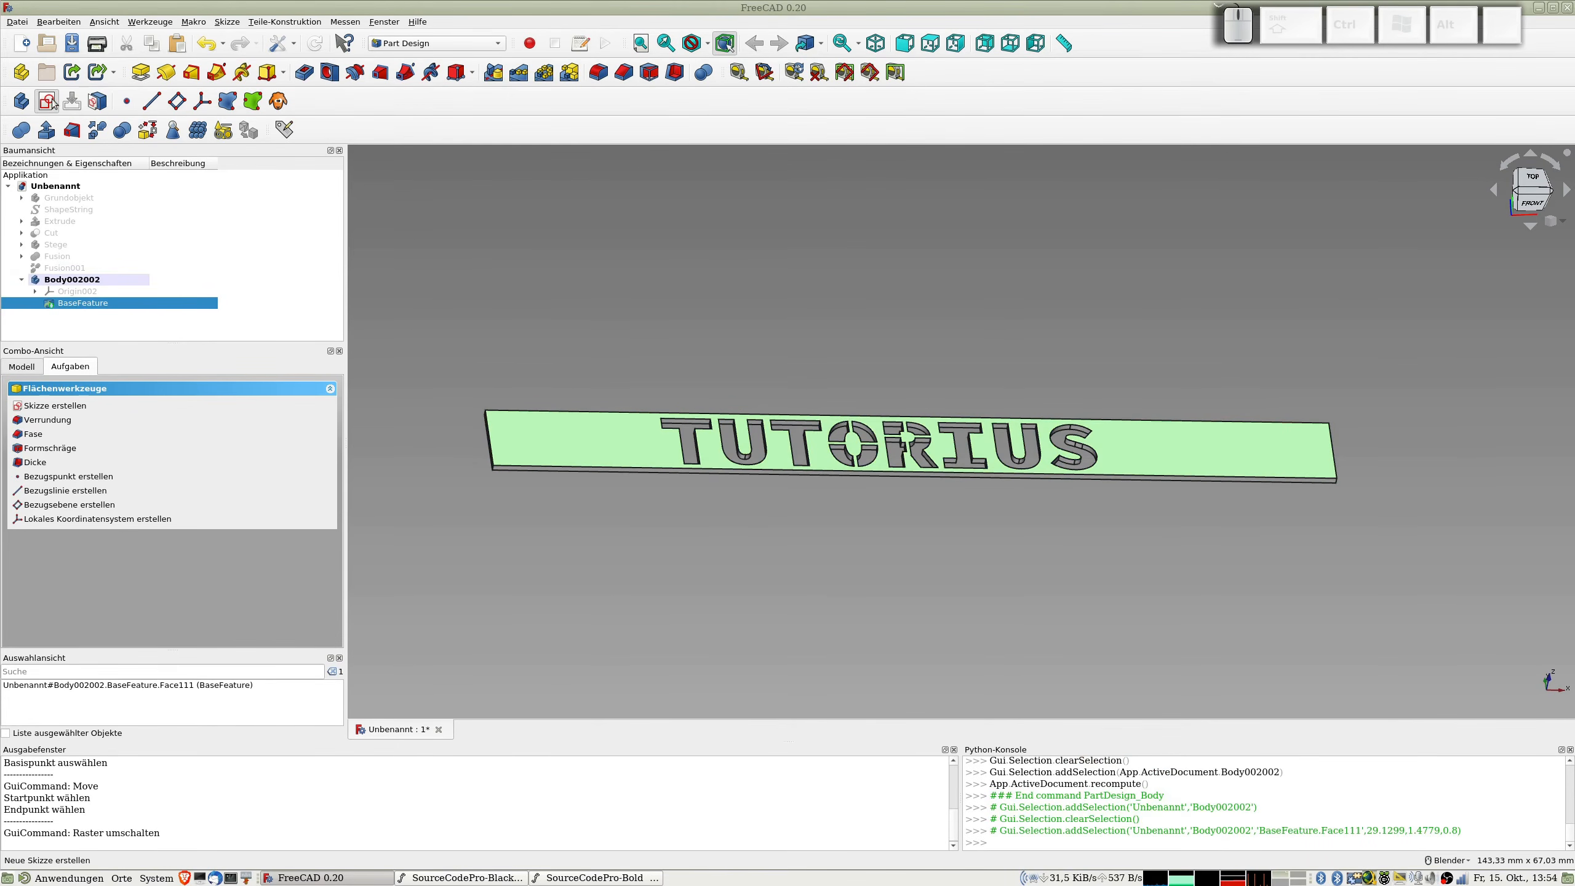
pyautogui.keyDown('shift'); pyautogui.moveTo(1135, 362); pyautogui.dragTo(1046, 364, button='middle'); pyautogui.keyUp('shift')
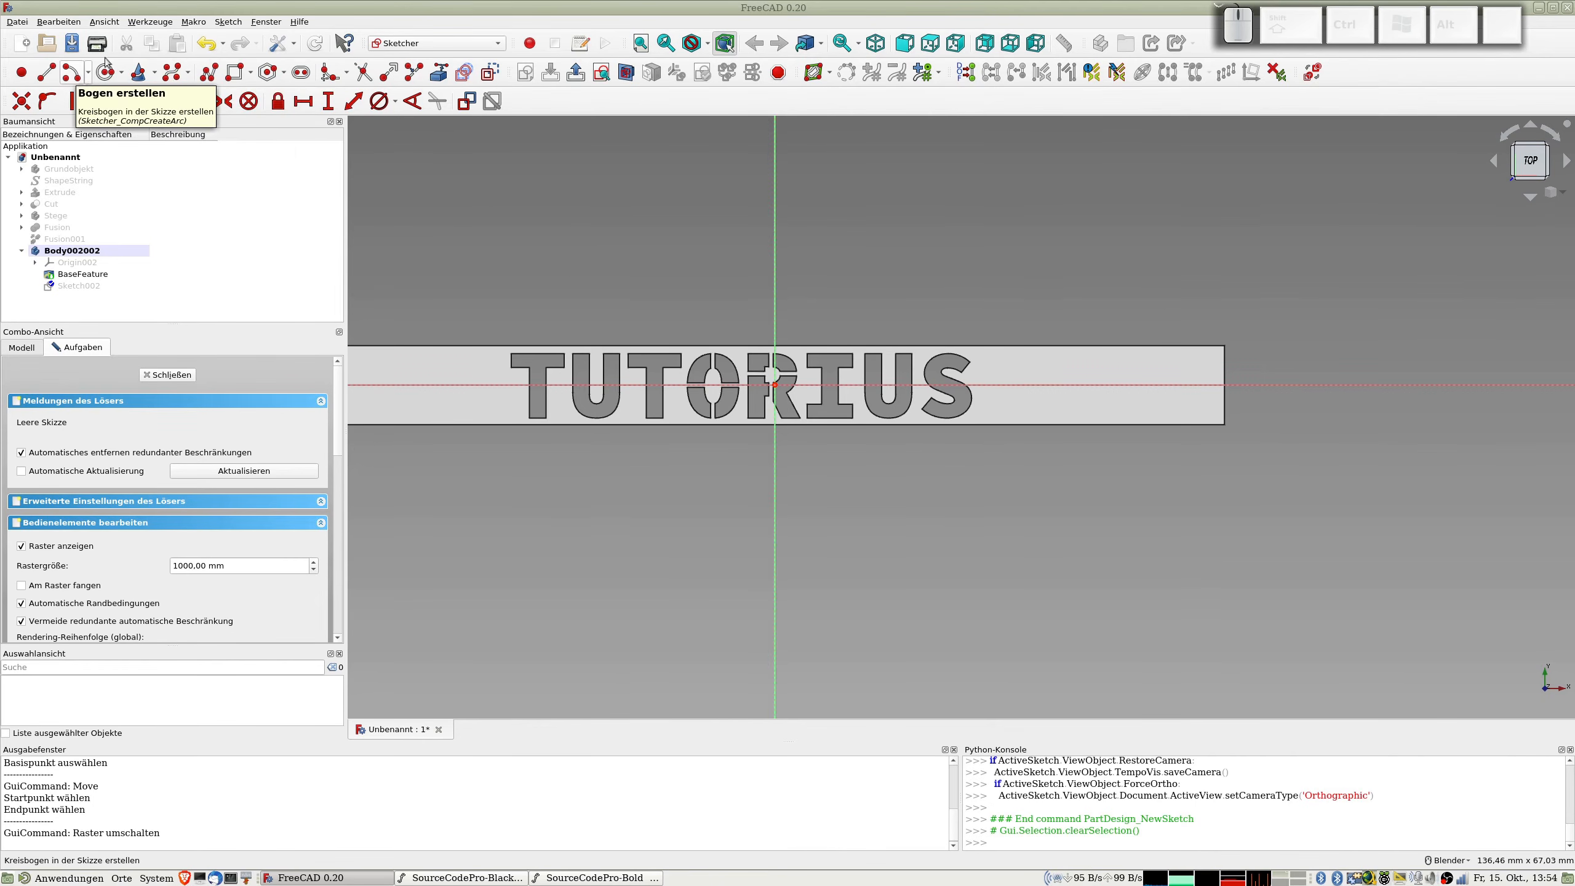
# Step: Draw a closed four-sided slanted polyline, about 2.5 mm wide and 6 mm tall, on the strip just beyond the final S
pyautogui.click(202, 75)
pyautogui.click(1029, 361)
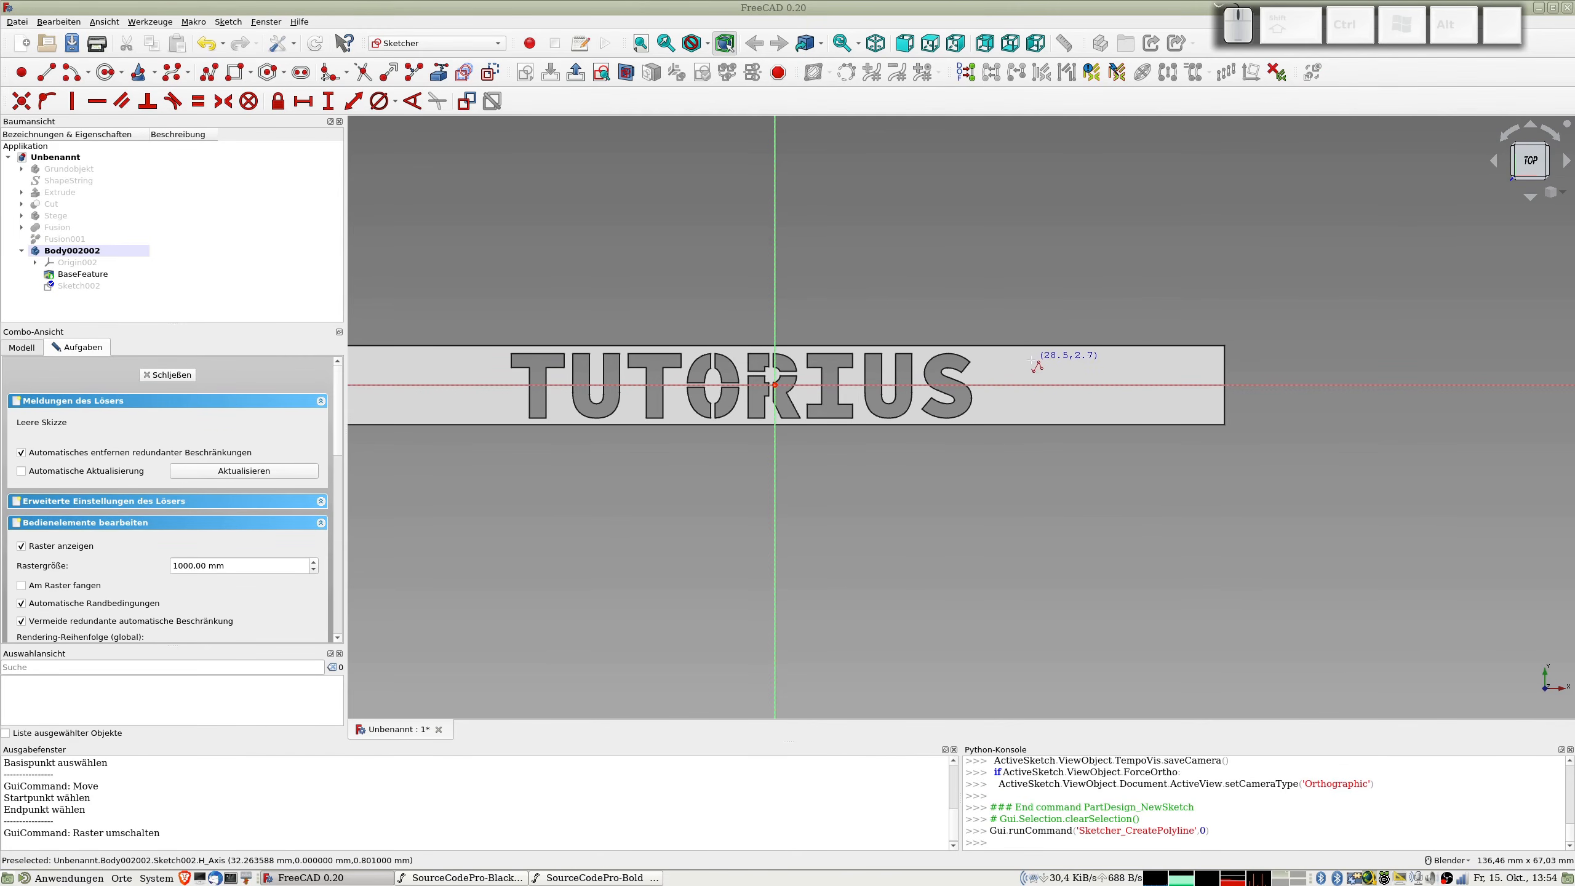
pyautogui.click(994, 418)
pyautogui.click(1018, 416)
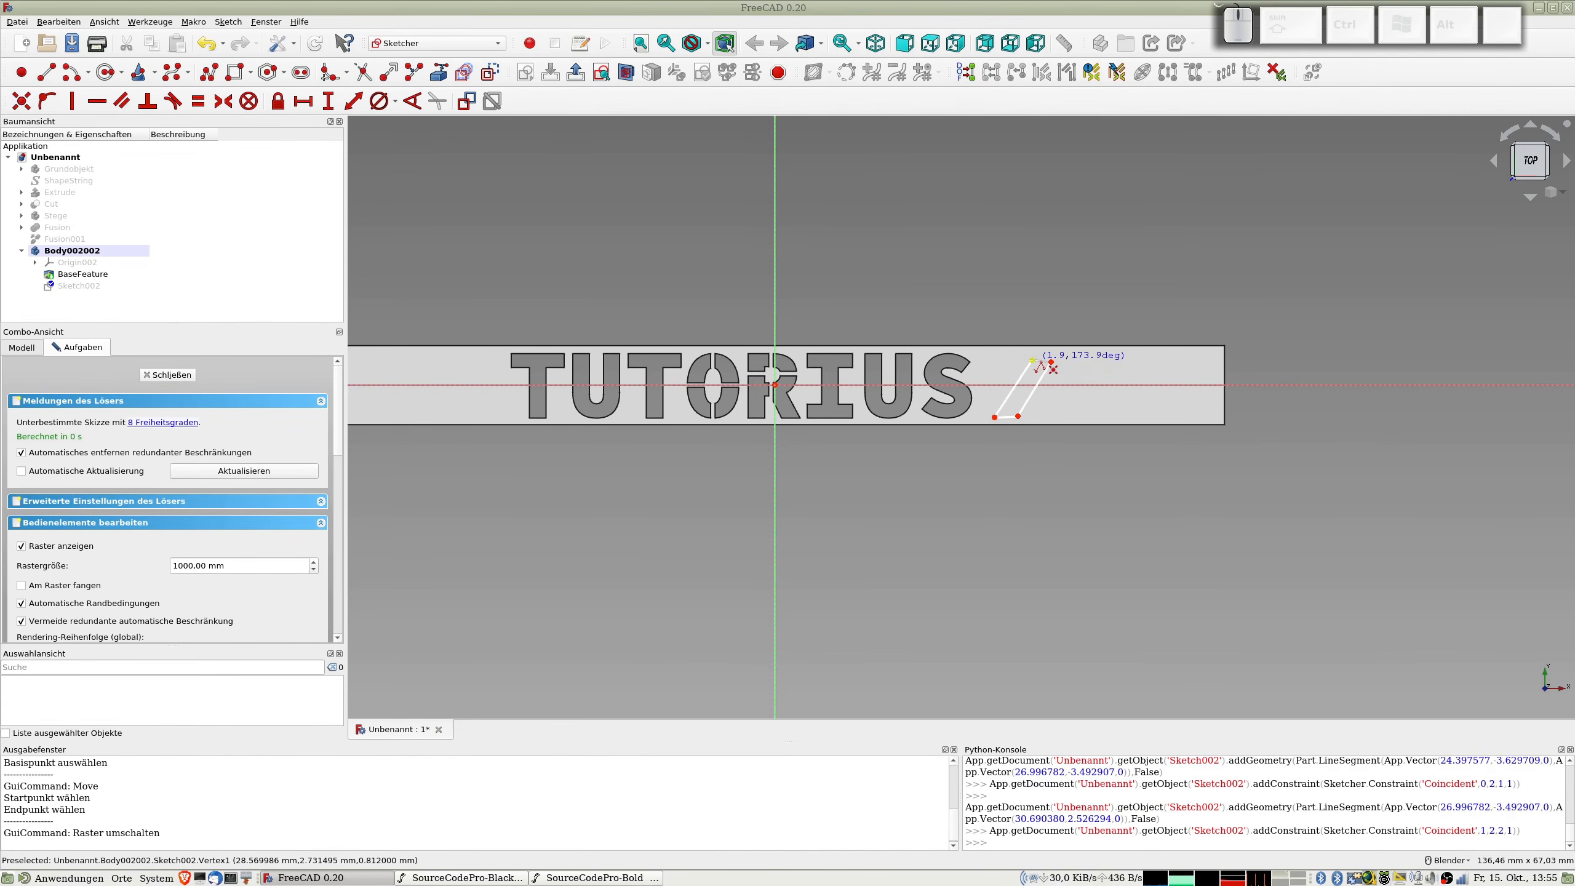
pyautogui.click(1033, 360)
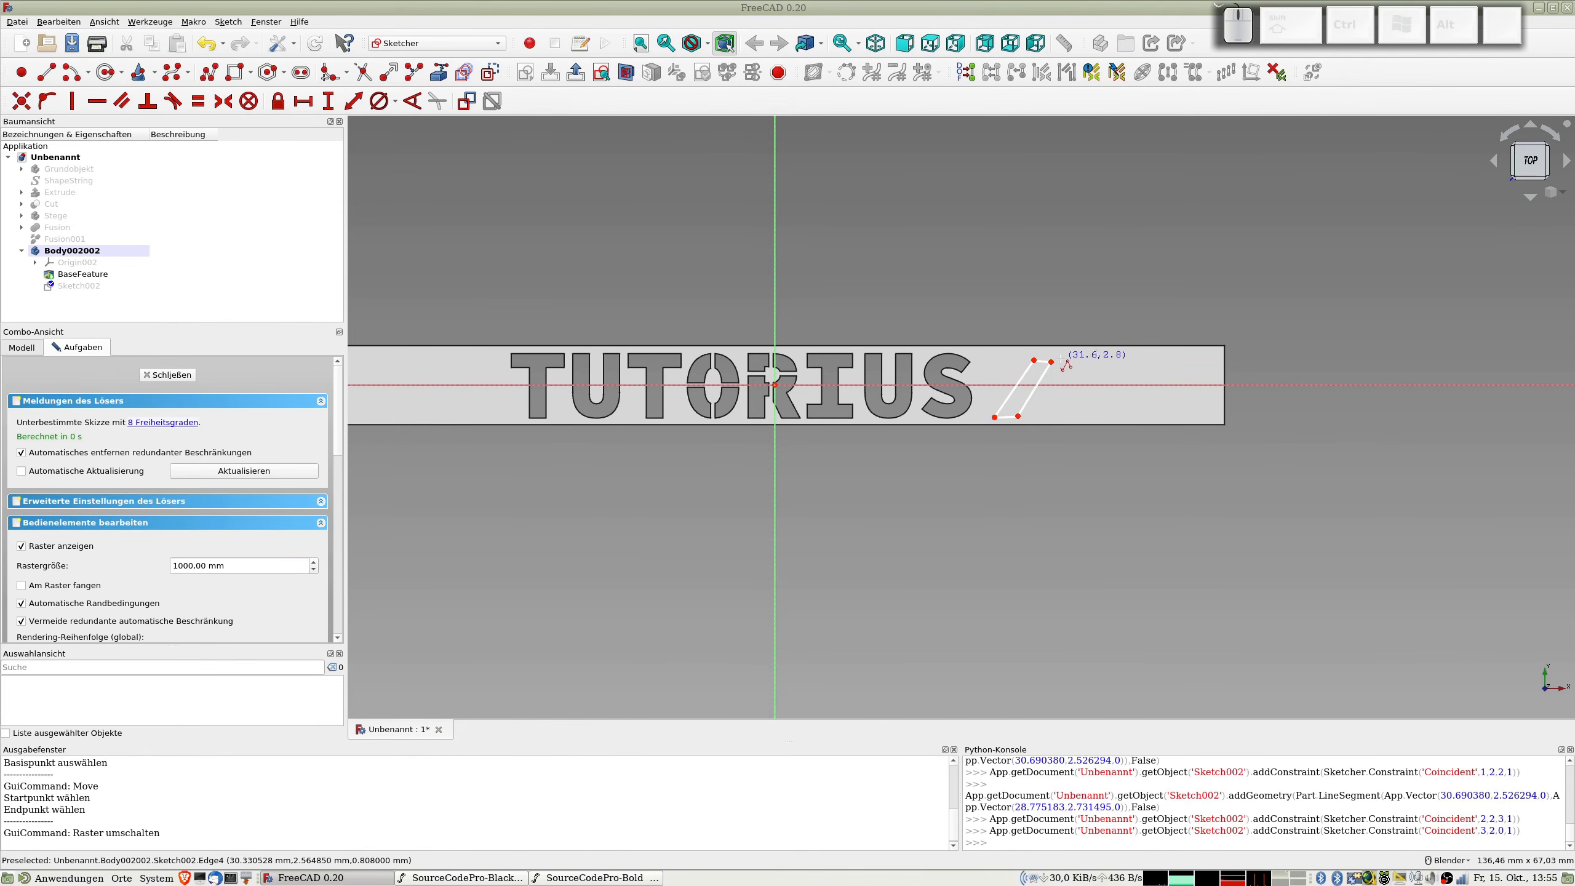
# Step: Draw a second slanted four-sided outline, about 3 mm wide and 6 mm tall, beside the first with the same lean
pyautogui.click(1036, 420)
pyautogui.click(1065, 420)
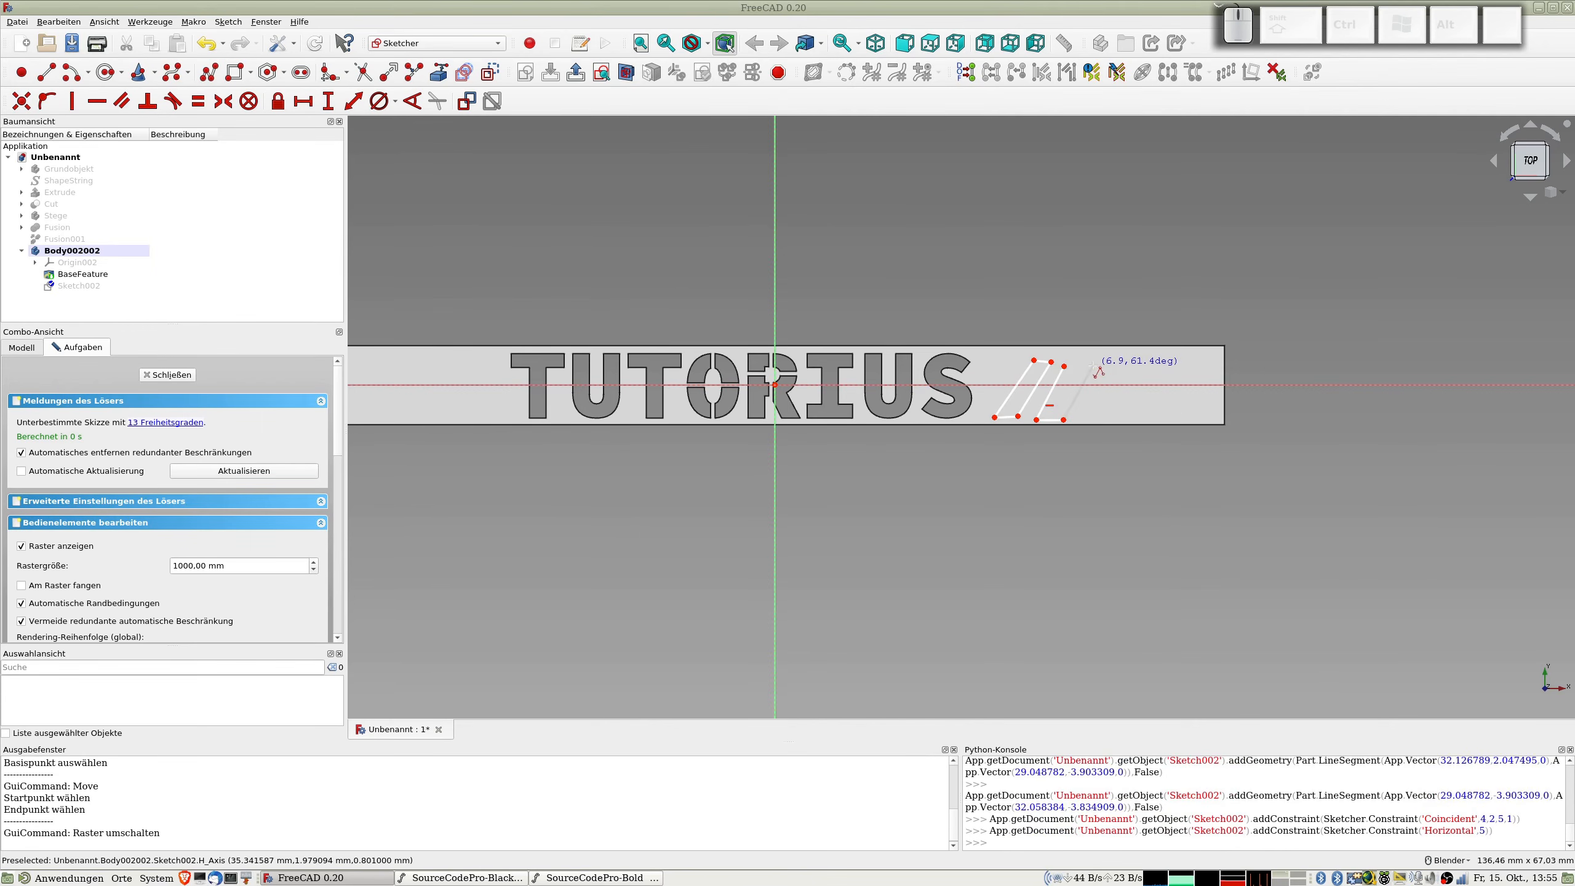
pyautogui.click(1092, 366)
pyautogui.click(1063, 366)
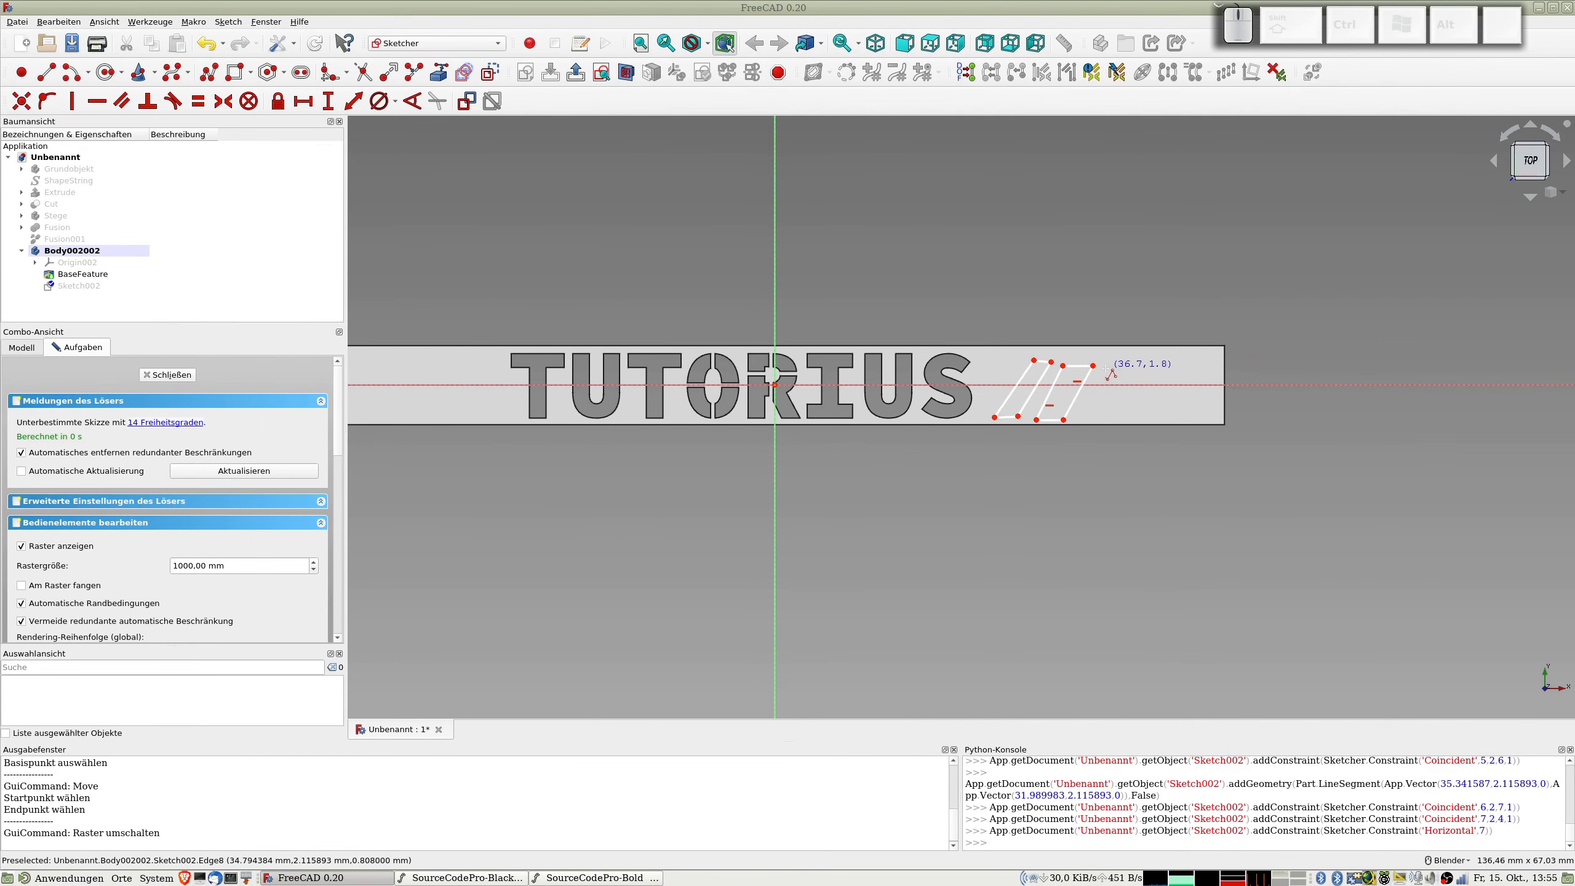
# Step: Draw a third slanted four-sided outline, about 2.5 mm wide and 6 mm tall, beside the second and finish the polyline command
pyautogui.click(1082, 418)
pyautogui.click(1103, 417)
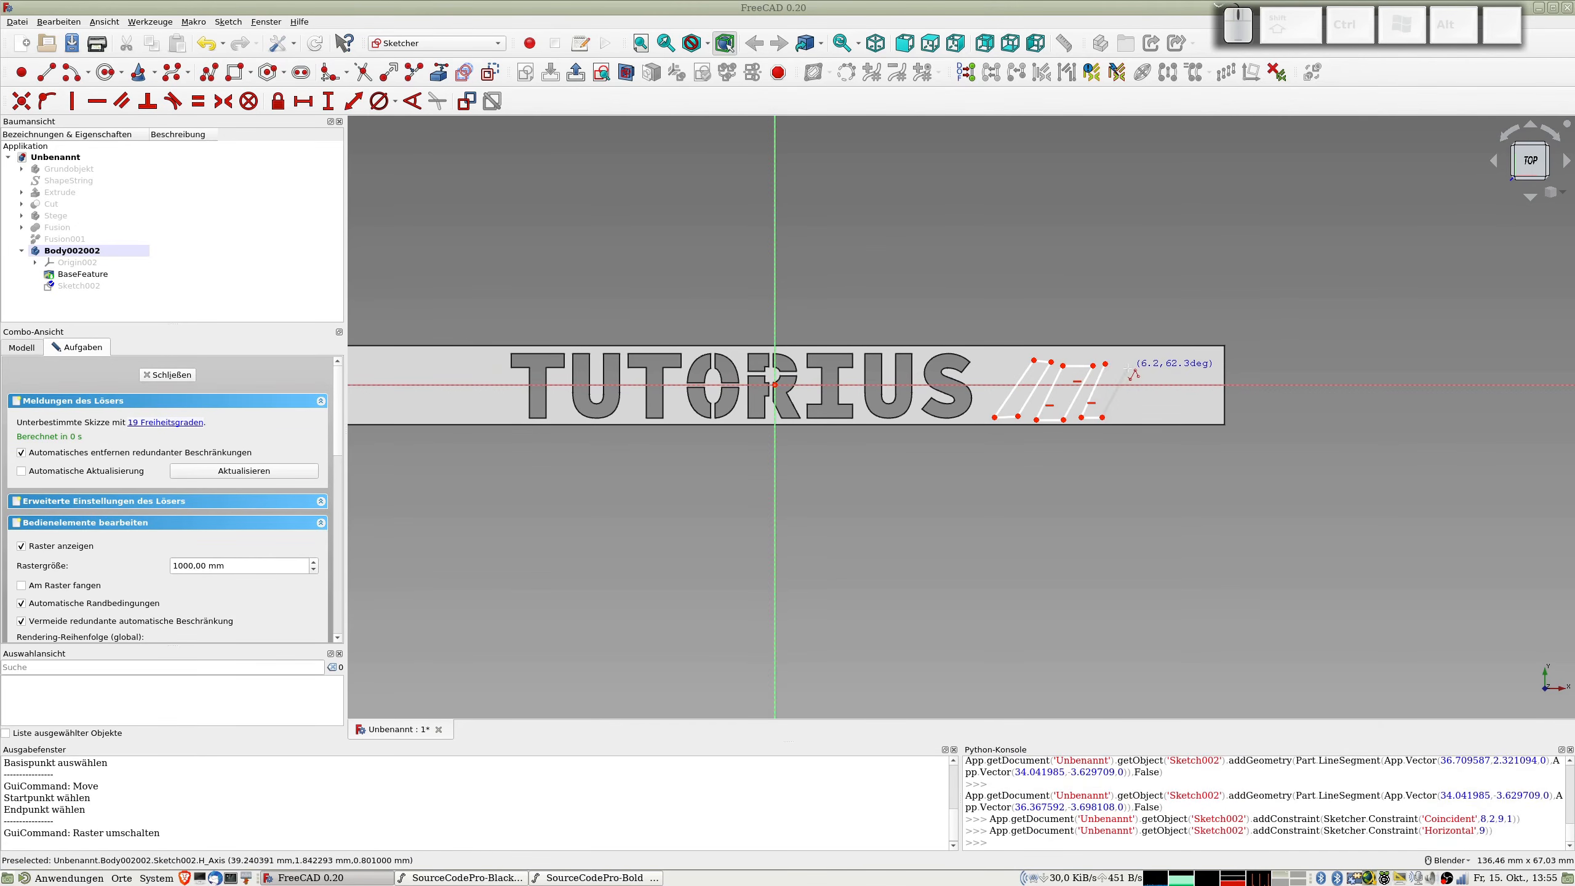
pyautogui.click(1127, 369)
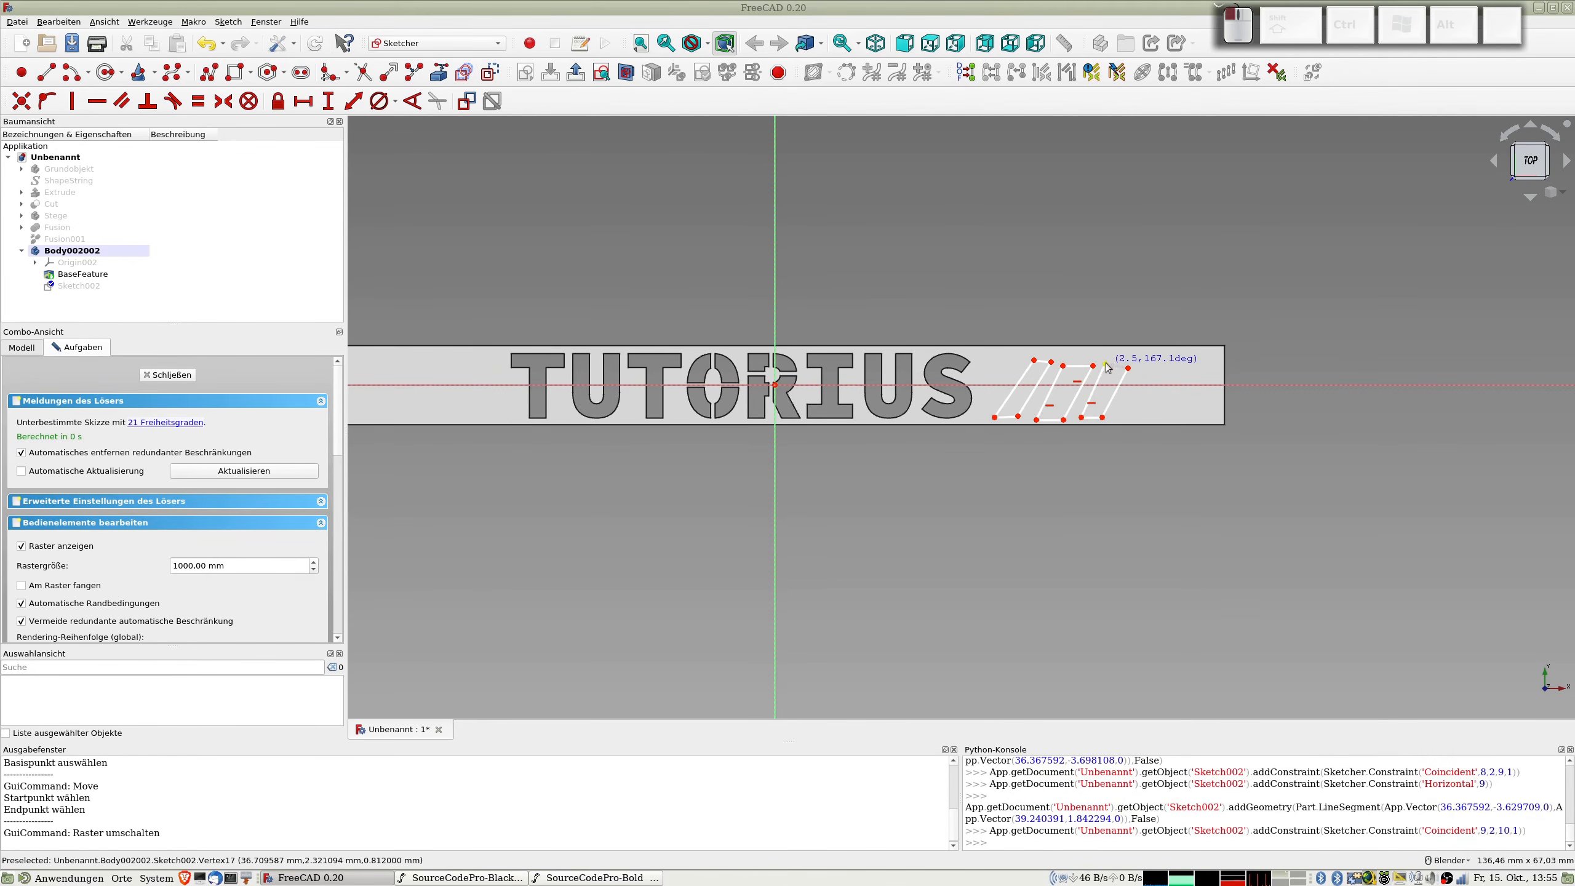
pyautogui.click(1108, 365)
pyautogui.scroll(2, 1116, 378)
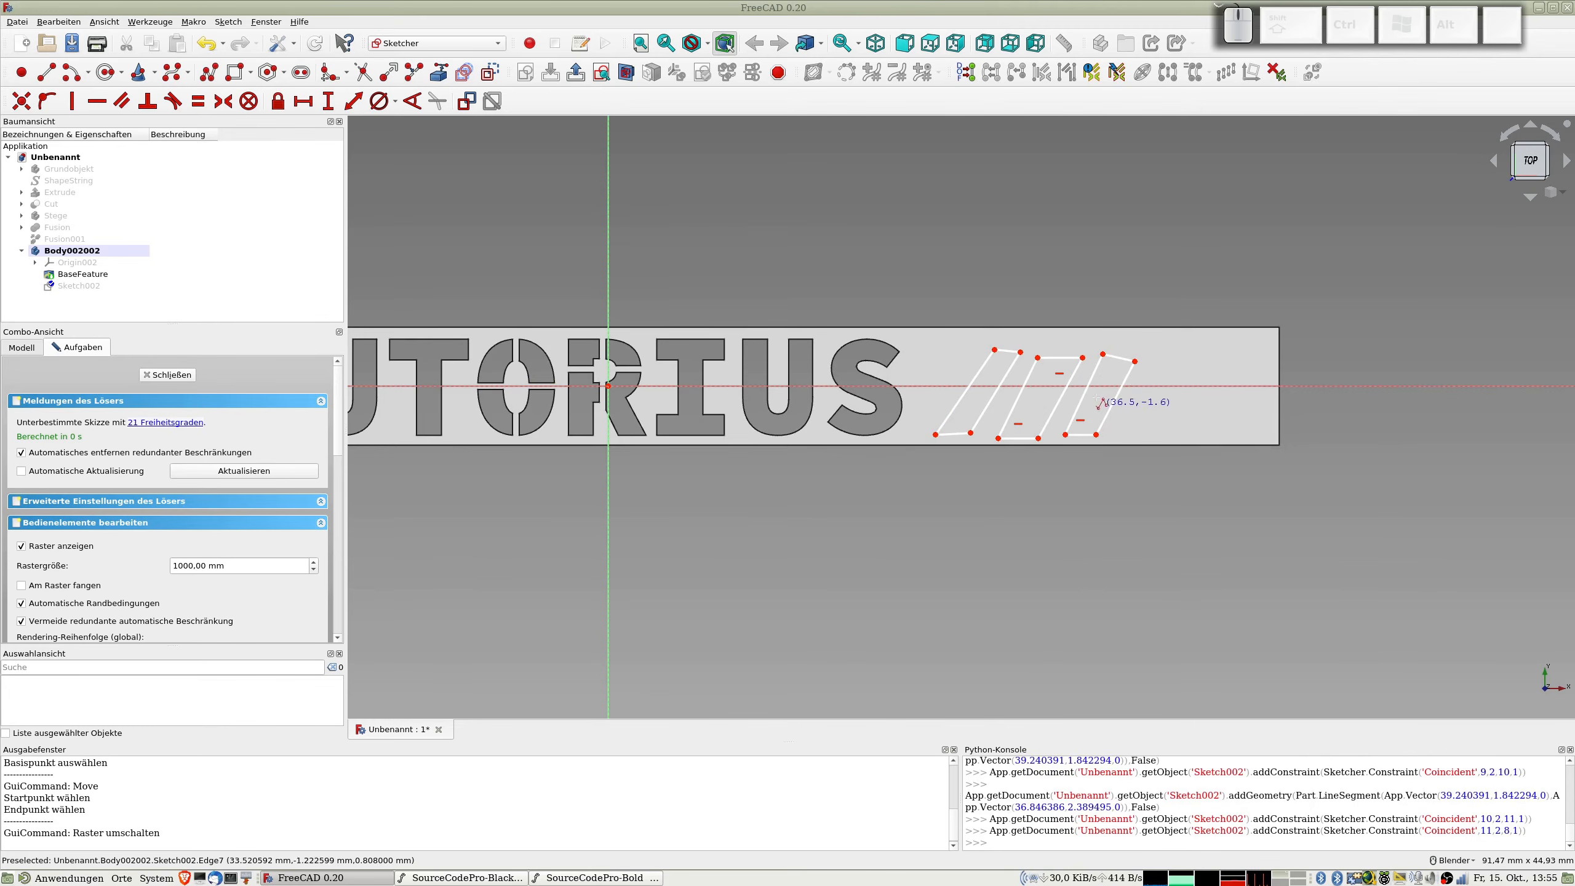
pyautogui.rightClick(947, 438)
# Step: Constrain the first outline's lower and upper edges and the third outline's upper edge to be horizontal
pyautogui.click(948, 436)
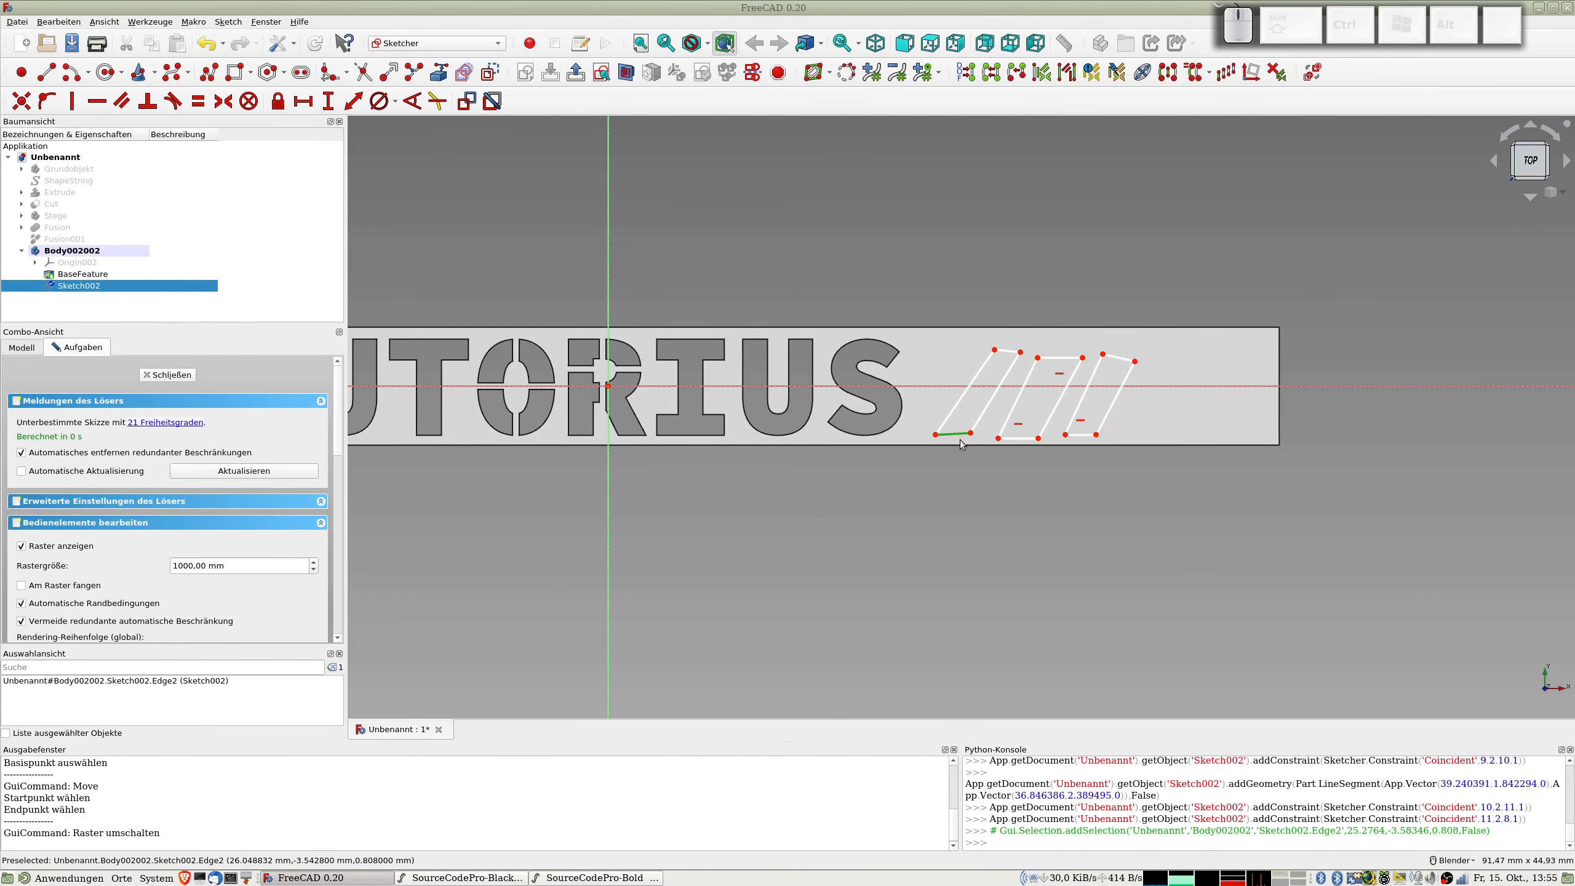
pyautogui.press('h')
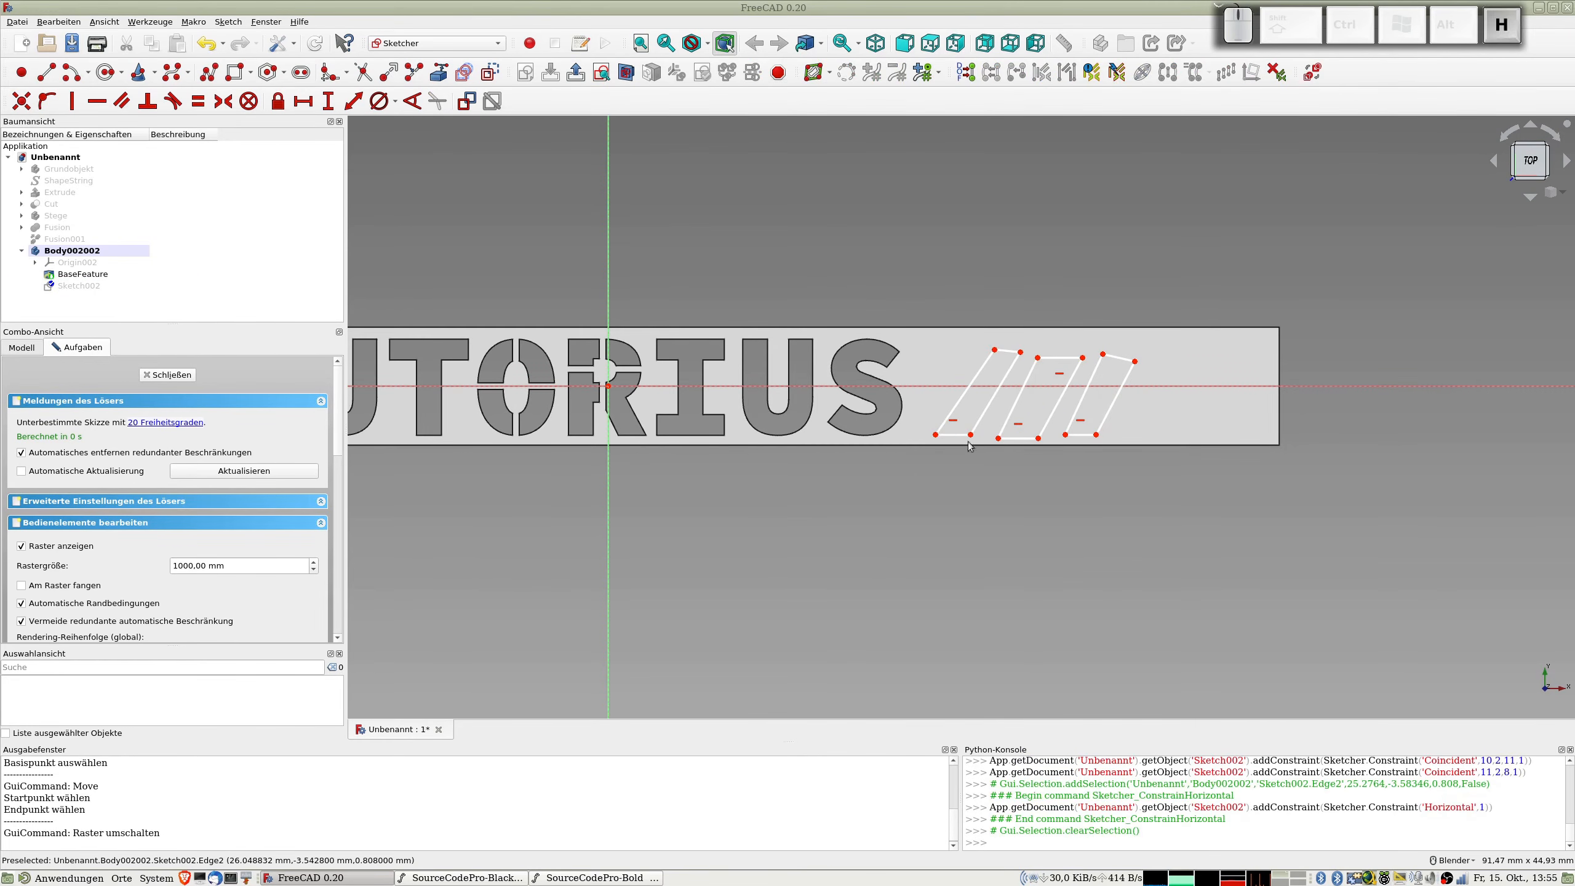
pyautogui.click(1012, 355)
pyautogui.press('h')
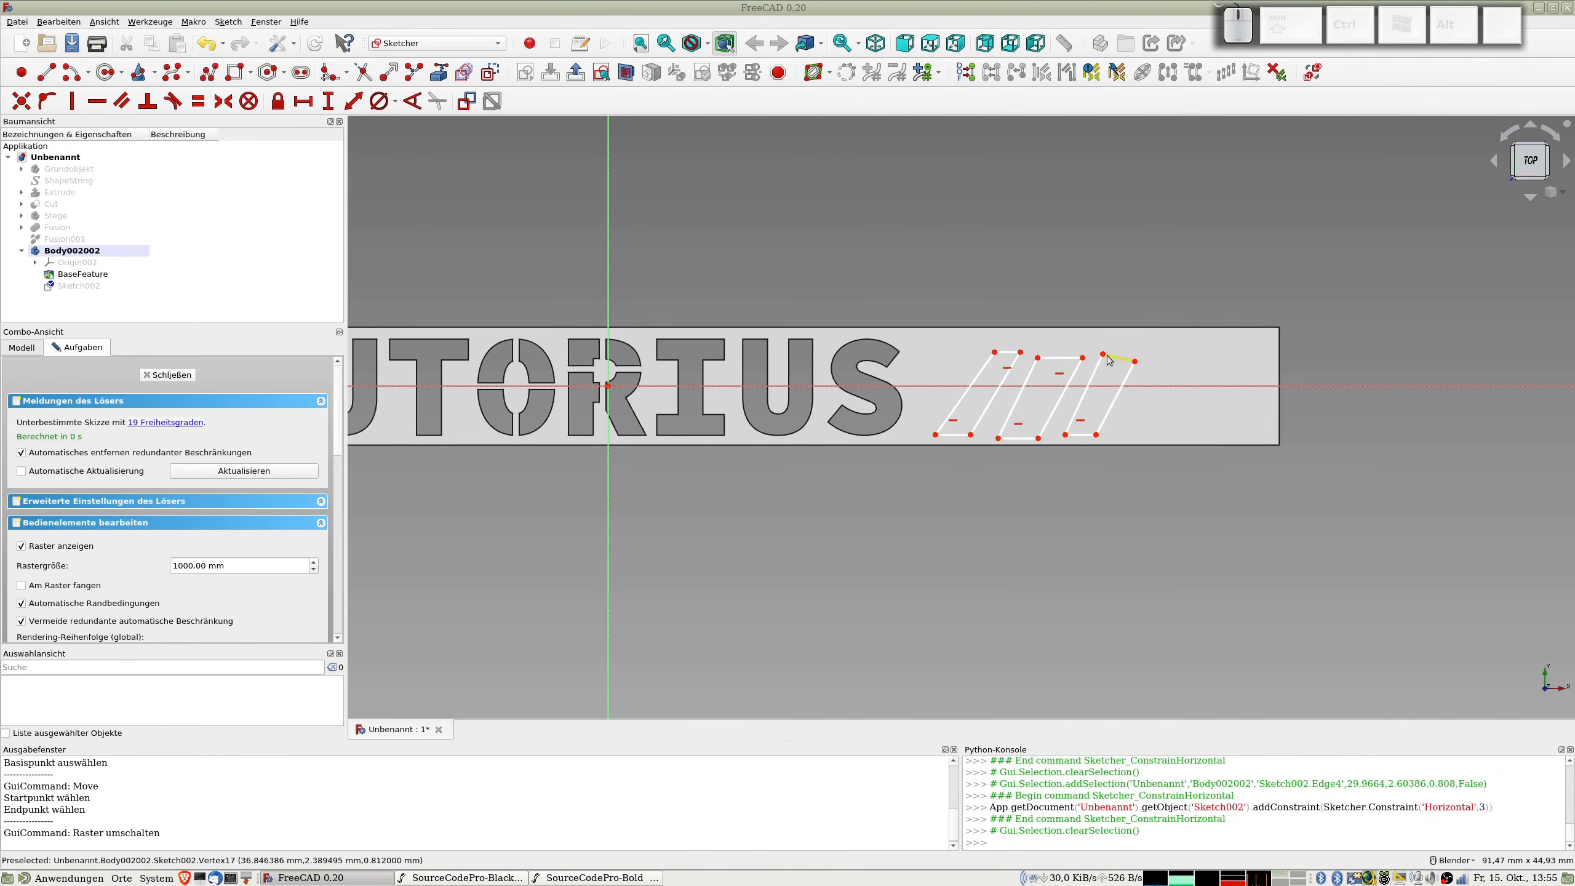
pyautogui.click(1119, 360)
pyautogui.press('h')
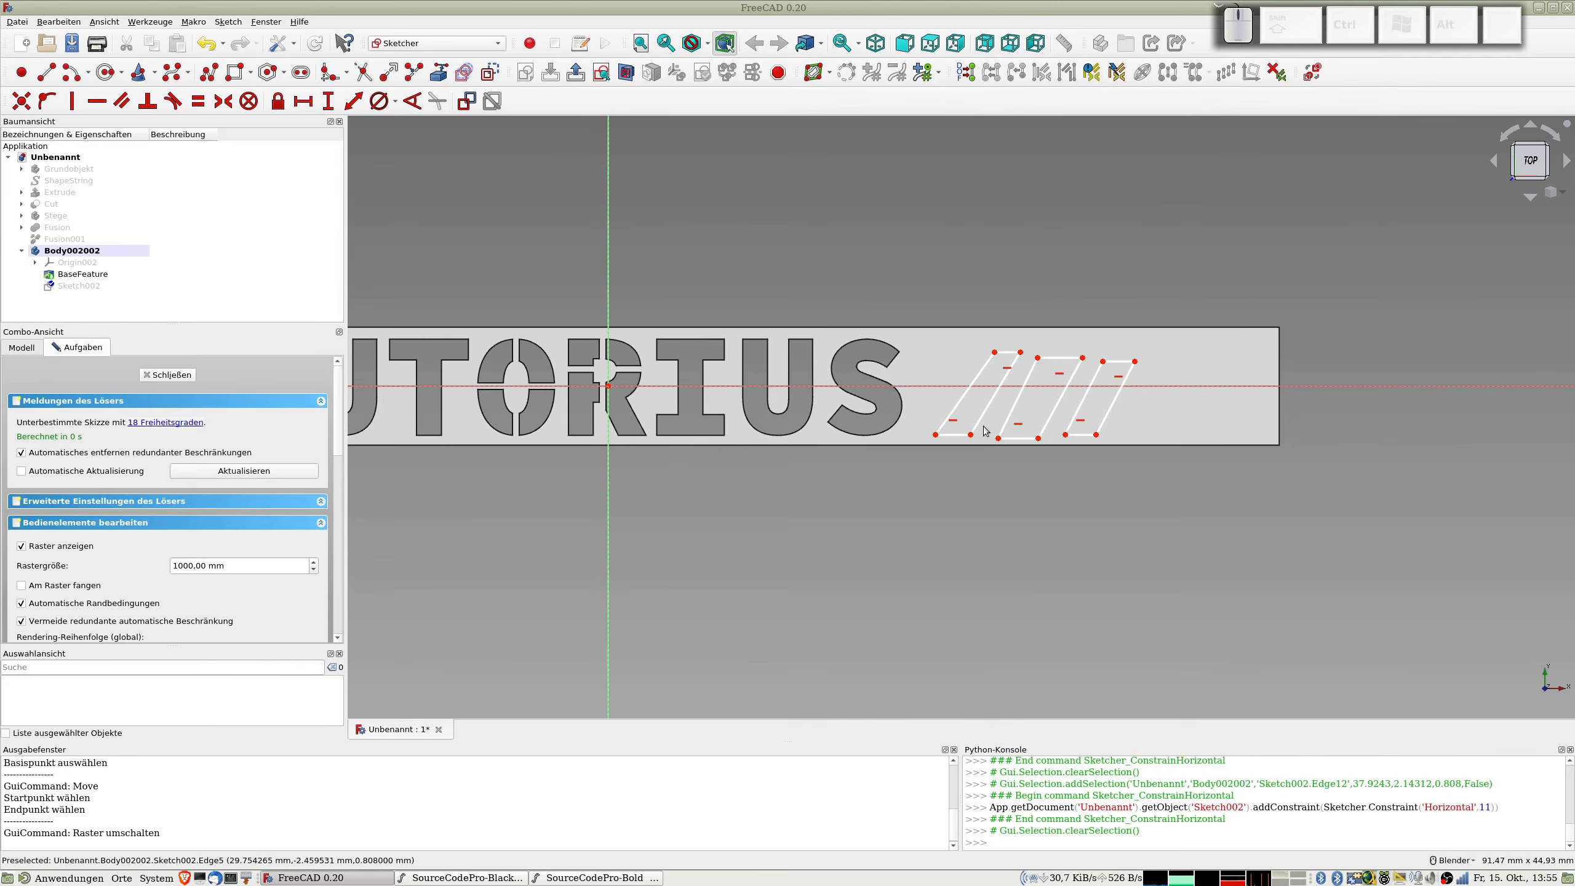
# Step: Apply an equal-length constraint to the upper and lower edges of all three slanted outlines
pyautogui.click(1009, 353)
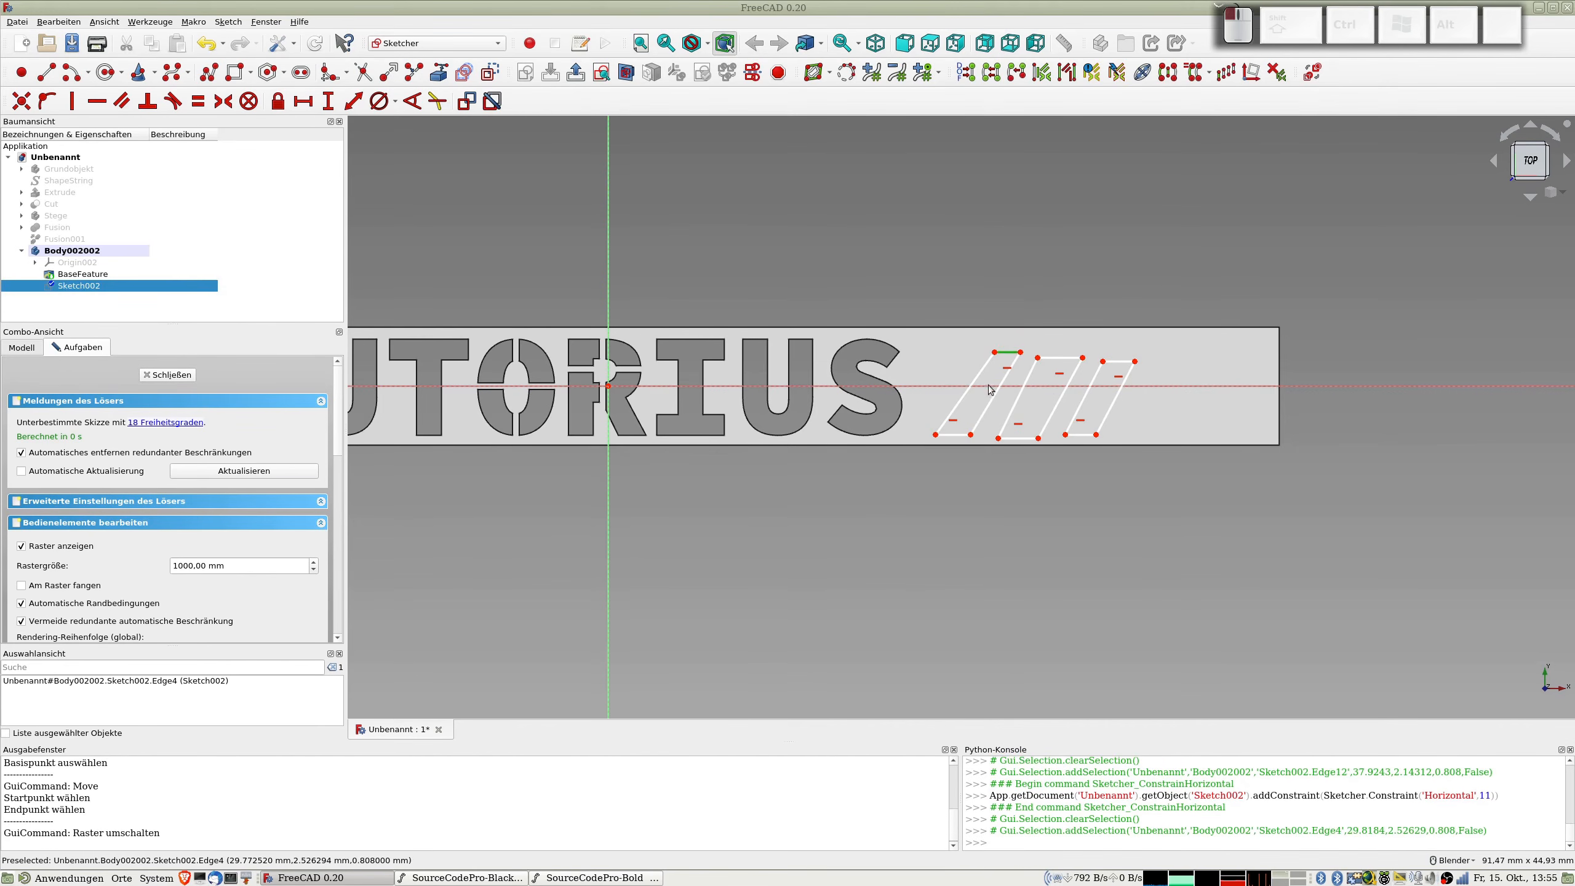
pyautogui.click(955, 436)
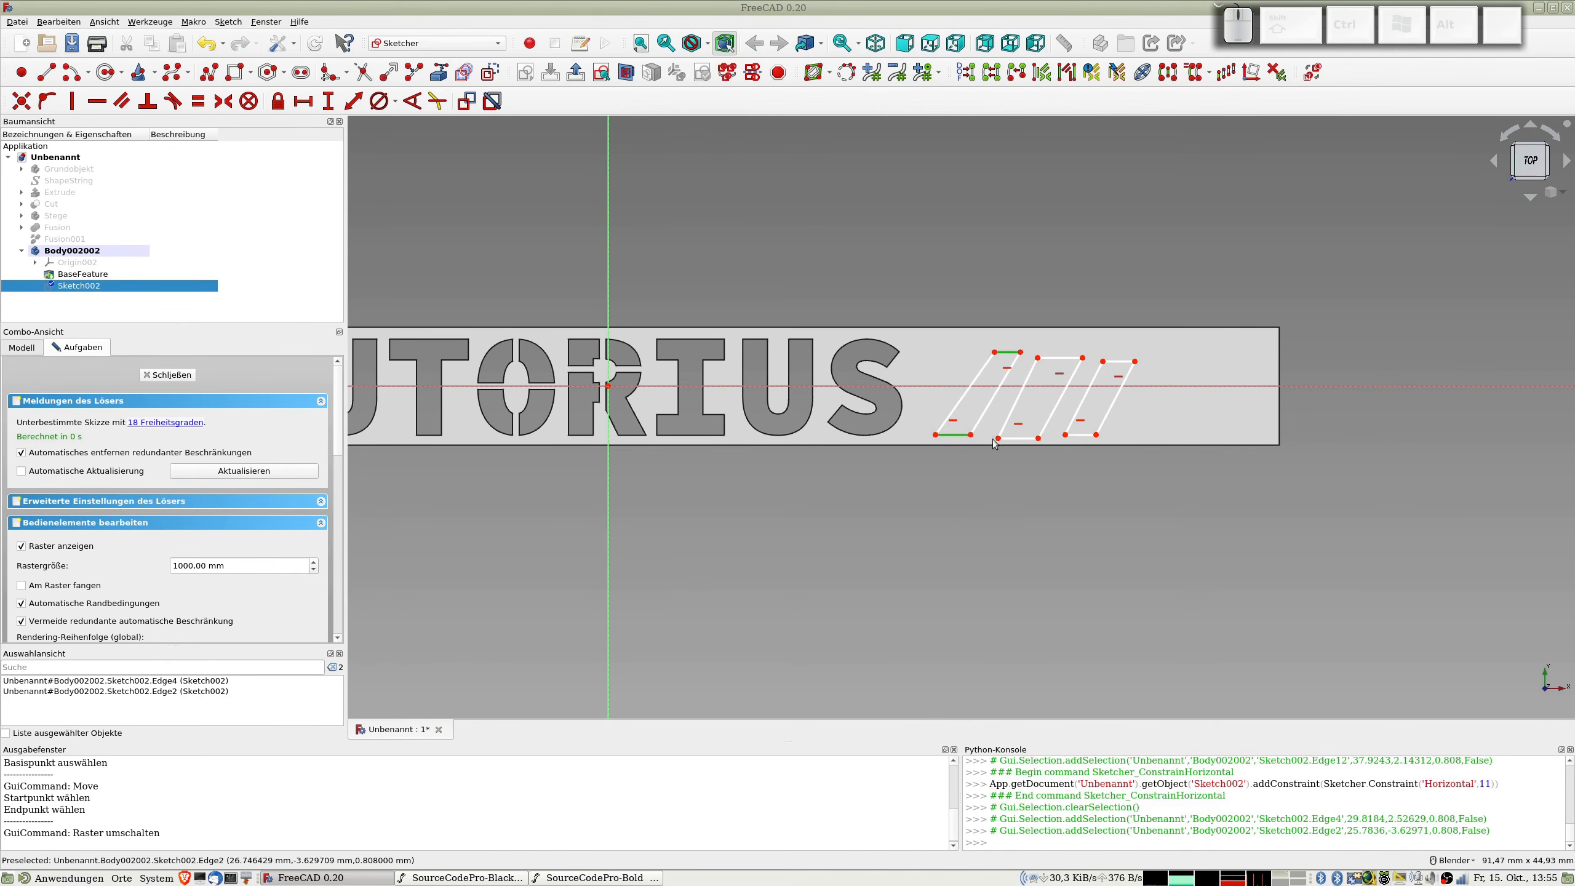
pyautogui.click(1010, 439)
pyautogui.click(1061, 359)
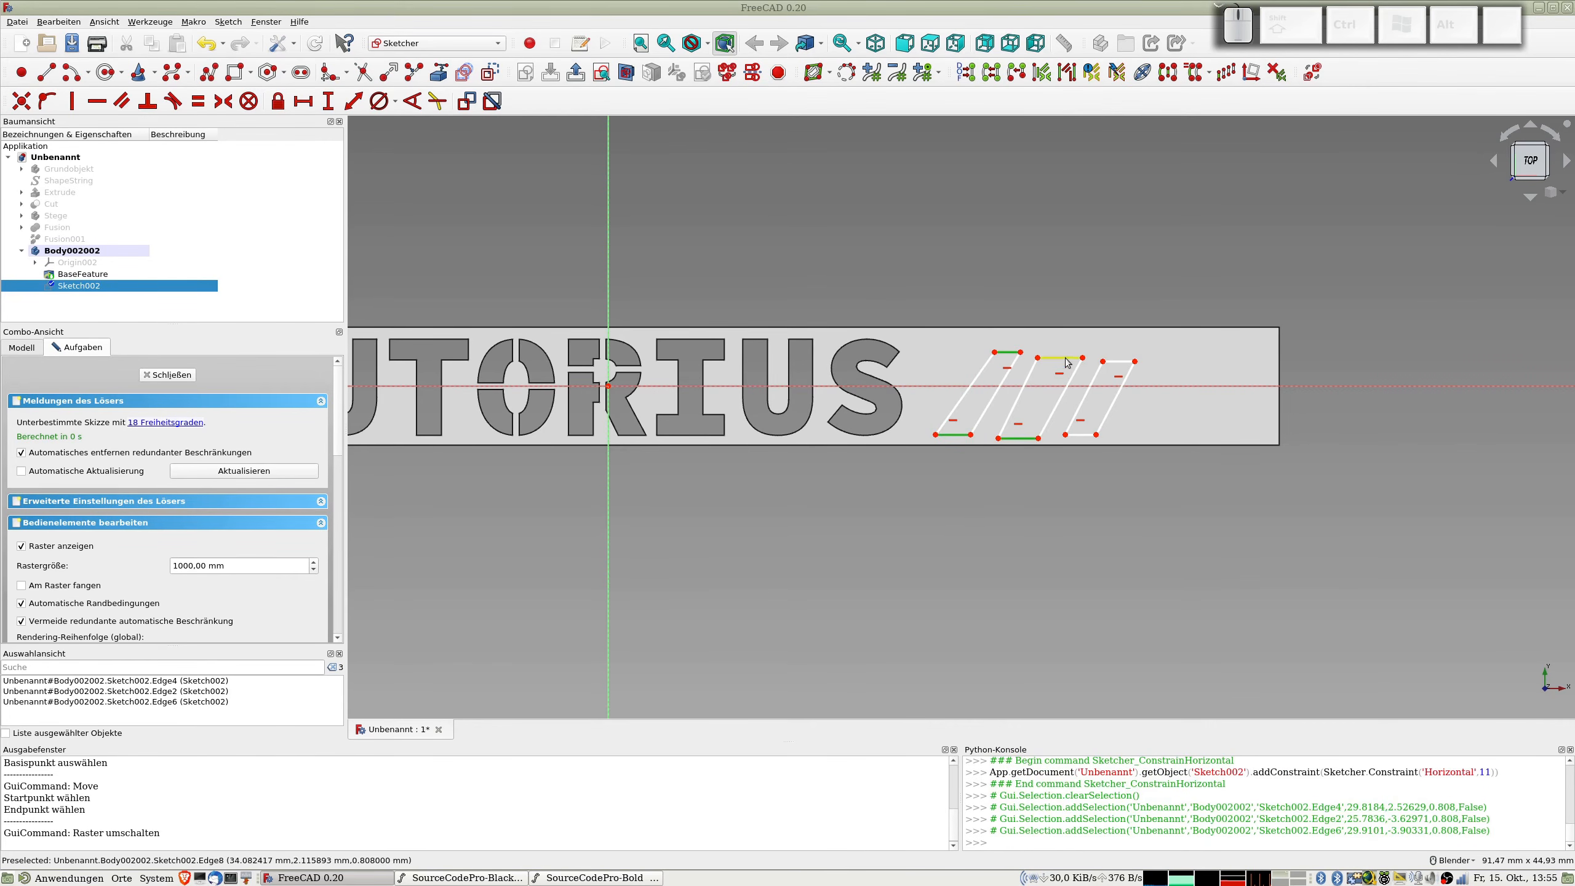
pyautogui.click(1119, 361)
pyautogui.click(1082, 436)
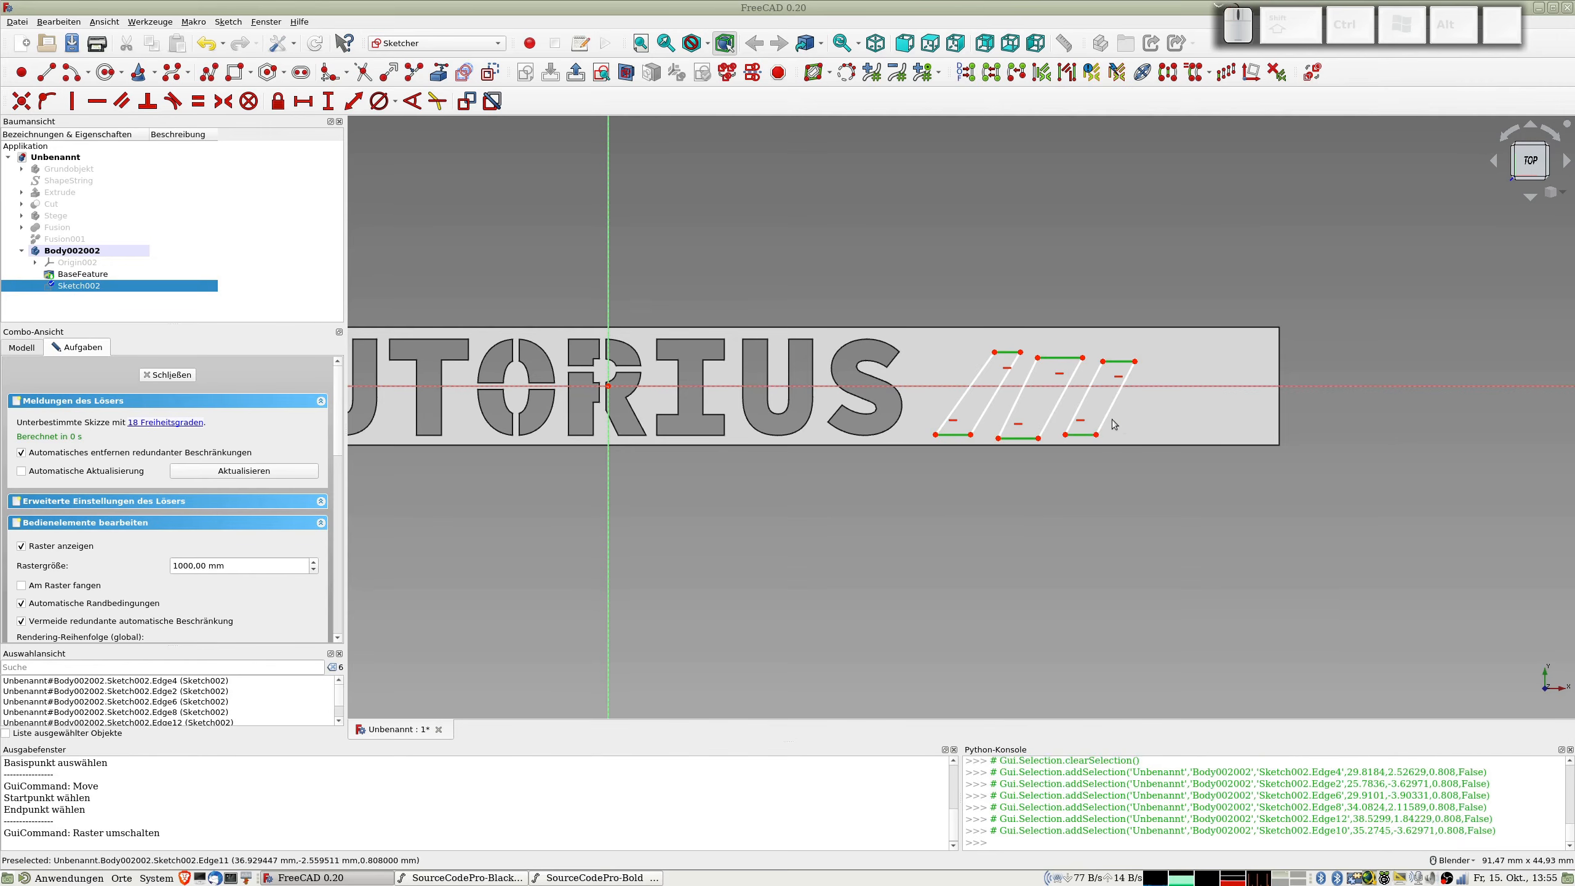
pyautogui.press('e')
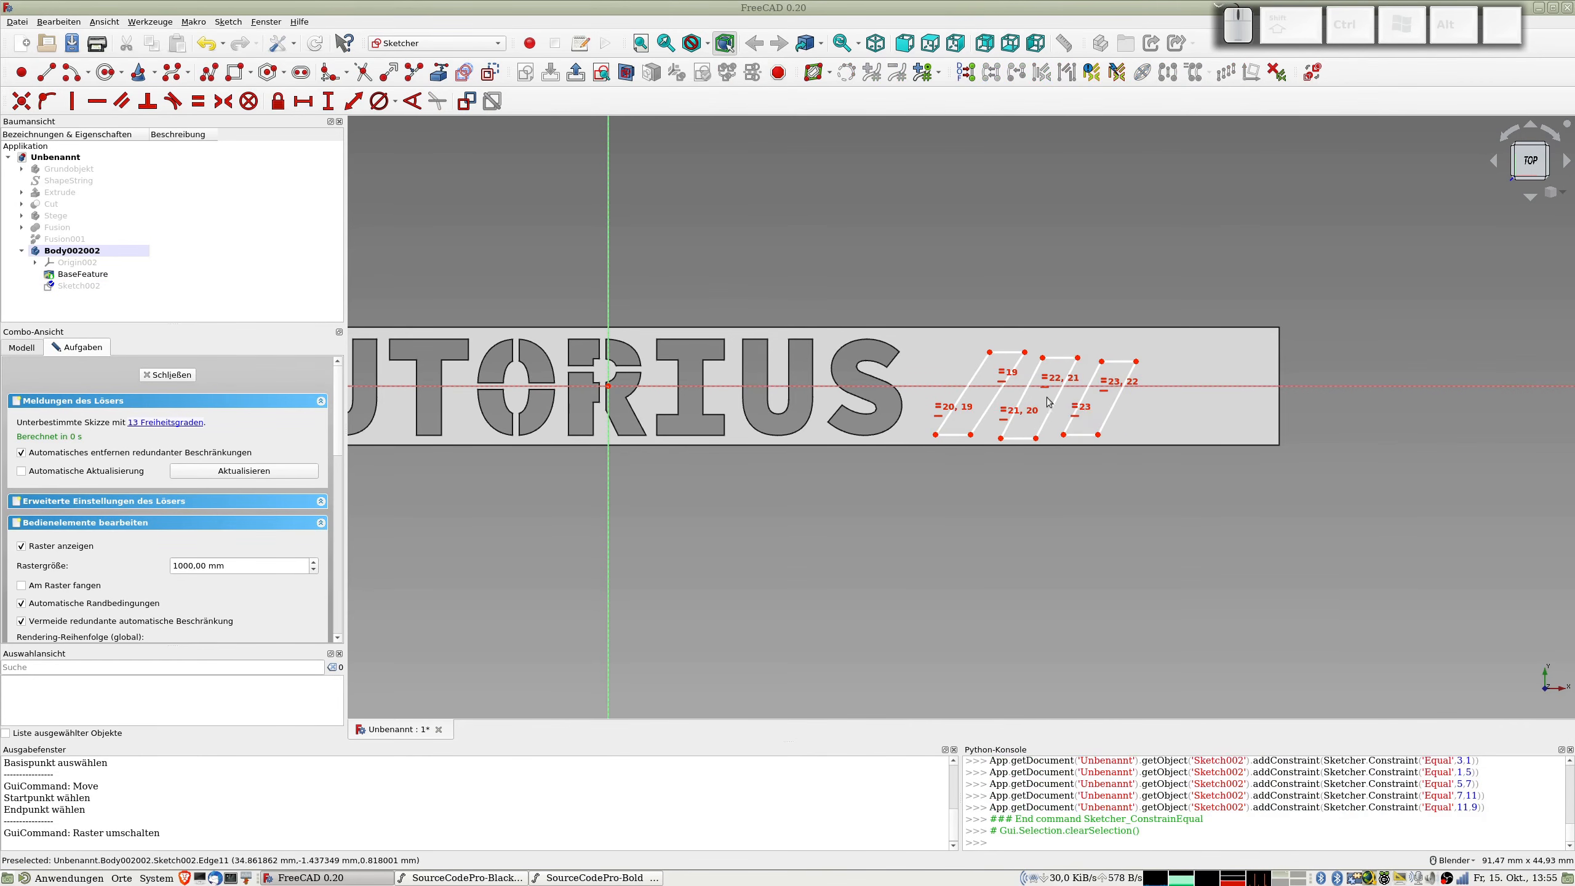
# Step: Constrain the left slanted edges of the three outlines to be parallel
pyautogui.click(961, 393)
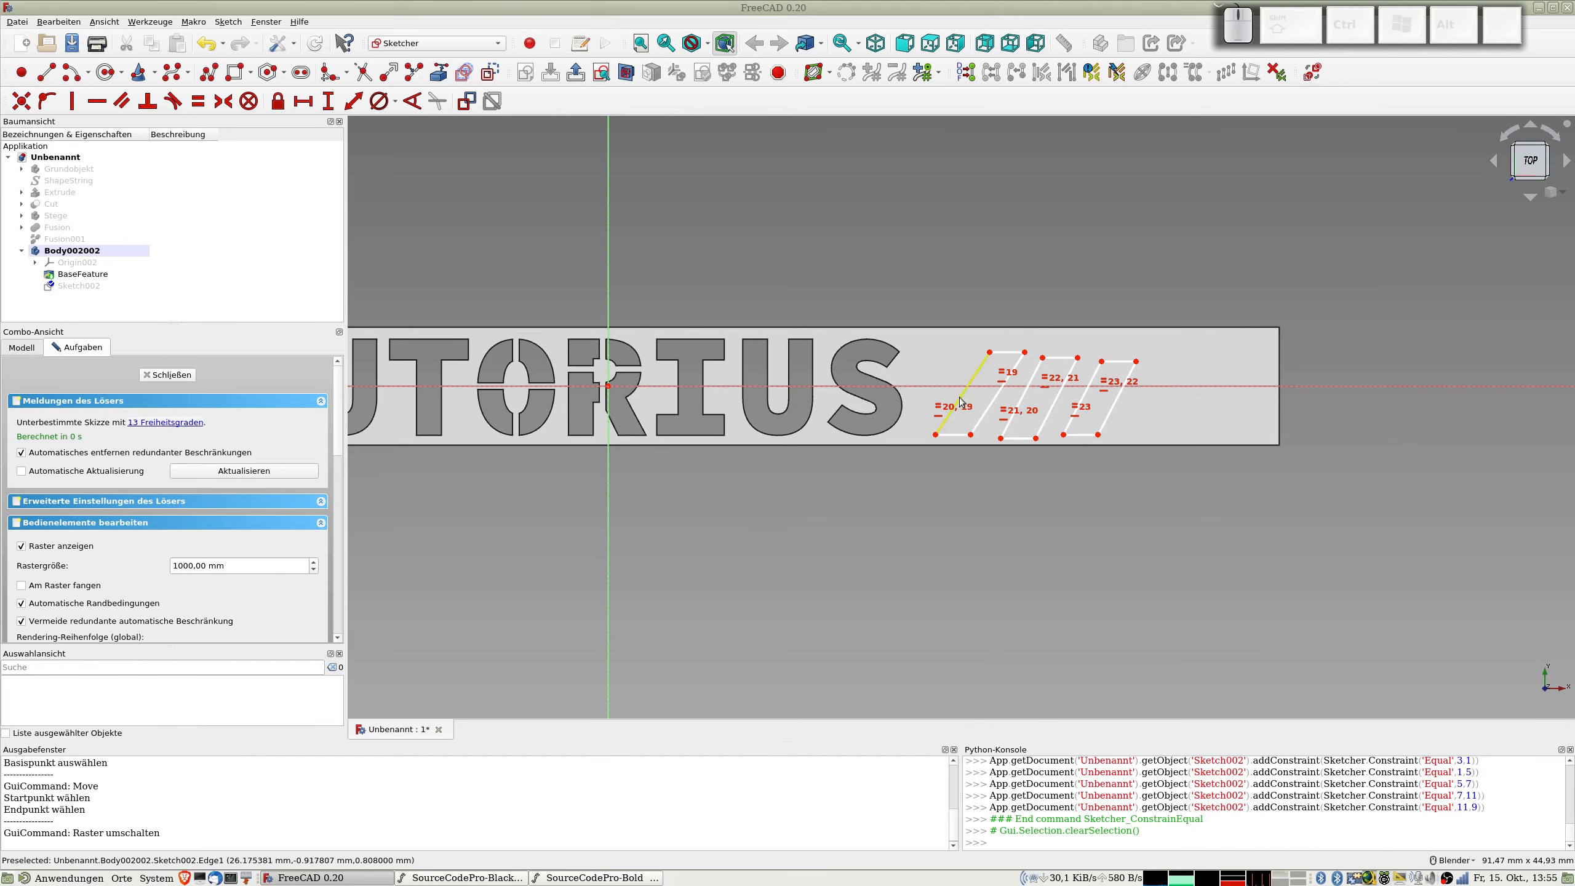
pyautogui.click(1021, 399)
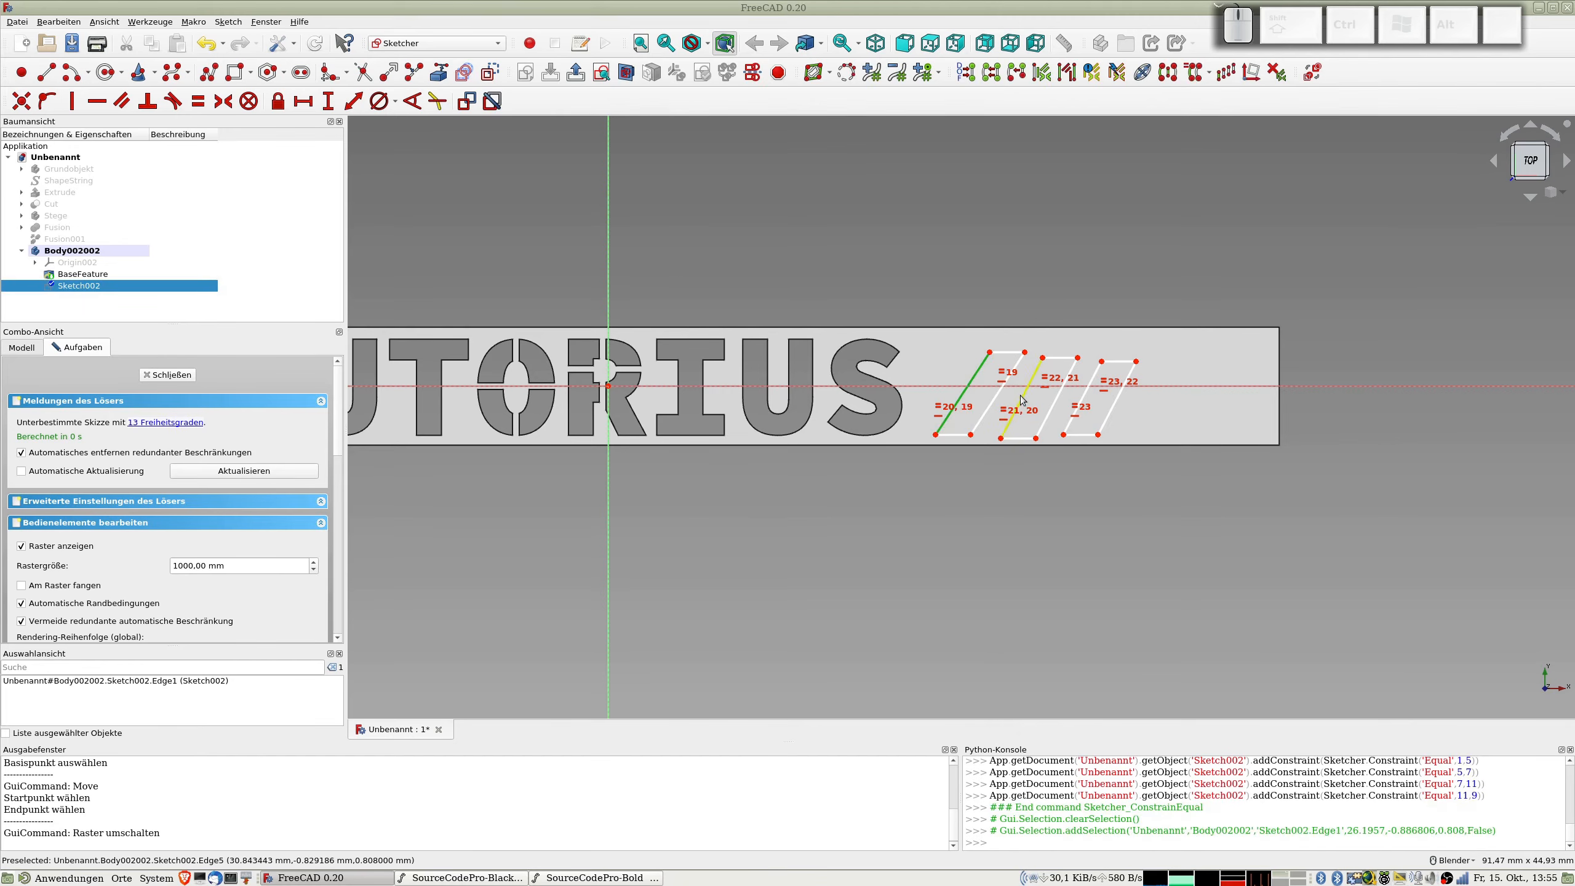
pyautogui.click(1081, 396)
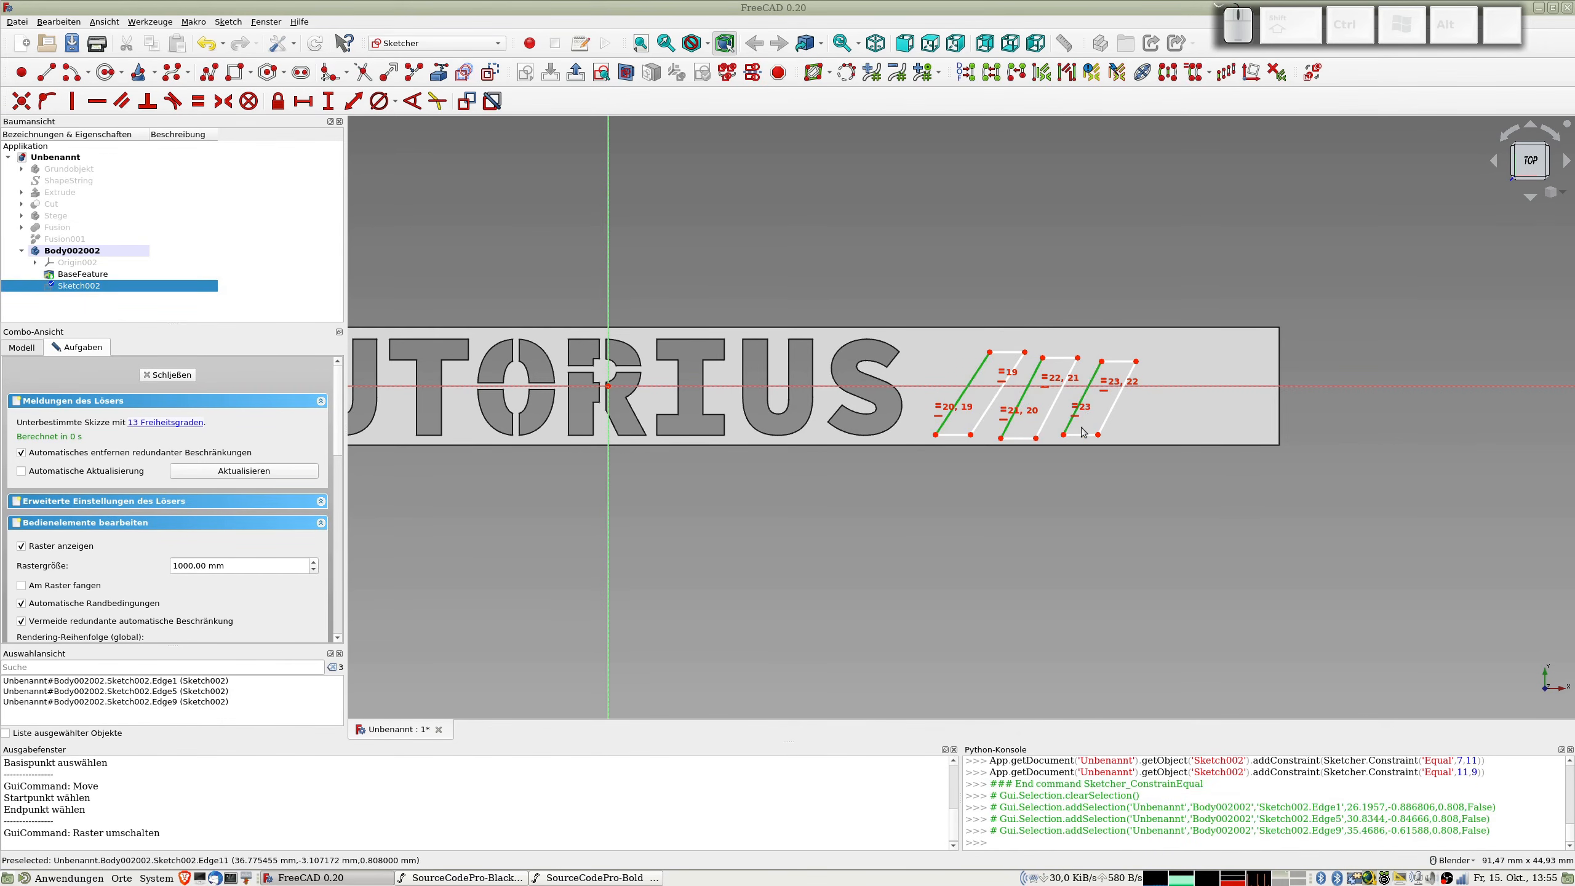
pyautogui.press('shift')
pyautogui.press('p')
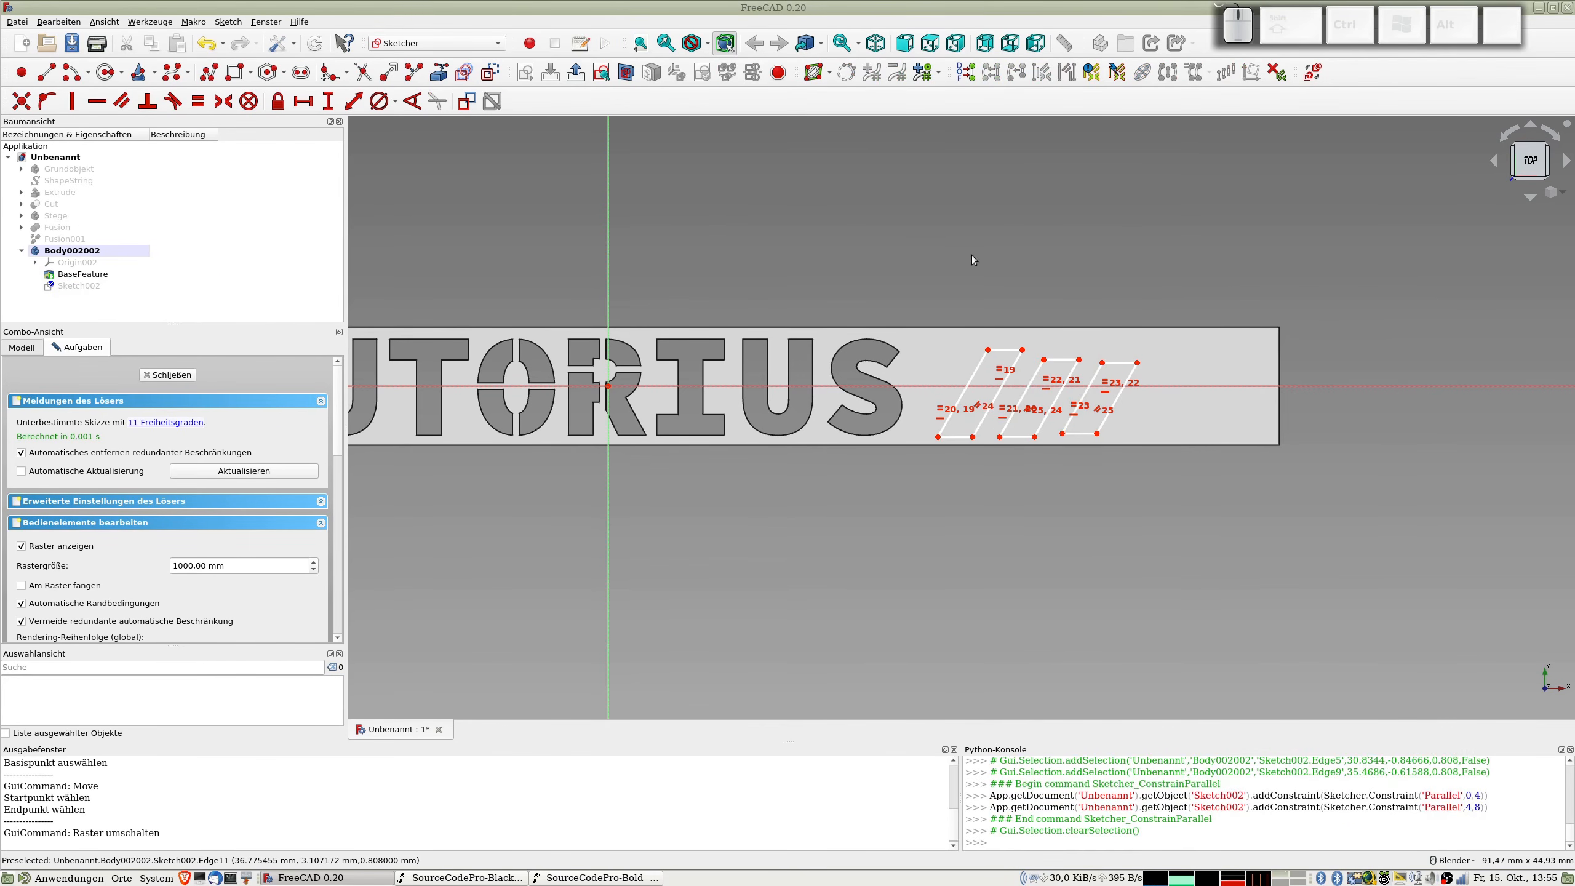
# Step: Make the left slanted edges of the three outlines equal in length
pyautogui.click(982, 360)
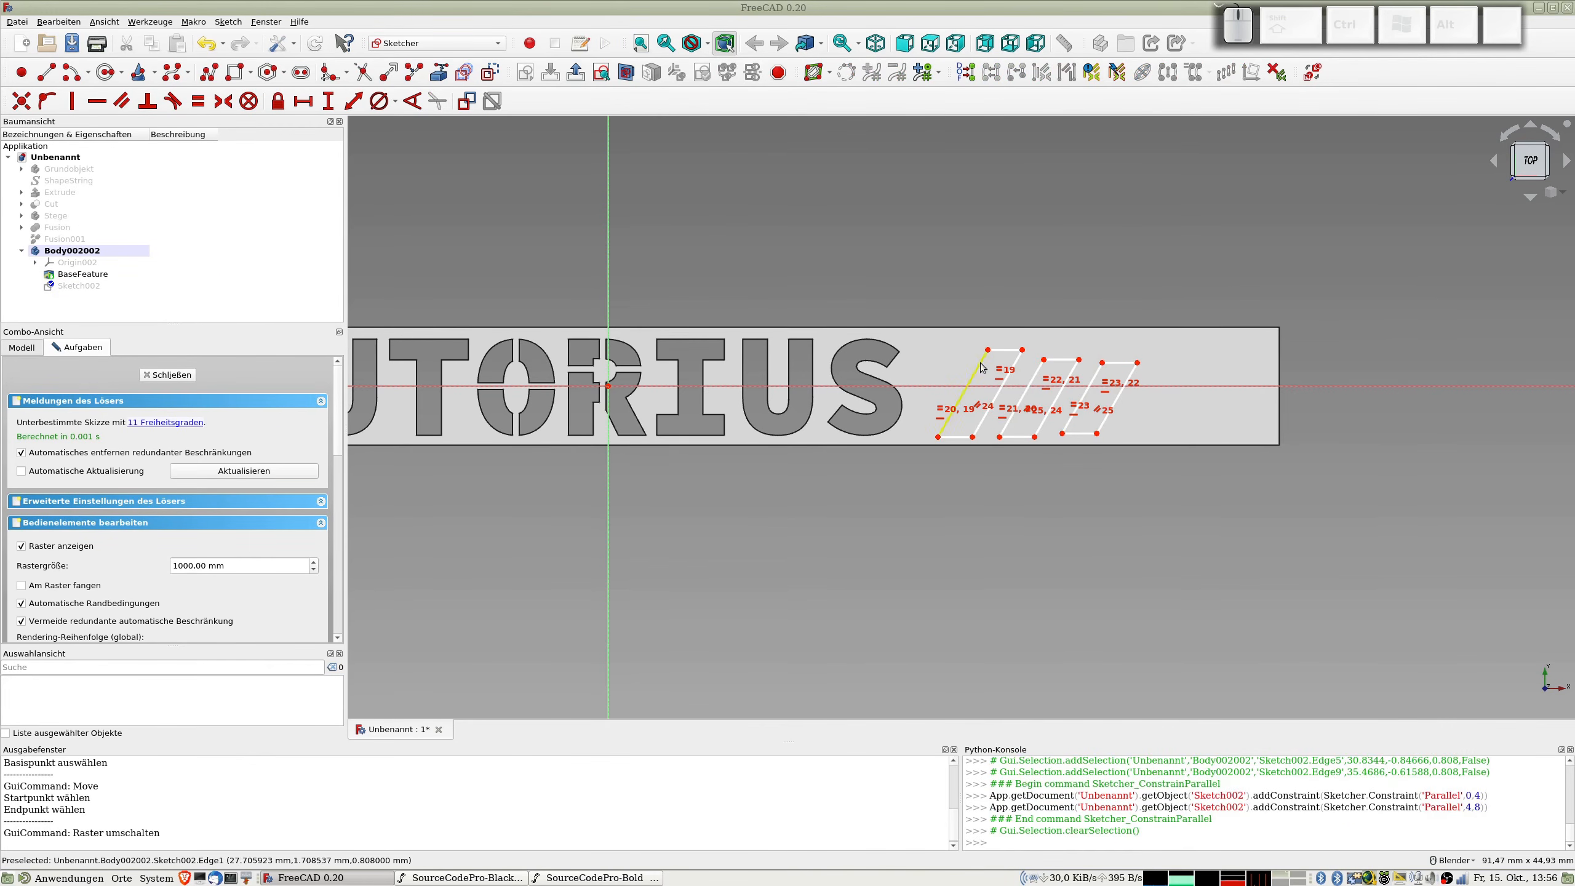
pyautogui.click(1036, 374)
pyautogui.click(1093, 377)
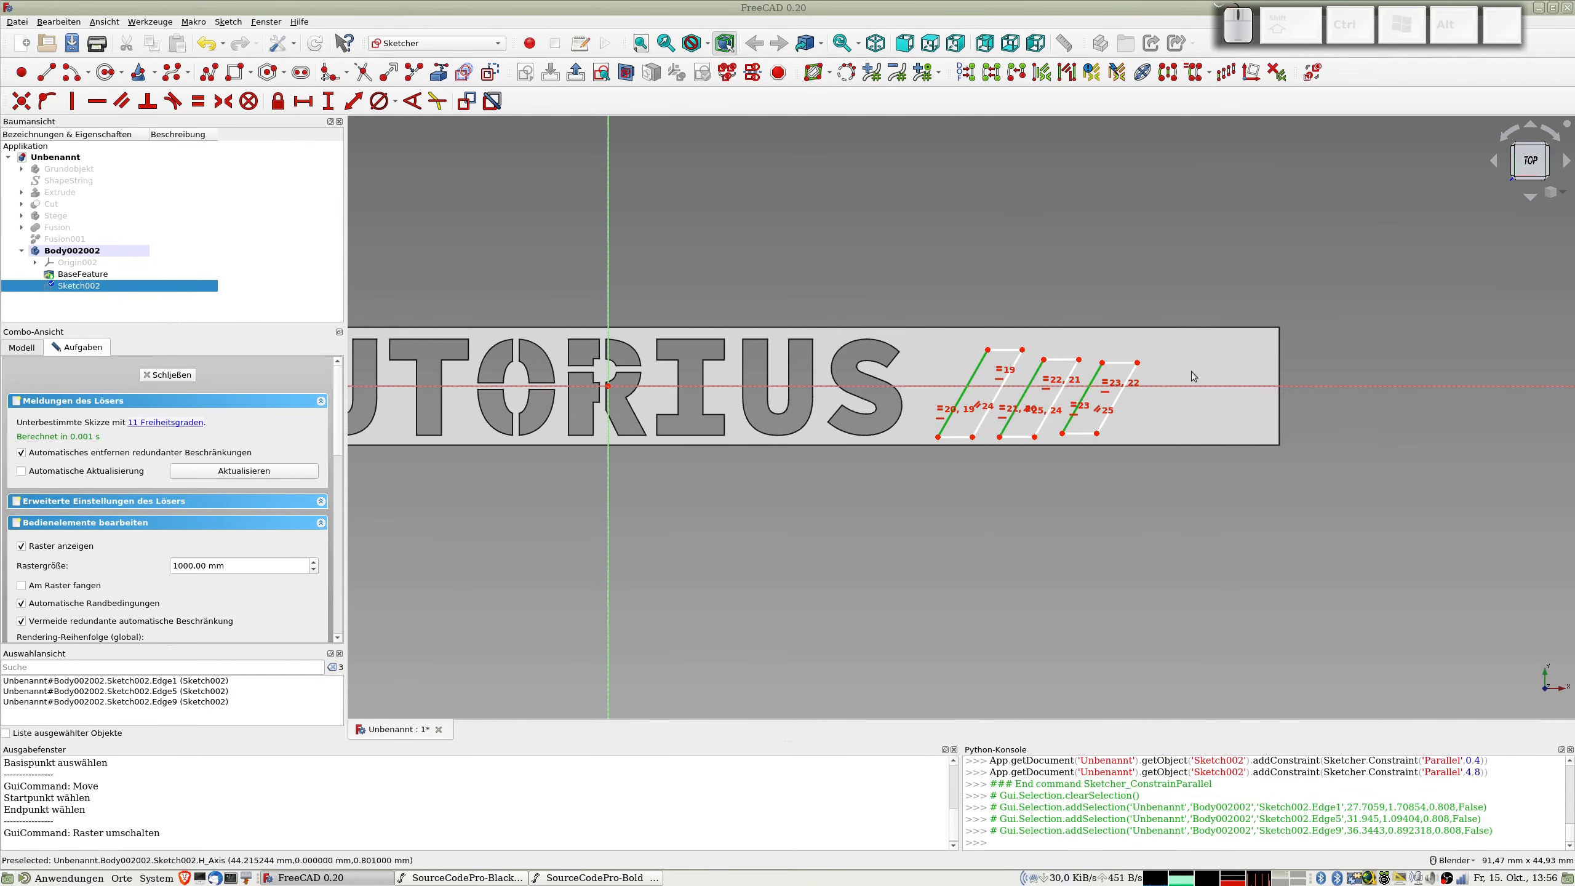
pyautogui.press('e')
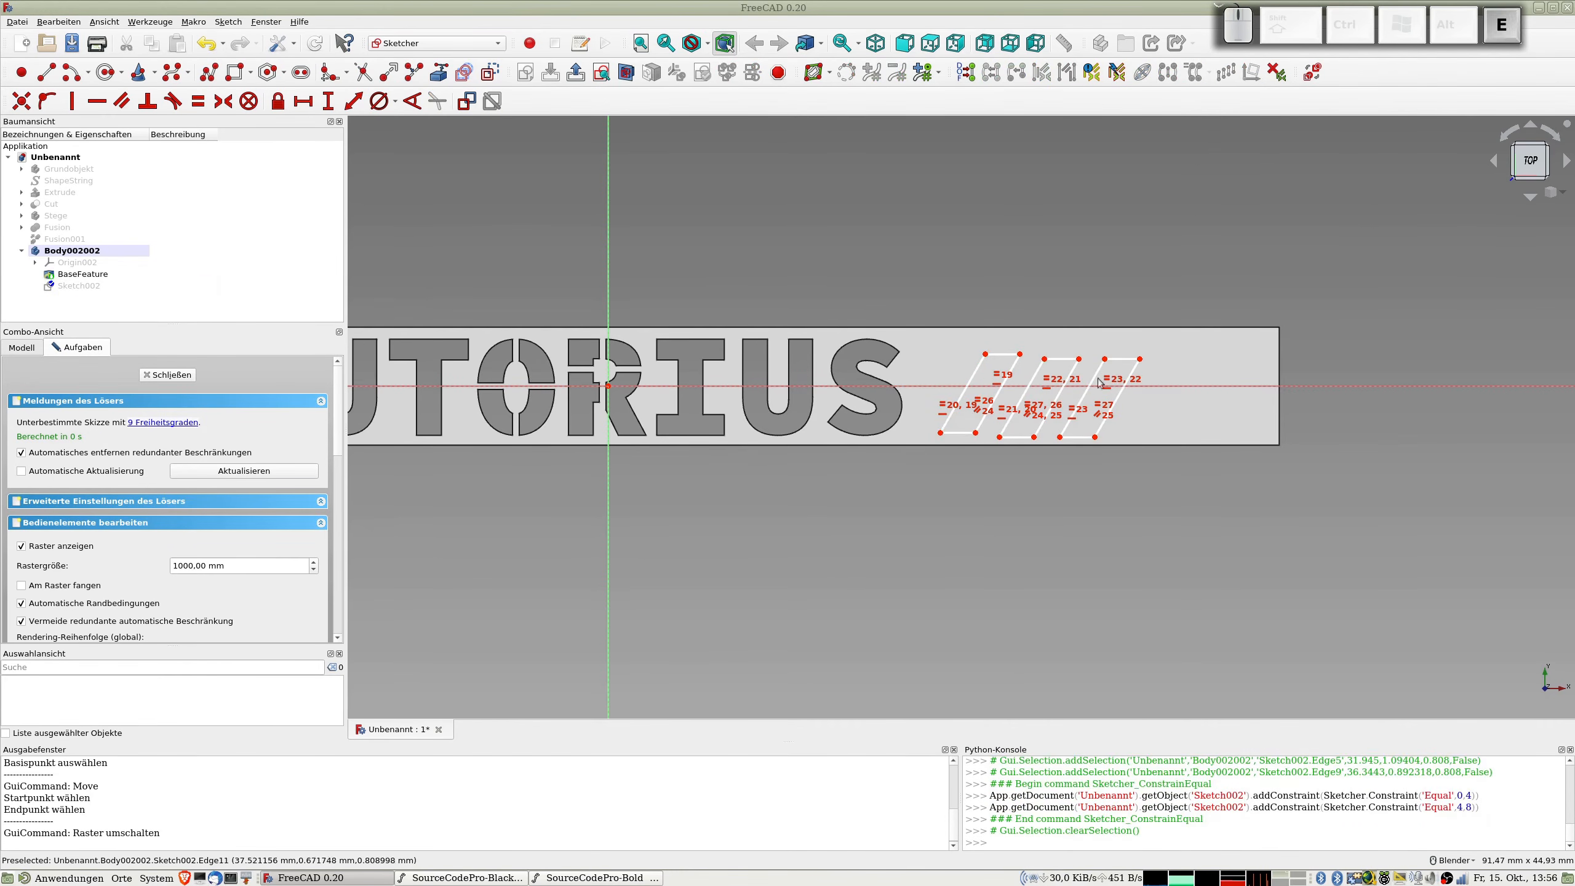
# Step: Align the upper right corners of the three outlines with horizontal constraints
pyautogui.click(1021, 357)
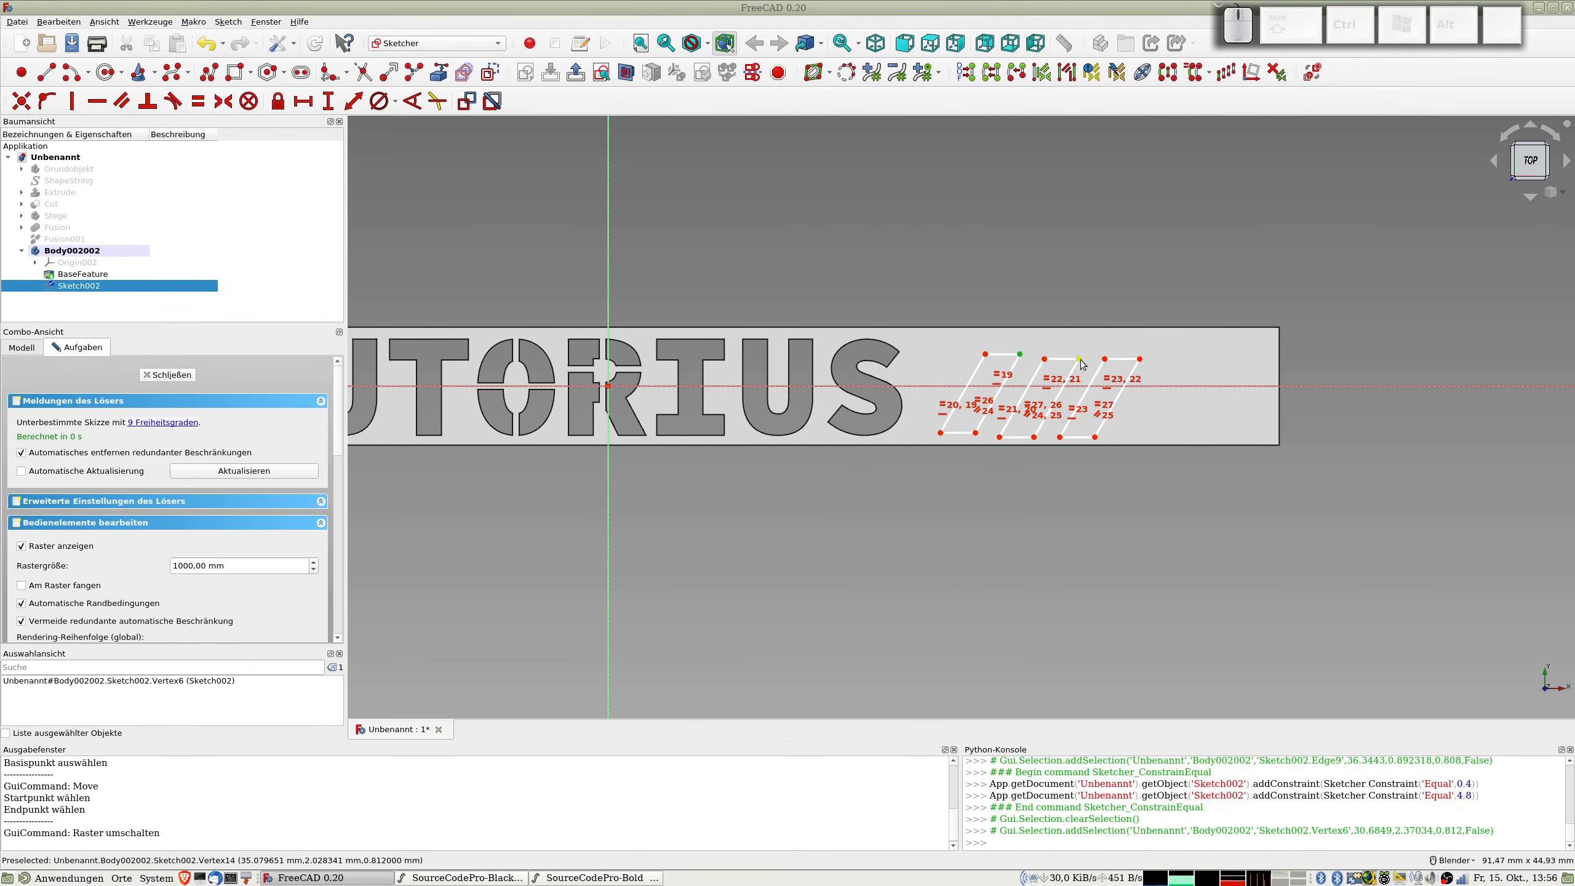
pyautogui.click(1079, 358)
pyautogui.click(1140, 360)
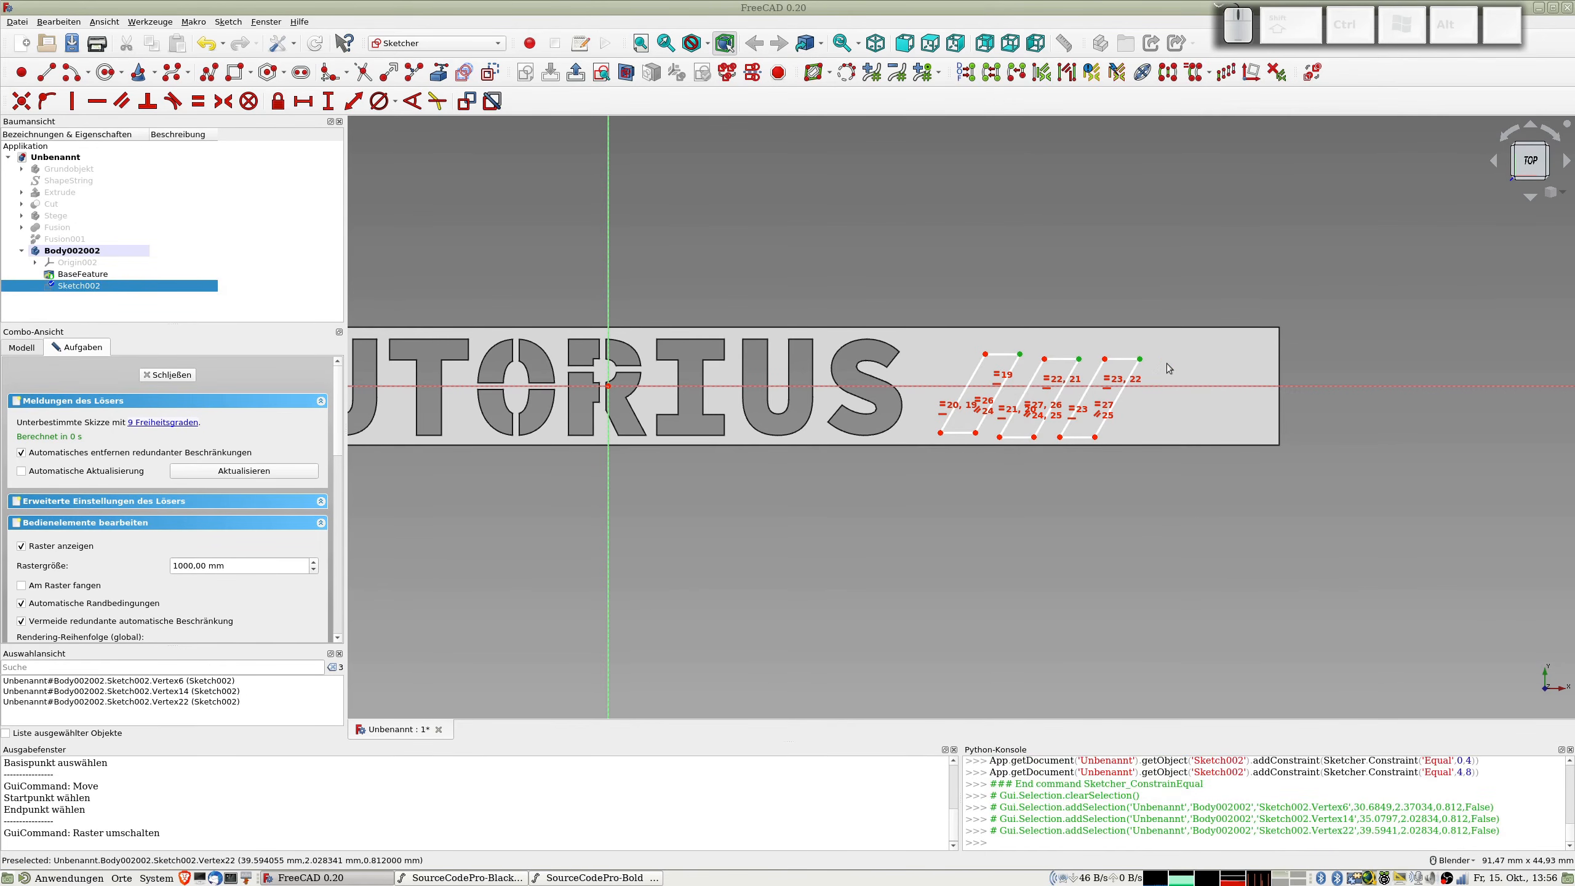
pyautogui.press('h')
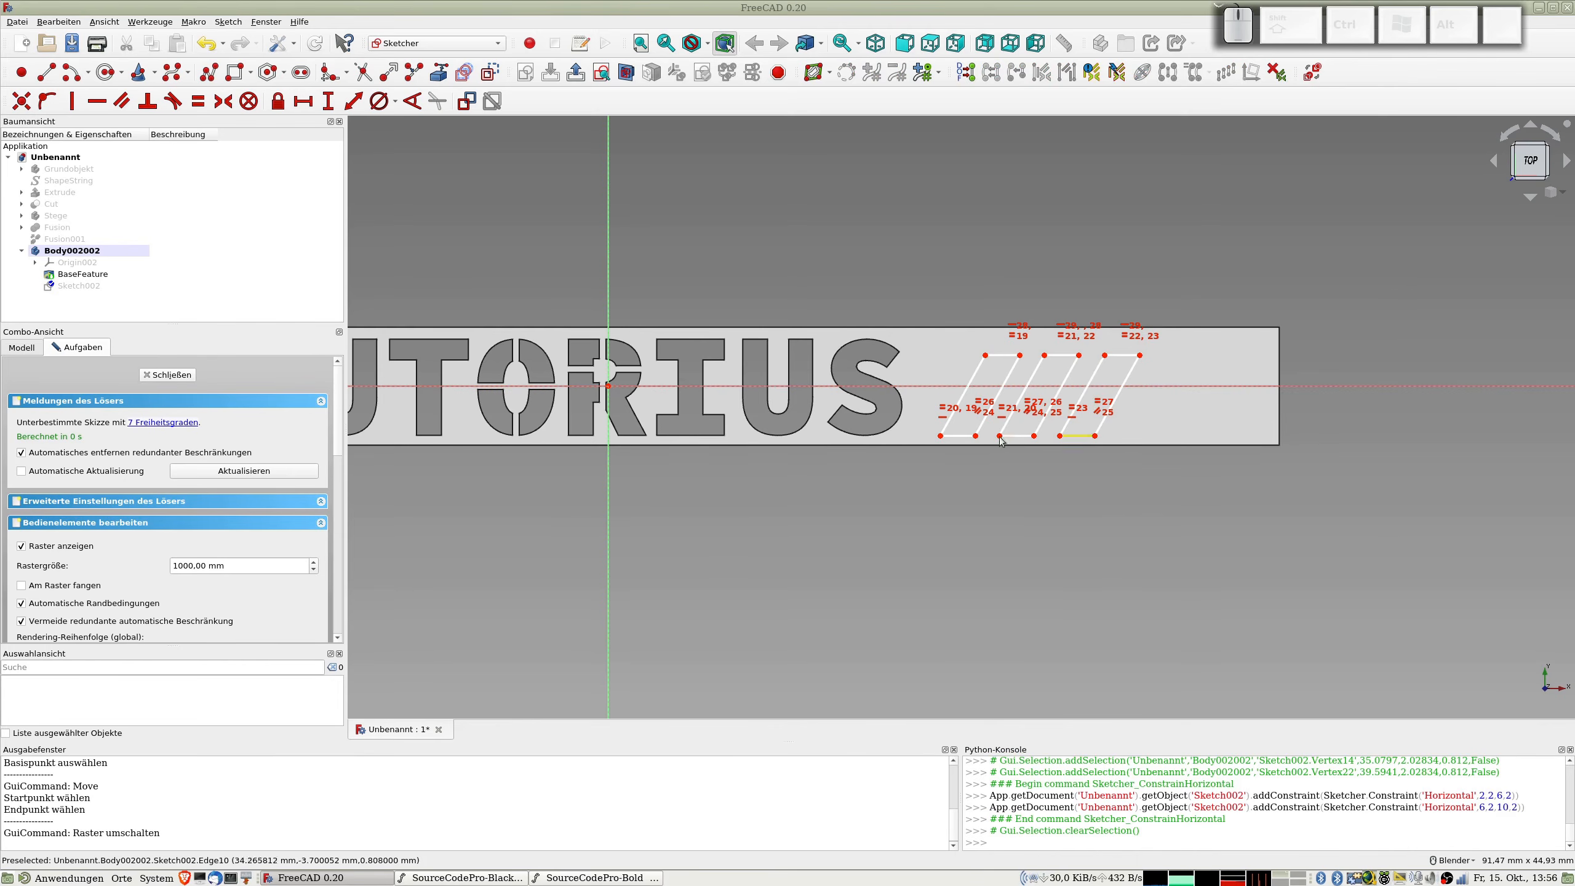
# Step: Vertically align the upper right corners of the first and second outlines with the lower left corner of the outline following each
pyautogui.scroll(2, 994, 451)
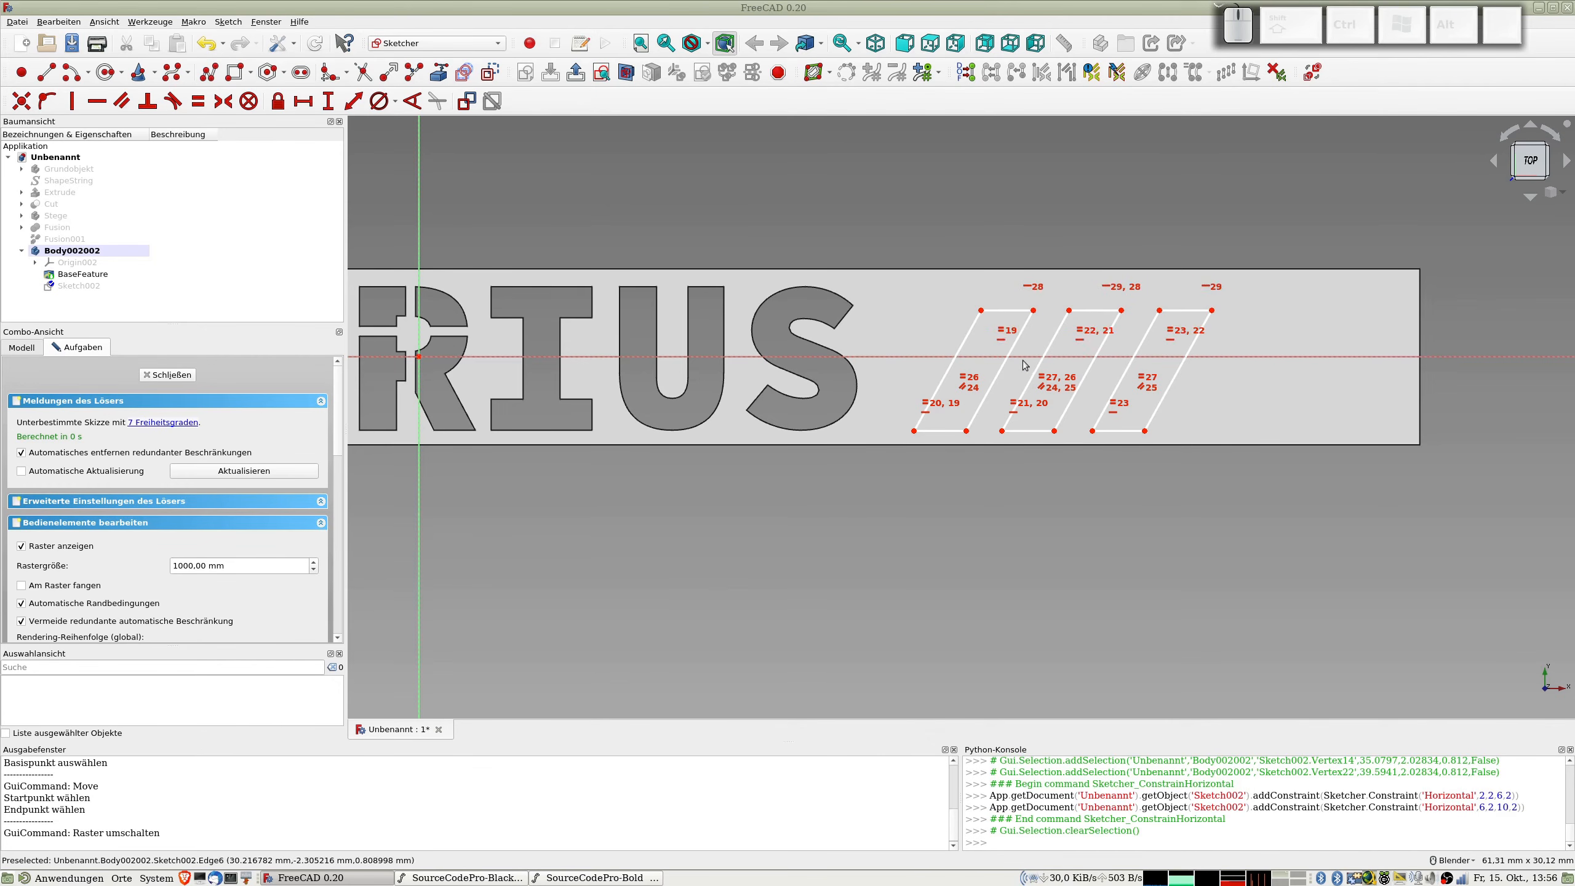
pyautogui.click(1034, 310)
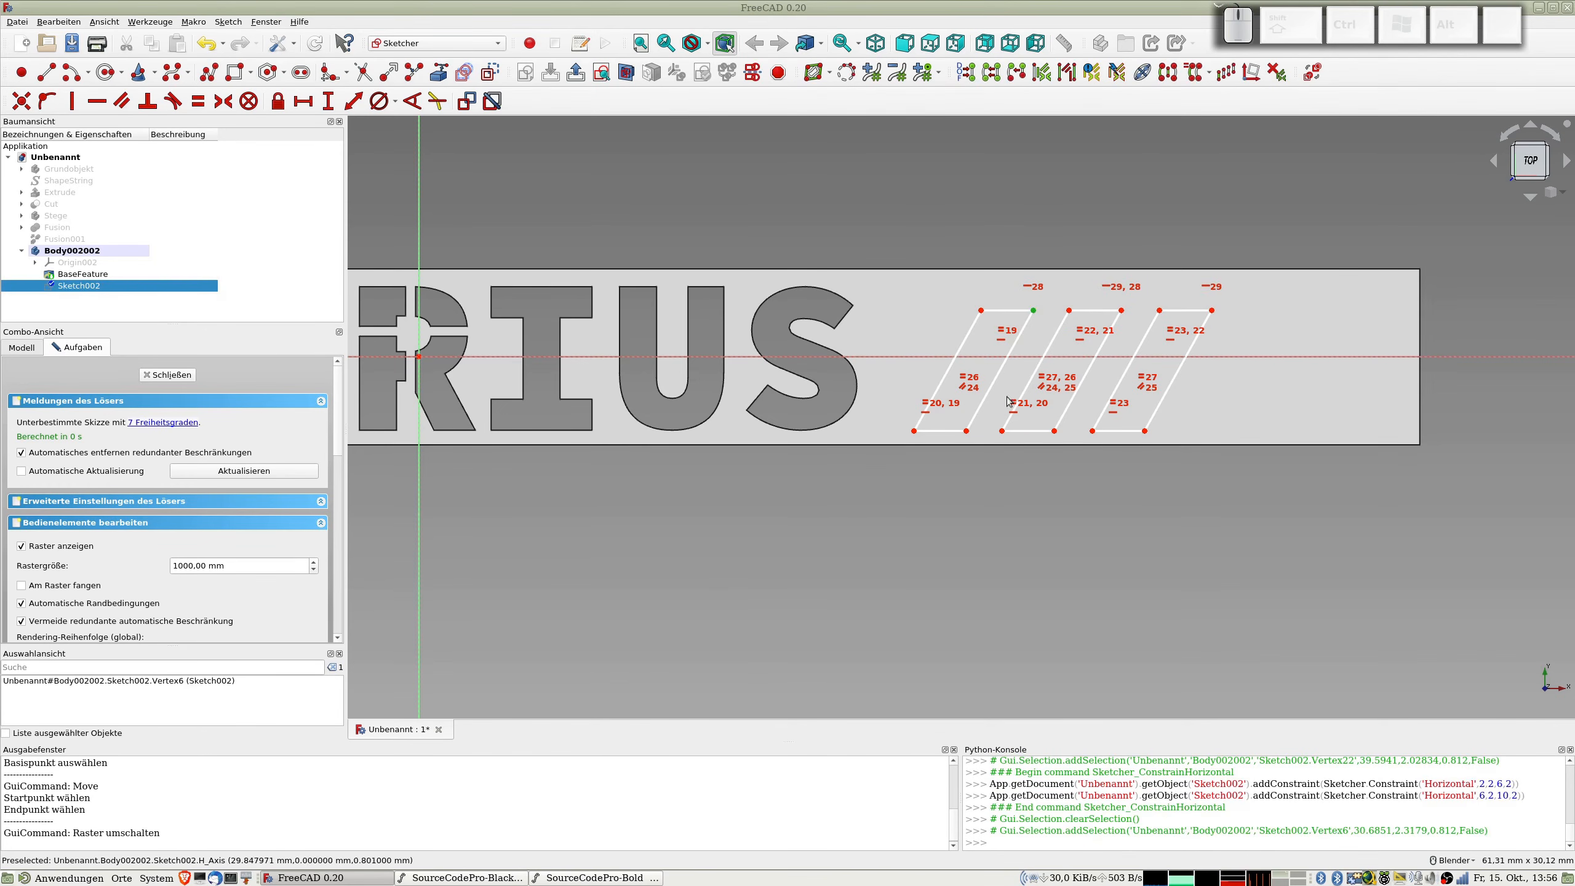
pyautogui.click(1002, 431)
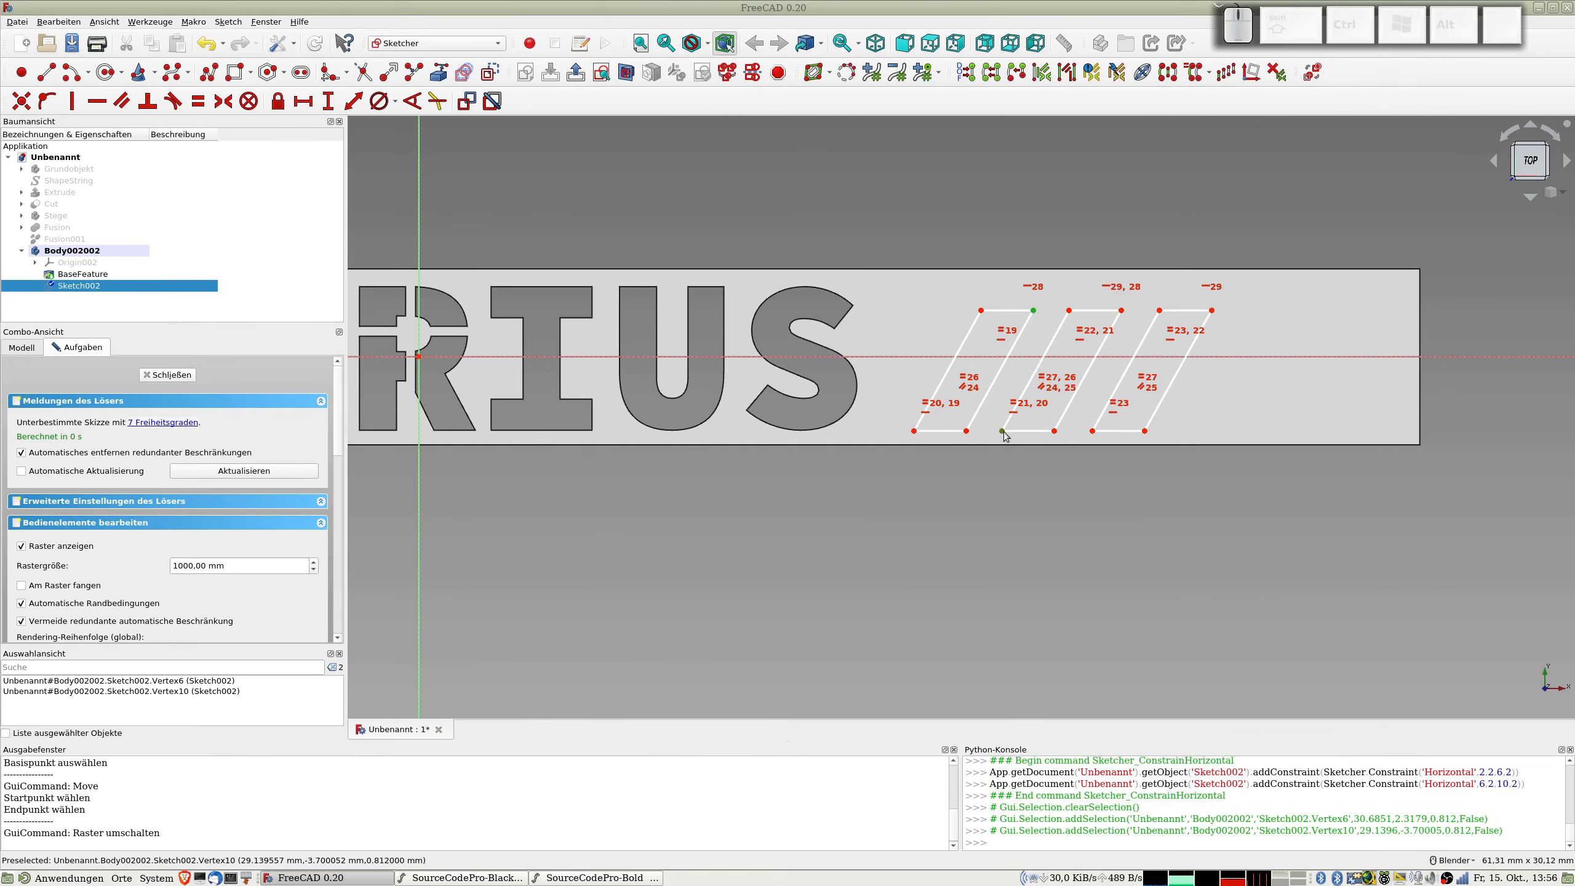
pyautogui.press('v')
pyautogui.click(1117, 311)
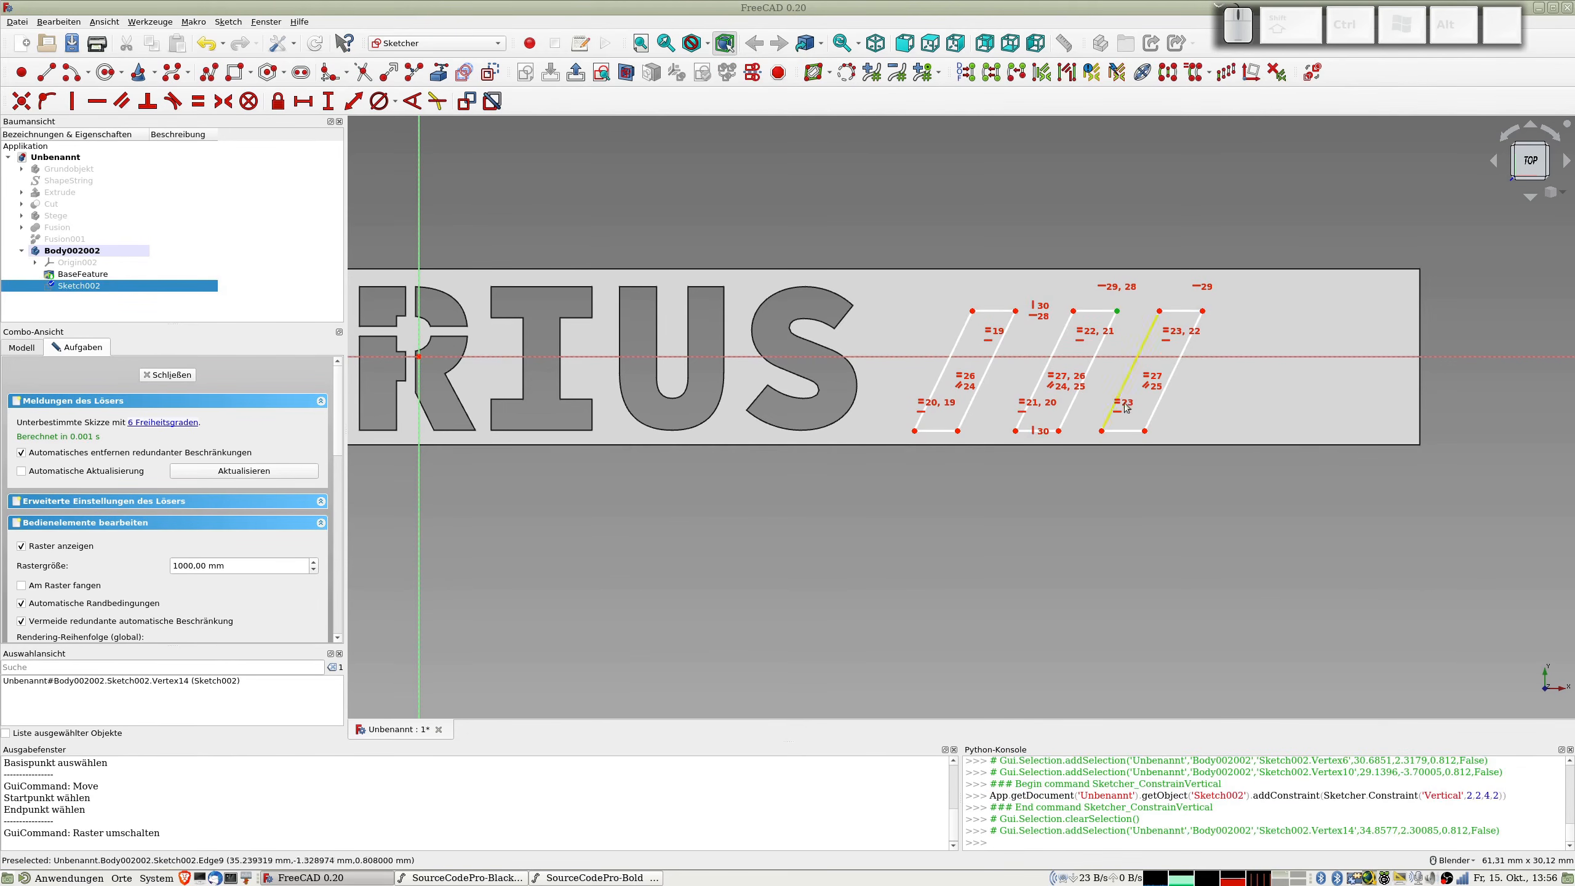
pyautogui.click(1101, 431)
pyautogui.press('v')
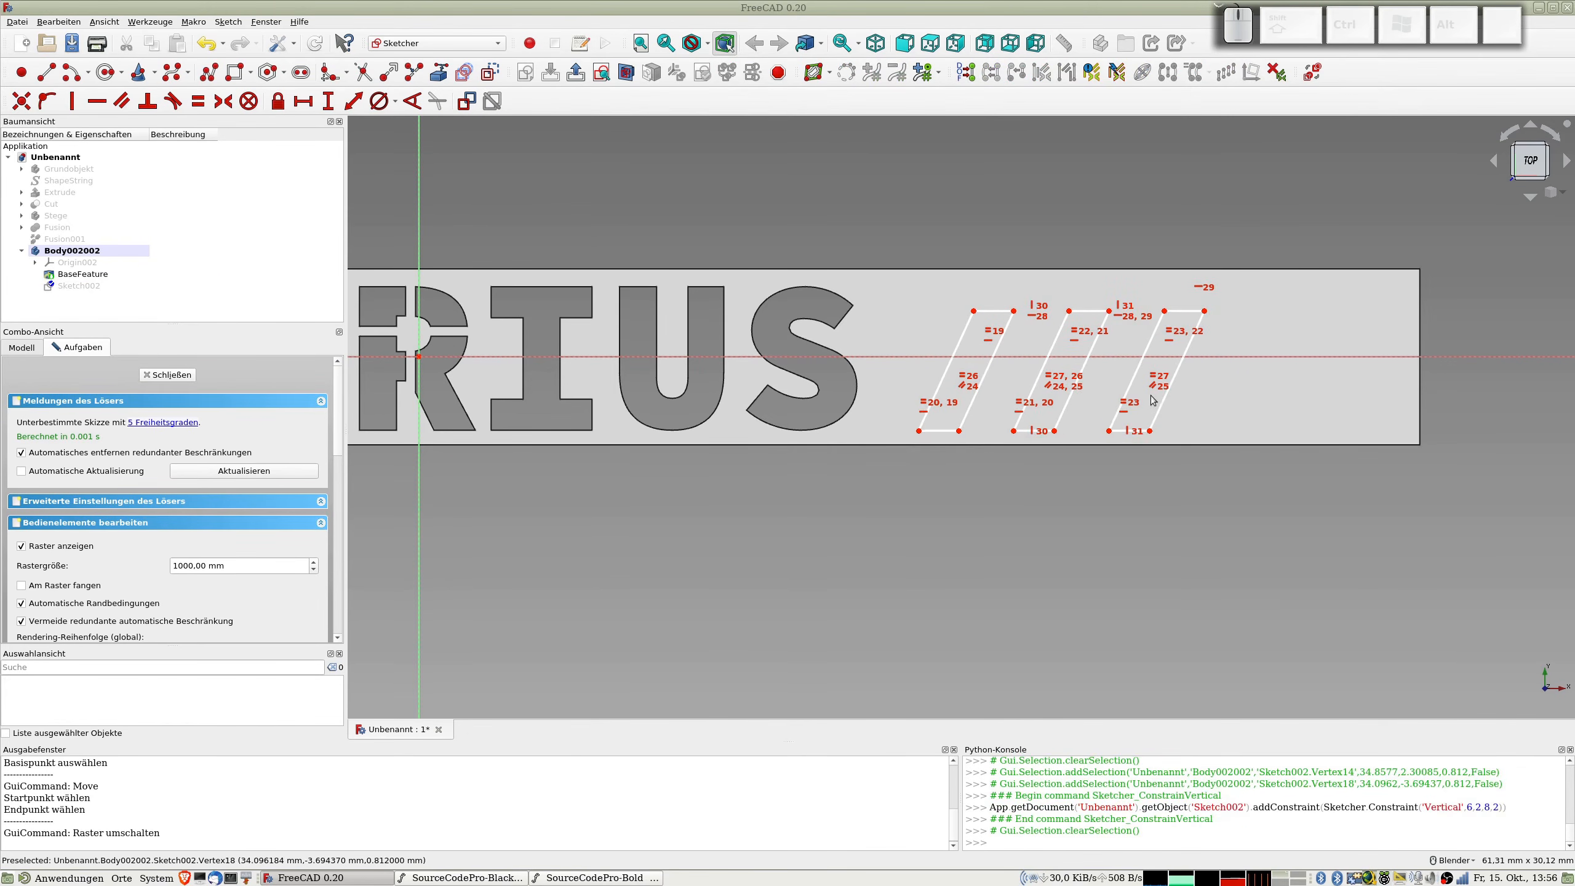
# Step: Constrain the upper right corner of the third slanted outline to a vertical distance of 3 mm from the horizontal axis
pyautogui.moveTo(1134, 375)
pyautogui.mouseDown()
pyautogui.moveTo(1109, 375)
pyautogui.moveTo(1135, 367)
pyautogui.mouseUp()
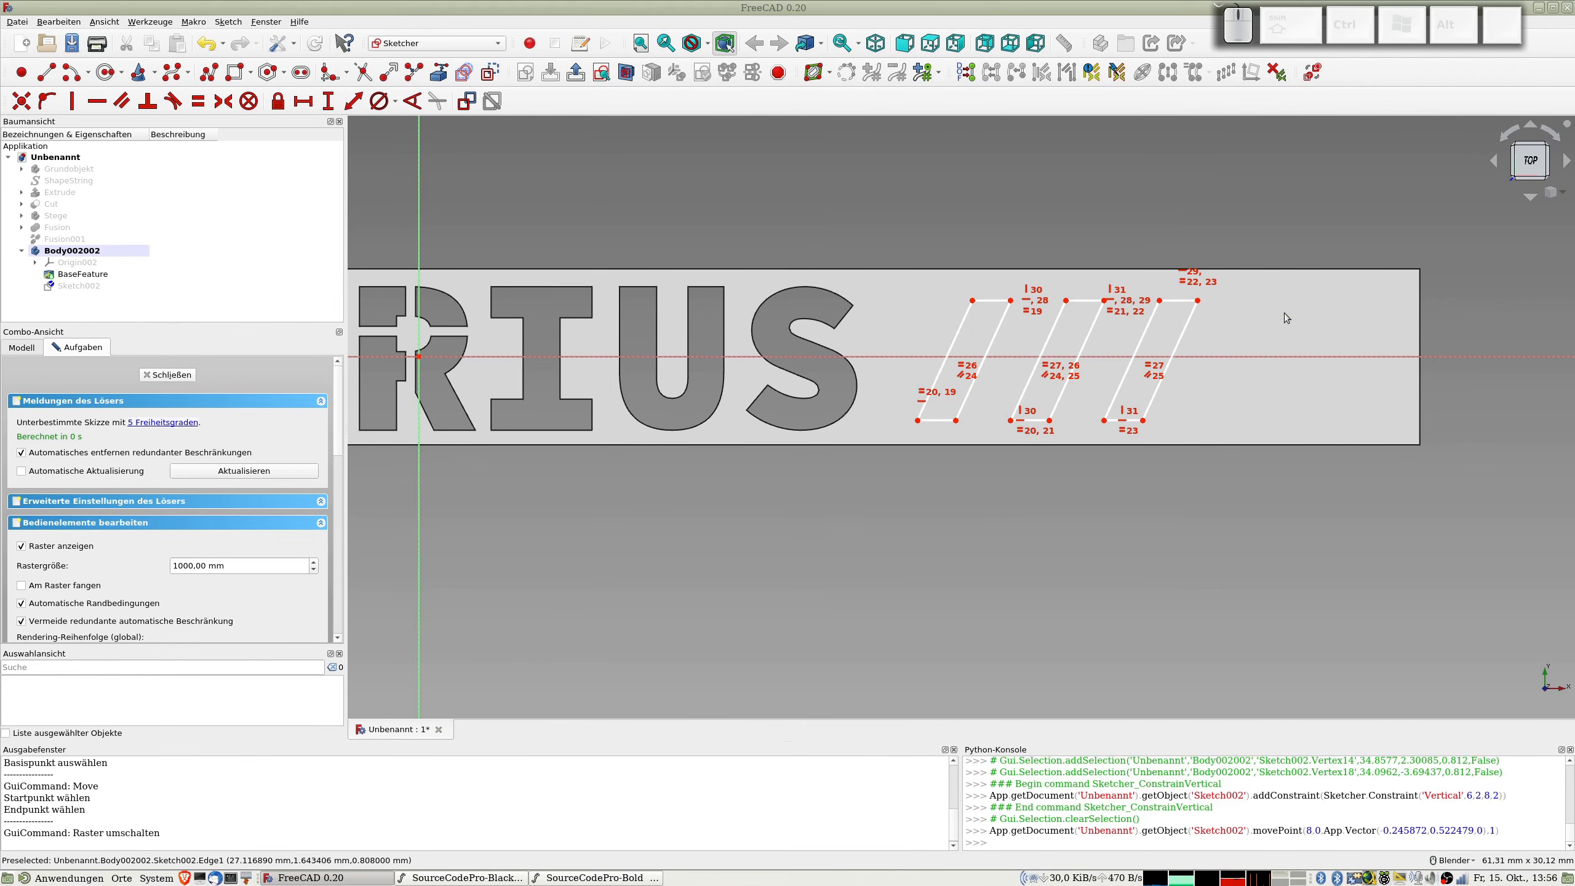
pyautogui.click(1197, 301)
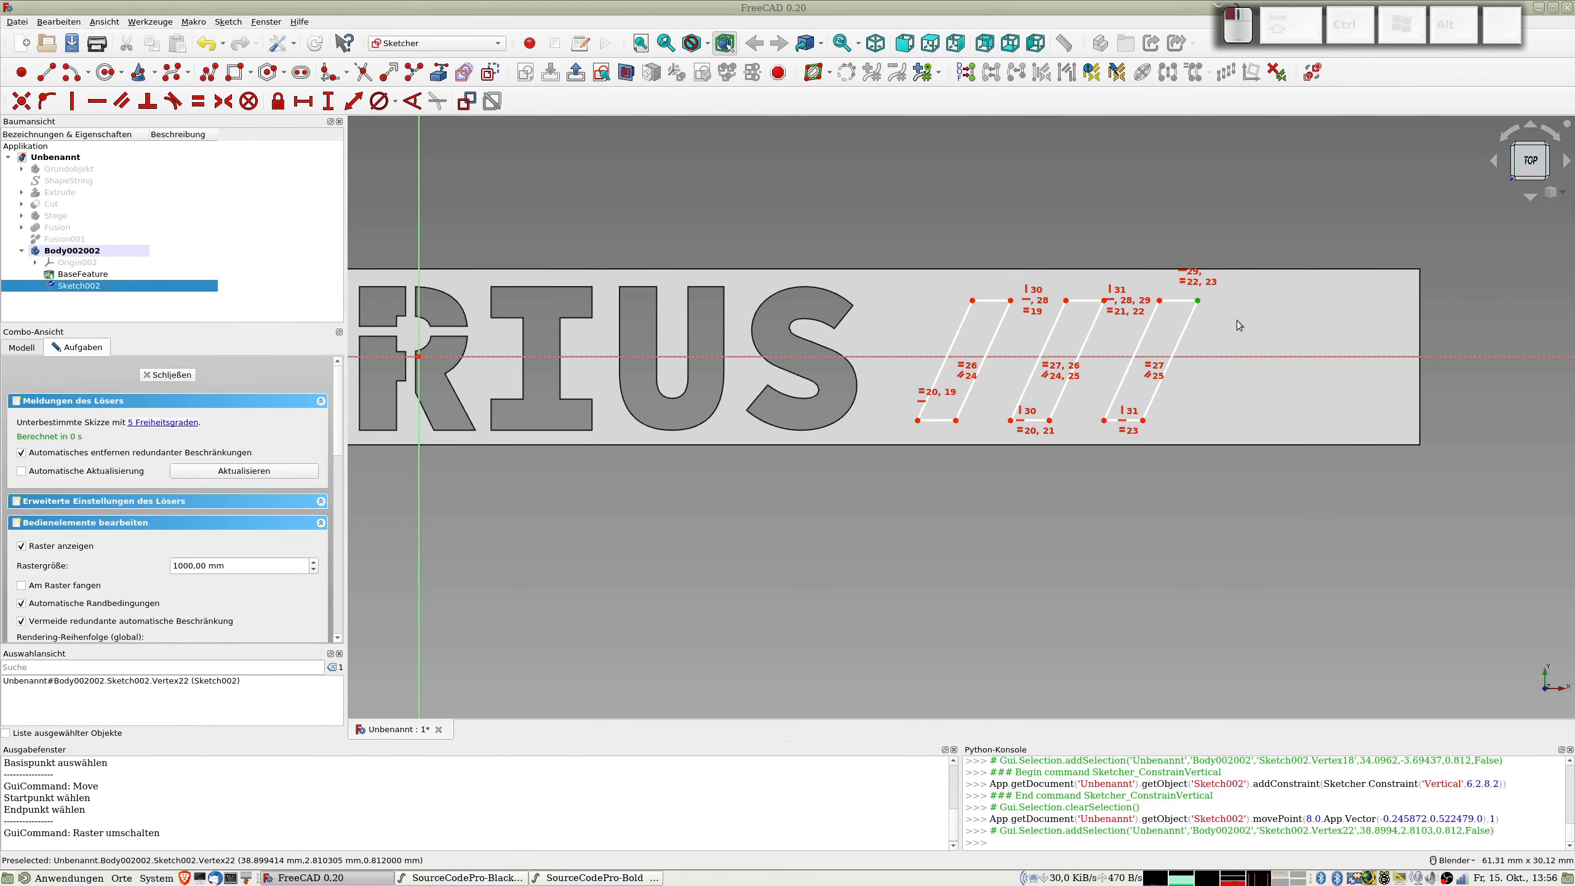
pyautogui.click(1236, 357)
pyautogui.hotkey('shift', 'i')
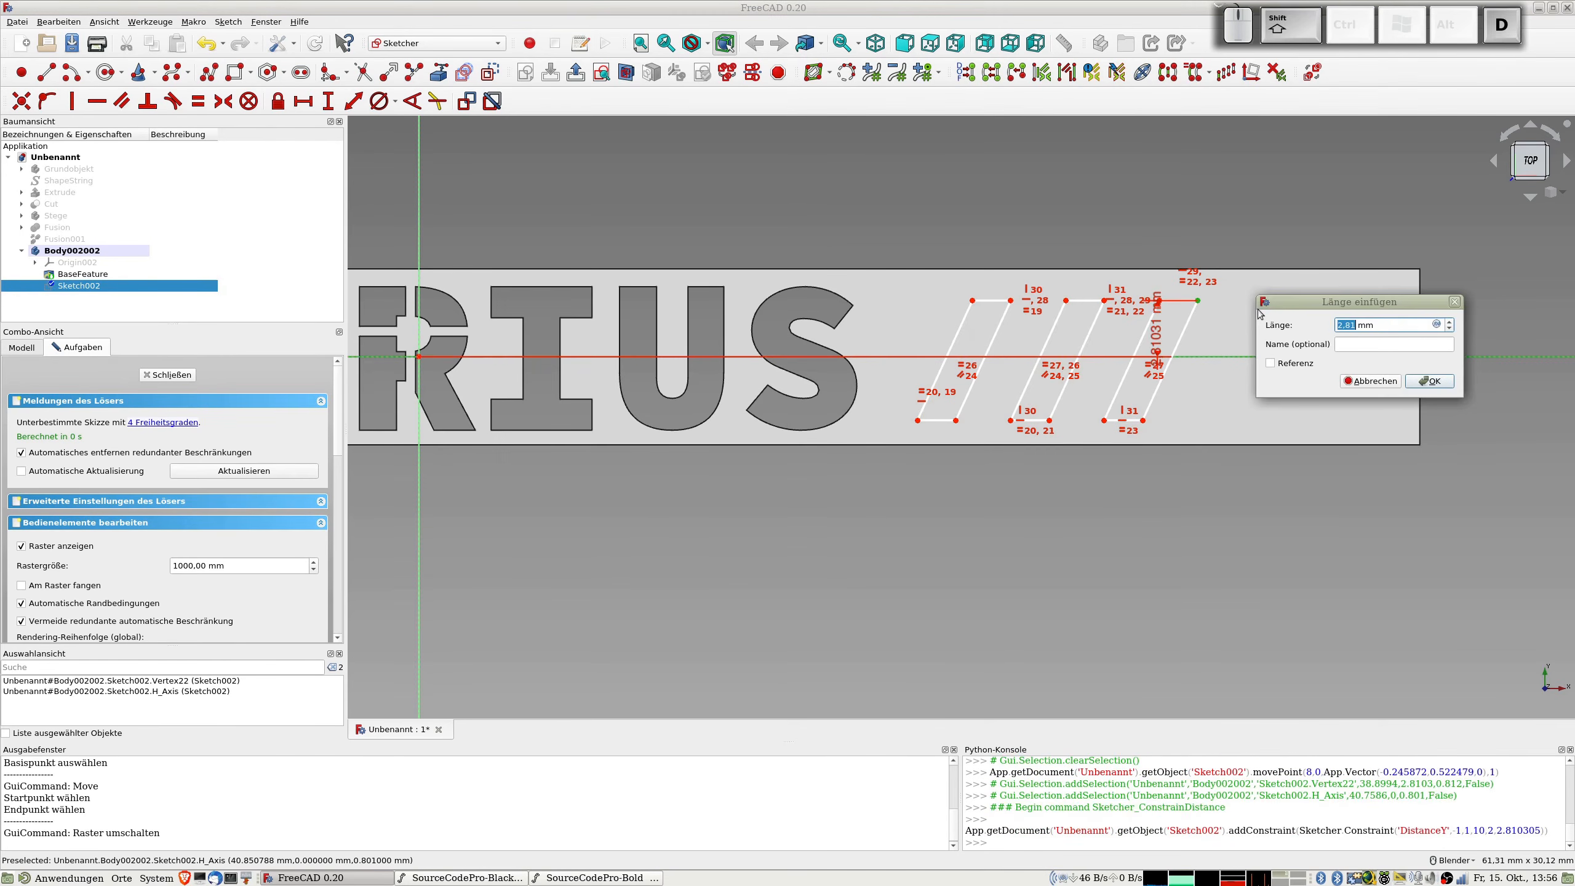
pyautogui.write('3')
pyautogui.press('Return')
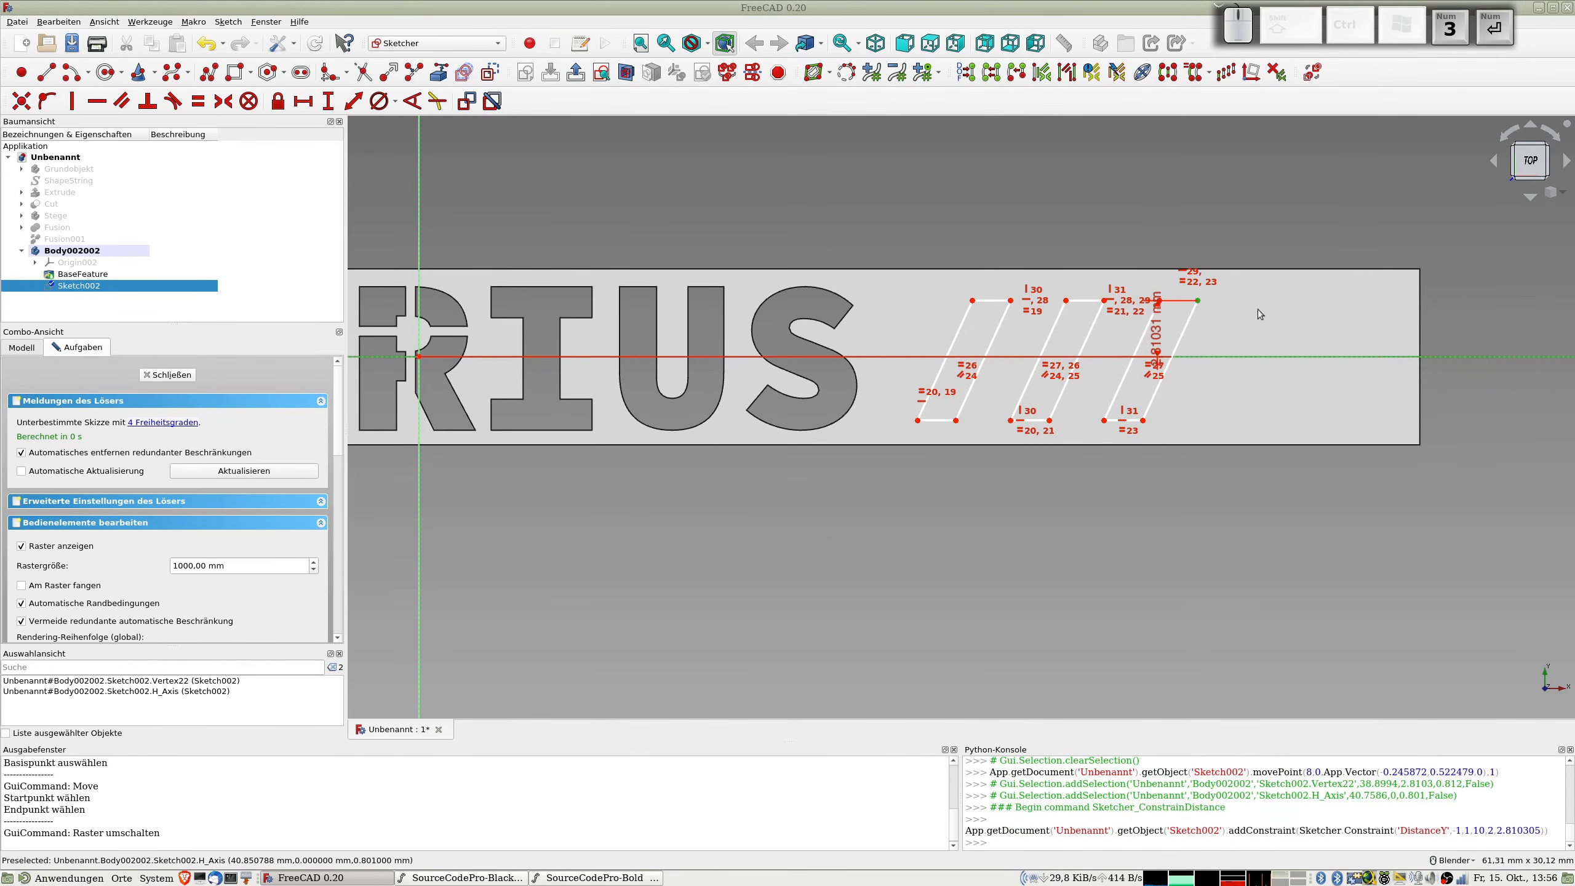
# Step: Constrain the lower right corner of the third slanted outline to a vertical distance of -3 mm from the horizontal axis
pyautogui.click(1143, 421)
pyautogui.click(1211, 356)
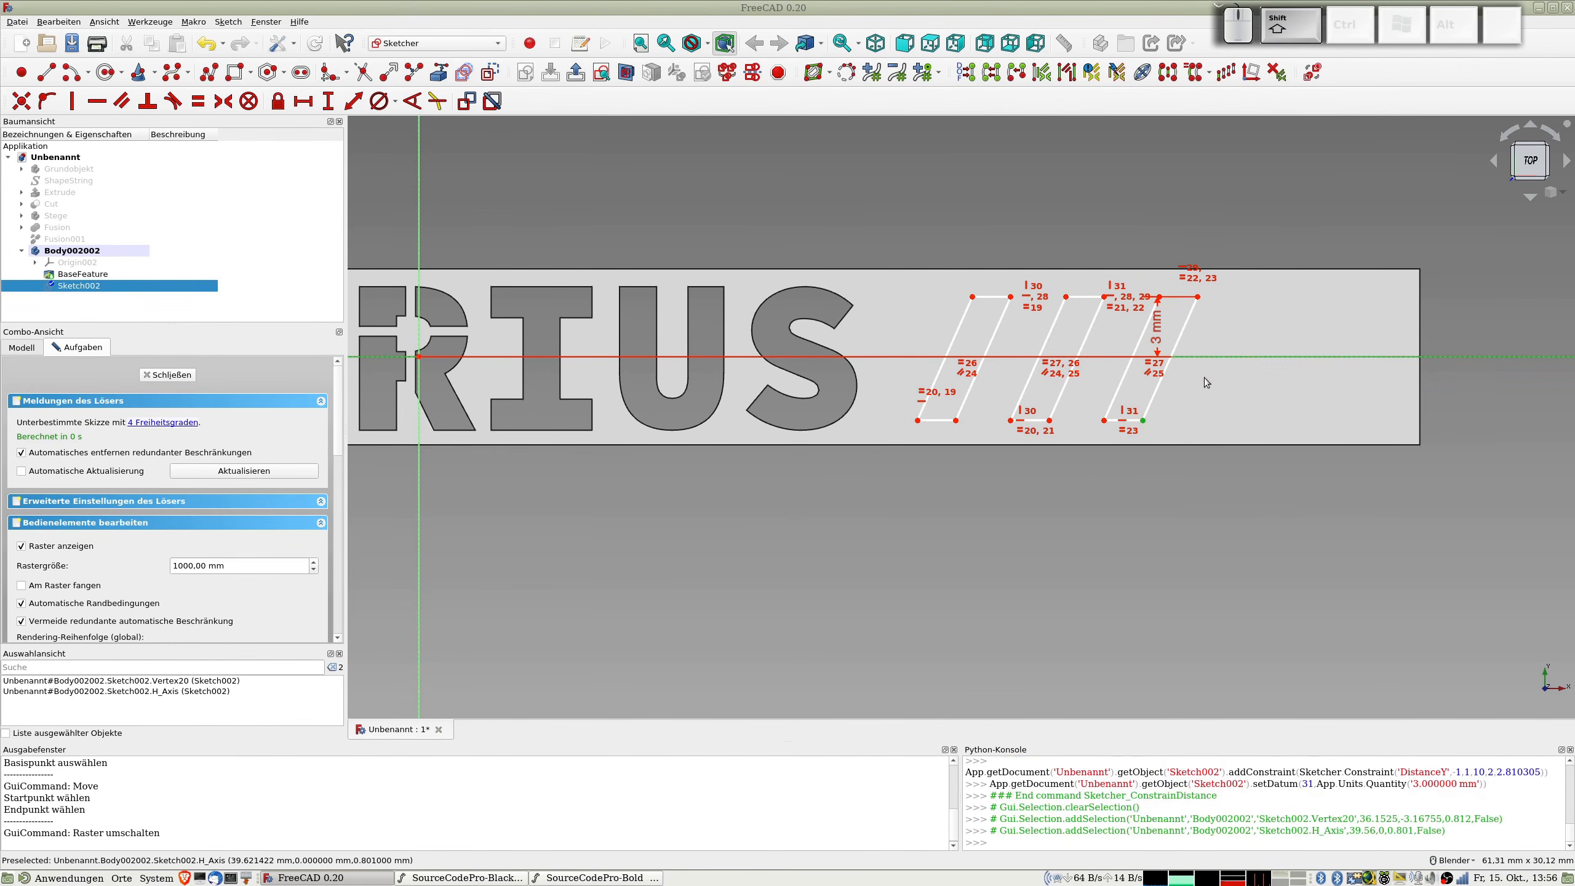
pyautogui.hotkey('shift', 'i')
pyautogui.write('-3')
pyautogui.press('Return')
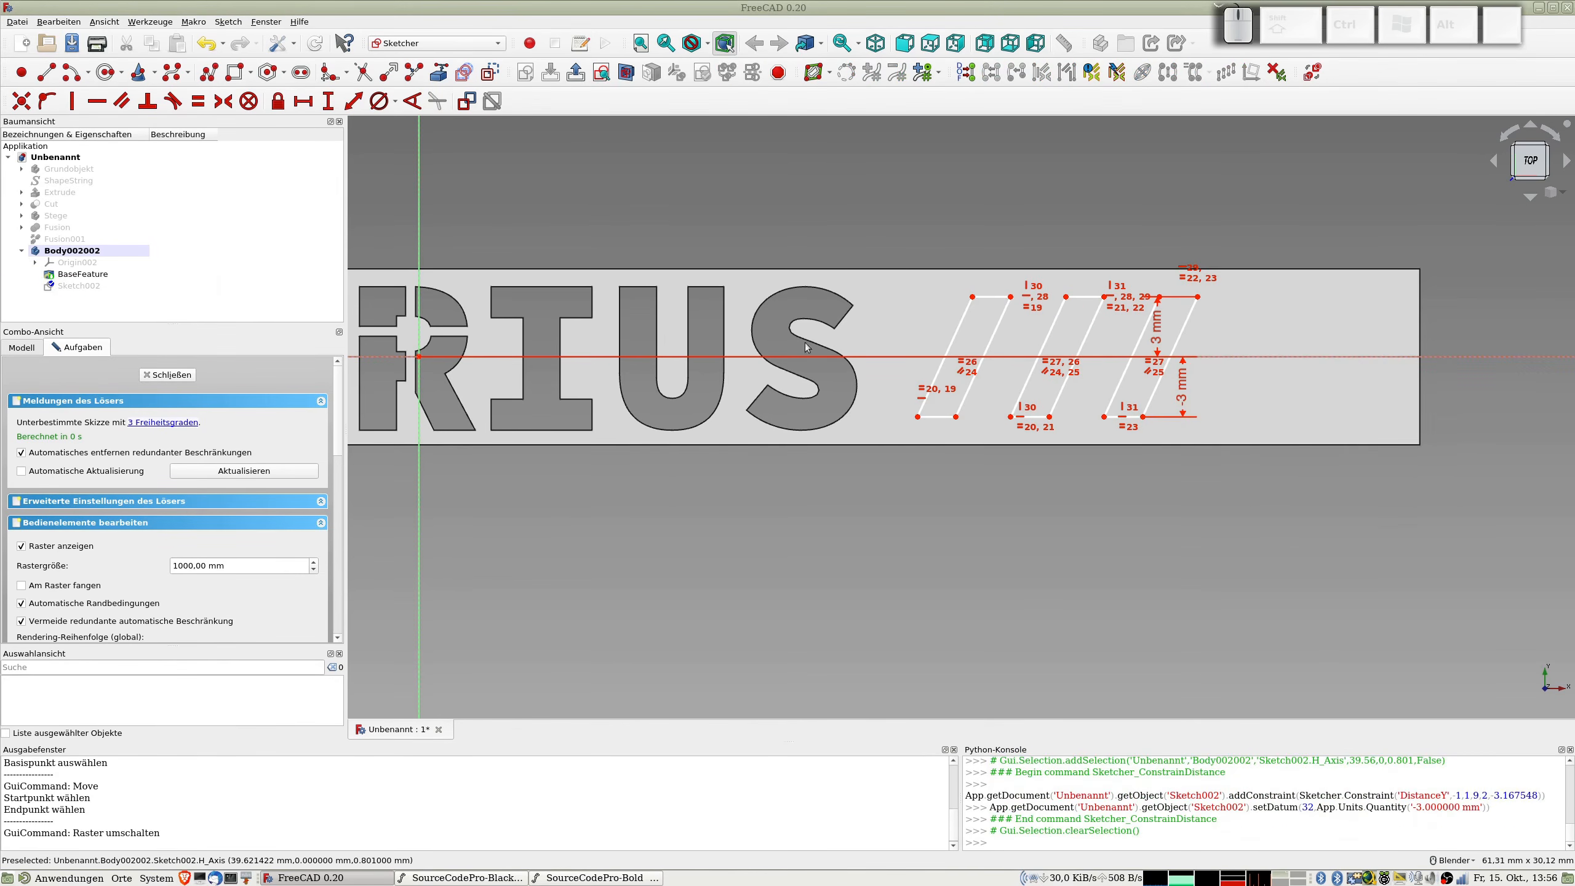
# Step: Dimension the upper edge of the first slanted outline with a length of 3 mm
pyautogui.moveTo(917, 417); pyautogui.dragTo(923, 417)
pyautogui.moveTo(976, 298); pyautogui.dragTo(976, 306)
pyautogui.click(992, 297)
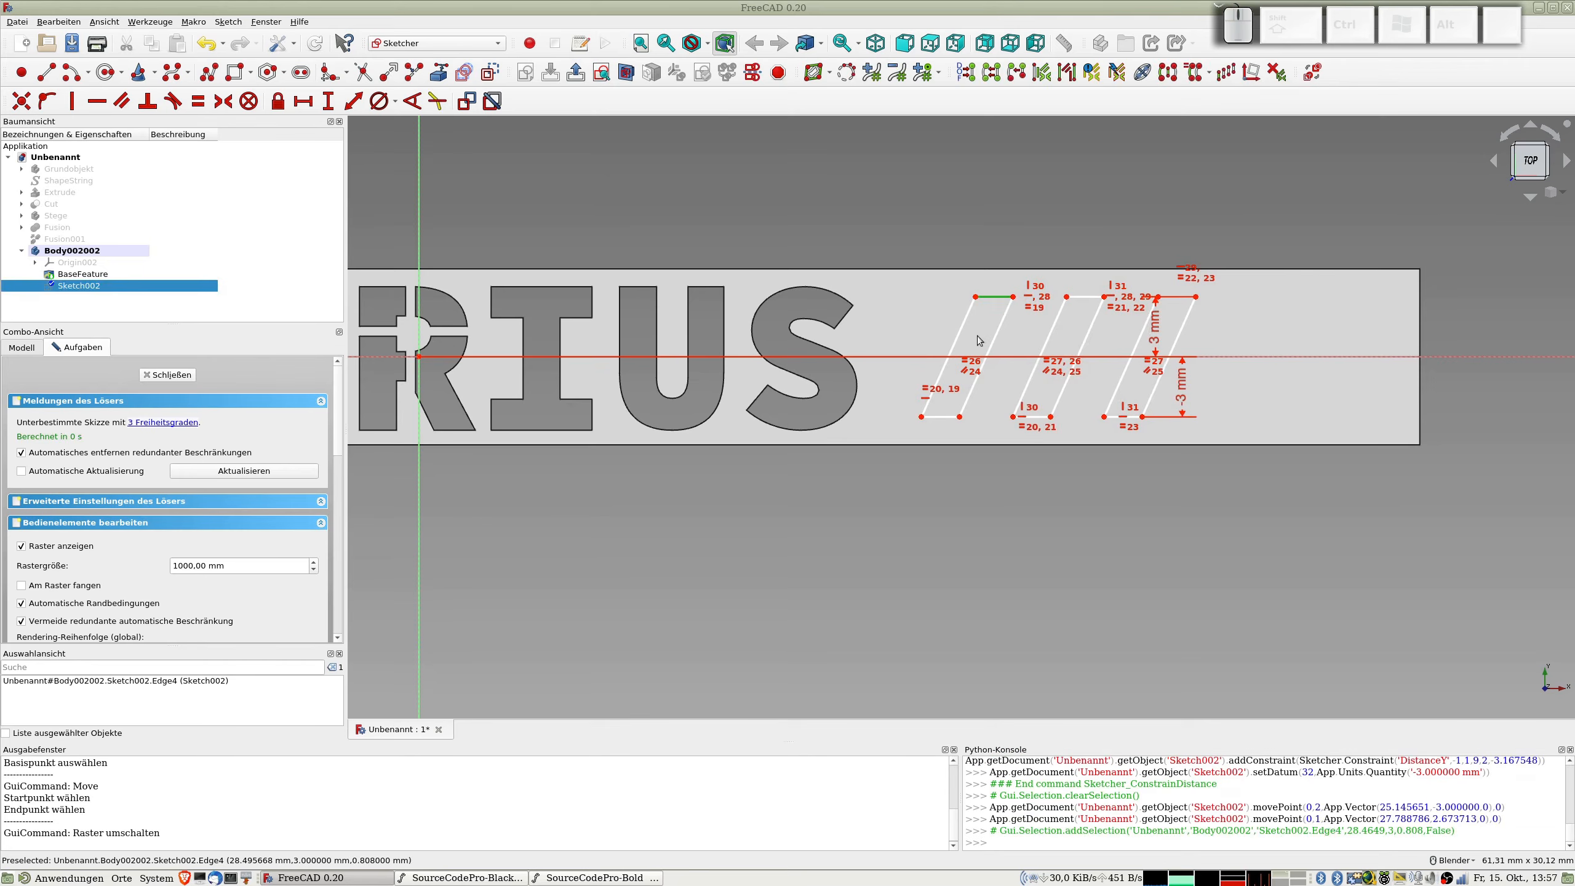
pyautogui.press('k')
pyautogui.press('d')
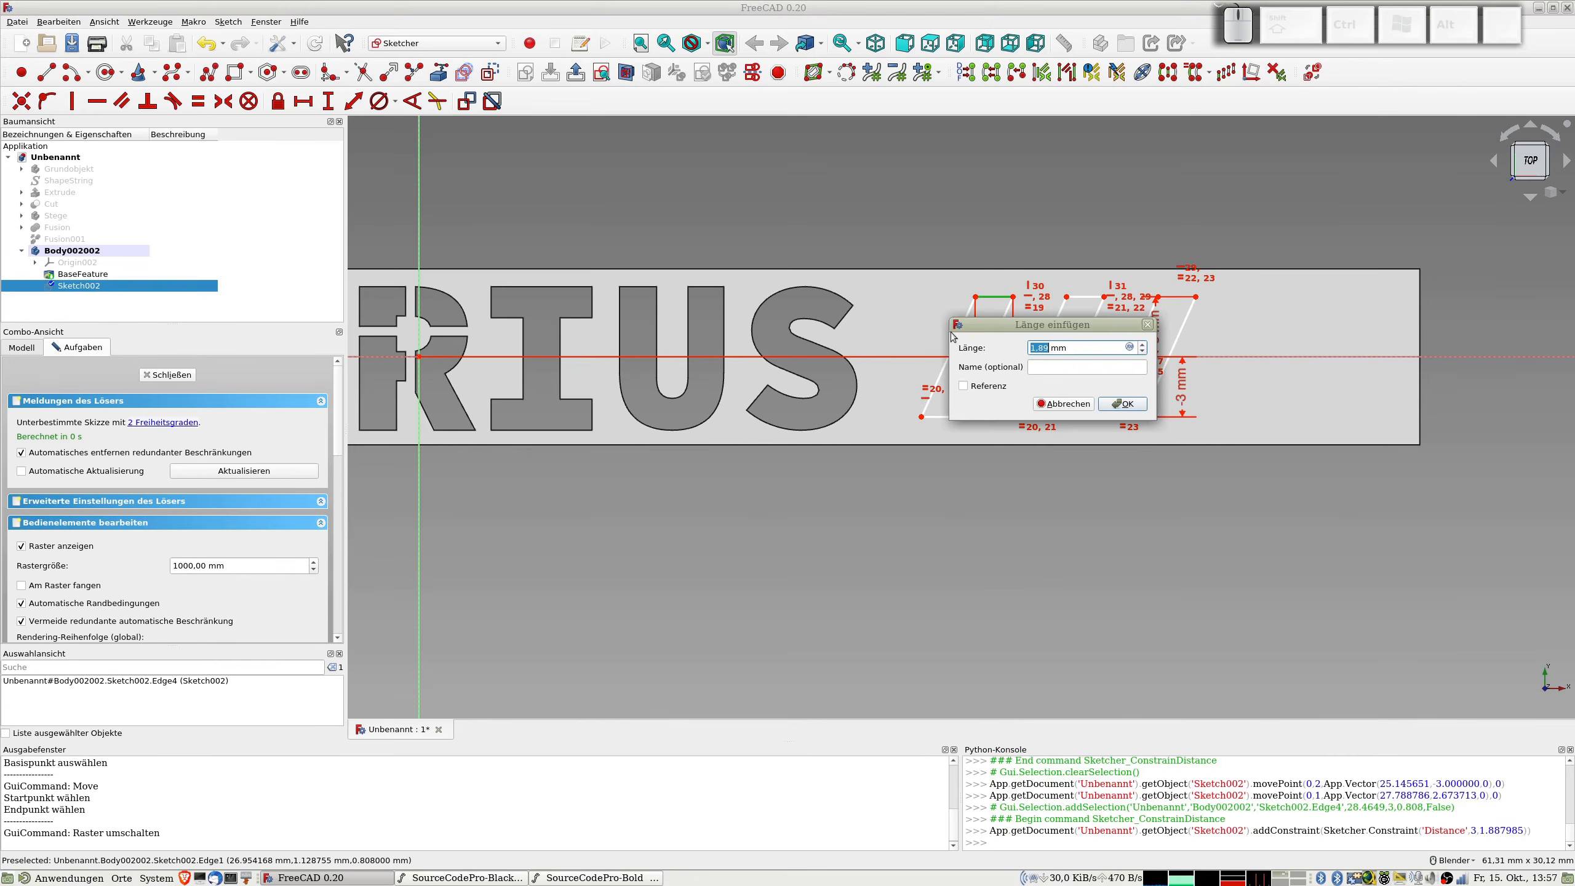
pyautogui.write('3')
pyautogui.press('Return')
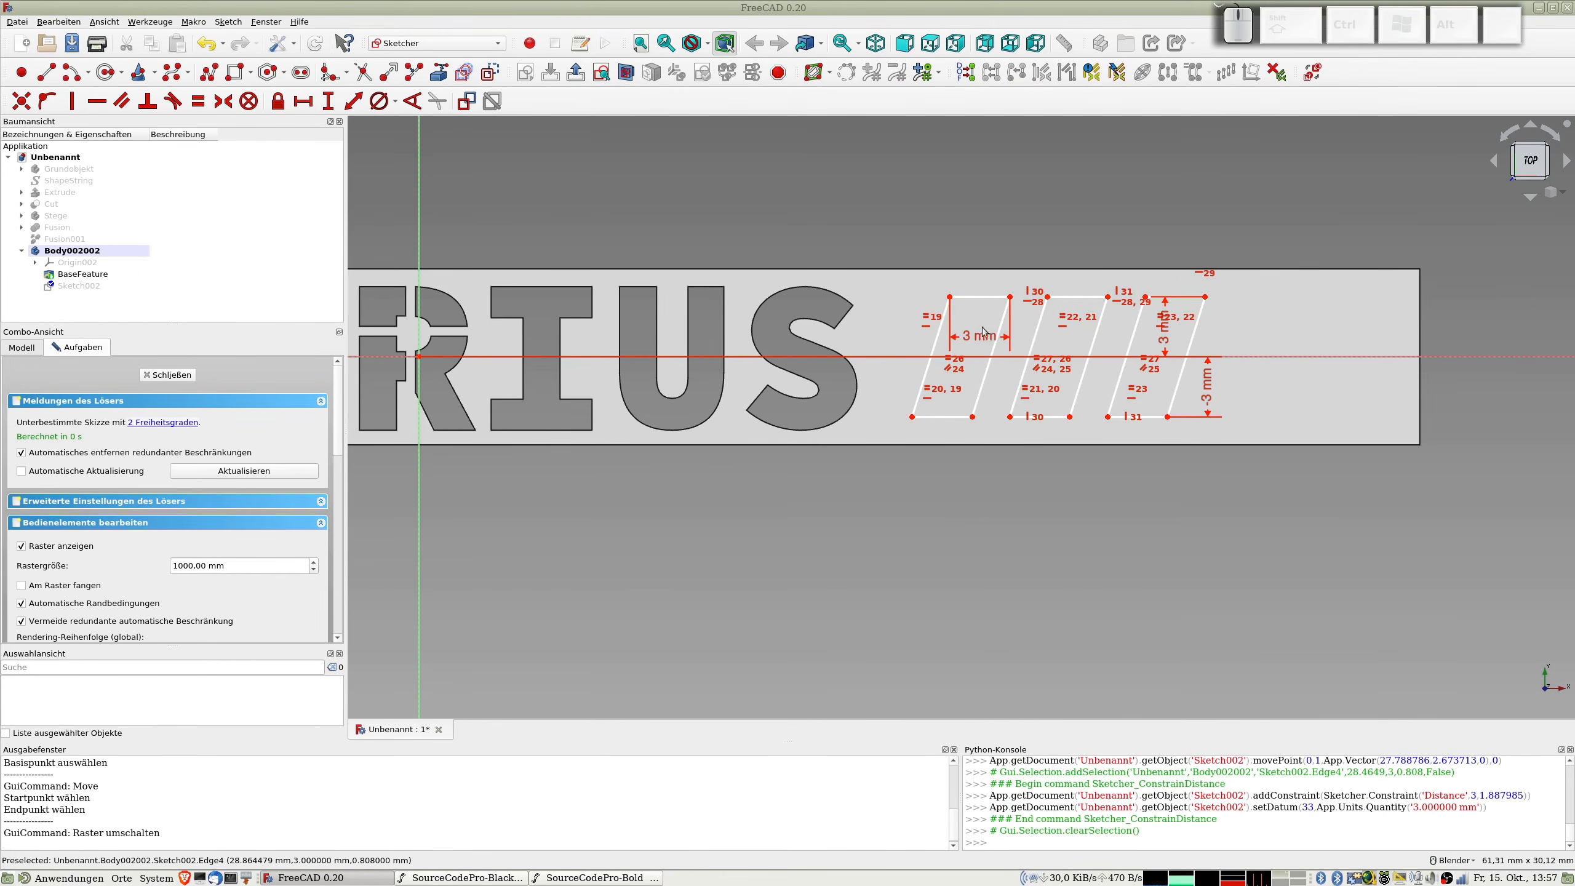
# Step: Place the first outline's upper edge dimension above the strip and set its length to 2,2 mm
pyautogui.moveTo(982, 335); pyautogui.dragTo(983, 199)
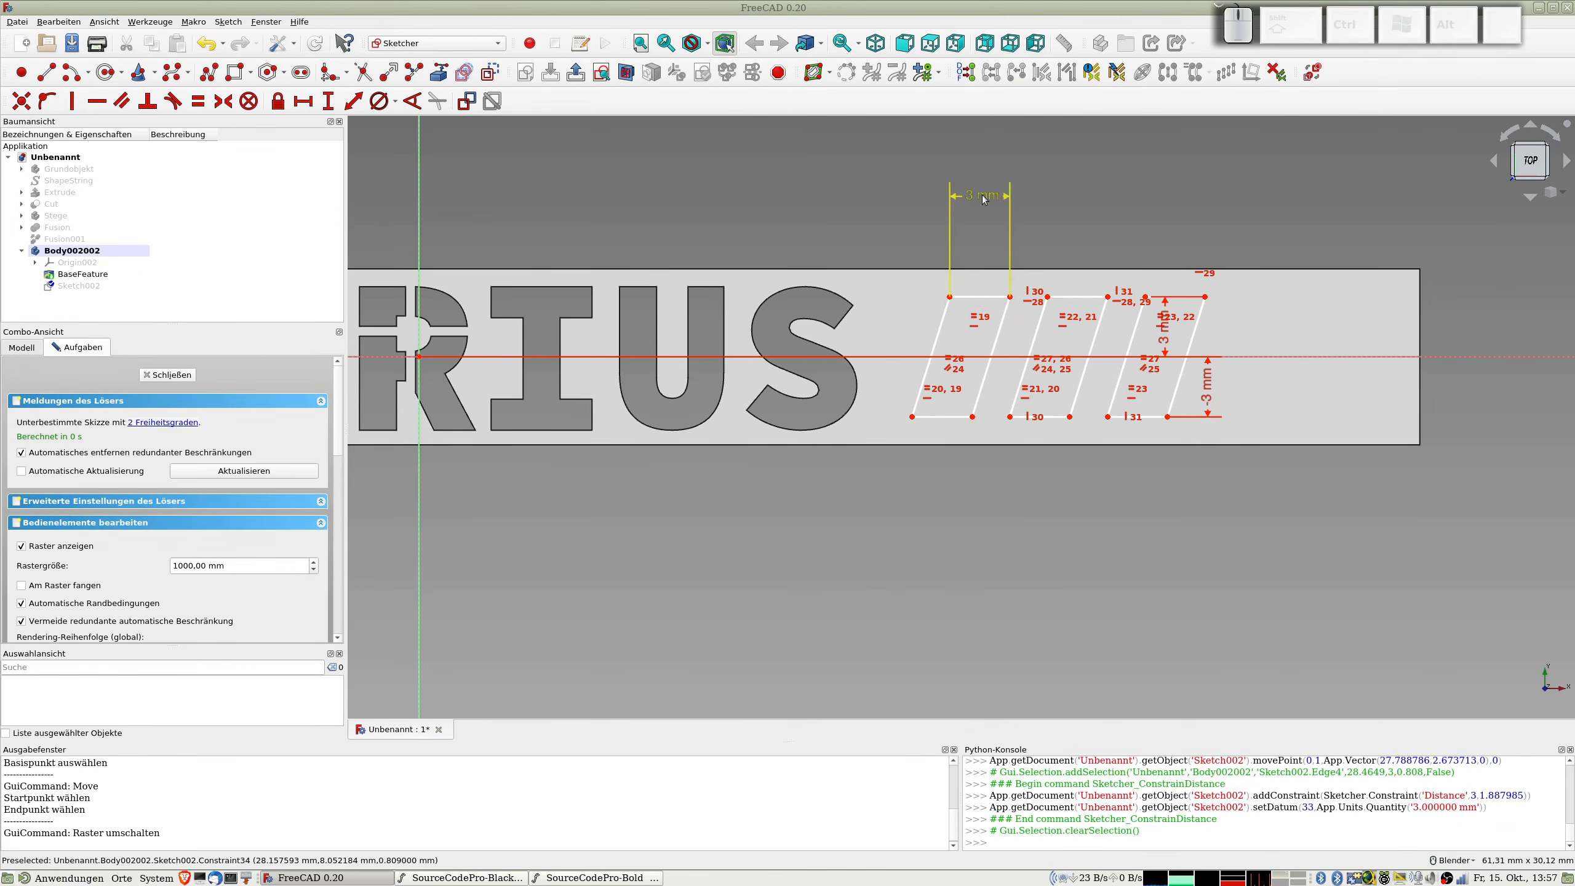
pyautogui.doubleClick(982, 197)
pyautogui.write('2,2')
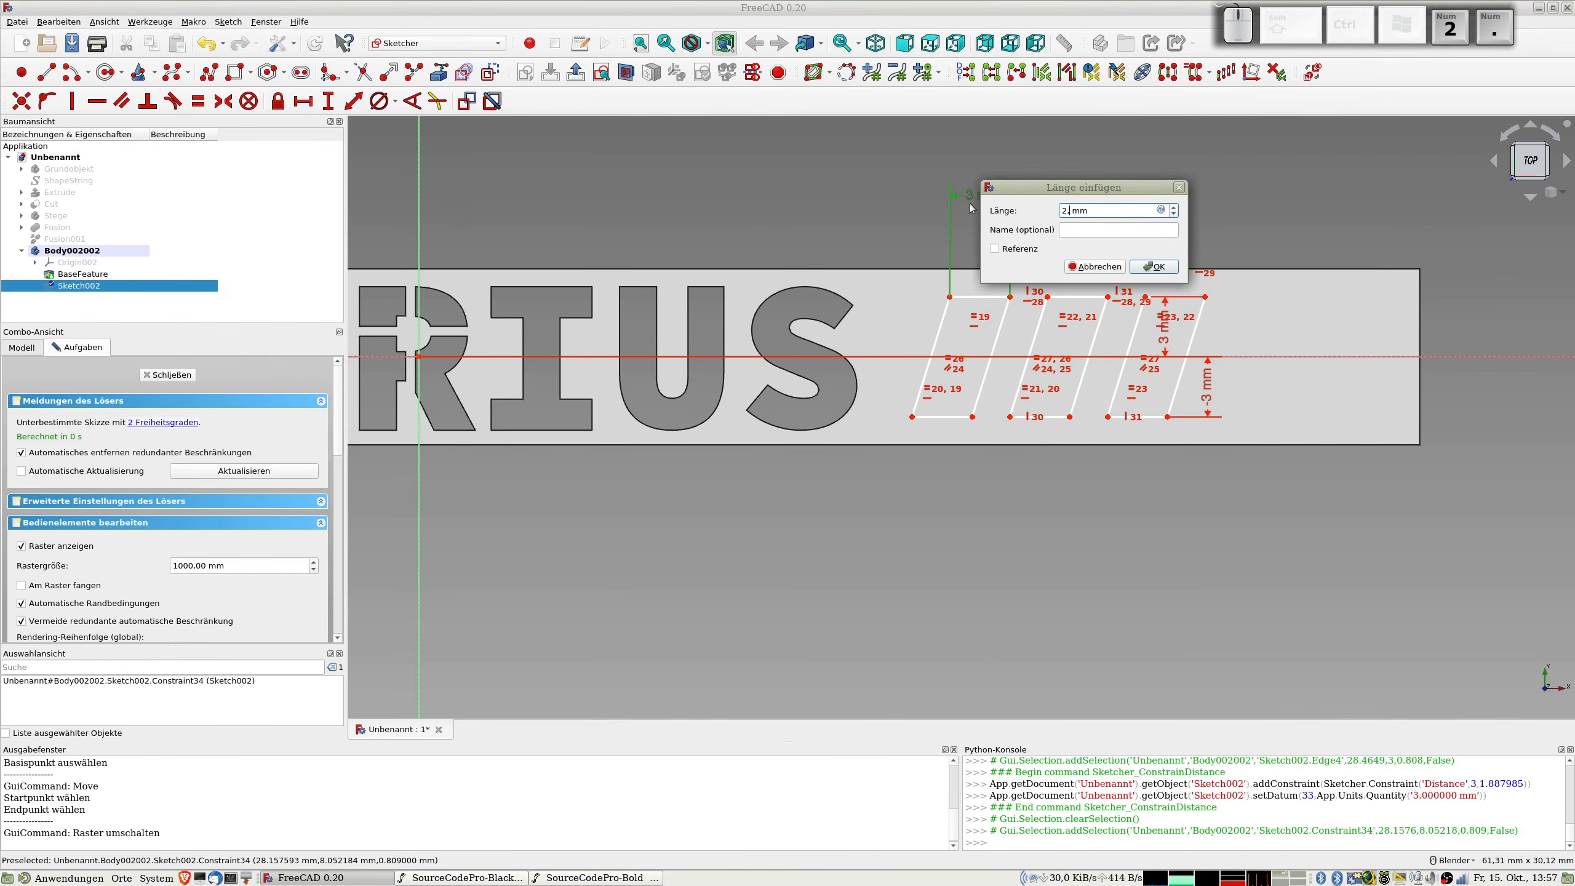
pyautogui.press('Return')
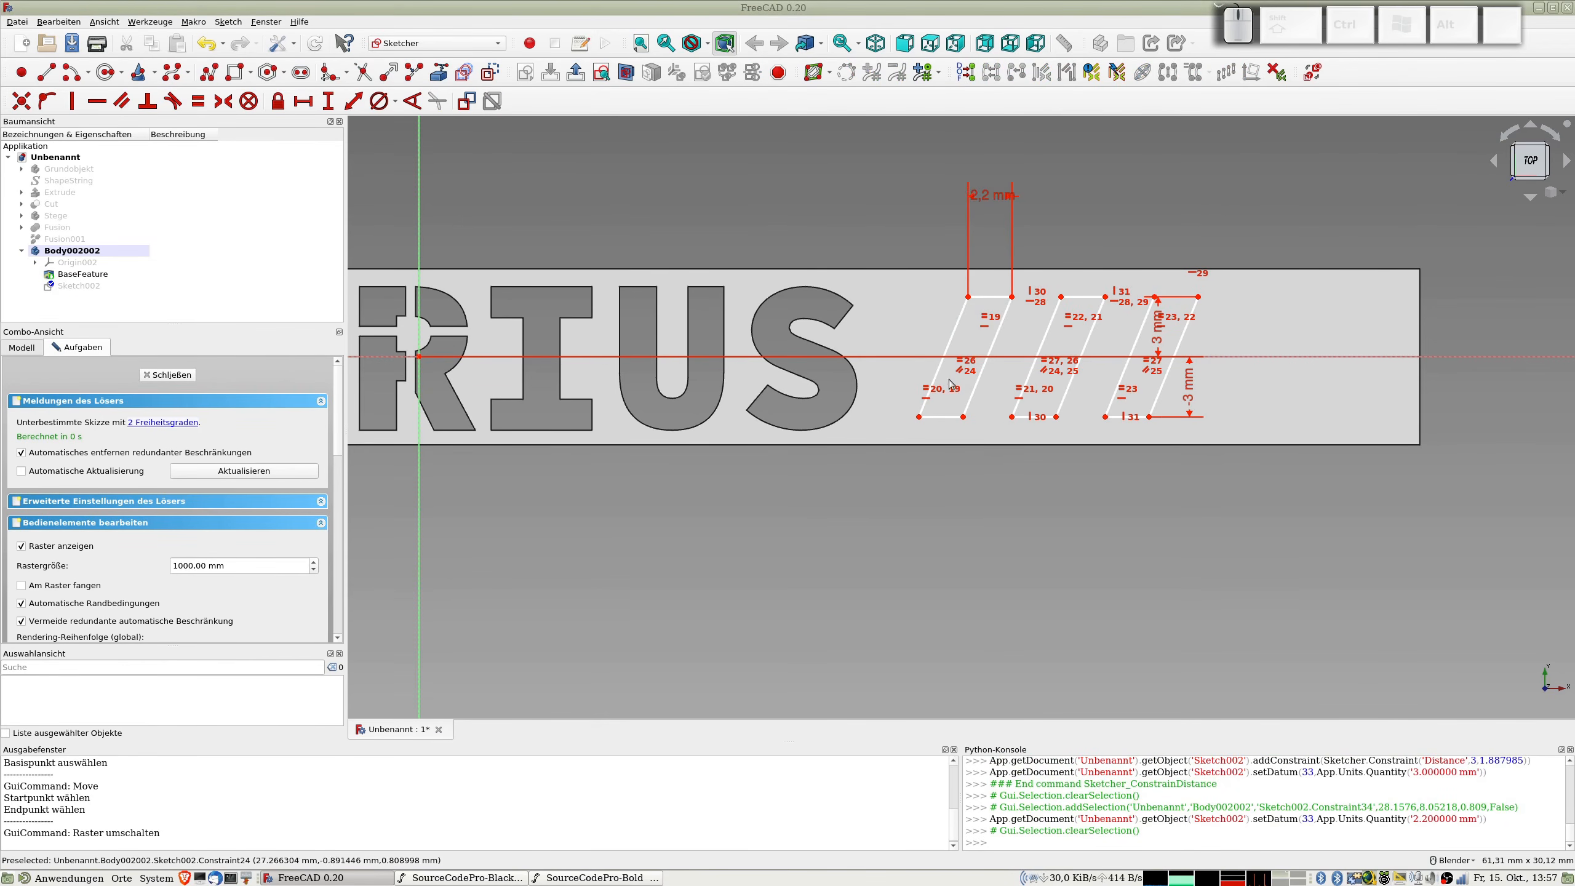
# Step: Constrain the angle between the left slanted edge and the lower edge of the first outline to 65°
pyautogui.click(923, 407)
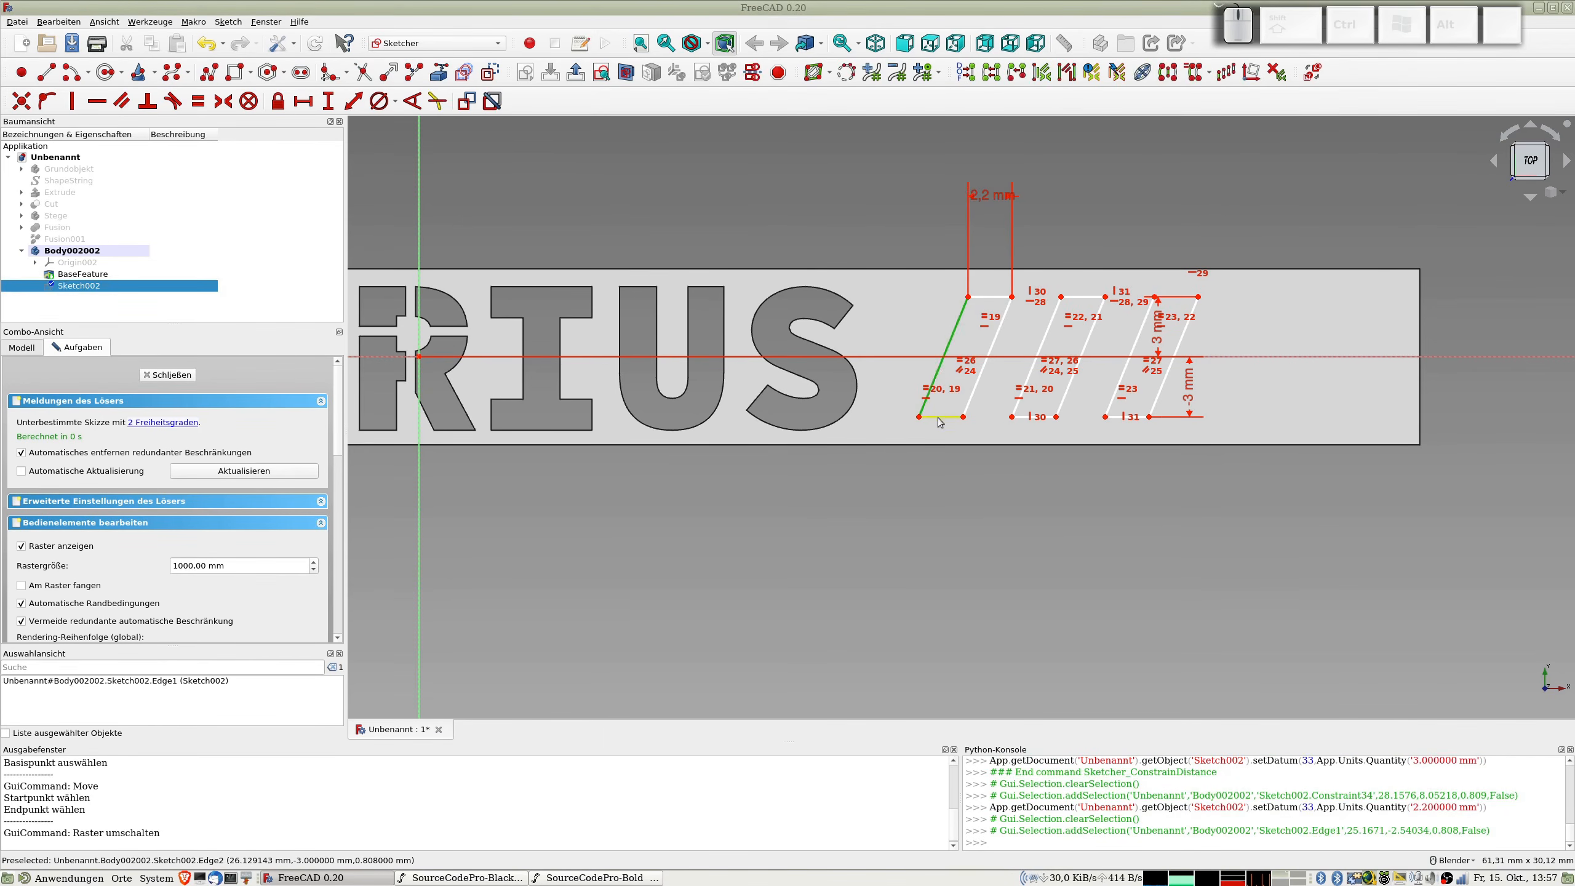
pyautogui.click(935, 416)
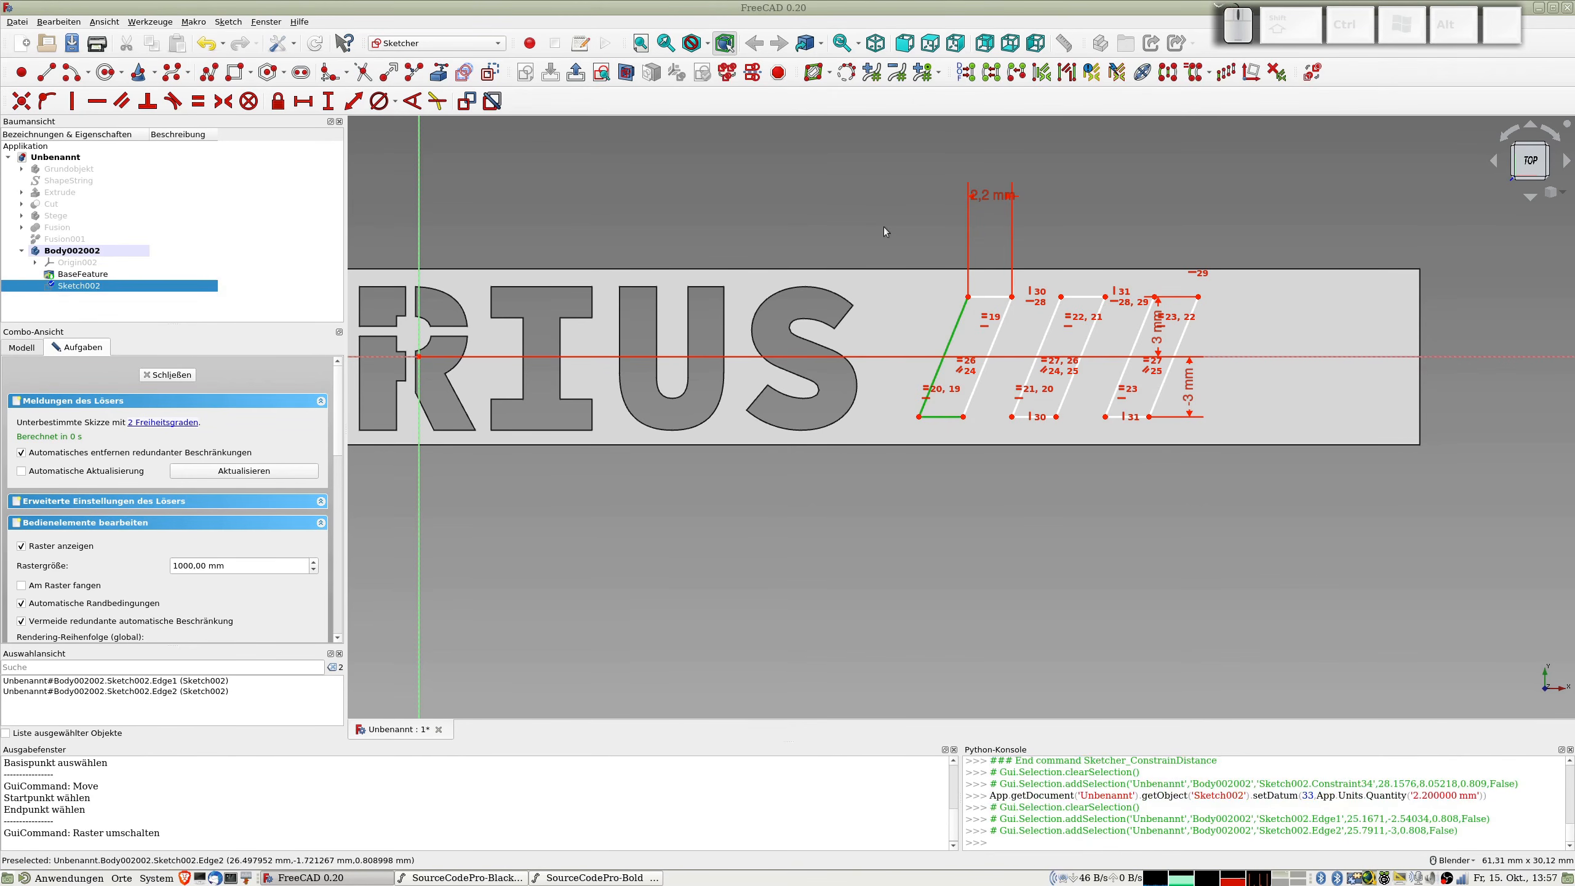
pyautogui.press('k')
pyautogui.press('a')
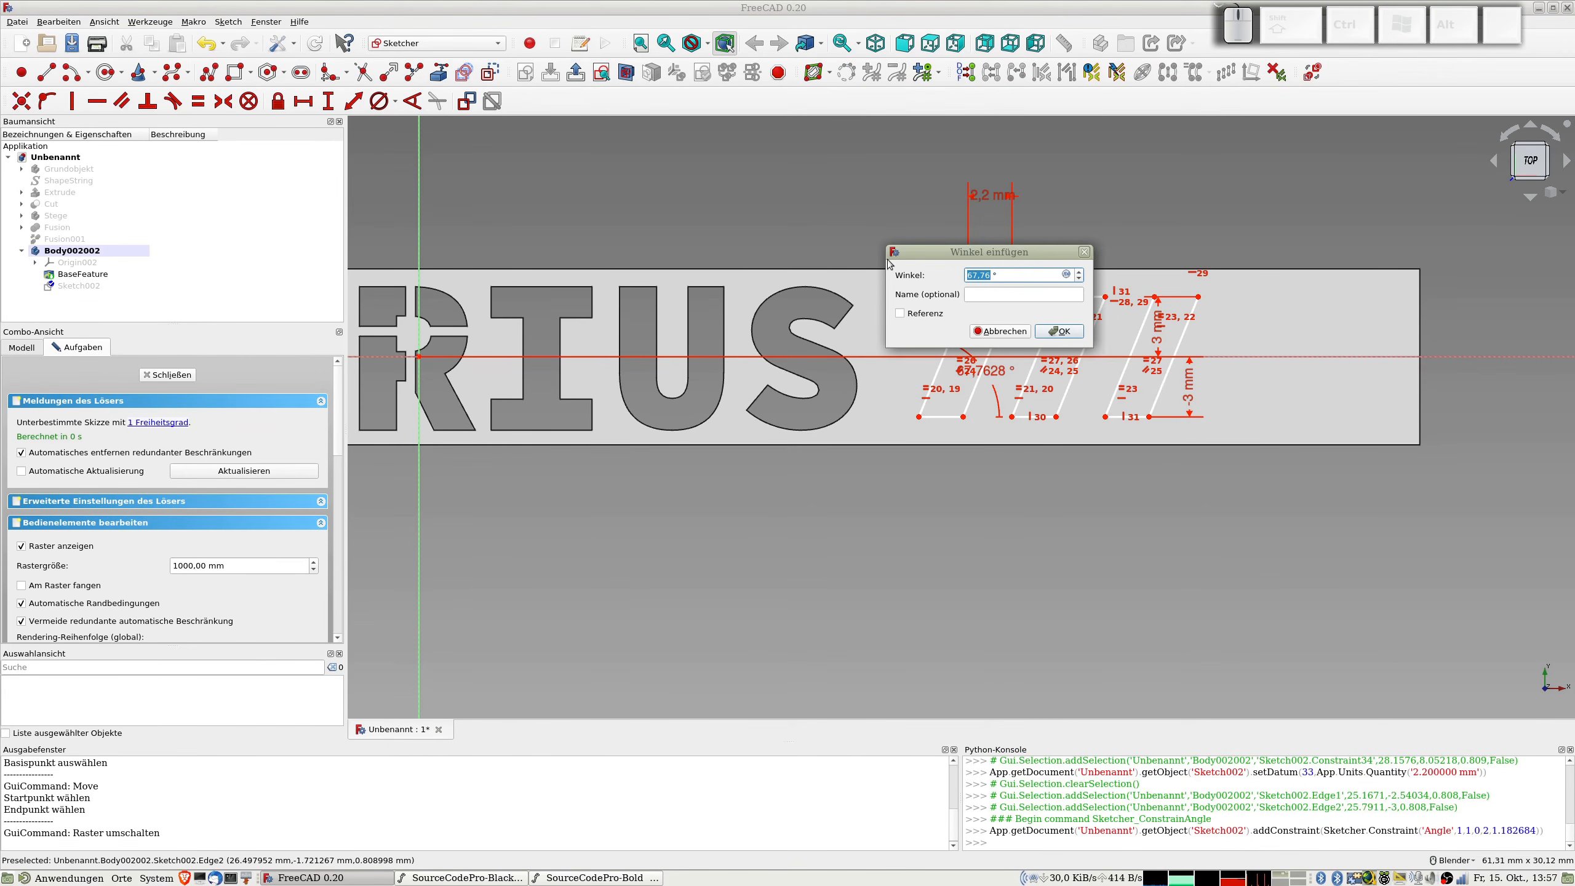
pyautogui.write('65')
pyautogui.press('Return')
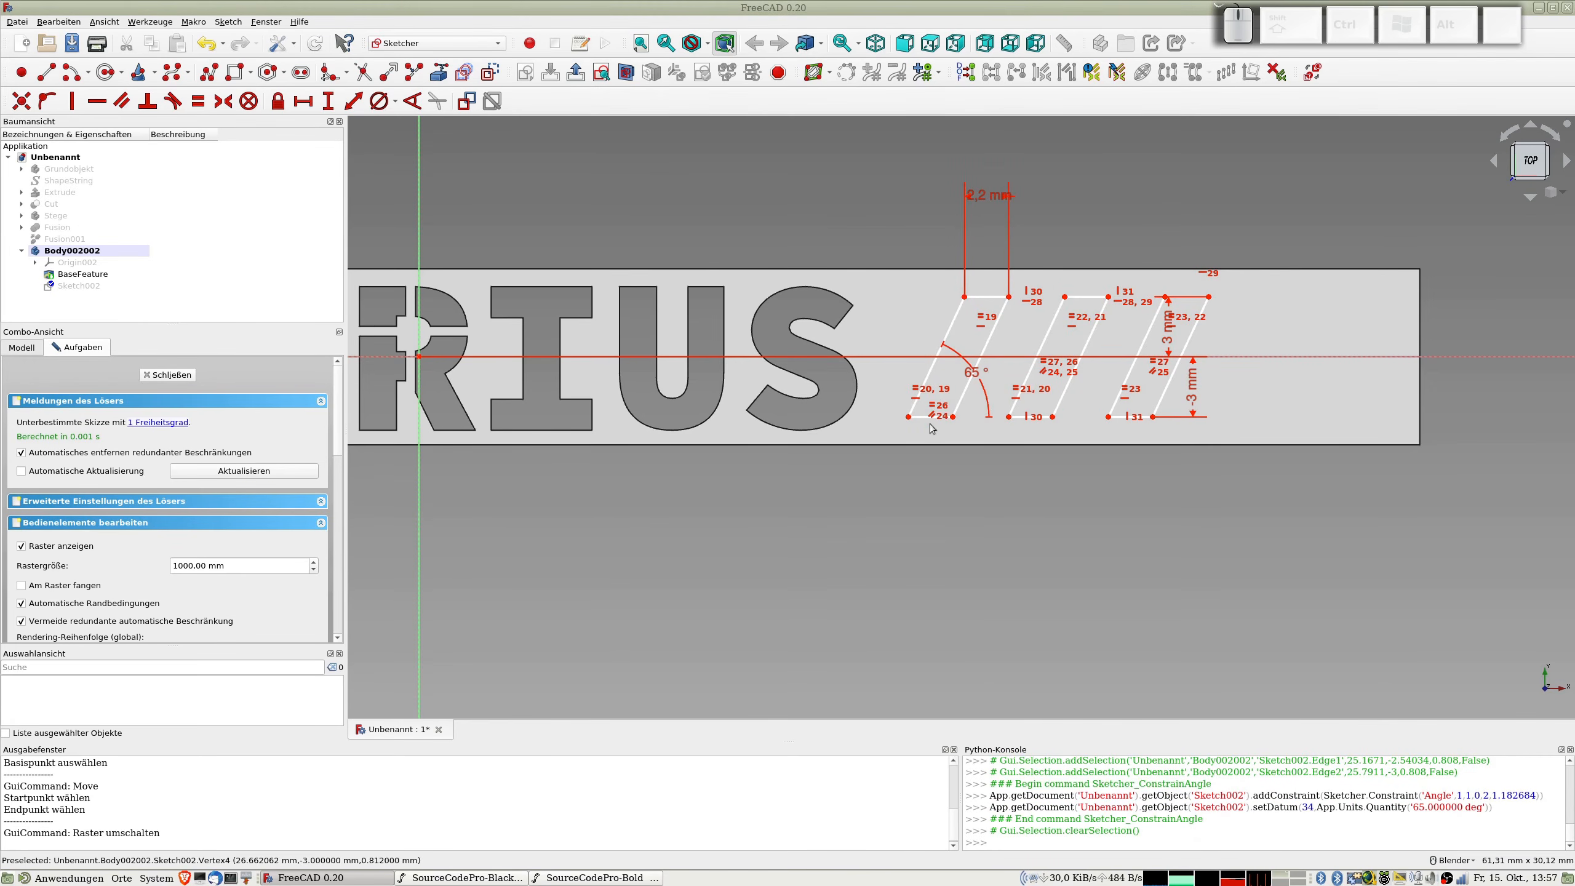
pyautogui.click(911, 418)
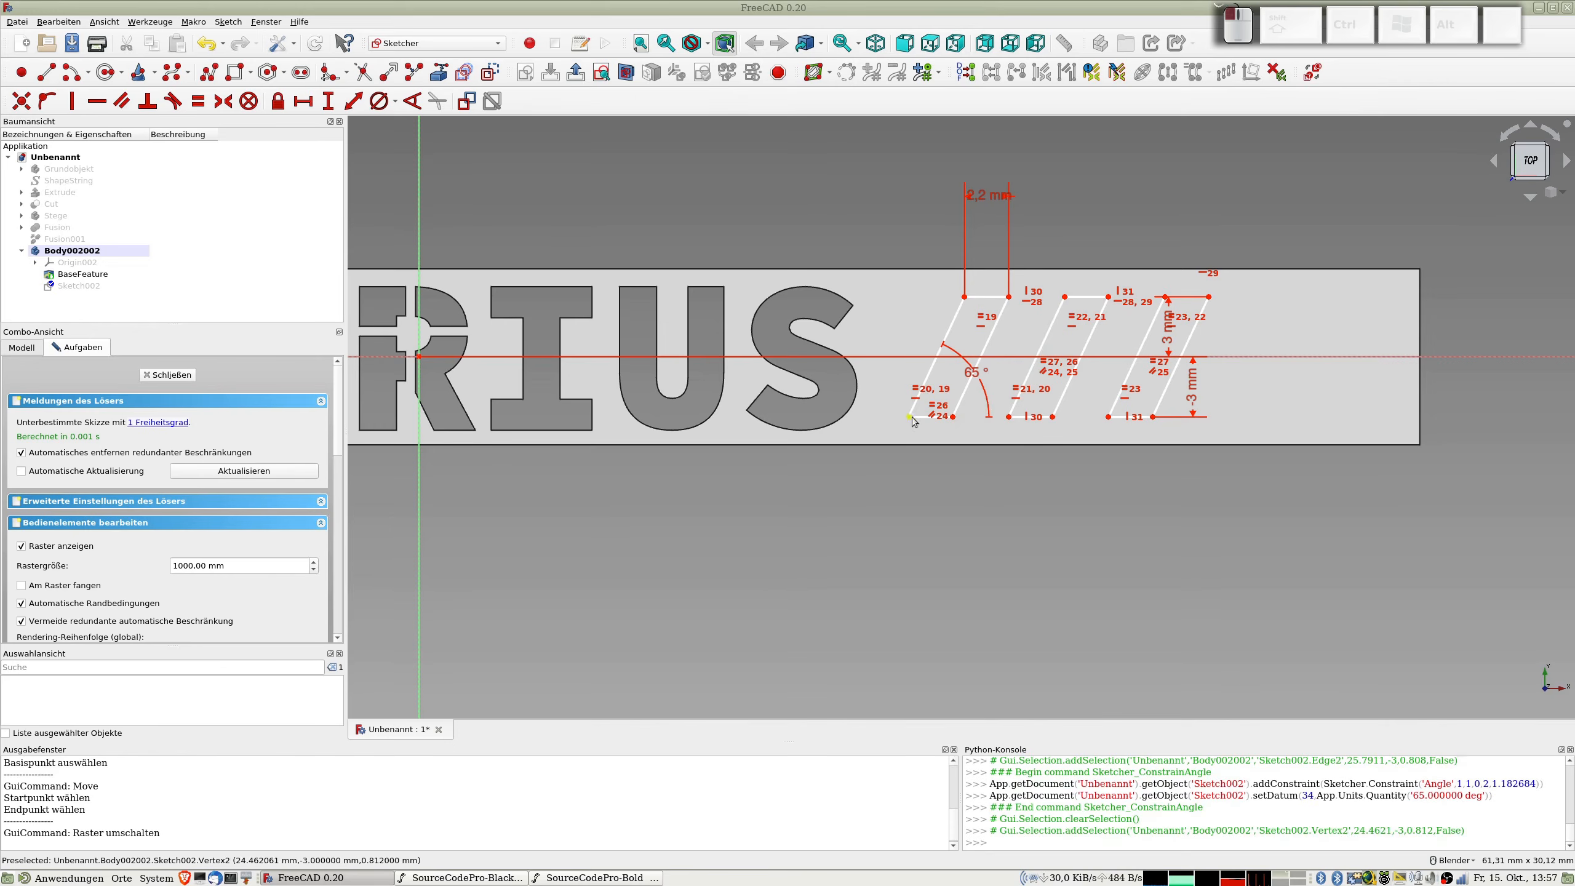
pyautogui.click(1009, 418)
pyautogui.hotkey('shift', 'd')
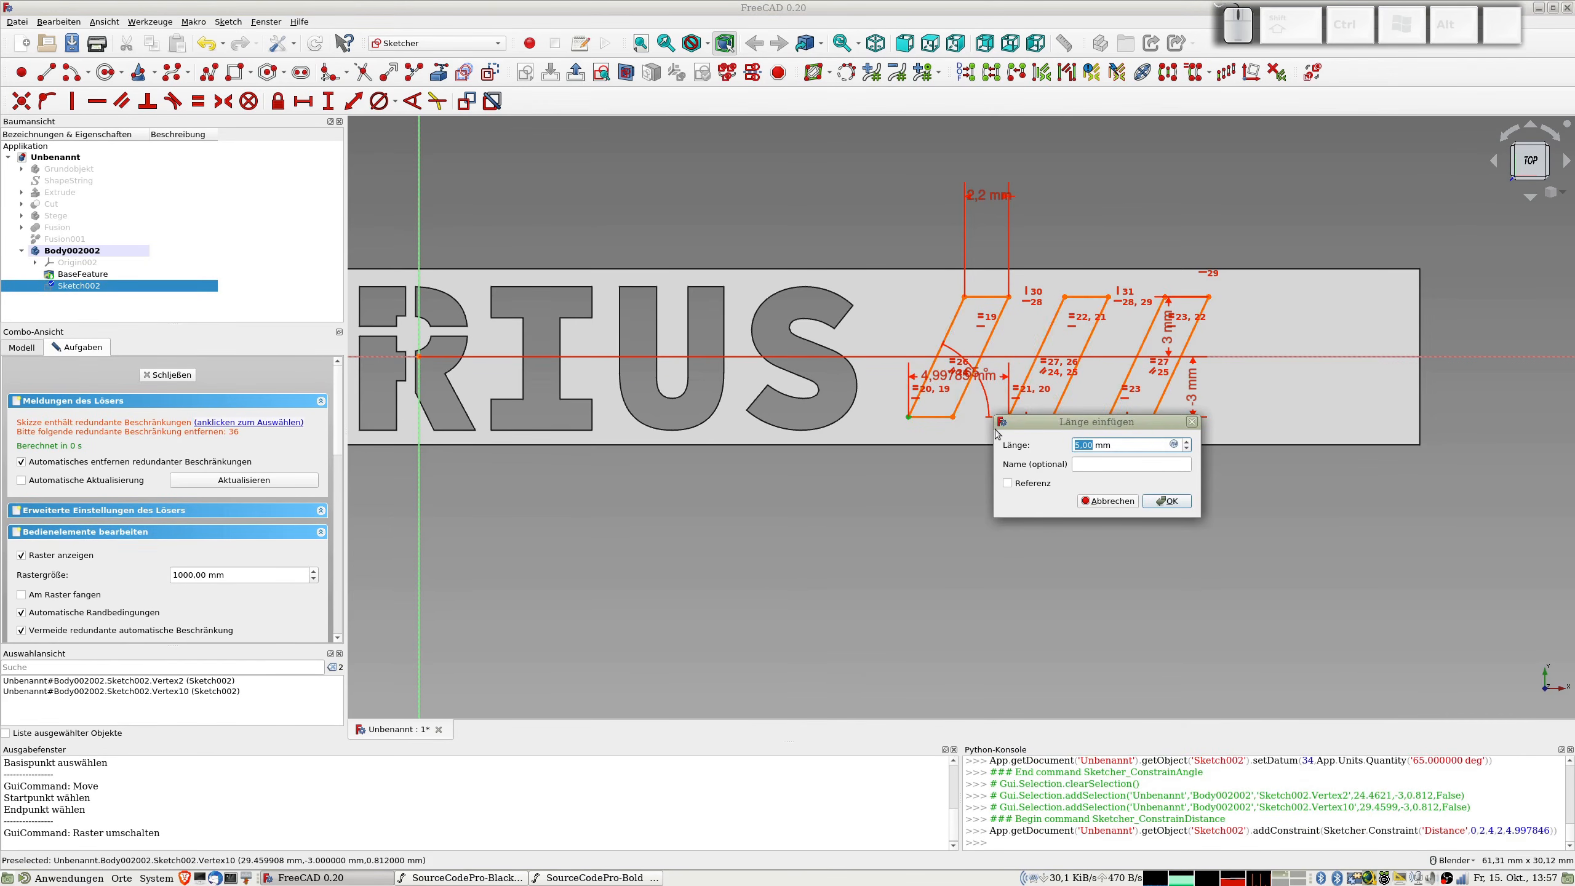
pyautogui.press('Escape')
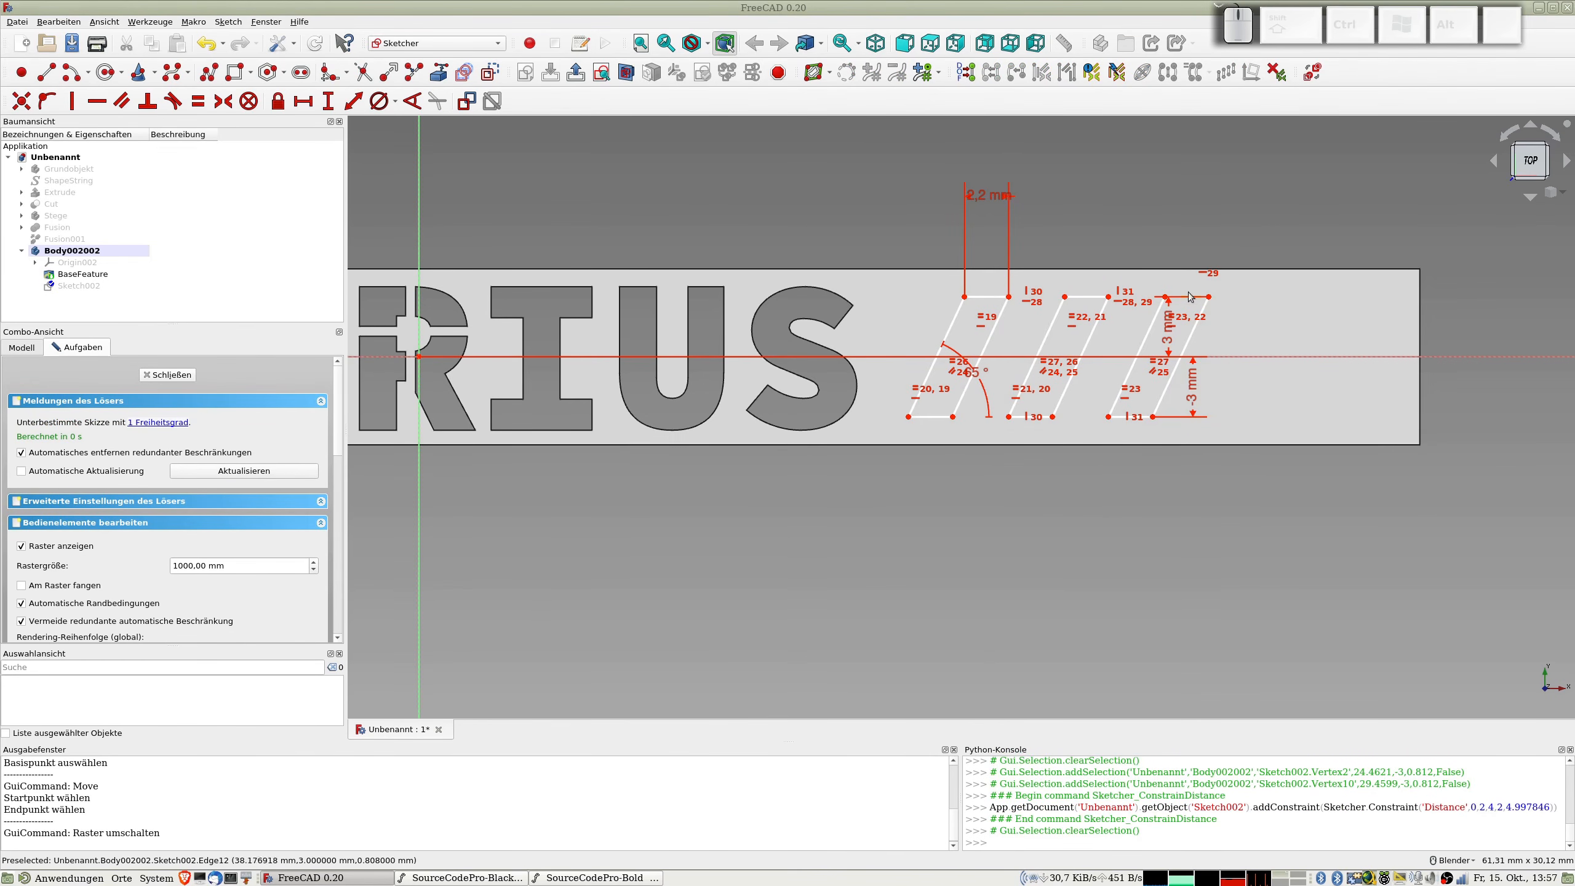
# Step: Move both vertical dimensions clear of the outlines and constrain the first outline's lower left corner 25 mm horizontally from the vertical axis
pyautogui.moveTo(1194, 397); pyautogui.dragTo(1282, 397)
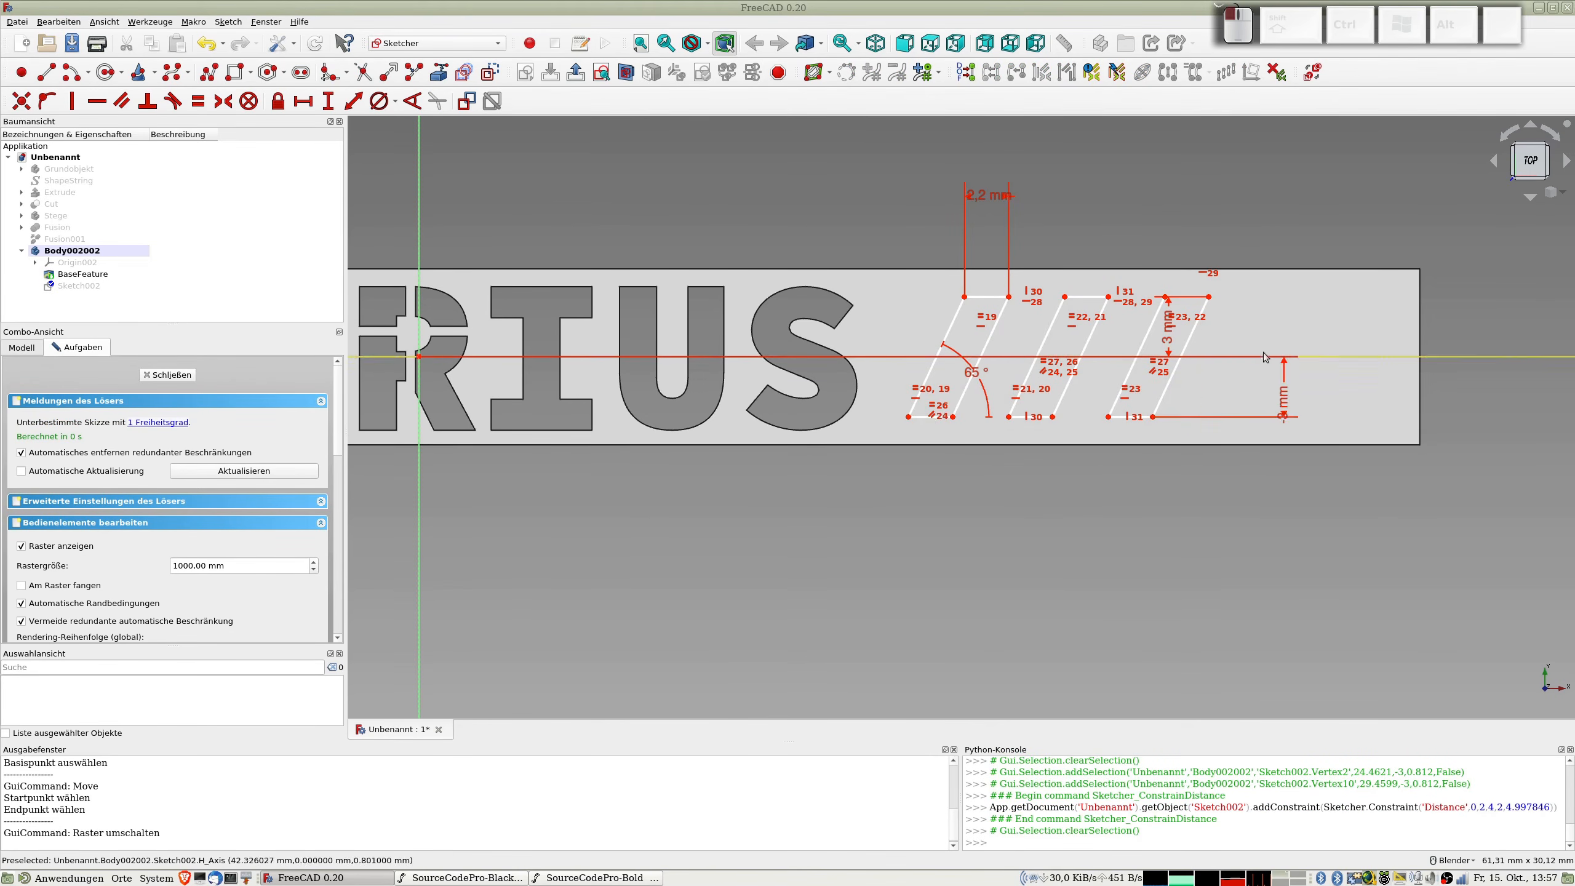
pyautogui.moveTo(1168, 329)
pyautogui.mouseDown()
pyautogui.moveTo(1304, 340)
pyautogui.moveTo(1269, 252)
pyautogui.mouseUp()
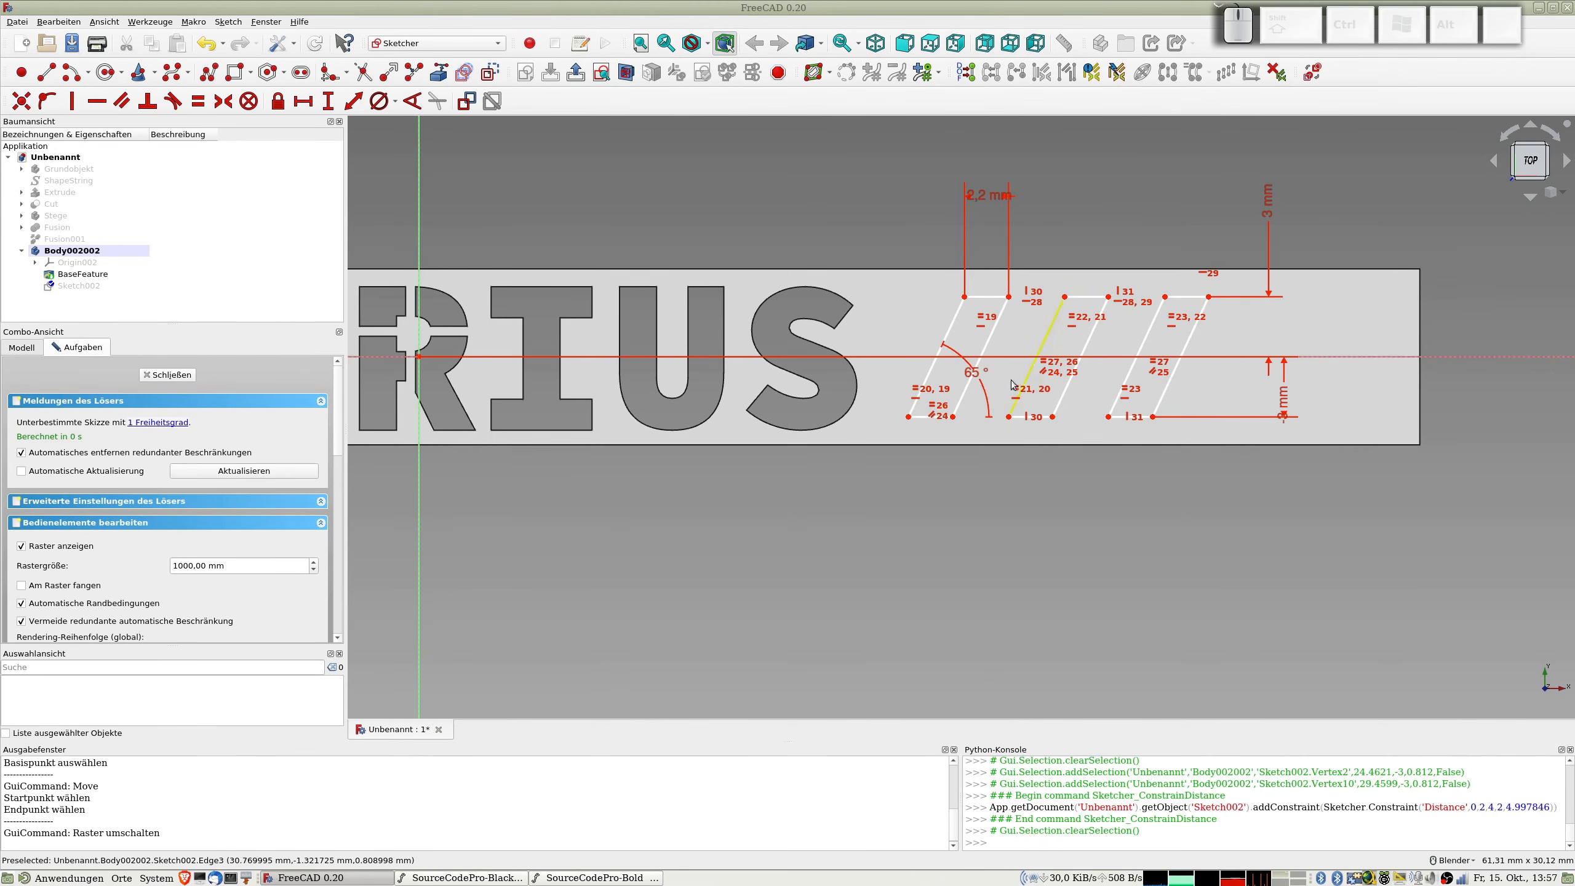
pyautogui.click(908, 418)
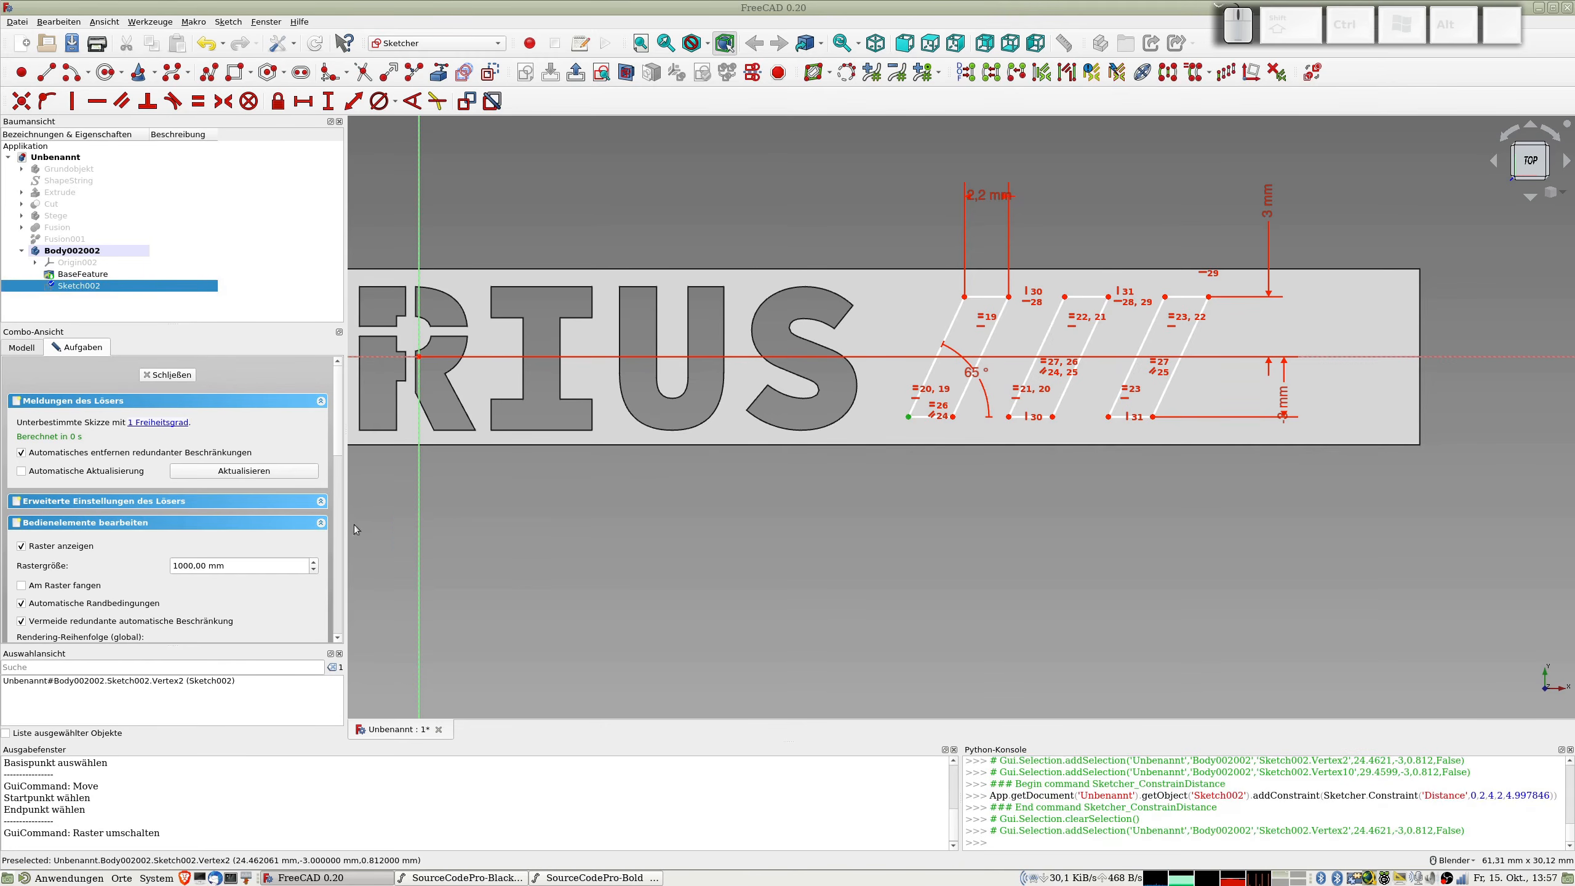
pyautogui.click(418, 524)
pyautogui.hotkey('shift', 'd')
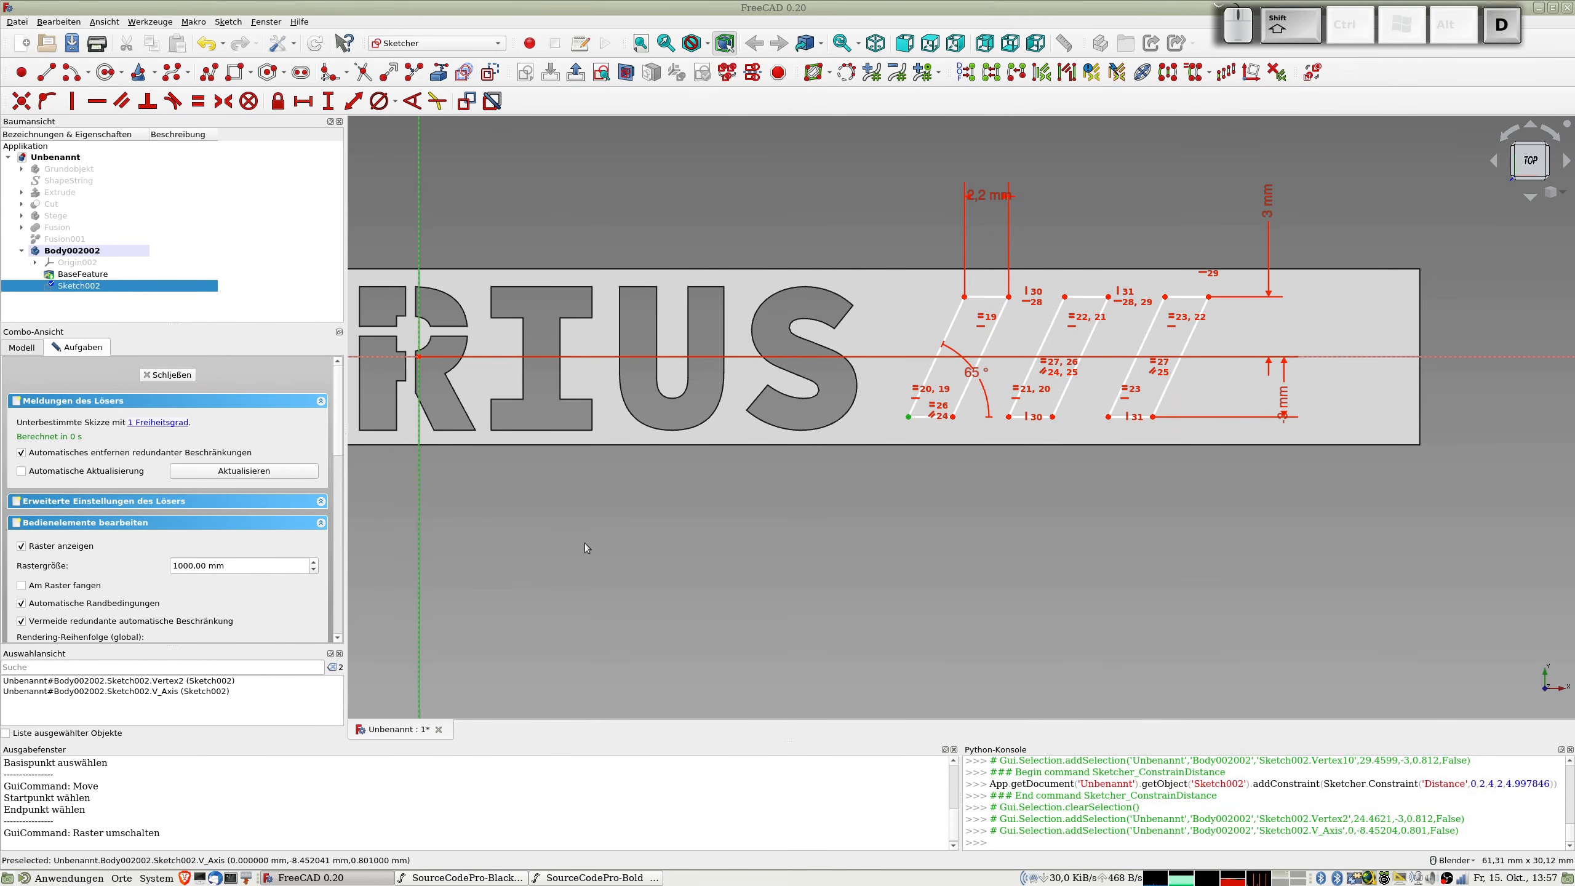
pyautogui.write('25')
pyautogui.press('Return')
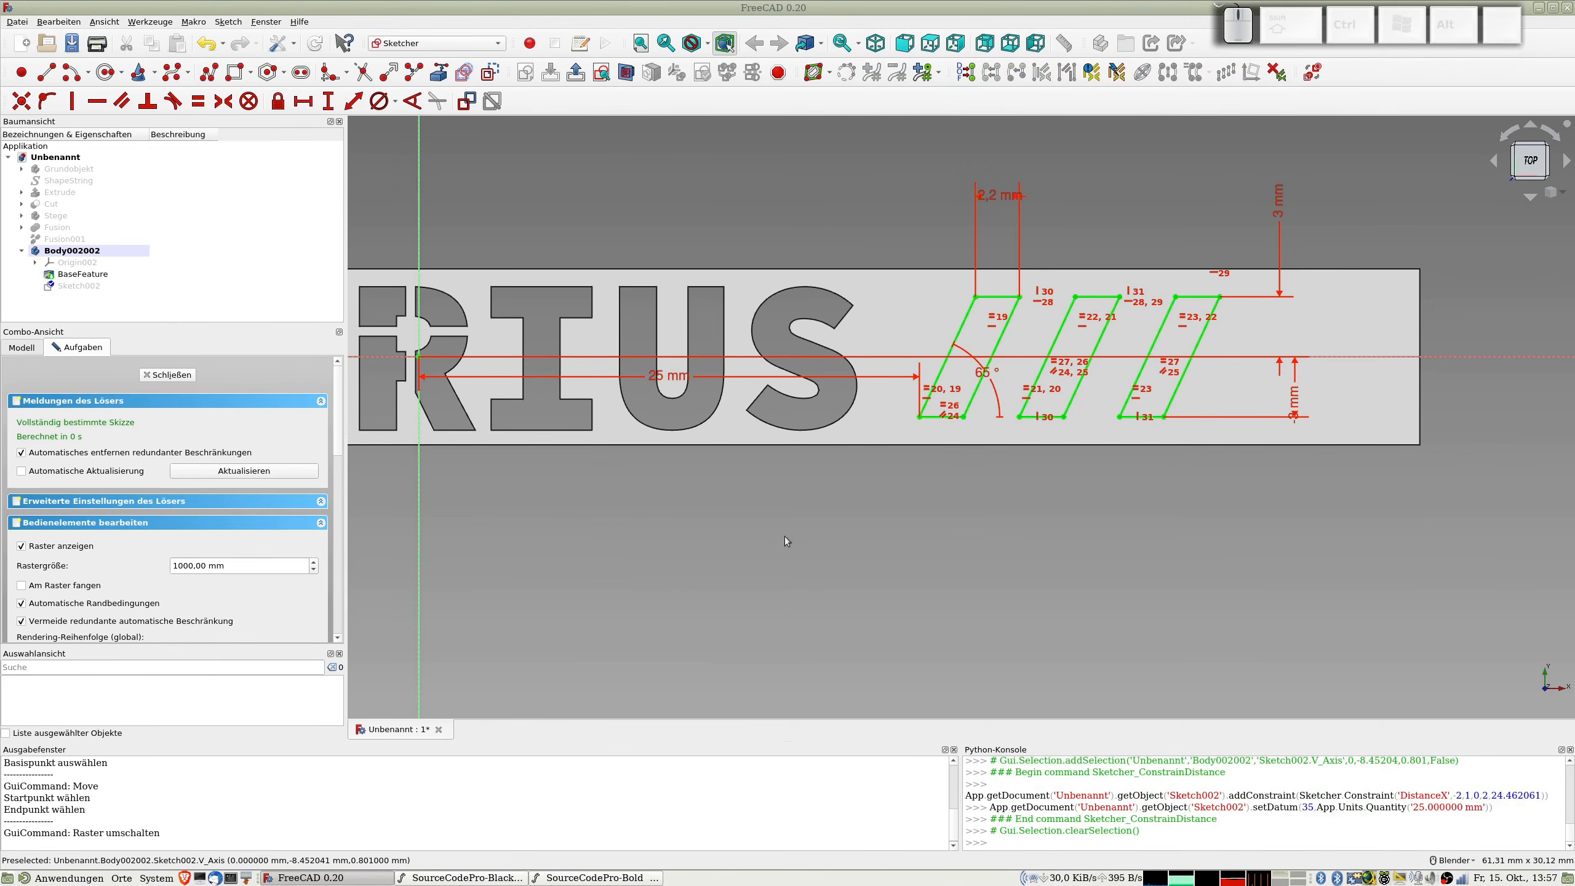
# Step: Place the 25 mm dimension below the strip and close the sketch
pyautogui.scroll(-2, 971, 528)
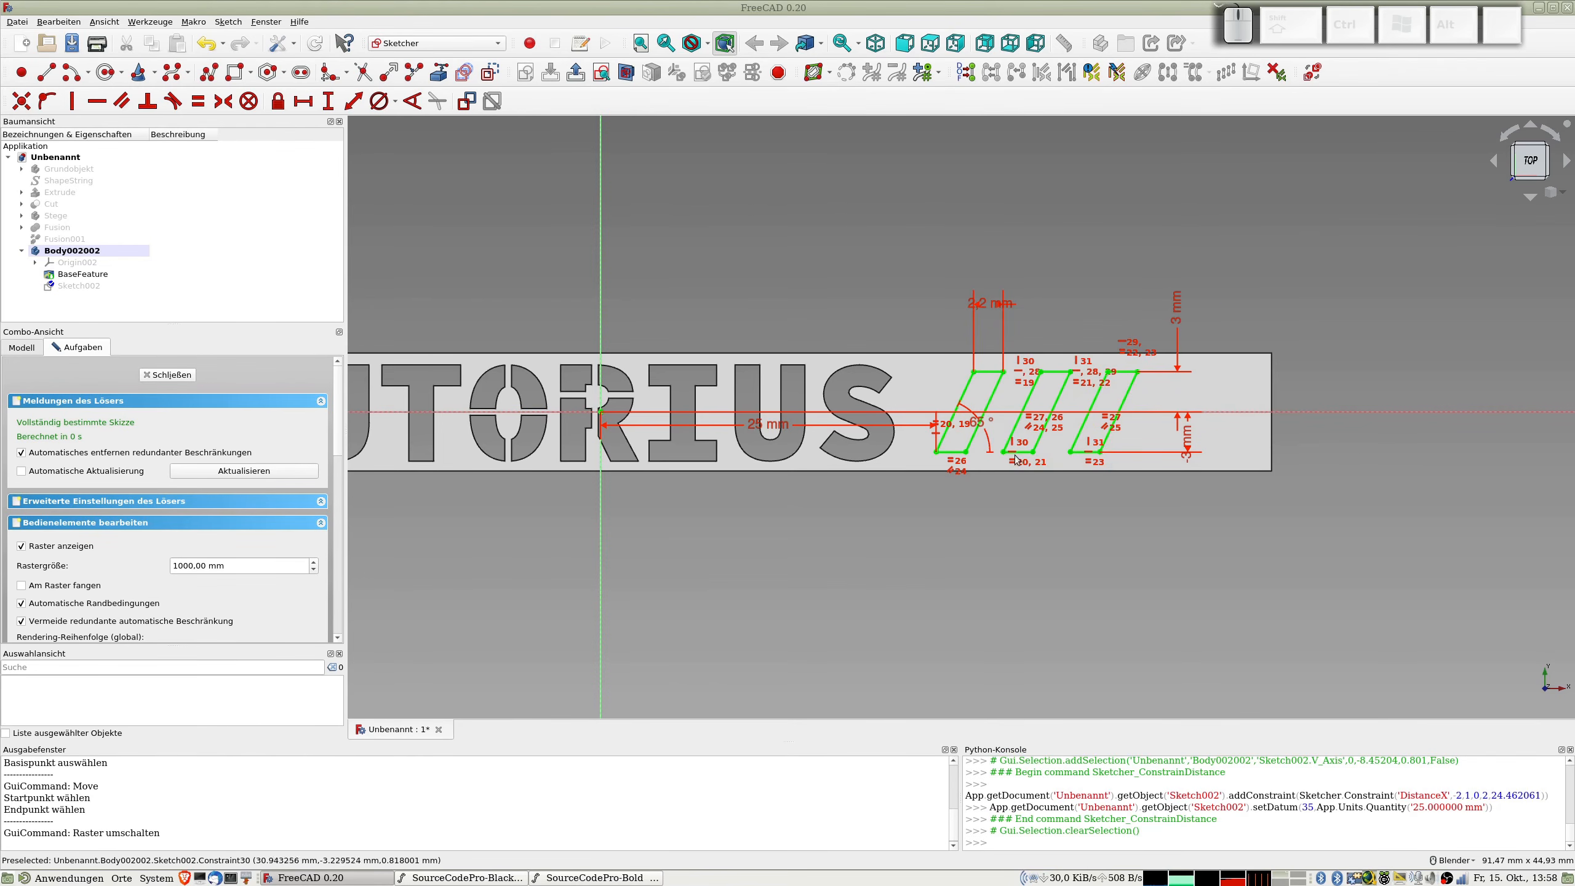
pyautogui.scroll(2, 1010, 453)
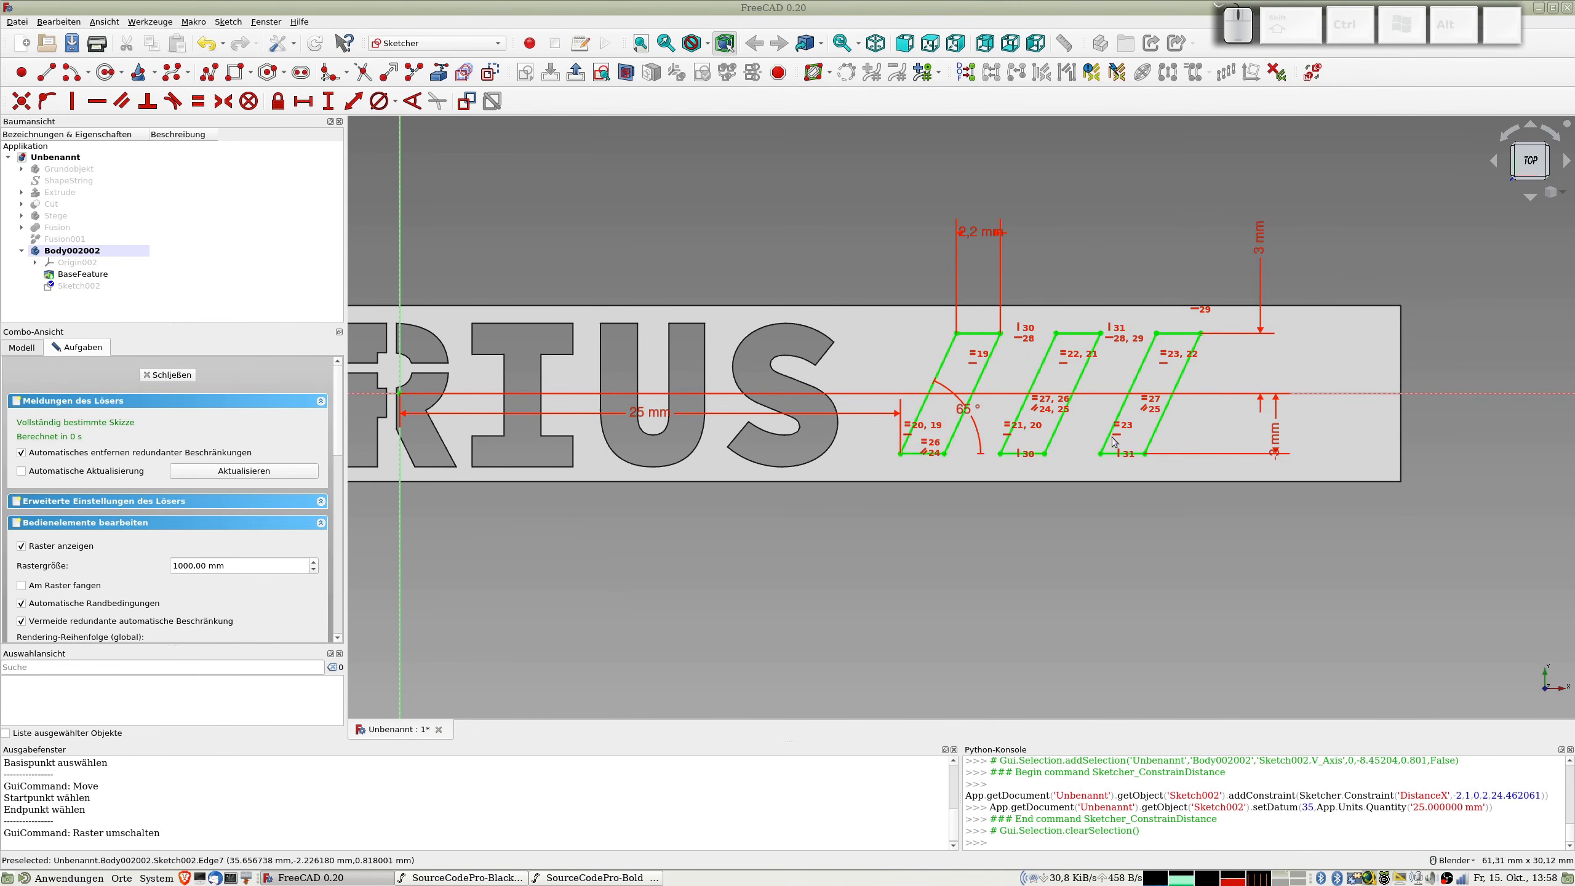
pyautogui.scroll(-2, 850, 483)
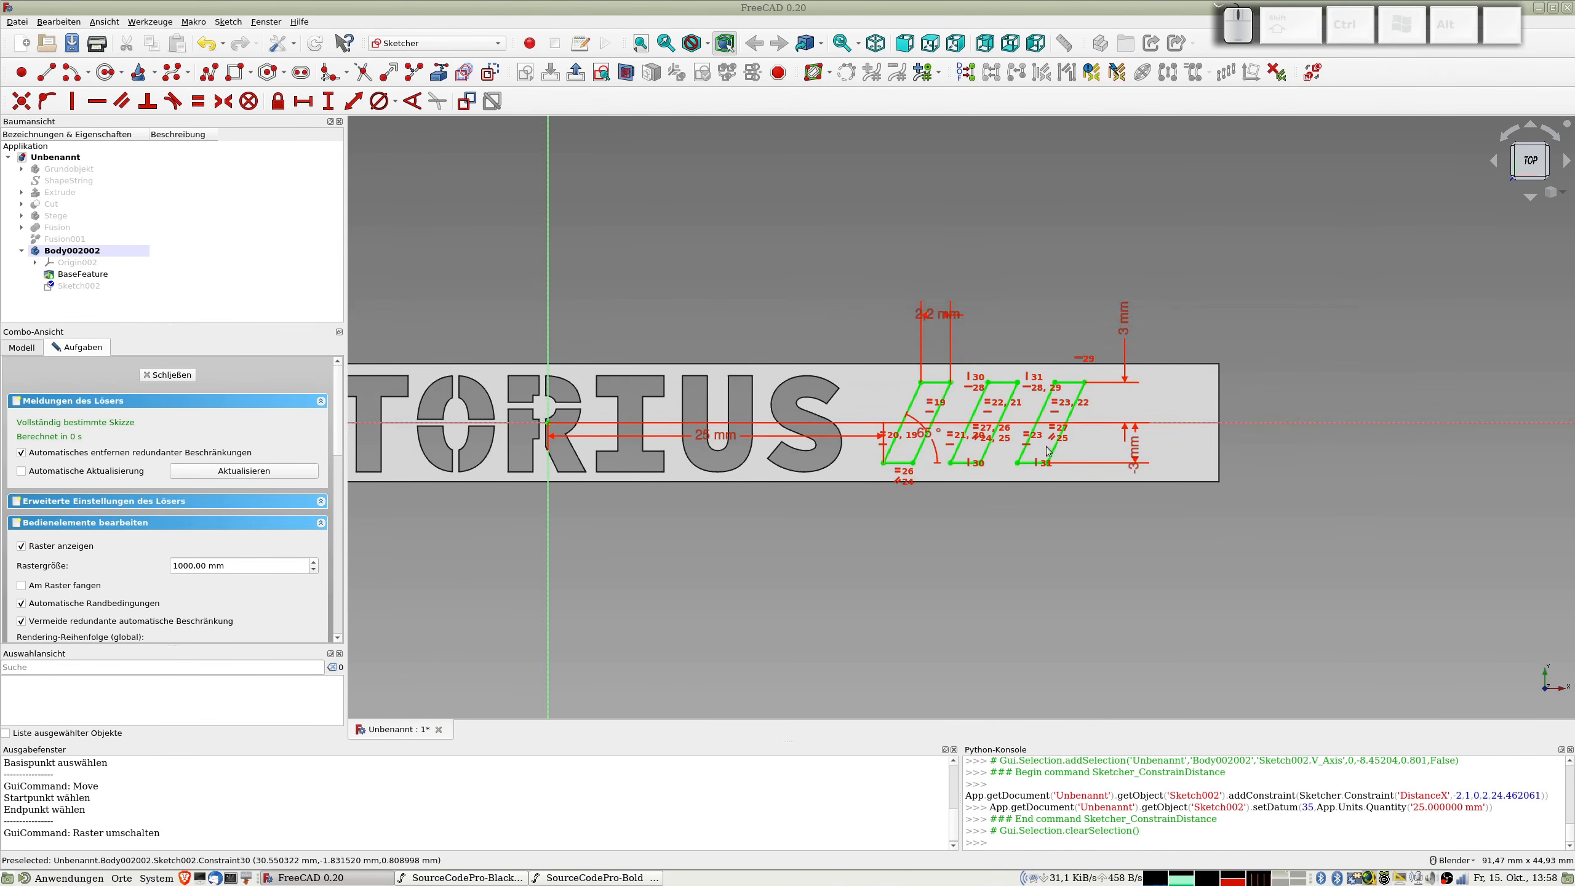
pyautogui.moveTo(715, 435); pyautogui.dragTo(730, 586)
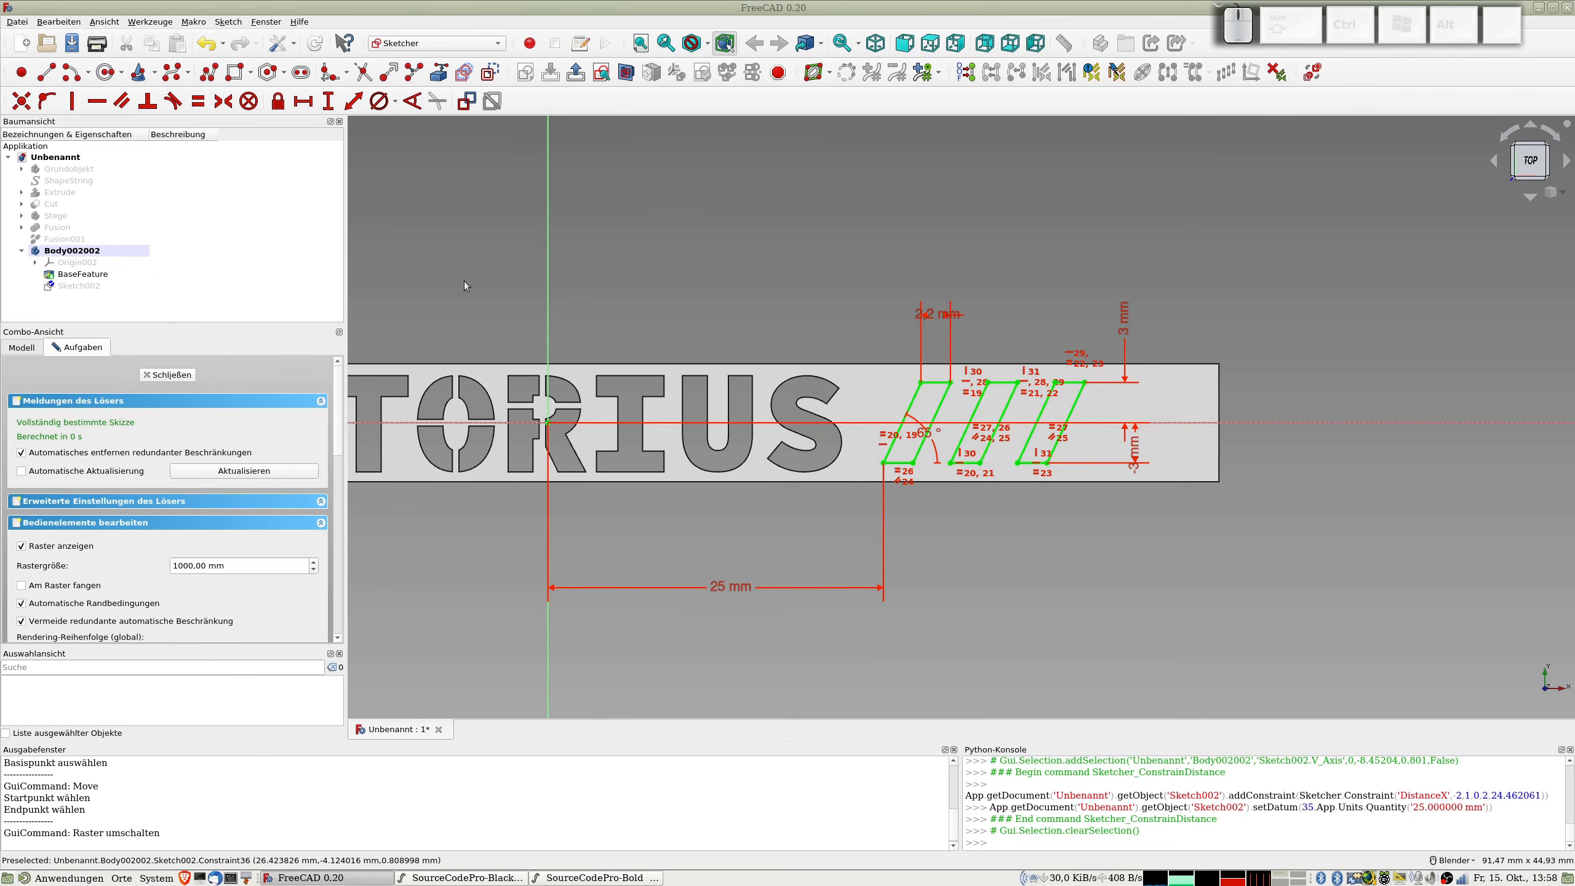
pyautogui.click(185, 375)
# Step: Cut the three slanted outlines out of the strip as a 5 mm deep pocket and rename the body TUTORIUS1
pyautogui.click(303, 74)
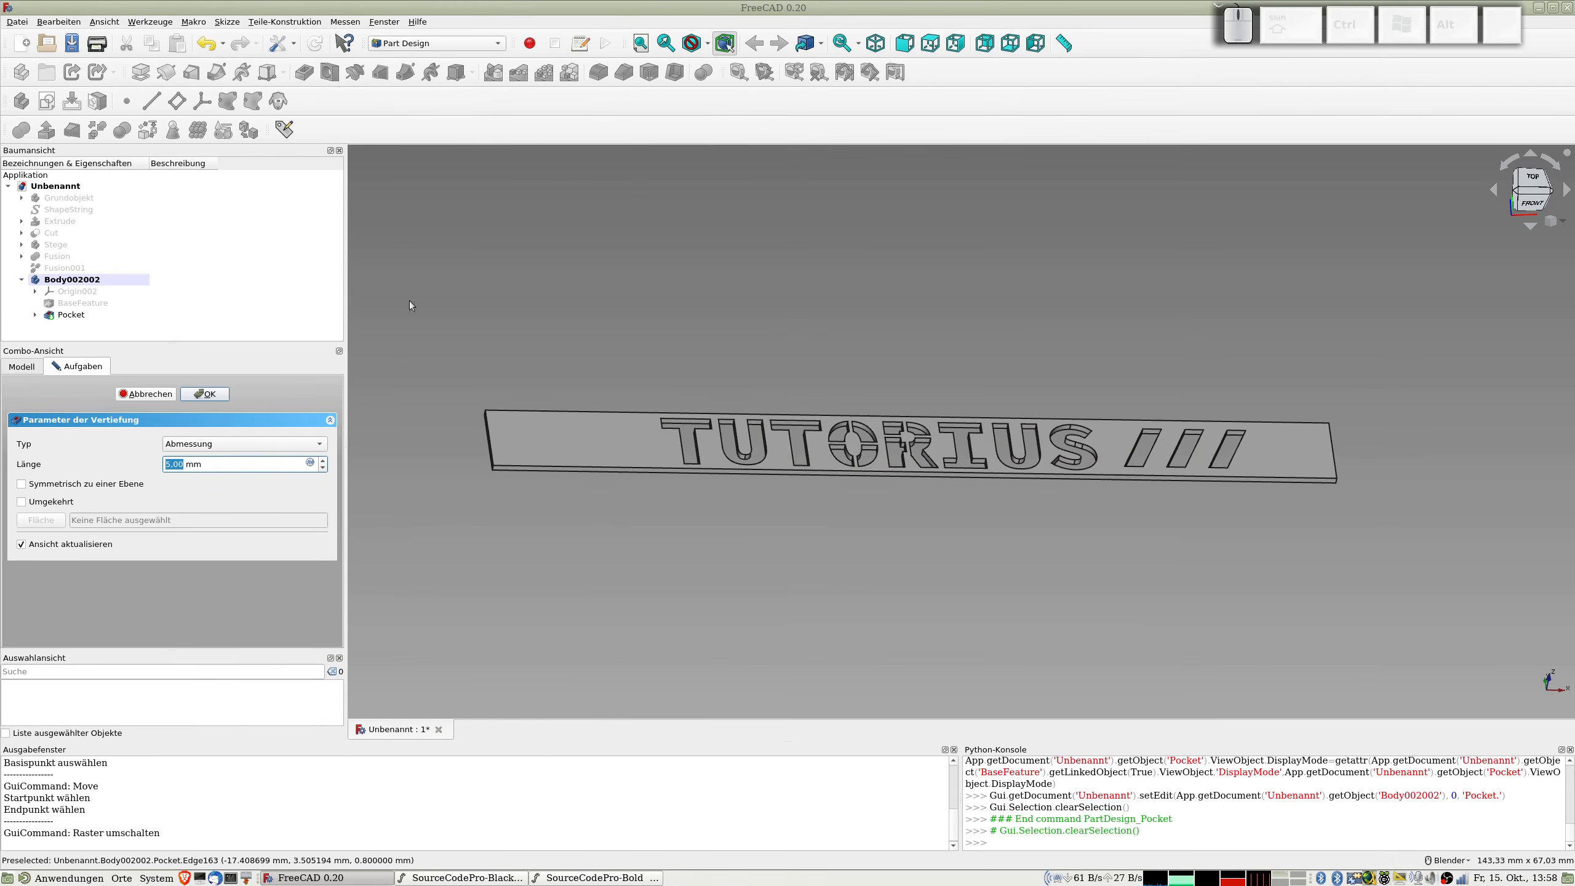
pyautogui.click(74, 279)
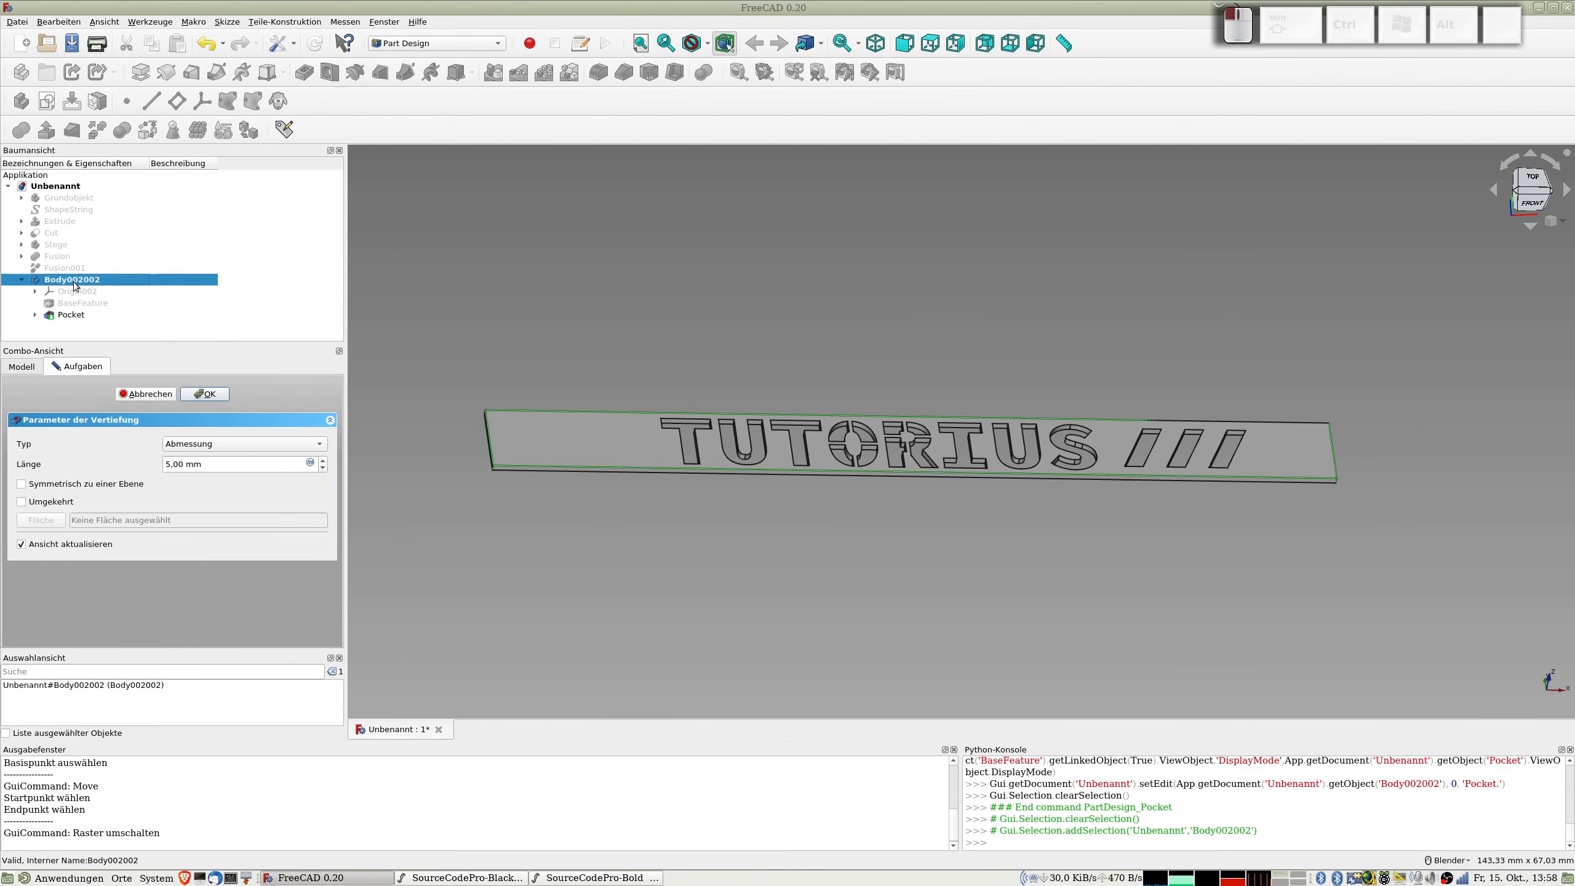
pyautogui.press('F2')
pyautogui.write('TUTOR')
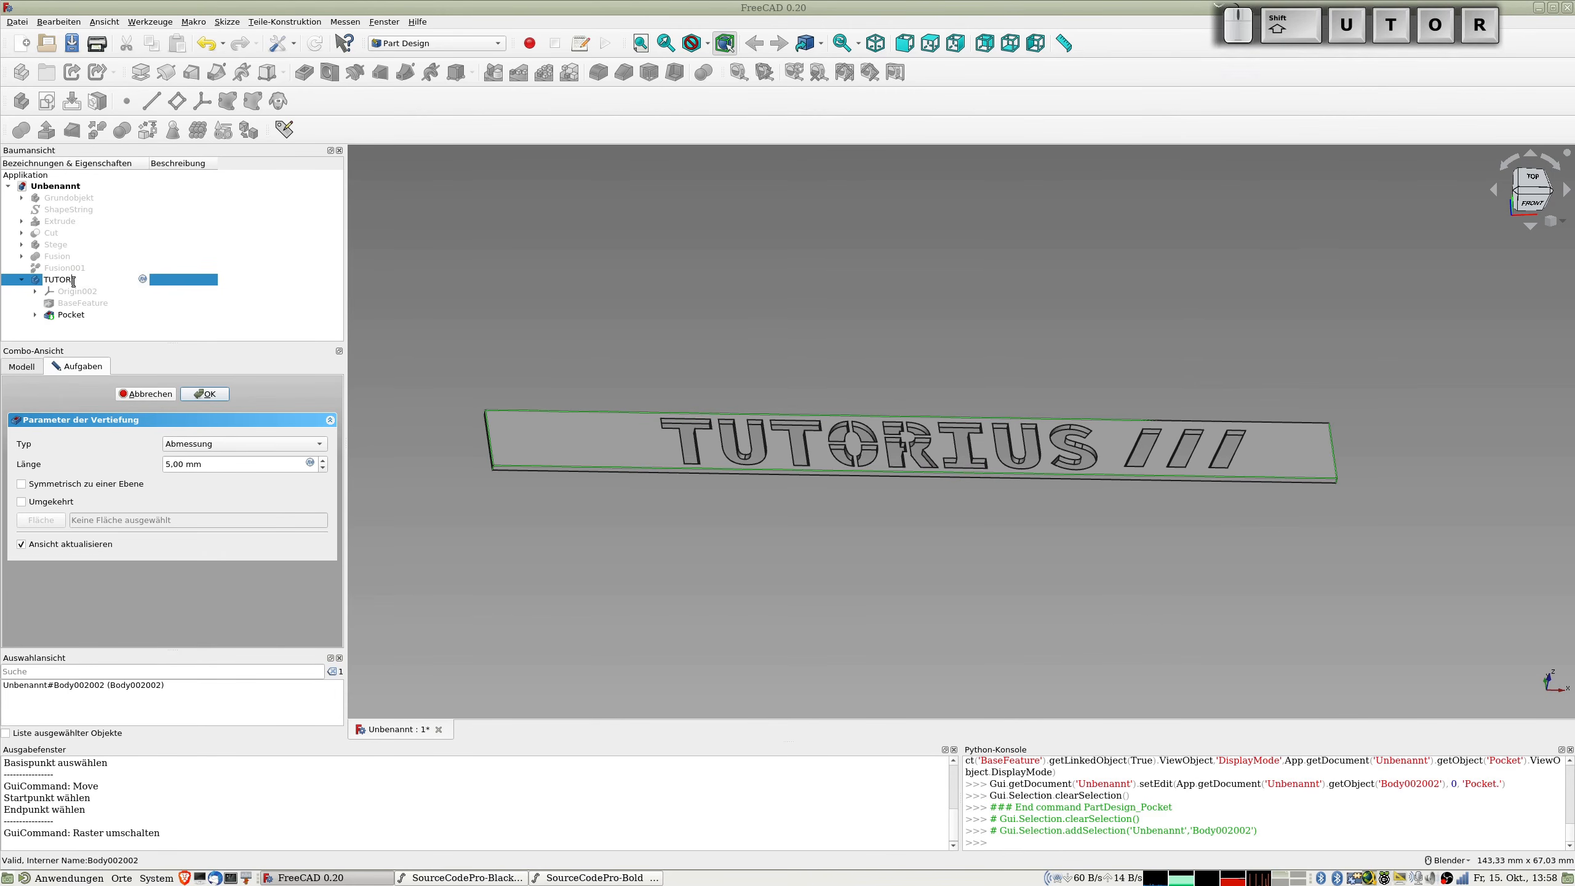
pyautogui.write('IUS1')
pyautogui.press('Return')
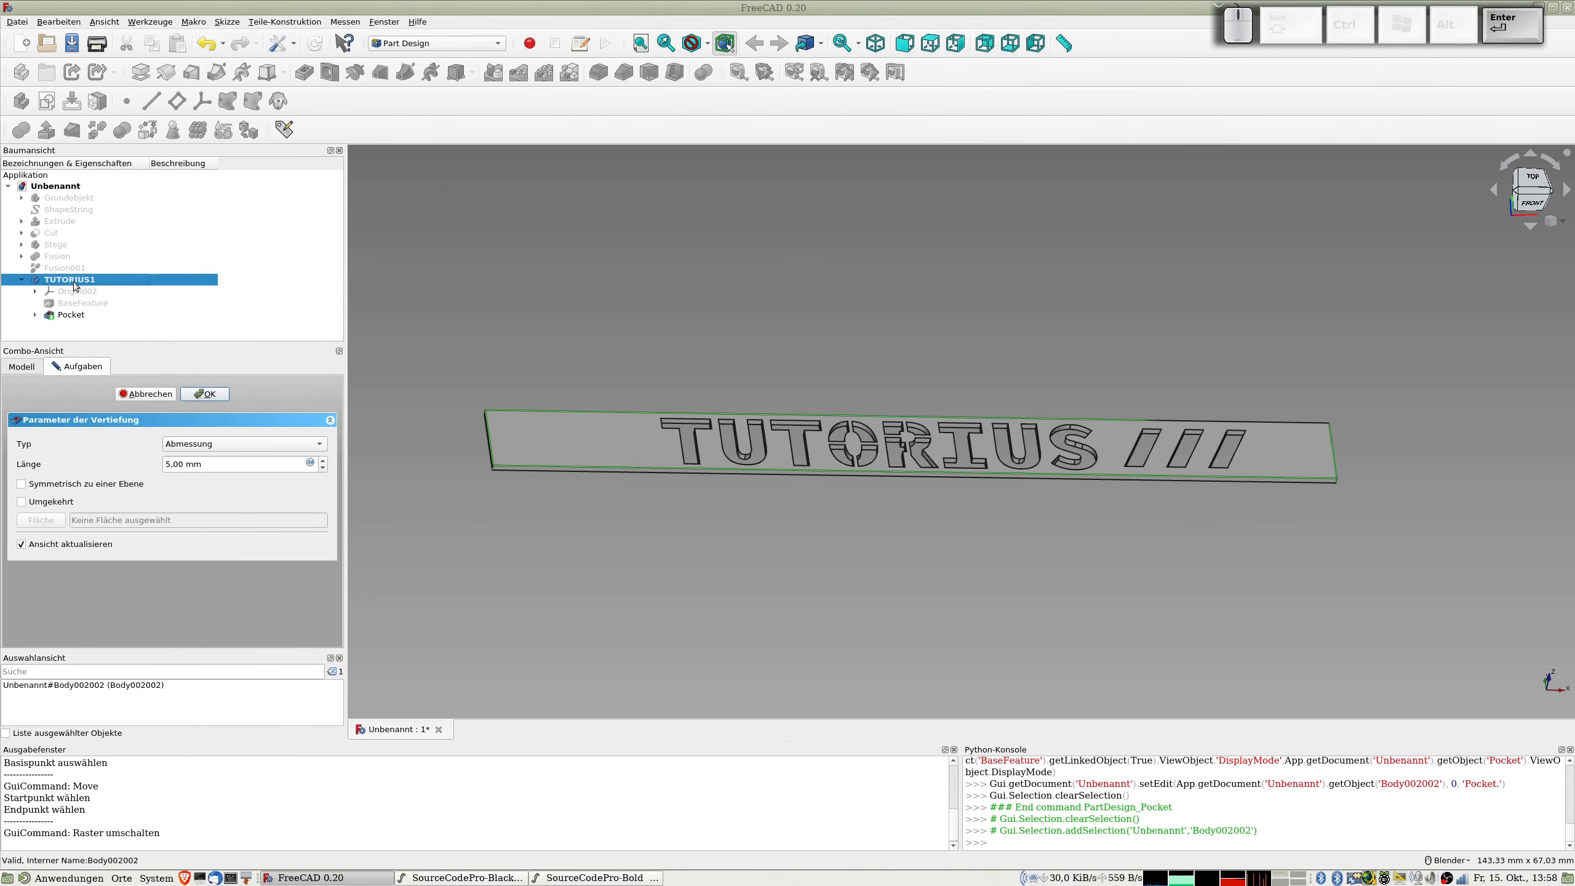
pyautogui.click(209, 395)
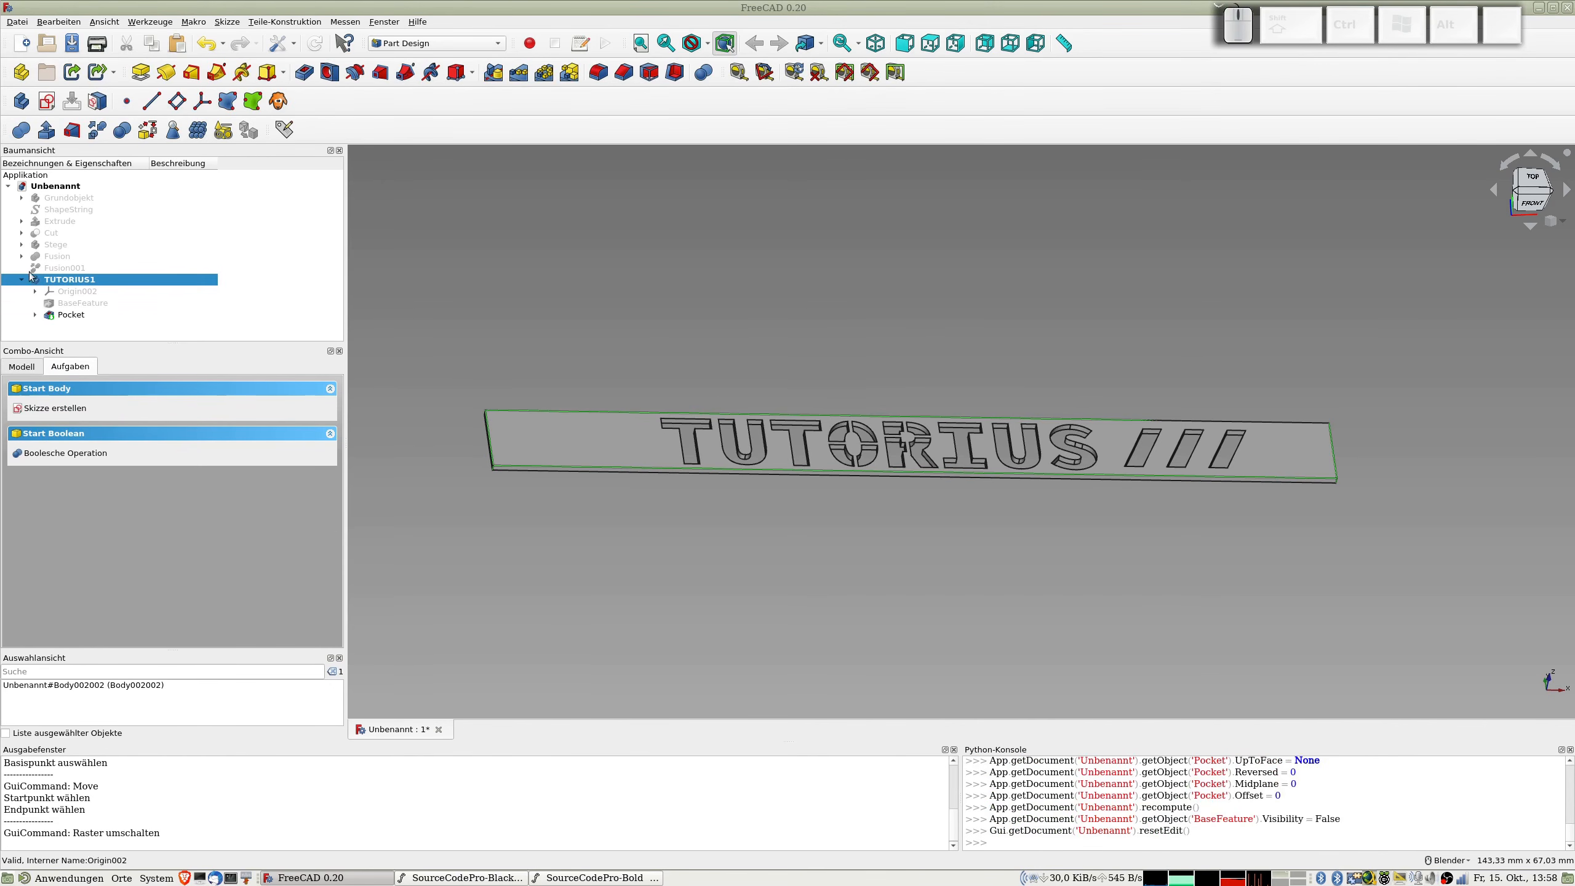
# Step: Try to export the TUTORIUS1 body as an STL mesh
pyautogui.hotkey('ctrl', 'e')
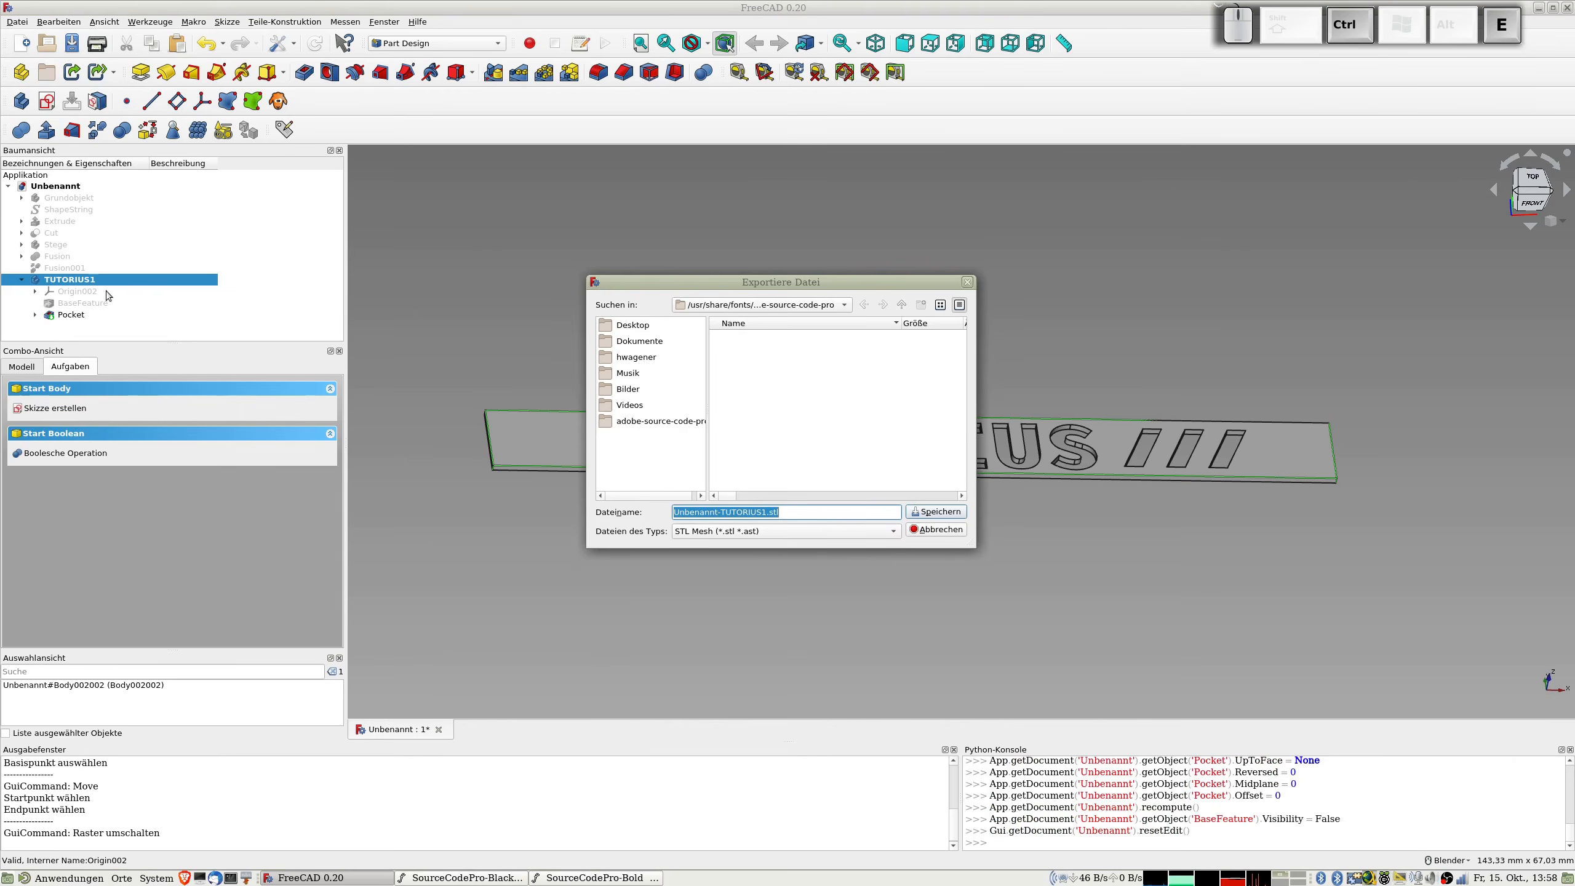
pyautogui.press('Escape')
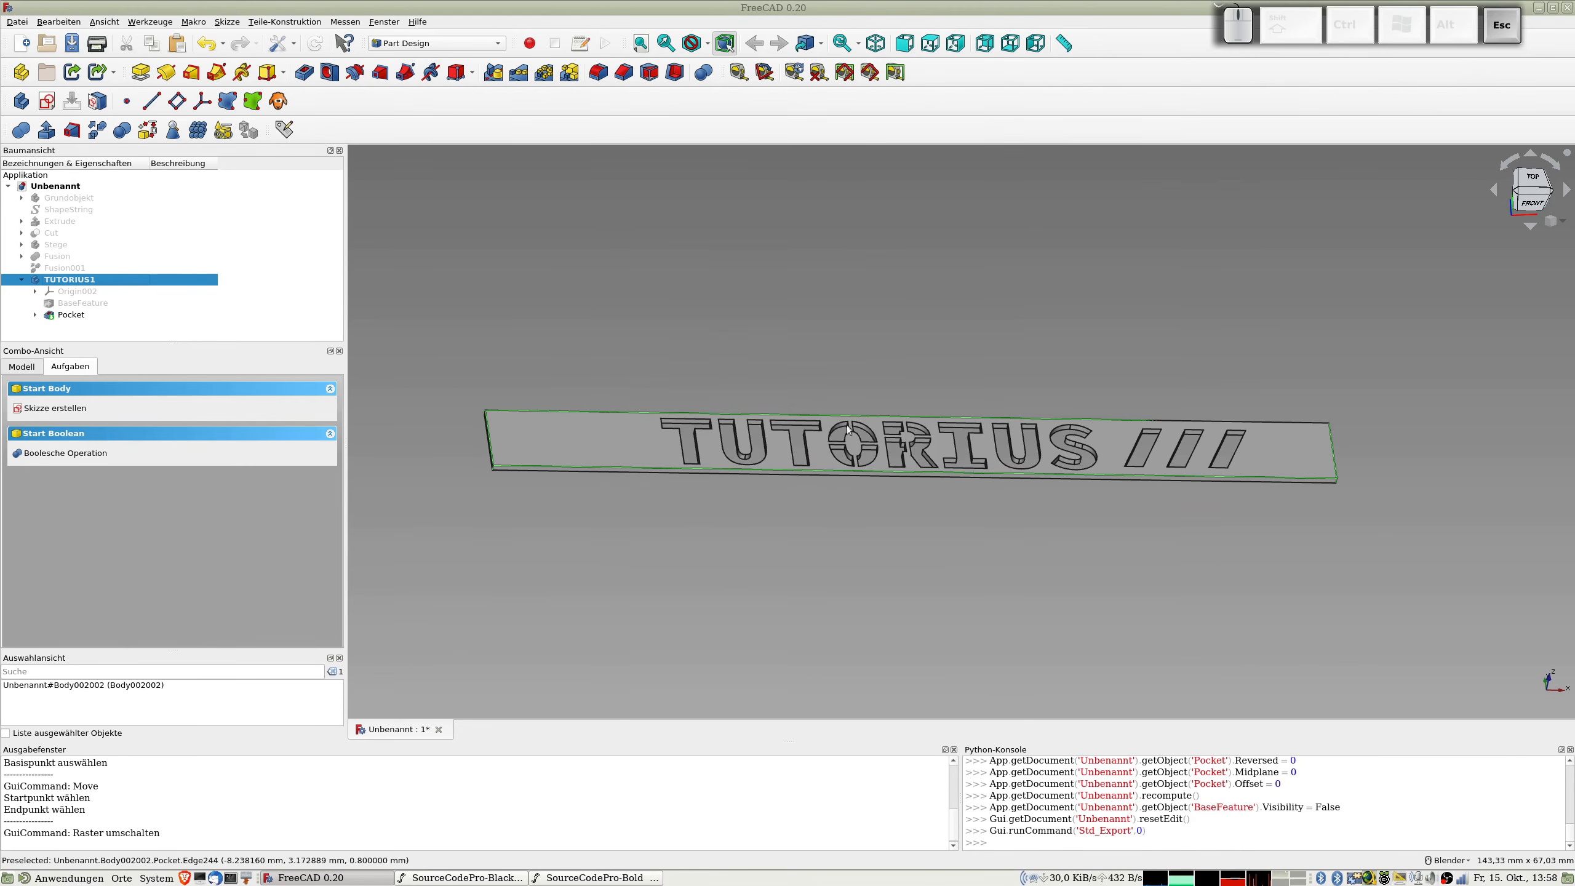
# Step: Start saving the document under a new name and go to the FREECAD folder in the home directory
pyautogui.click(17, 22)
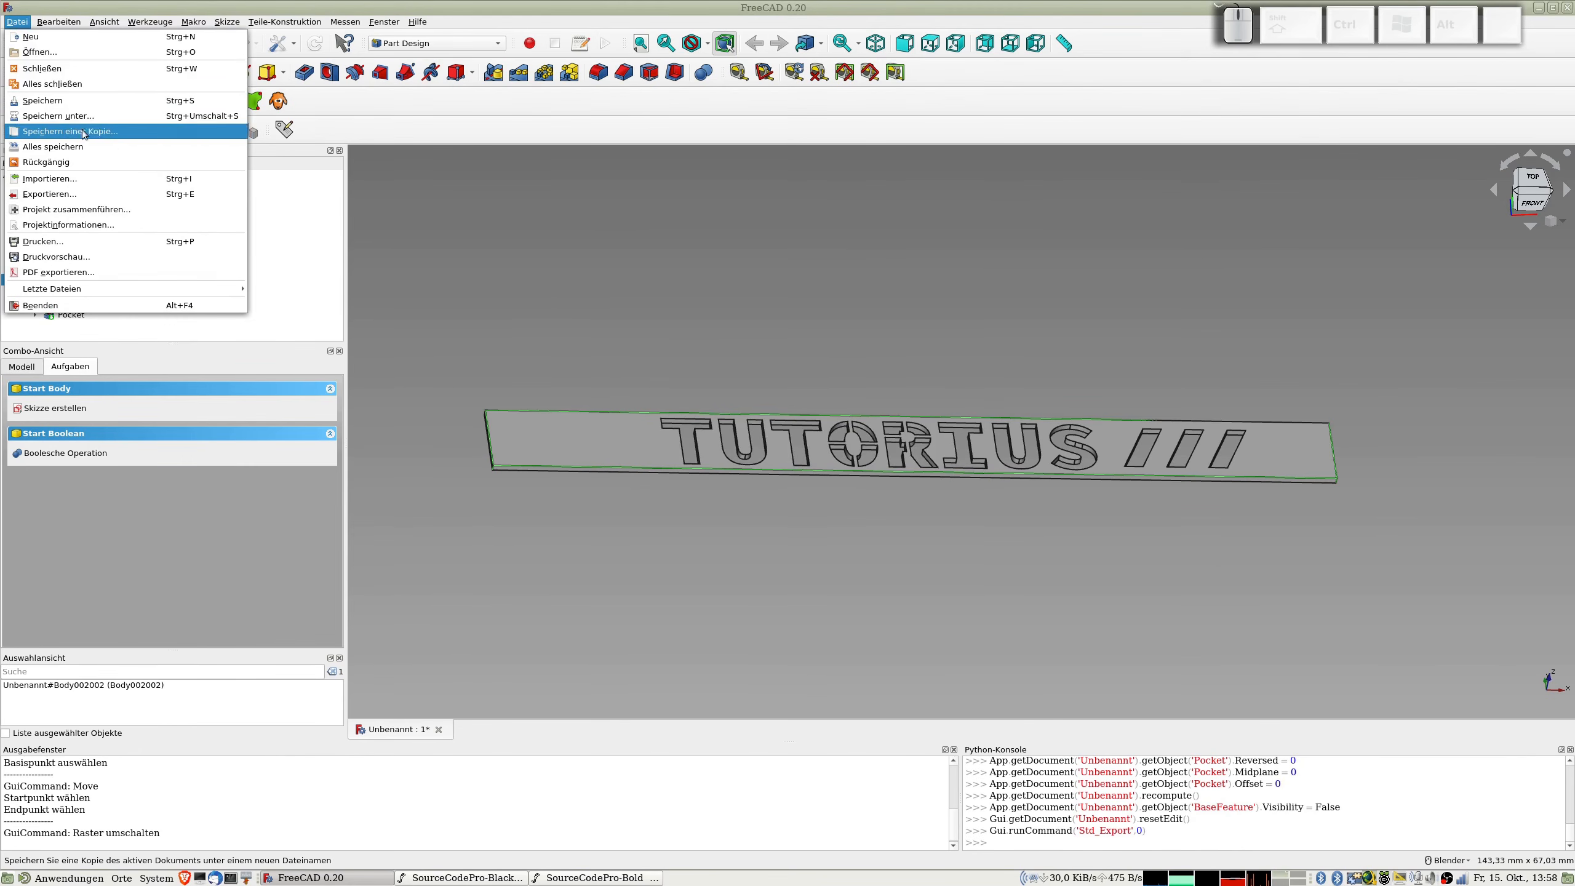
pyautogui.click(58, 115)
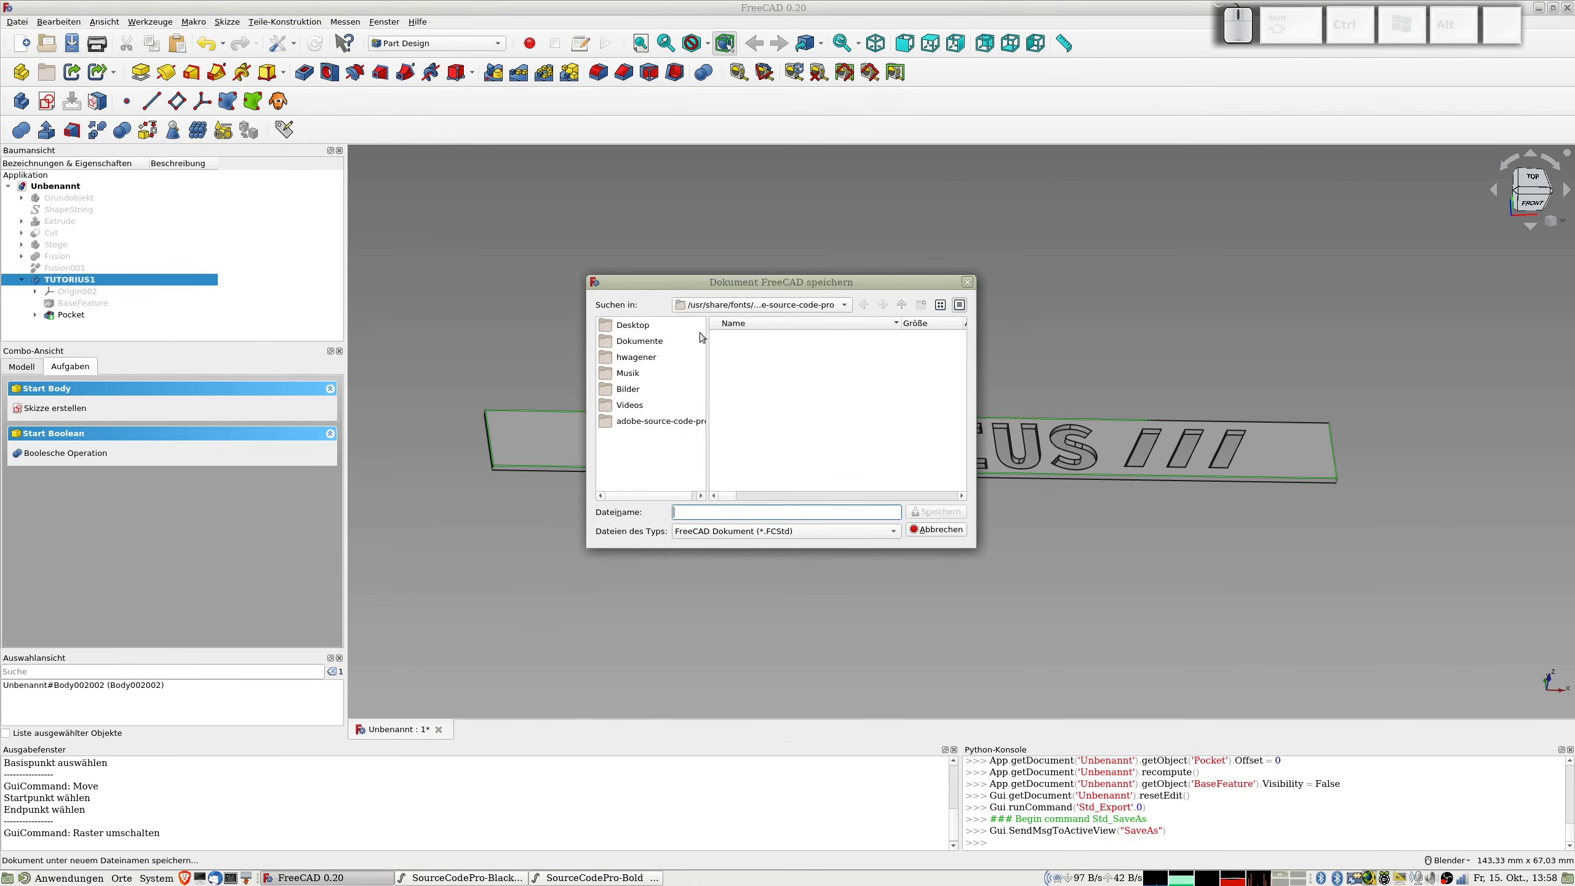
pyautogui.click(902, 305)
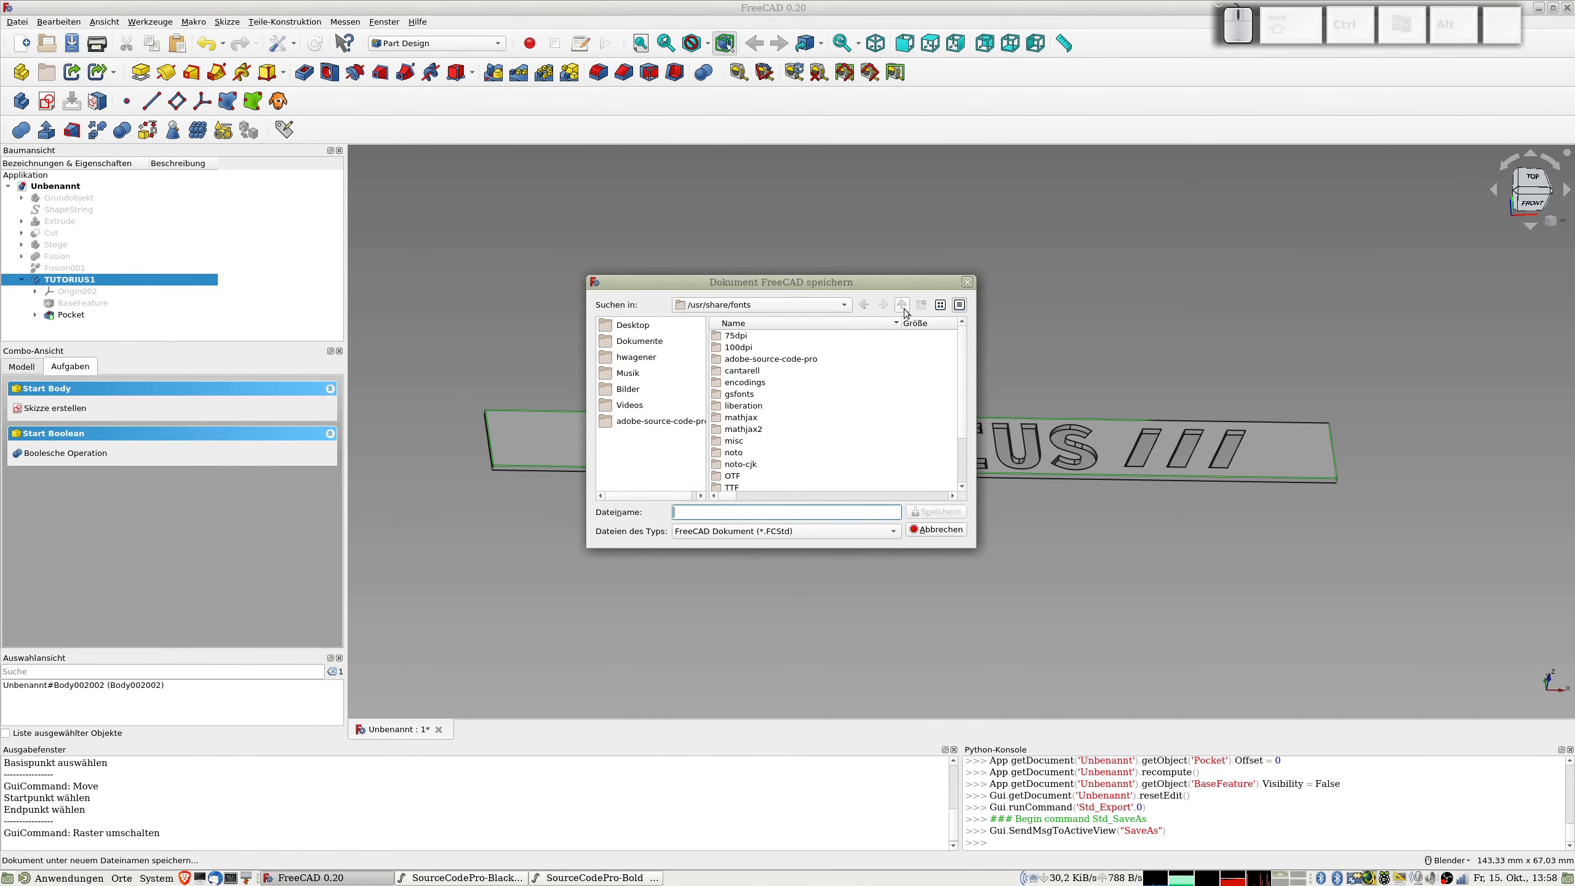
pyautogui.click(638, 358)
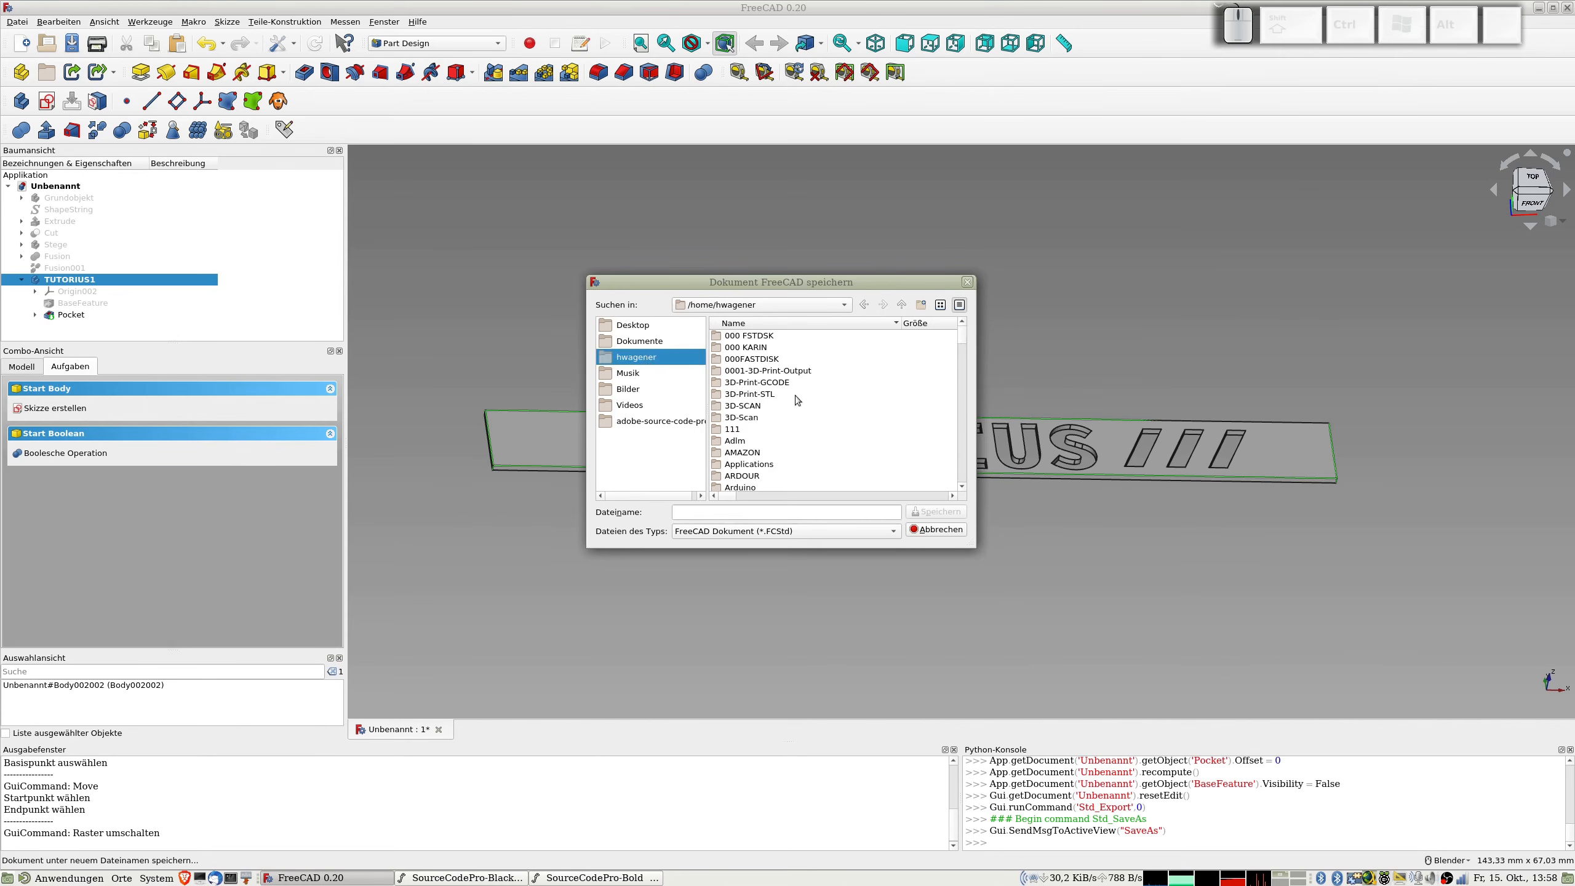
pyautogui.scroll(-12, 779, 413)
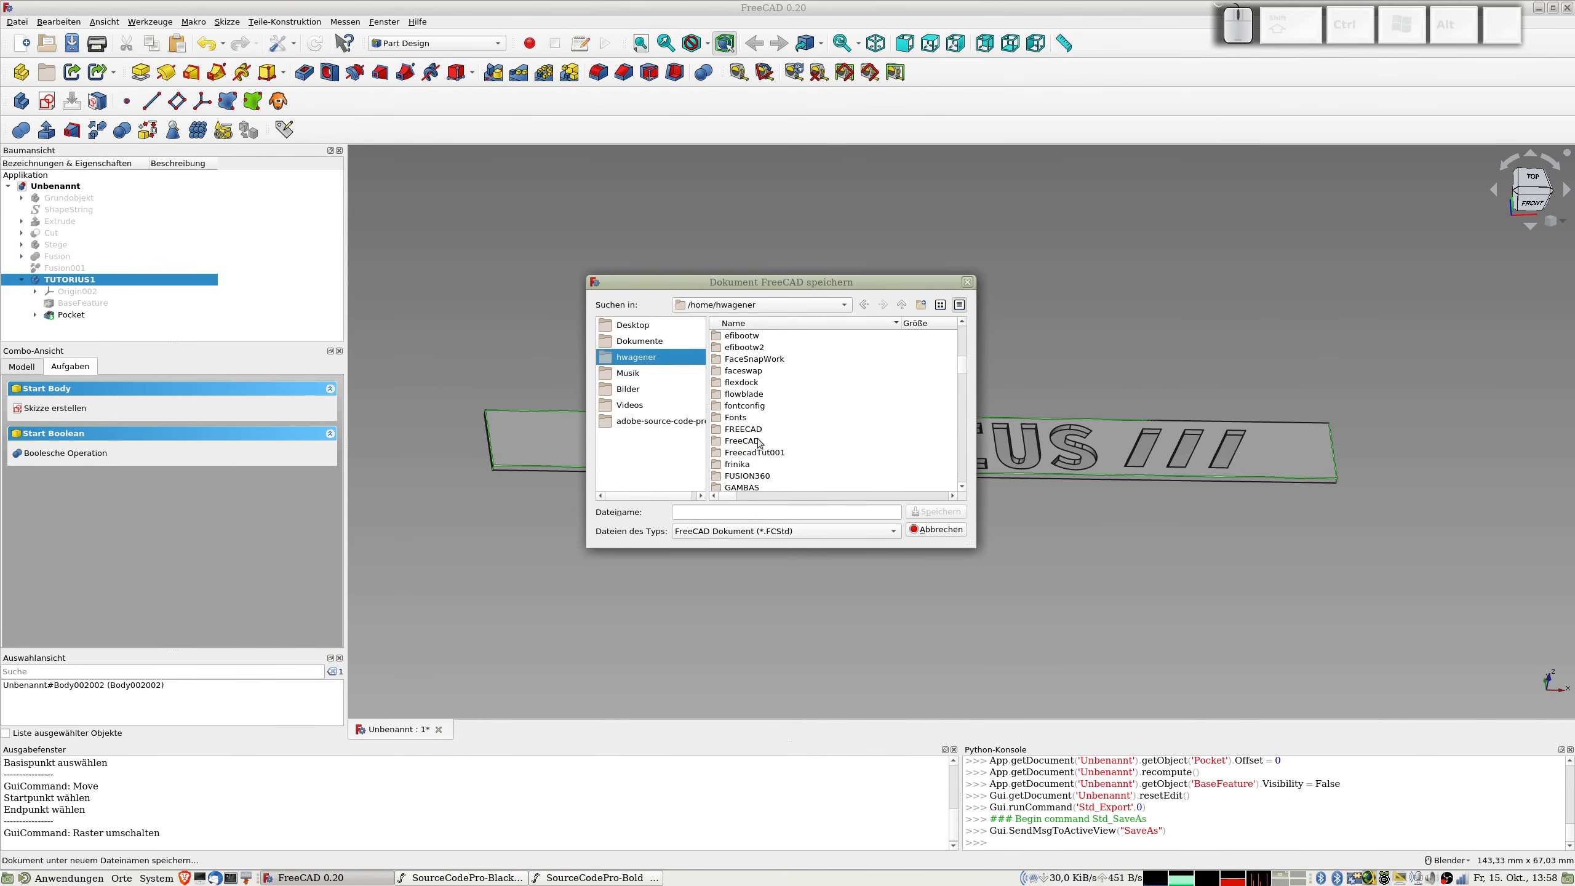
pyautogui.doubleClick(747, 429)
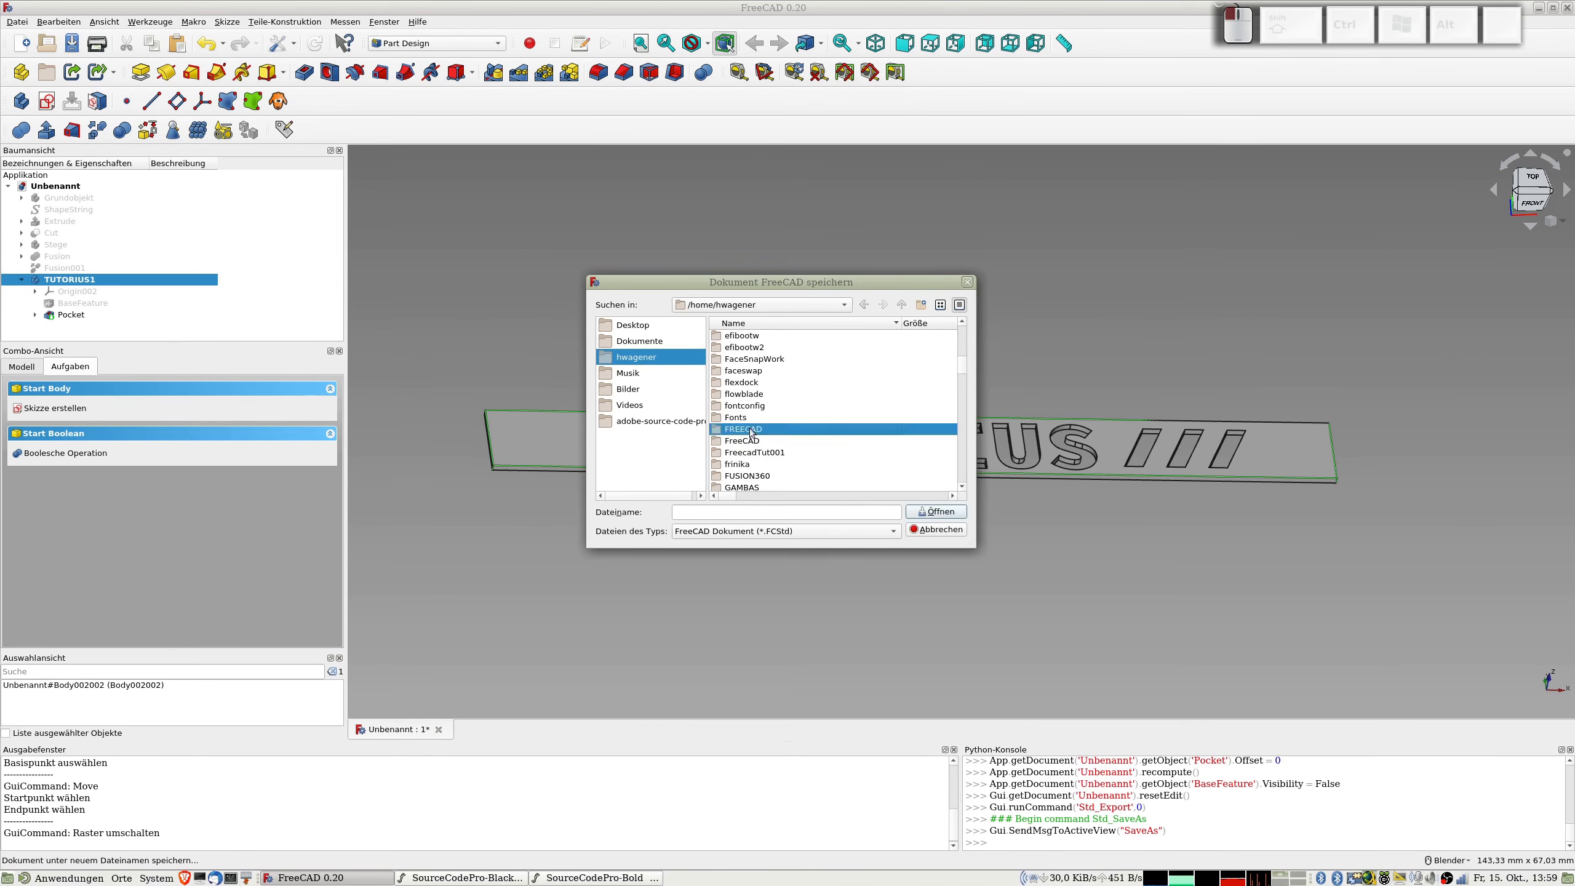
# Step: Create a new folder named 20211015-TutSchab inside the FREECAD folder
pyautogui.click(921, 305)
pyautogui.write('20211015-')
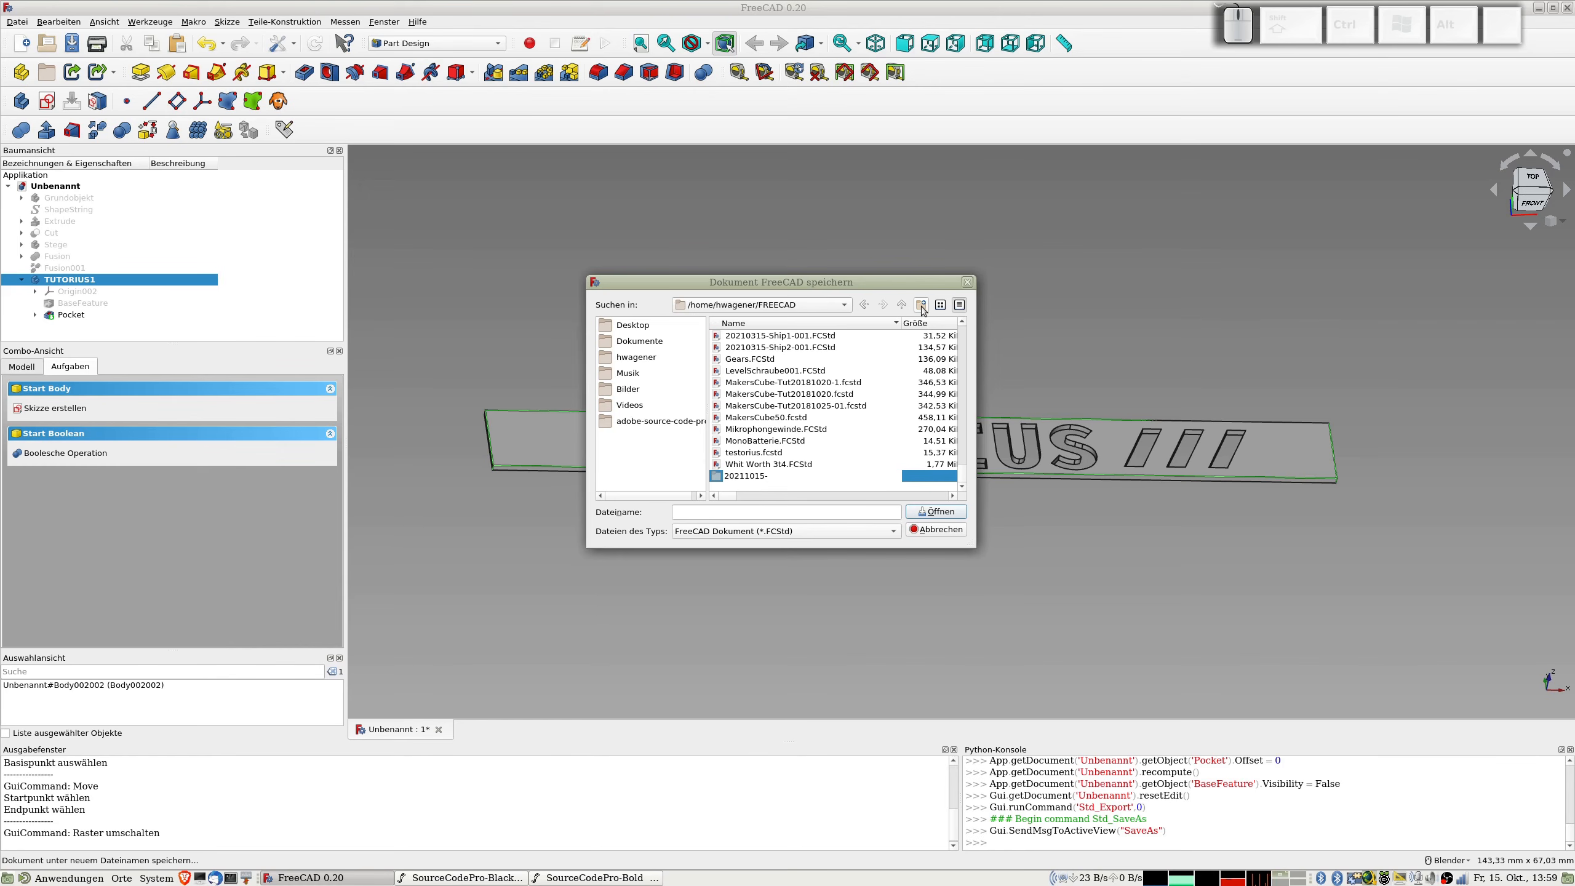
pyautogui.write('Tut')
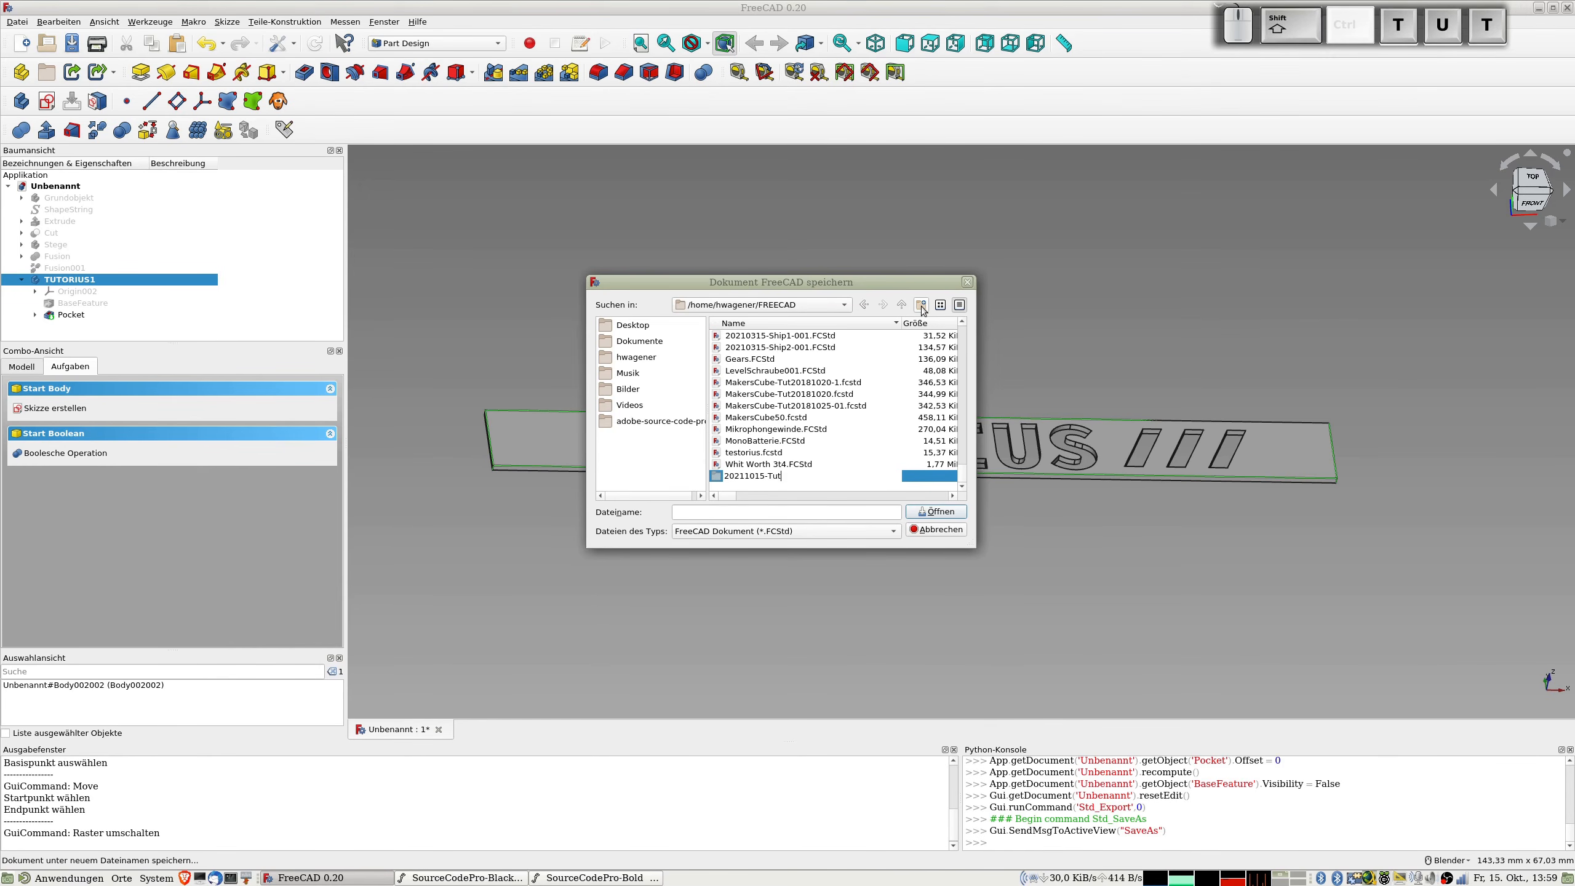
pyautogui.write('Schab')
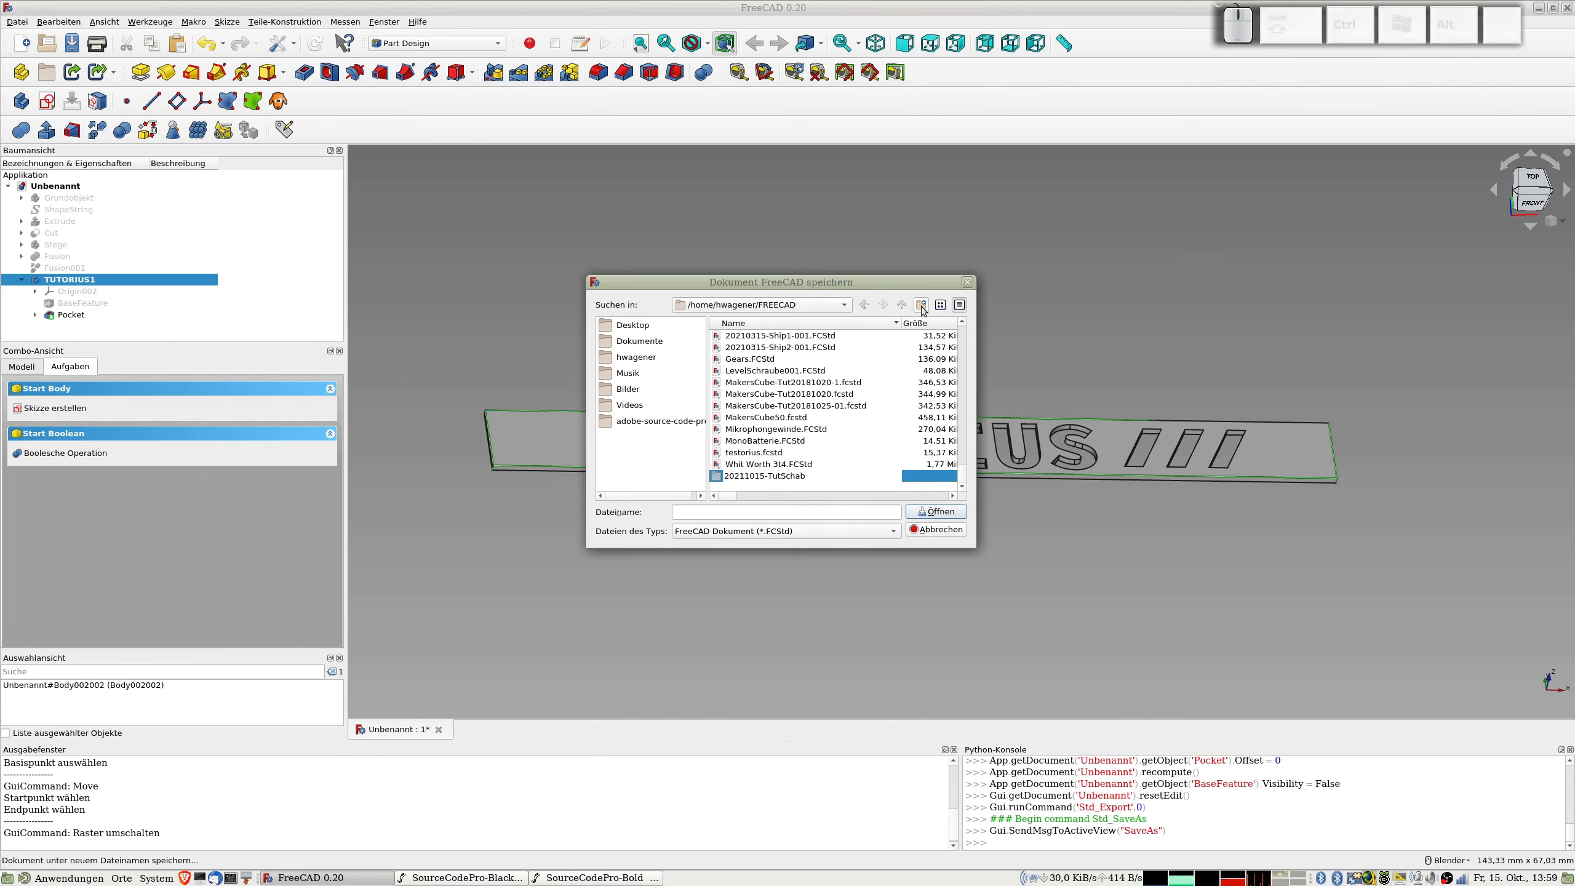
pyautogui.press('Return')
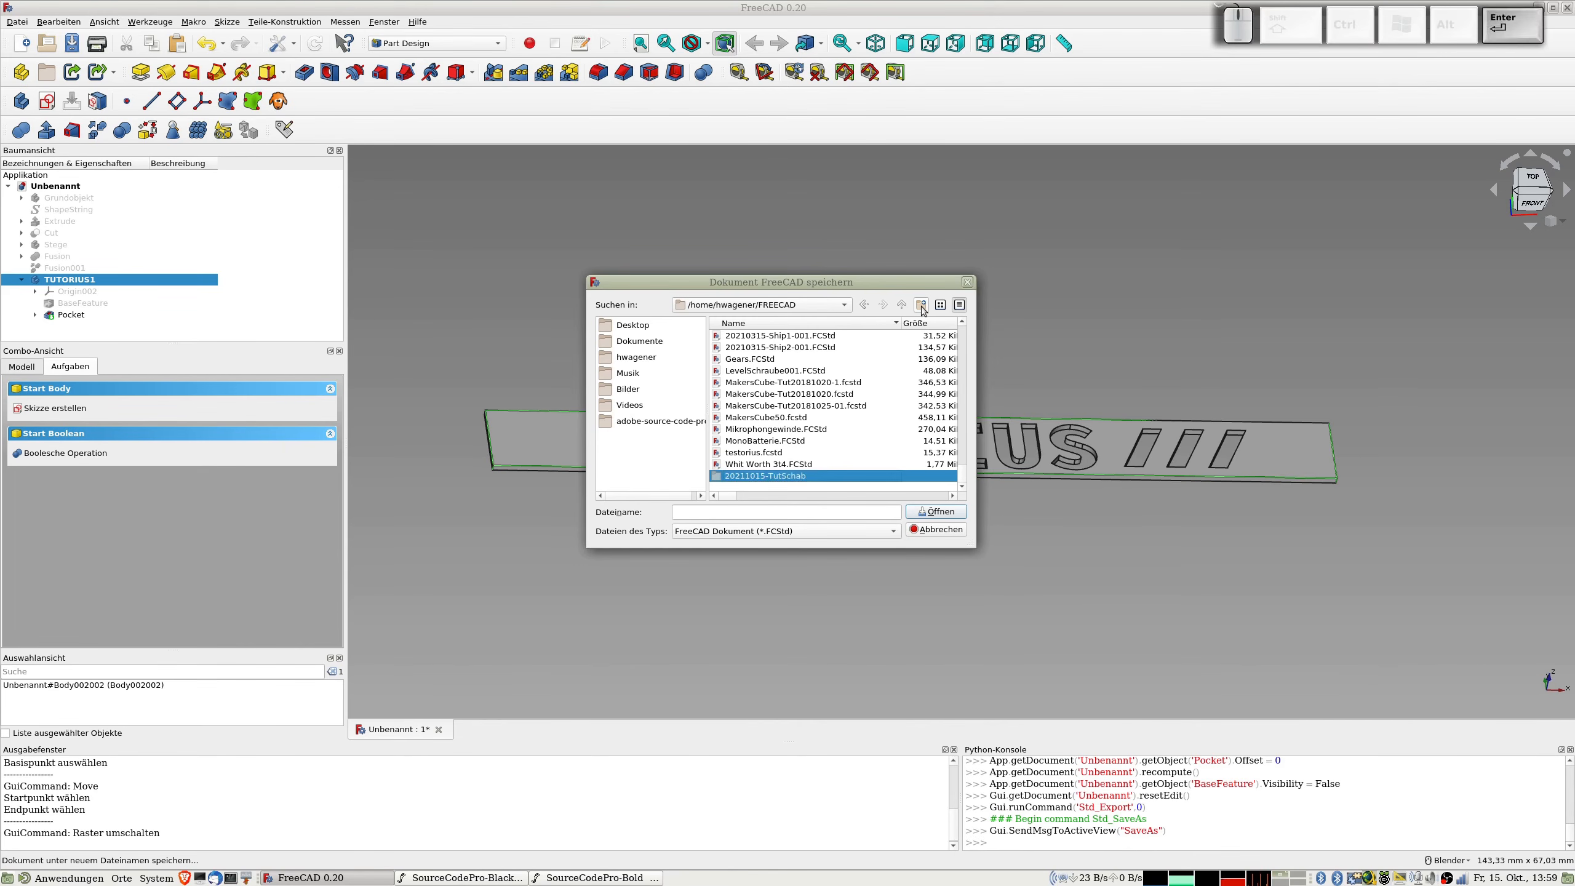
# Step: Save the document as TutSchab in the 20211015-TutSchab folder
pyautogui.doubleClick(773, 476)
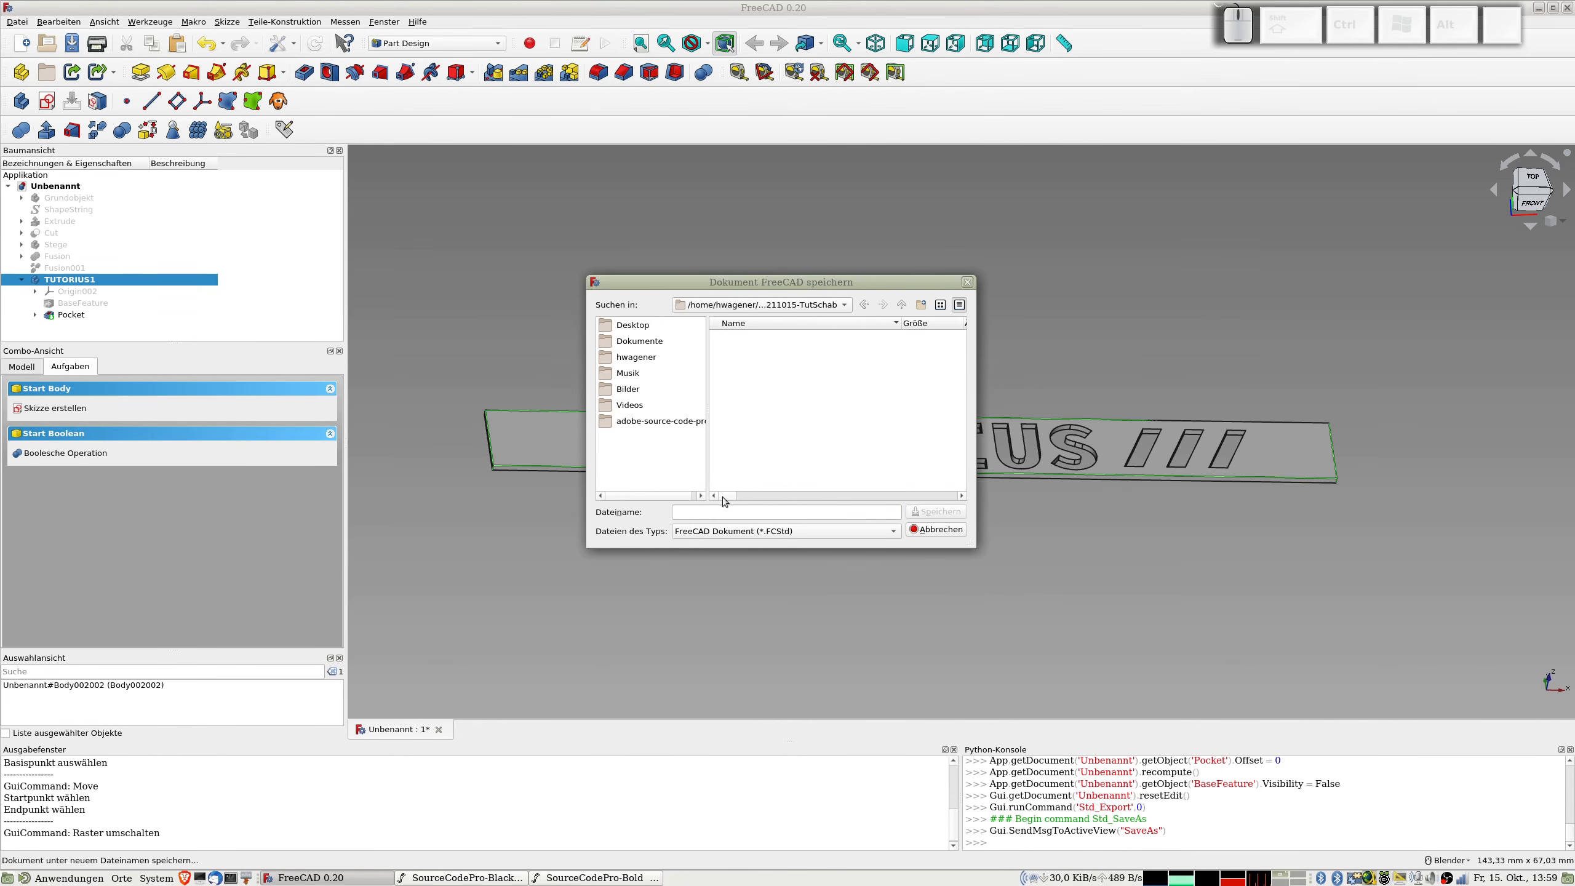
pyautogui.click(719, 511)
pyautogui.write('TutSc')
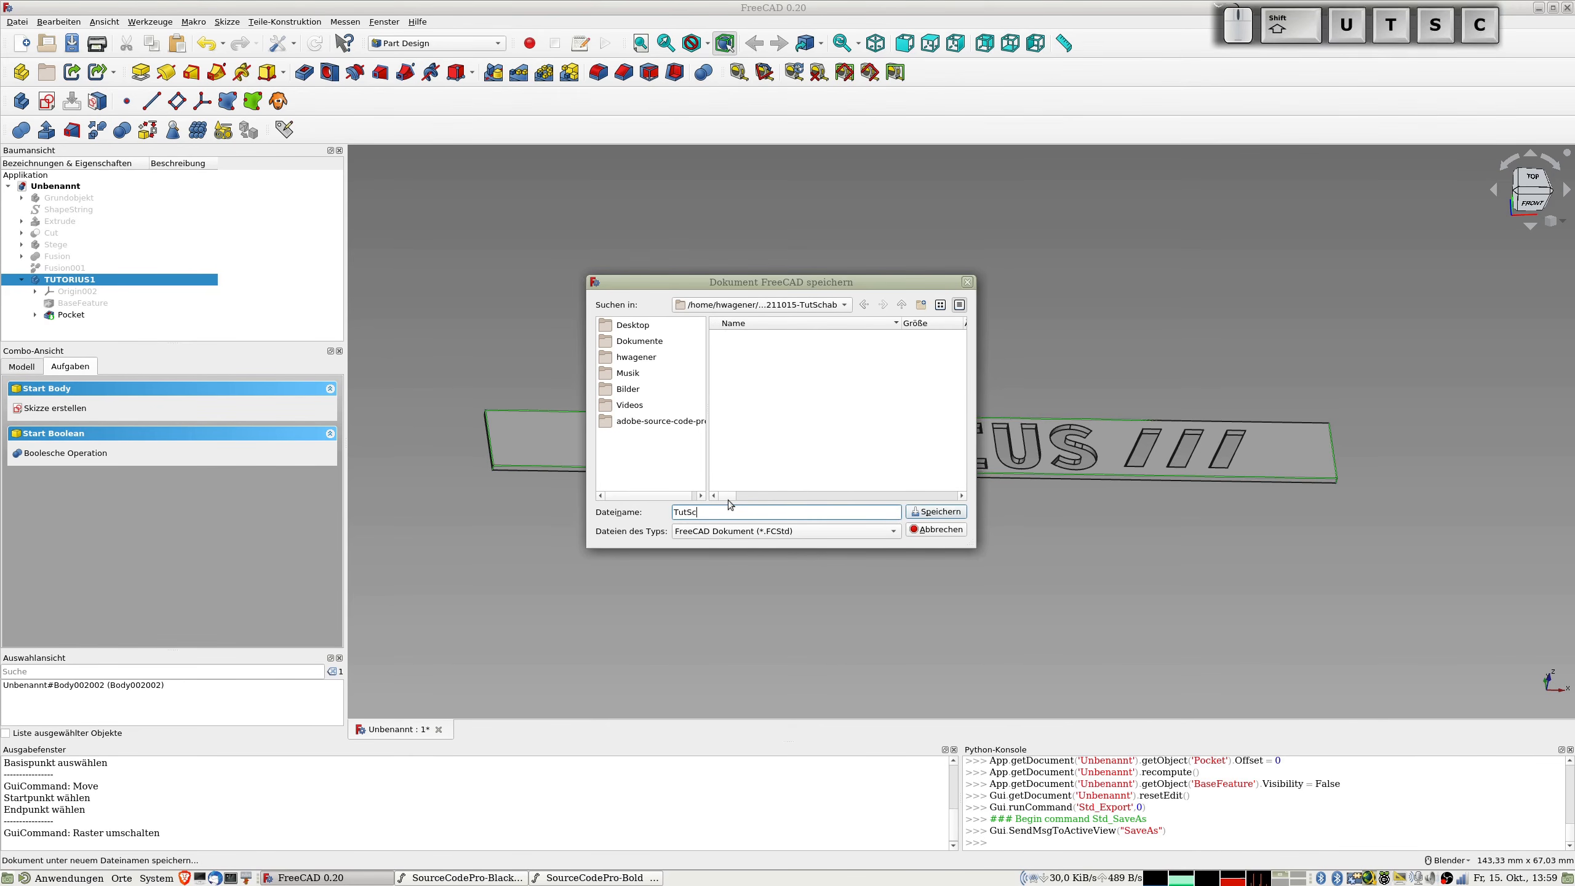
pyautogui.write('hab')
pyautogui.press('Return')
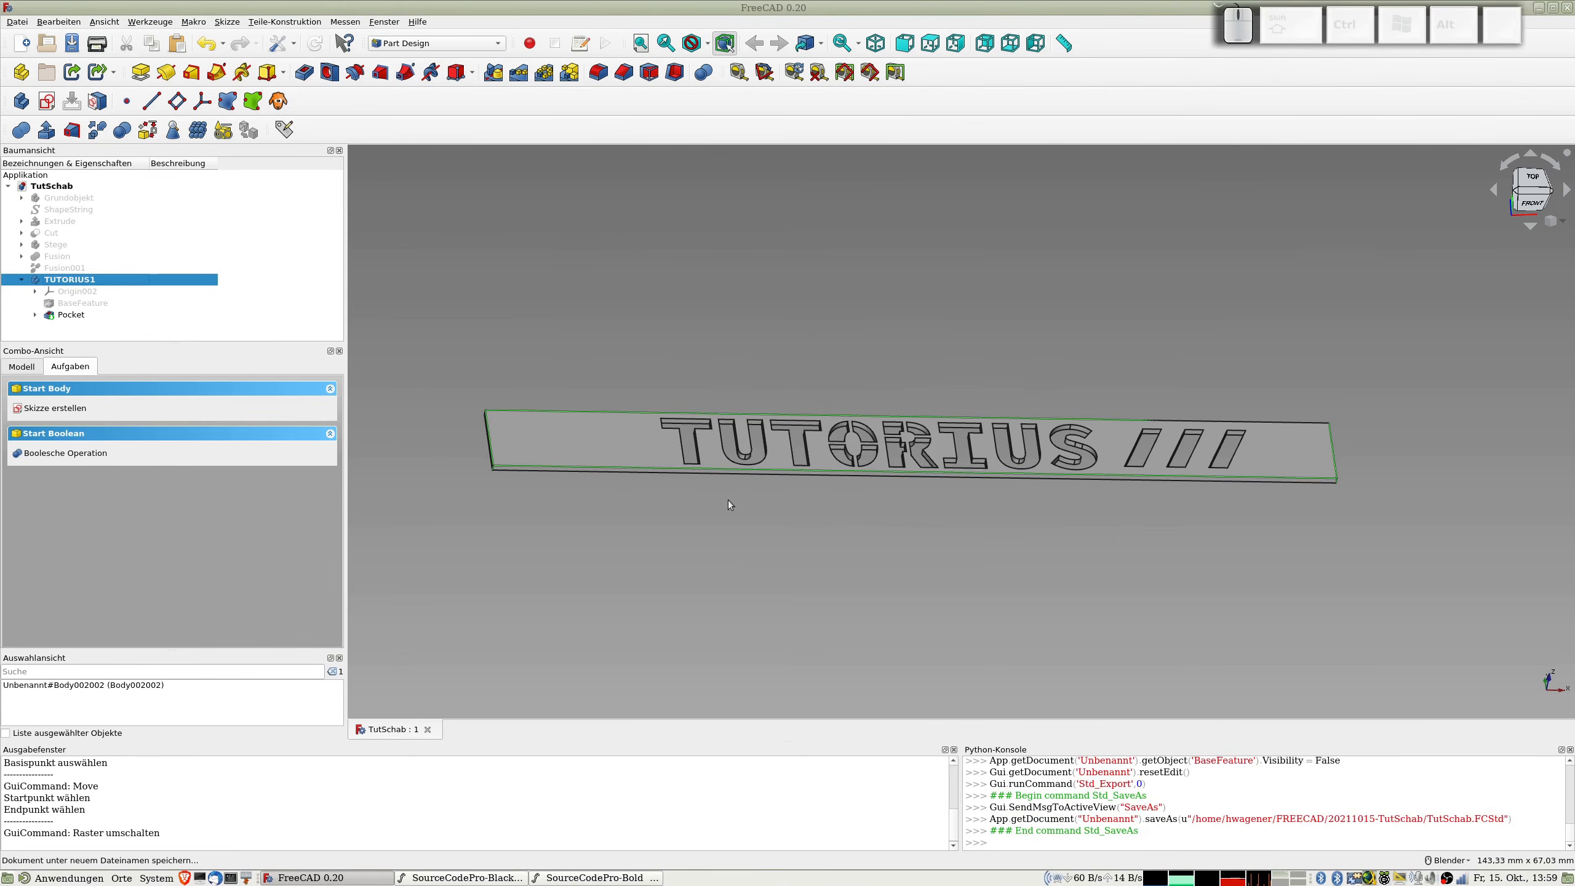
# Step: Export the TUTORIUS1 body as the STL mesh TutSchab-TUTORIUS1.stl into the 20211015-TutSchab folder
pyautogui.click(93, 281)
pyautogui.hotkey('ctrl', 'e')
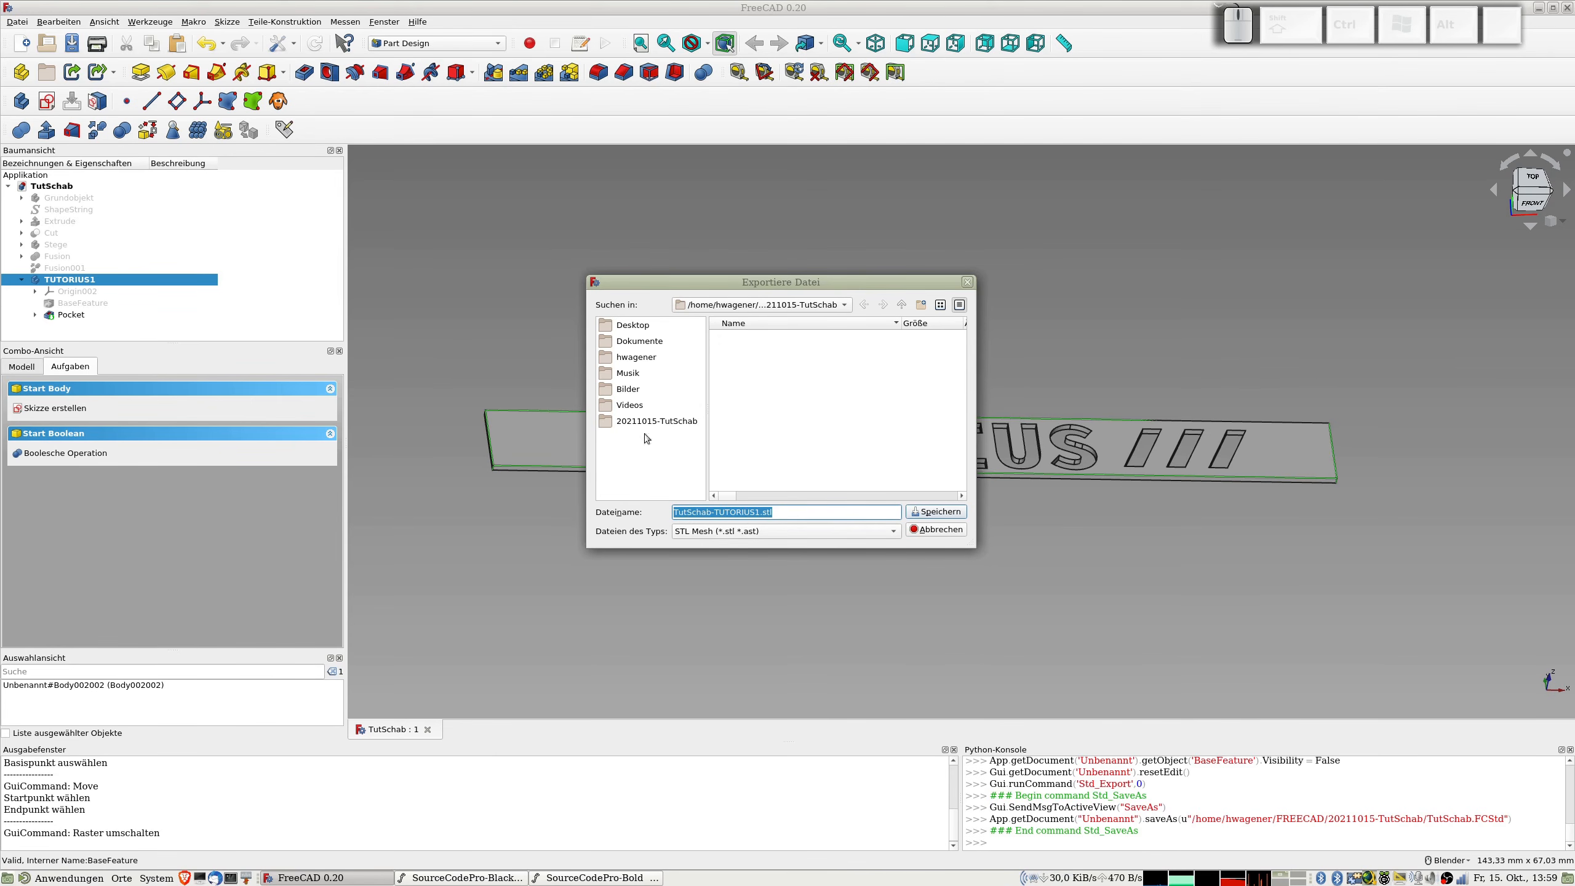
pyautogui.click(930, 515)
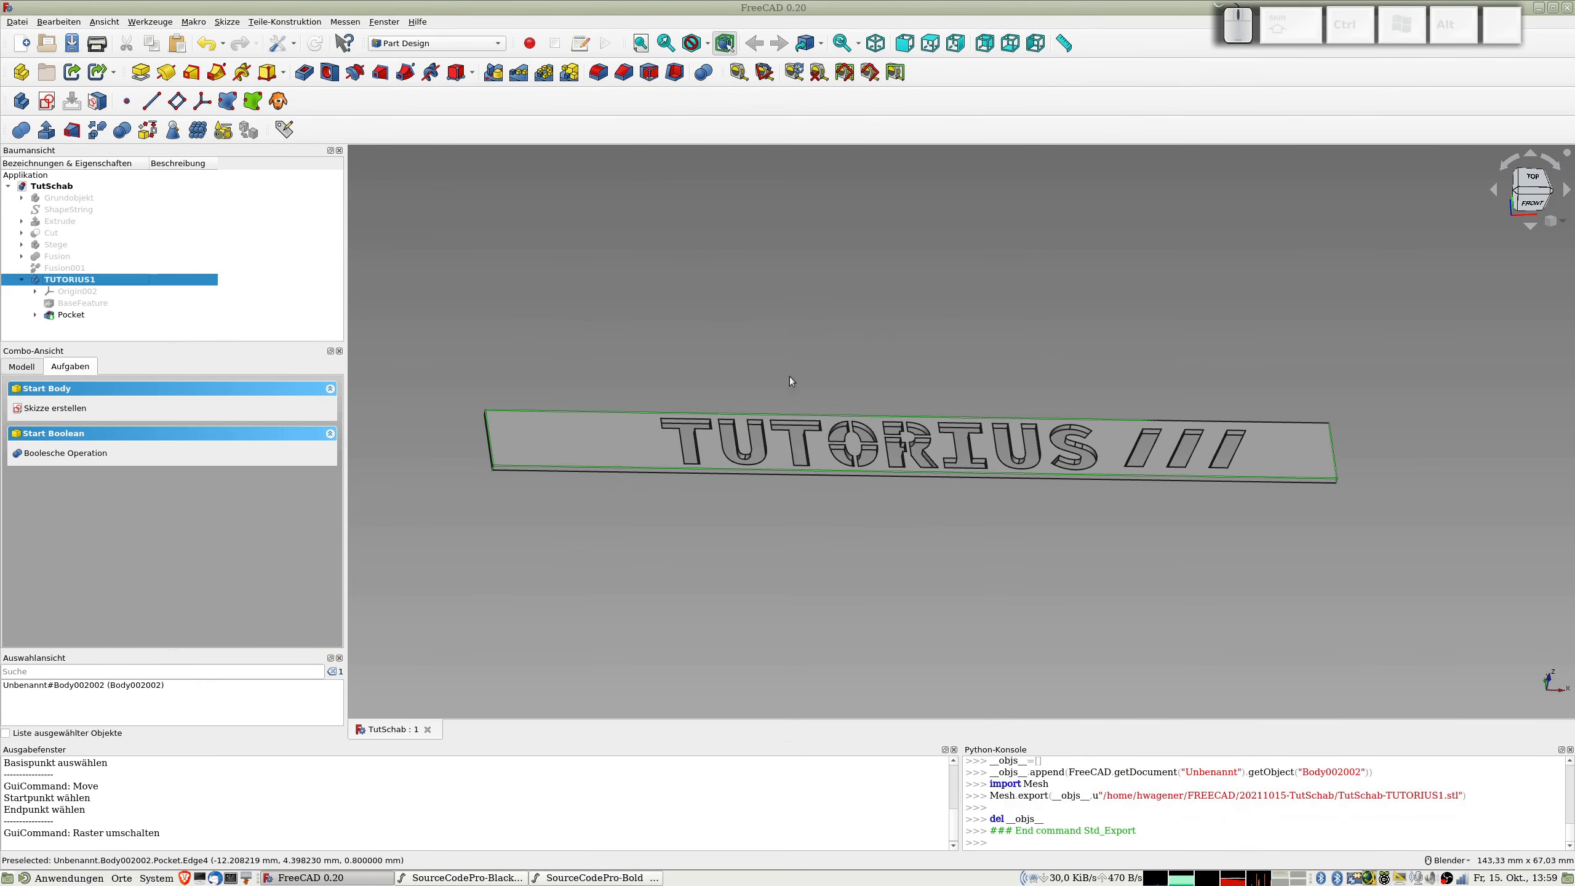
pyautogui.hotkey('ctrl', 'alt', 'b')
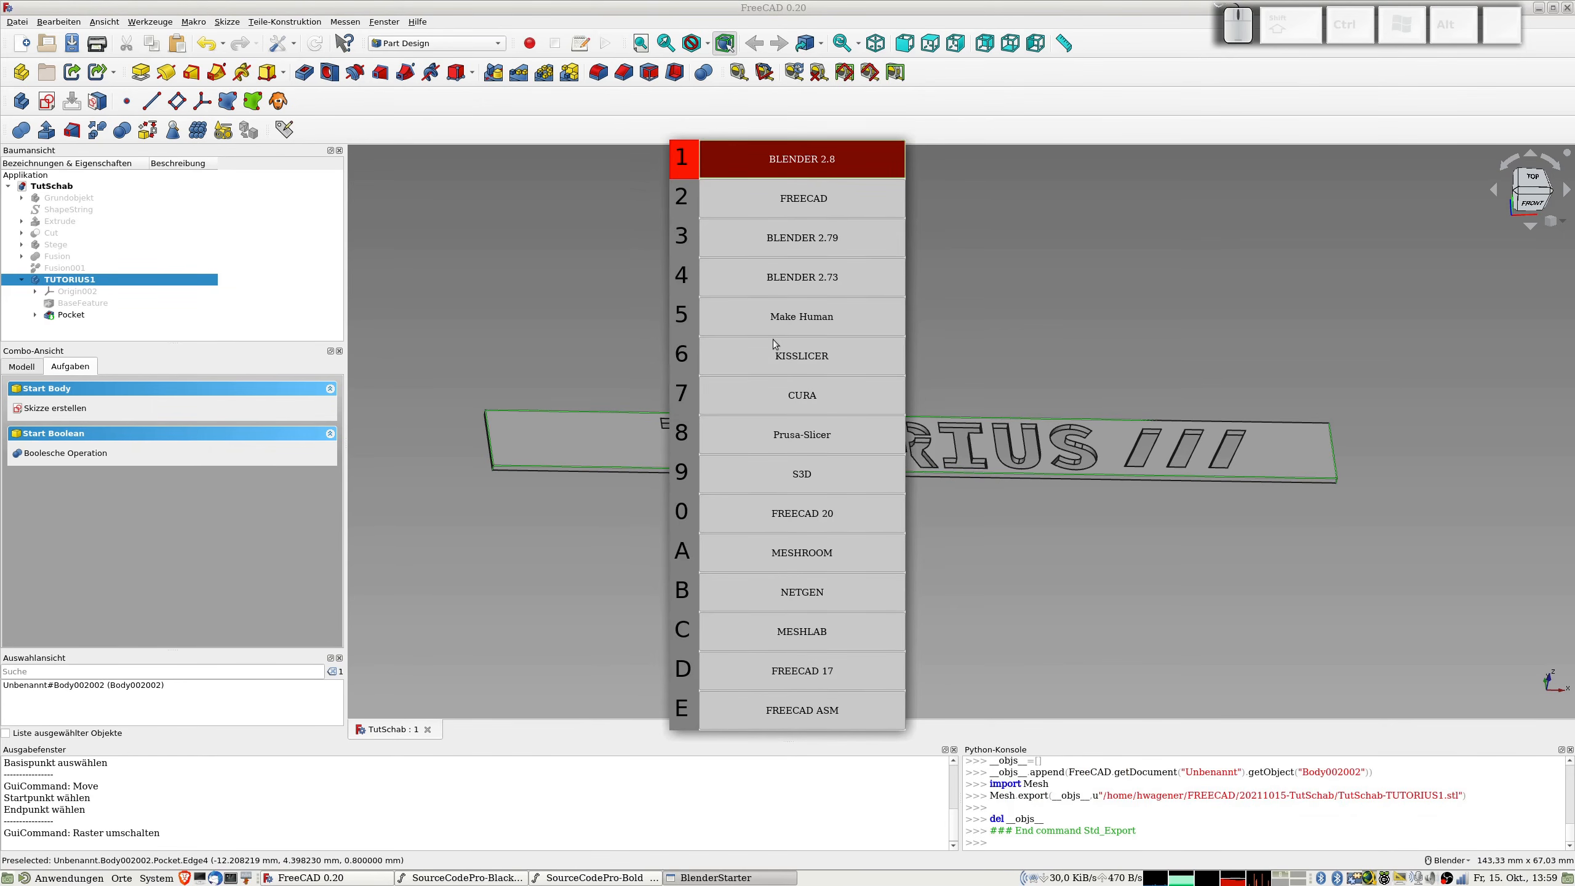
pyautogui.press('Escape')
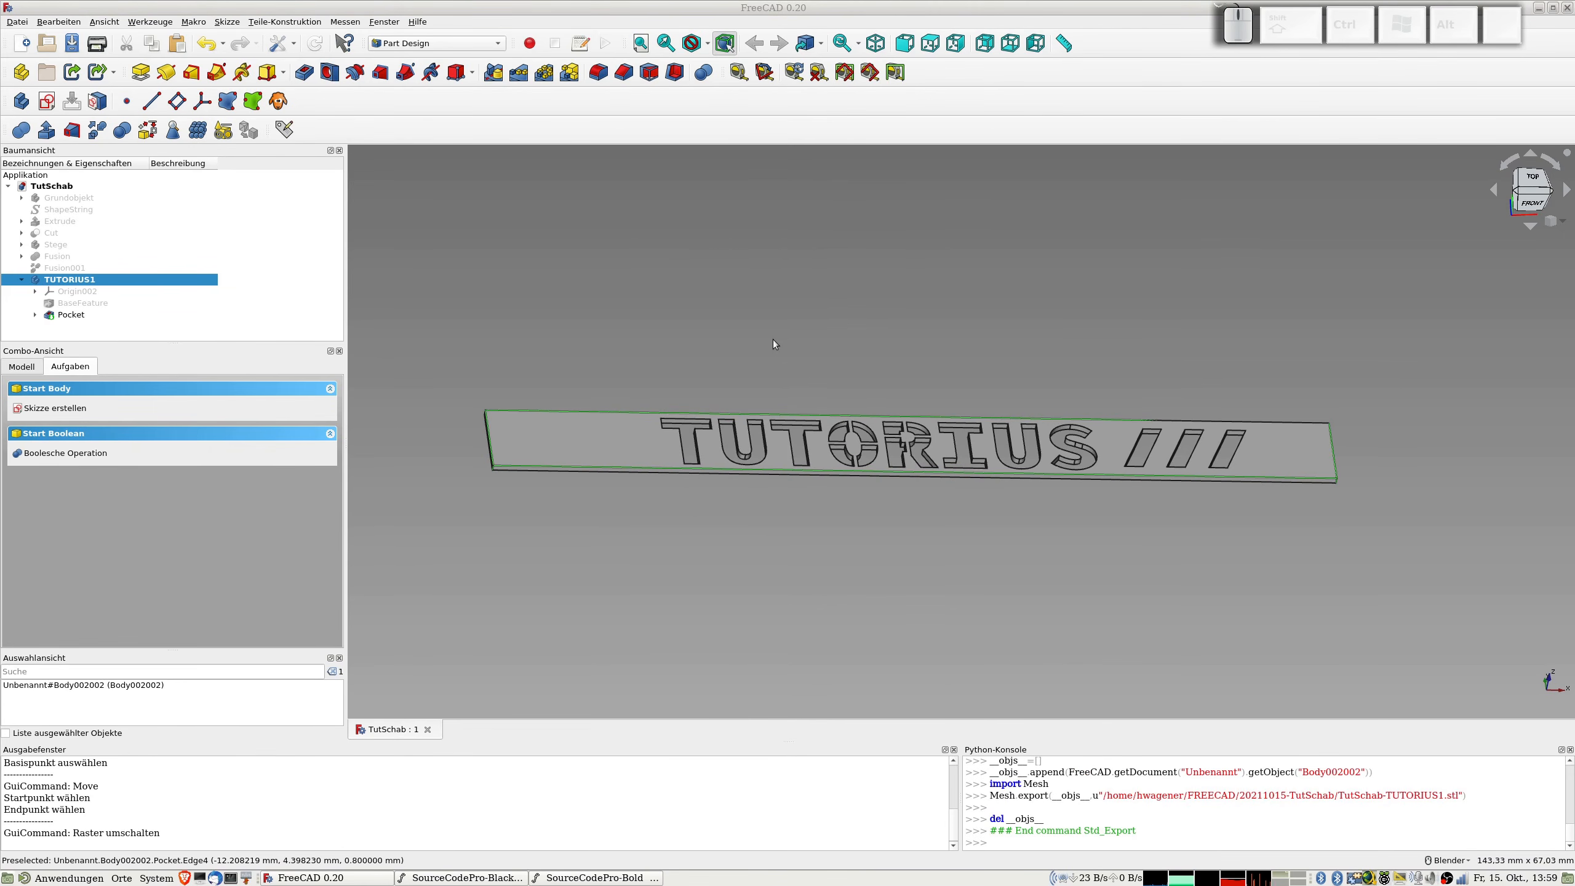
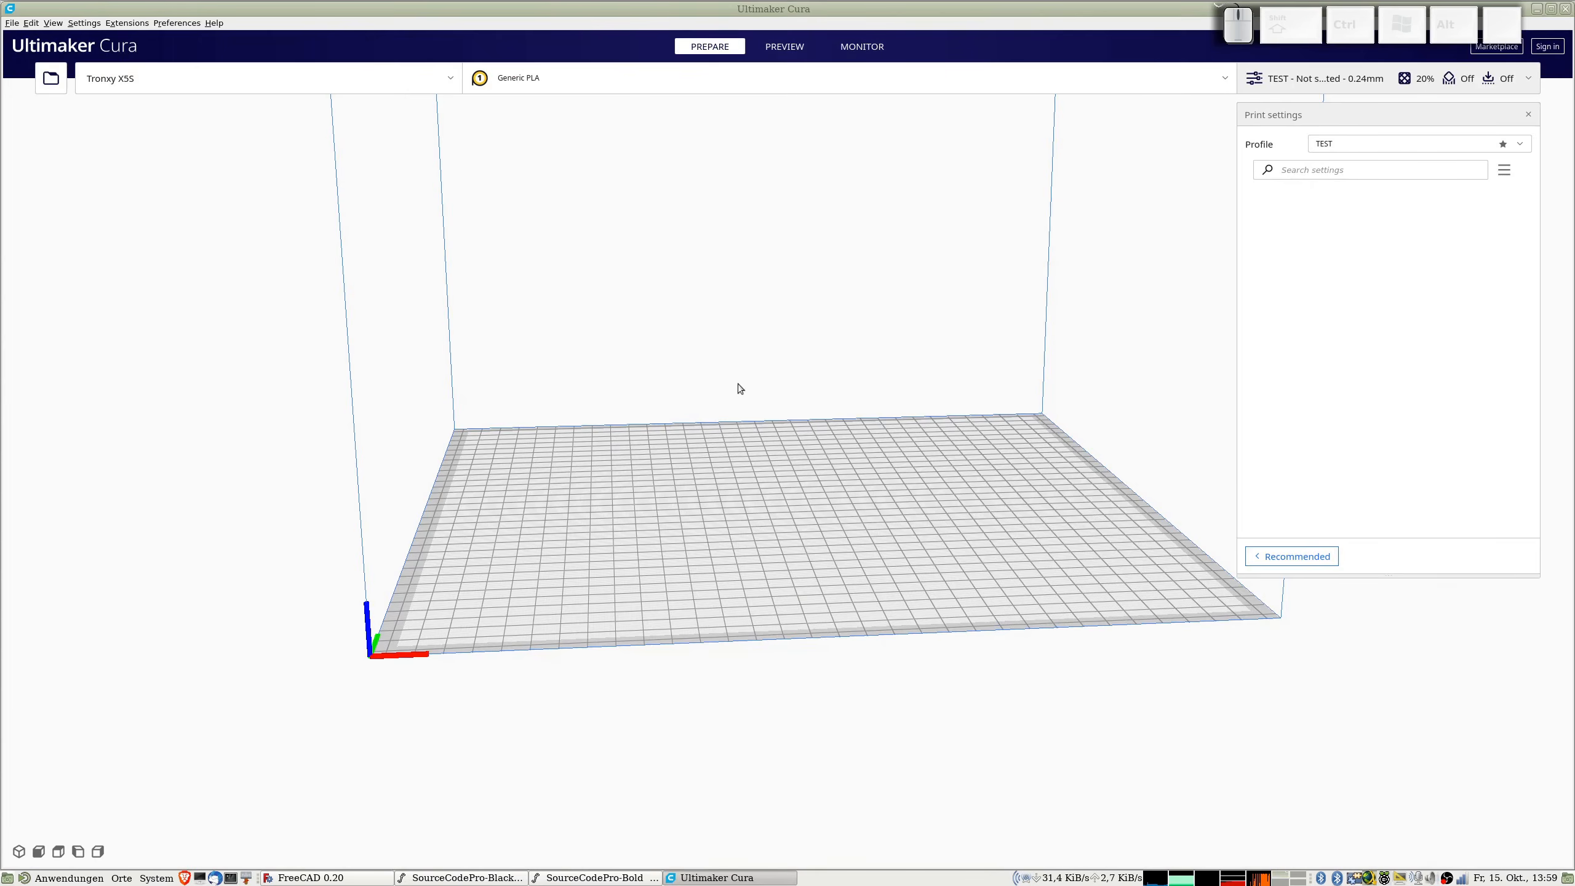
# Step: Load TutSchab-TUTORIUS1.stl from the FREECAD/20211015-TutSchab folder in the home directory onto the build plate
pyautogui.hotkey('ctrl', 'o')
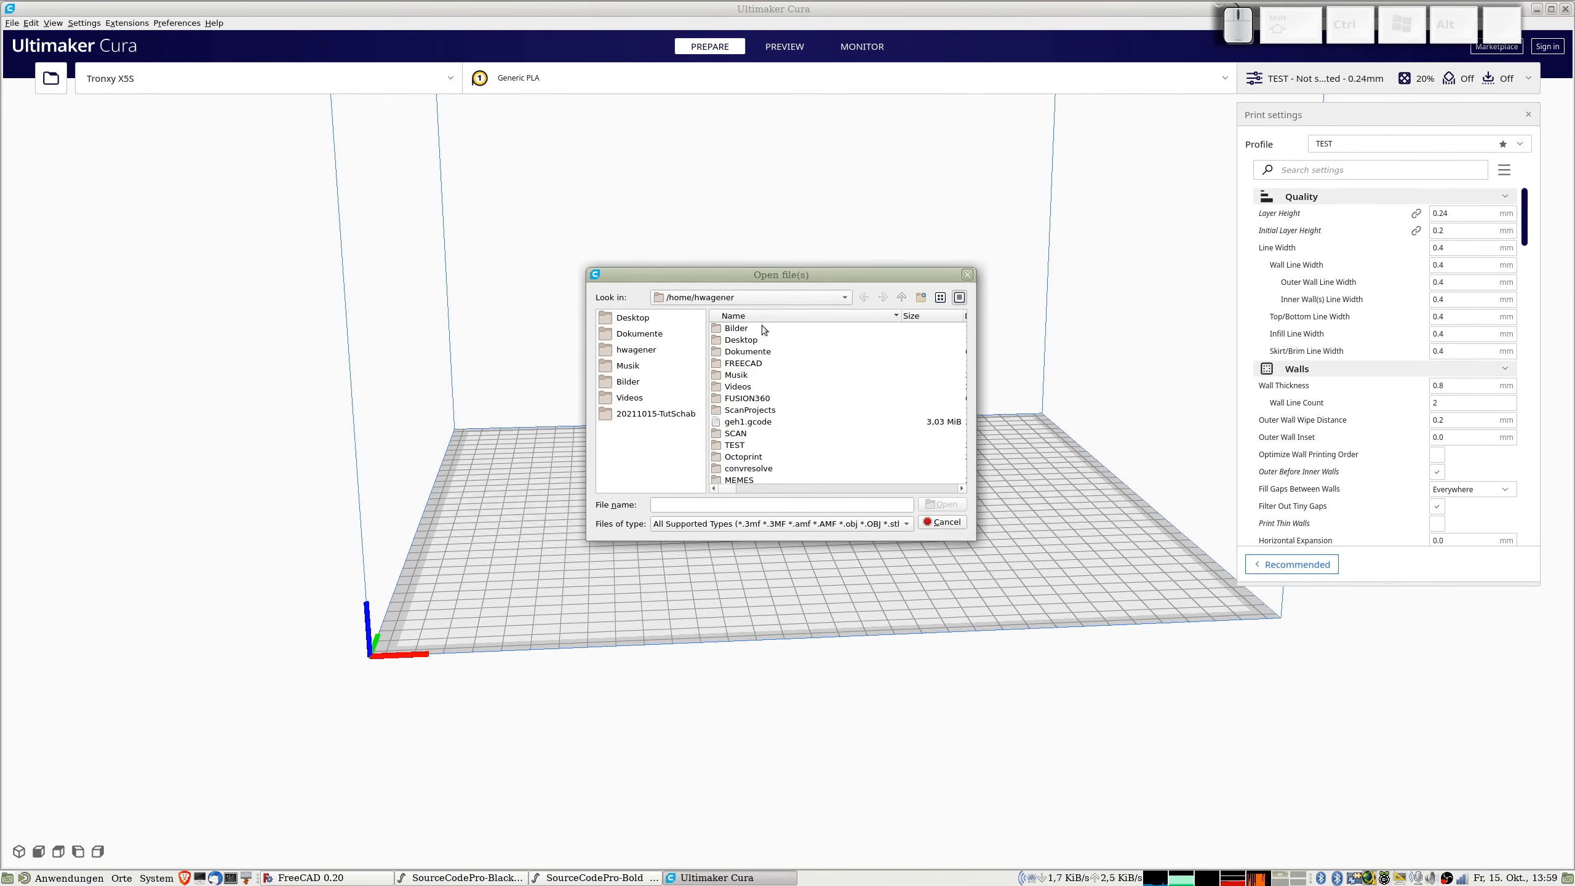
pyautogui.click(666, 350)
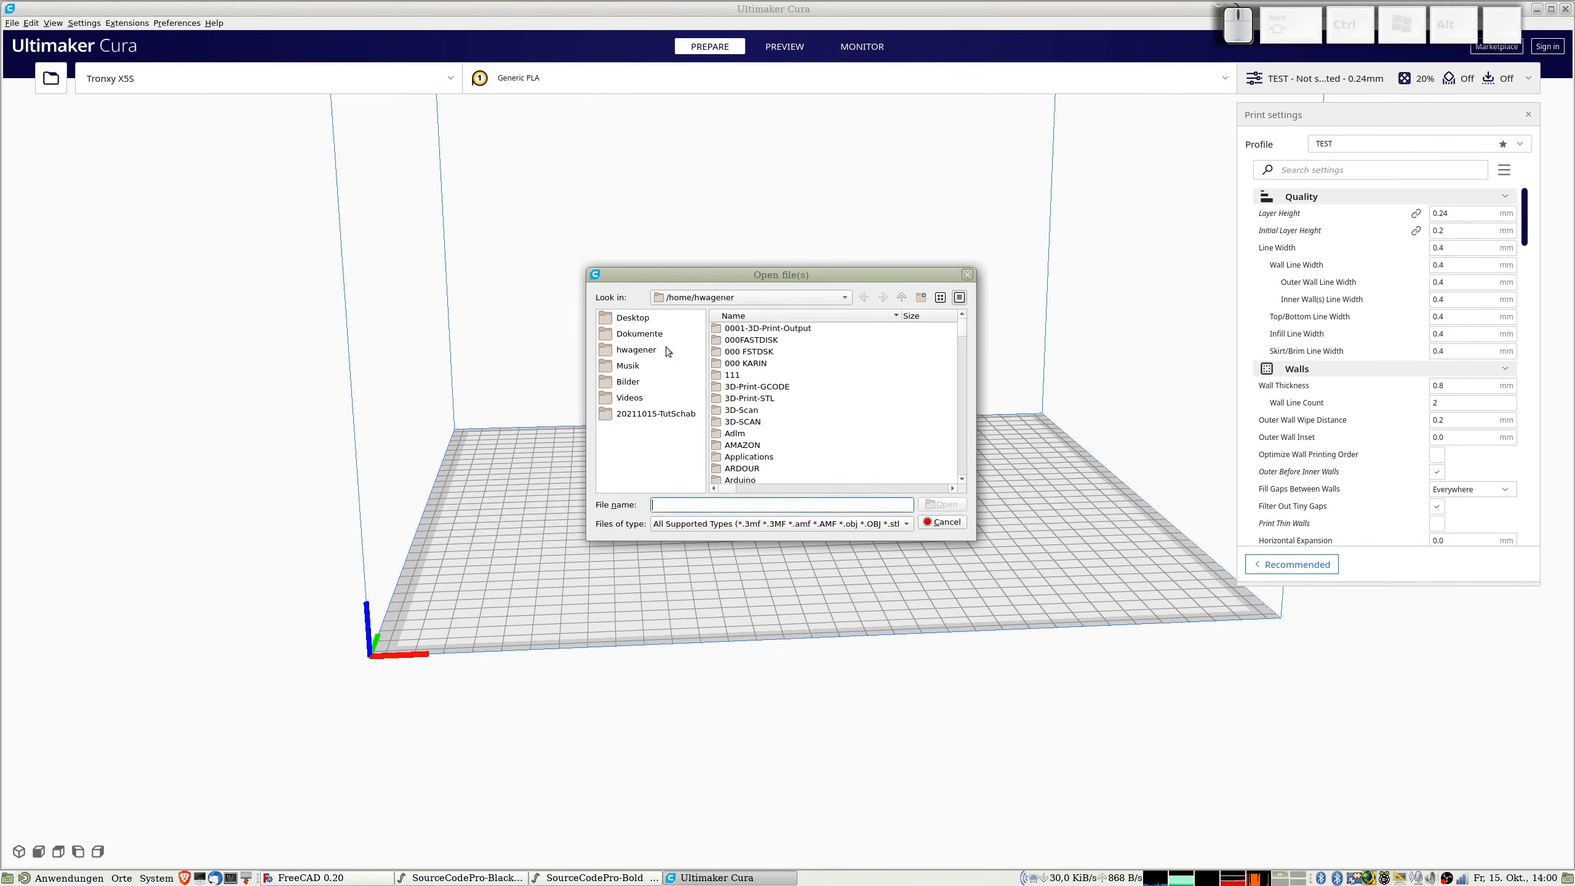
pyautogui.scroll(-10, 788, 421)
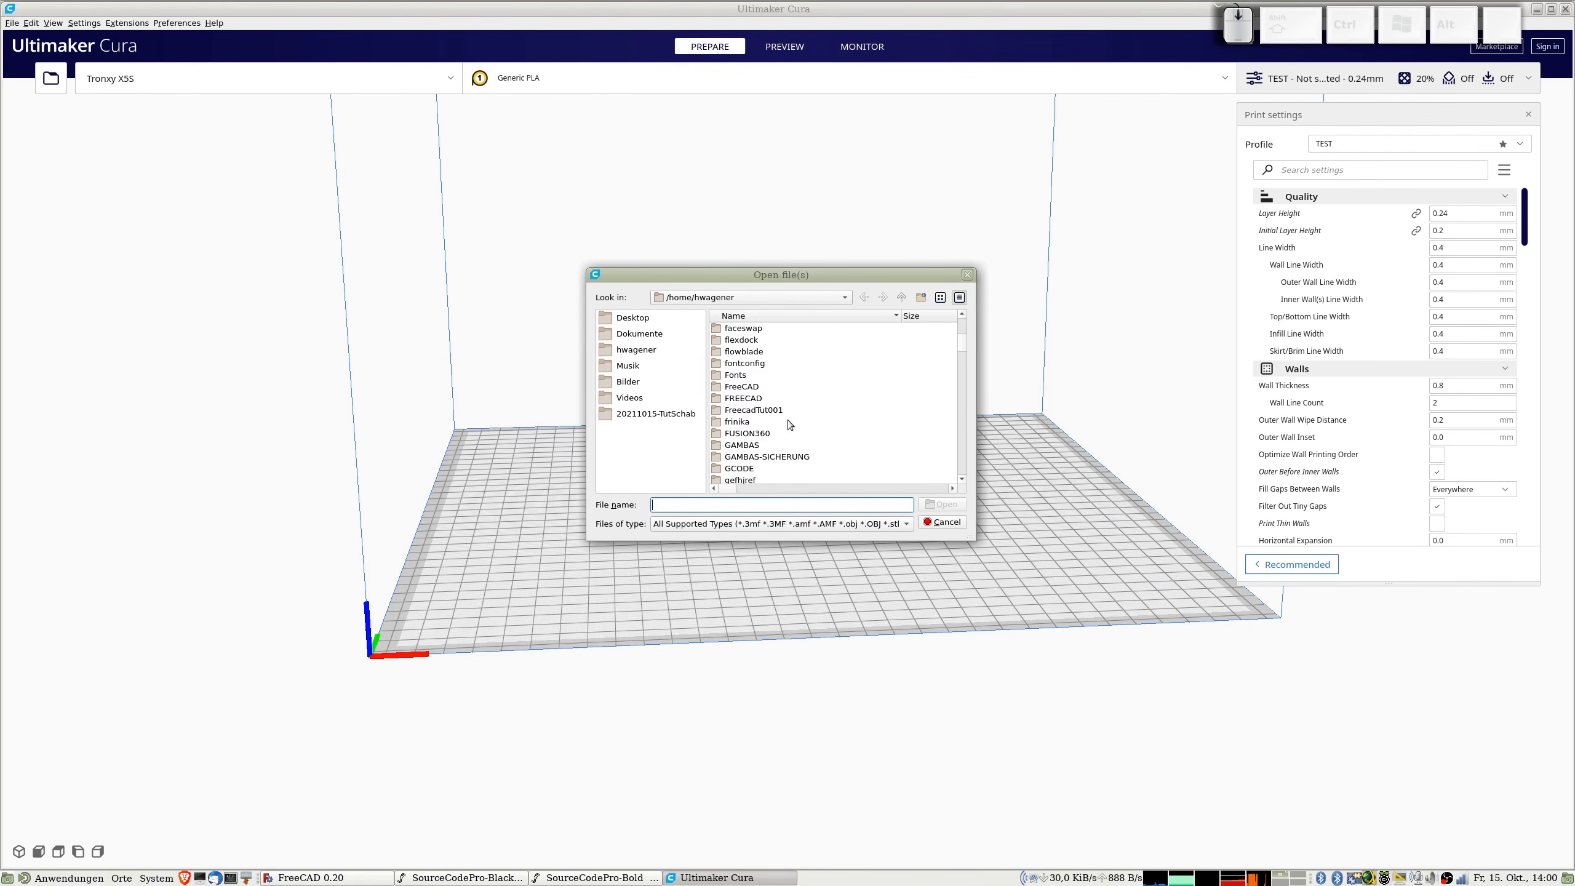
pyautogui.scroll(1, 768, 386)
pyautogui.doubleClick(758, 364)
pyautogui.scroll(-12, 788, 384)
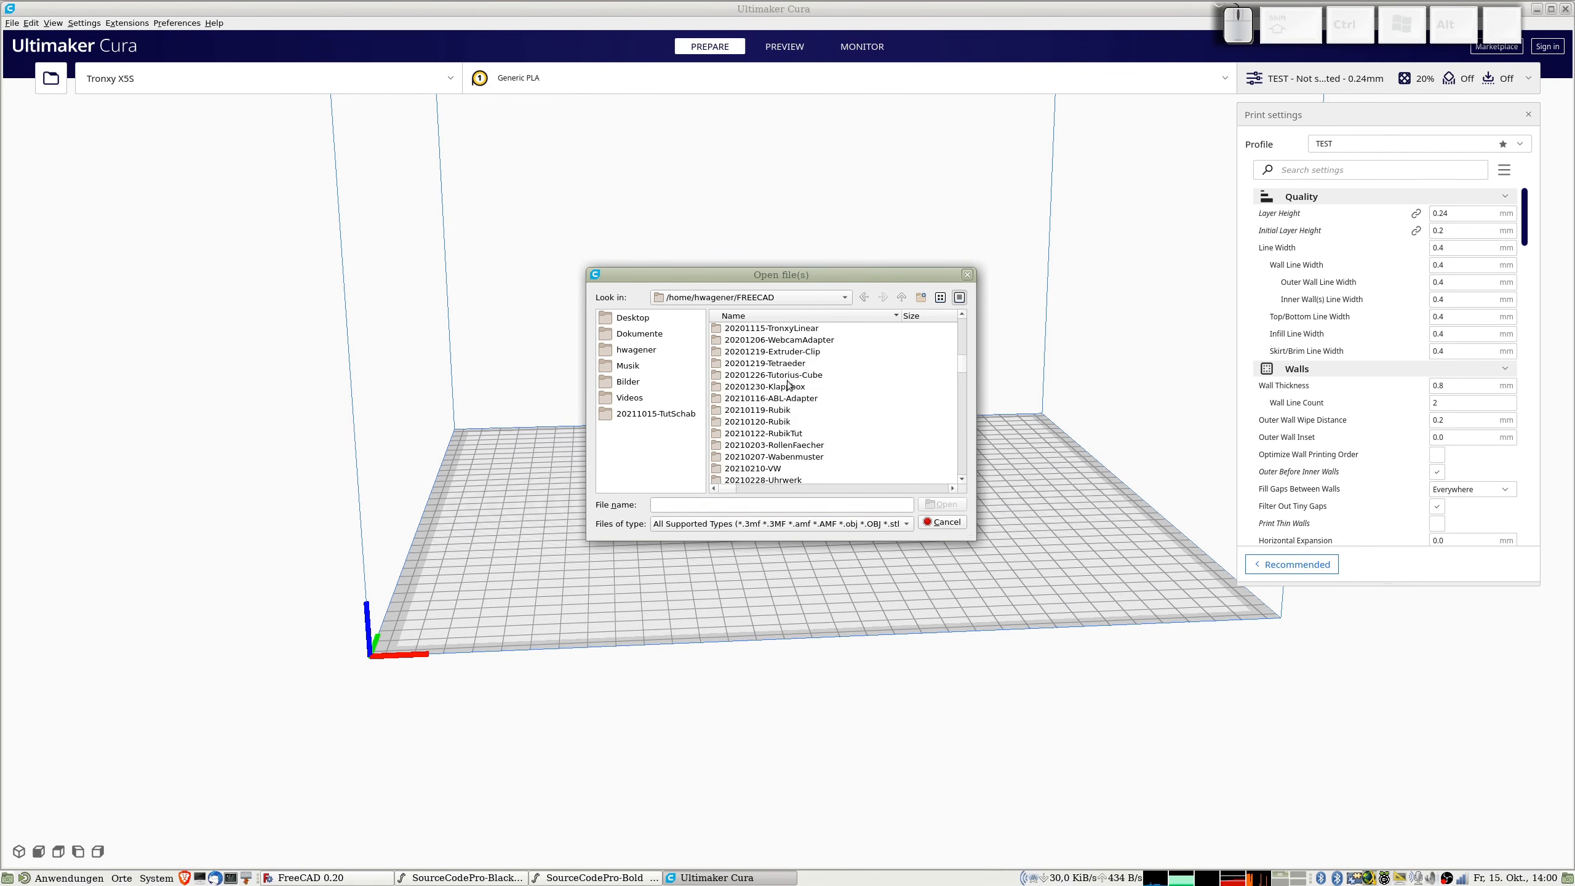
pyautogui.scroll(-3, 788, 384)
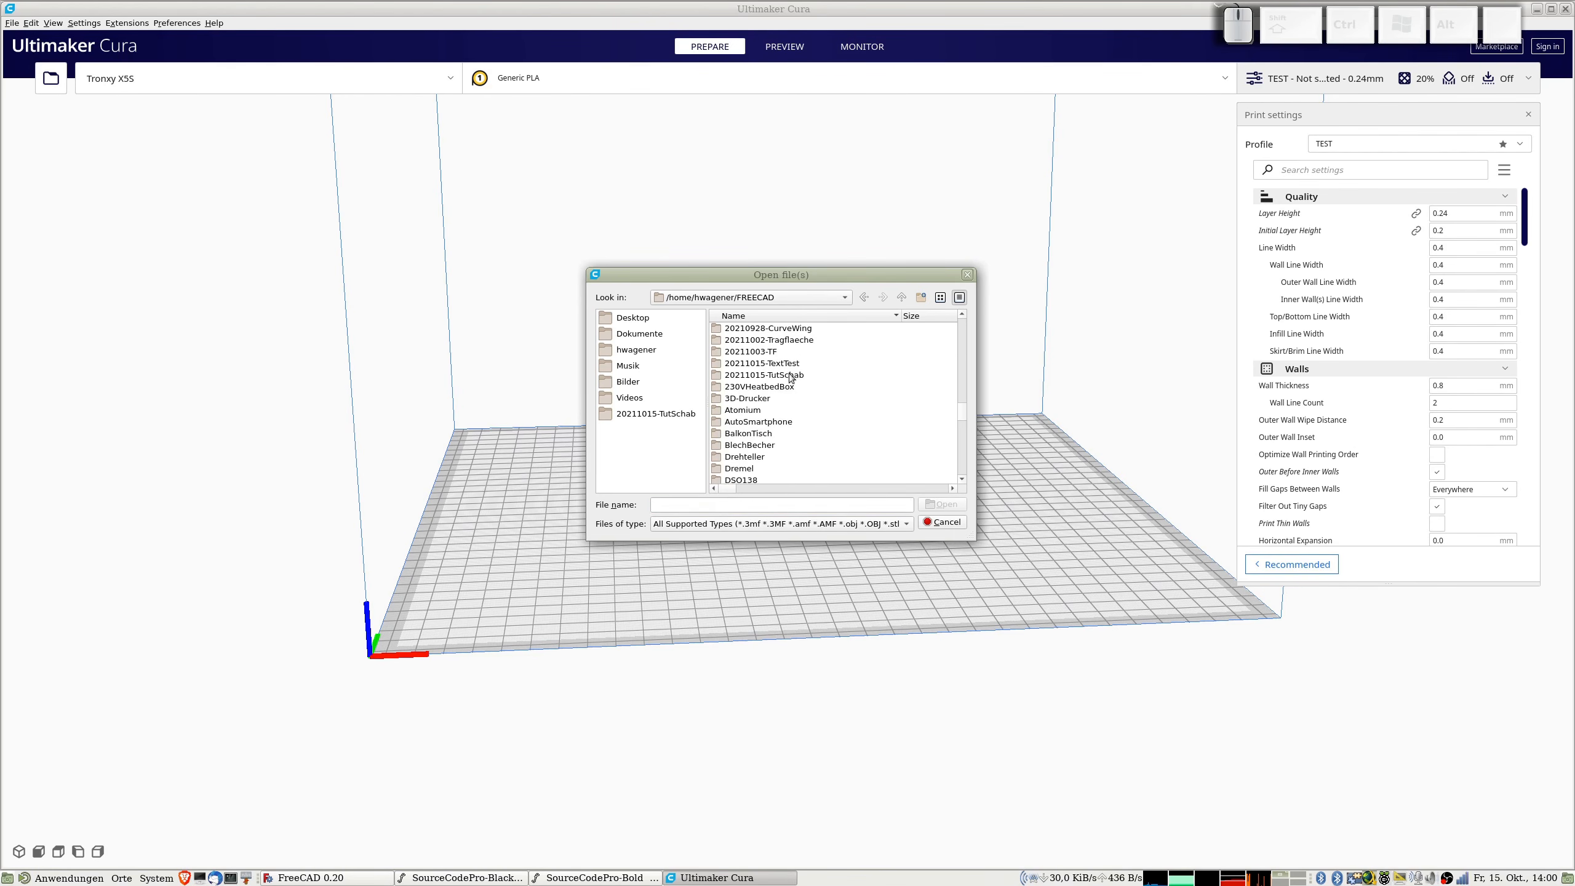
pyautogui.doubleClick(788, 378)
pyautogui.doubleClick(780, 340)
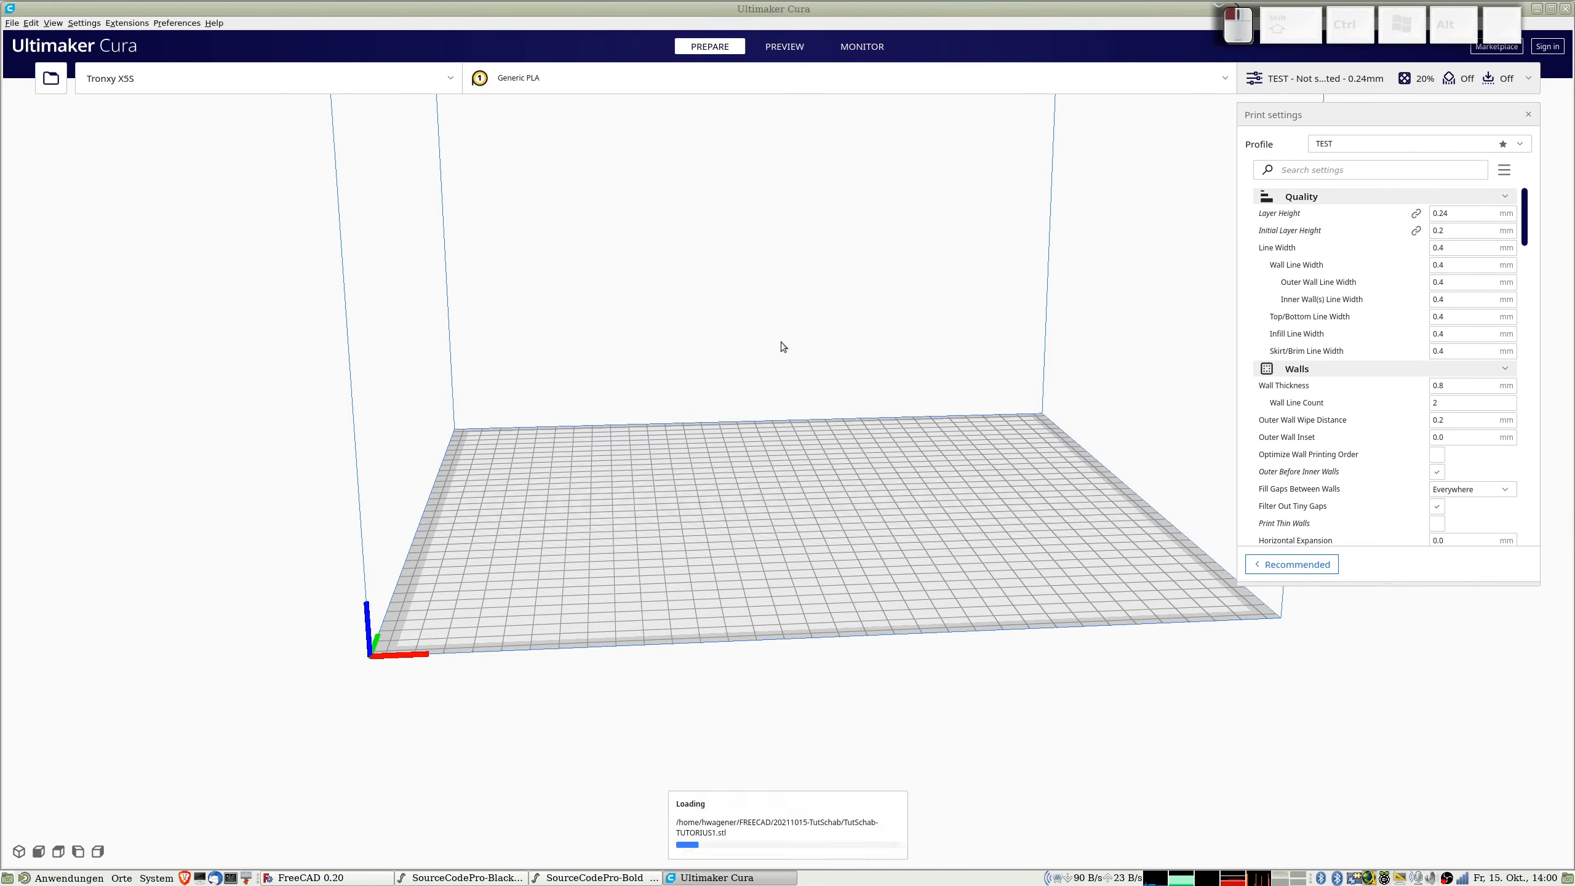
# Step: Inspect the stencil on the build plate and review the TEST profile's print settings from line width and walls through infill, material, speed and cooling
pyautogui.moveTo(830, 557); pyautogui.dragTo(792, 522, button='right')
pyautogui.scroll(4, 793, 521)
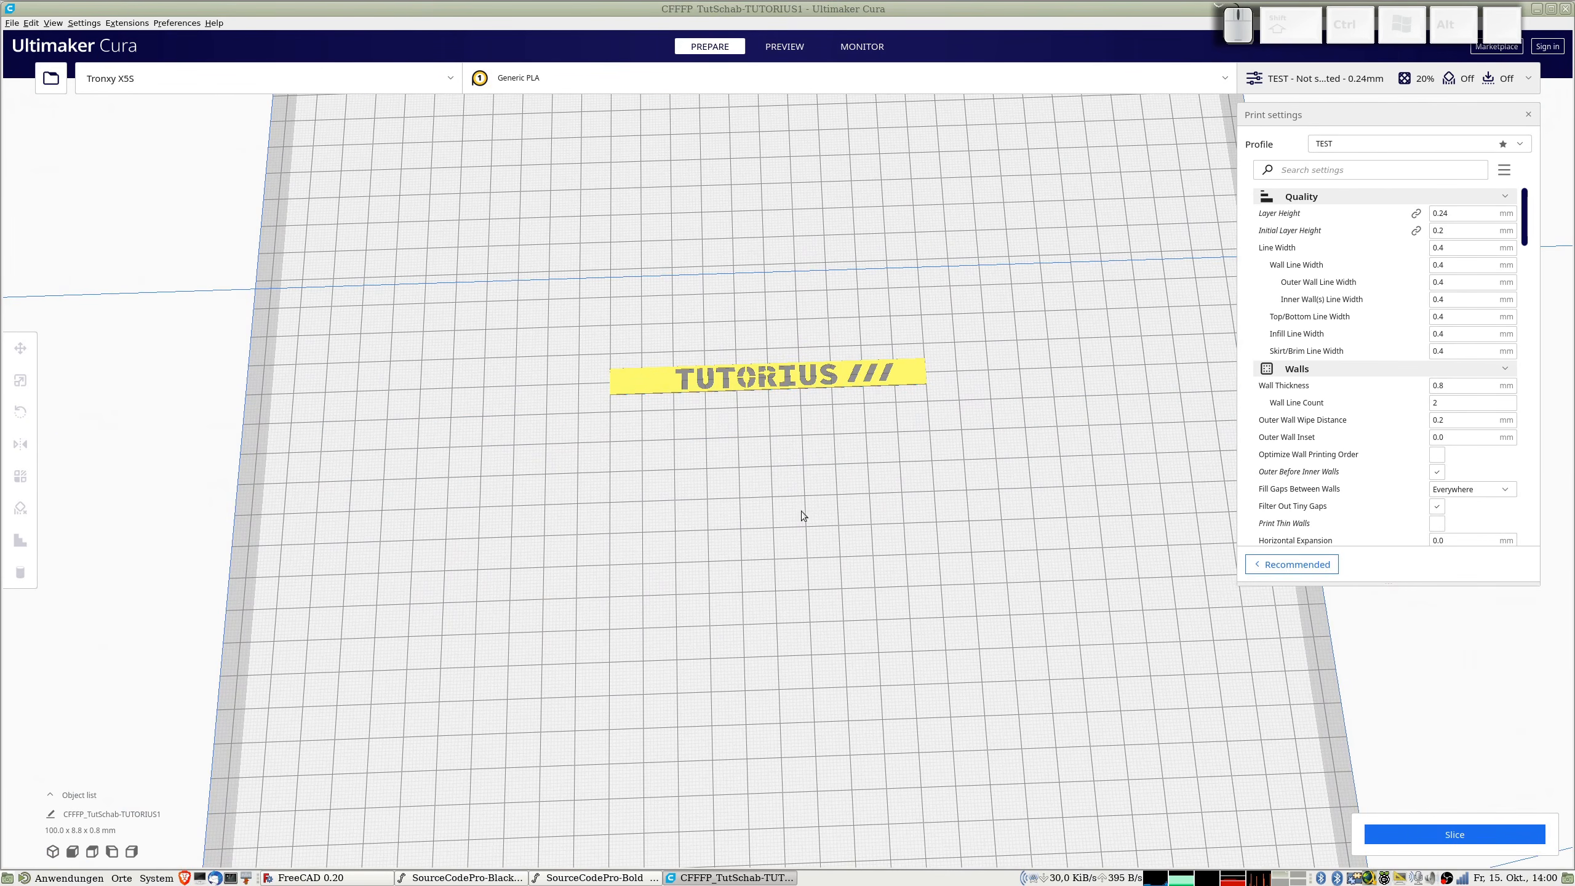
pyautogui.scroll(2, 846, 461)
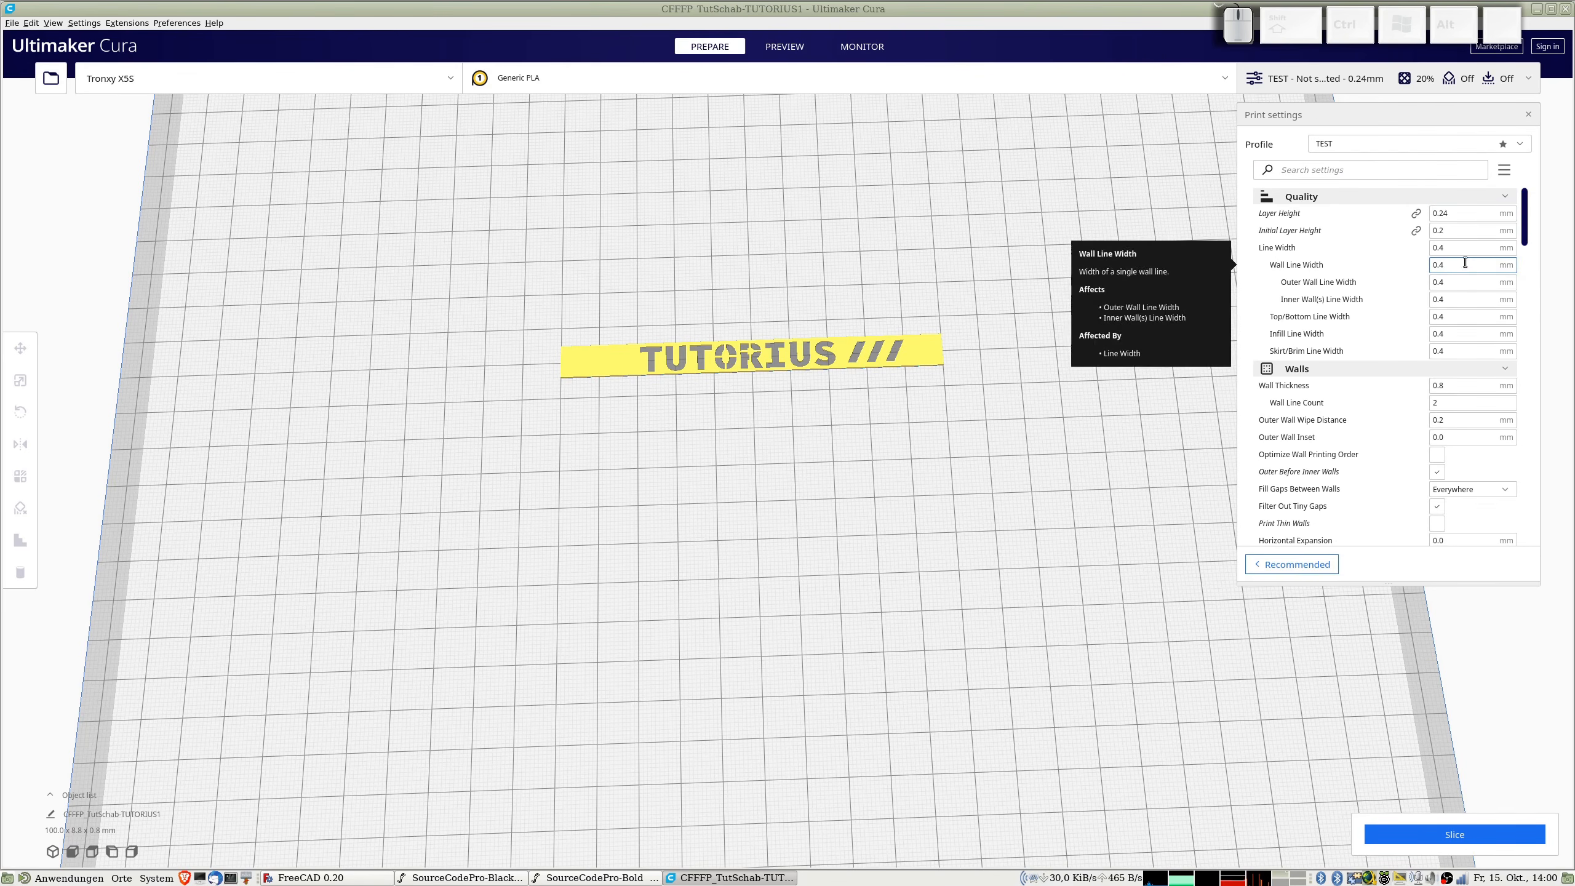
pyautogui.moveTo(1454, 246)
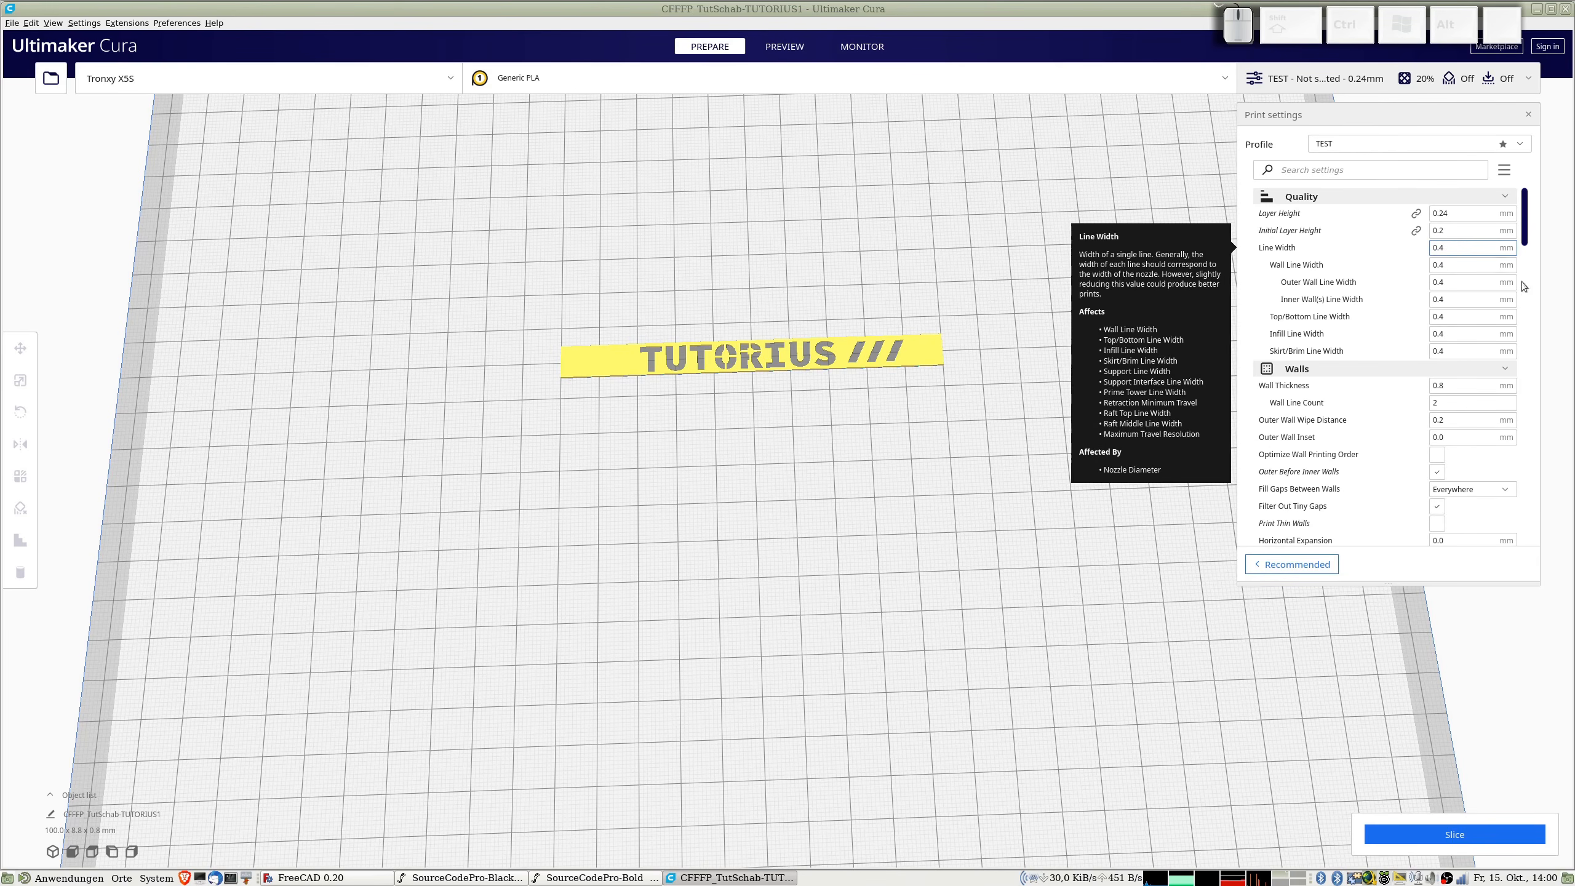
pyautogui.moveTo(1526, 228); pyautogui.dragTo(1527, 253)
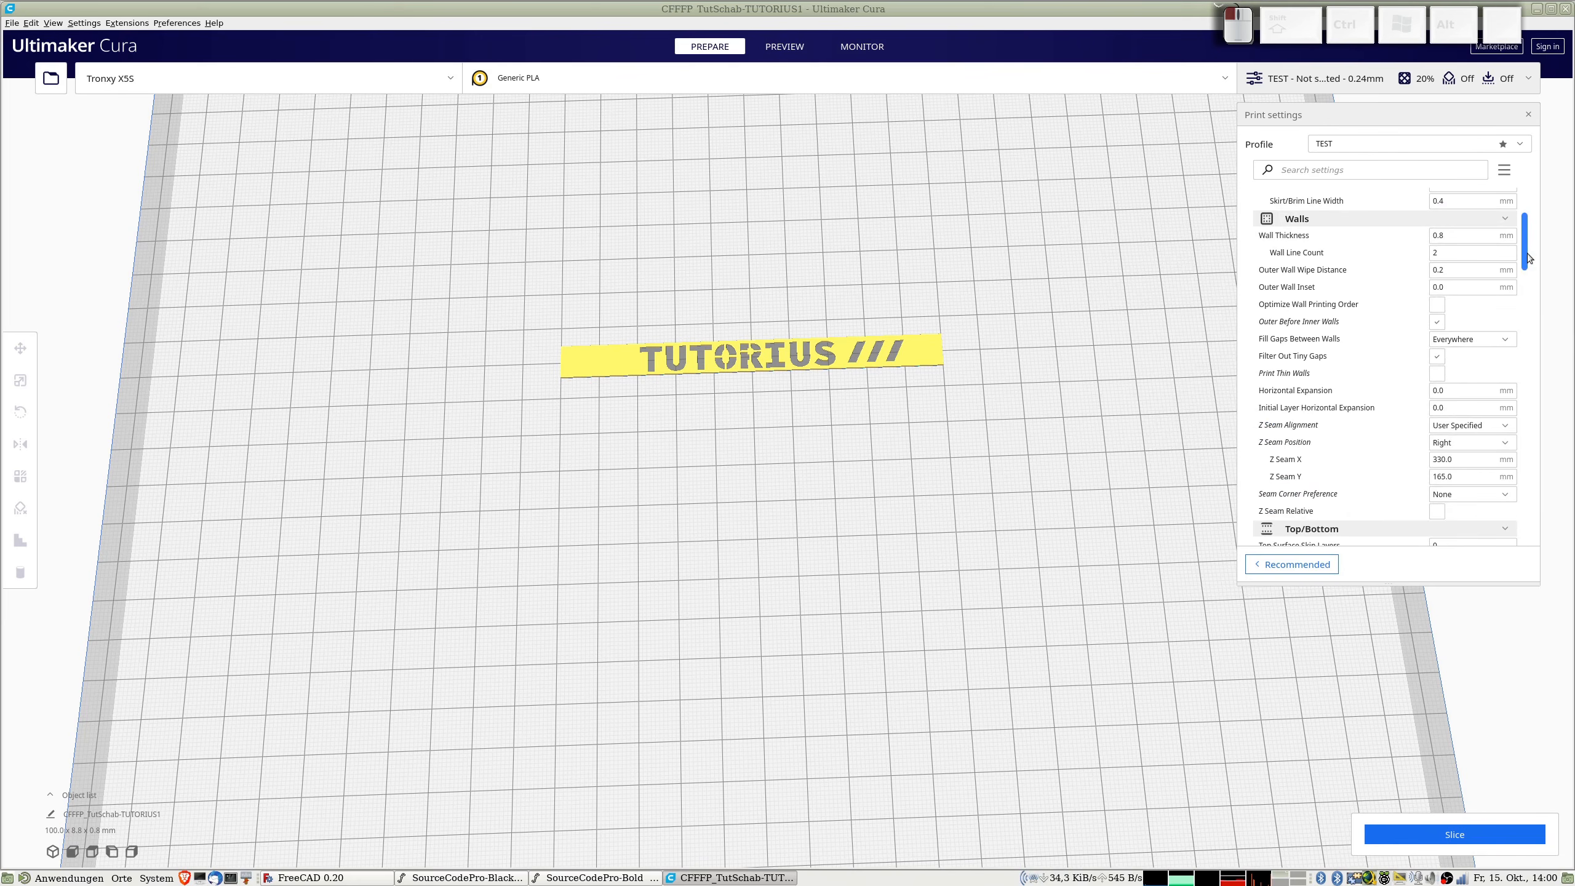
pyautogui.moveTo(1454, 328)
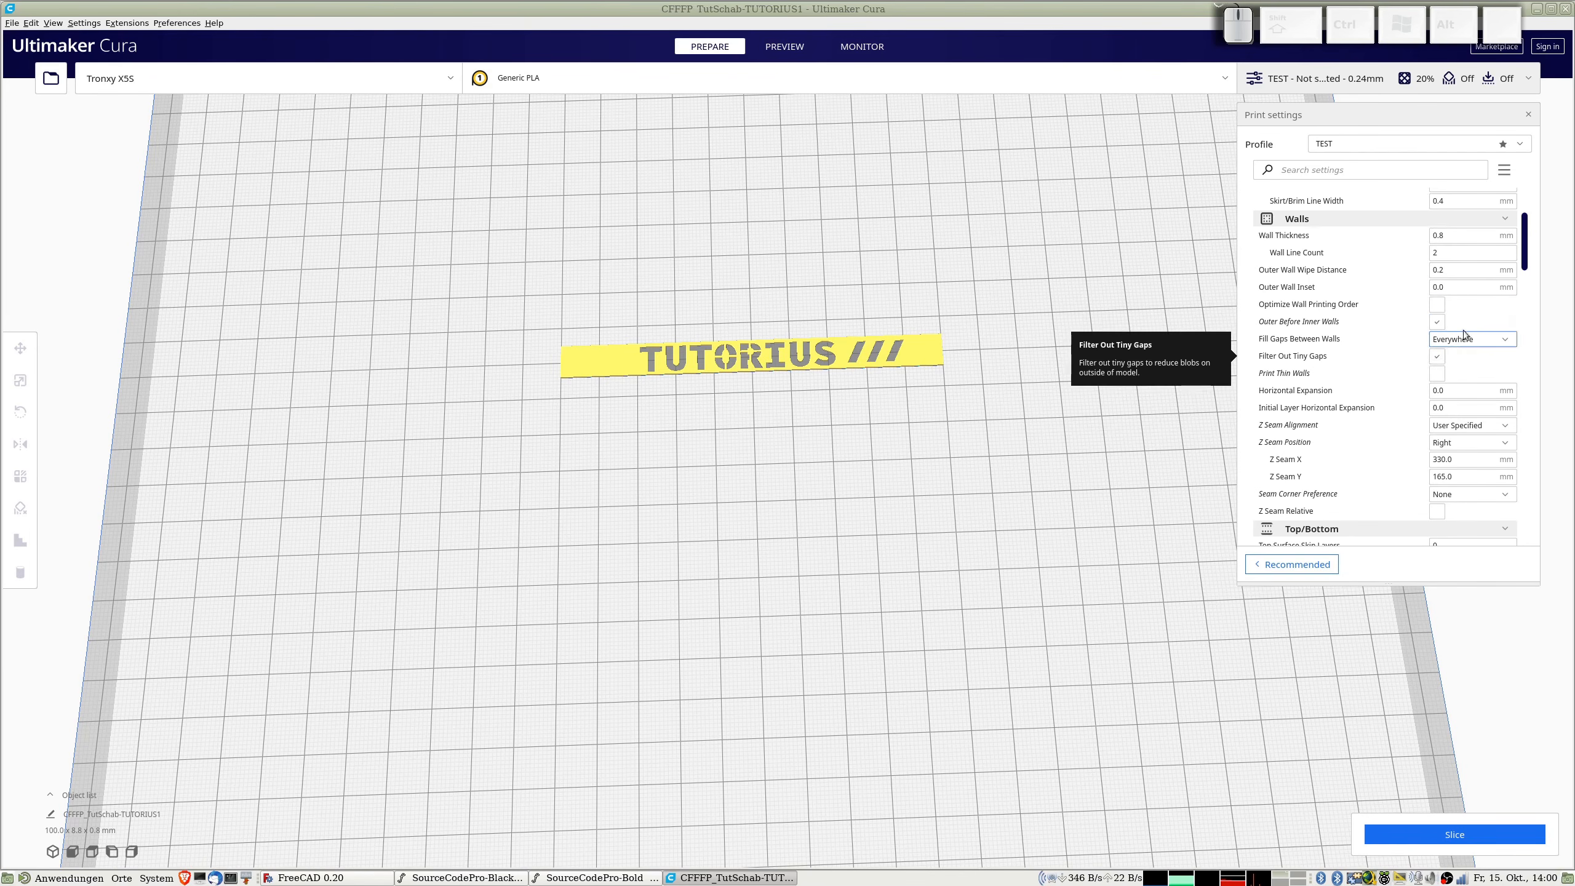
pyautogui.moveTo(1524, 252); pyautogui.dragTo(1532, 302)
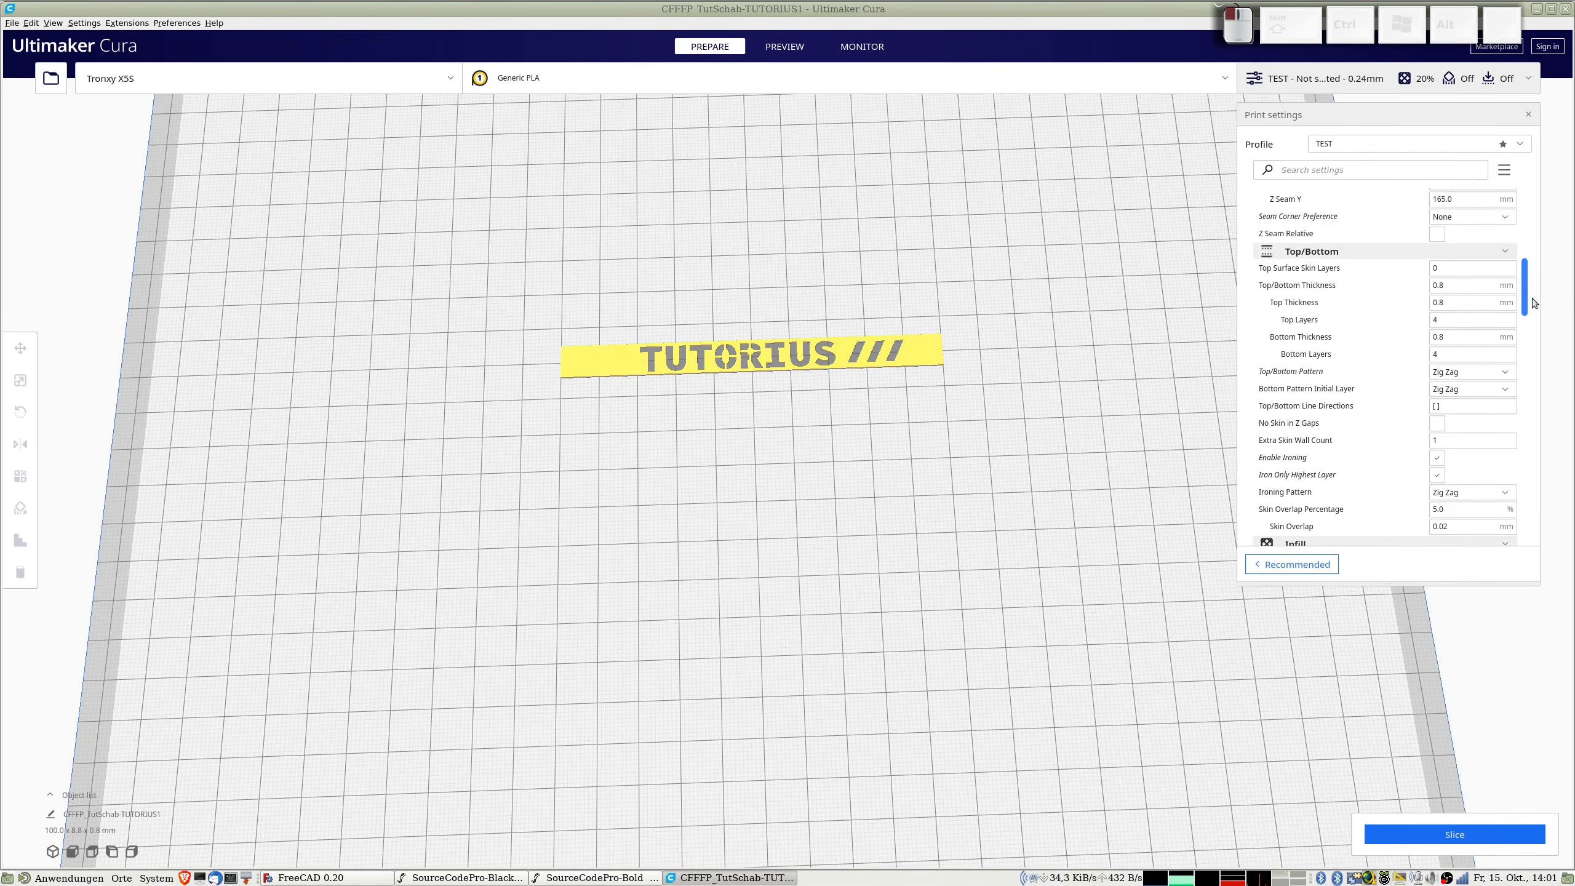
pyautogui.scroll(-5, 1532, 302)
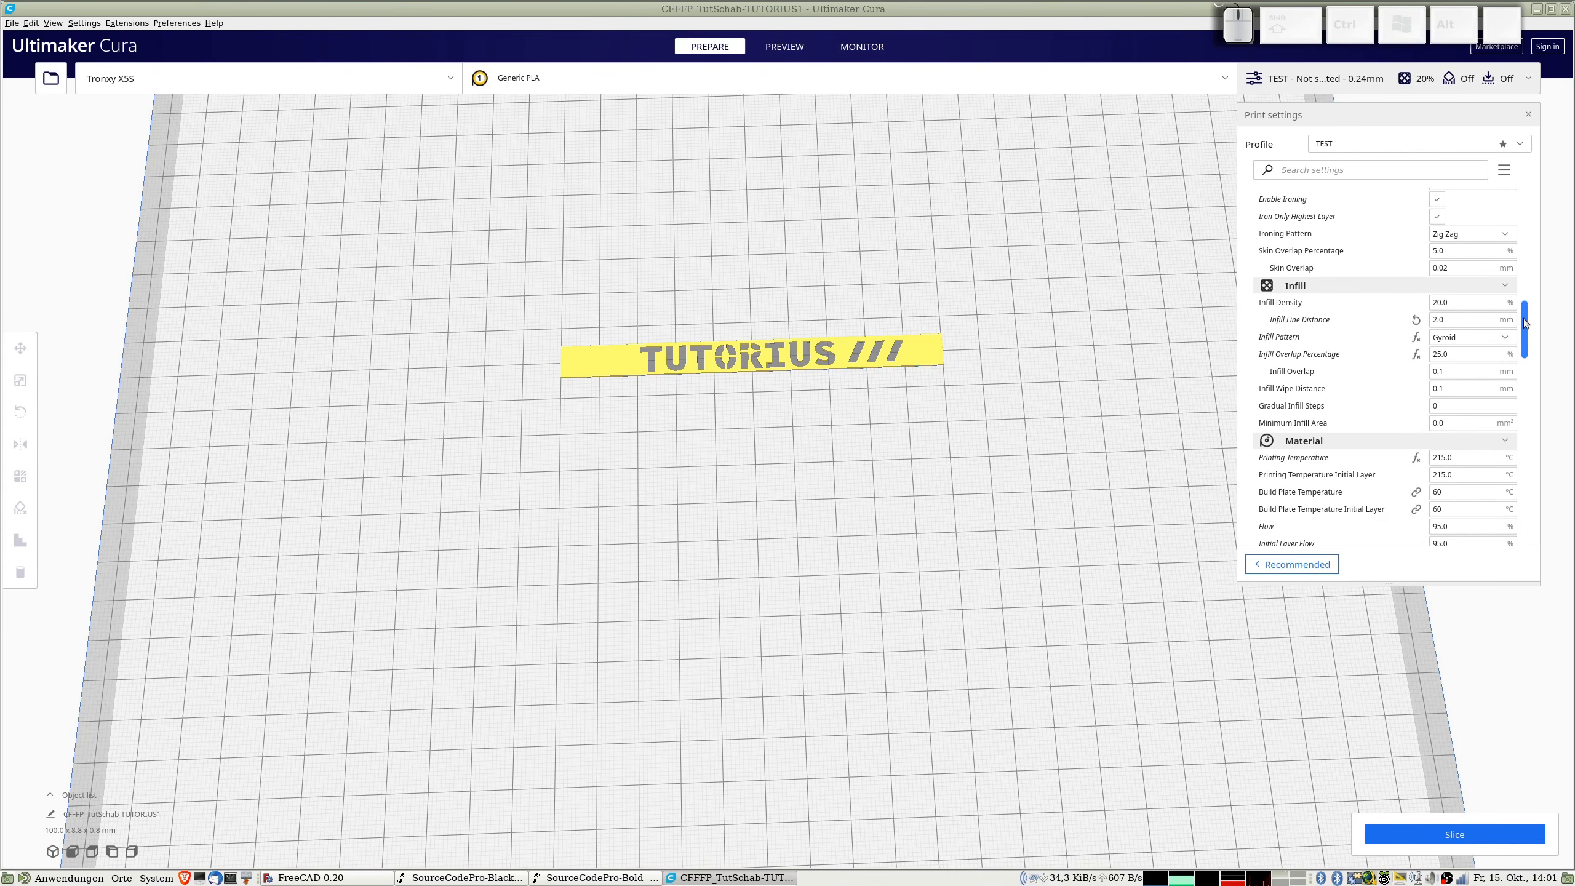
pyautogui.moveTo(1526, 323); pyautogui.dragTo(1529, 339)
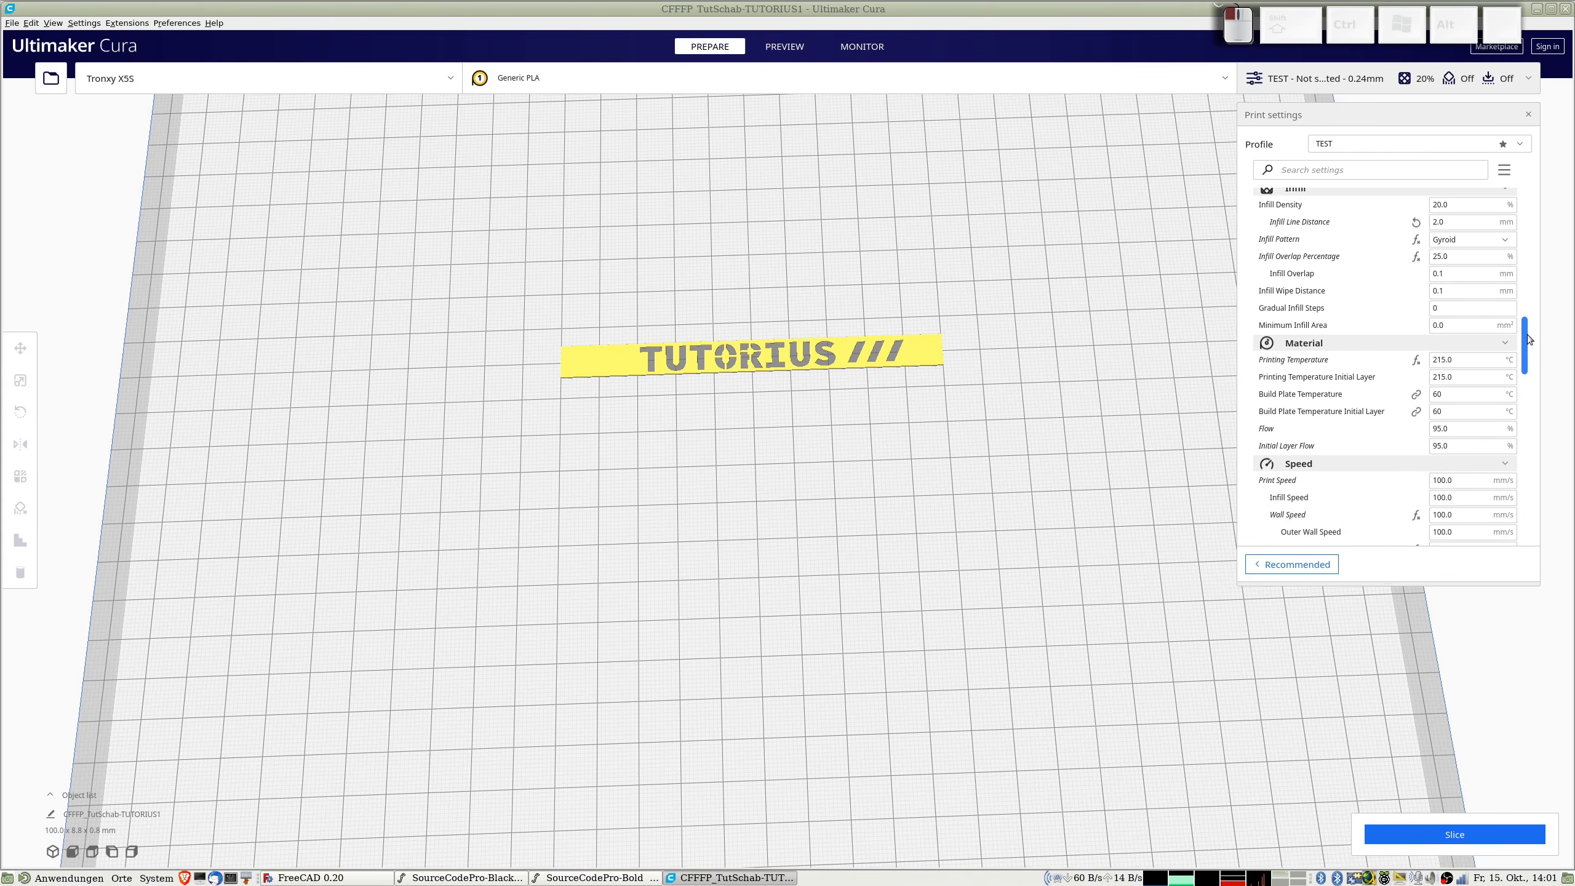
pyautogui.moveTo(1528, 340); pyautogui.dragTo(1528, 363)
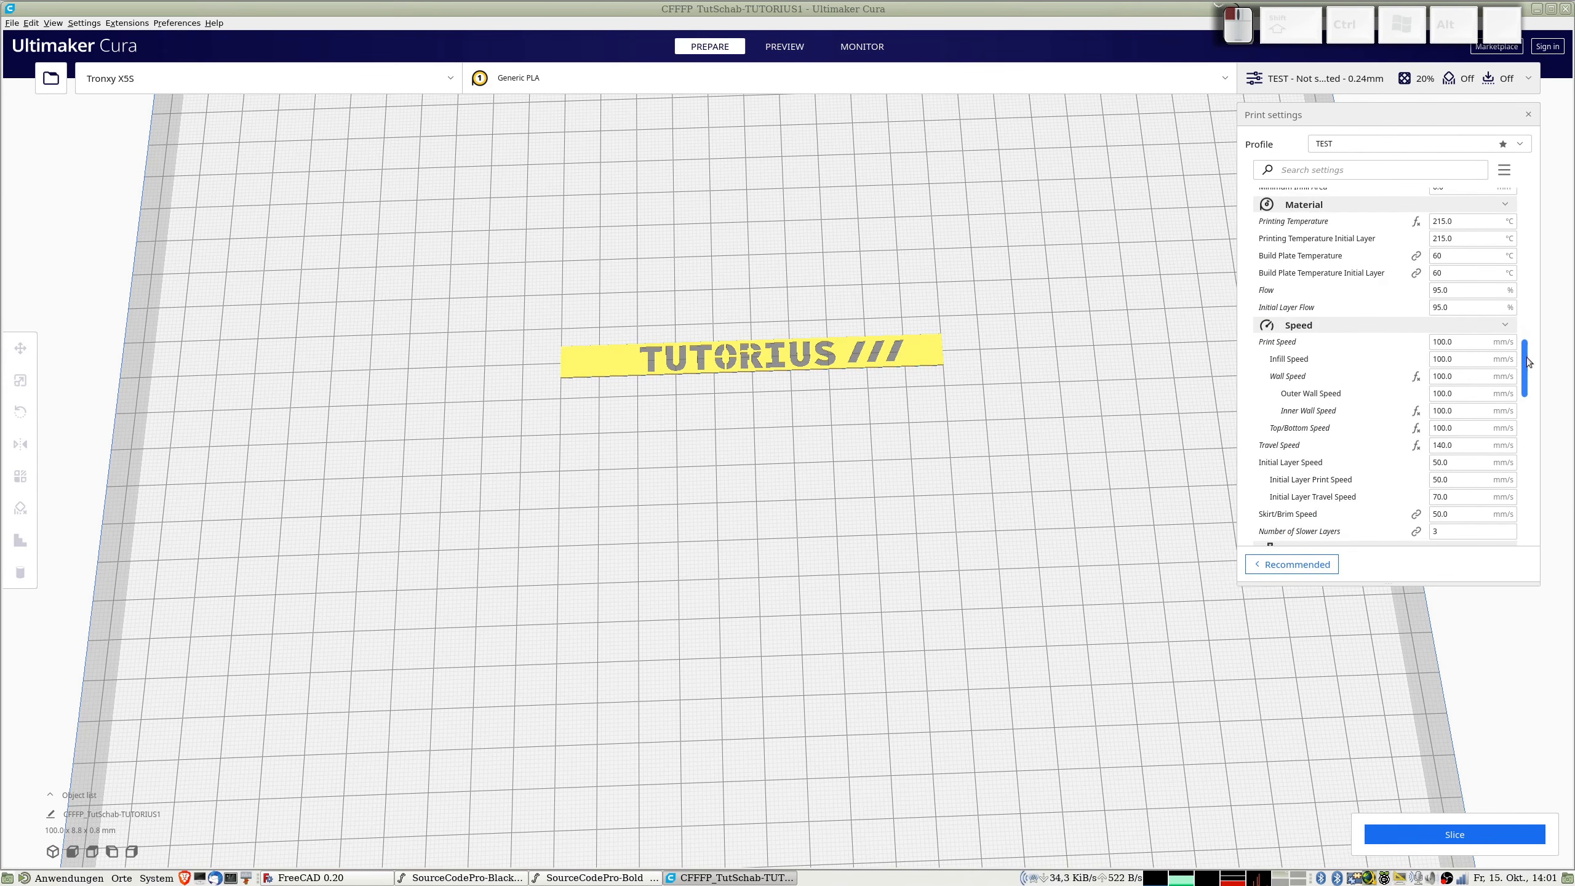
pyautogui.moveTo(1527, 363); pyautogui.dragTo(1526, 438)
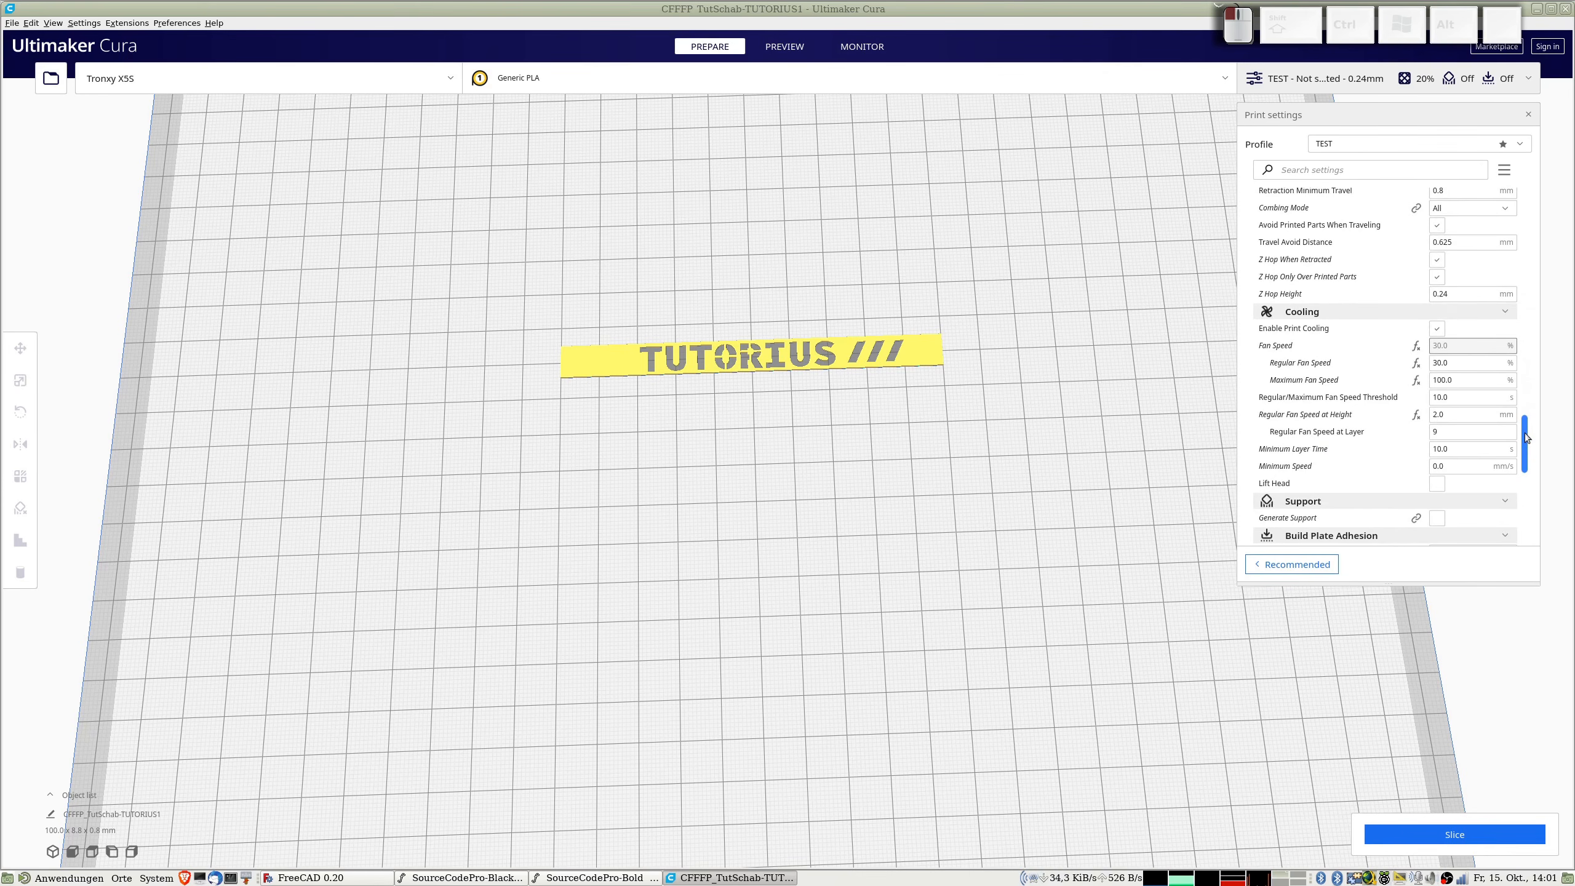
pyautogui.scroll(-1, 1526, 438)
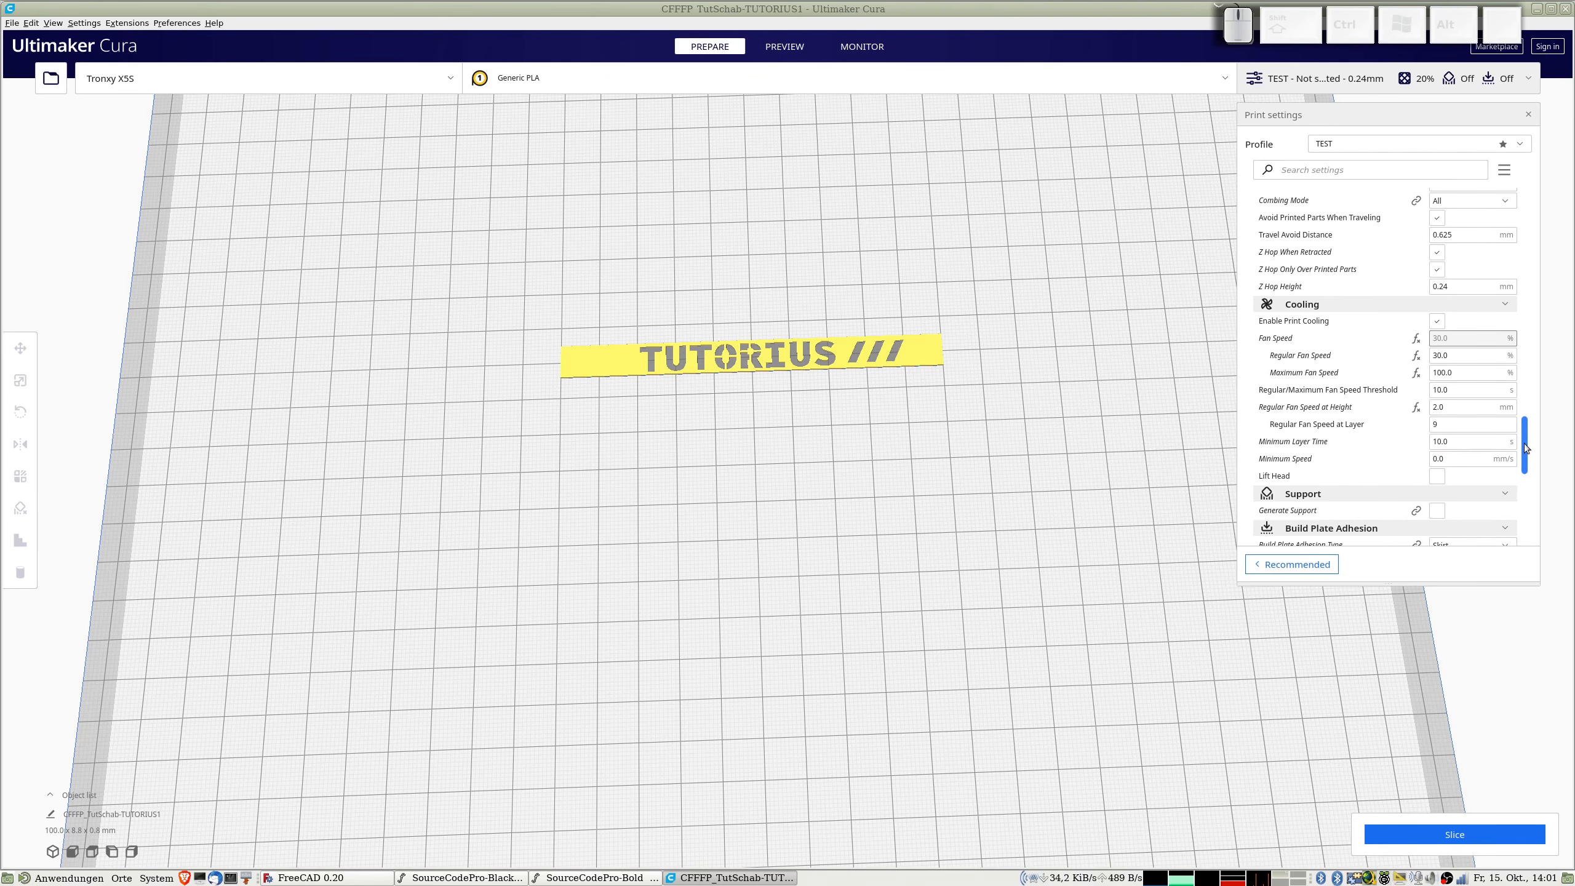
pyautogui.moveTo(1523, 443); pyautogui.dragTo(1523, 503)
pyautogui.moveTo(1524, 519); pyautogui.dragTo(1522, 251)
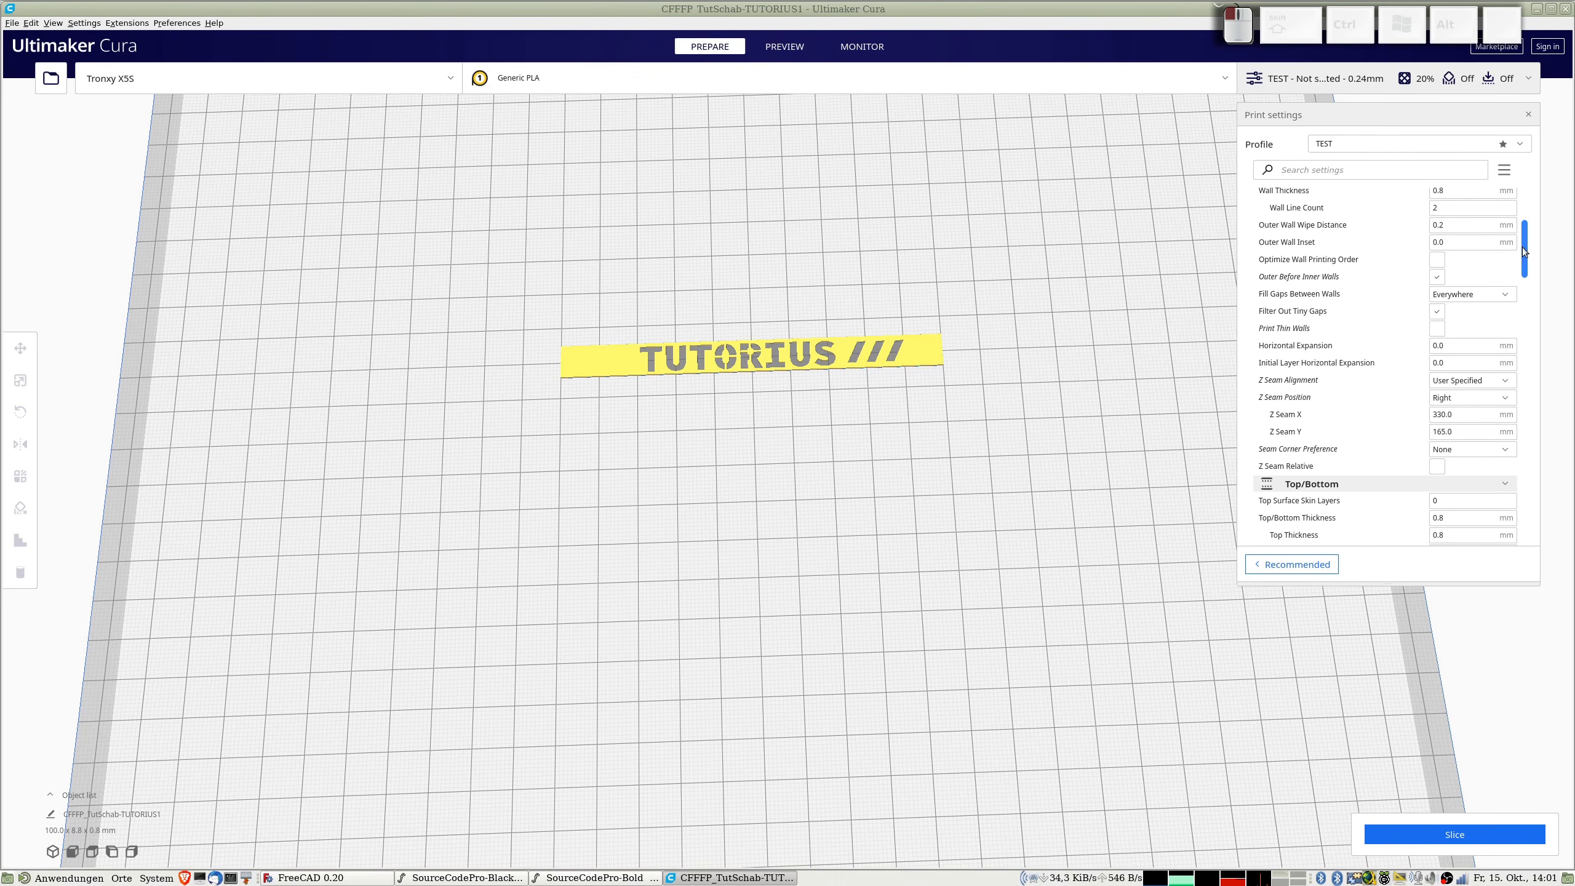
pyautogui.moveTo(1522, 246); pyautogui.dragTo(1525, 241)
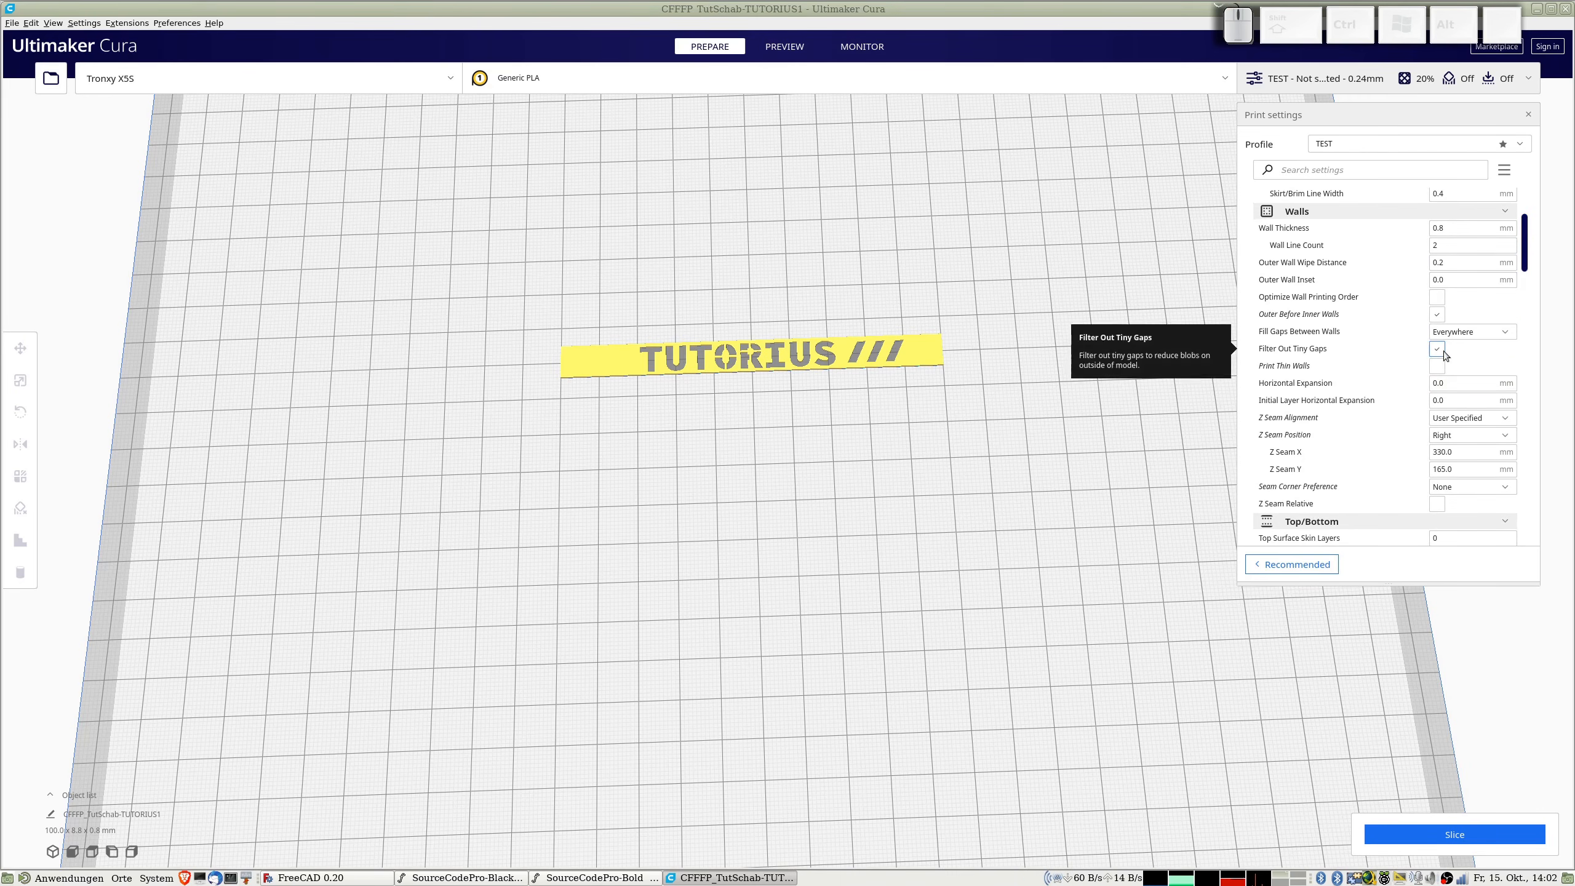
# Step: Enable Print Thin Walls in the Walls settings of the TEST profile
pyautogui.scroll(5, 1468, 364)
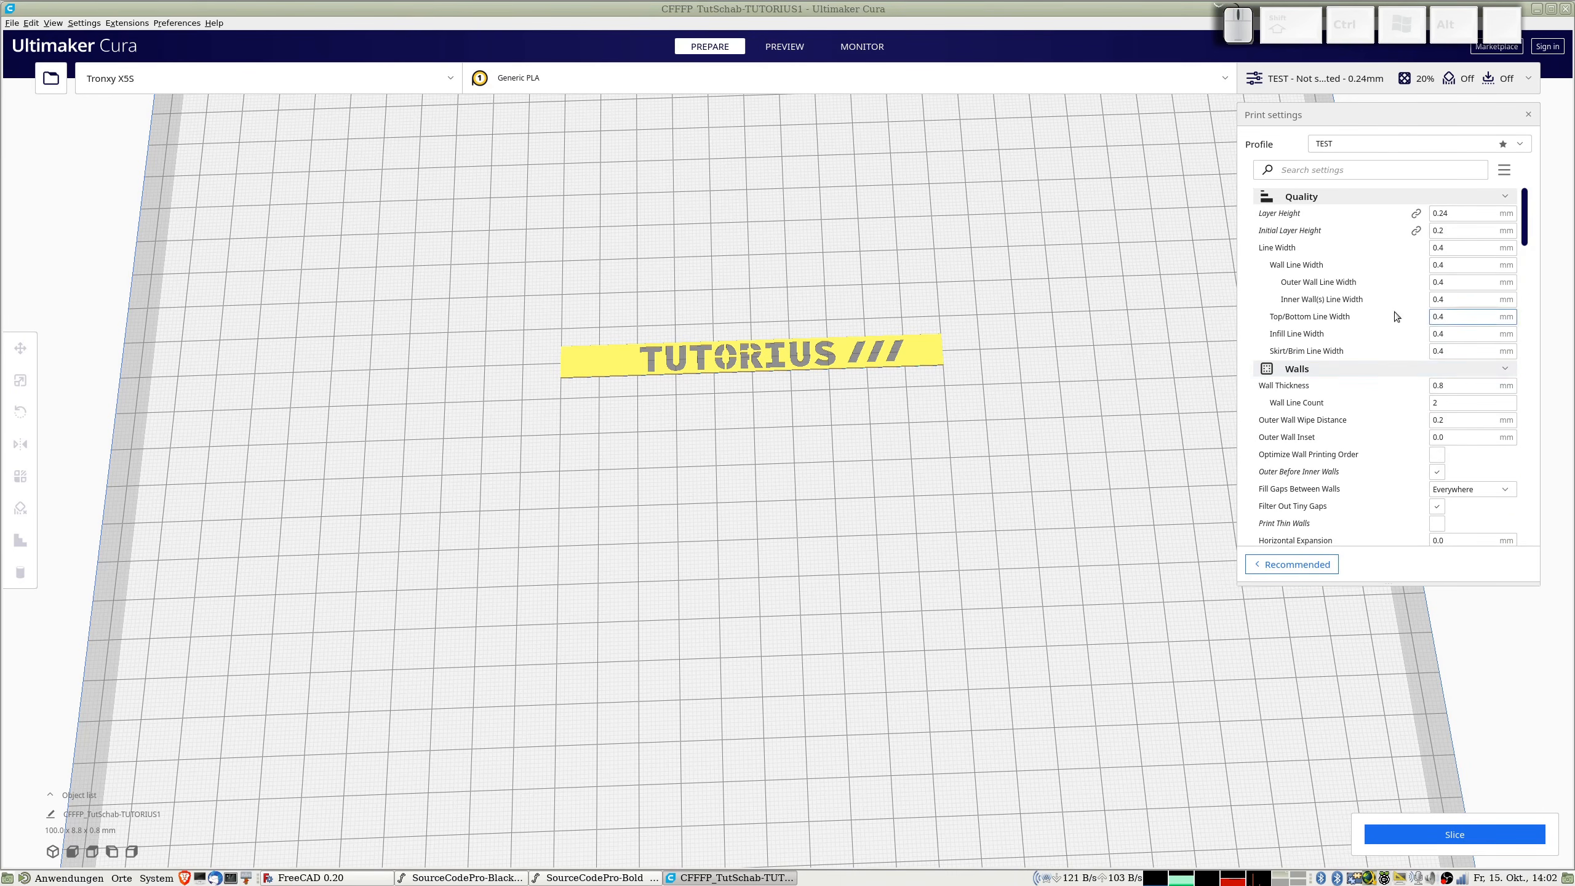
pyautogui.scroll(-2, 1394, 329)
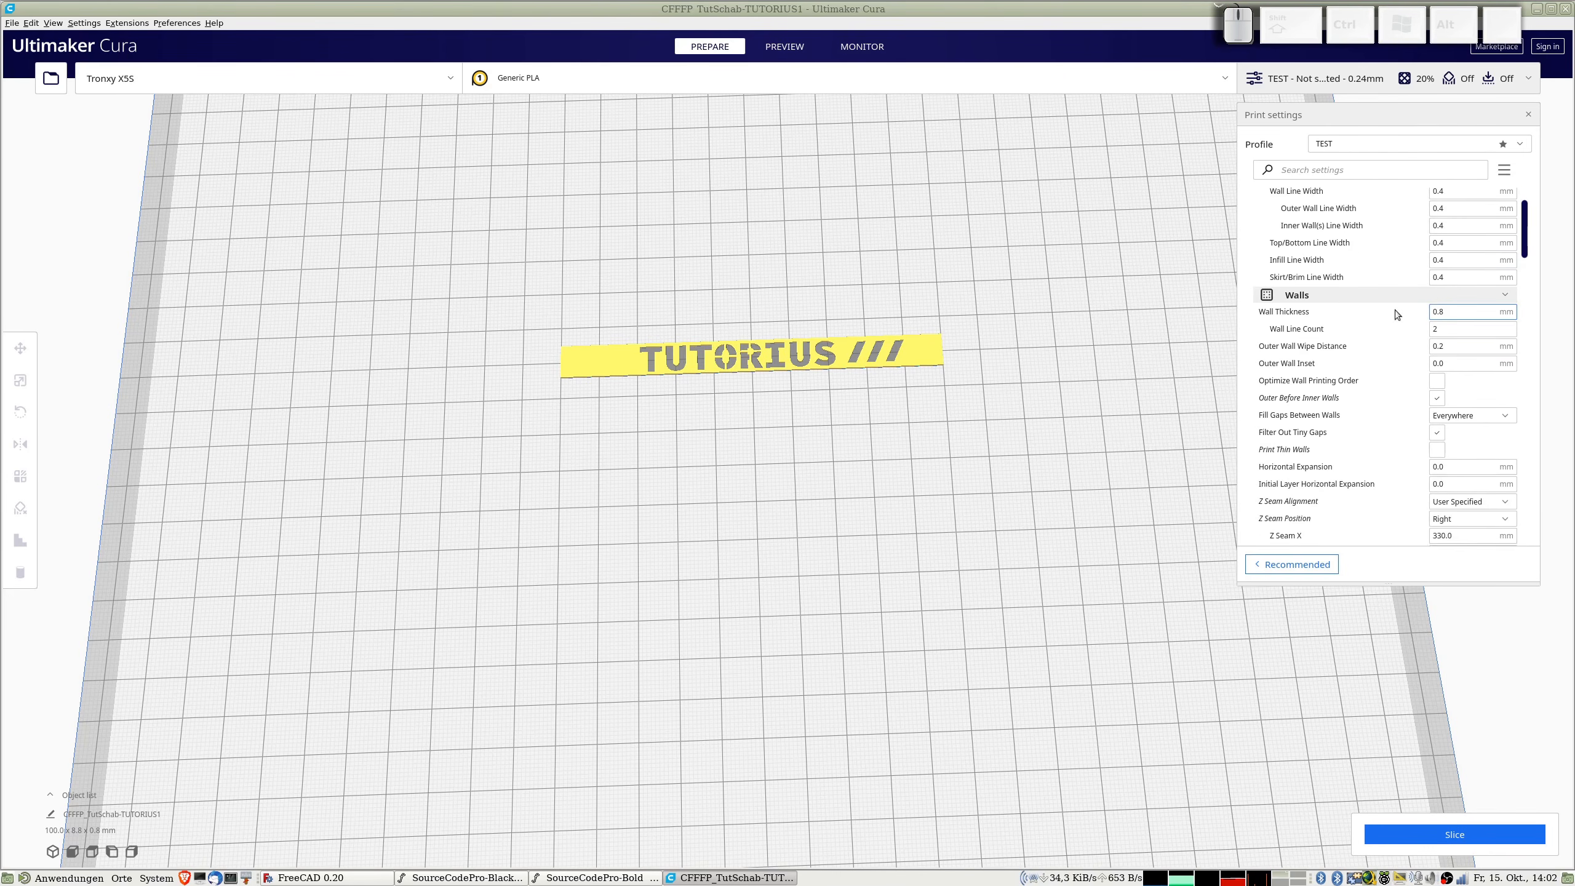
pyautogui.scroll(-1, 1396, 310)
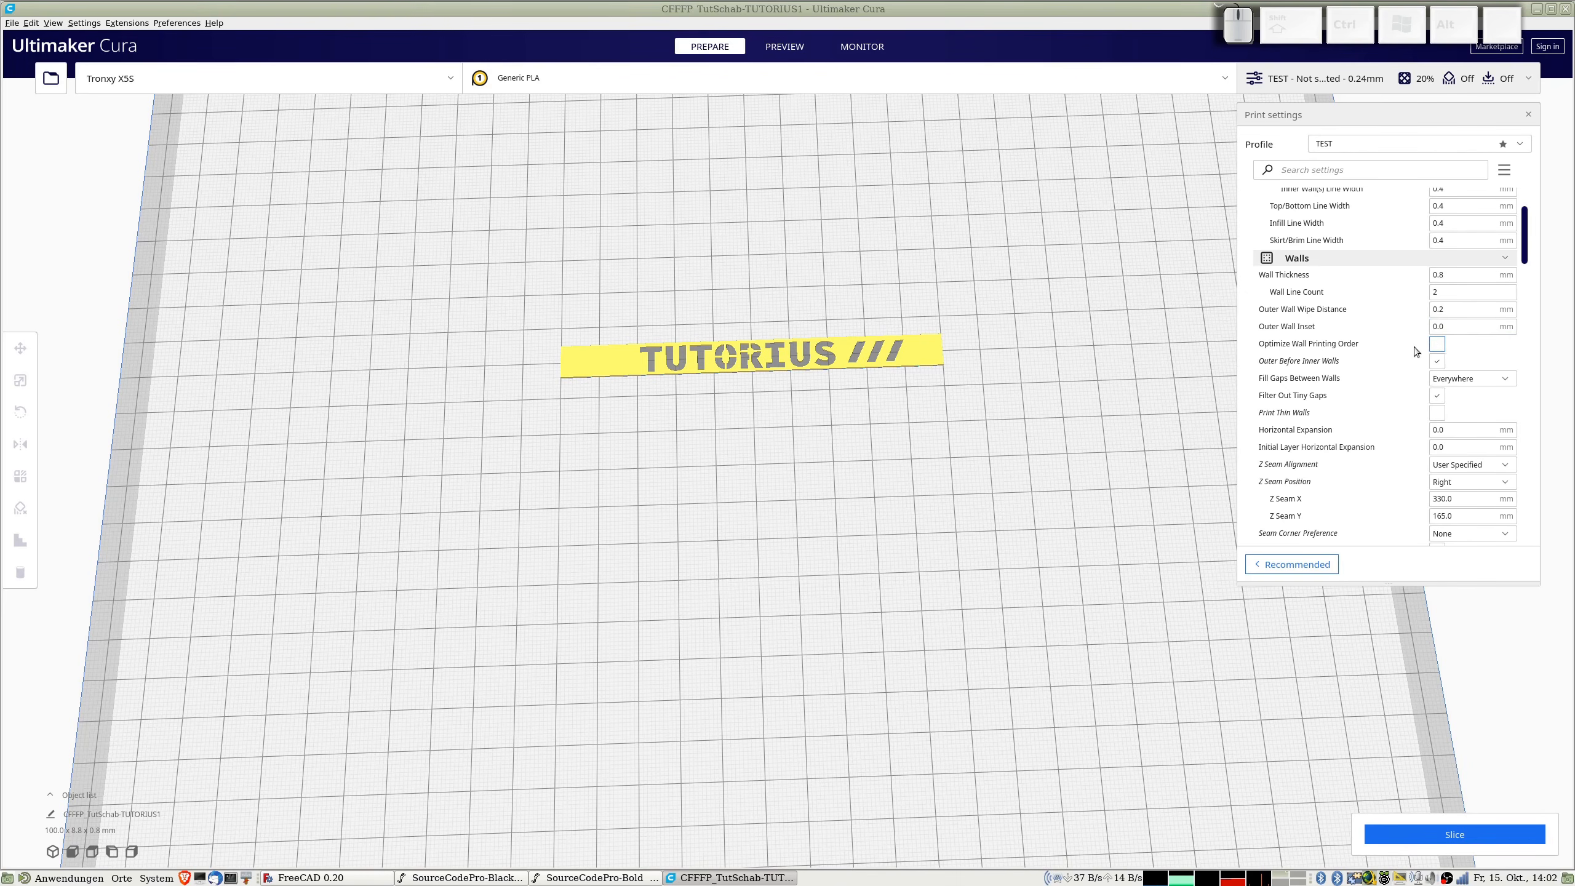
pyautogui.moveTo(1401, 358)
pyautogui.moveTo(1440, 407)
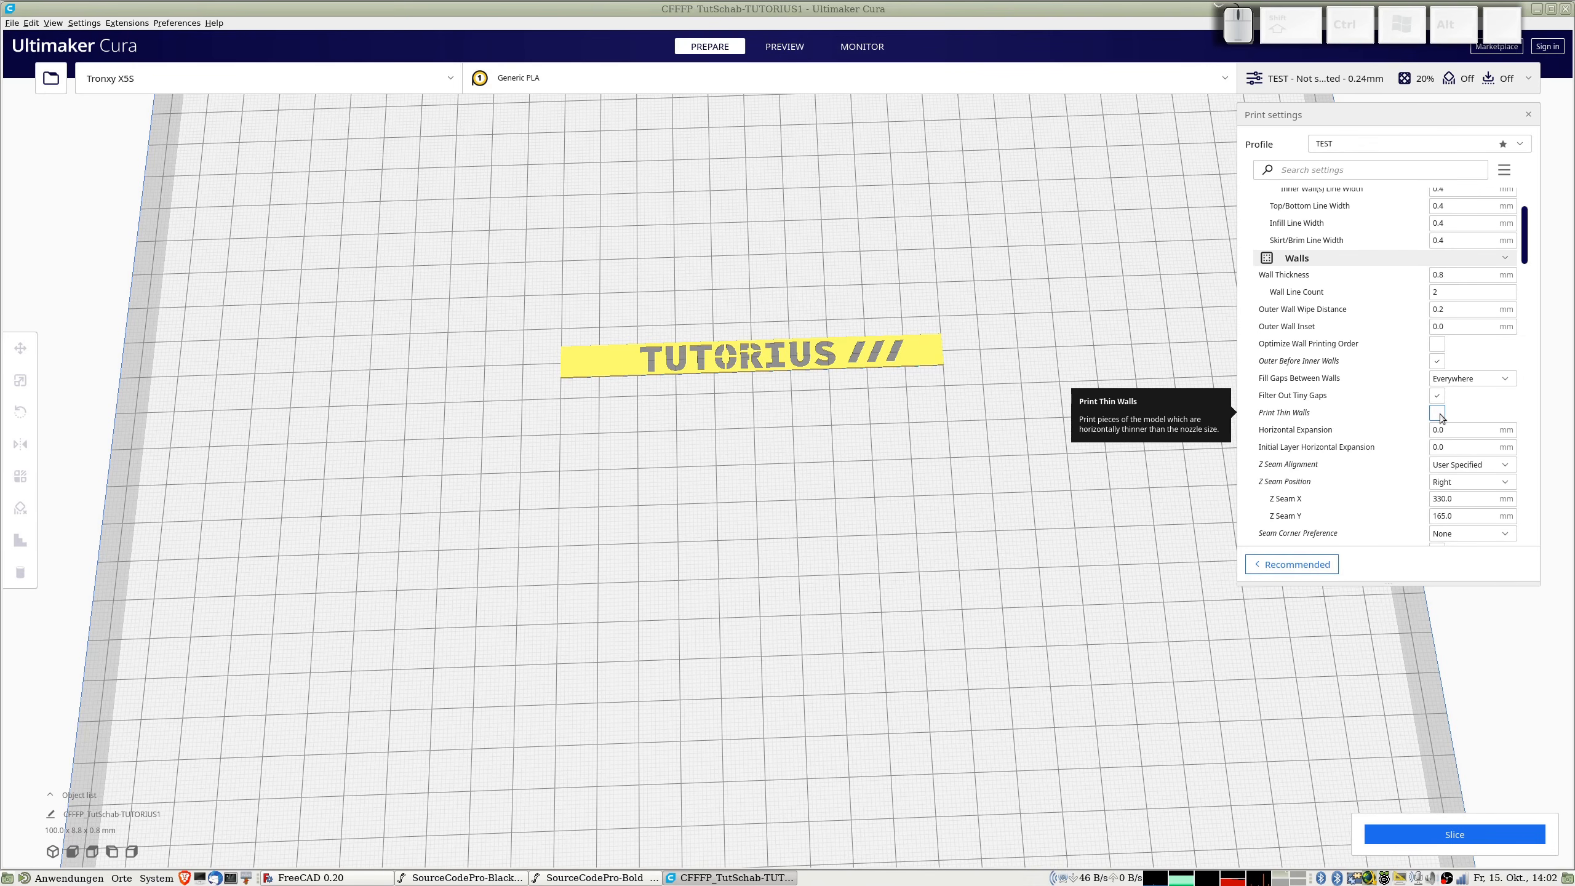
pyautogui.click(1437, 413)
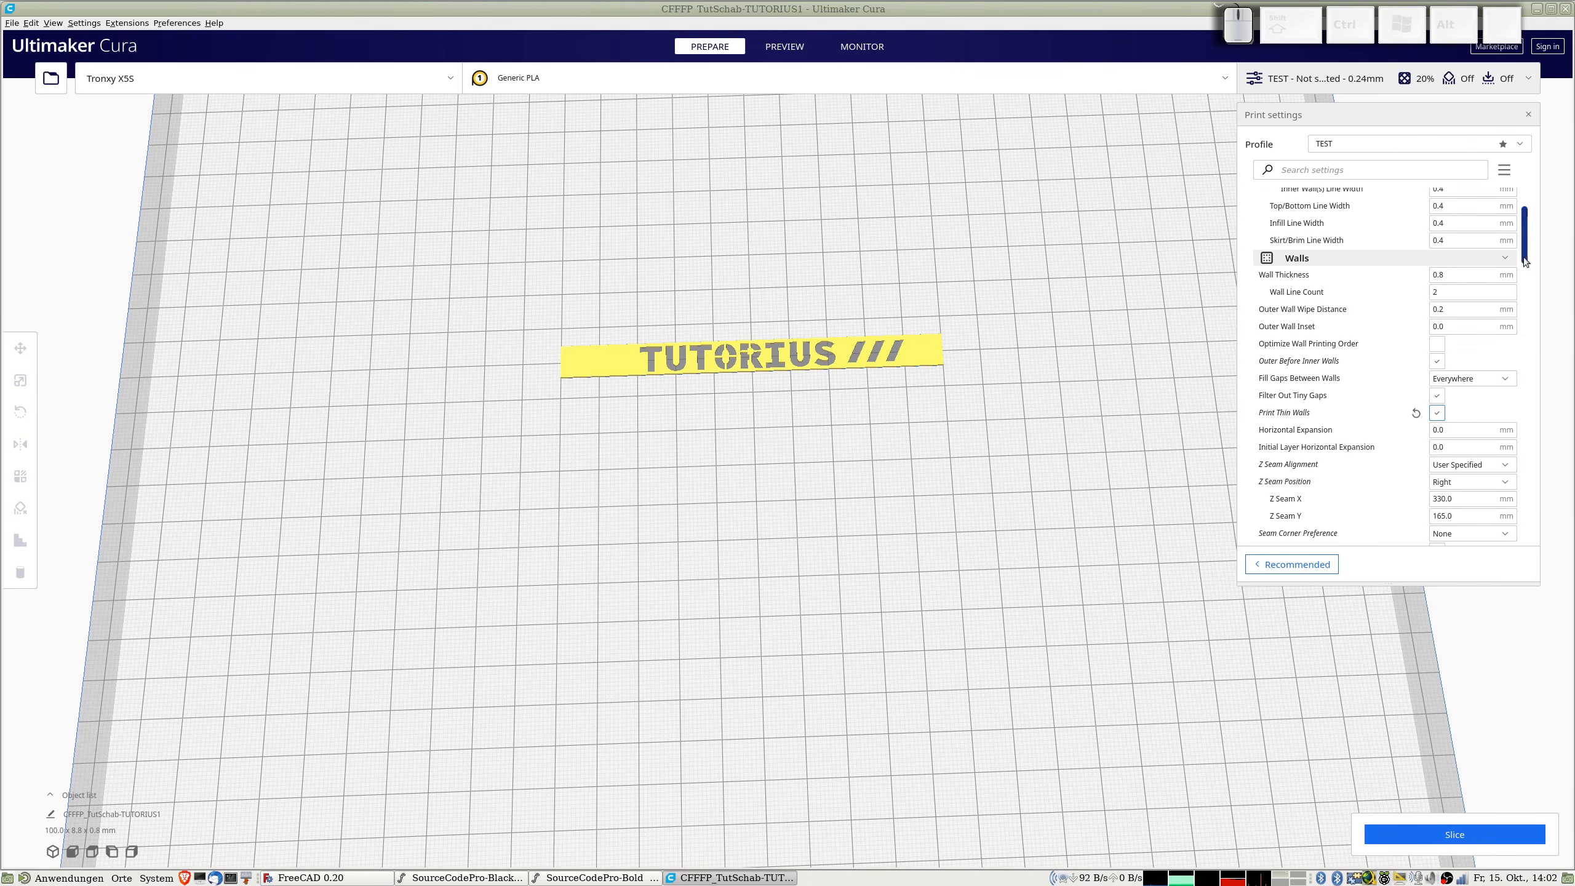
# Step: Slice the stencil and examine the toolpaths around the TUTORIUS letters in the layer preview
pyautogui.moveTo(1524, 243); pyautogui.dragTo(1525, 554)
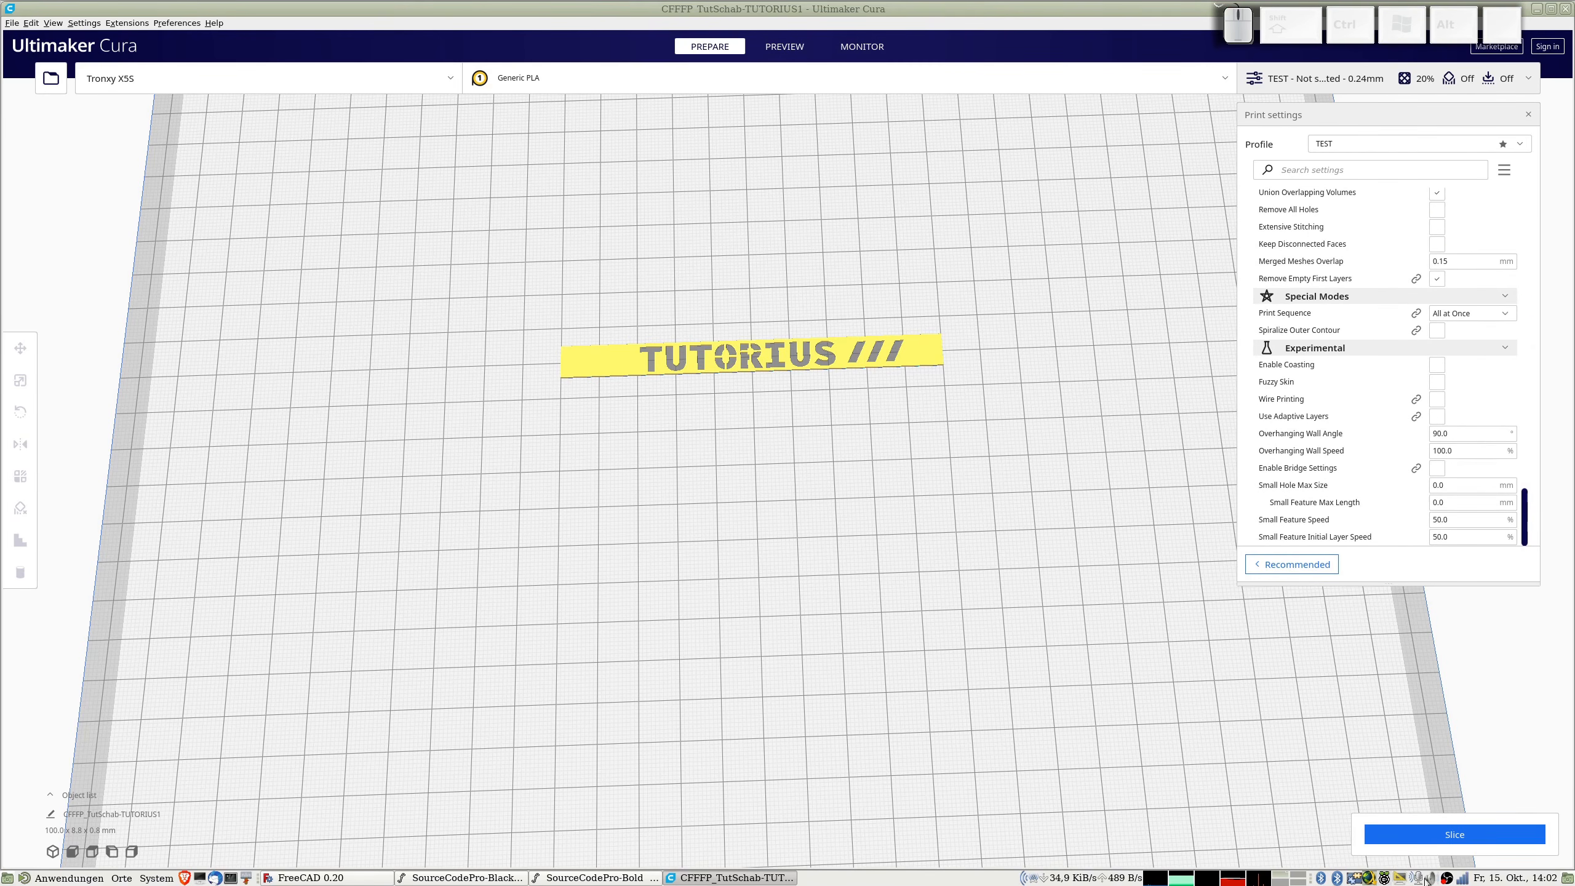
pyautogui.click(1425, 830)
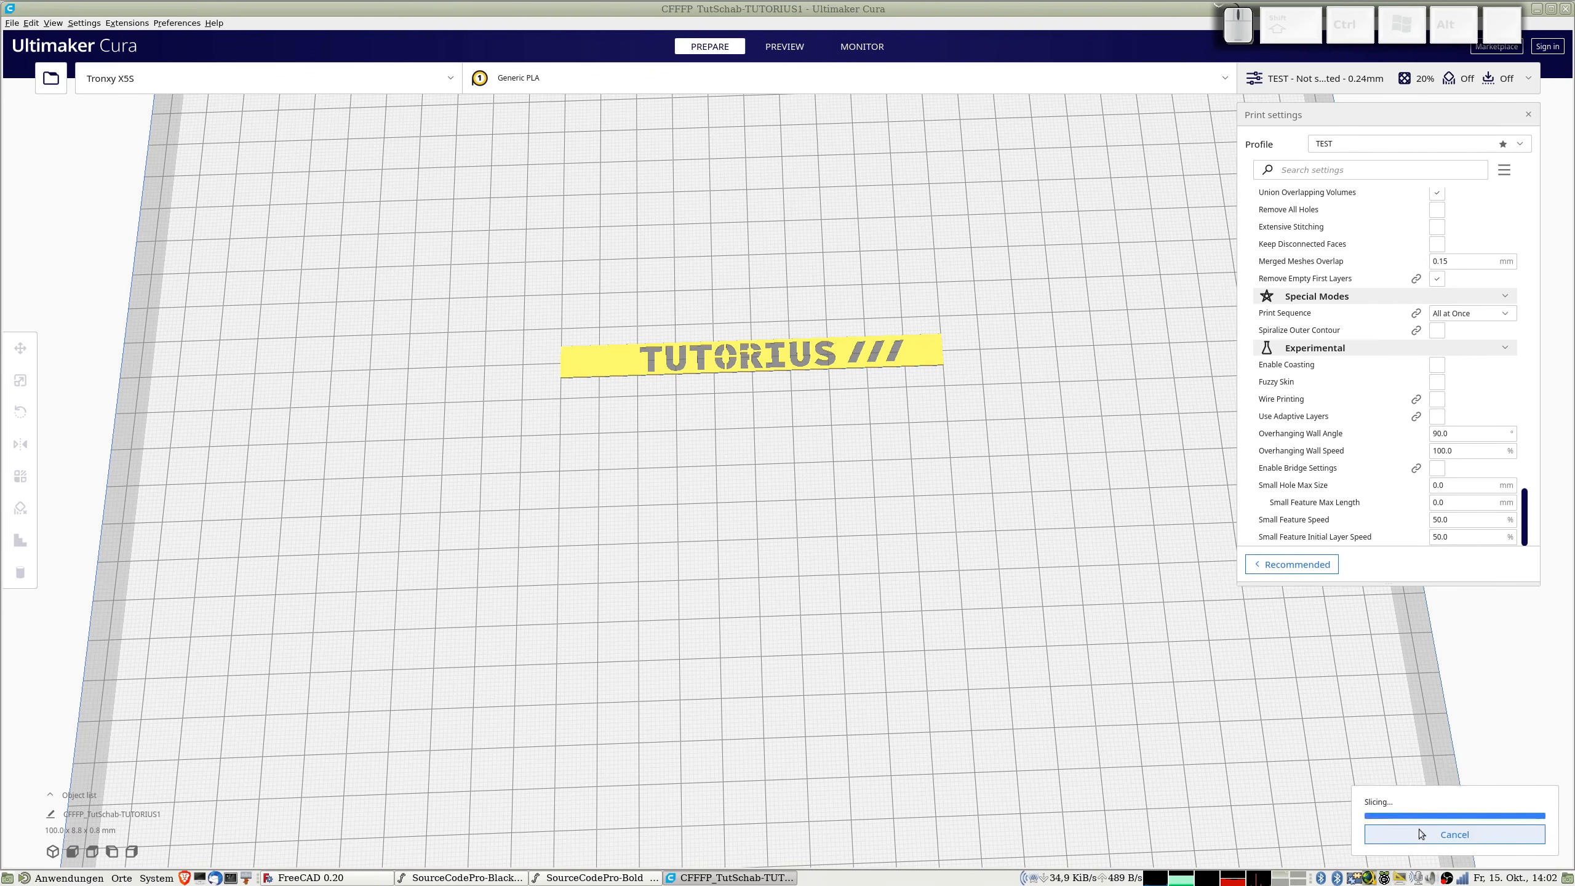
pyautogui.click(1389, 837)
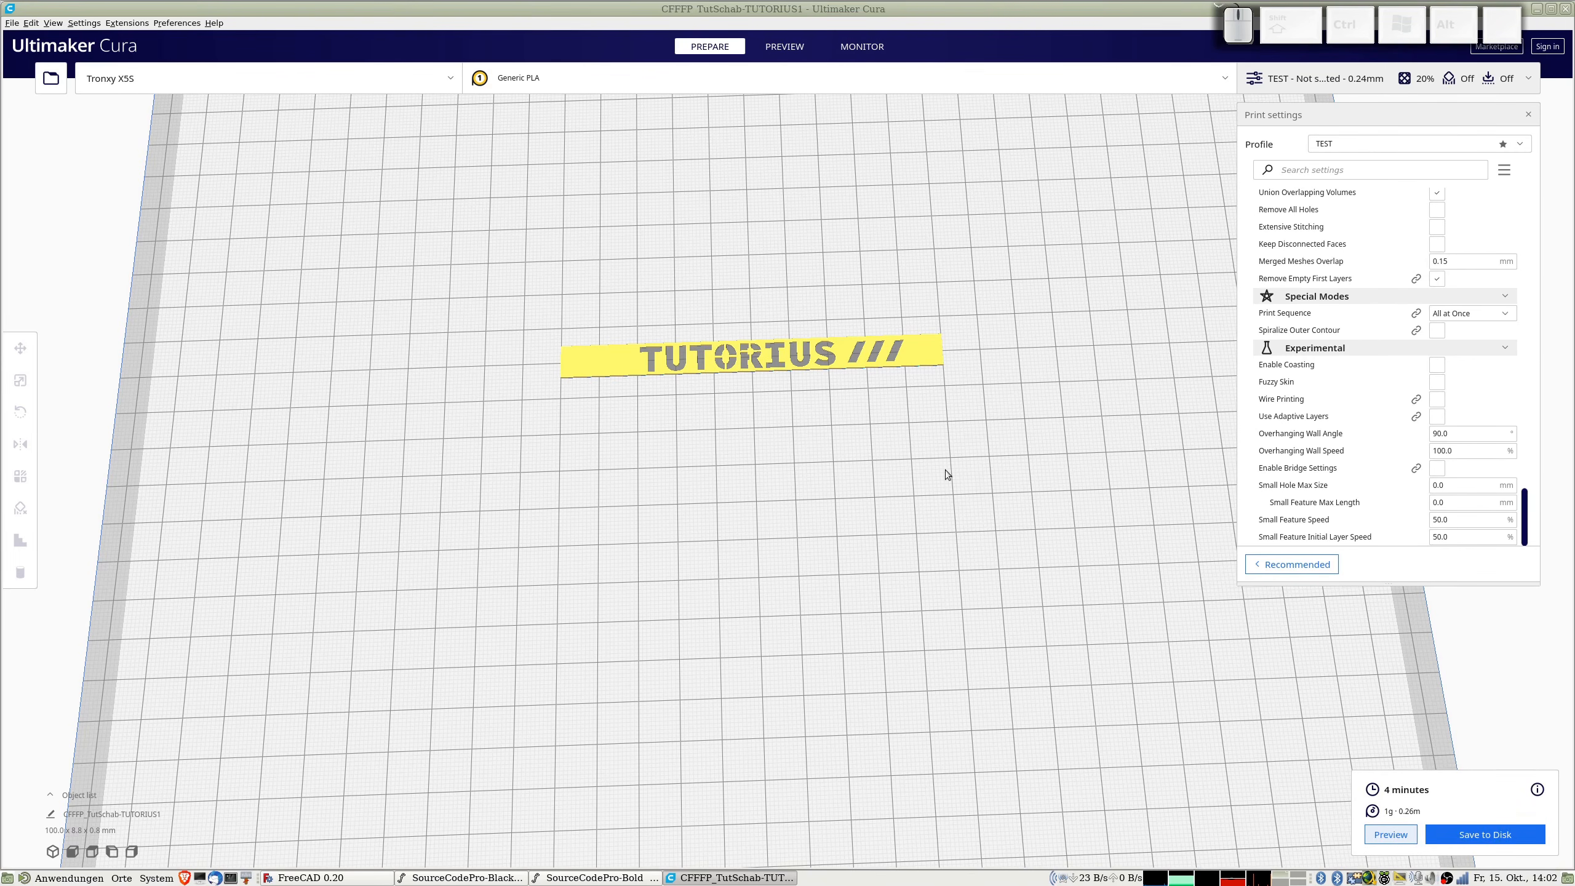
pyautogui.scroll(6, 945, 470)
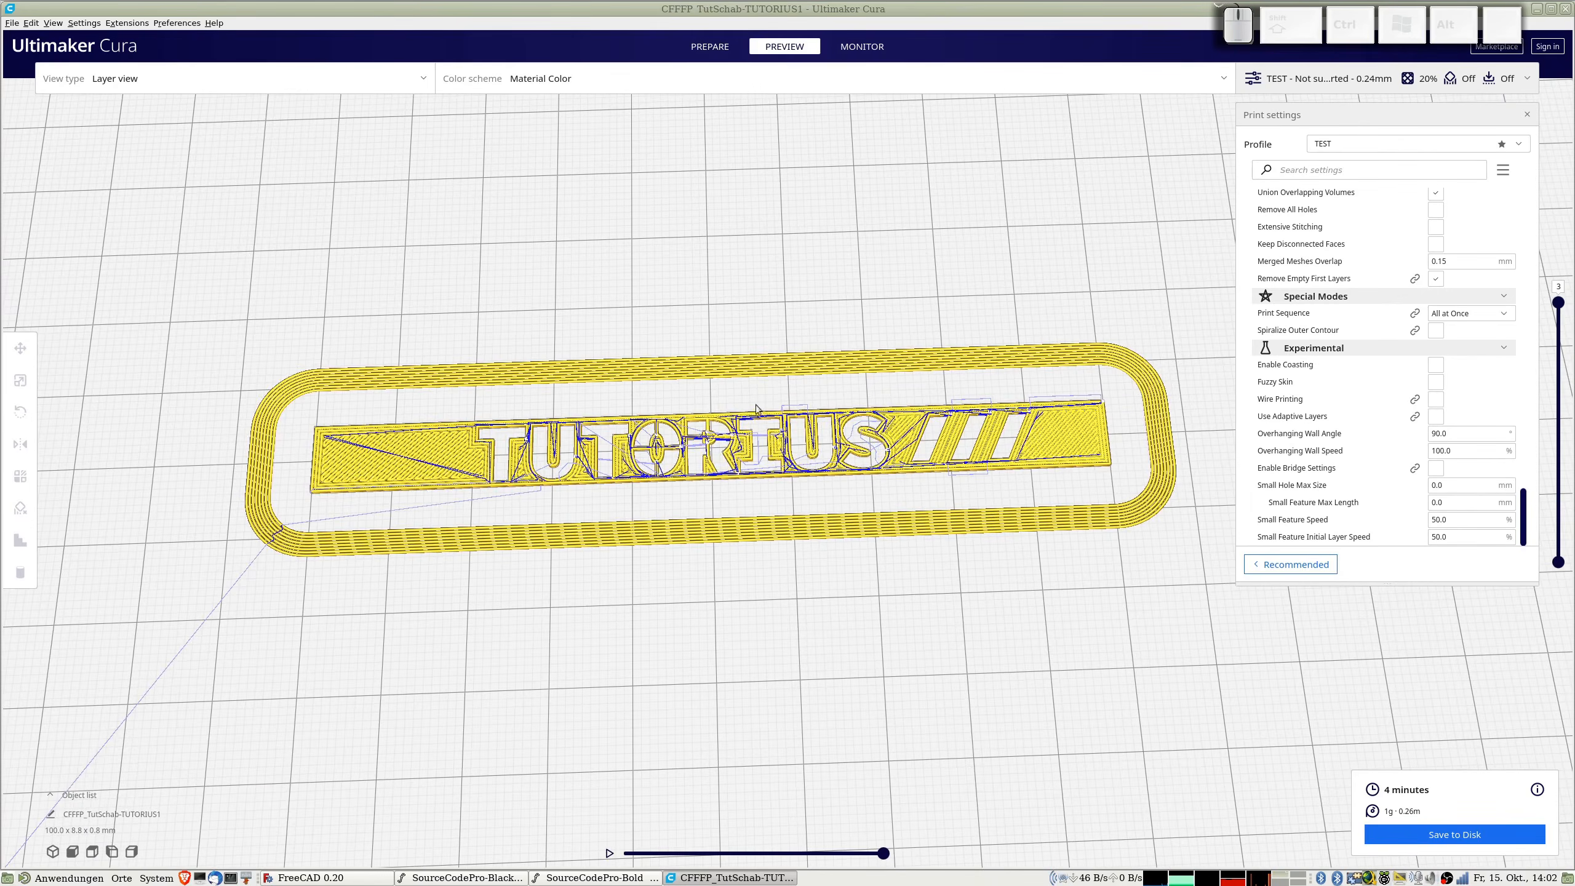
pyautogui.scroll(2, 713, 456)
pyautogui.scroll(4, 713, 457)
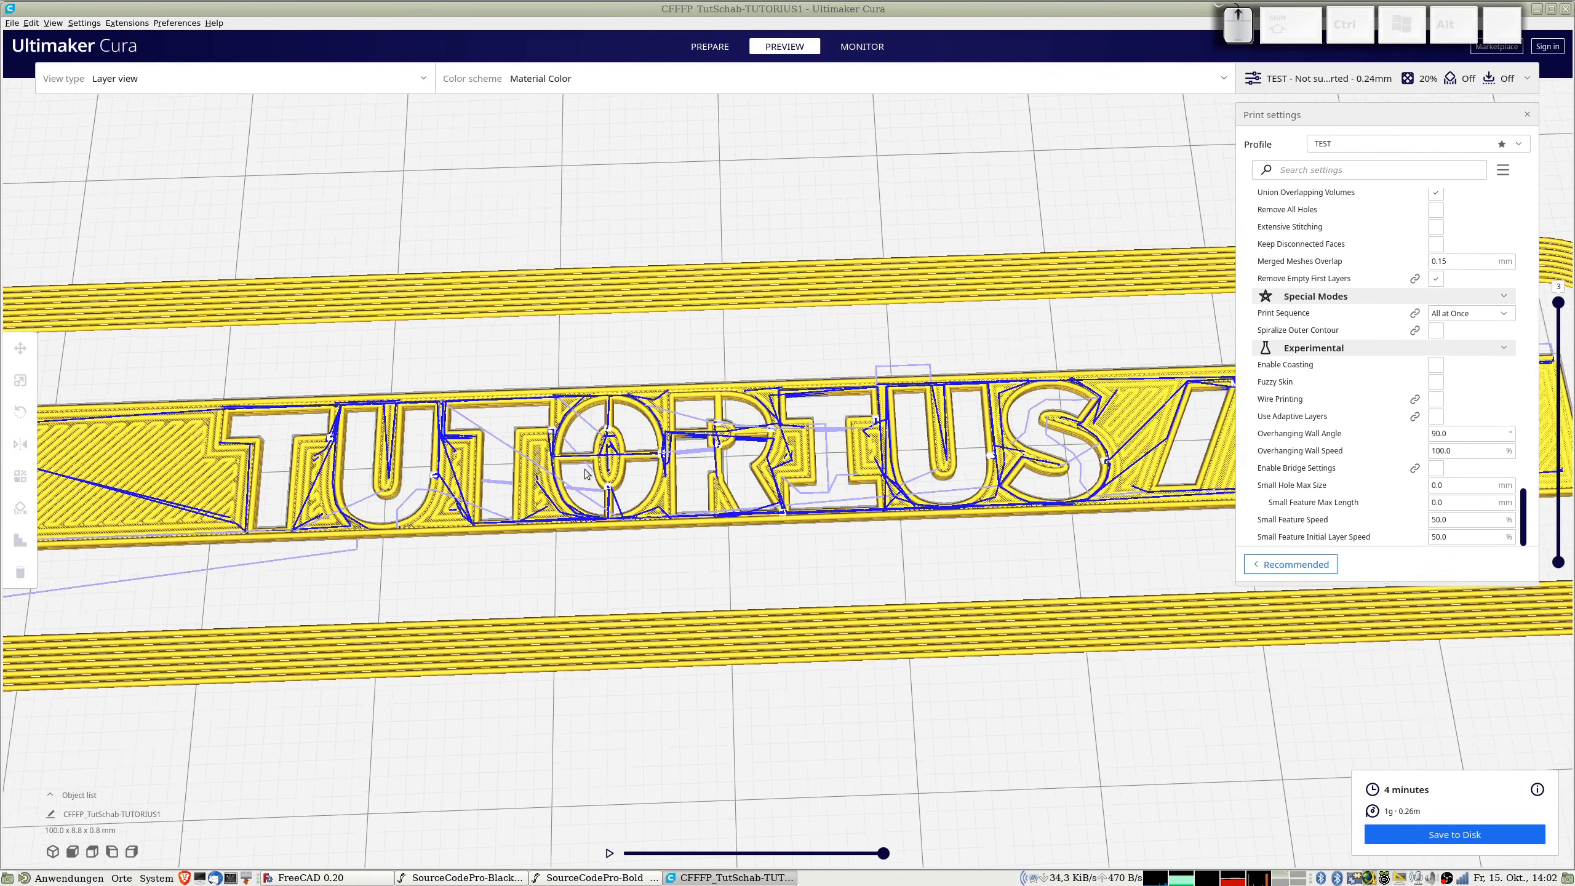
pyautogui.moveTo(638, 440)
pyautogui.mouseDown(button='right')
pyautogui.moveTo(652, 510)
pyautogui.moveTo(636, 409)
pyautogui.moveTo(651, 454)
pyautogui.mouseUp(button='right')
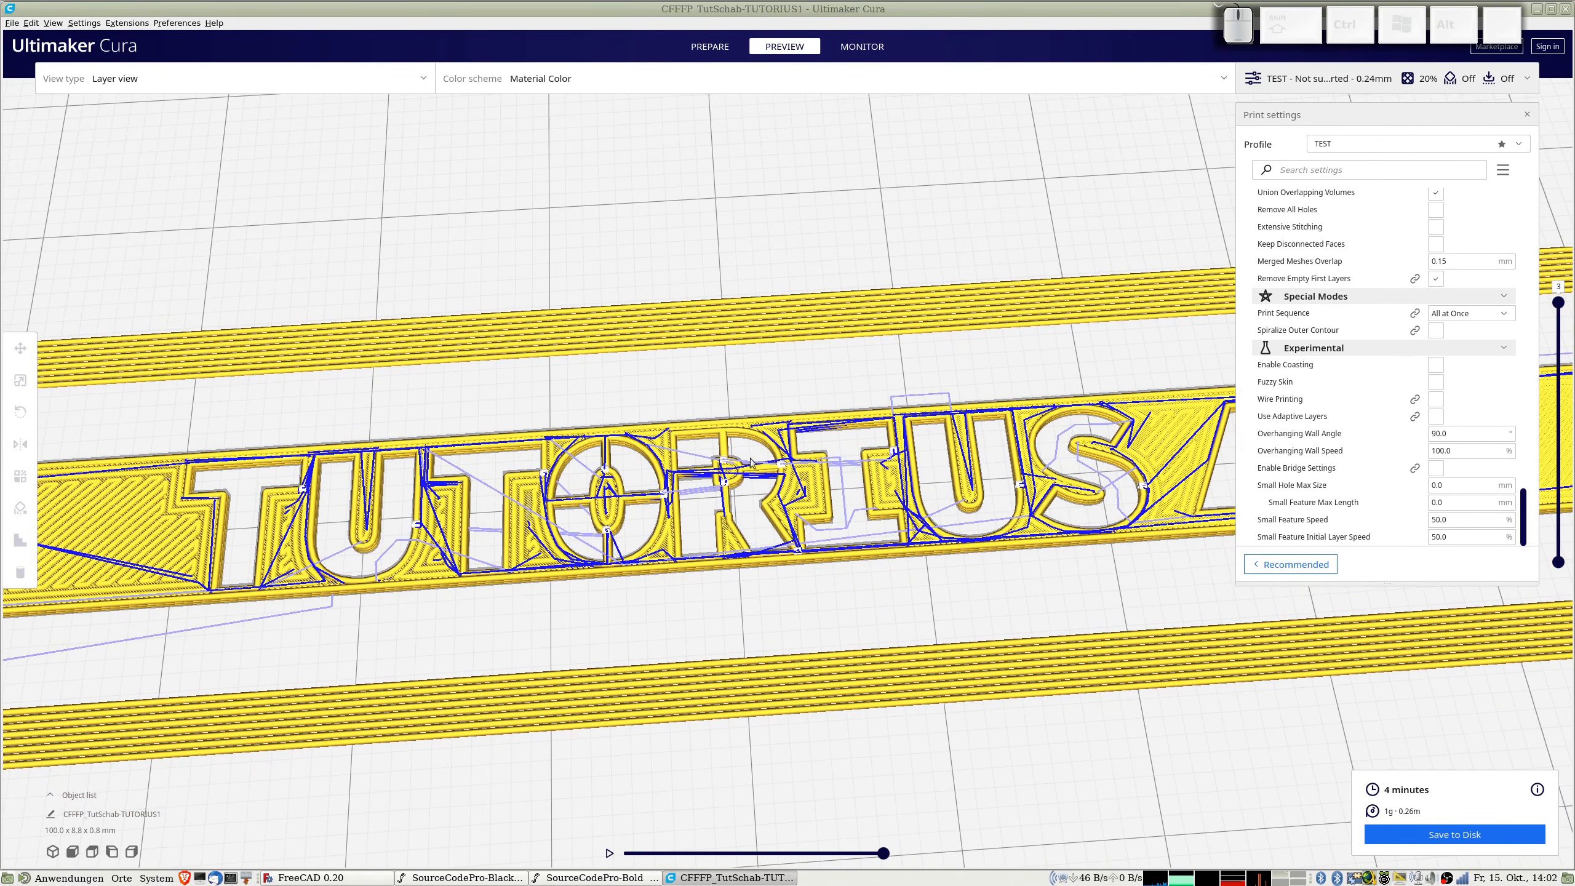
pyautogui.scroll(-5, 730, 469)
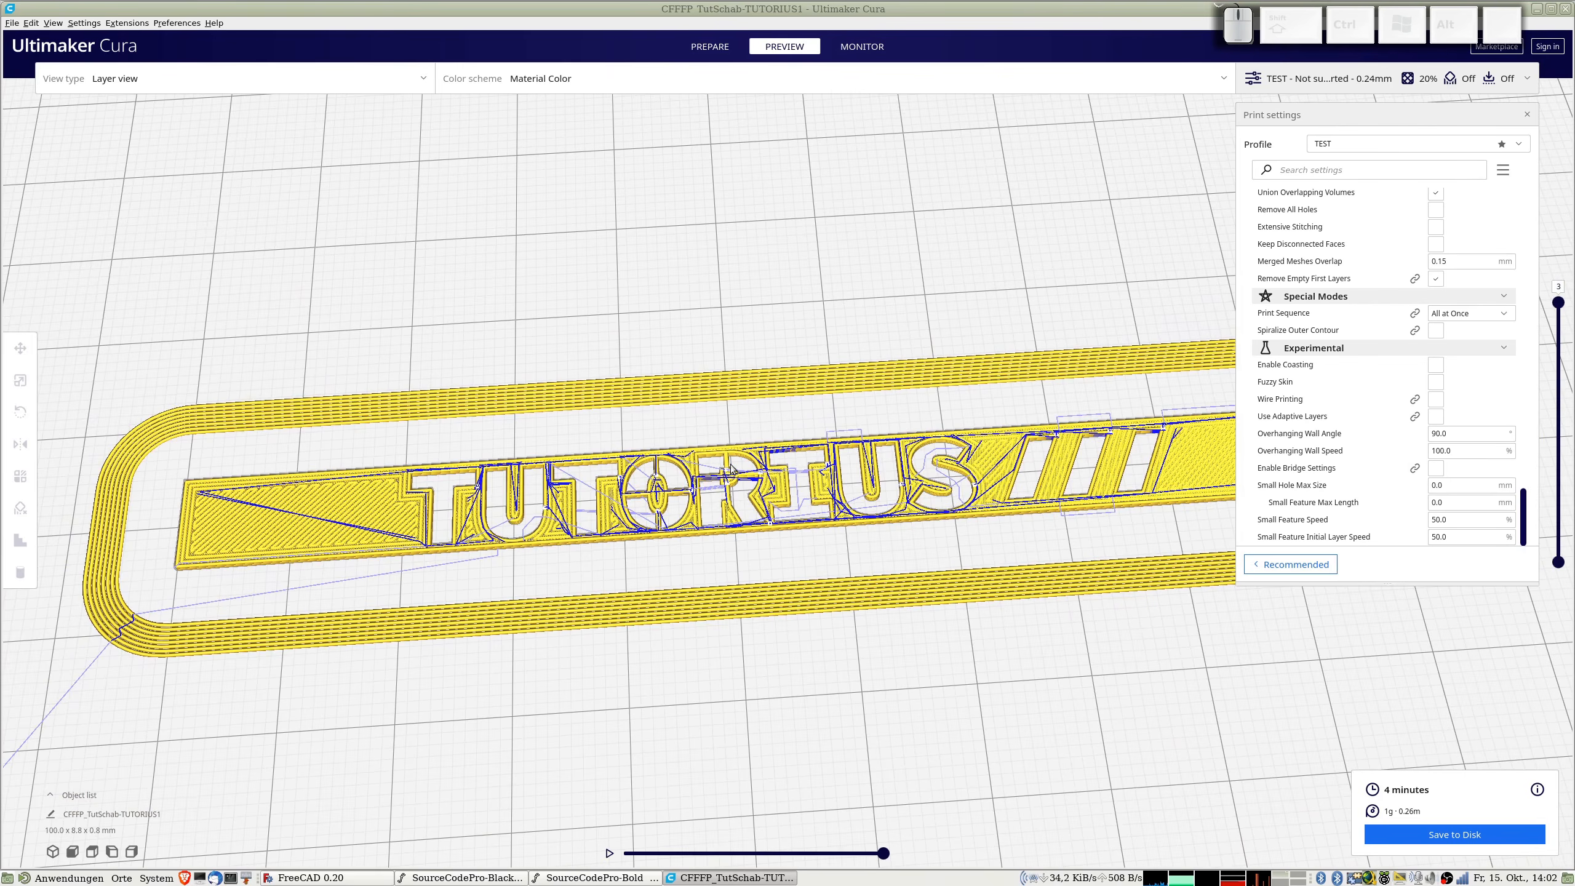